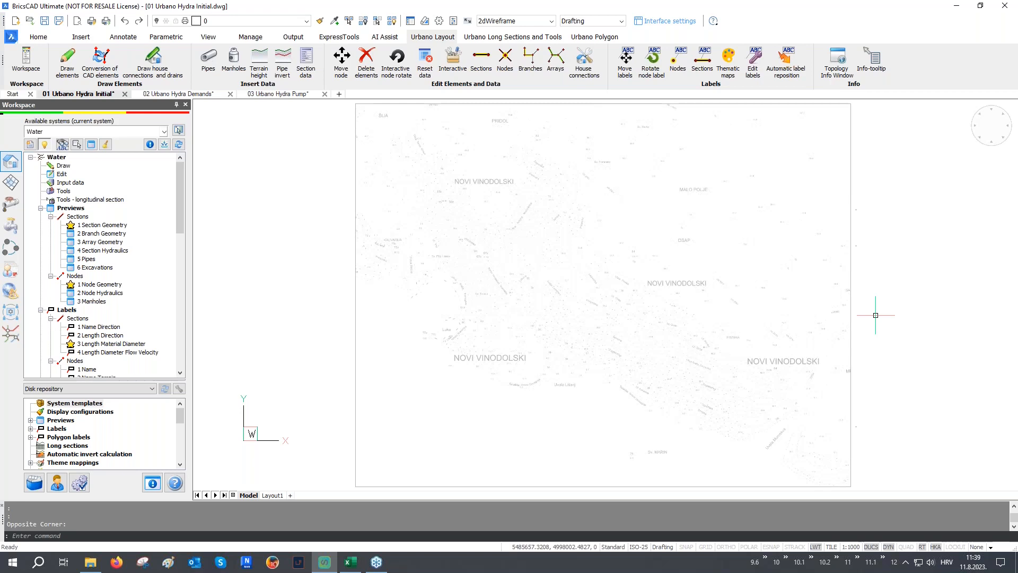
# - Open the satellite map for the Google Maps import, search for Novi Vinodolski, Croatia, and inspect its coastal area without importing
pyautogui.rightClick(63, 191)
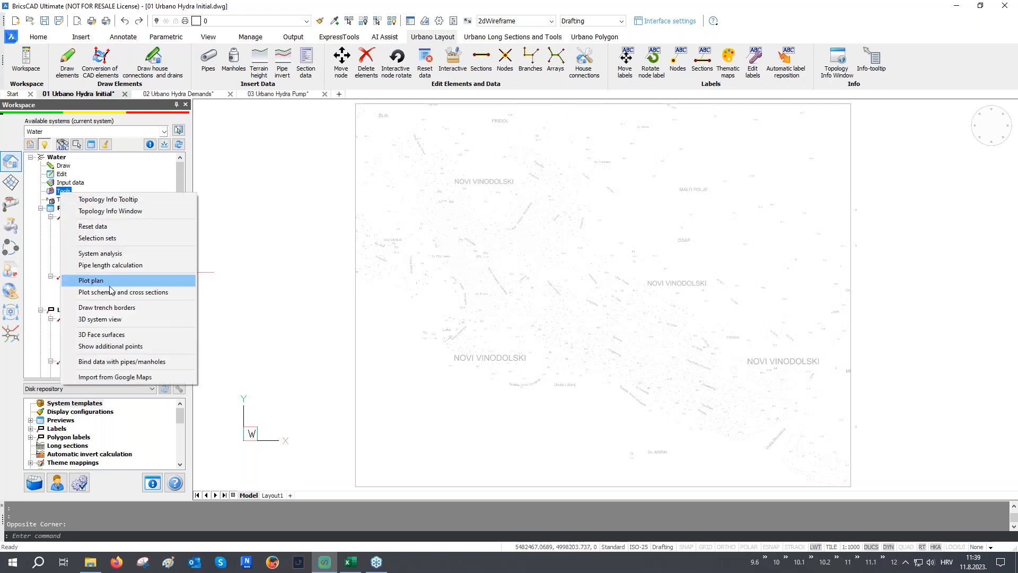
pyautogui.click(112, 377)
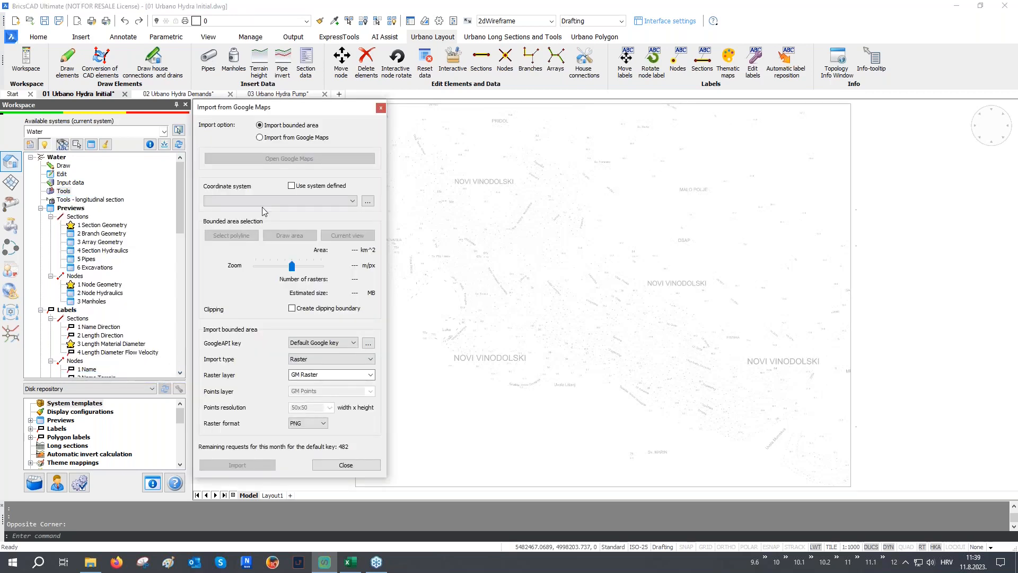
pyautogui.click(280, 139)
pyautogui.click(297, 158)
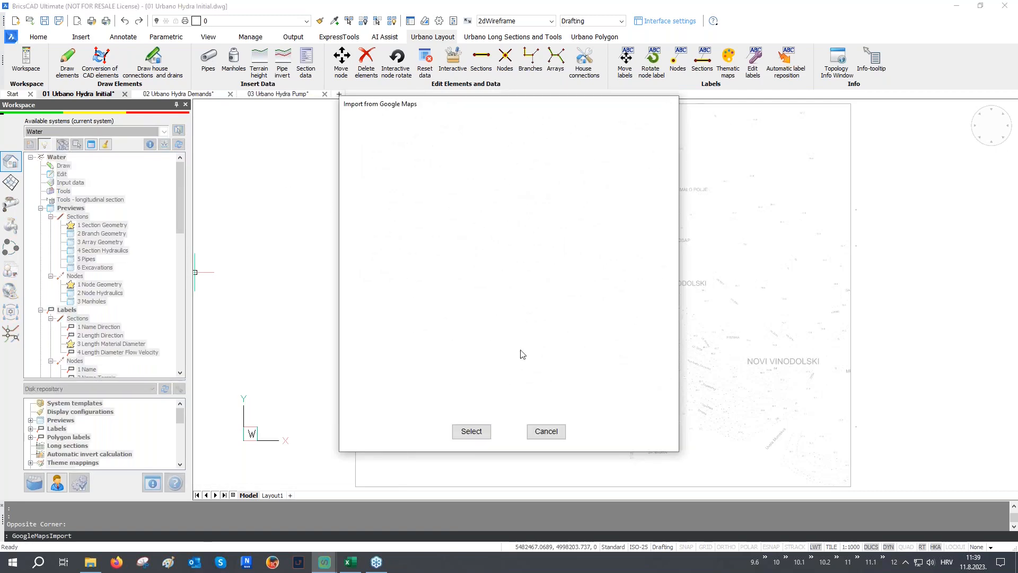
pyautogui.click(486, 134)
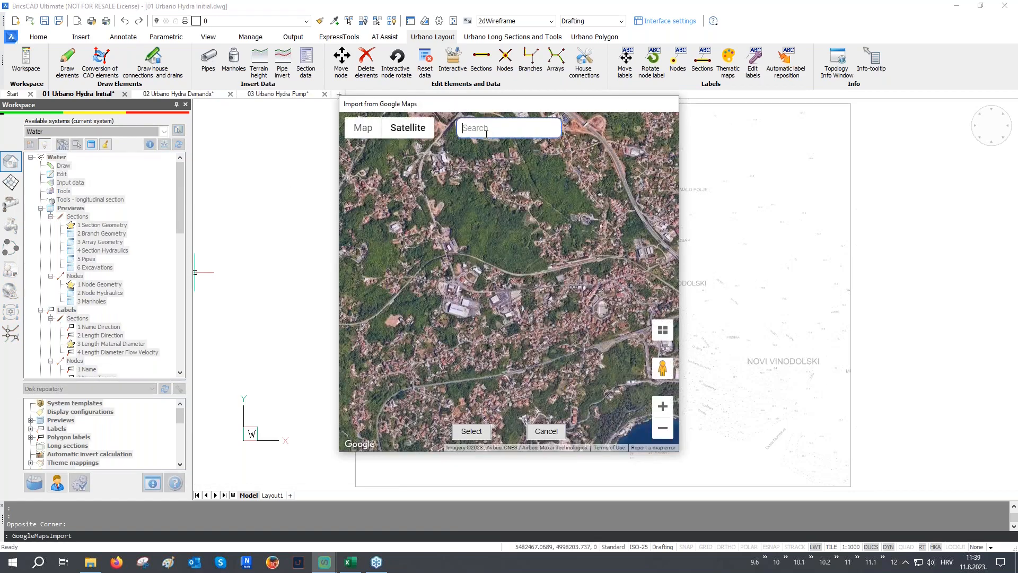
pyautogui.write('novi v')
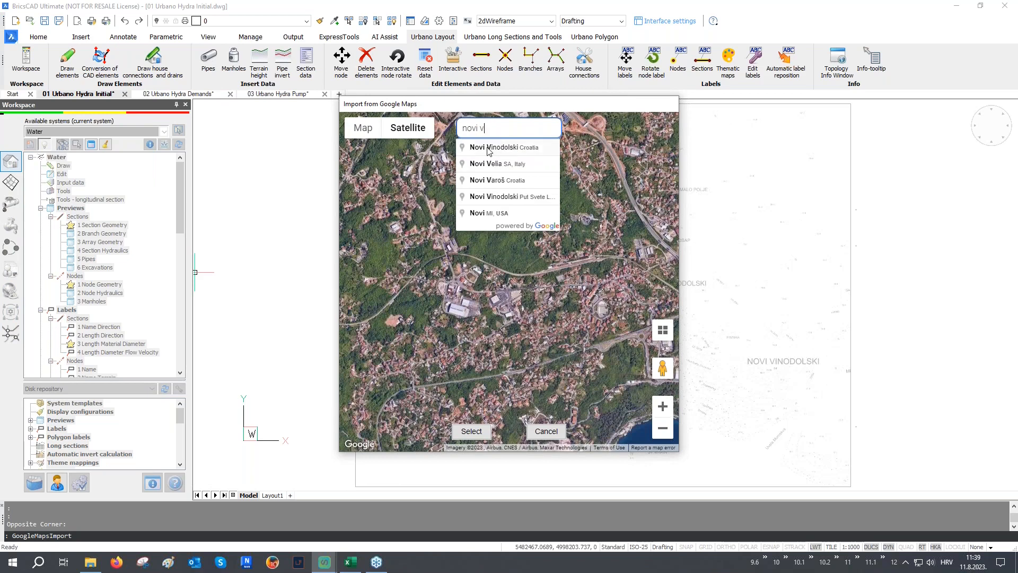
pyautogui.click(490, 149)
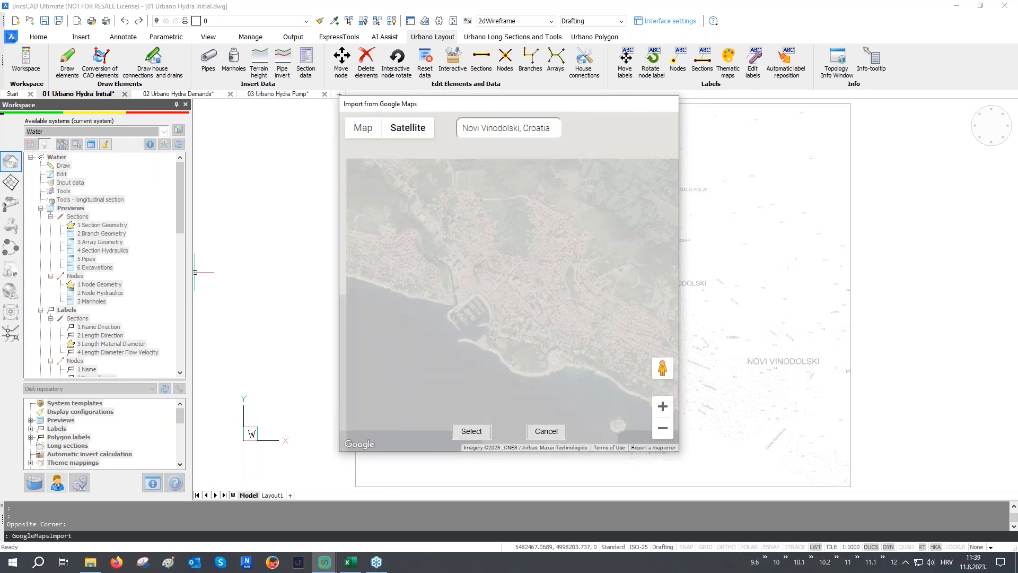
pyautogui.moveTo(564, 327); pyautogui.dragTo(507, 287)
pyautogui.scroll(1, 618, 381)
pyautogui.moveTo(615, 375); pyautogui.dragTo(547, 363)
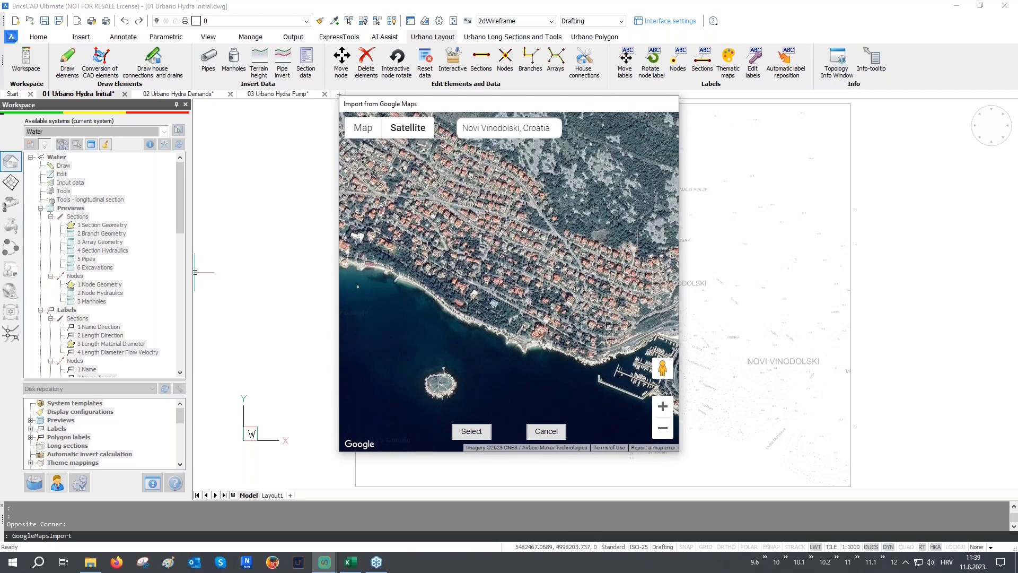
pyautogui.click(544, 431)
# - Configure the Google Maps import for a bounded area using the MGI 1901 / Balkans zone 5 coordinate system
pyautogui.rightClick(51, 192)
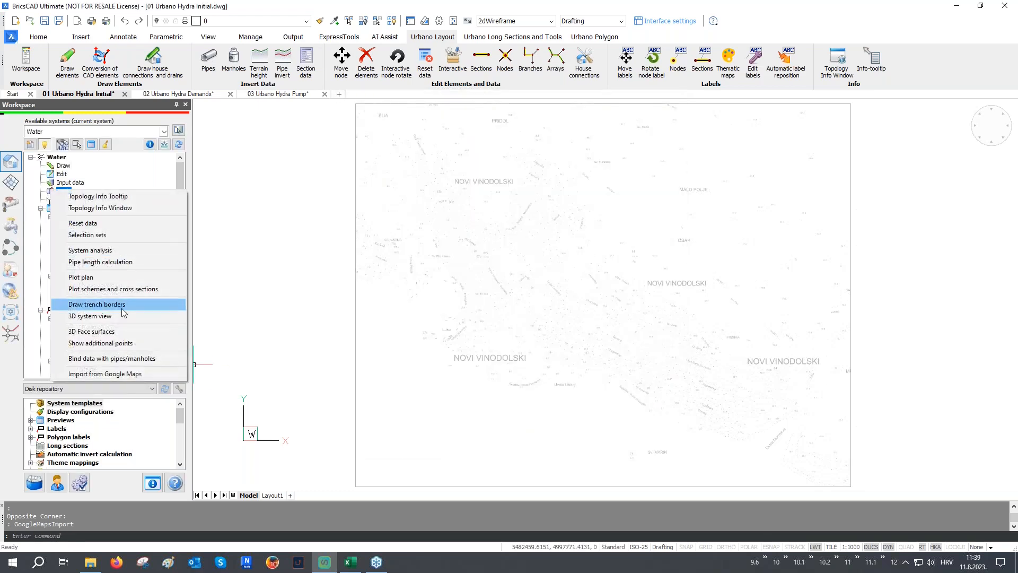
pyautogui.click(111, 374)
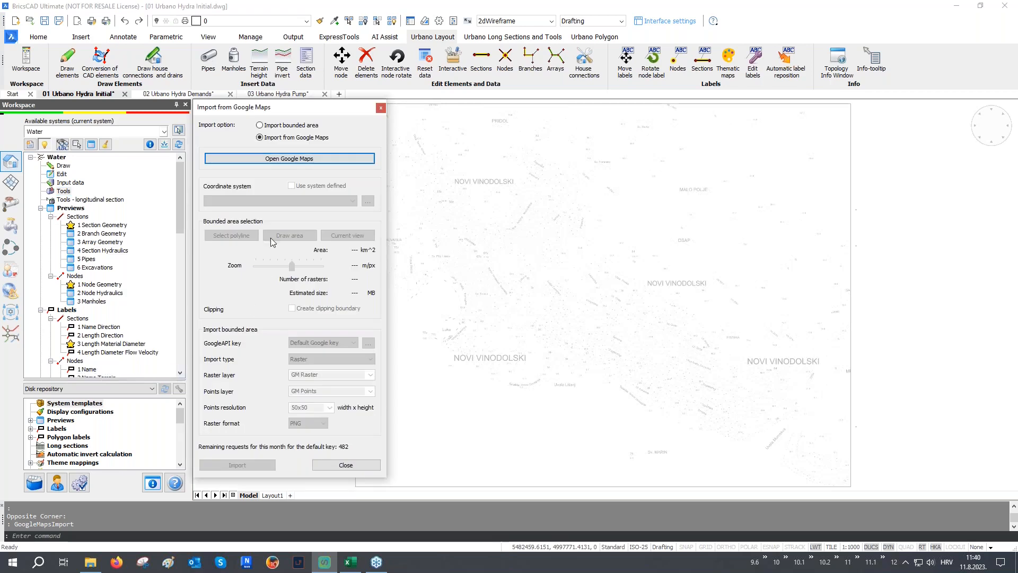
pyautogui.click(291, 127)
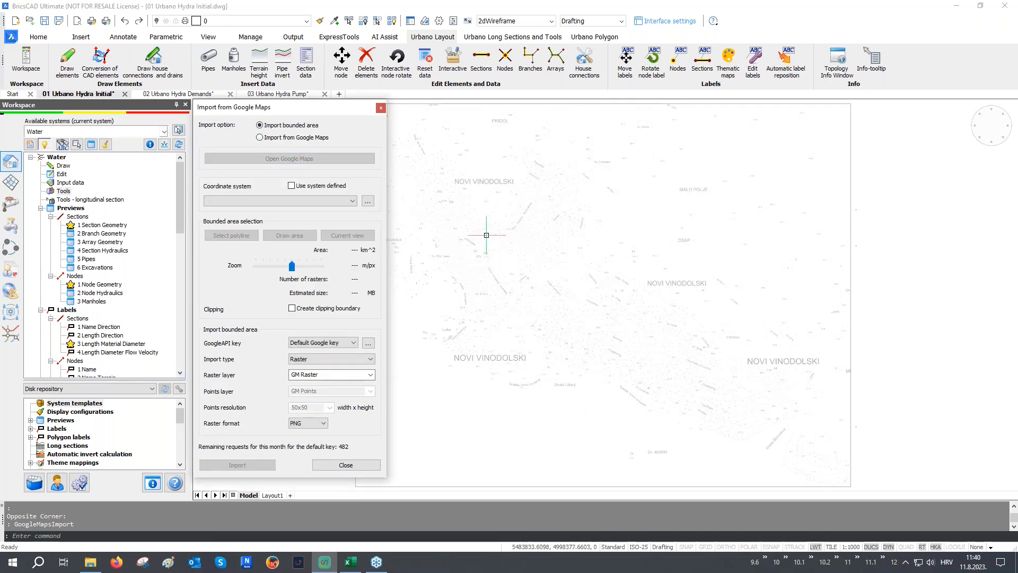
pyautogui.click(245, 201)
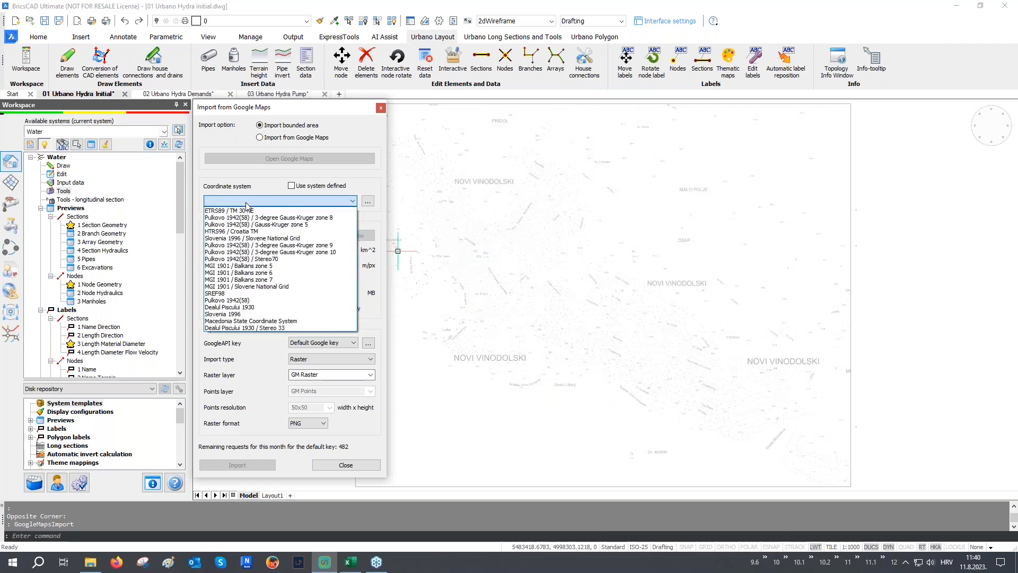
pyautogui.click(262, 266)
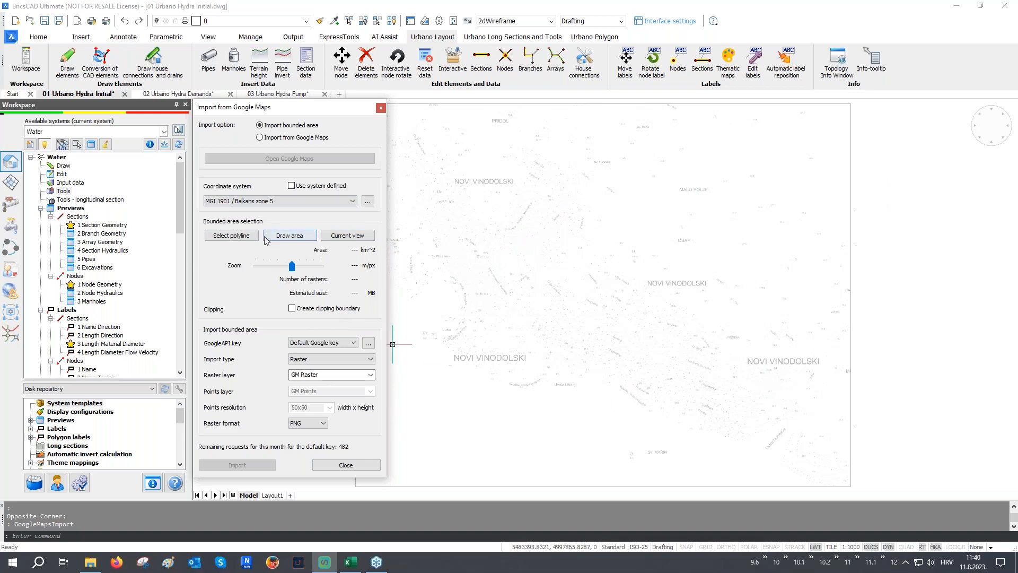
# - Draw a five-cornered import boundary of about 1.2 km² around the southeastern coastal part of the base map
pyautogui.click(284, 236)
pyautogui.click(514, 411)
pyautogui.click(615, 261)
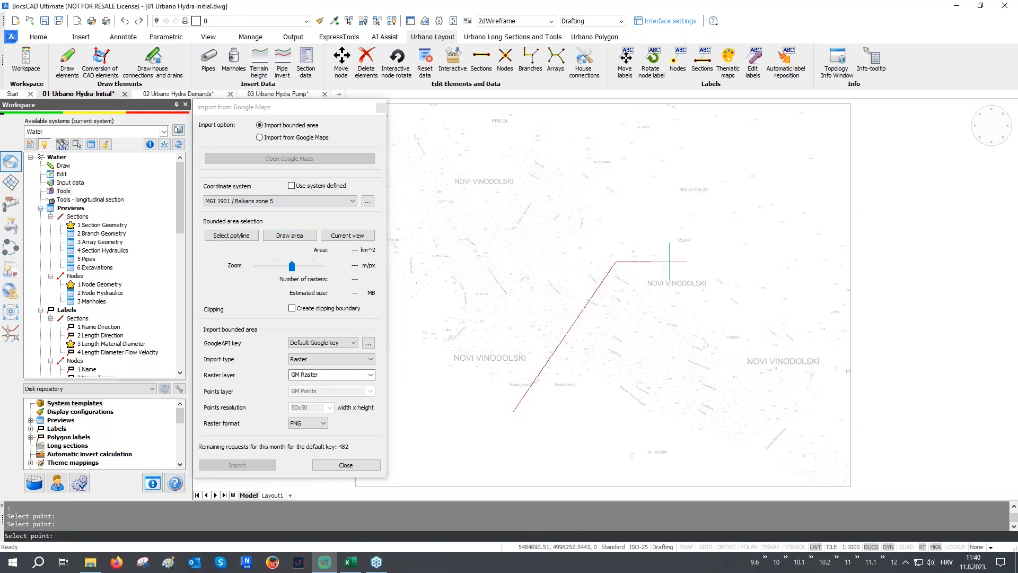
pyautogui.click(811, 259)
pyautogui.click(838, 461)
pyautogui.click(612, 470)
pyautogui.press('Return')
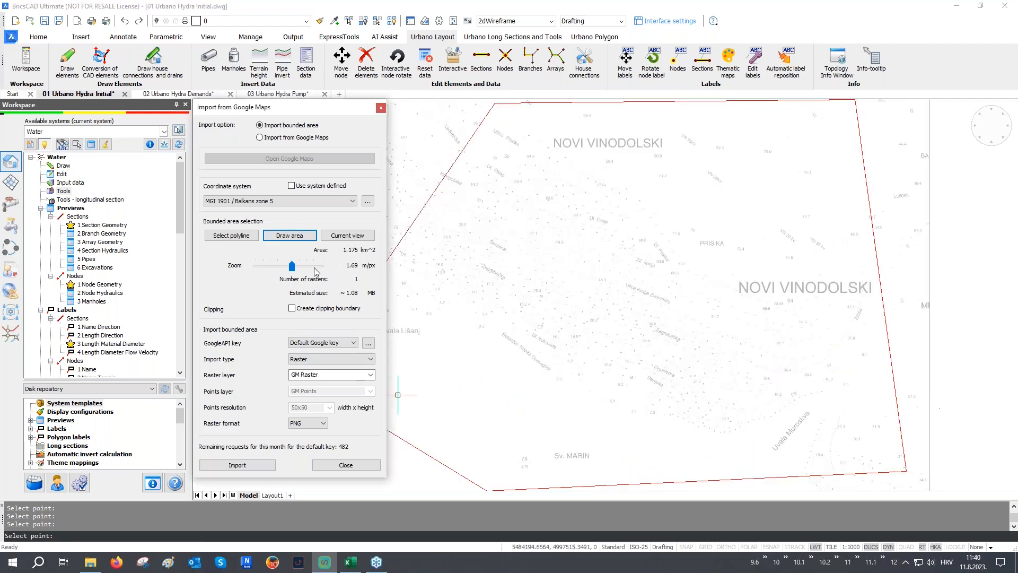
# - Import the bounded area as a raster at 0.42 m/px with a clipping boundary
pyautogui.moveTo(291, 267); pyautogui.dragTo(307, 267)
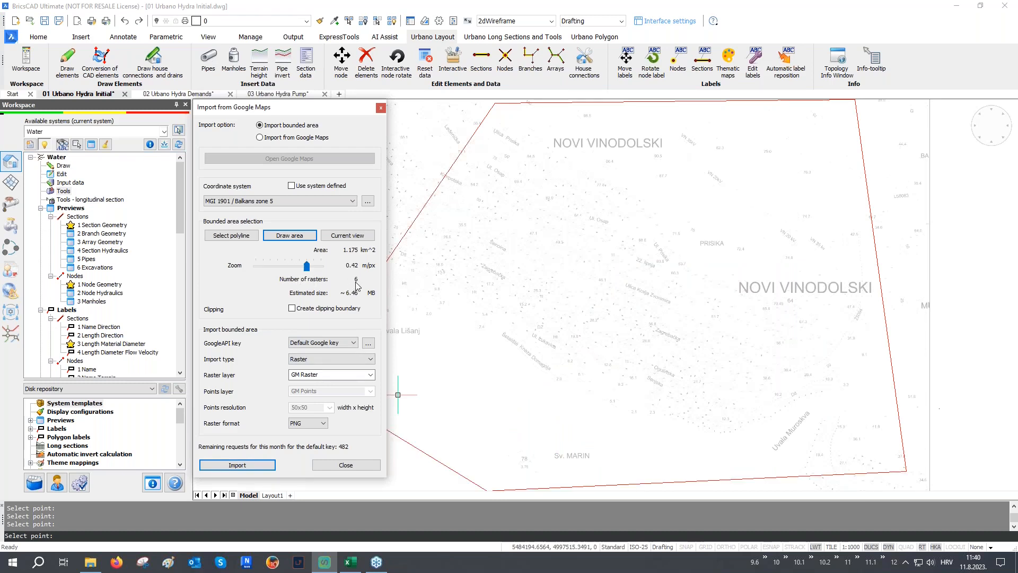
pyautogui.click(298, 311)
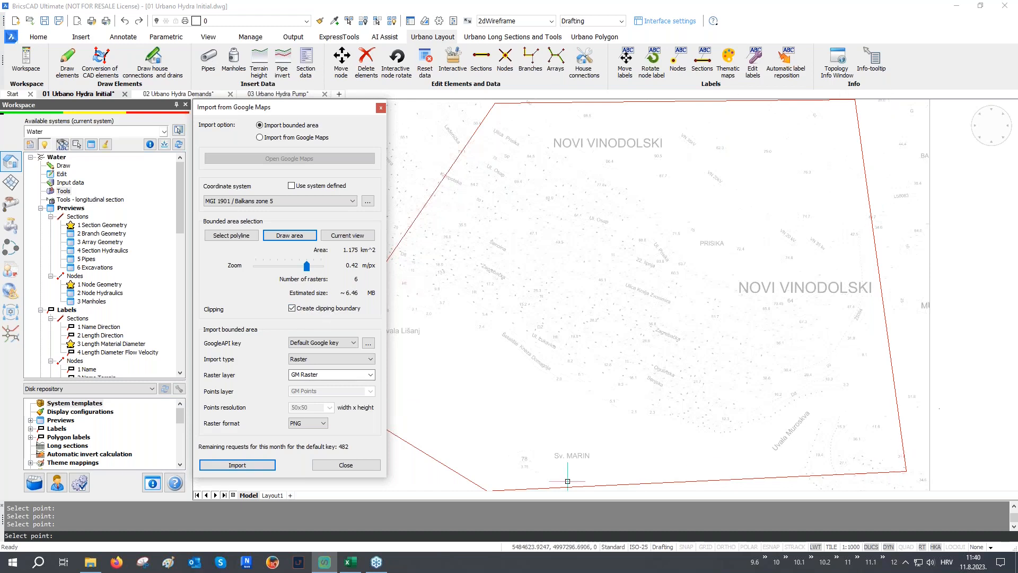
pyautogui.click(320, 360)
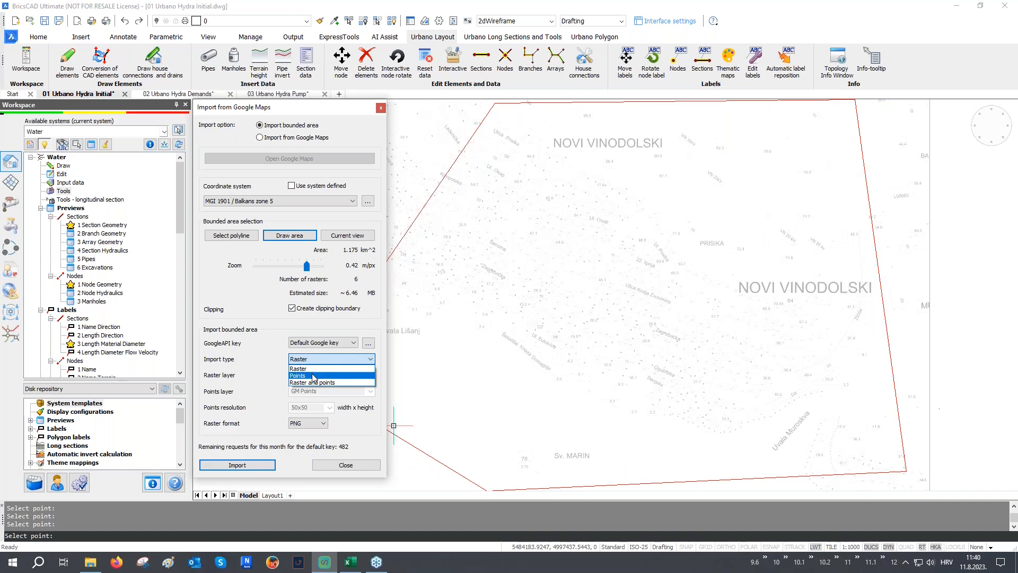
pyautogui.click(313, 368)
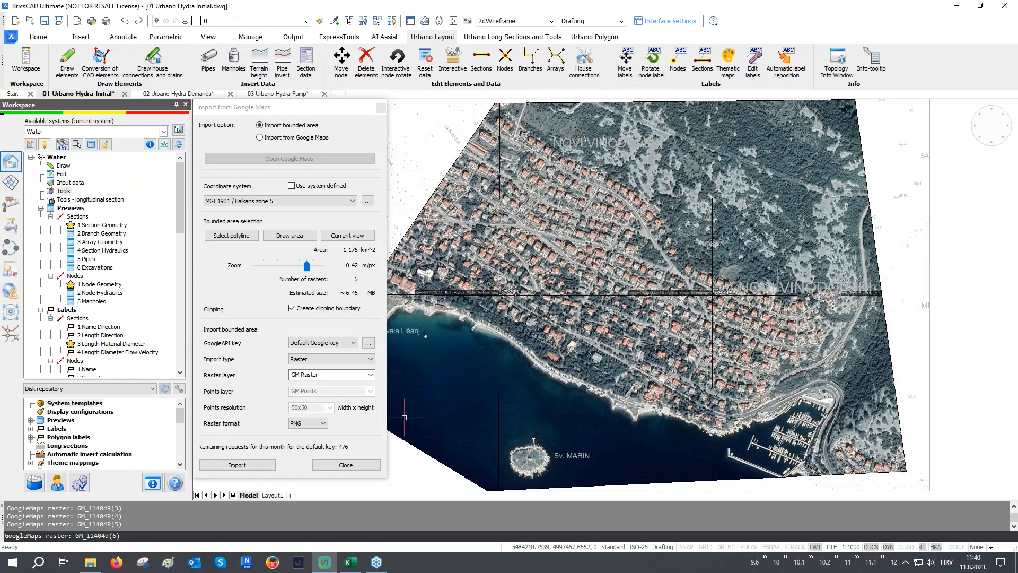
pyautogui.click(357, 467)
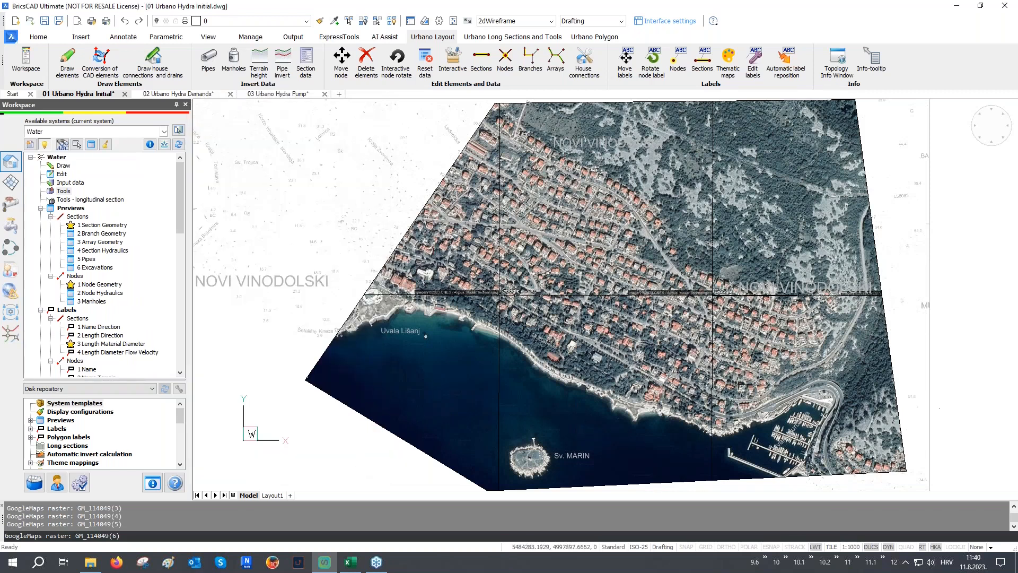
# - Examine how the imported satellite raster lines up with the base map's roads and buildings along the clipped edge
pyautogui.moveTo(445, 309); pyautogui.dragTo(451, 328, button='middle')
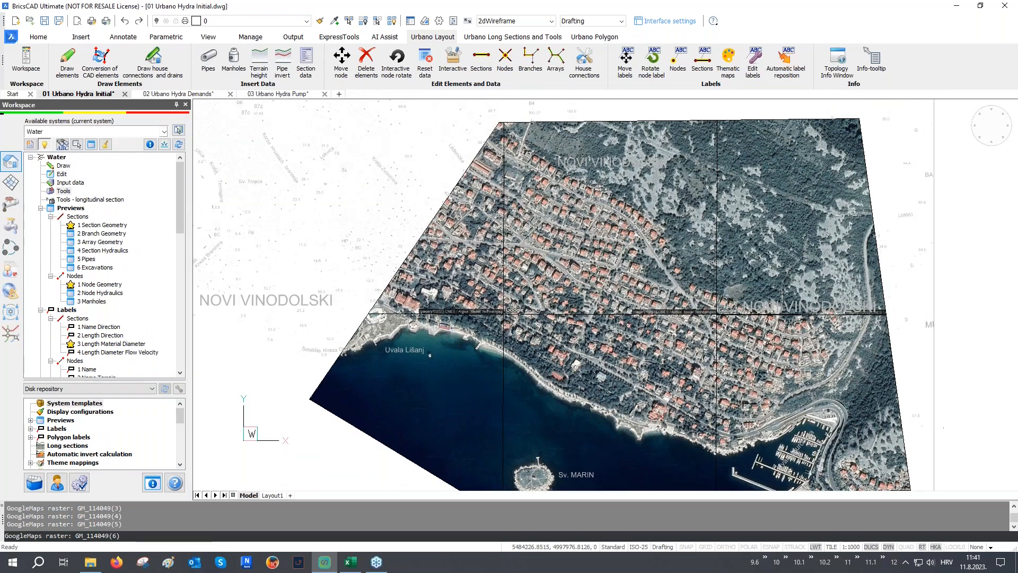
pyautogui.scroll(2, 424, 297)
pyautogui.scroll(5, 400, 262)
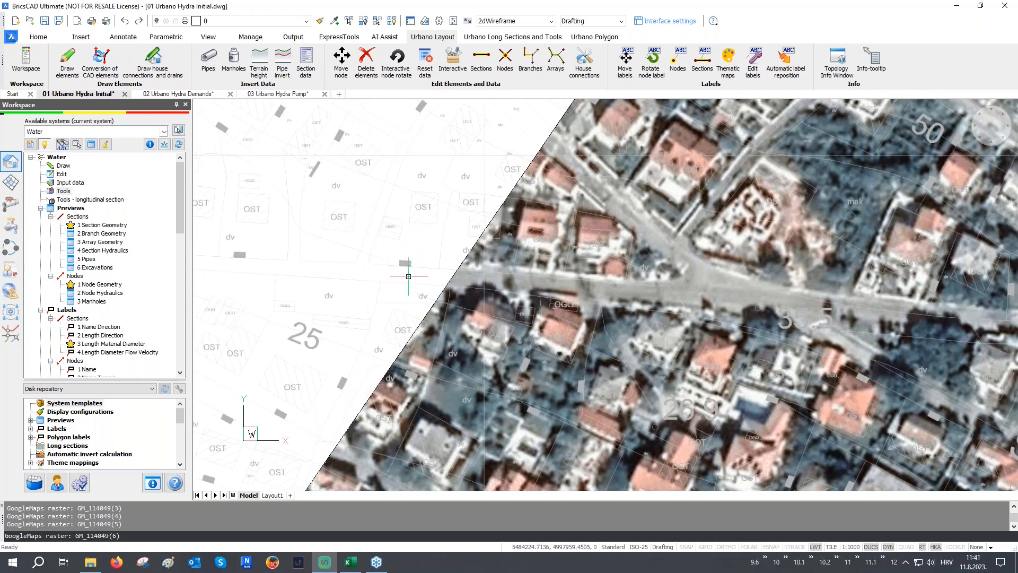
pyautogui.scroll(2, 411, 268)
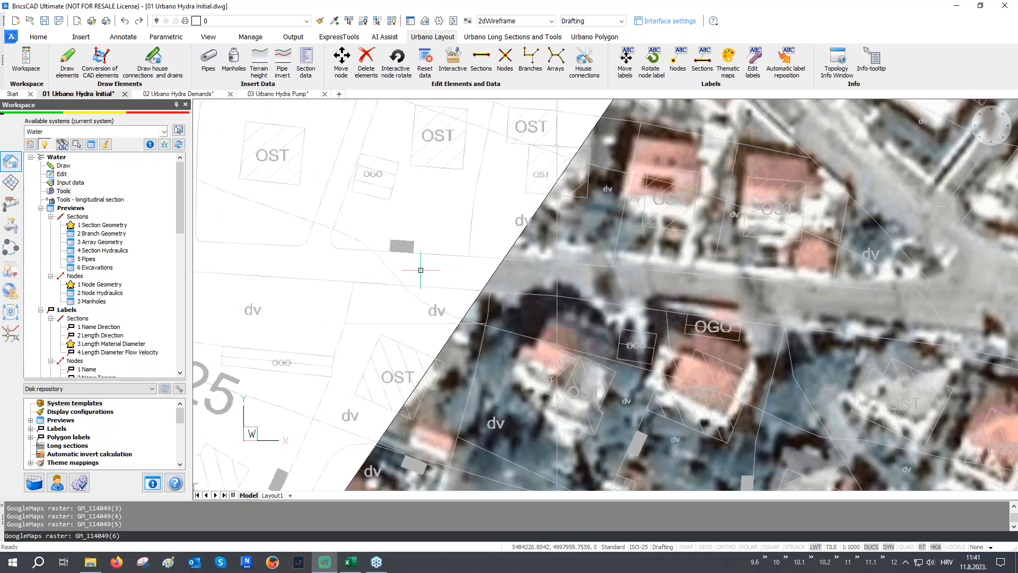
pyautogui.scroll(-5, 418, 288)
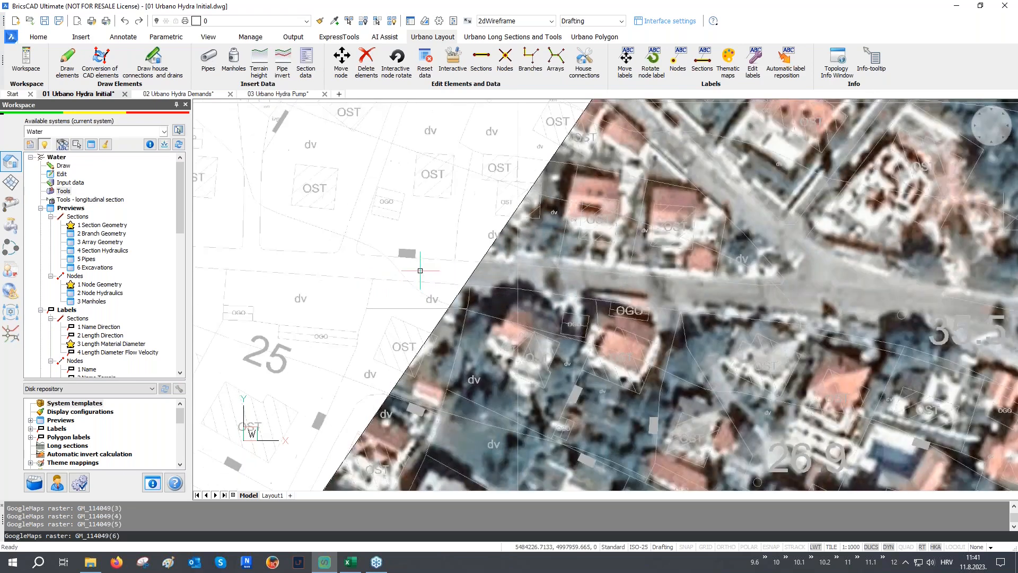
pyautogui.scroll(-5, 418, 288)
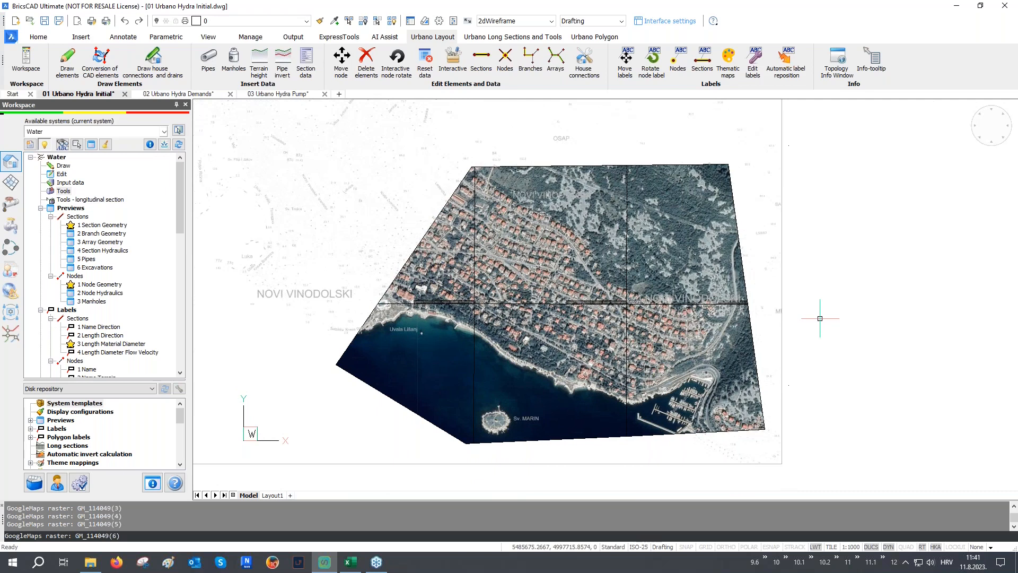
# - Turn off the GM Raster layer
pyautogui.write('la')
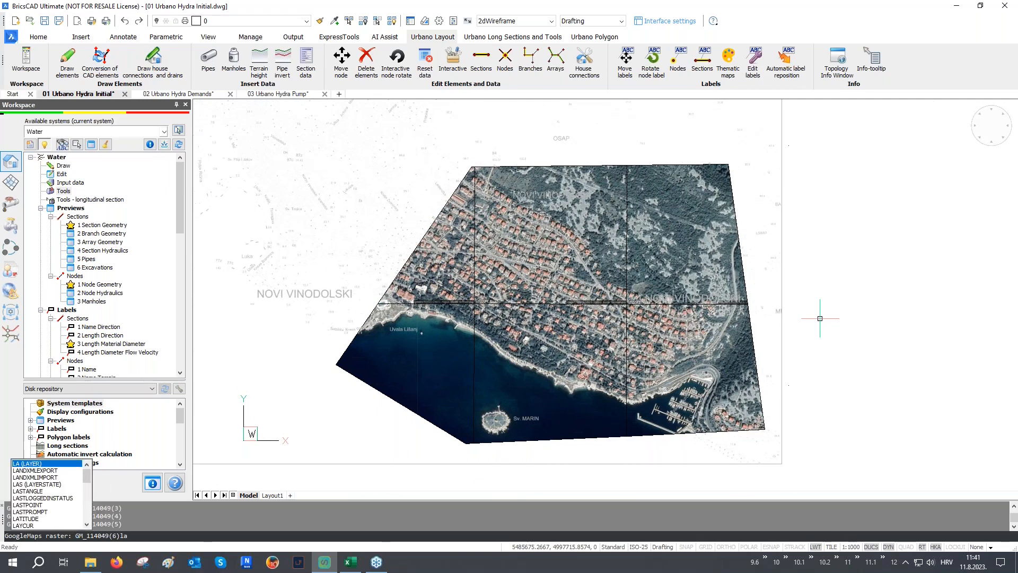
pyautogui.press('Return')
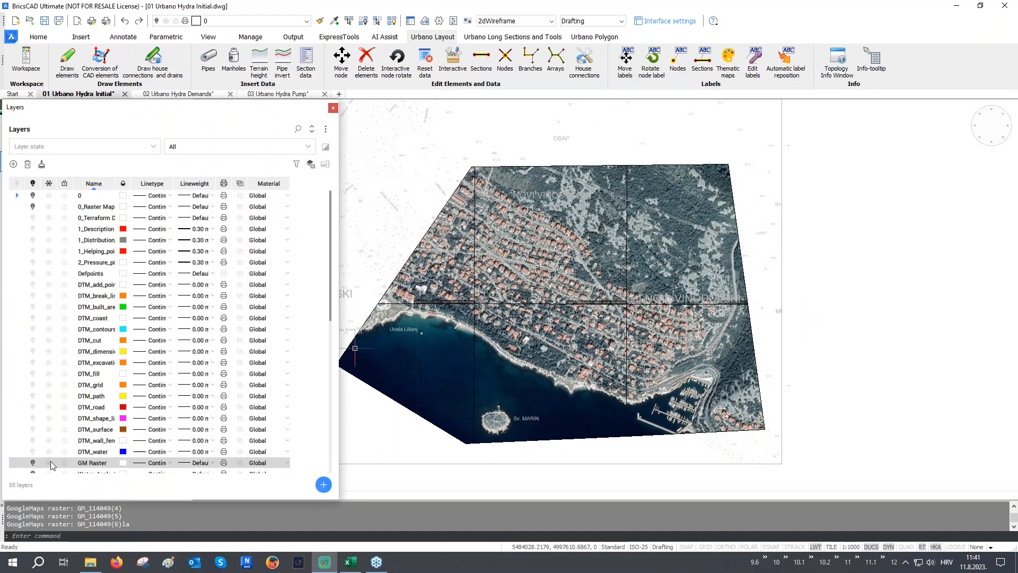
pyautogui.click(33, 461)
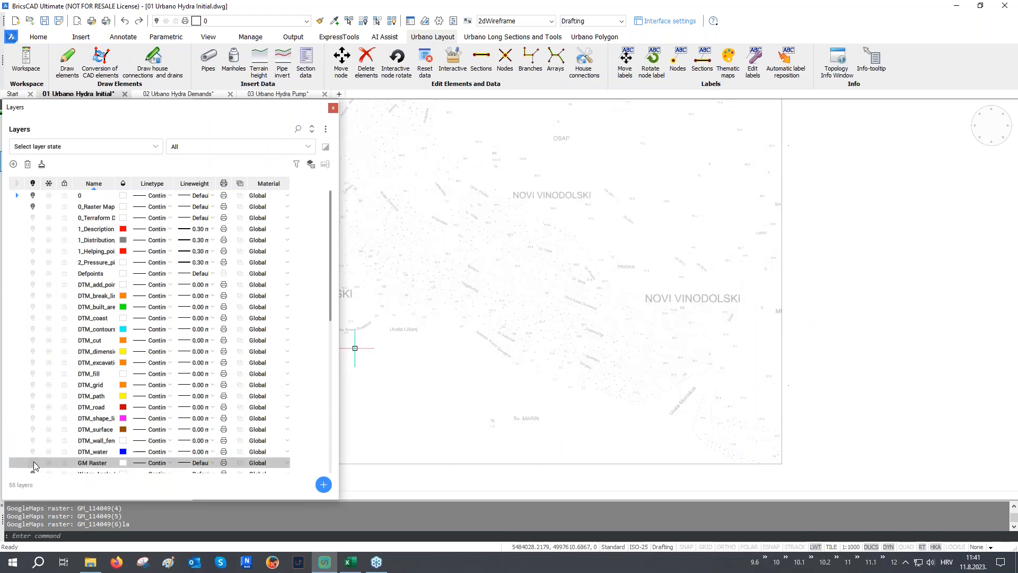
# - Turn on all the DTM layers, through DTM_water, to display the terrain linework
pyautogui.click(94, 286)
pyautogui.scroll(-1, 88, 294)
pyautogui.keyDown('shift'); pyautogui.click(88, 414); pyautogui.keyUp('shift')
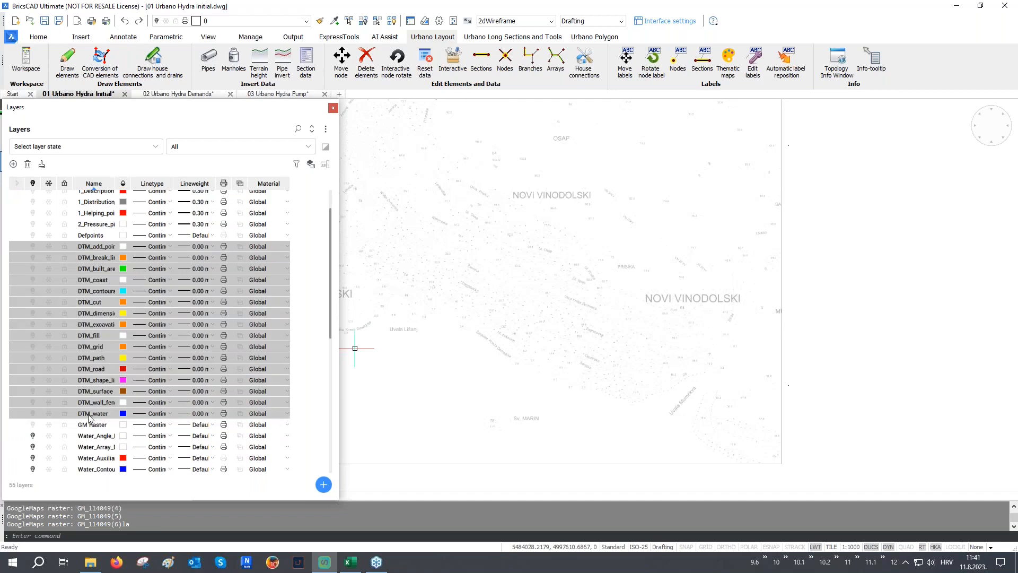
pyautogui.click(34, 245)
pyautogui.moveTo(613, 298)
pyautogui.mouseDown(button='middle')
pyautogui.moveTo(696, 364)
pyautogui.moveTo(698, 385)
pyautogui.mouseUp(button='middle')
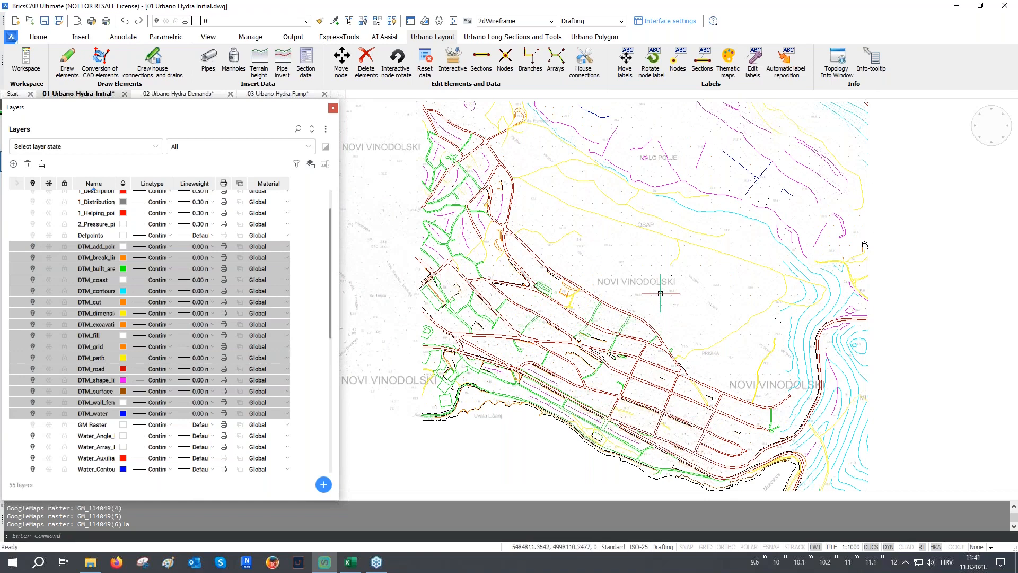
pyautogui.click(334, 108)
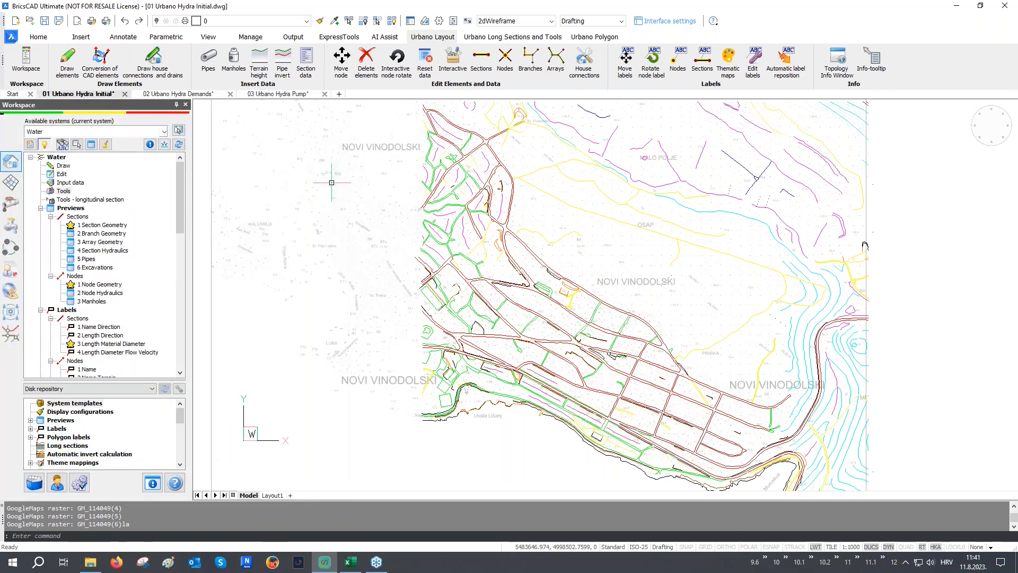
# - Display the 1 Terraform terrain surface as a triangulated mesh through its view style and inspect it in 3D
pyautogui.click(11, 182)
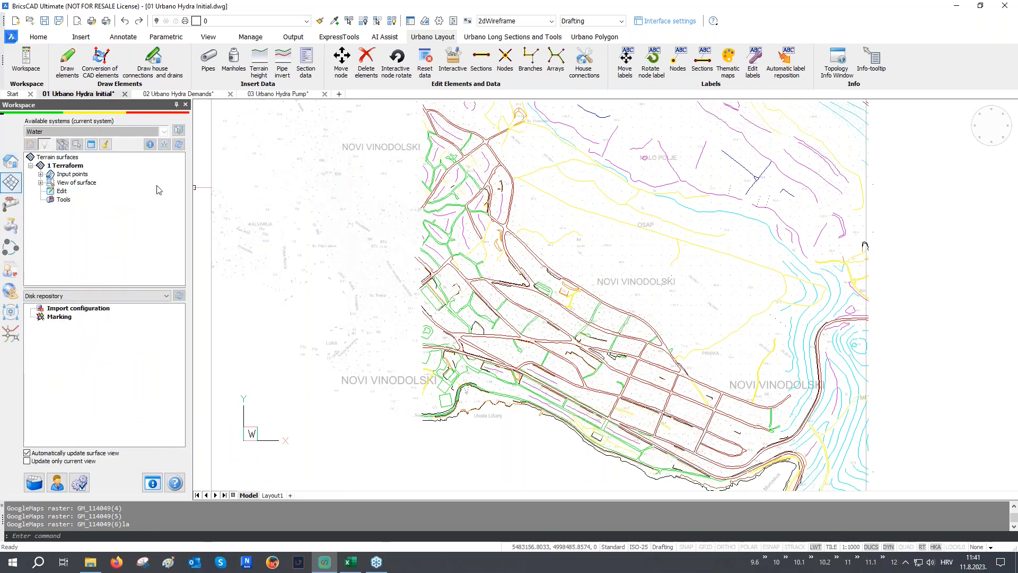
pyautogui.click(41, 182)
pyautogui.doubleClick(73, 191)
pyautogui.moveTo(640, 325)
pyautogui.mouseDown(button='middle')
pyautogui.moveTo(547, 326)
pyautogui.moveTo(556, 327)
pyautogui.moveTo(482, 234)
pyautogui.moveTo(450, 217)
pyautogui.moveTo(401, 226)
pyautogui.mouseUp(button='middle')
pyautogui.scroll(2, 517, 342)
pyautogui.scroll(2, 514, 342)
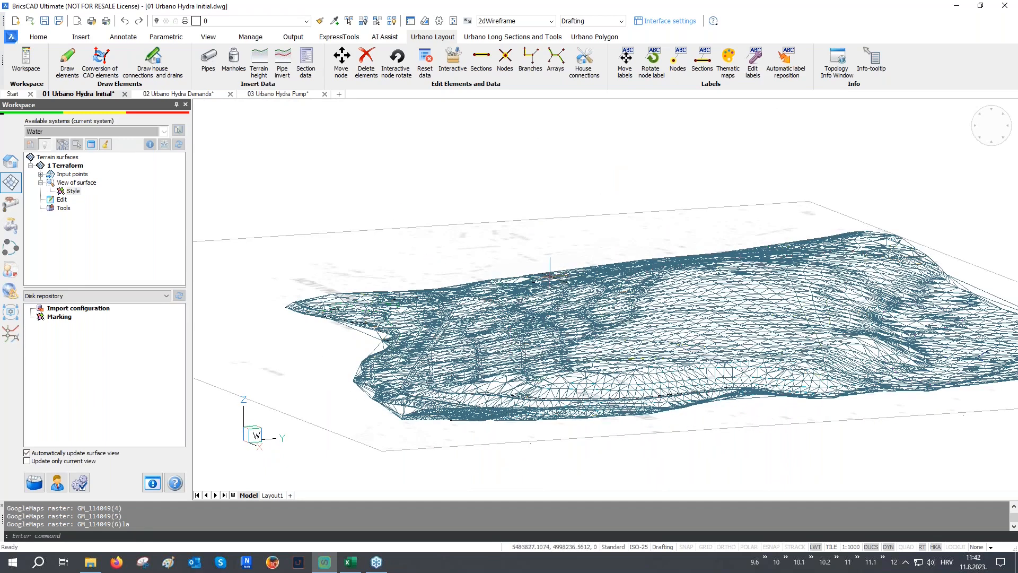
pyautogui.keyDown('shift'); pyautogui.moveTo(522, 300); pyautogui.dragTo(580, 320, button='middle'); pyautogui.keyUp('shift')
pyautogui.scroll(-3, 585, 333)
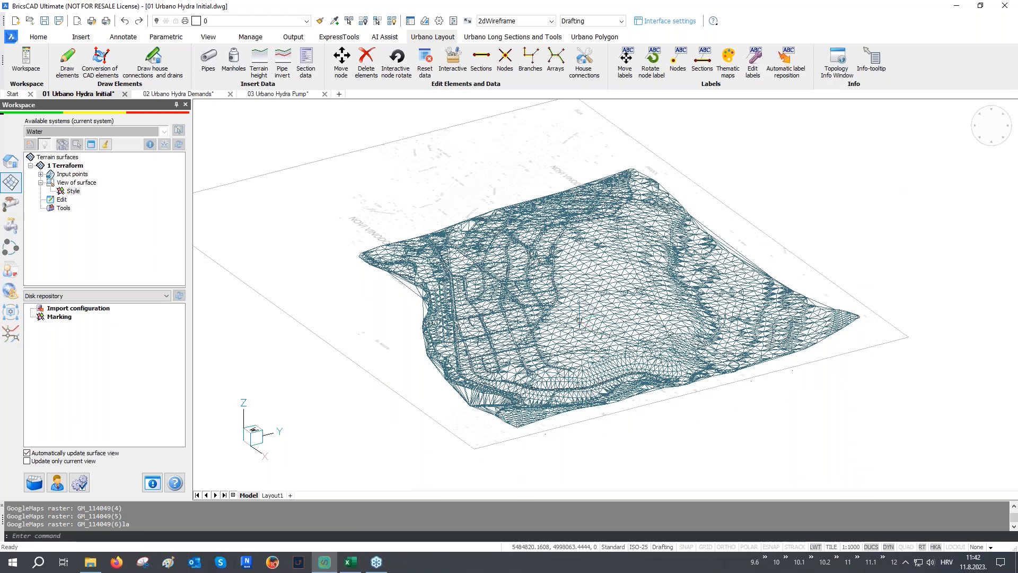
# - Return the drawing to the plan view of the current UCS
pyautogui.click(875, 176)
pyautogui.write('plan')
pyautogui.press('Return')
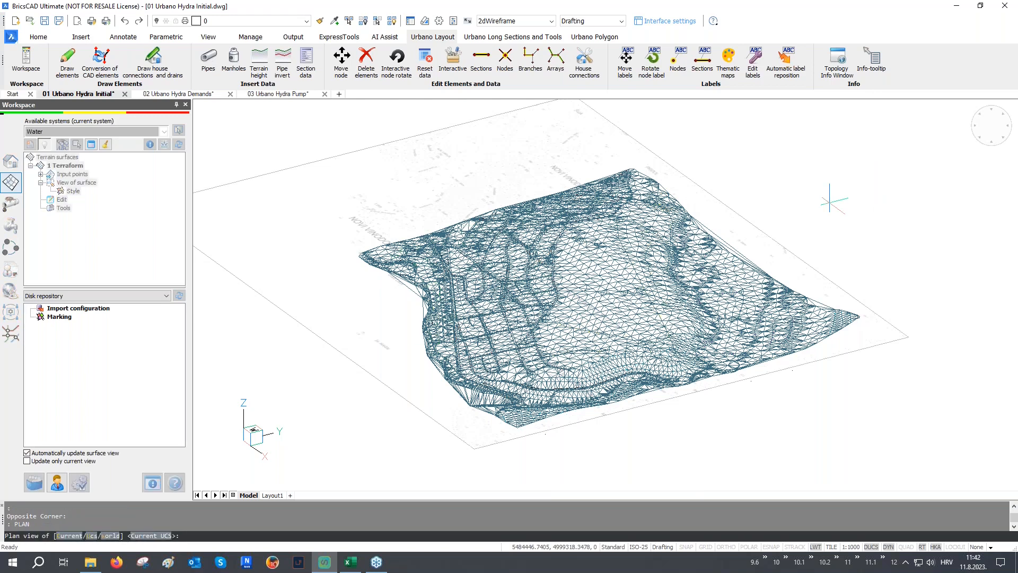
pyautogui.press('Return')
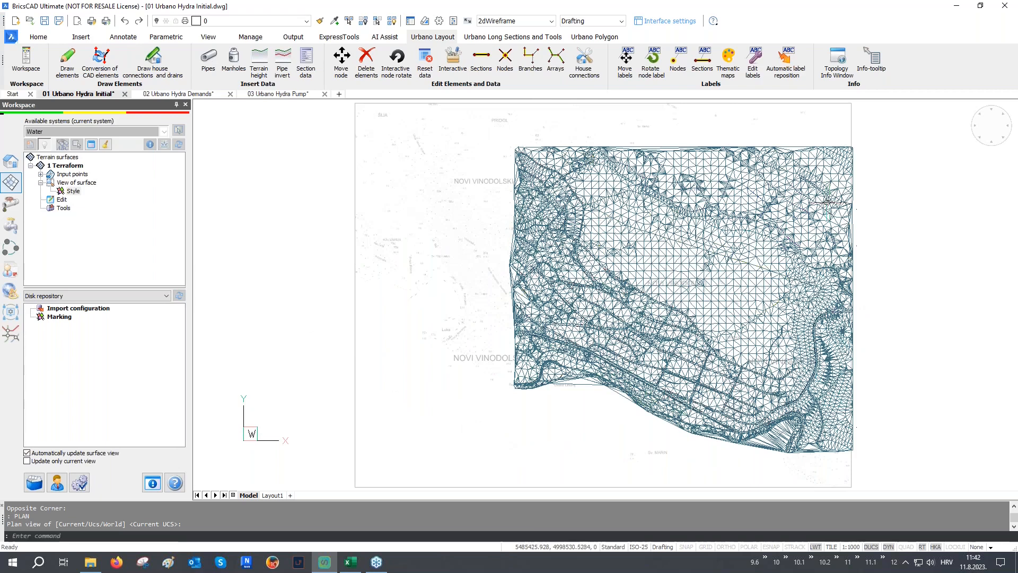
# - Hide the 1 Terraform surface mesh through its view style so only the terrain linework shows
pyautogui.click(73, 191)
pyautogui.rightClick(74, 191)
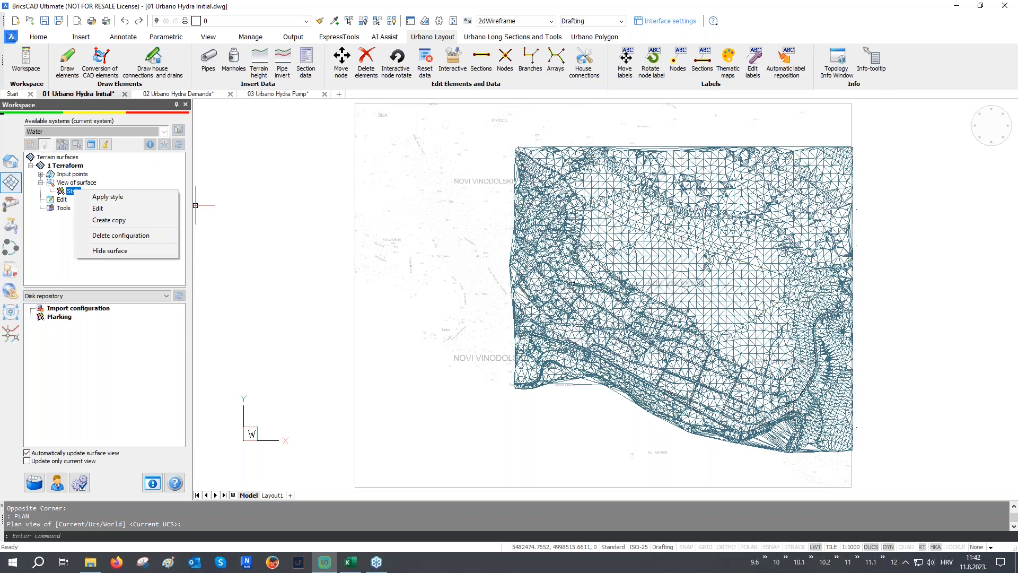
pyautogui.click(126, 250)
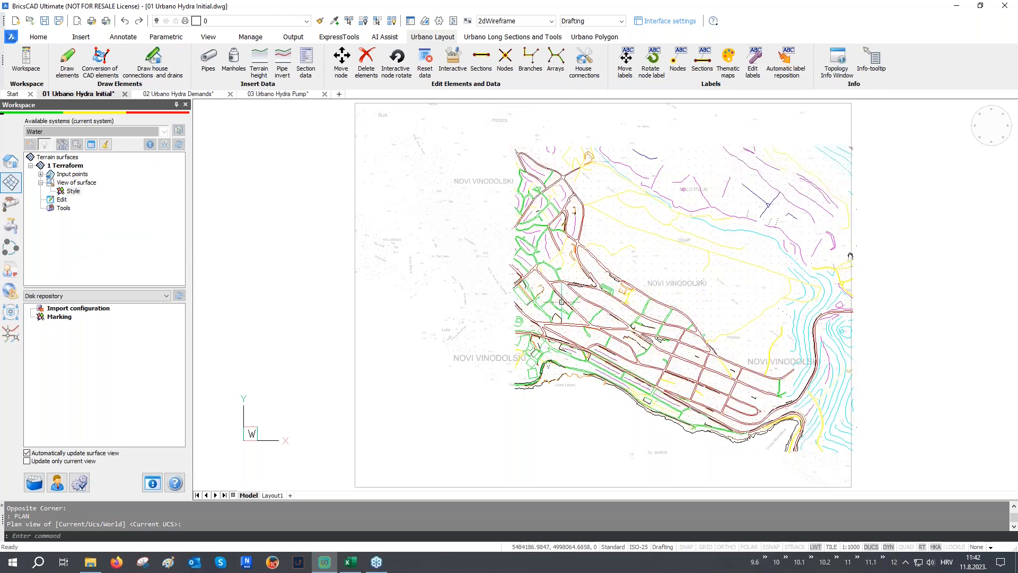
pyautogui.click(314, 232)
pyautogui.click(300, 260)
# - Turn off all the DTM layers, through DTM_water, in the layer settings
pyautogui.write('la')
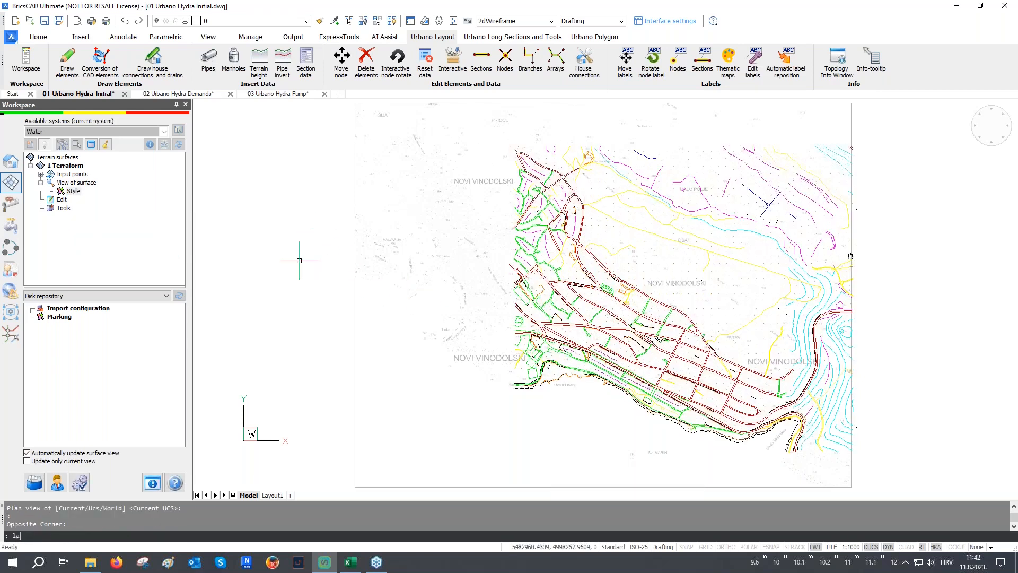
pyautogui.press('Return')
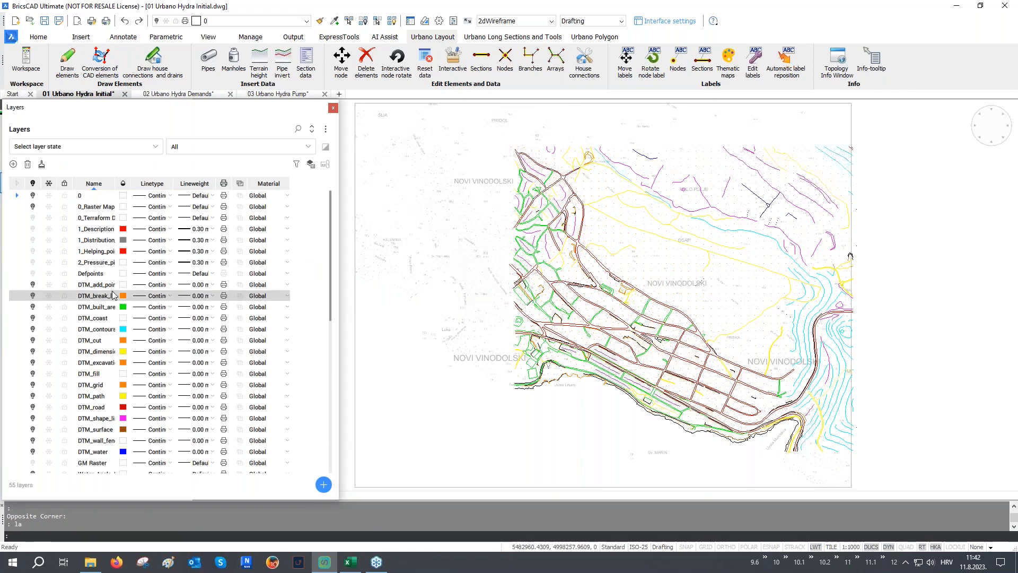
pyautogui.click(95, 285)
pyautogui.scroll(-1, 103, 320)
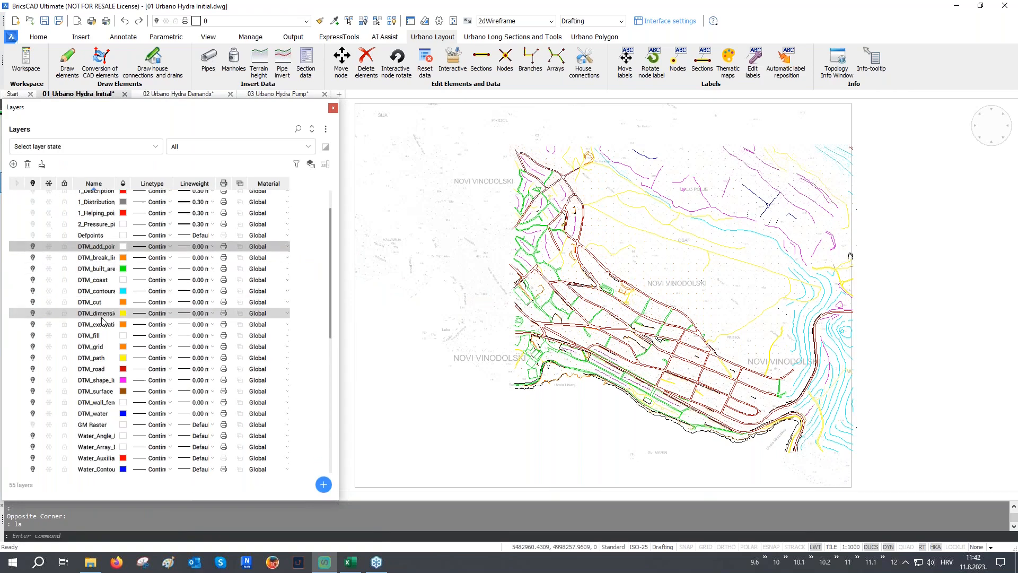
pyautogui.keyDown('shift'); pyautogui.click(87, 413); pyautogui.keyUp('shift')
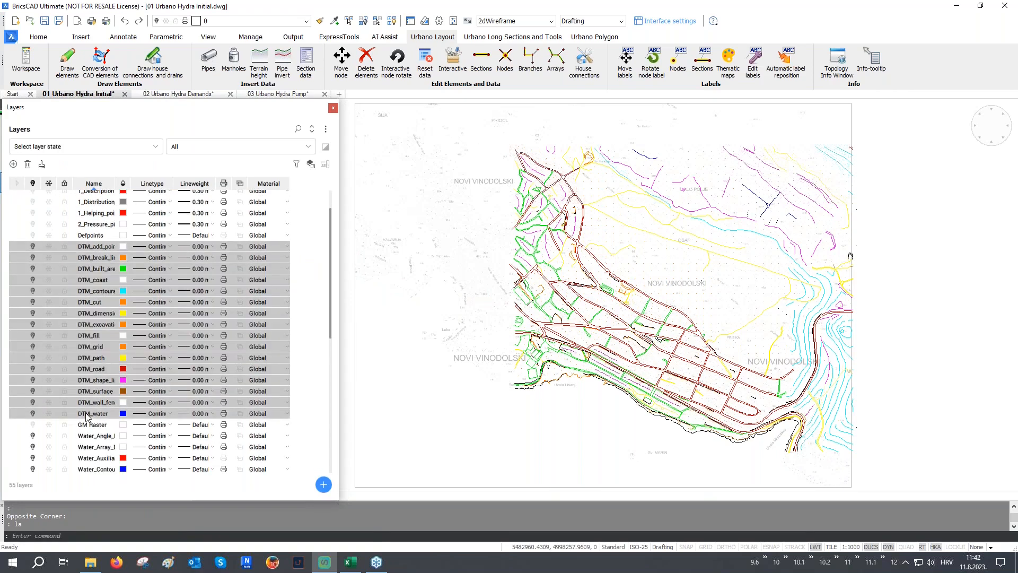
pyautogui.click(32, 250)
# - Turn on the three layers starting with 1_ (Description, Distribution, Helping points) and close the layer settings
pyautogui.scroll(1, 32, 249)
pyautogui.click(98, 232)
pyautogui.moveTo(99, 233); pyautogui.dragTo(97, 252)
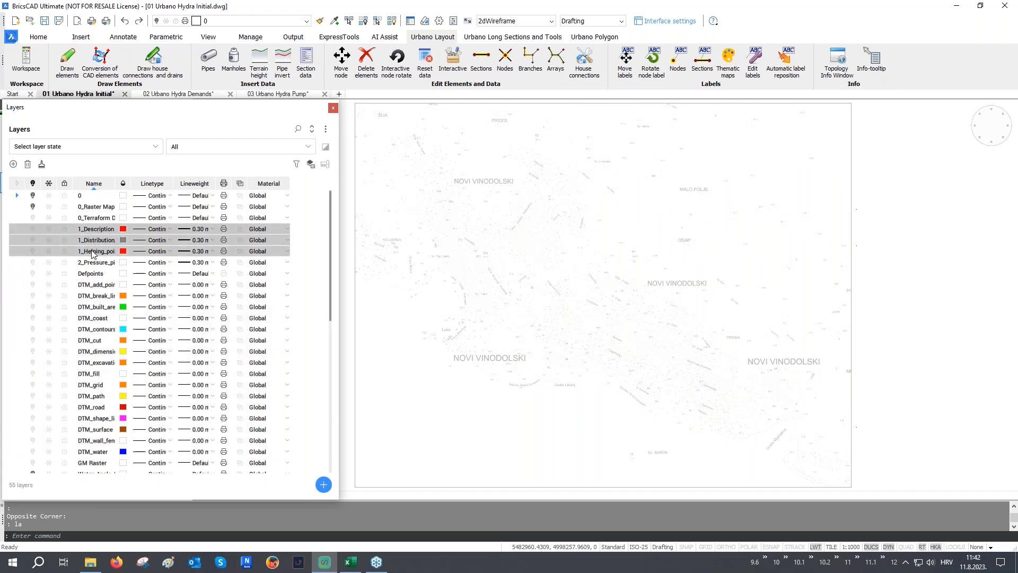
pyautogui.click(33, 229)
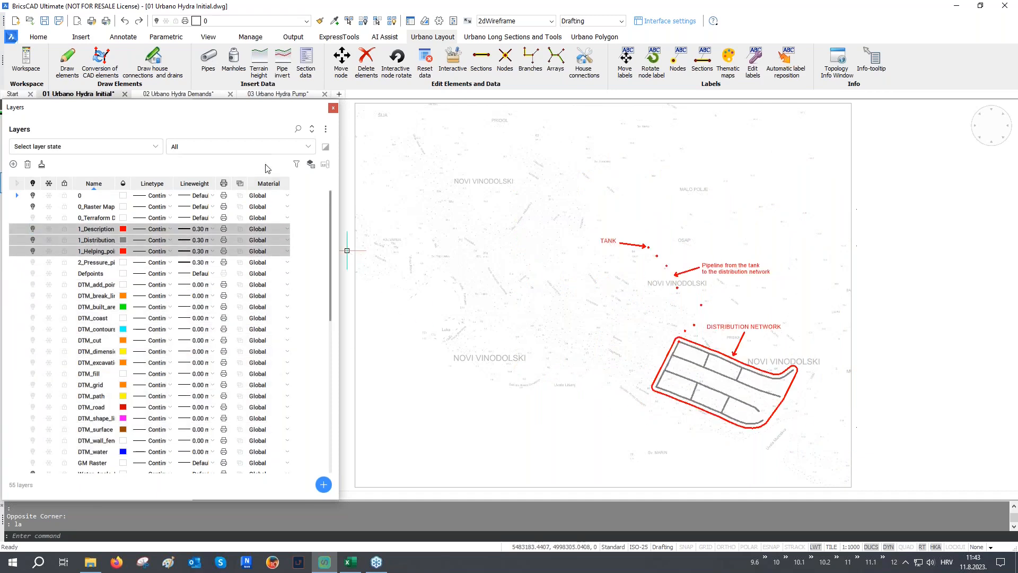
pyautogui.click(333, 108)
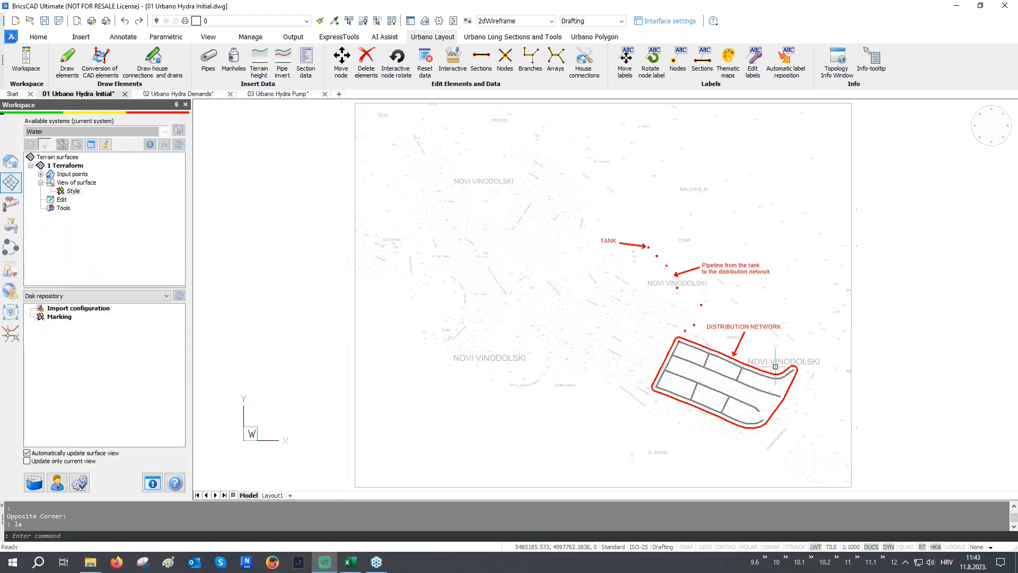
# - Show the Water system's configuration tree in the workspace and look over the available Urbano tool groups
pyautogui.scroll(1, 770, 356)
pyautogui.moveTo(765, 353); pyautogui.dragTo(639, 341, button='middle')
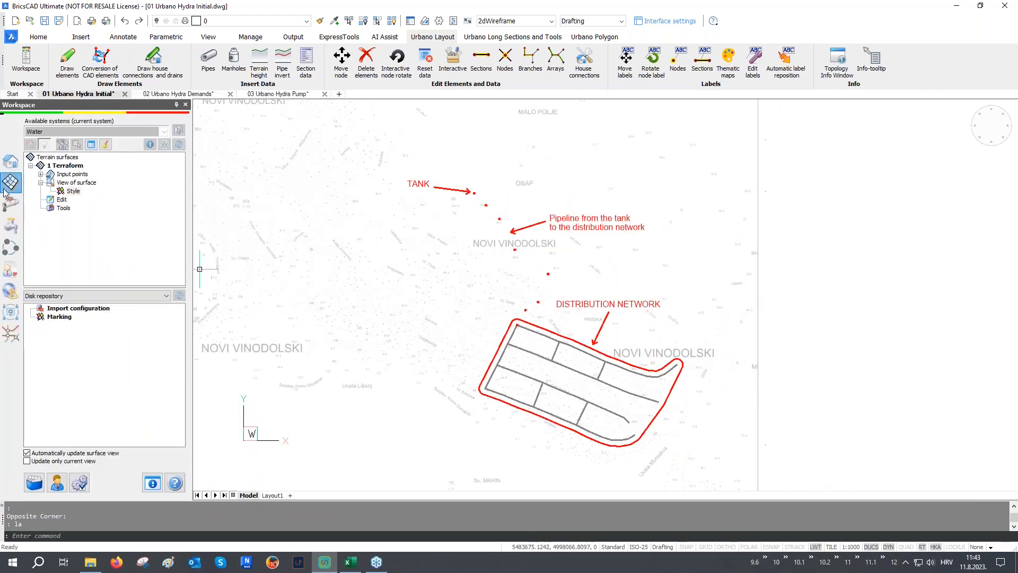
pyautogui.click(11, 161)
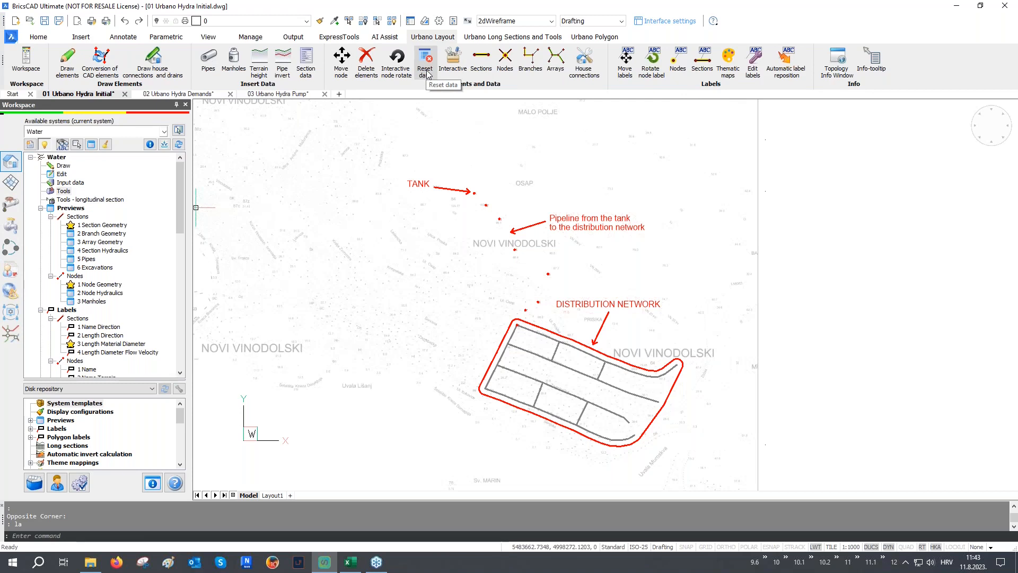
pyautogui.click(493, 41)
pyautogui.click(585, 41)
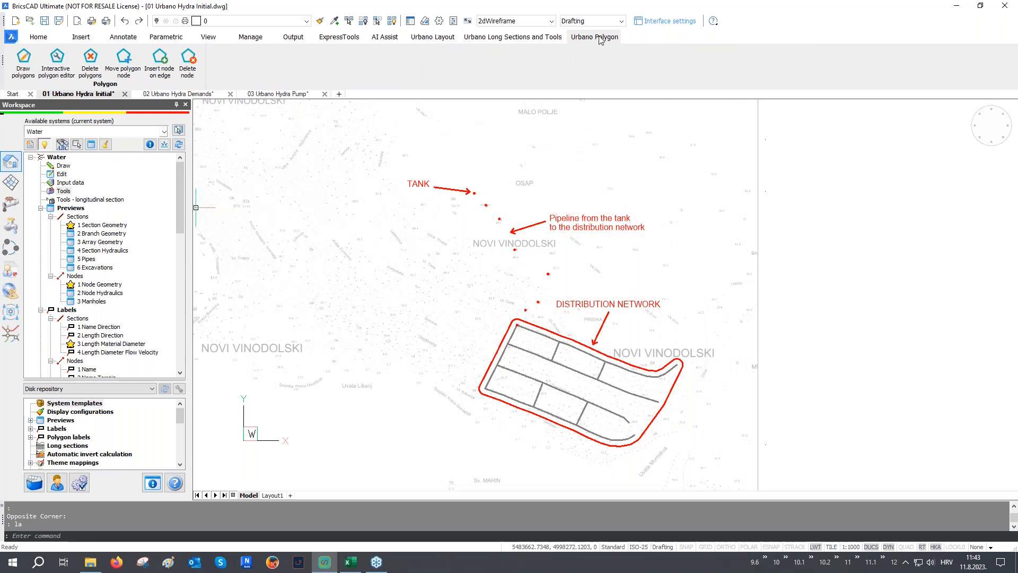
pyautogui.click(432, 37)
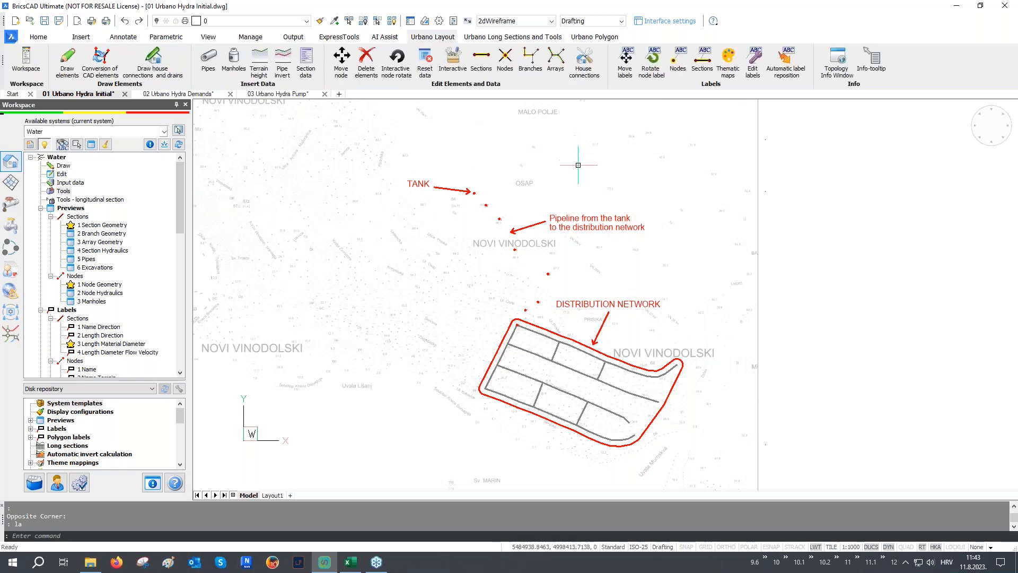
# - Select several street polylines inside the distribution network outline, check their properties, and clear the selection
pyautogui.scroll(2, 552, 206)
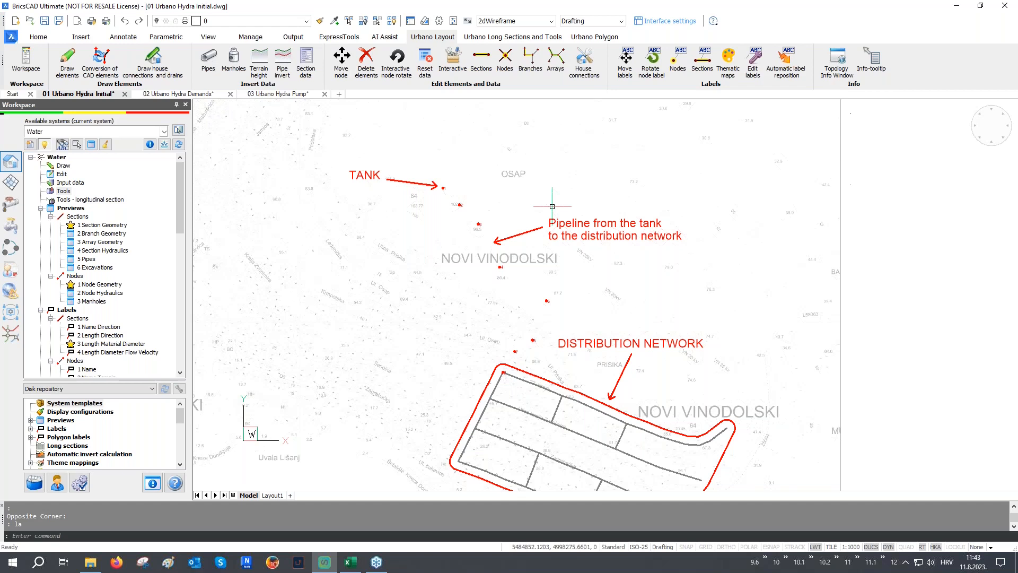
pyautogui.scroll(5, 525, 310)
pyautogui.click(525, 301)
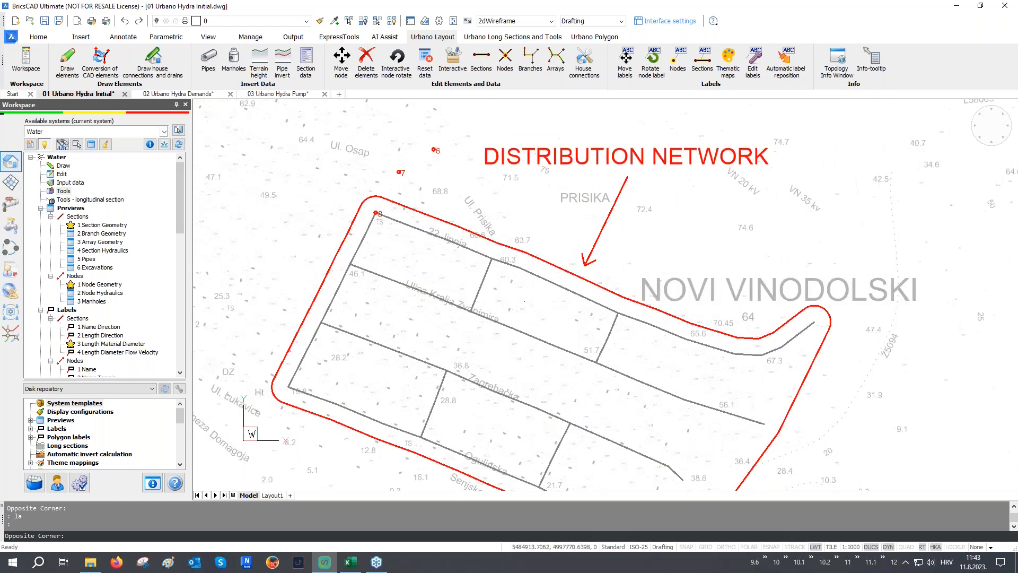
pyautogui.click(399, 403)
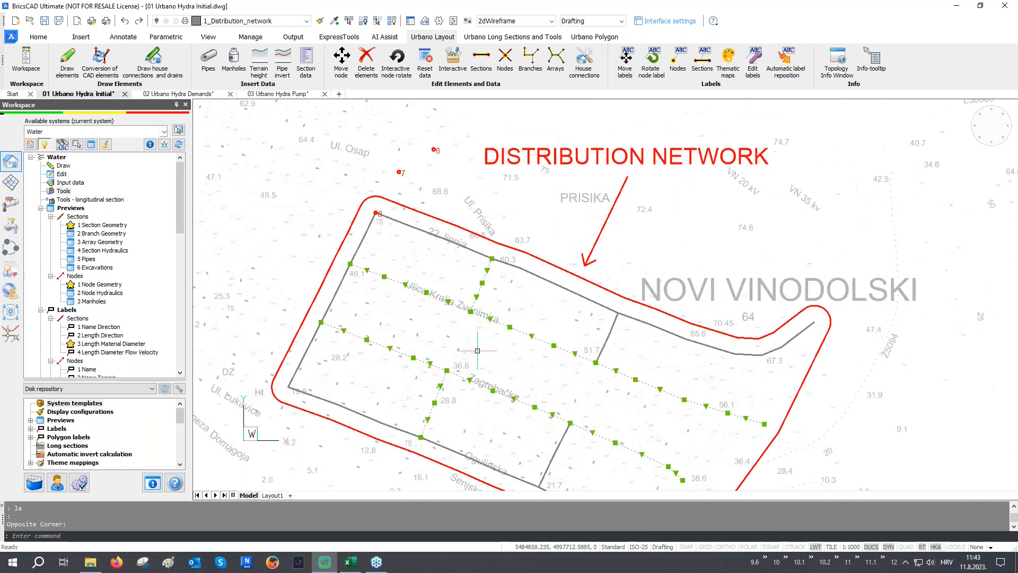
pyautogui.hotkey('ctrl', '1')
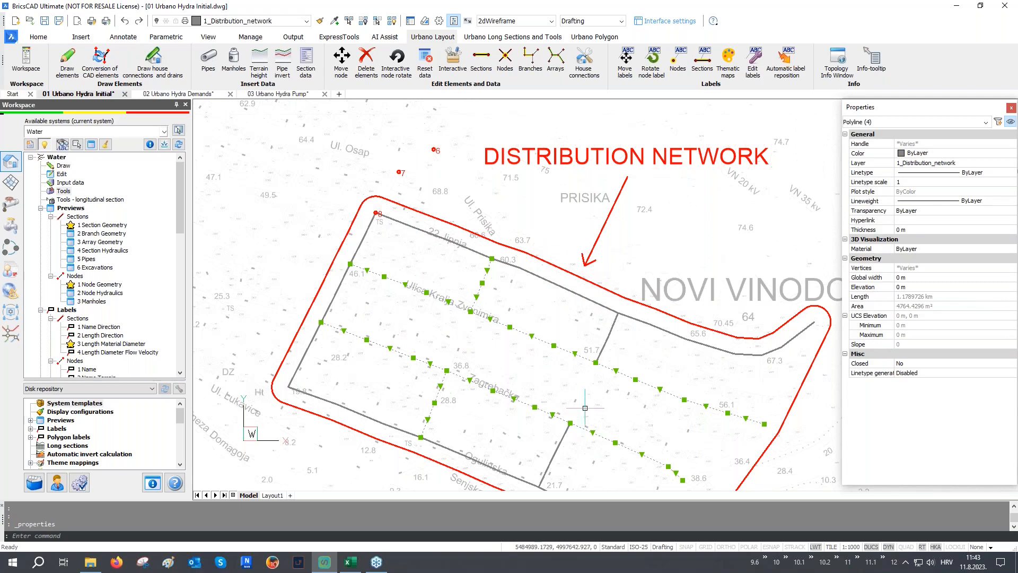
pyautogui.click(1011, 108)
pyautogui.press('Escape')
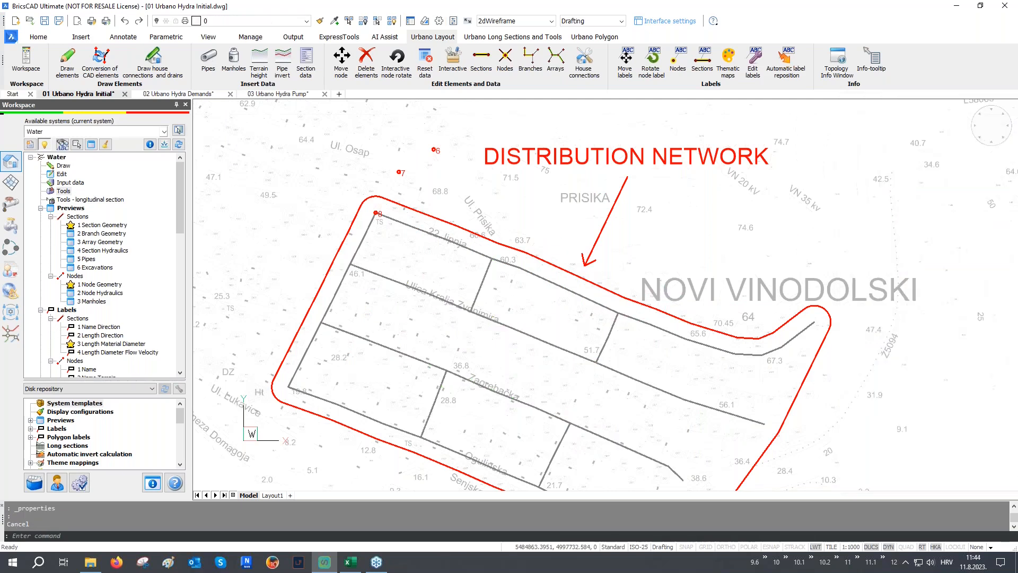
# - Open the Draw network elements settings for the Water system and review the label, terrain, invert depth and pipe options
pyautogui.scroll(-3, 484, 334)
pyautogui.moveTo(480, 264); pyautogui.dragTo(488, 307, button='middle')
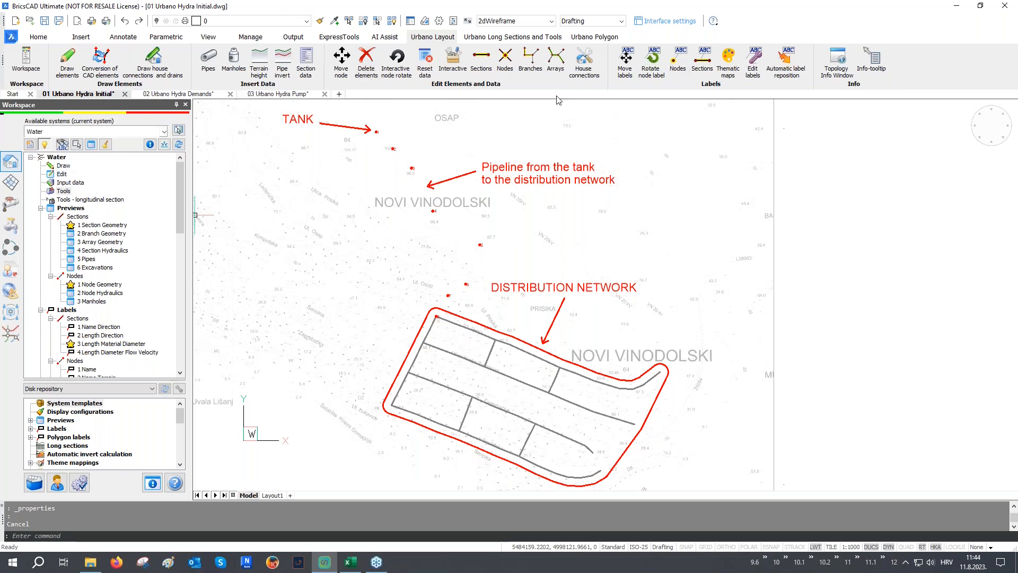
pyautogui.rightClick(64, 166)
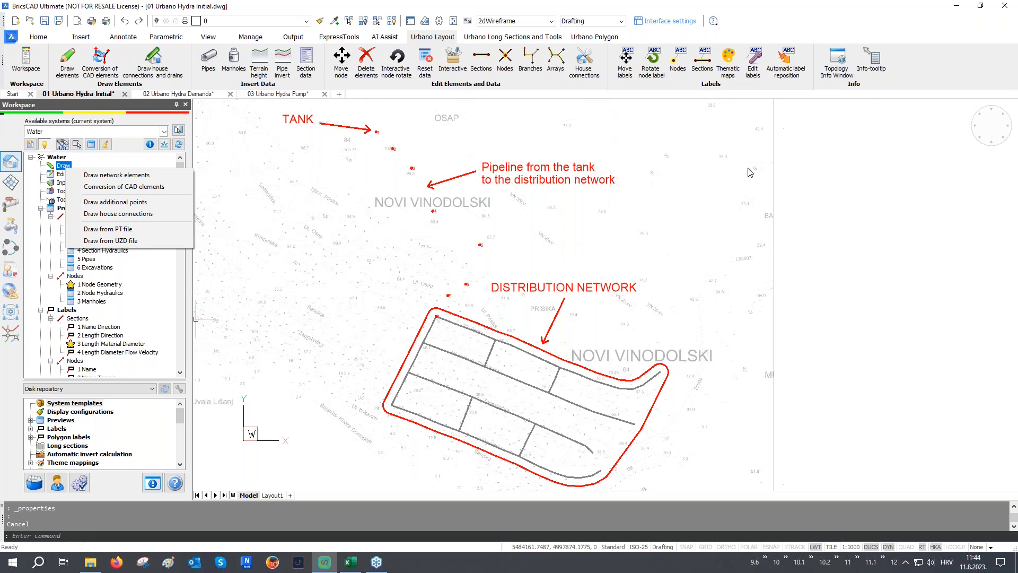
pyautogui.click(149, 179)
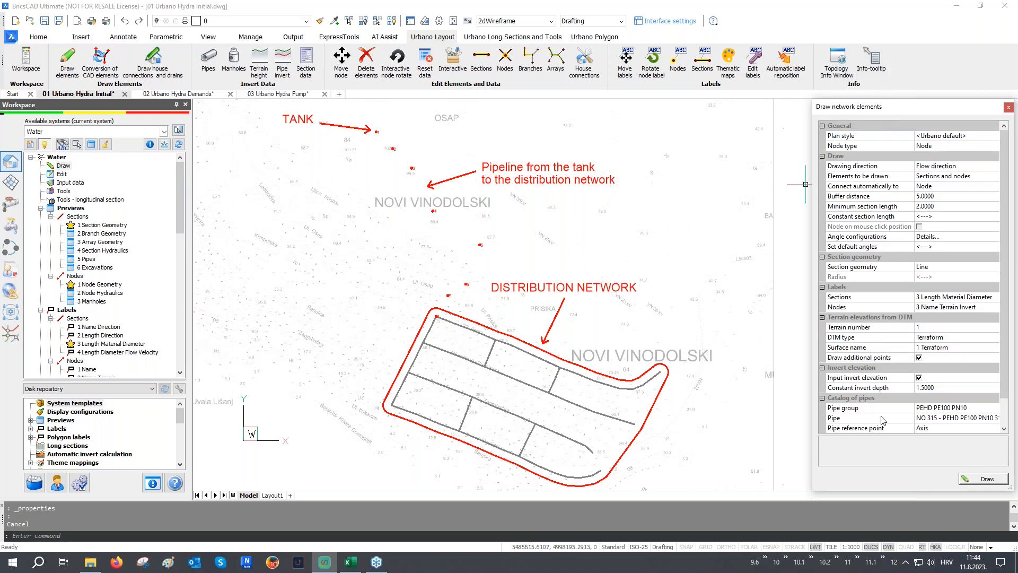
pyautogui.scroll(-1, 883, 399)
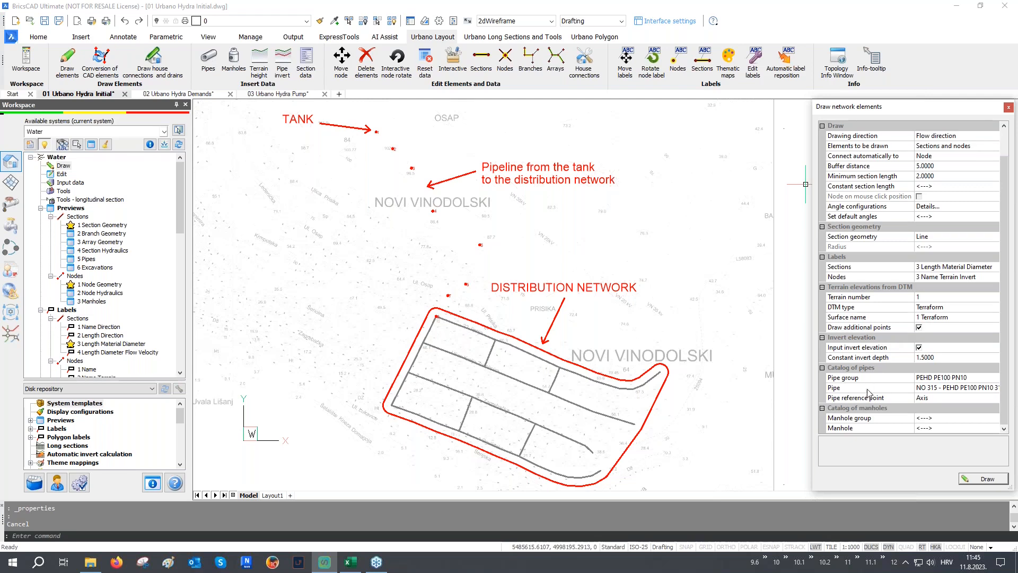
pyautogui.click(876, 359)
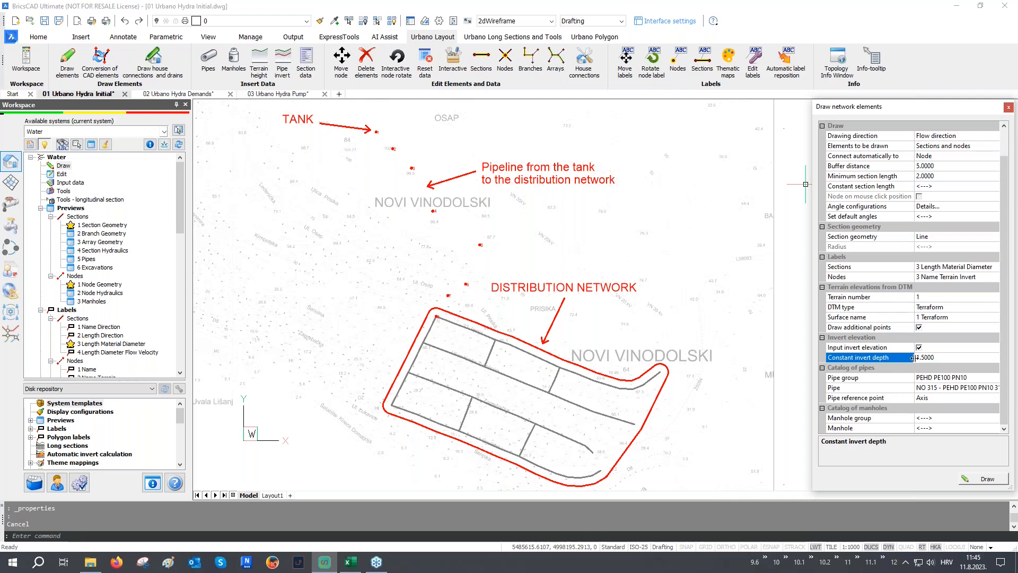
# - Start drawing network elements with entity snaps on and place the pipeline nodes from the tank at helping points 1, 2 and 3
pyautogui.click(986, 480)
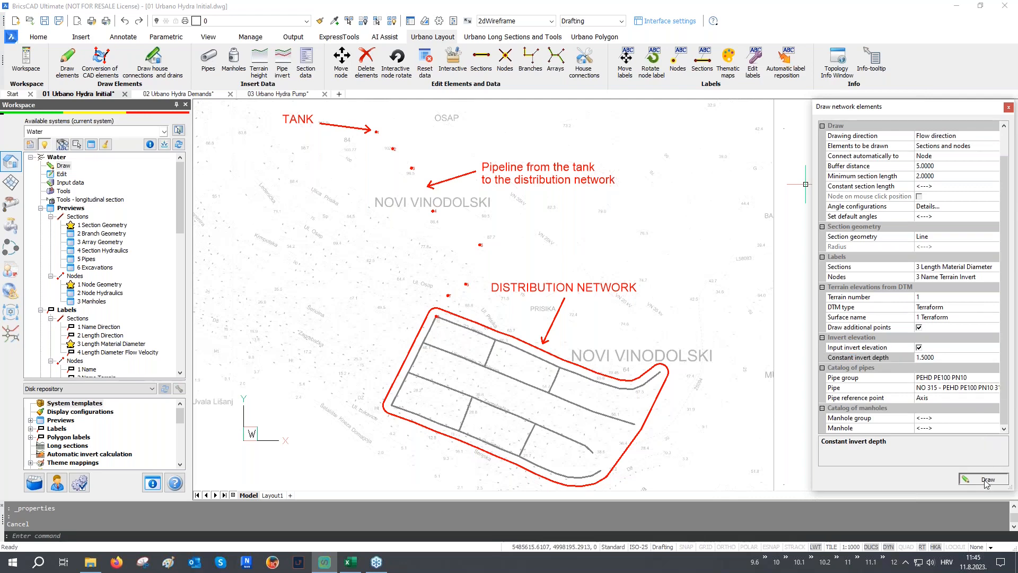
pyautogui.scroll(5, 424, 202)
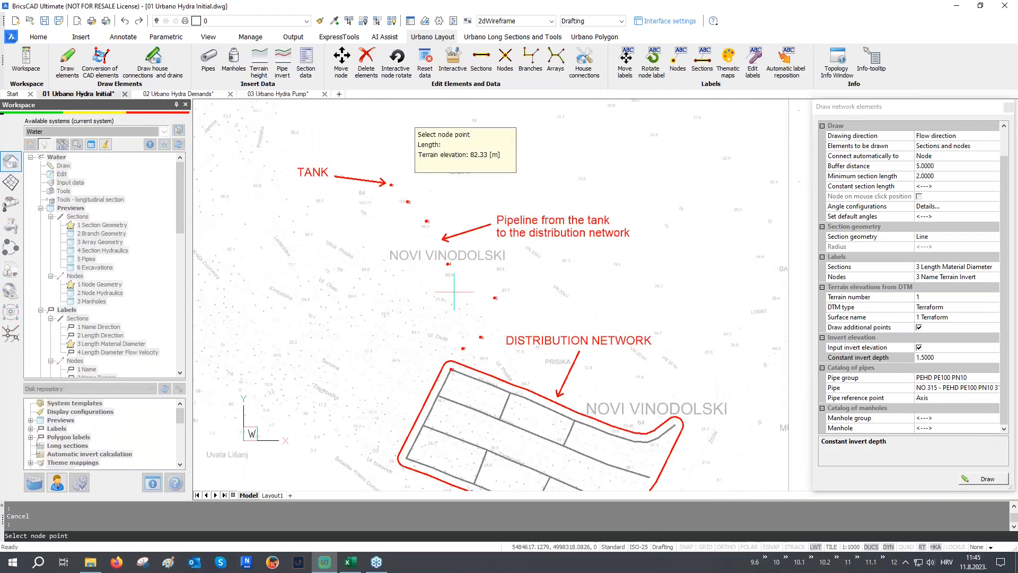
pyautogui.scroll(2, 393, 185)
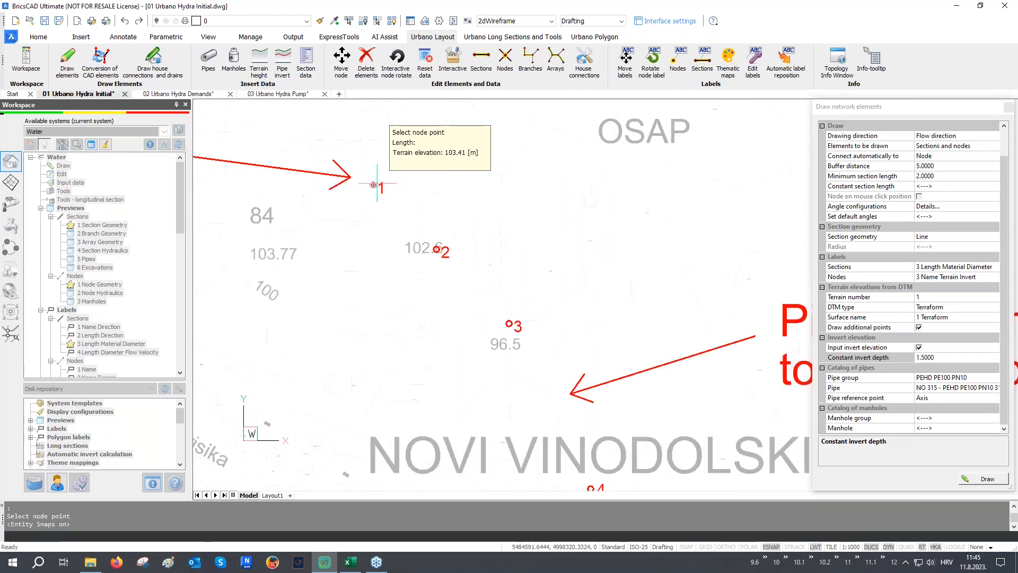
pyautogui.press('F3')
pyautogui.scroll(-3, 375, 185)
pyautogui.scroll(-3, 375, 185)
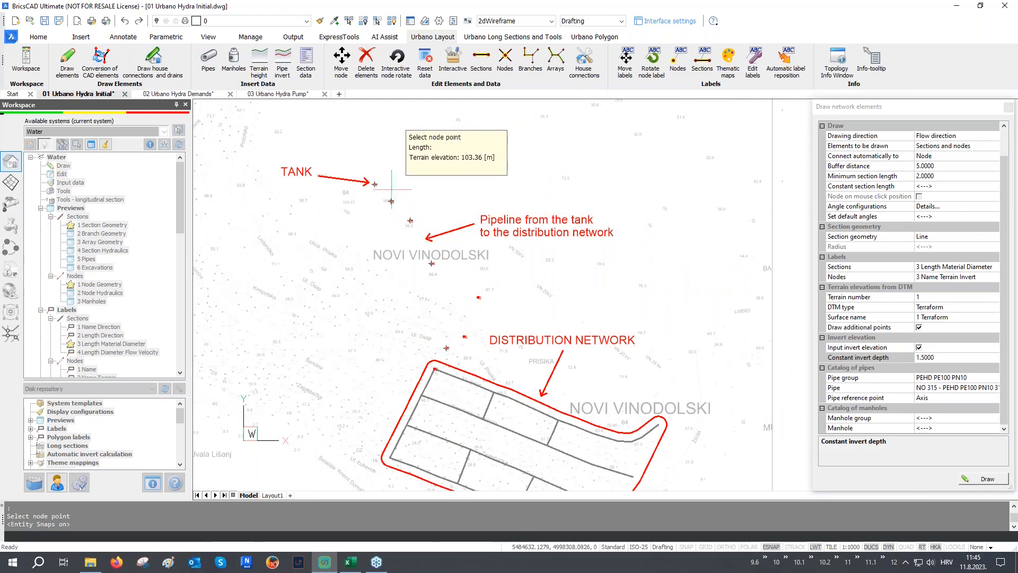
pyautogui.moveTo(444, 347); pyautogui.dragTo(434, 279, button='middle')
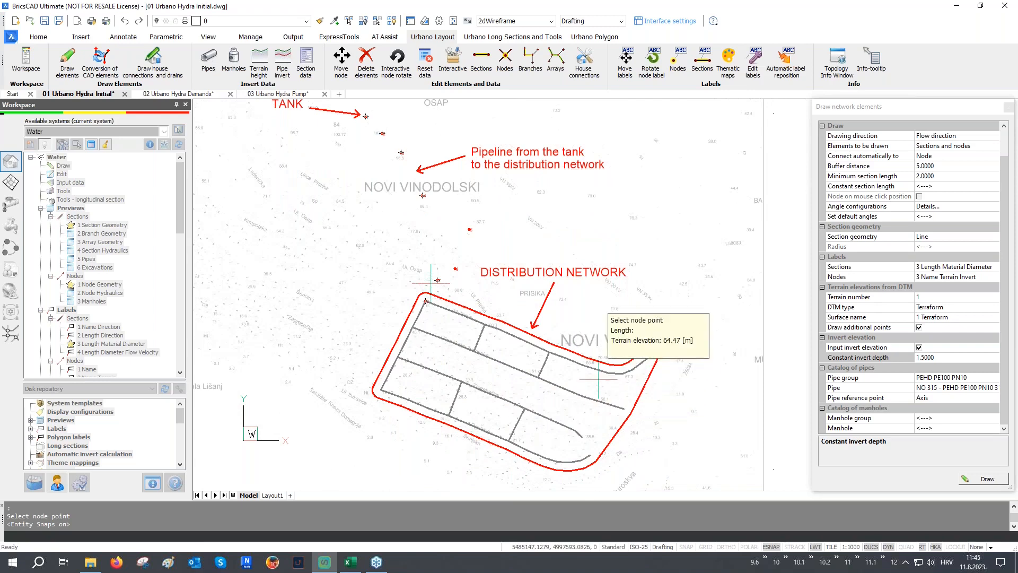
pyautogui.moveTo(457, 235); pyautogui.dragTo(476, 305, button='middle')
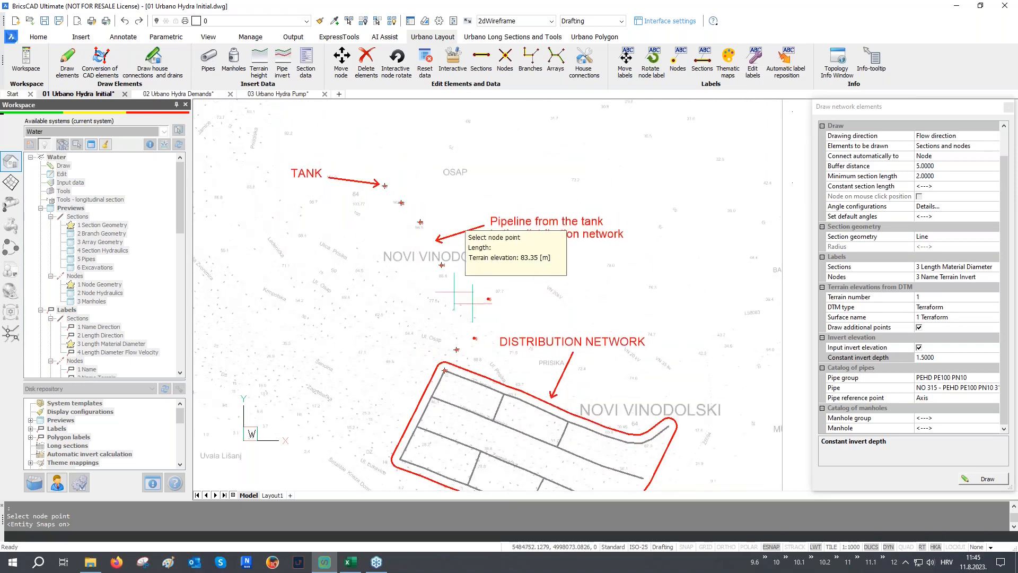
pyautogui.scroll(3, 386, 180)
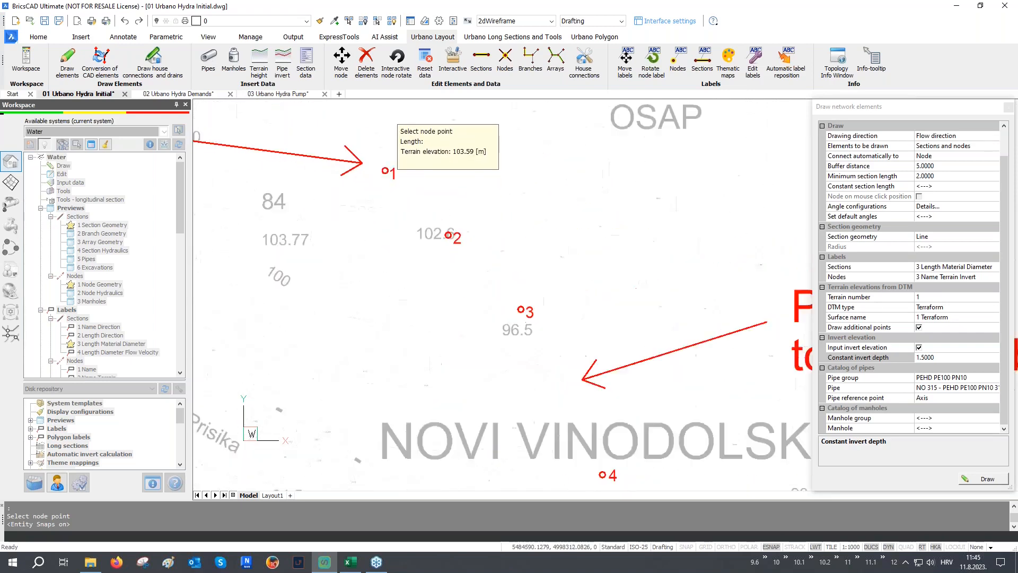
pyautogui.scroll(3, 385, 180)
pyautogui.click(385, 166)
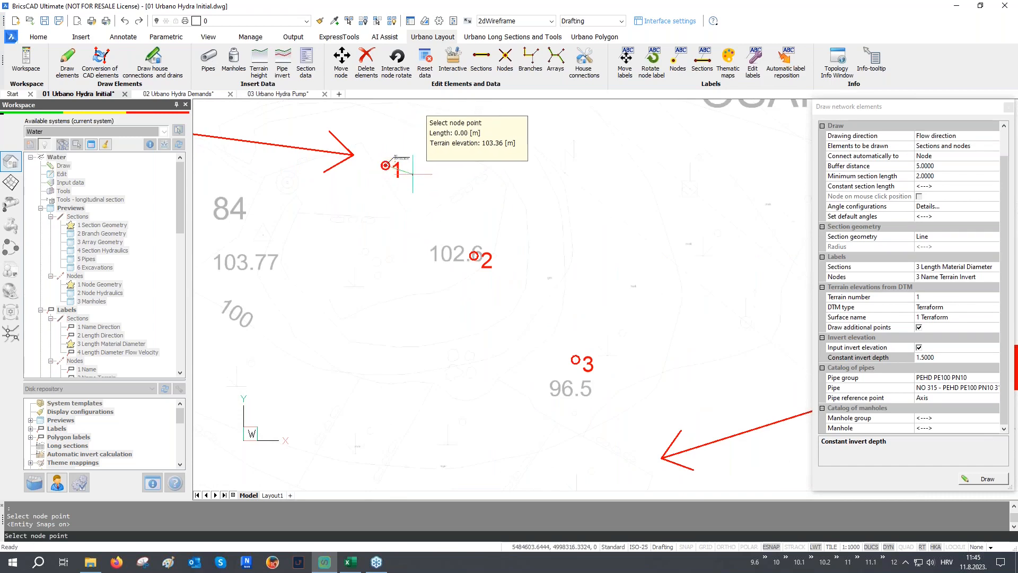
pyautogui.click(474, 256)
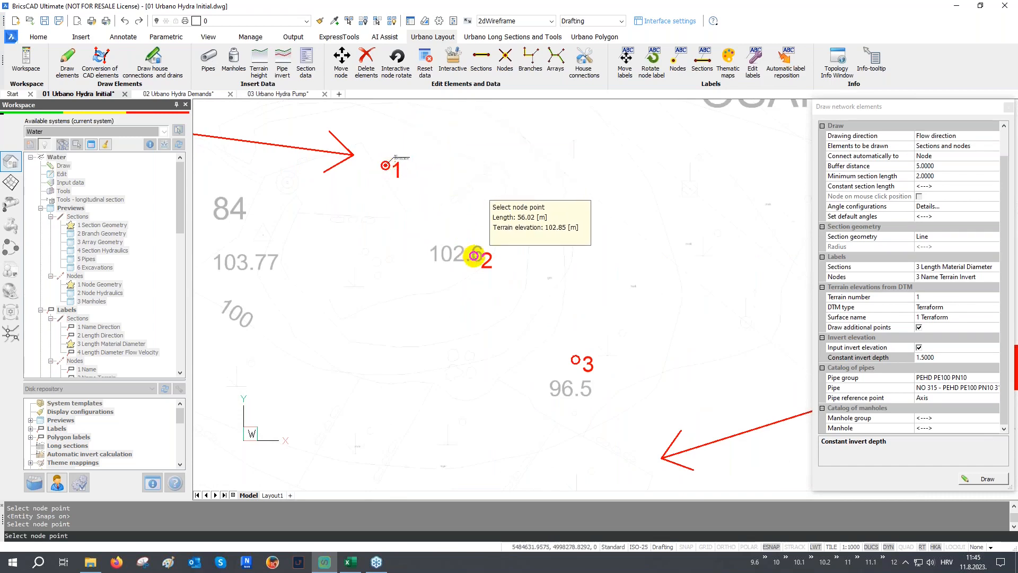
pyautogui.click(575, 360)
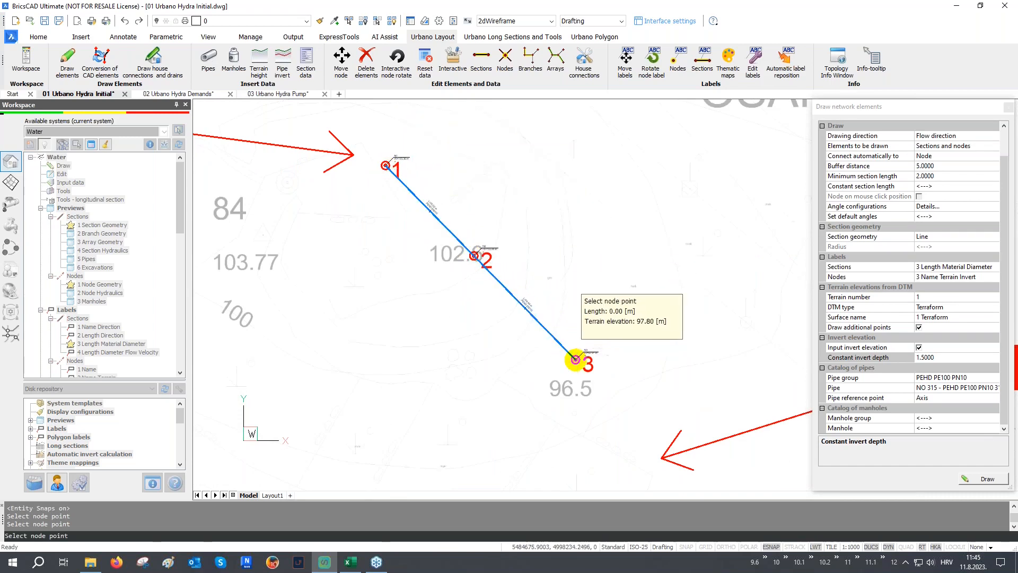
# - Continue the pipeline from helping point 3 through helping points 4, 5 and 6
pyautogui.scroll(4, 538, 314)
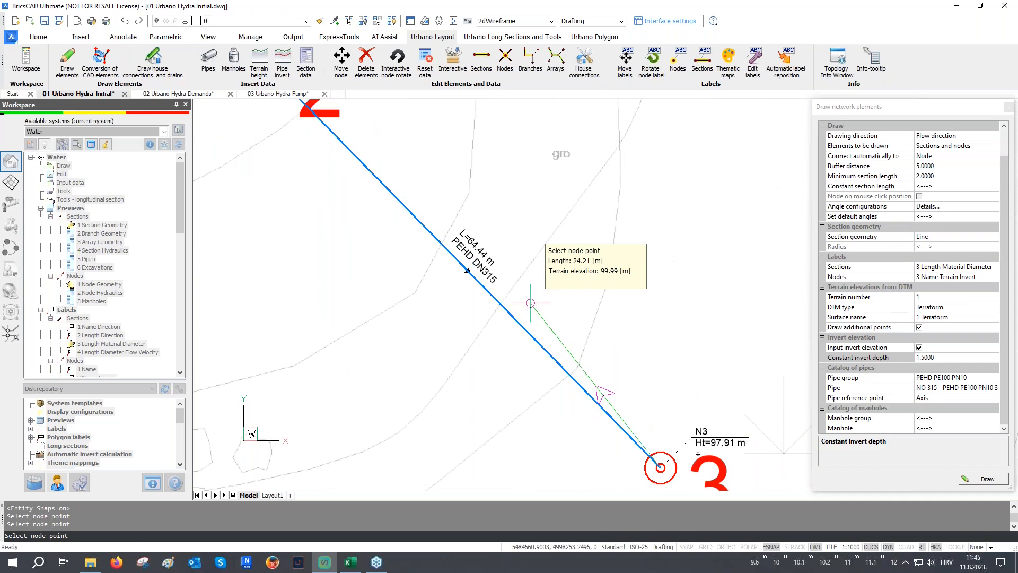
pyautogui.scroll(-4, 530, 303)
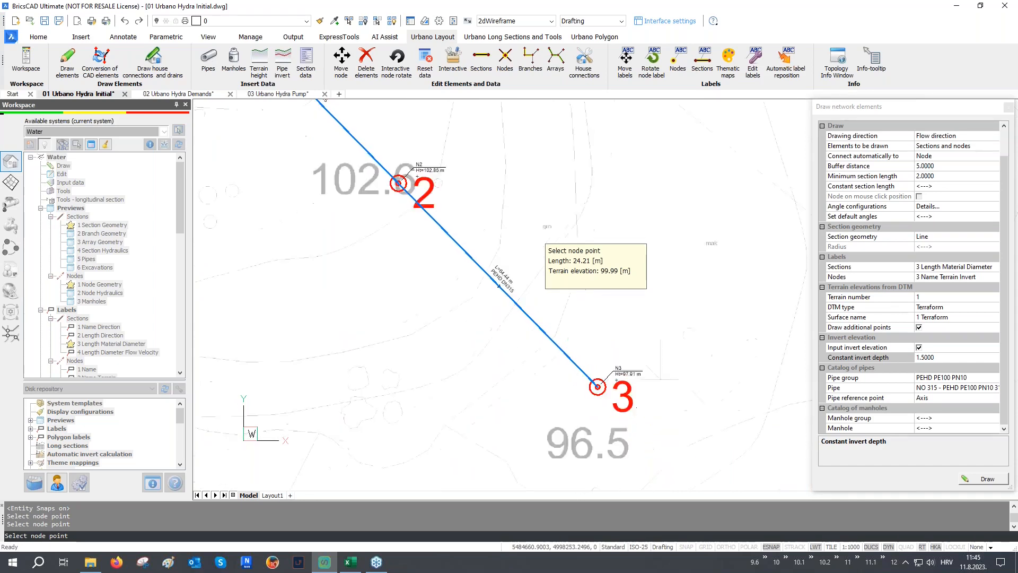
pyautogui.moveTo(582, 403); pyautogui.dragTo(457, 189, button='middle')
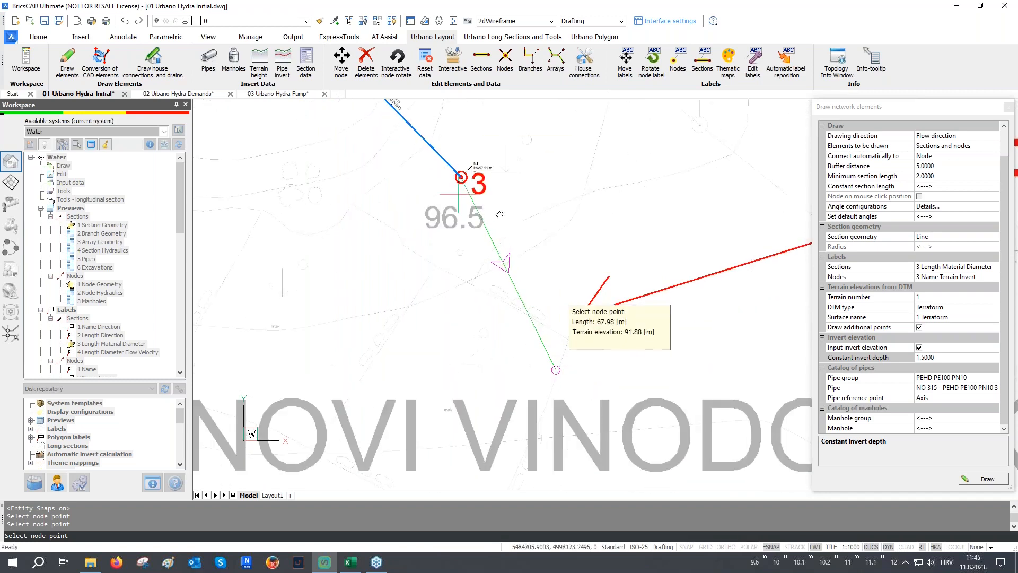
pyautogui.moveTo(556, 370); pyautogui.dragTo(486, 170, button='middle')
pyautogui.scroll(2, 542, 281)
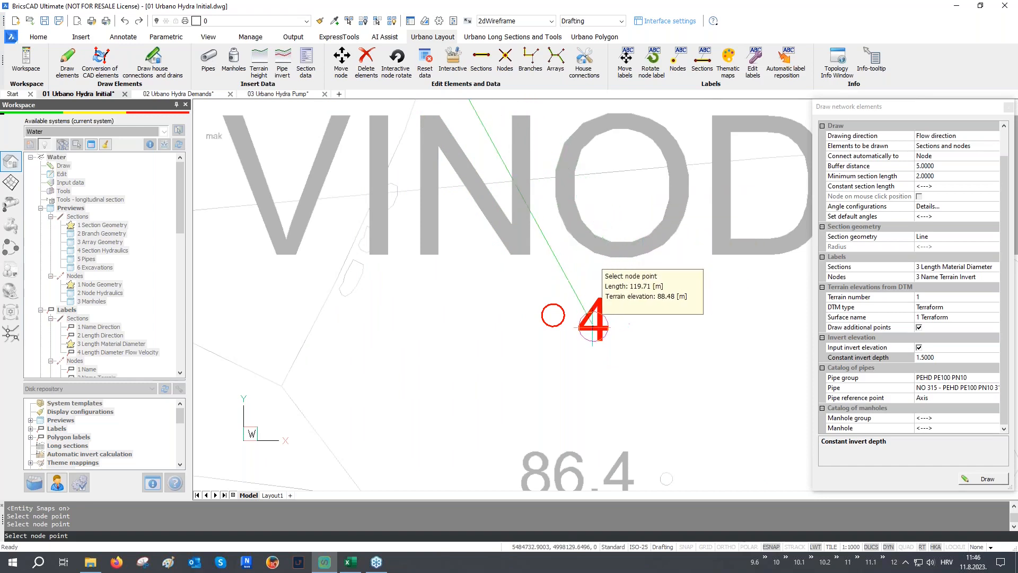
pyautogui.click(553, 315)
pyautogui.scroll(-4, 548, 299)
pyautogui.moveTo(563, 378); pyautogui.dragTo(356, 215, button='middle')
pyautogui.click(522, 271)
pyautogui.click(469, 422)
# - Extend the pipeline through helping point 7 to point 8 at the distribution network's corner, finish drawing and close the draw settings
pyautogui.moveTo(483, 395); pyautogui.dragTo(548, 168, button='middle')
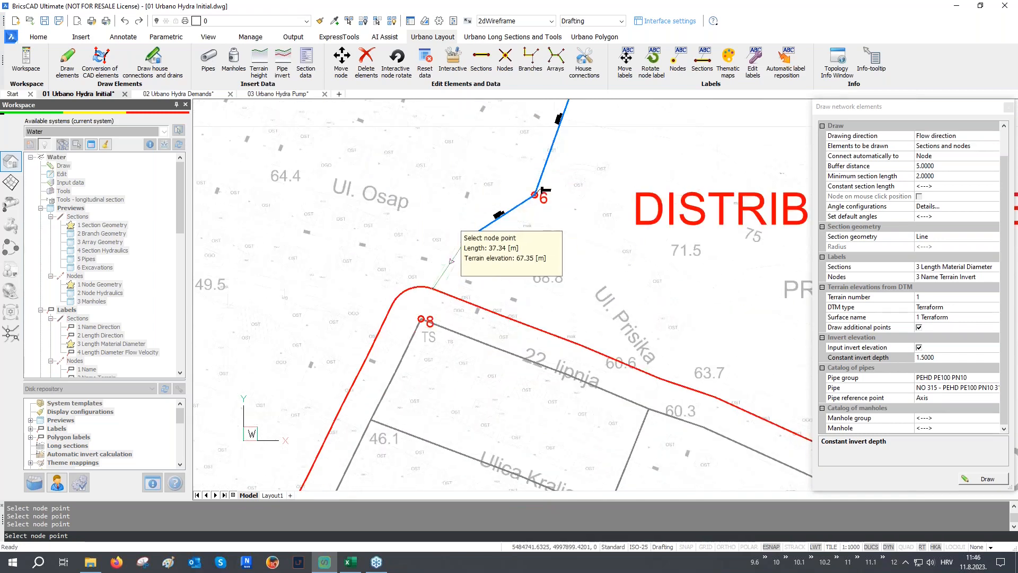
pyautogui.scroll(2, 451, 261)
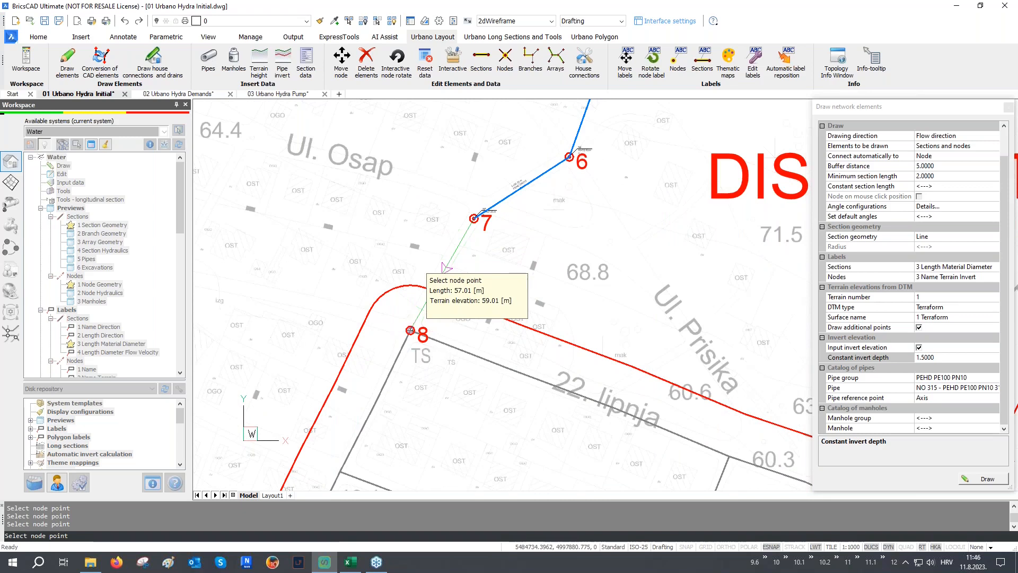
pyautogui.scroll(2, 413, 331)
pyautogui.click(407, 329)
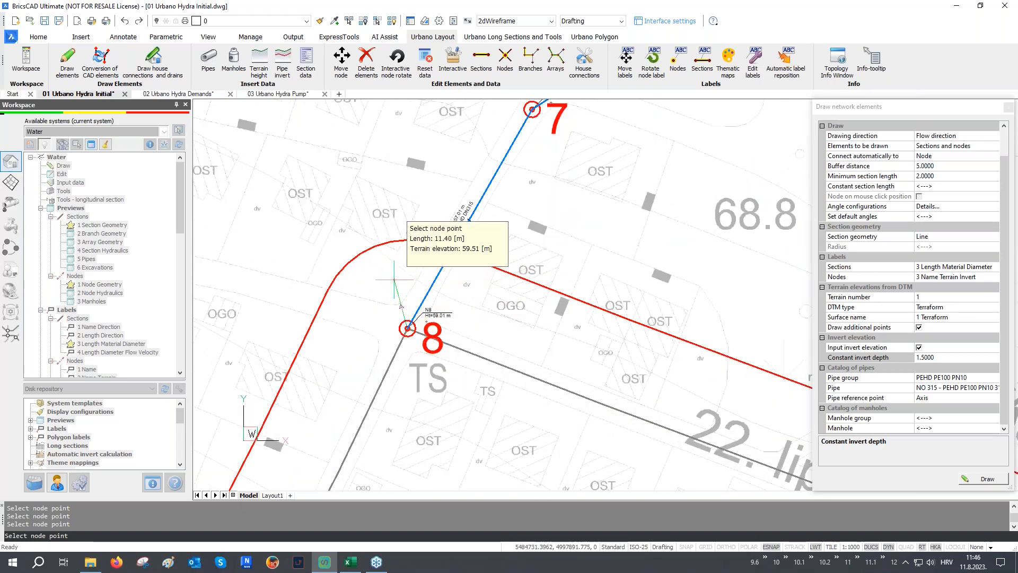
pyautogui.press('Return')
pyautogui.scroll(-5, 436, 271)
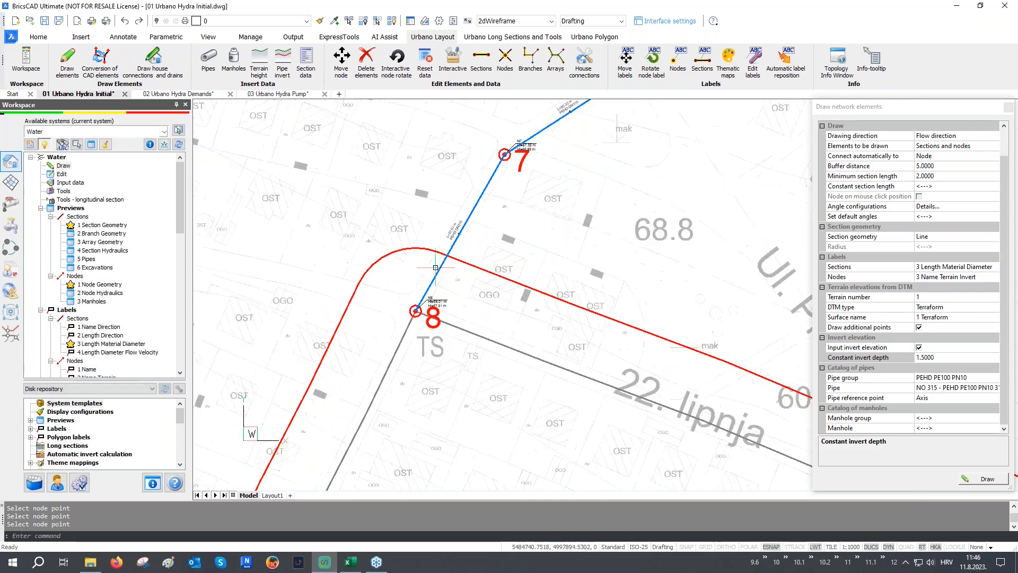
pyautogui.scroll(-6, 436, 270)
pyautogui.moveTo(458, 258); pyautogui.dragTo(456, 297, button='middle')
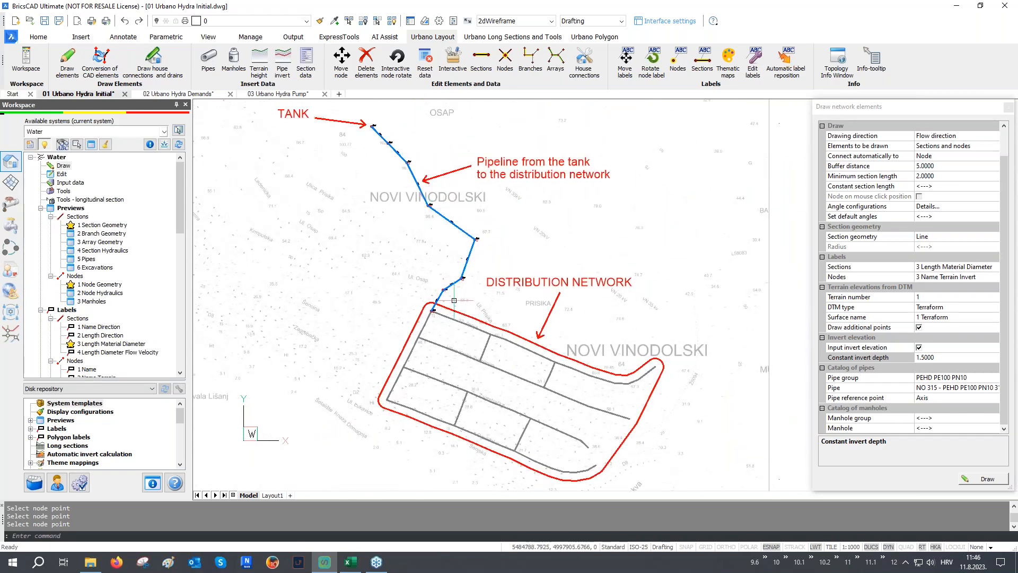
pyautogui.click(1009, 108)
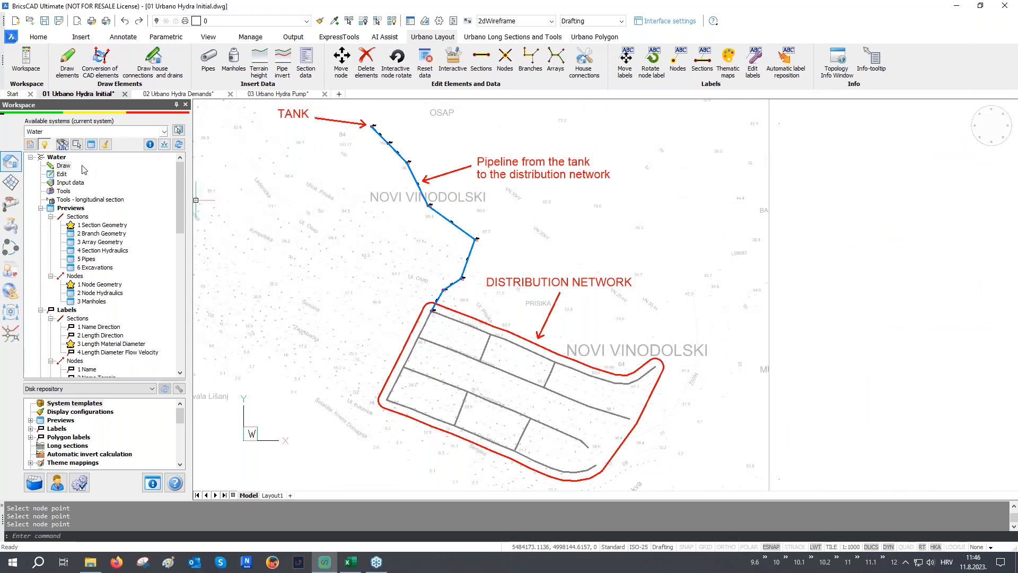
# - Open Conversion of CAD elements for the Water system, review the pipe reference point options and keep Axis
pyautogui.rightClick(65, 166)
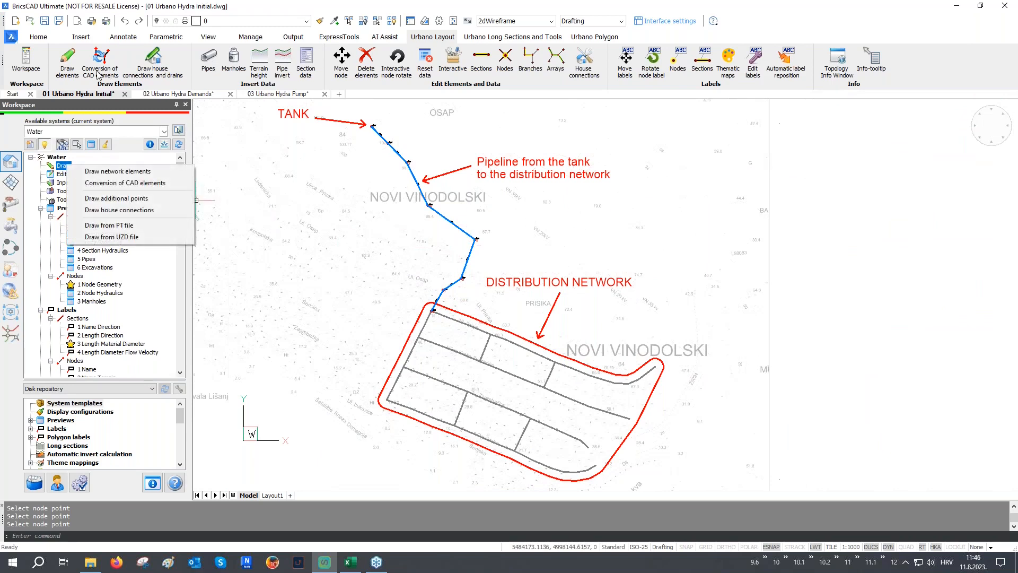
pyautogui.click(125, 182)
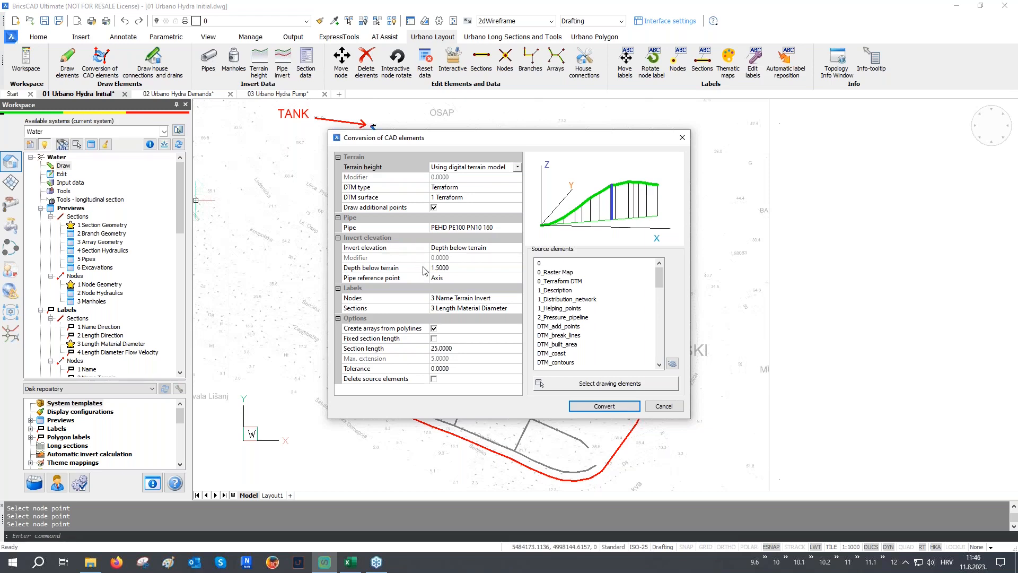
pyautogui.click(388, 279)
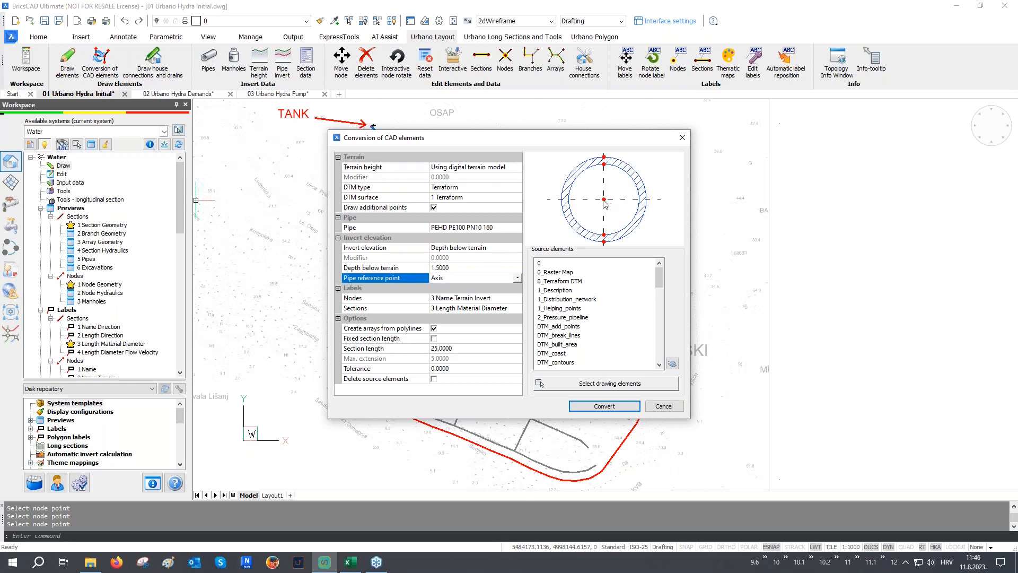
pyautogui.click(482, 279)
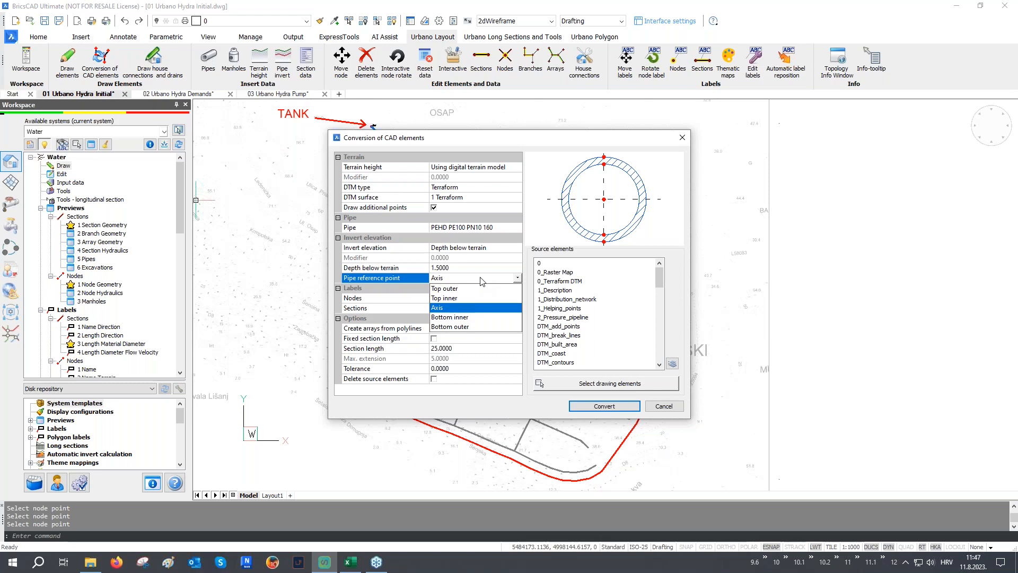
pyautogui.click(482, 278)
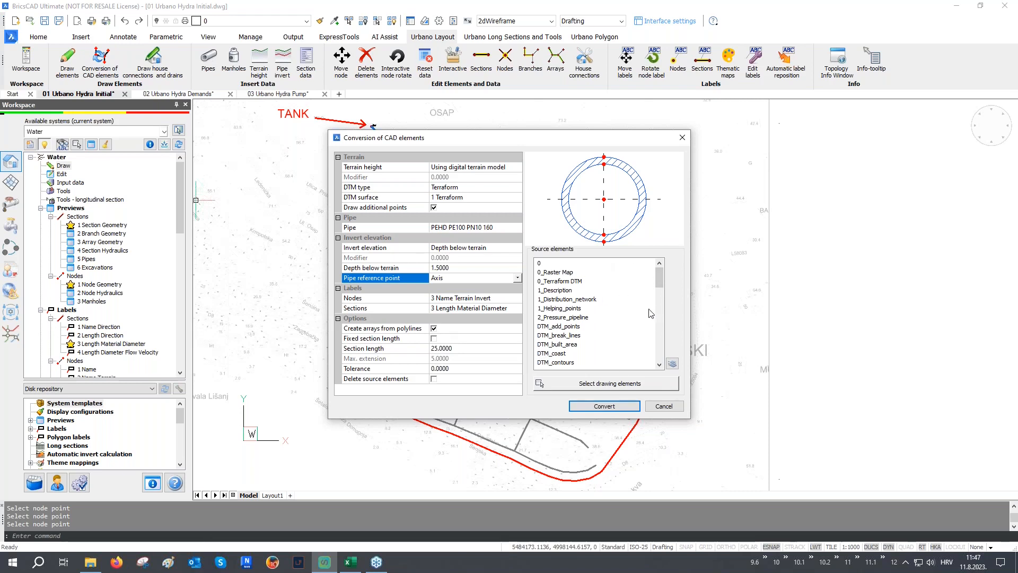
# - Pick one street line of the distribution network as a source element and choose the 1_Distribution_network layer
pyautogui.click(614, 382)
pyautogui.click(616, 372)
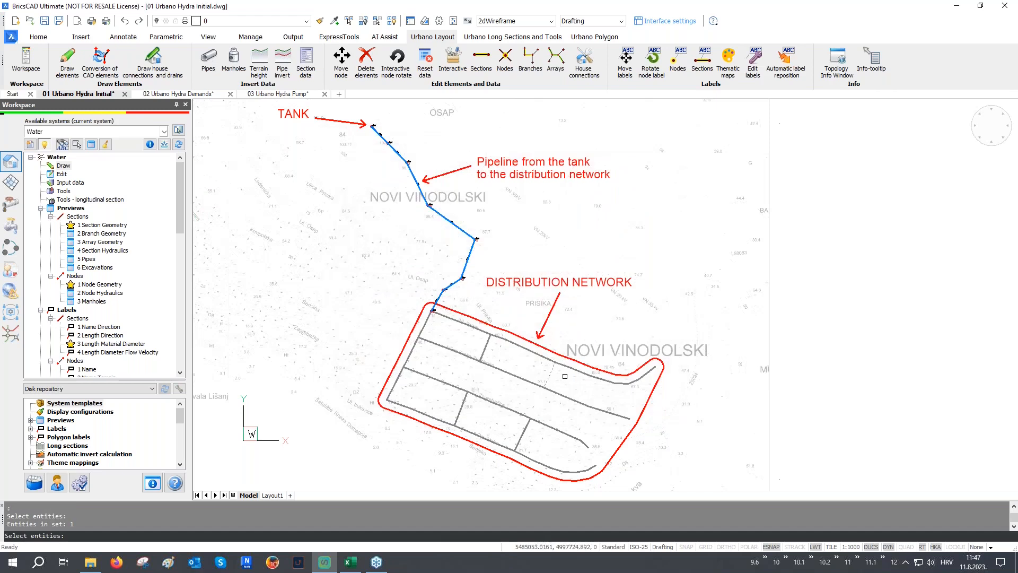
pyautogui.press('Return')
pyautogui.click(581, 299)
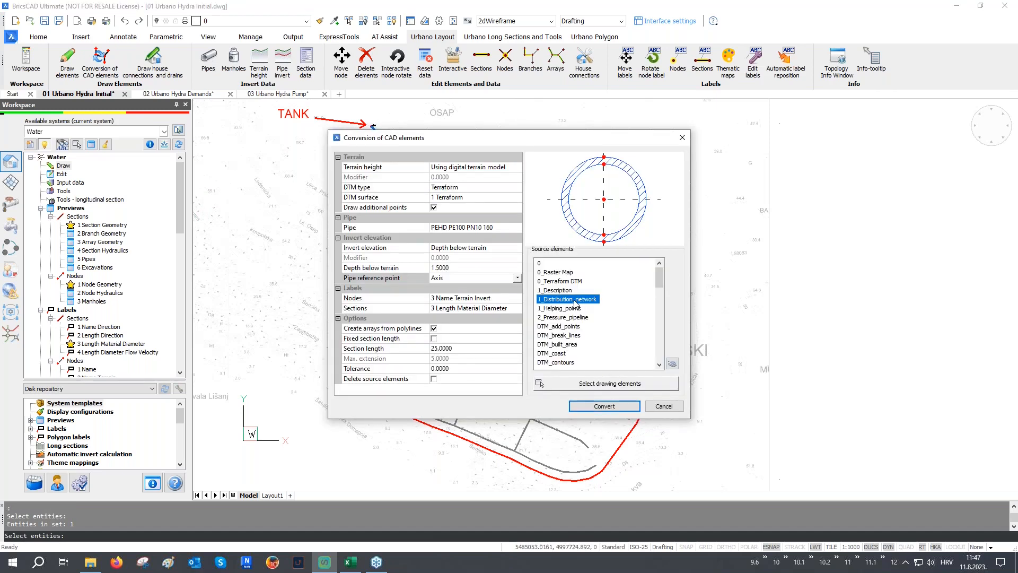
# - Select all street lines of the distribution network as source elements with a crossing window and convert them to network elements
pyautogui.click(610, 383)
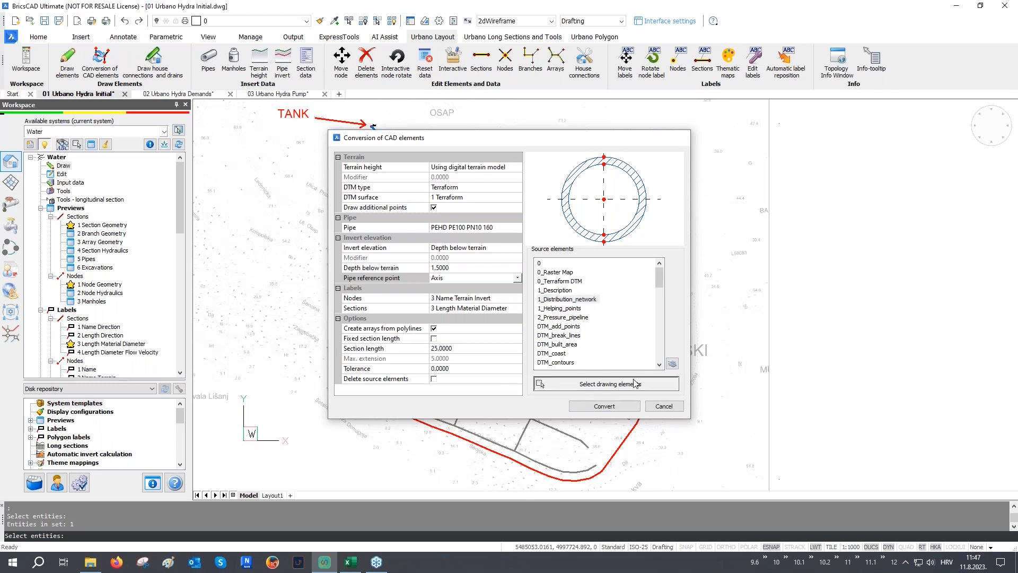
pyautogui.click(863, 142)
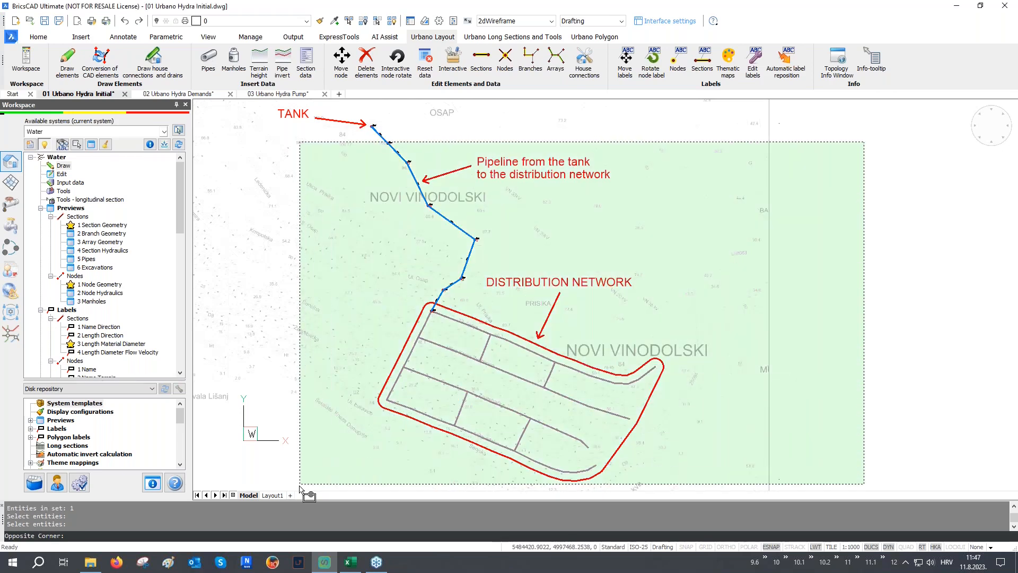
pyautogui.click(300, 501)
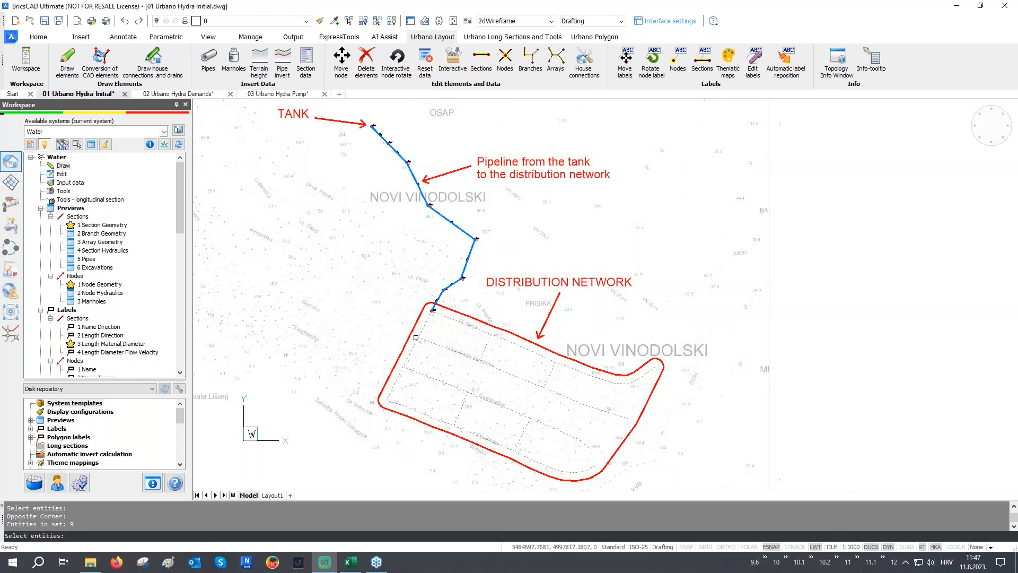
pyautogui.press('Return')
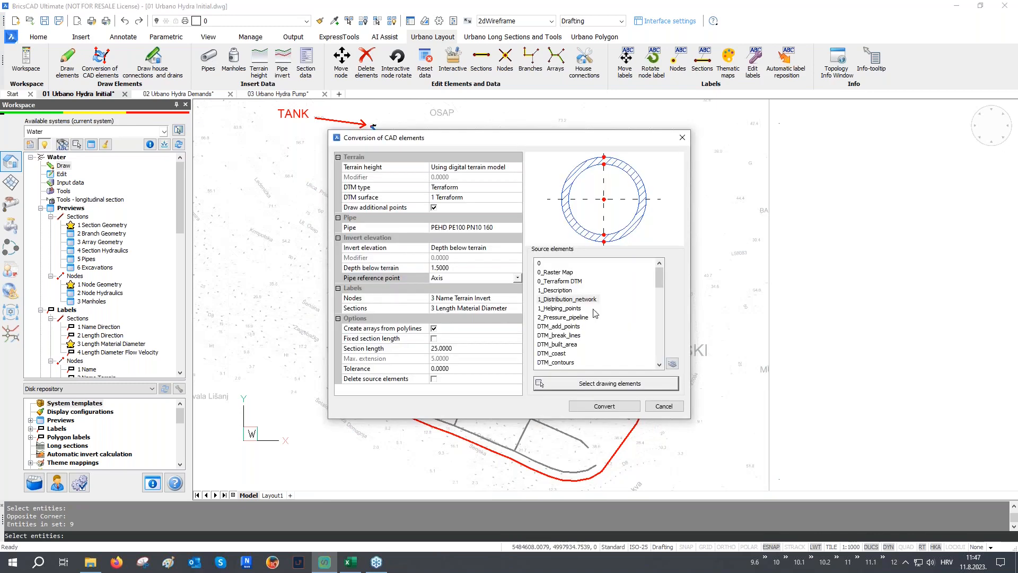
pyautogui.click(602, 406)
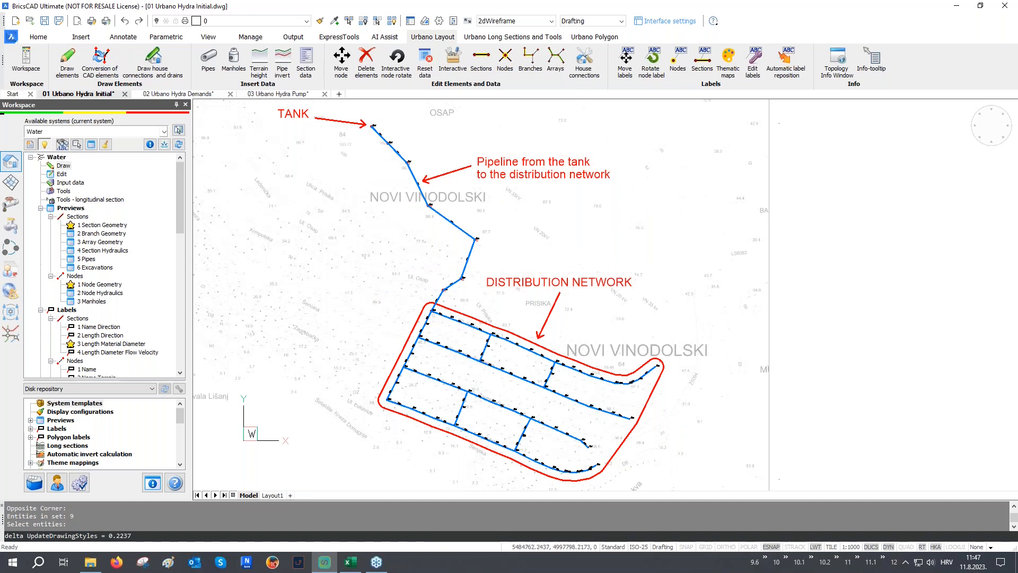
# - Examine the node and section labels where the converted network meets the tank pipeline at helping point 8
pyautogui.scroll(4, 428, 313)
pyautogui.scroll(8, 428, 314)
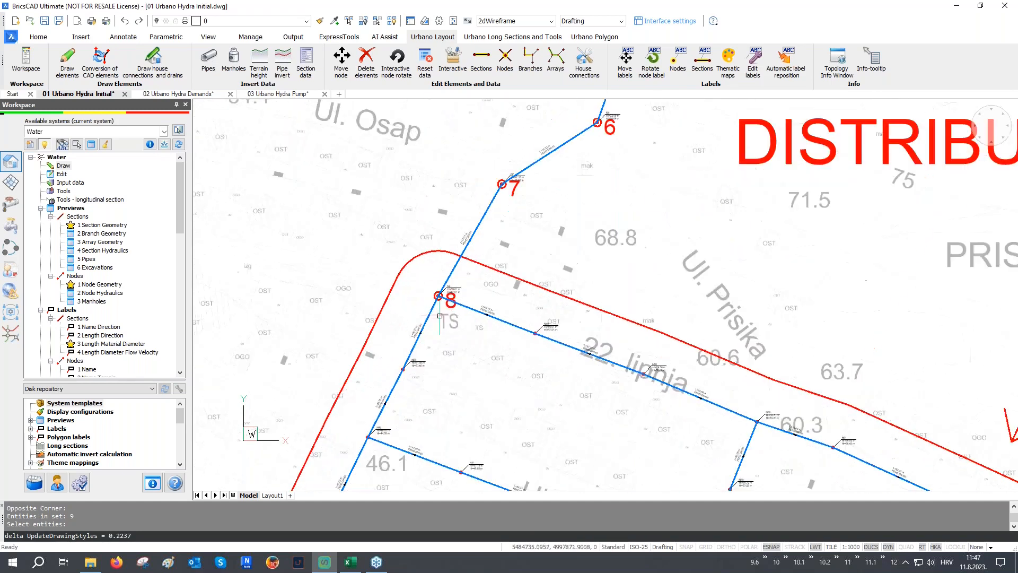
pyautogui.moveTo(454, 352); pyautogui.dragTo(442, 316, button='middle')
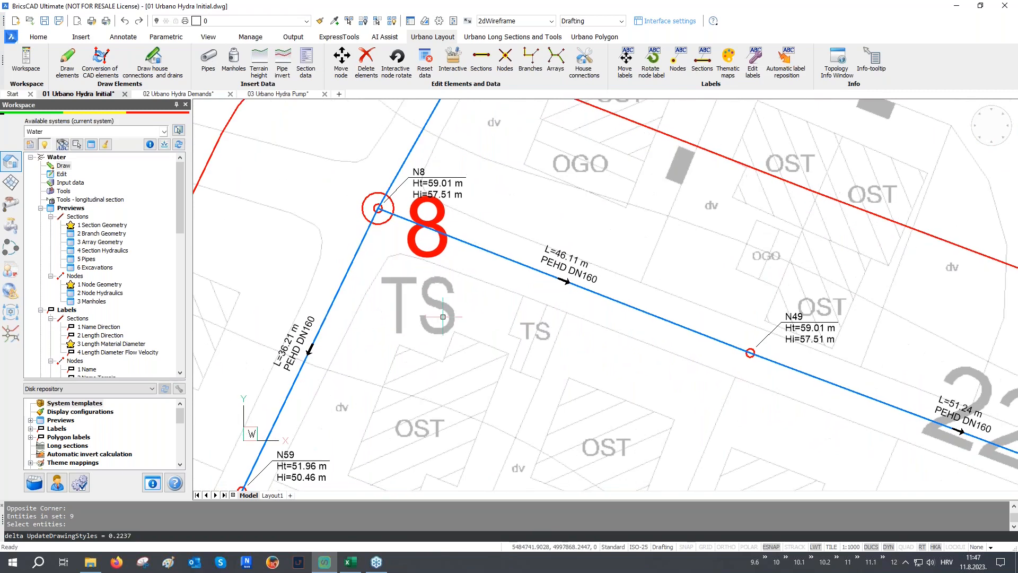
pyautogui.scroll(1, 540, 230)
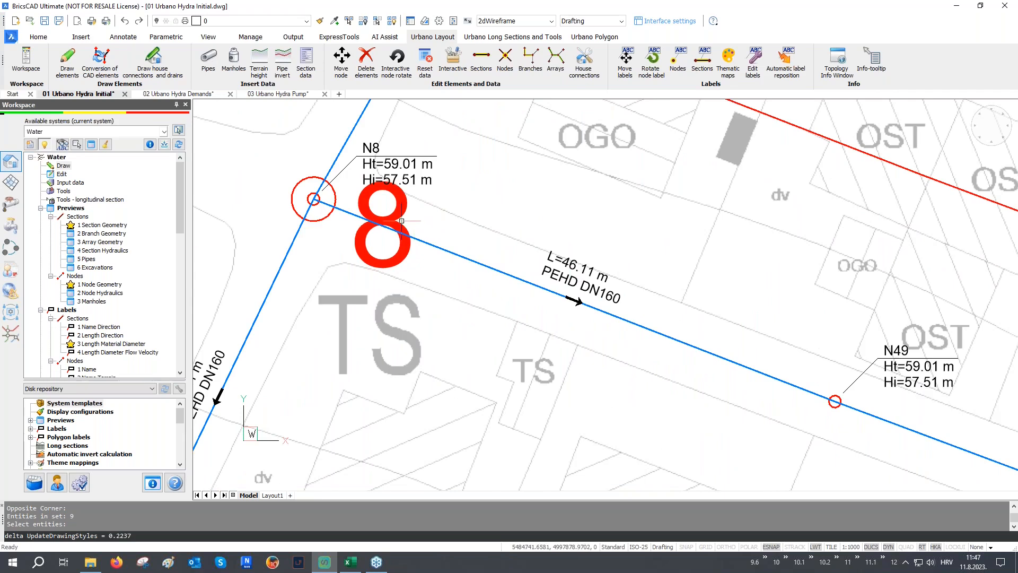
# - Turn off the three layers that hold the 1_ descriptions, distribution network lines and helping points
pyautogui.scroll(-2, 404, 221)
pyautogui.scroll(2, 862, 399)
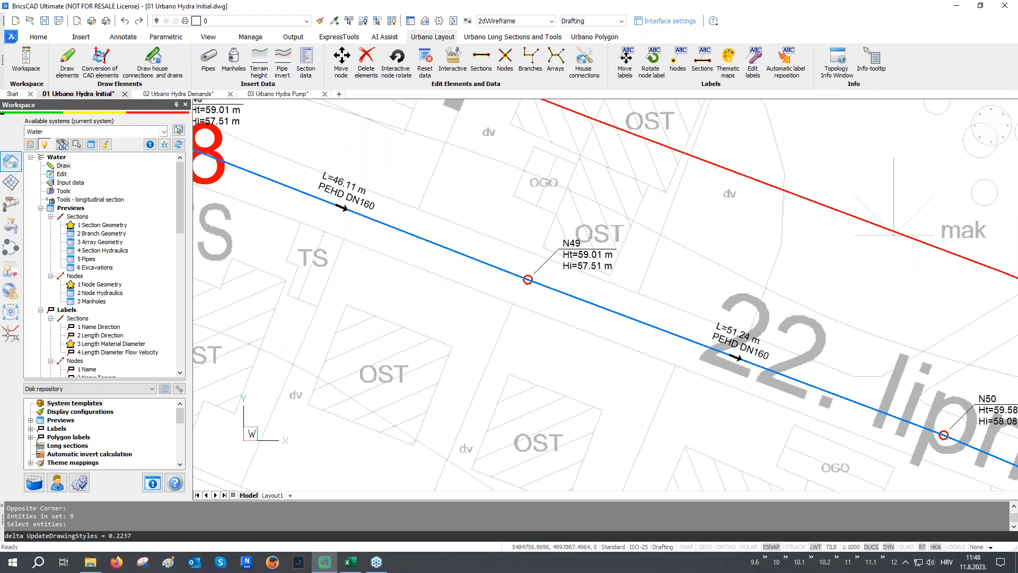
pyautogui.scroll(-4, 351, 262)
pyautogui.scroll(-4, 351, 262)
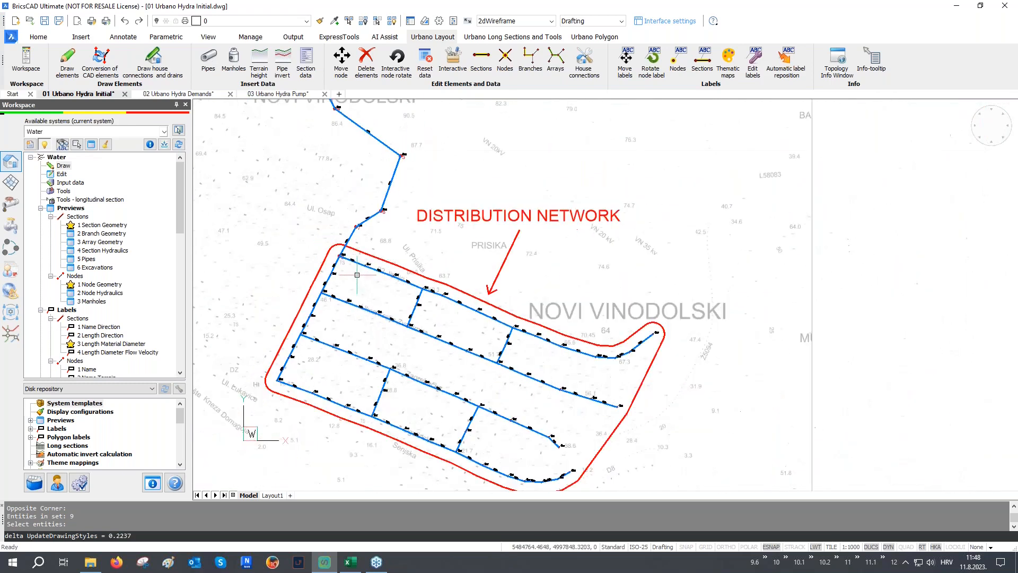
pyautogui.moveTo(373, 294); pyautogui.dragTo(388, 322, button='middle')
pyautogui.click(304, 245)
pyautogui.click(288, 262)
pyautogui.write('la')
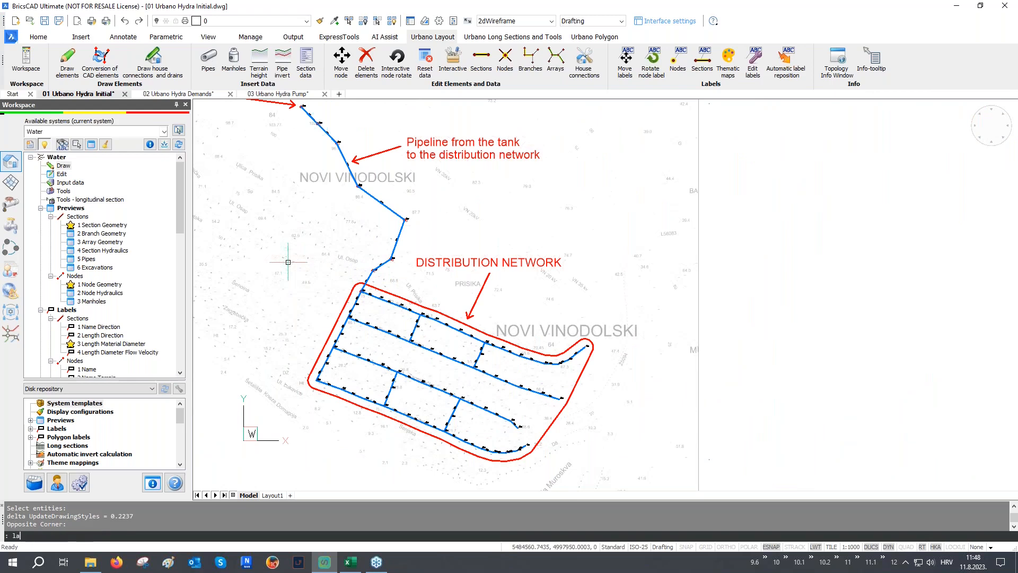
pyautogui.press('Return')
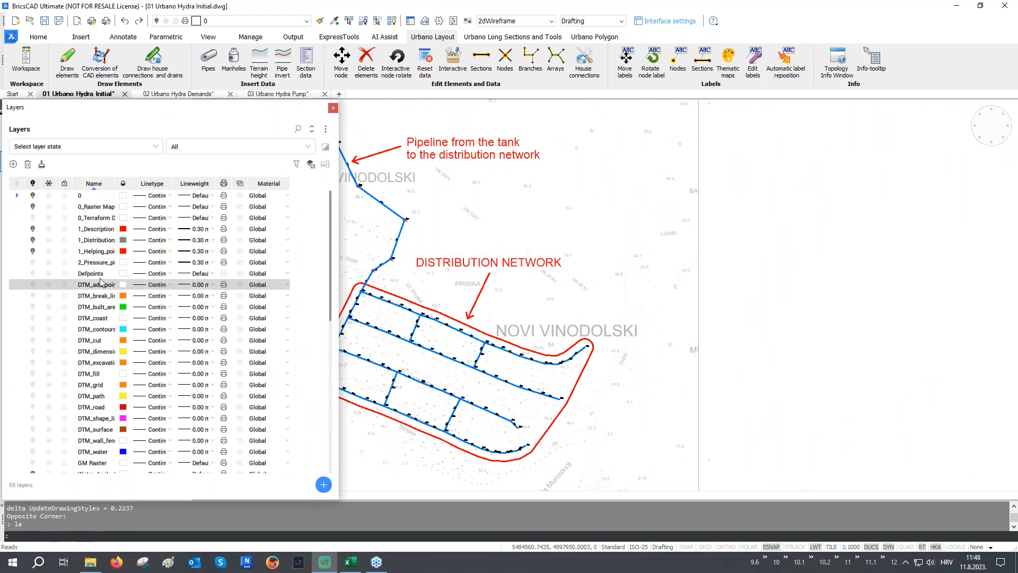
pyautogui.moveTo(91, 228); pyautogui.dragTo(92, 253)
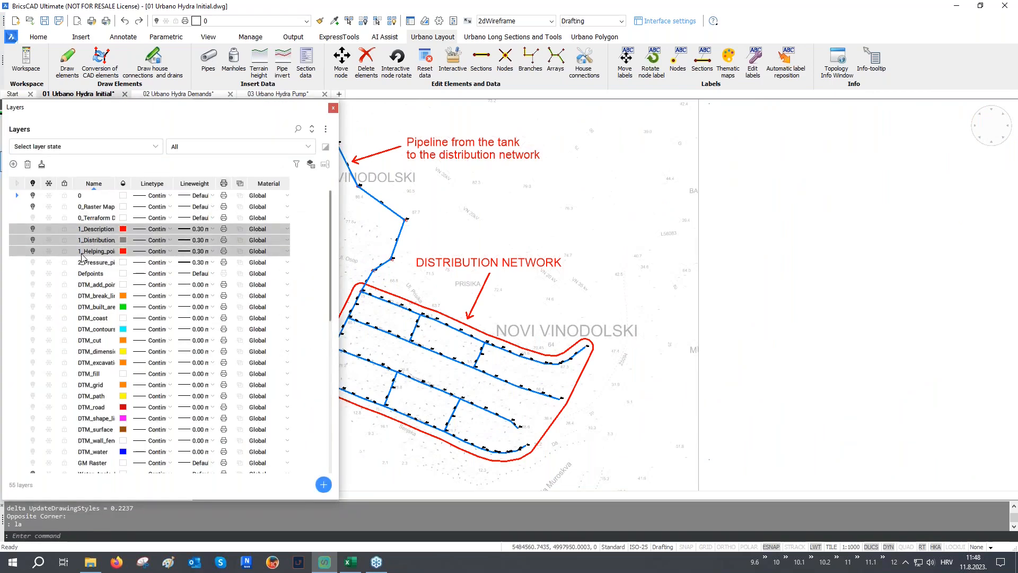
pyautogui.click(33, 239)
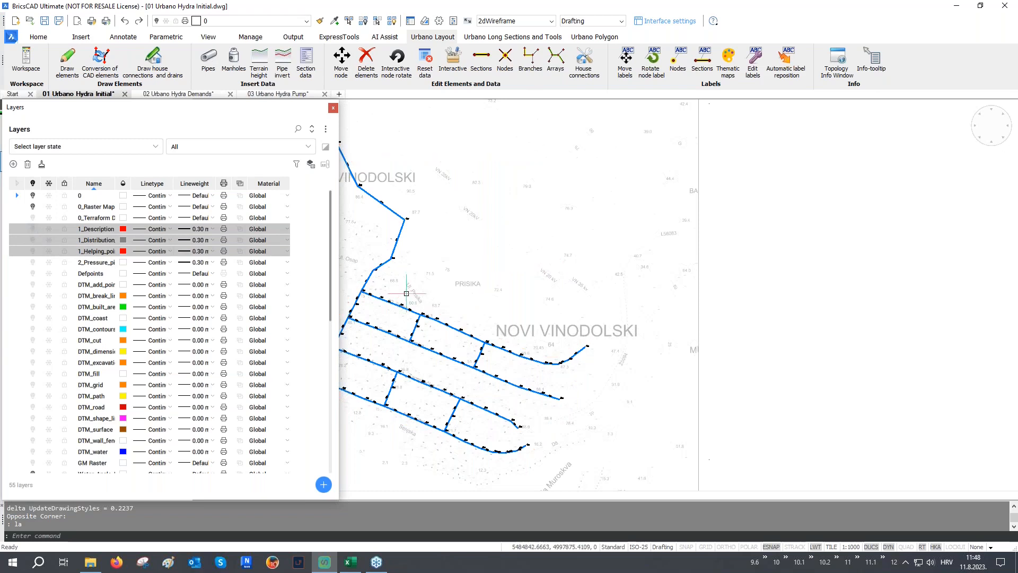
pyautogui.click(333, 108)
pyautogui.moveTo(479, 295); pyautogui.dragTo(577, 298, button='middle')
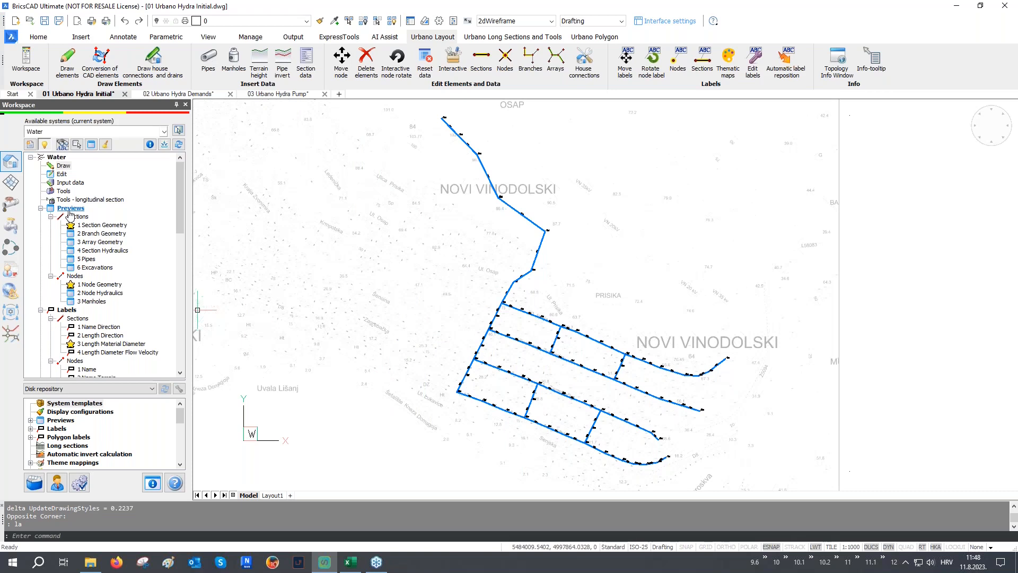
# - Open the 1 Section Geometry preview in its own window, close it and show the same data in the docked preview table
pyautogui.doubleClick(97, 226)
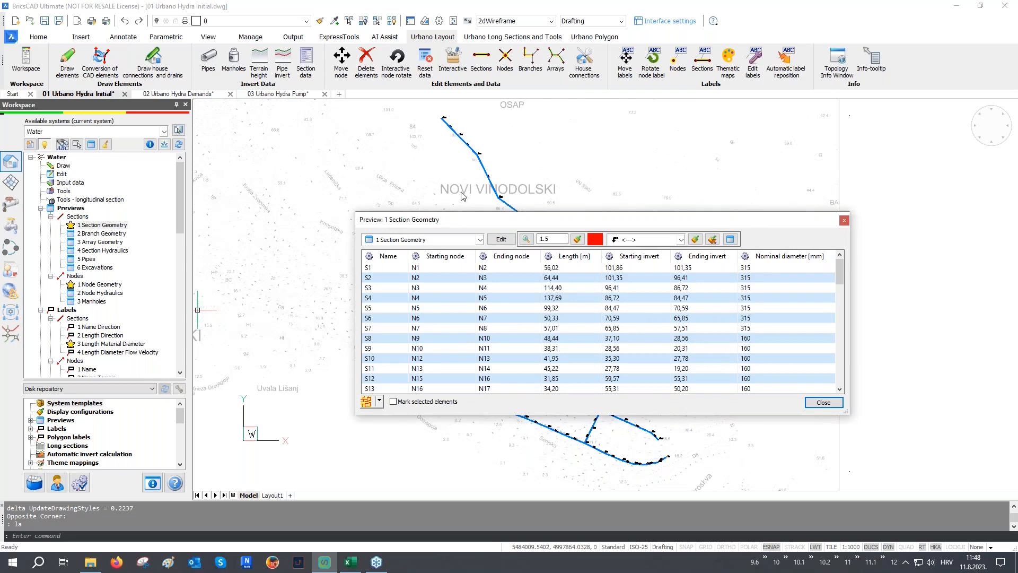
pyautogui.click(823, 401)
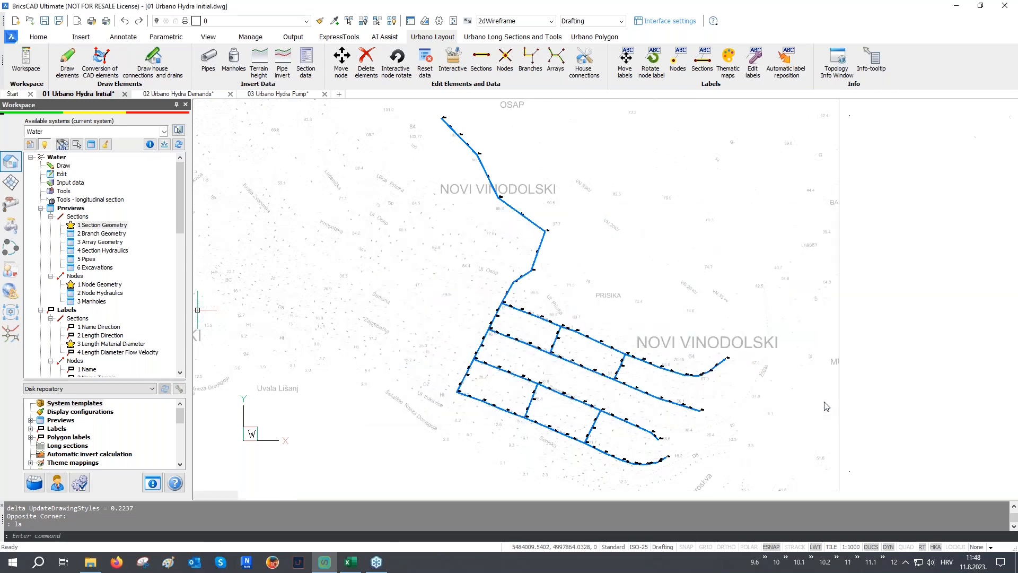
pyautogui.click(91, 149)
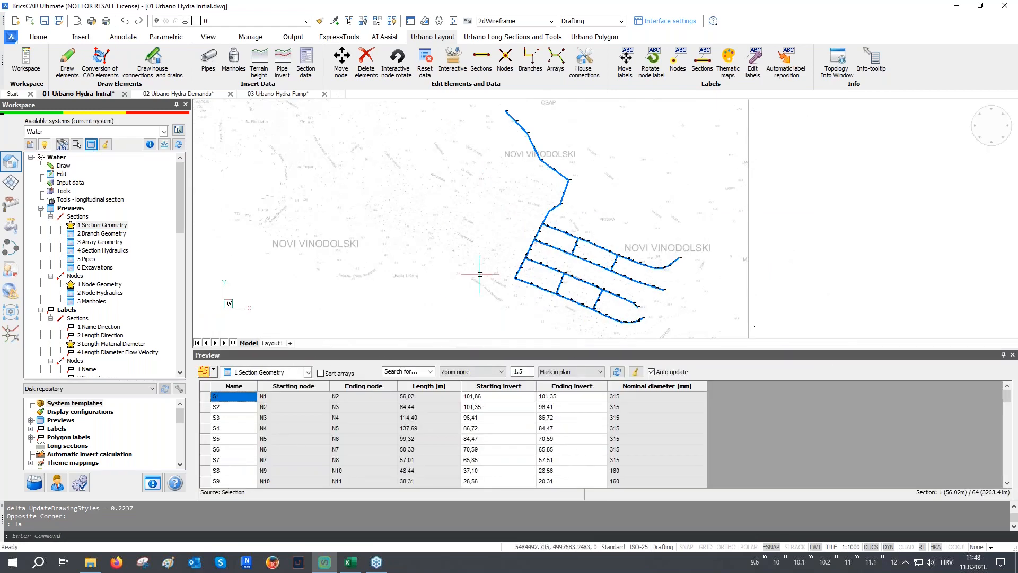
pyautogui.moveTo(490, 266)
pyautogui.mouseDown(button='middle')
pyautogui.moveTo(404, 266)
pyautogui.moveTo(456, 256)
pyautogui.mouseUp(button='middle')
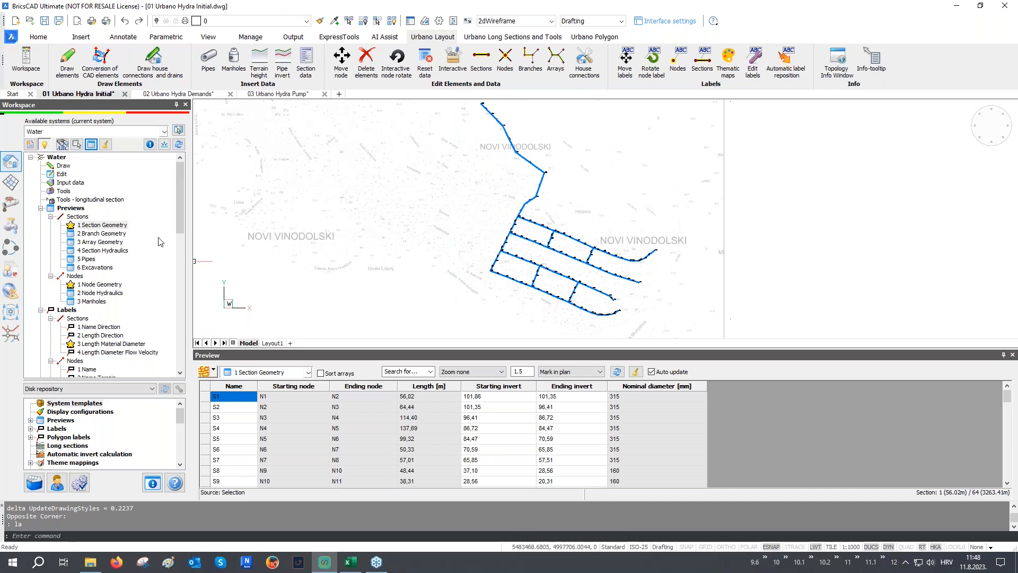
# - Examine the Water system's workspace tree of previews, labels, long sections, theme mappings, contours, cross sections and import/export configurations
pyautogui.scroll(-1, 160, 242)
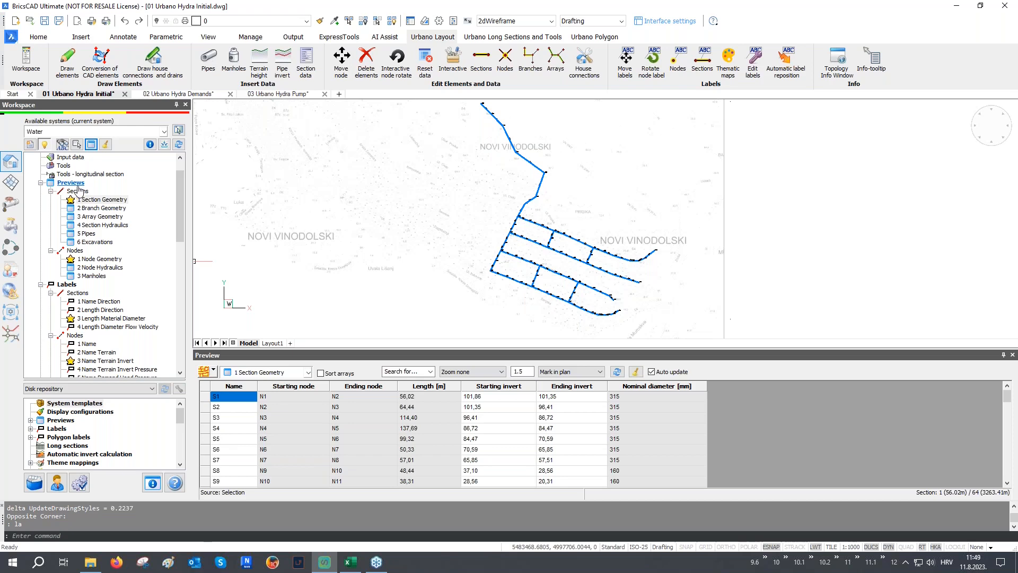
pyautogui.scroll(-6, 80, 223)
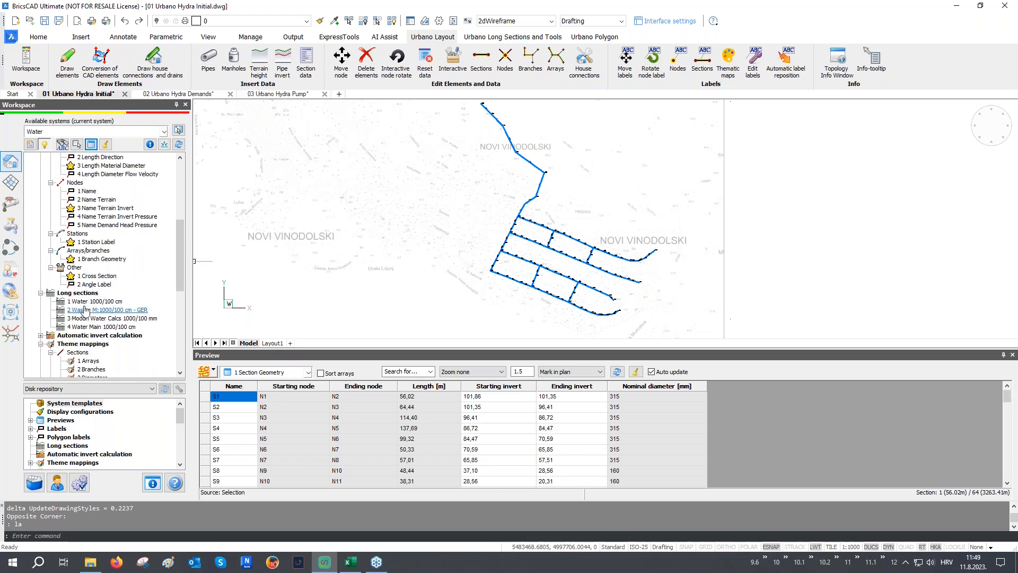
pyautogui.scroll(-2, 84, 310)
pyautogui.scroll(-3, 87, 307)
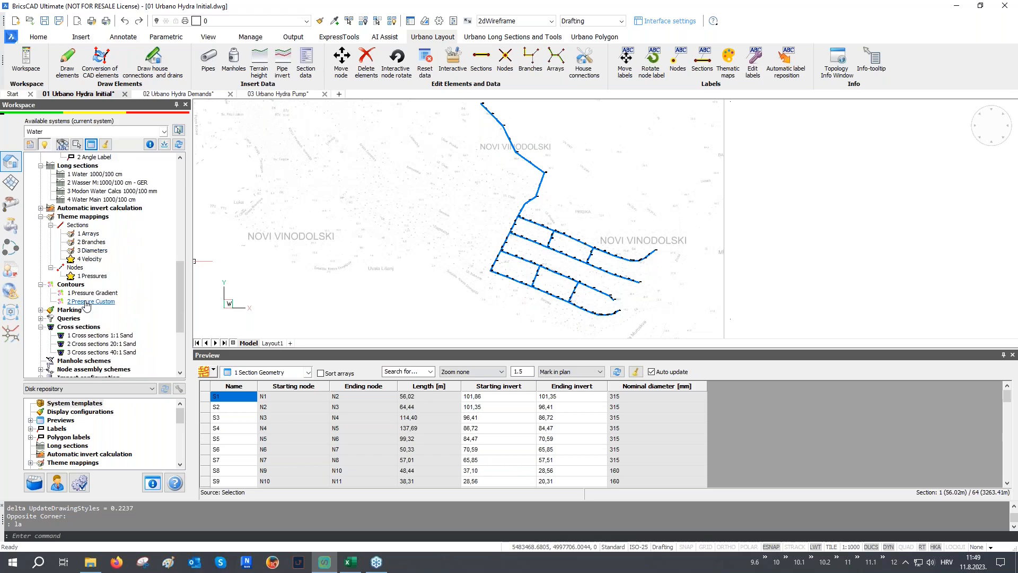
pyautogui.scroll(-1, 86, 306)
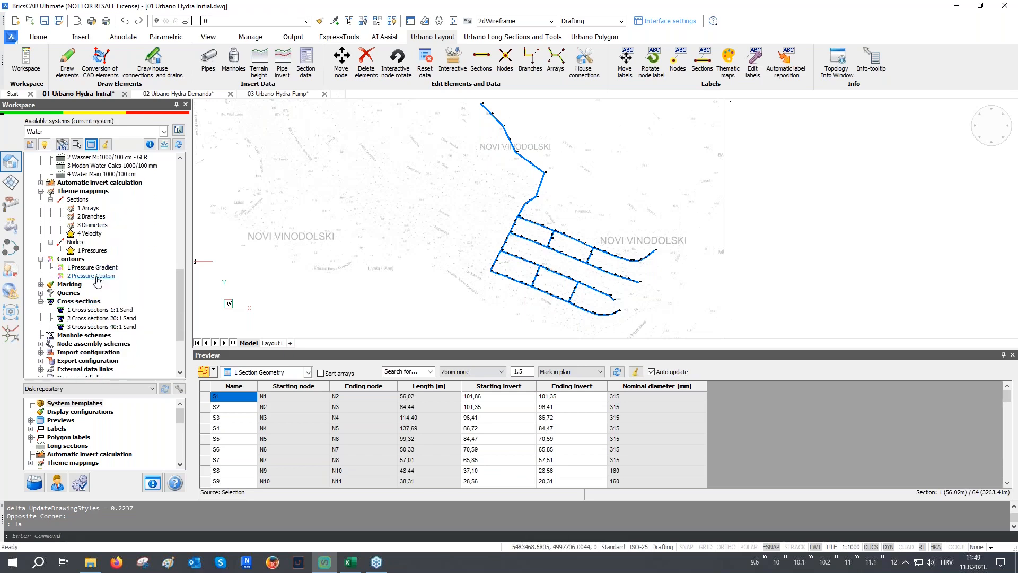
pyautogui.scroll(2, 103, 291)
pyautogui.scroll(8, 104, 291)
pyautogui.scroll(2, 129, 236)
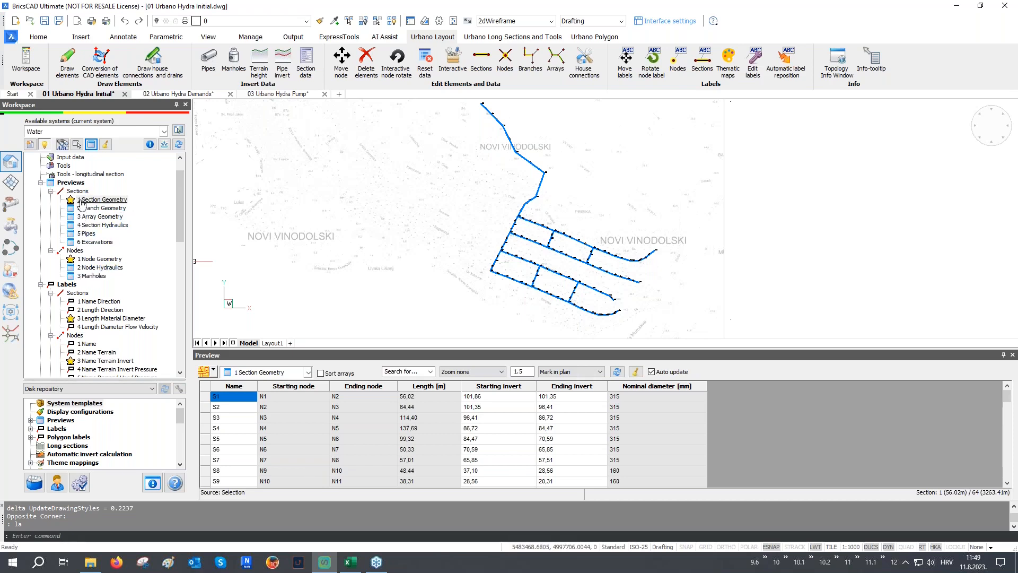
# - Review the preview configurations and element selection methods available for the docked preview table
pyautogui.click(274, 373)
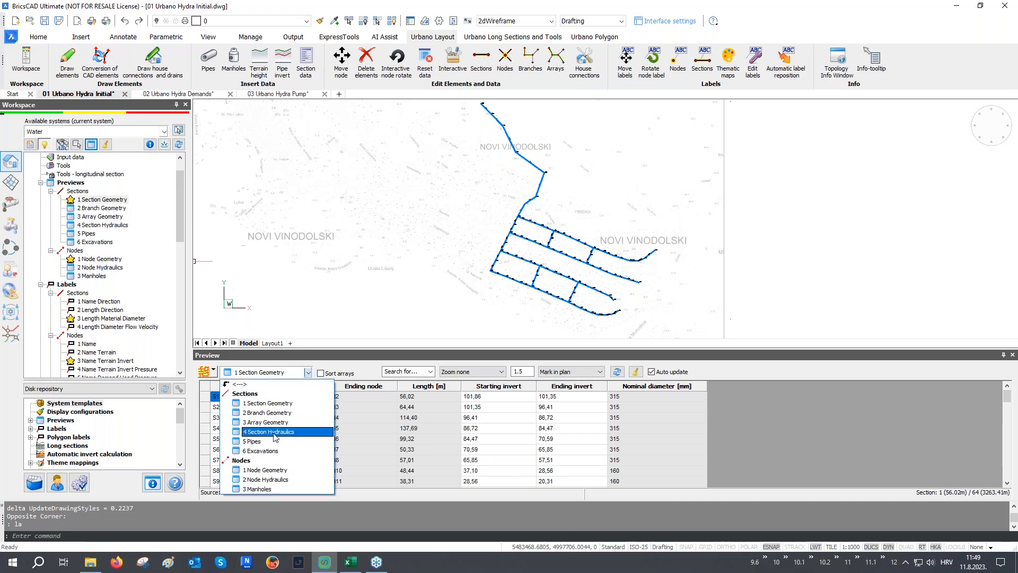
pyautogui.click(332, 354)
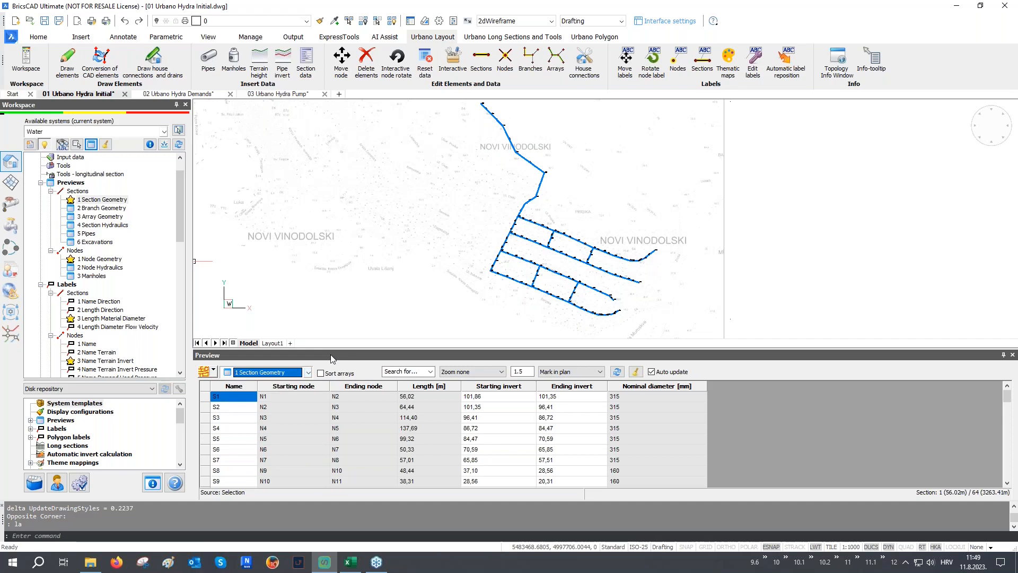
pyautogui.moveTo(498, 256); pyautogui.dragTo(426, 259, button='middle')
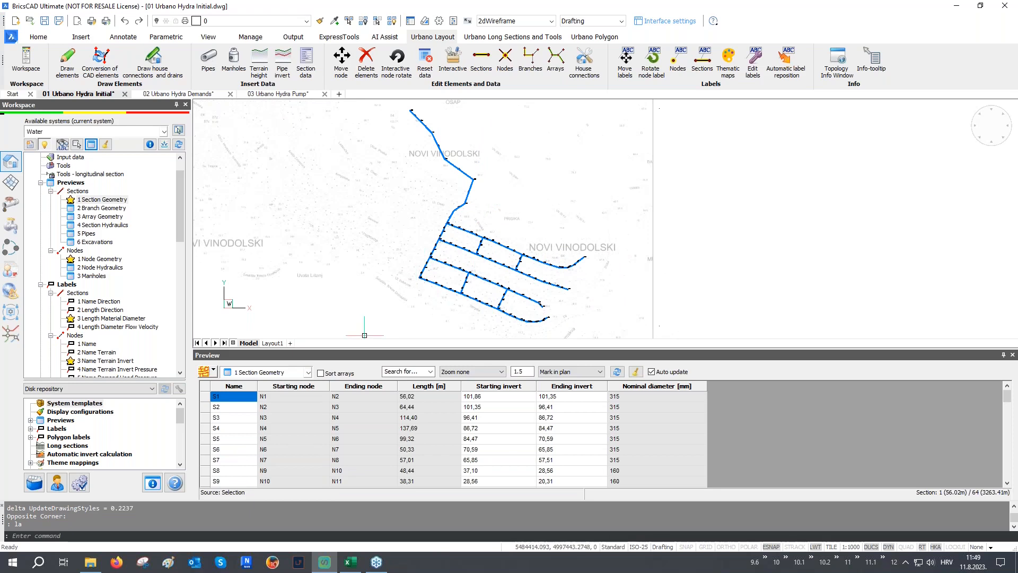
pyautogui.click(214, 371)
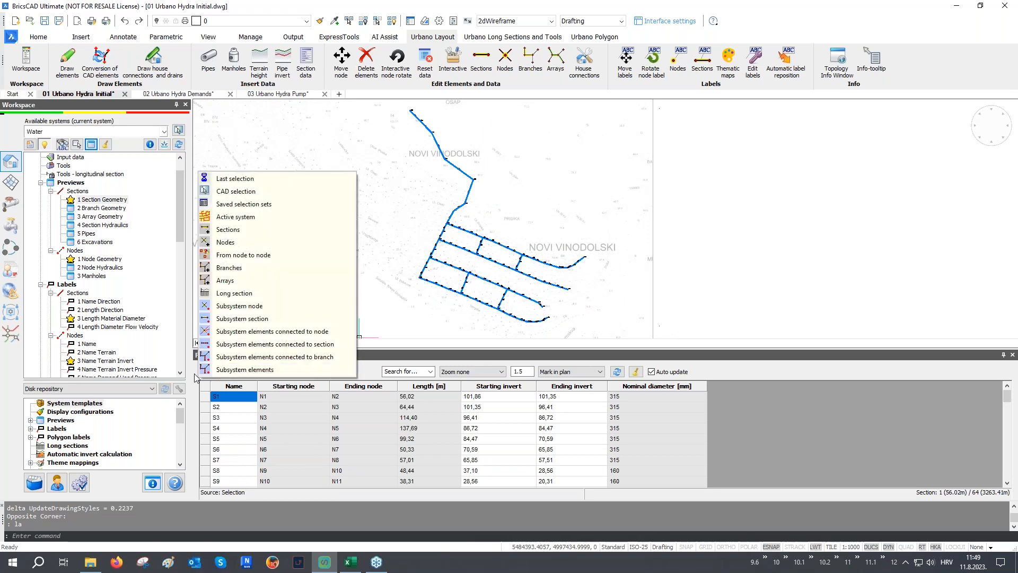
pyautogui.click(215, 370)
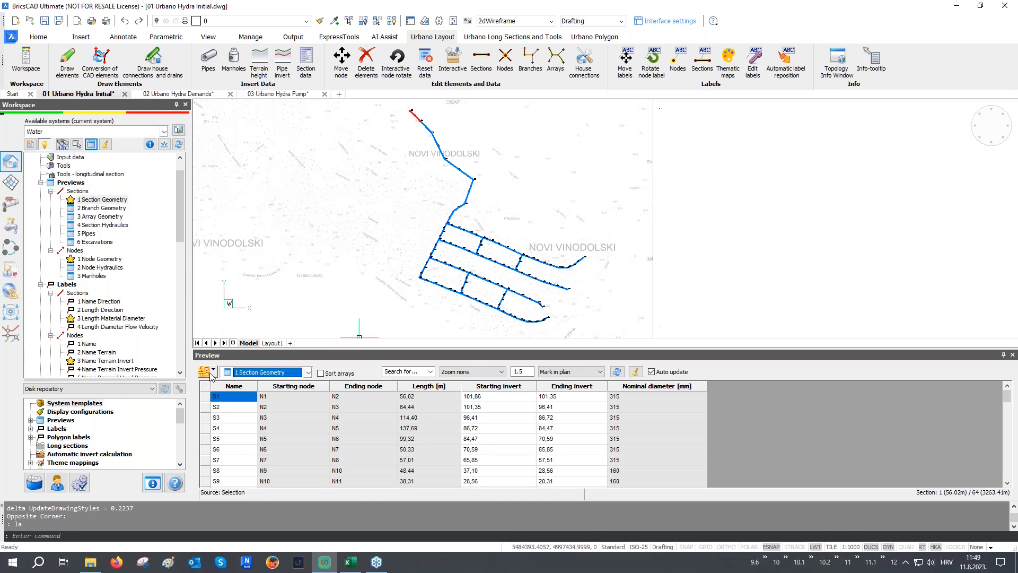
# - Preview the three sections from N8 to N18, picked one by one with entity snaps off, and mark them briefly in plan
pyautogui.click(214, 370)
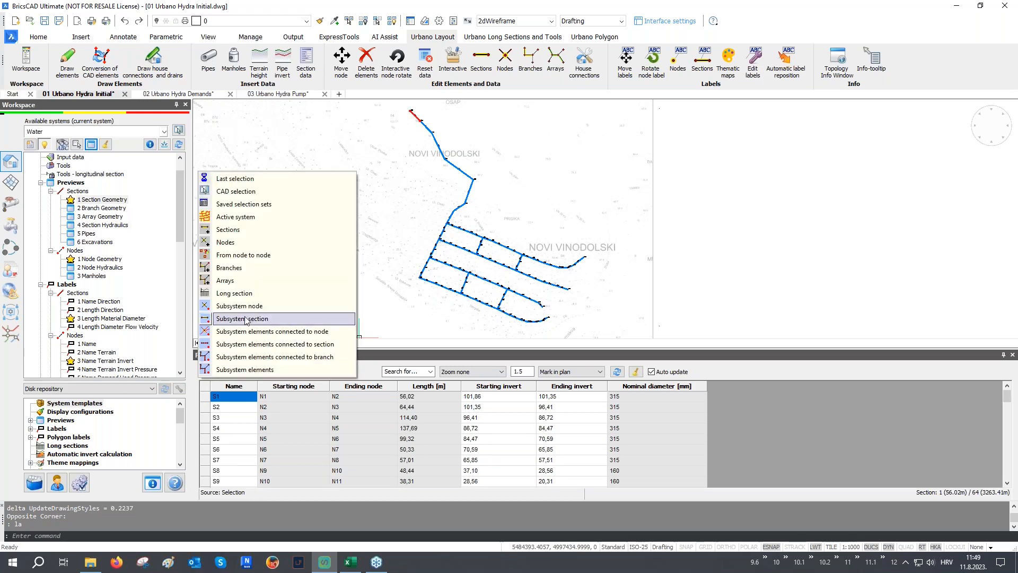
pyautogui.click(241, 235)
pyautogui.scroll(5, 456, 232)
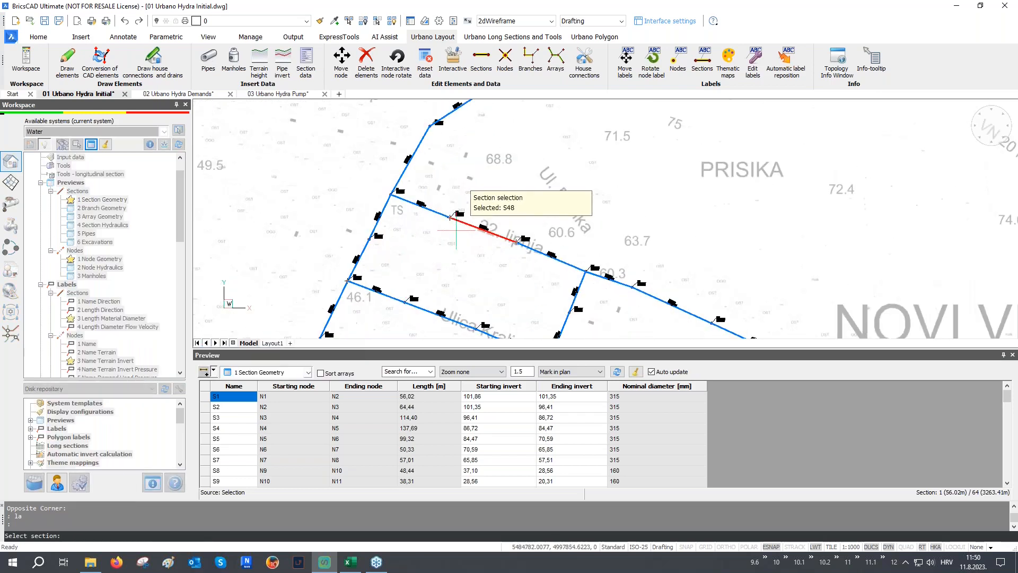
pyautogui.press('F3')
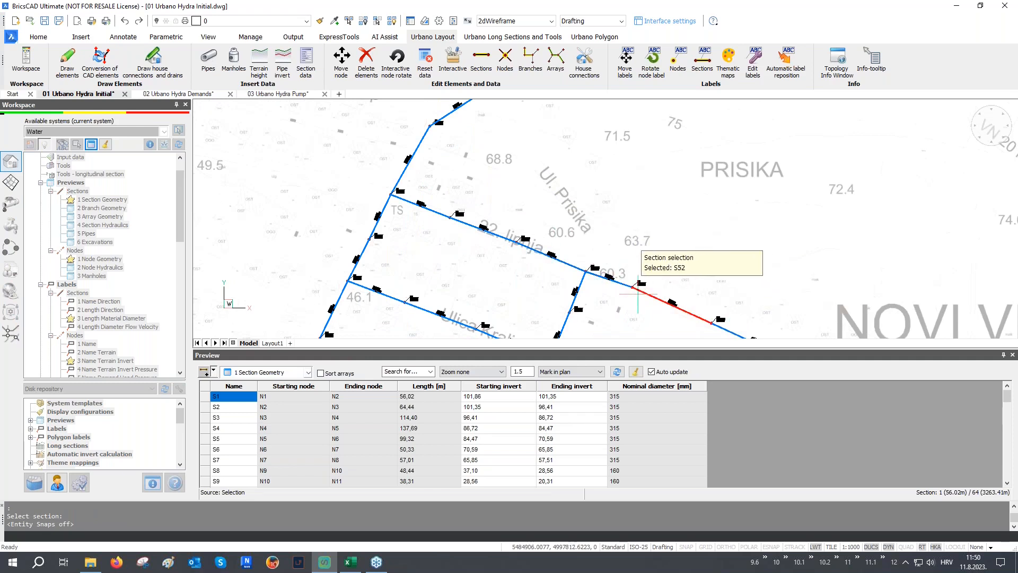
pyautogui.click(429, 202)
pyautogui.click(499, 234)
pyautogui.click(564, 249)
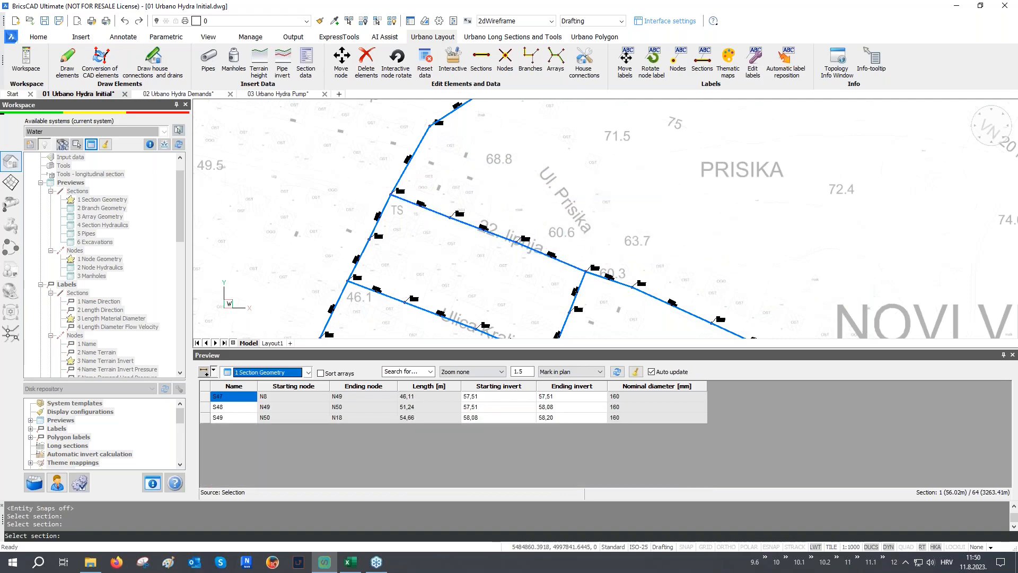
pyautogui.moveTo(221, 400); pyautogui.dragTo(221, 421)
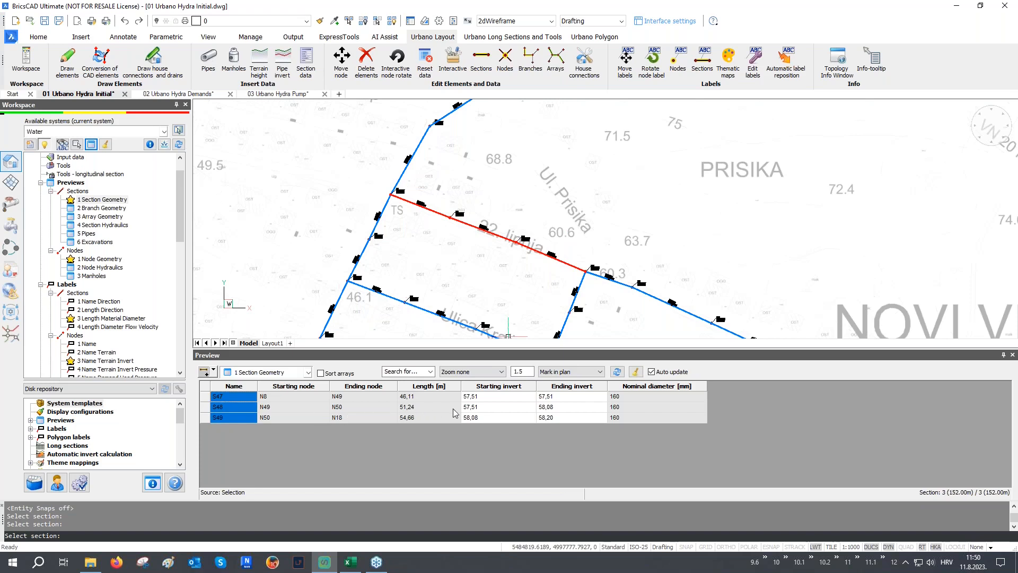
pyautogui.click(636, 371)
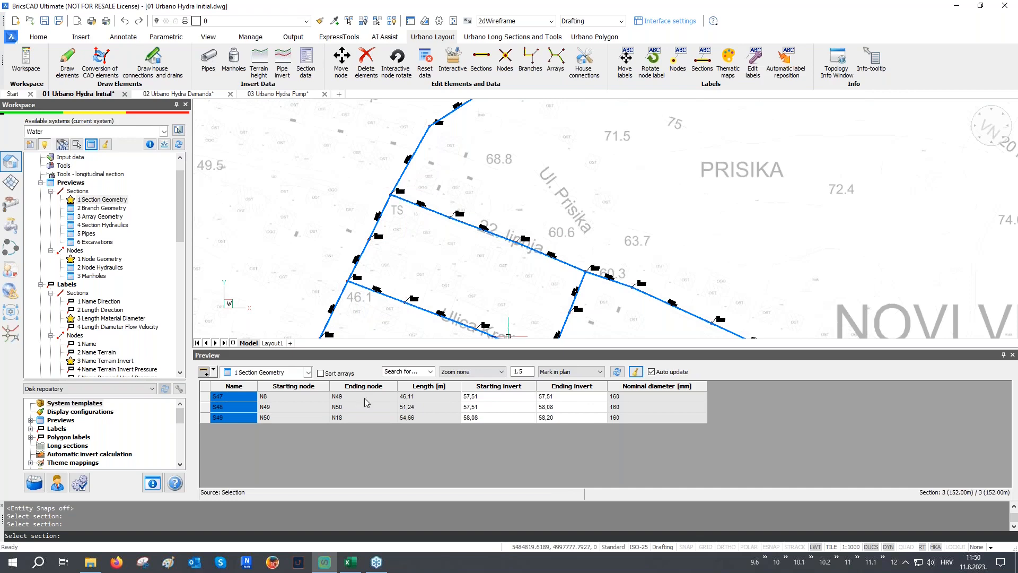
# - Preview the three consecutive branches of the northernmost street from N8 to N58 using Branches selection, and mark all their sections in plan
pyautogui.click(215, 370)
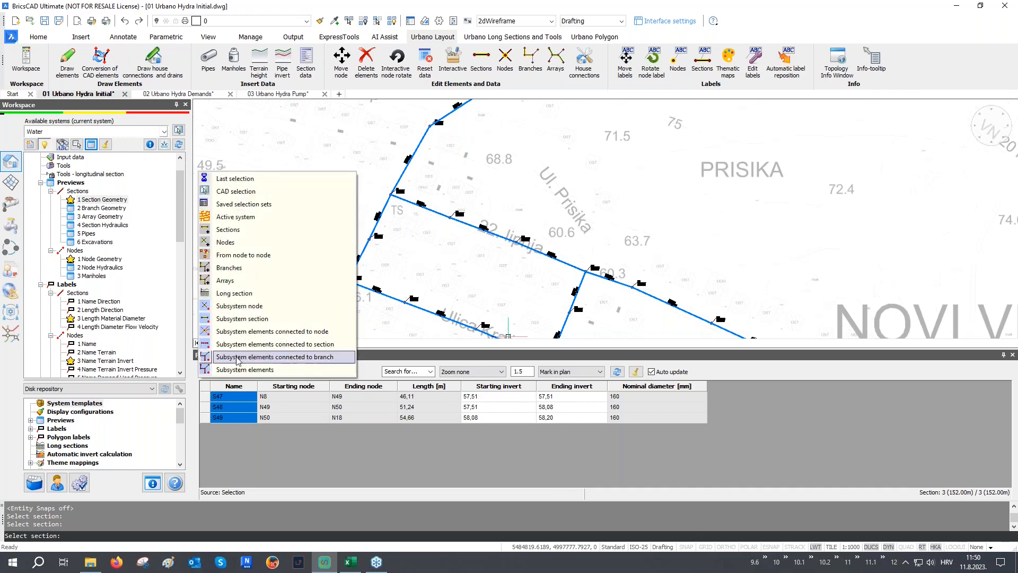
pyautogui.click(259, 268)
pyautogui.scroll(-2, 350, 214)
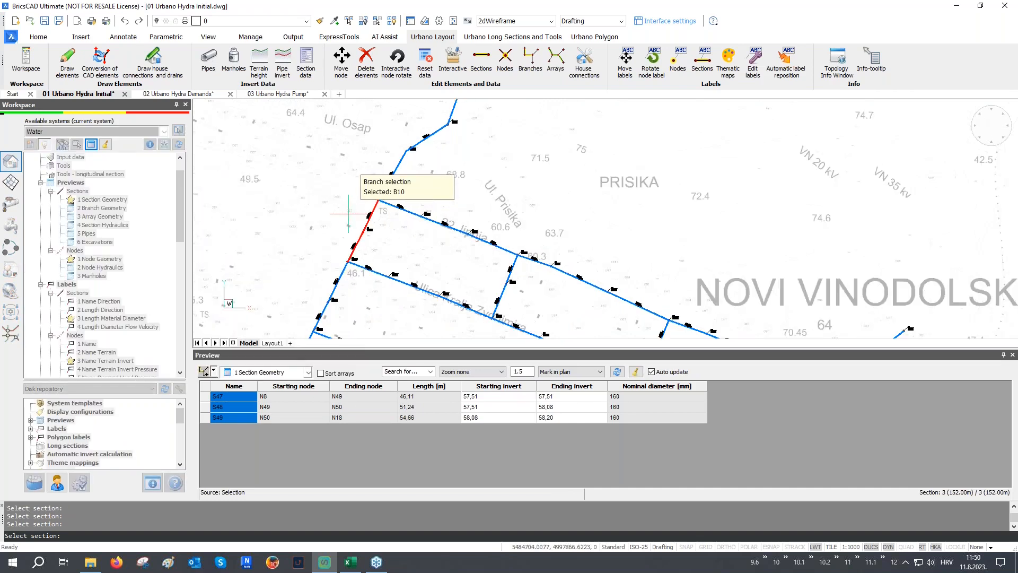
pyautogui.moveTo(400, 224); pyautogui.dragTo(365, 183, button='middle')
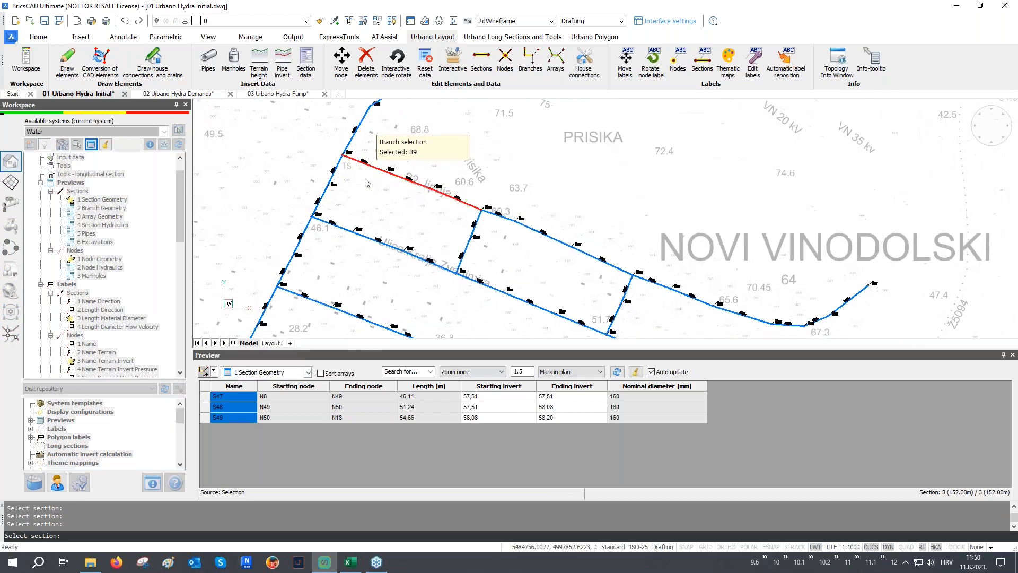
pyautogui.scroll(-2, 449, 225)
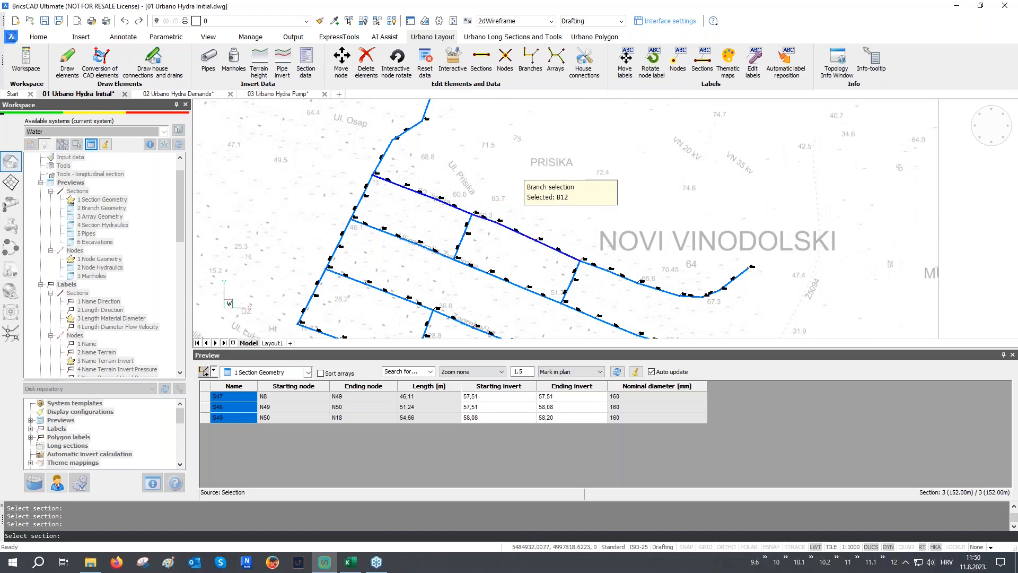
pyautogui.click(619, 264)
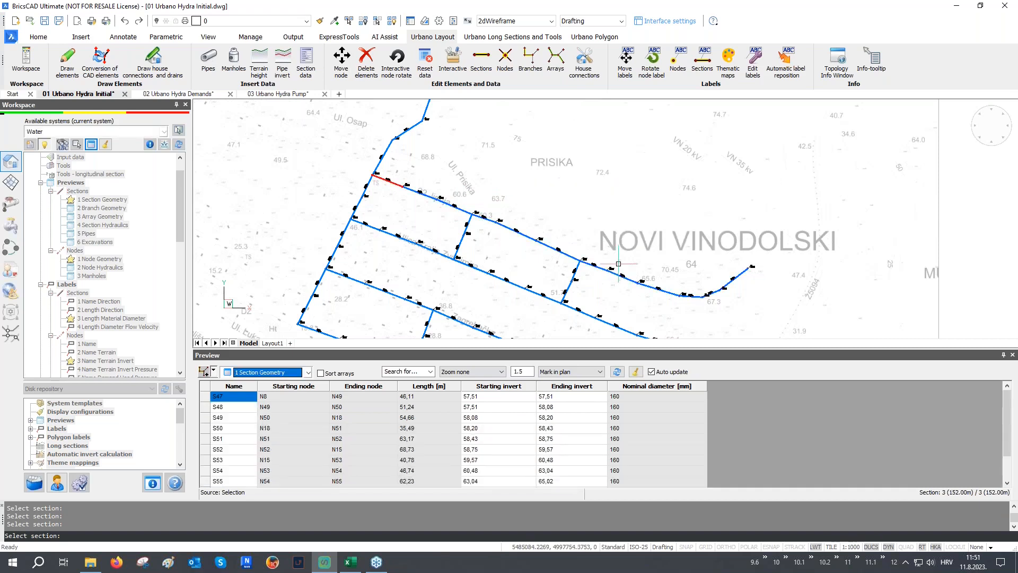
pyautogui.moveTo(229, 398); pyautogui.dragTo(227, 516)
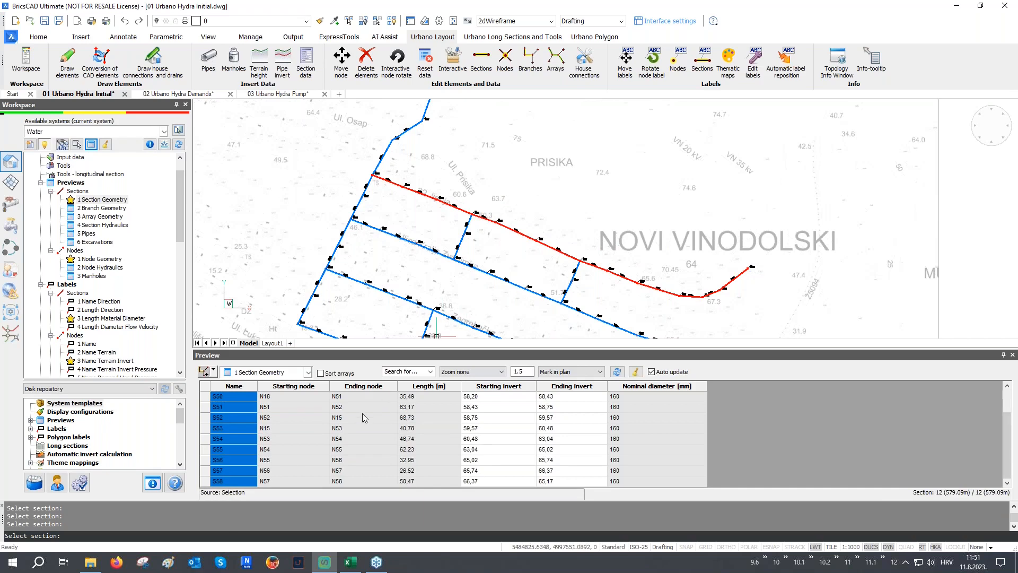
# - Switch the preview table for the selected branches to 2 Branch Geometry
pyautogui.click(276, 374)
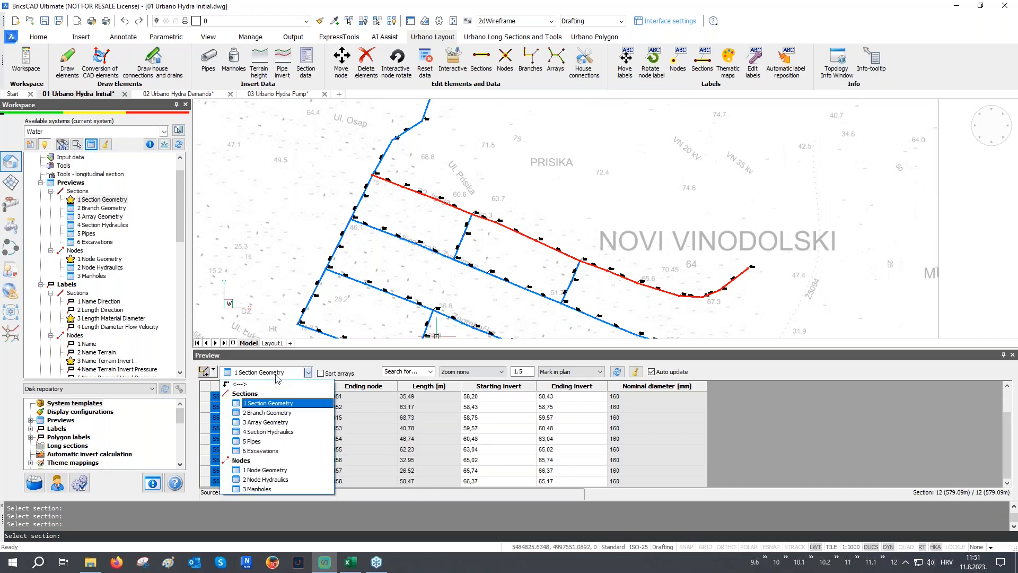
pyautogui.click(268, 414)
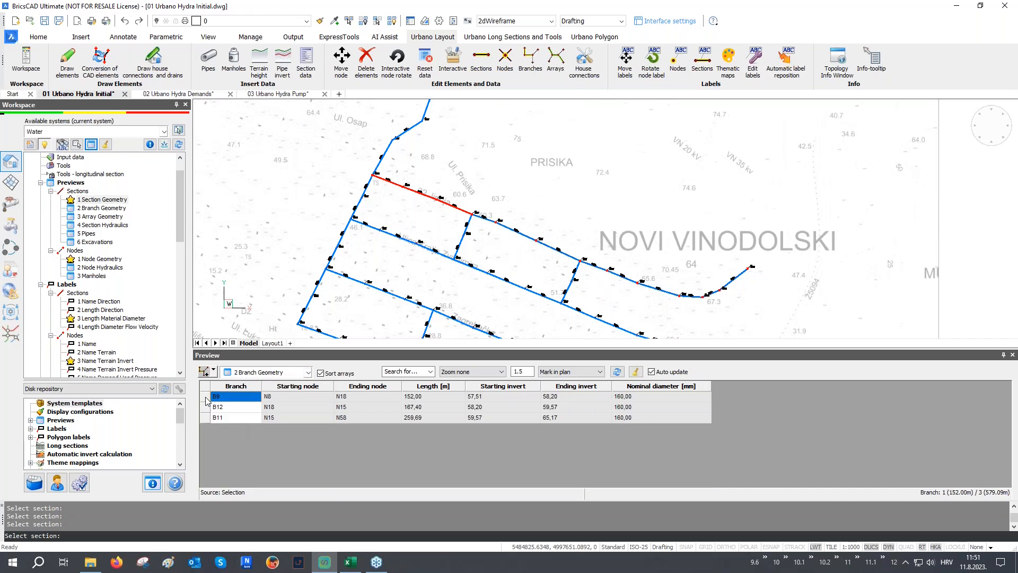
# - Mark the northernmost street's three branches in plan one at a time from N8 to N58, and clear the marking
pyautogui.click(207, 401)
pyautogui.click(207, 406)
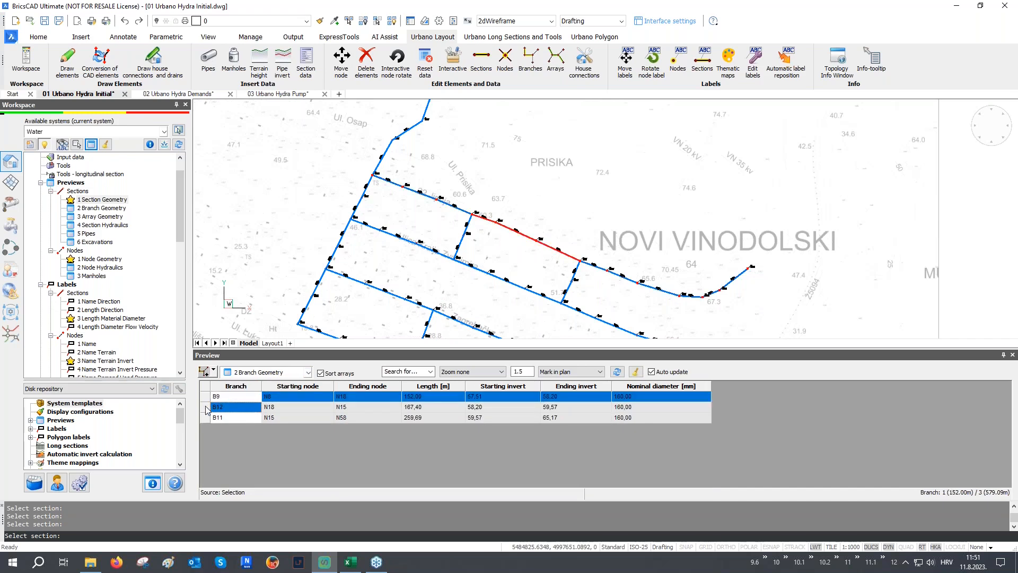
pyautogui.click(206, 418)
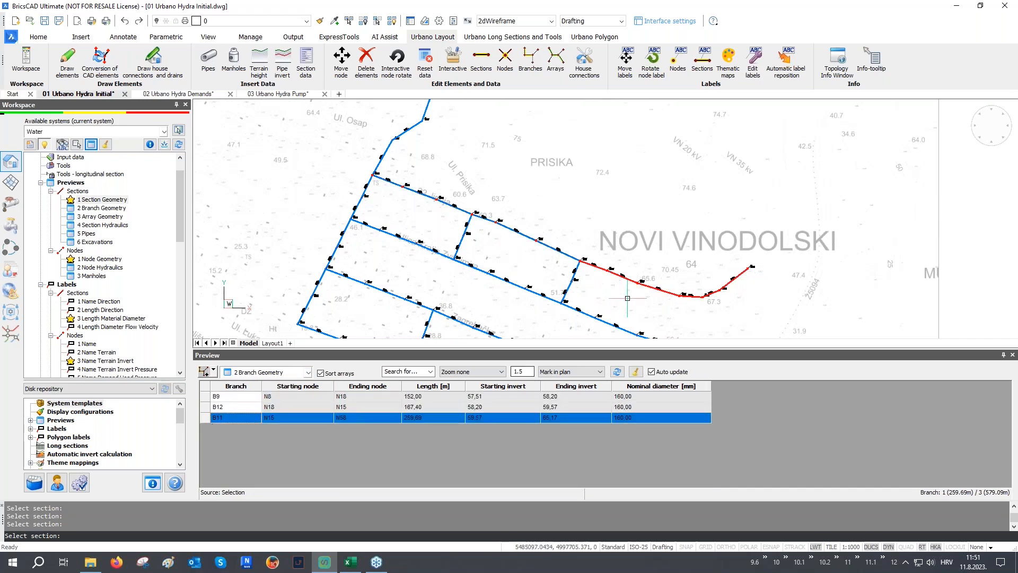
pyautogui.scroll(3, 713, 297)
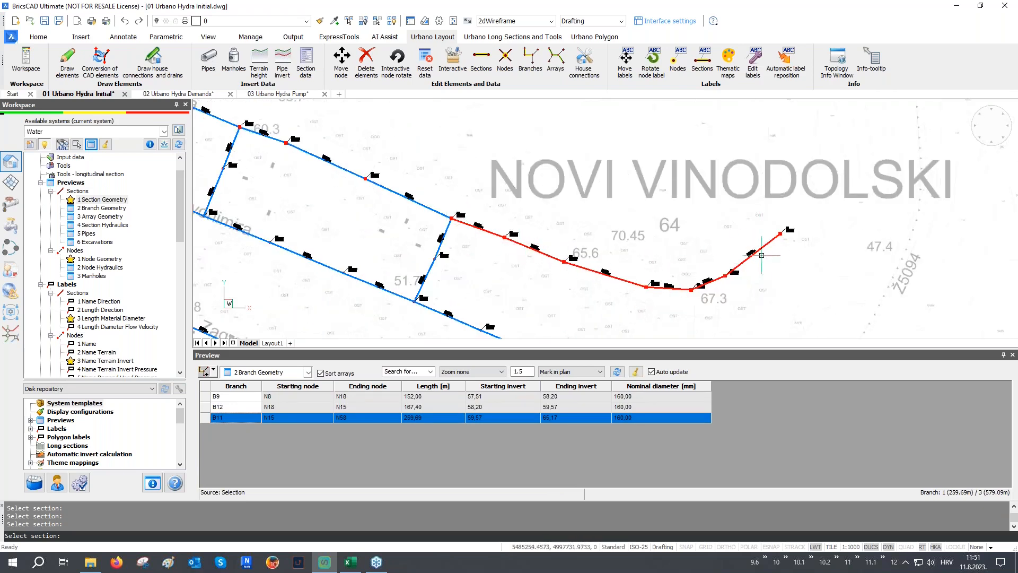
pyautogui.click(637, 373)
# - Preview the arrays of the two northernmost long streets using Arrays selection, and mark all their branches in plan
pyautogui.scroll(-3, 592, 242)
pyautogui.moveTo(427, 231); pyautogui.dragTo(486, 240, button='middle')
pyautogui.click(212, 371)
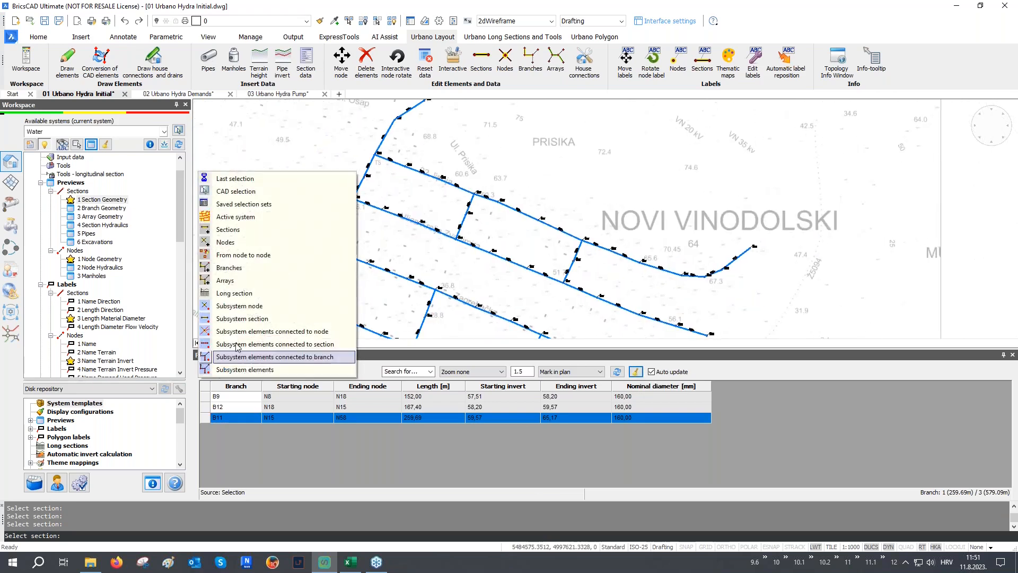
pyautogui.click(243, 286)
pyautogui.scroll(-2, 387, 139)
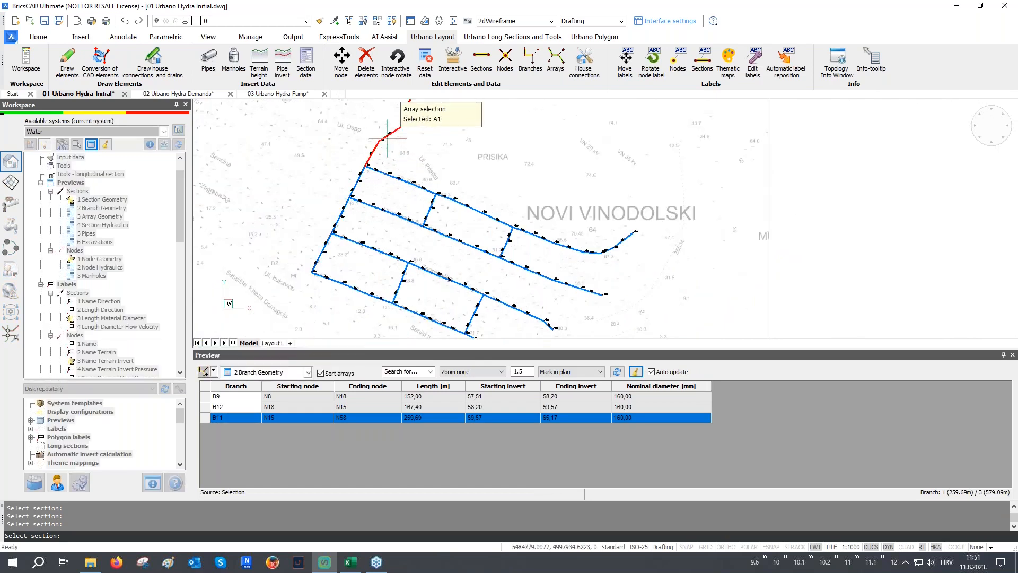
pyautogui.moveTo(401, 174); pyautogui.dragTo(388, 160, button='middle')
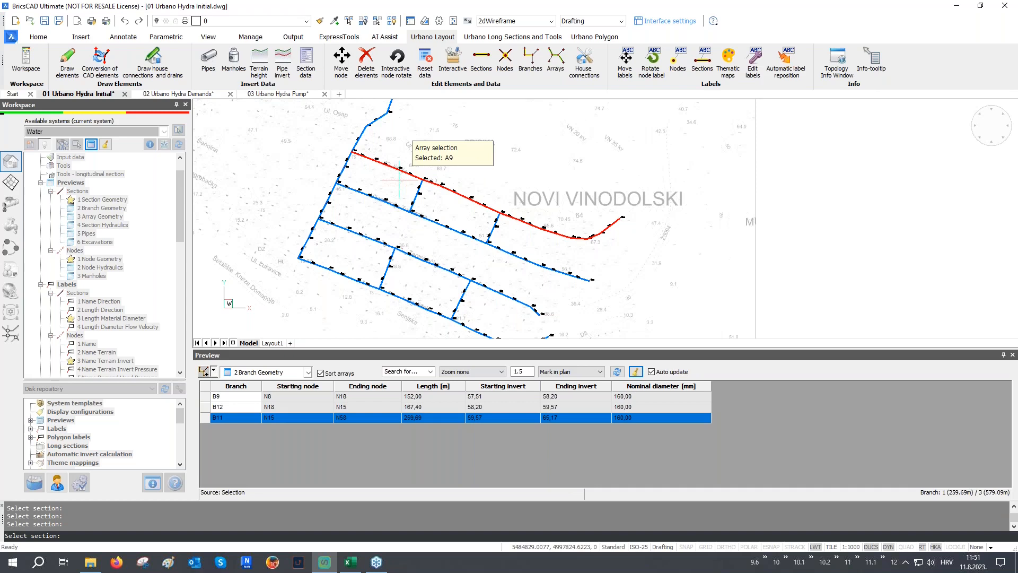
pyautogui.moveTo(387, 175); pyautogui.dragTo(384, 240, button='middle')
pyautogui.scroll(-1, 383, 240)
pyautogui.moveTo(392, 191); pyautogui.dragTo(393, 244, button='middle')
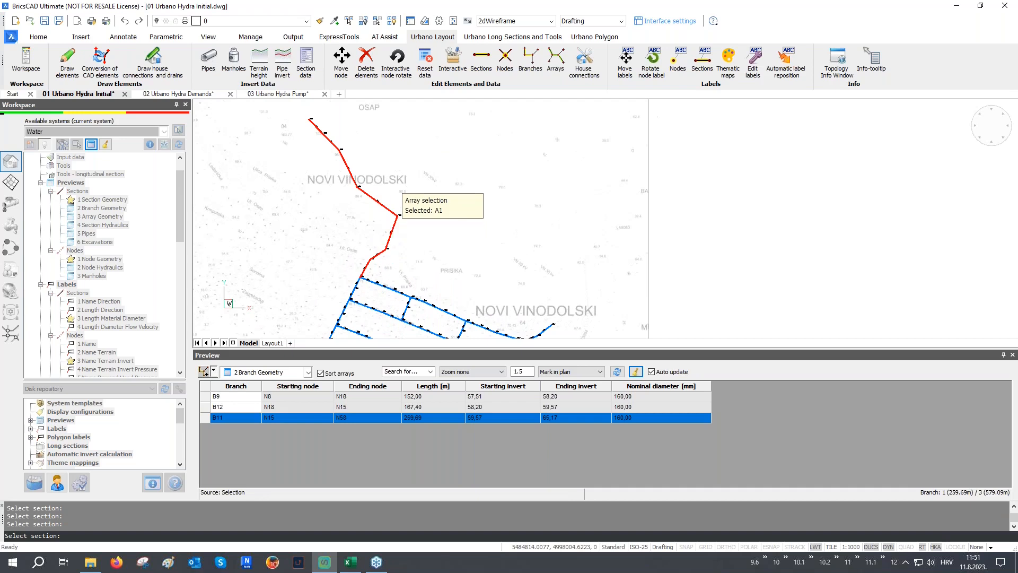
pyautogui.moveTo(392, 245); pyautogui.dragTo(390, 203, button='middle')
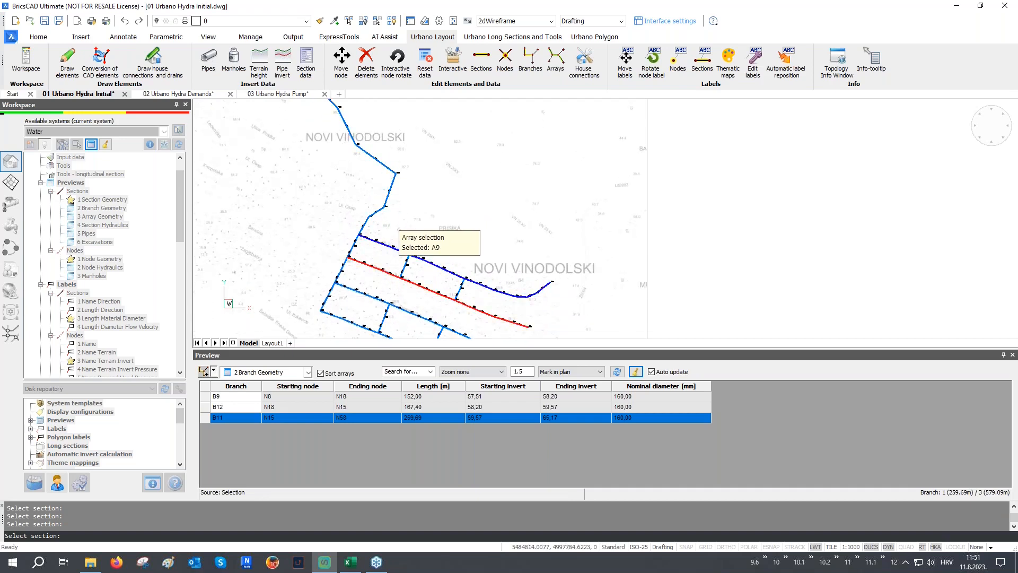
pyautogui.scroll(2, 390, 241)
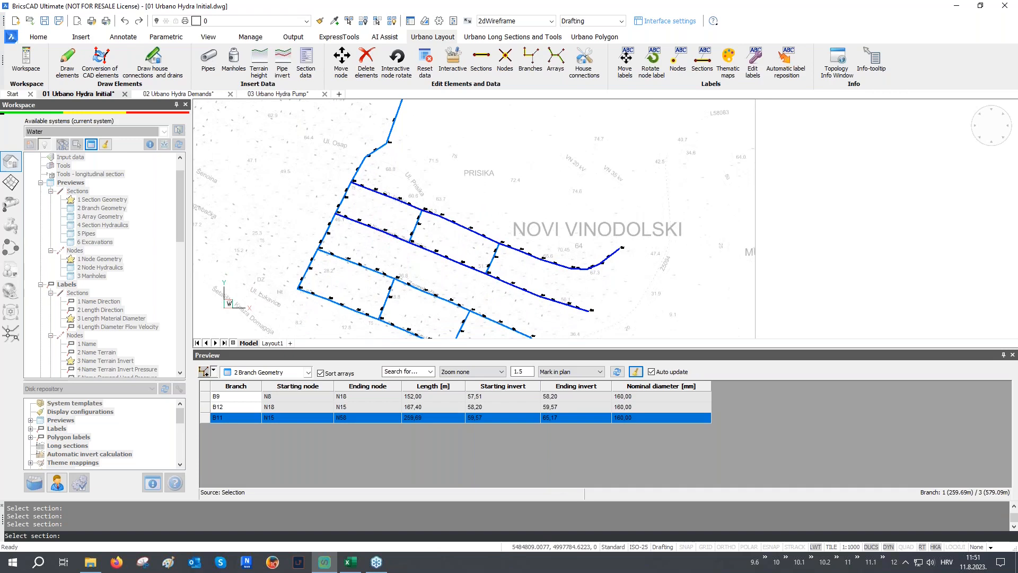
pyautogui.click(391, 241)
pyautogui.moveTo(243, 407); pyautogui.dragTo(250, 455)
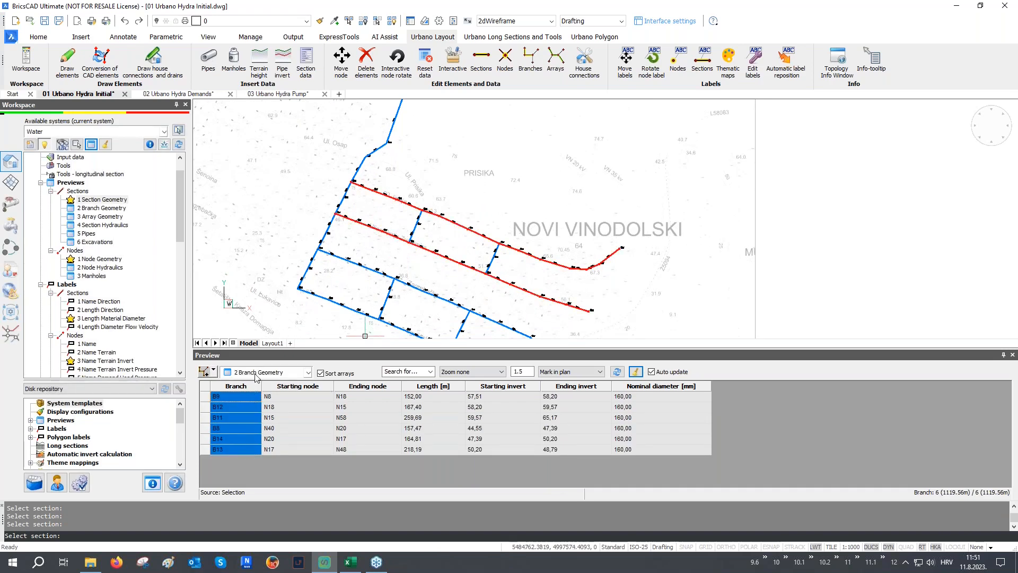
# - Switch the preview table to 3 Array Geometry and mark the second street's array in plan
pyautogui.click(257, 374)
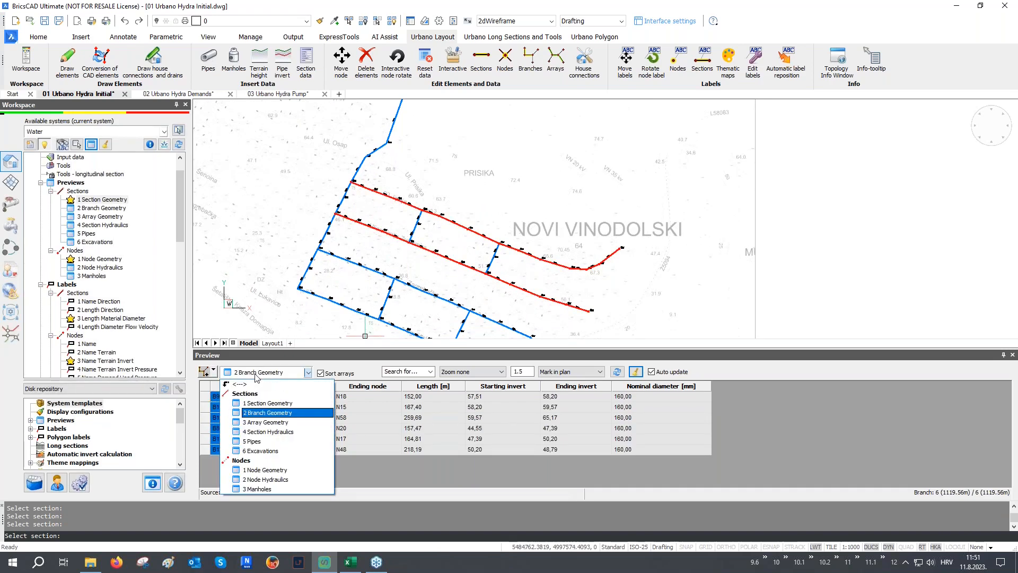
pyautogui.click(271, 426)
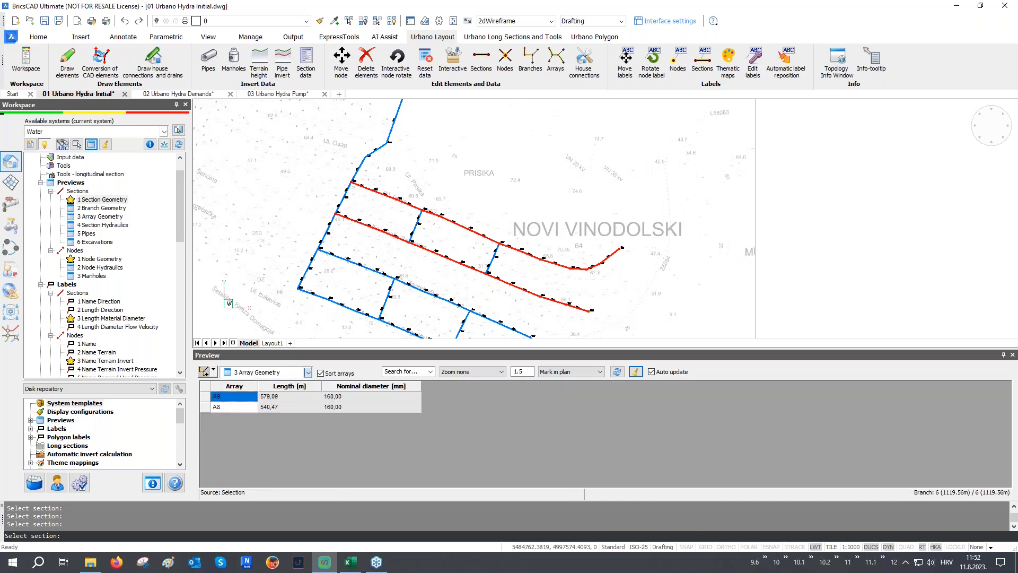
pyautogui.click(211, 407)
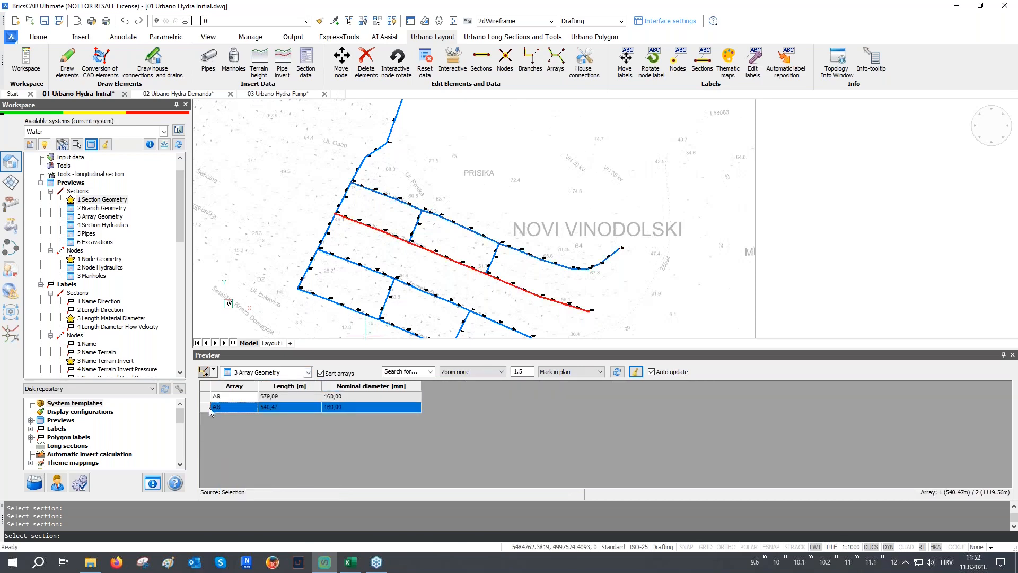
# - Preview the tank pipeline array and the adjoining western street array in the array geometry table, and clear the plan marking
pyautogui.click(204, 373)
pyautogui.scroll(-1, 399, 255)
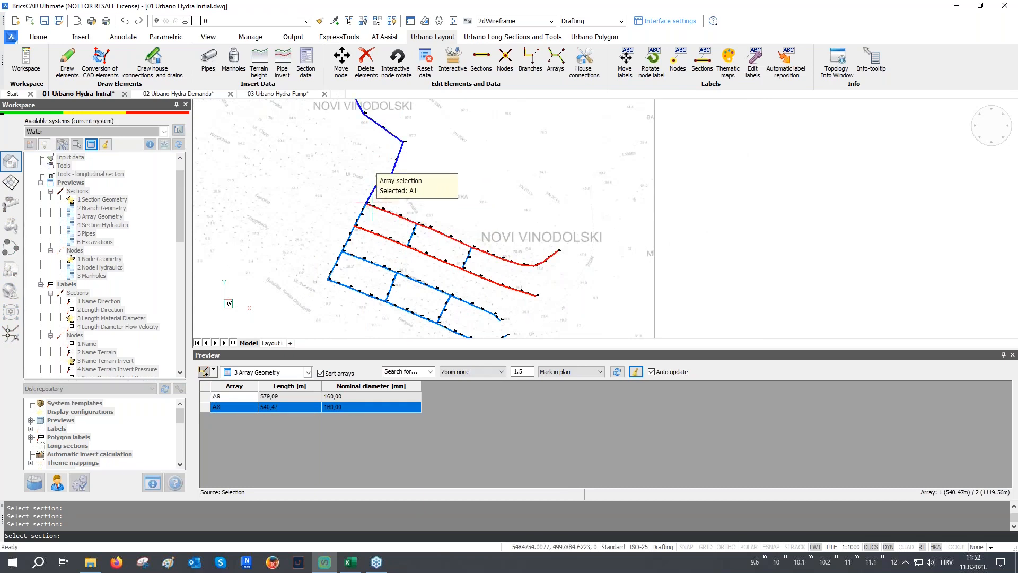
pyautogui.click(348, 226)
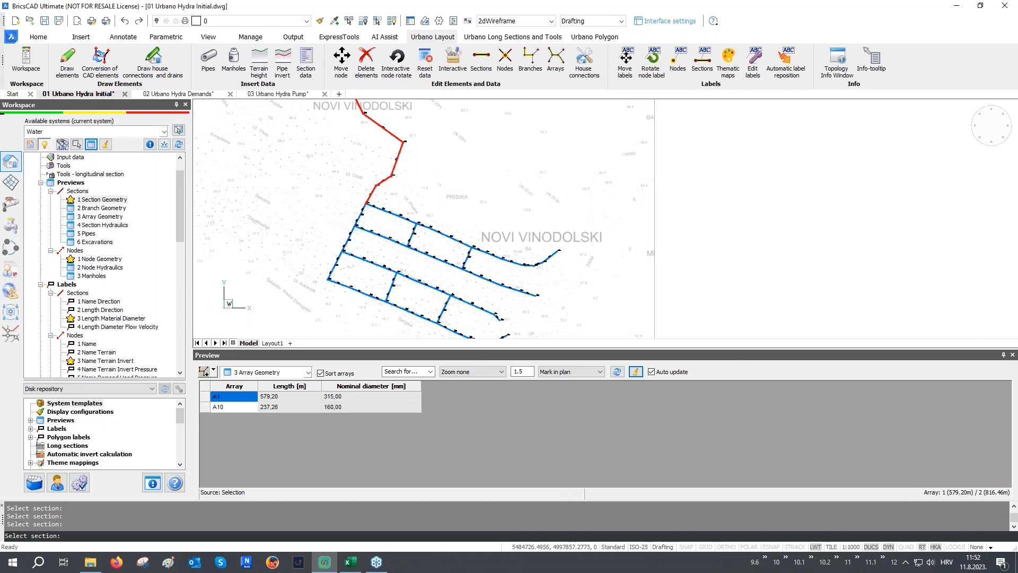
pyautogui.moveTo(365, 218); pyautogui.dragTo(360, 229, button='middle')
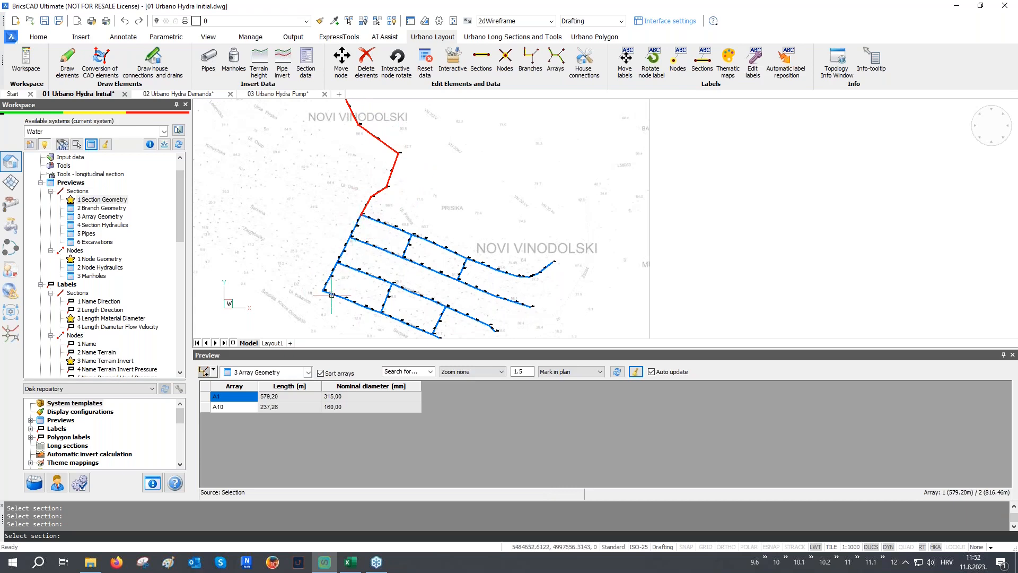
pyautogui.click(634, 371)
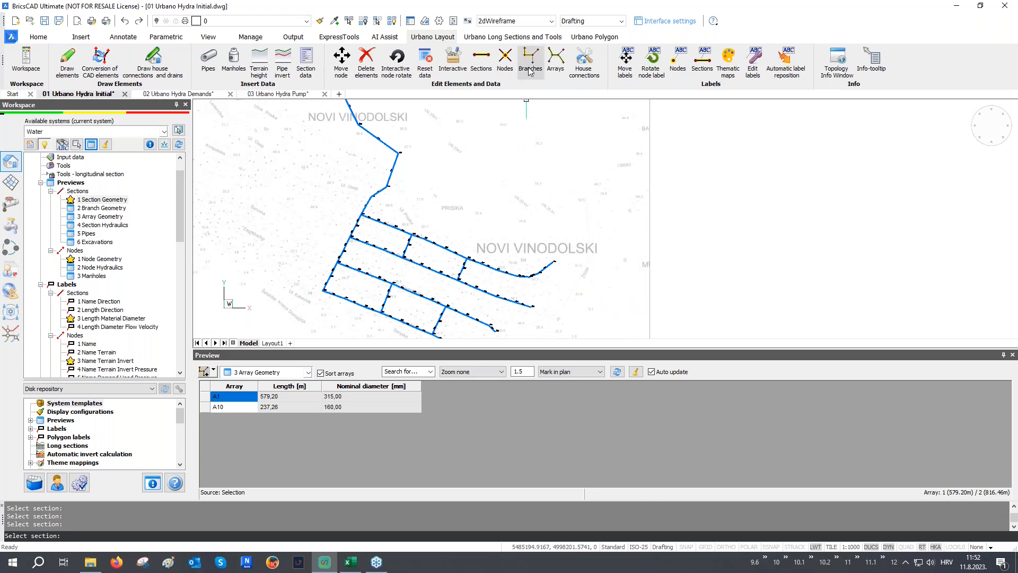
# - Merge the tank pipeline array A1 with the adjoining western street array A10 under the name A1
pyautogui.click(555, 71)
pyautogui.click(923, 133)
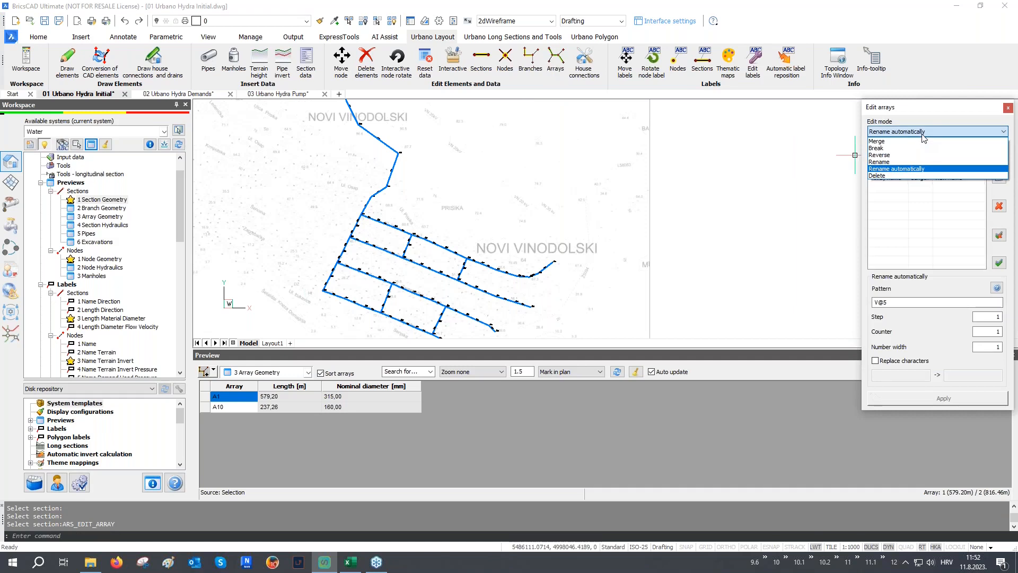
pyautogui.click(904, 141)
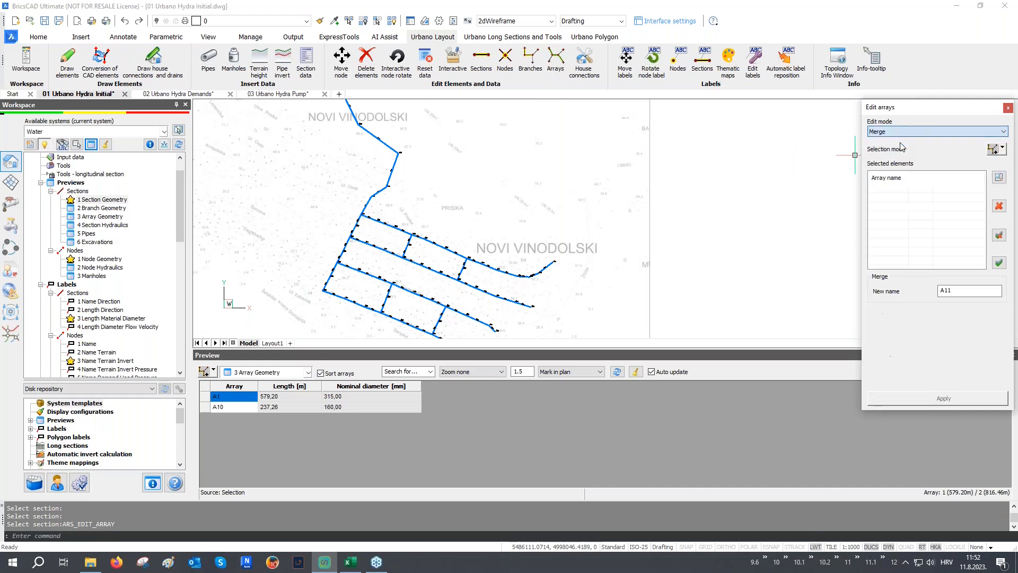
pyautogui.click(992, 149)
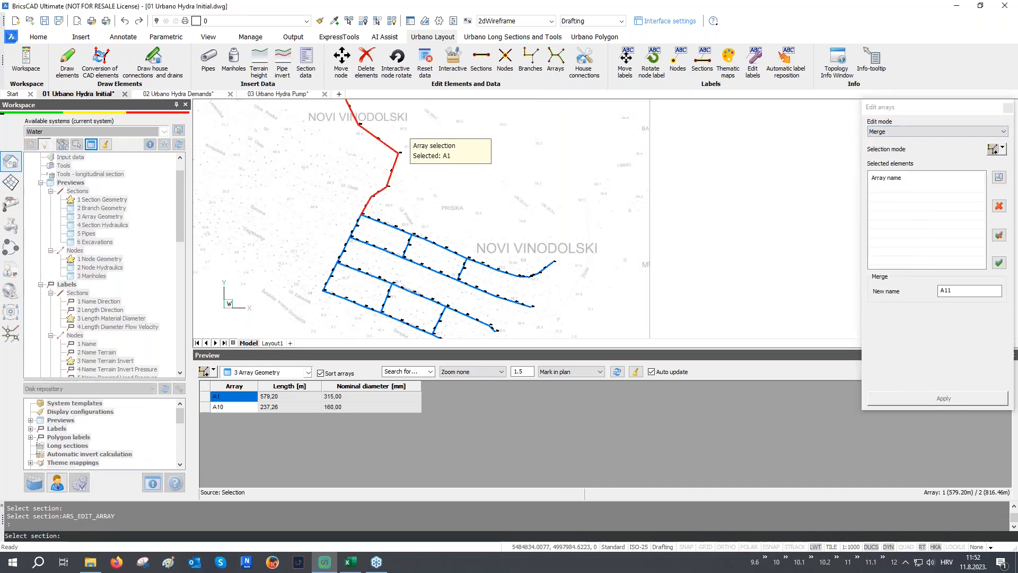
pyautogui.click(393, 174)
pyautogui.rightClick(357, 224)
pyautogui.moveTo(970, 291); pyautogui.dragTo(922, 297)
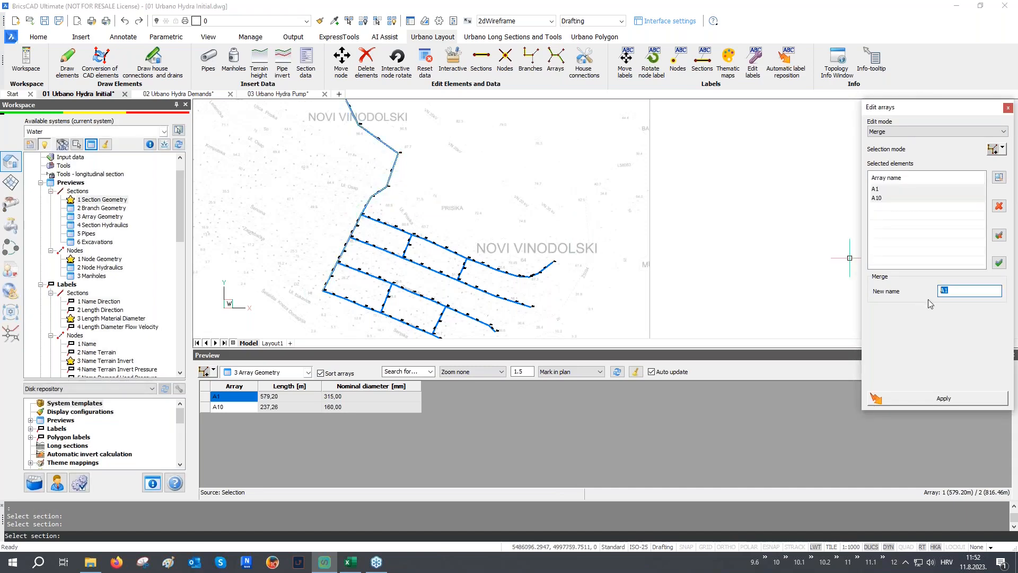
pyautogui.click(943, 398)
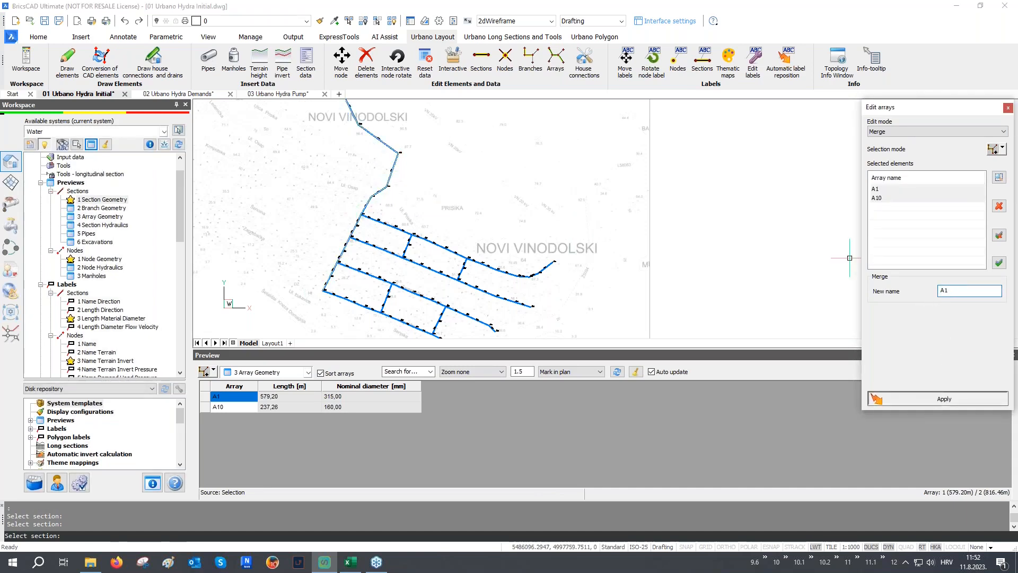
# - Preview the merged array A1, and load all arrays of the active system into the preview table
pyautogui.click(204, 372)
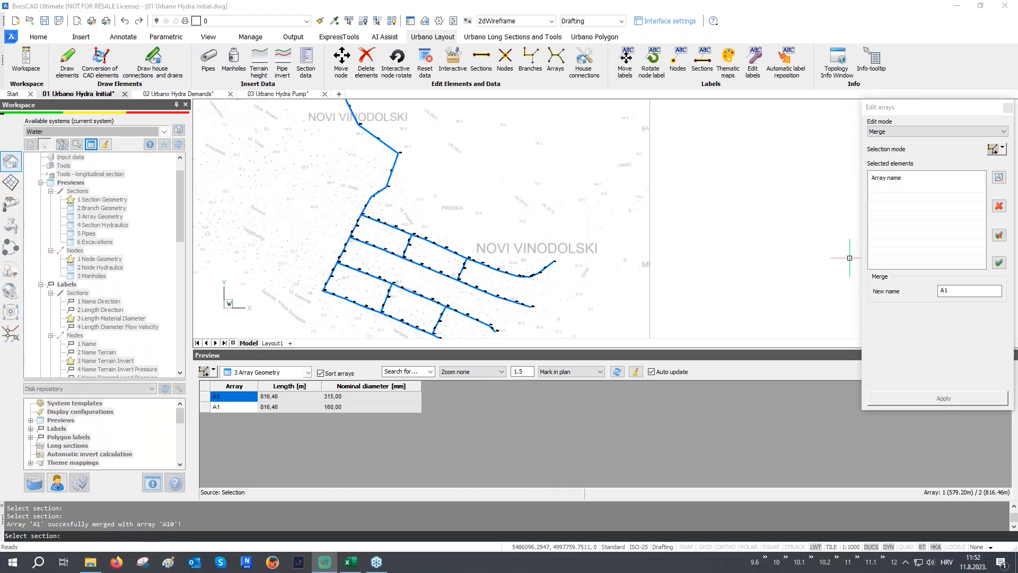
pyautogui.click(368, 194)
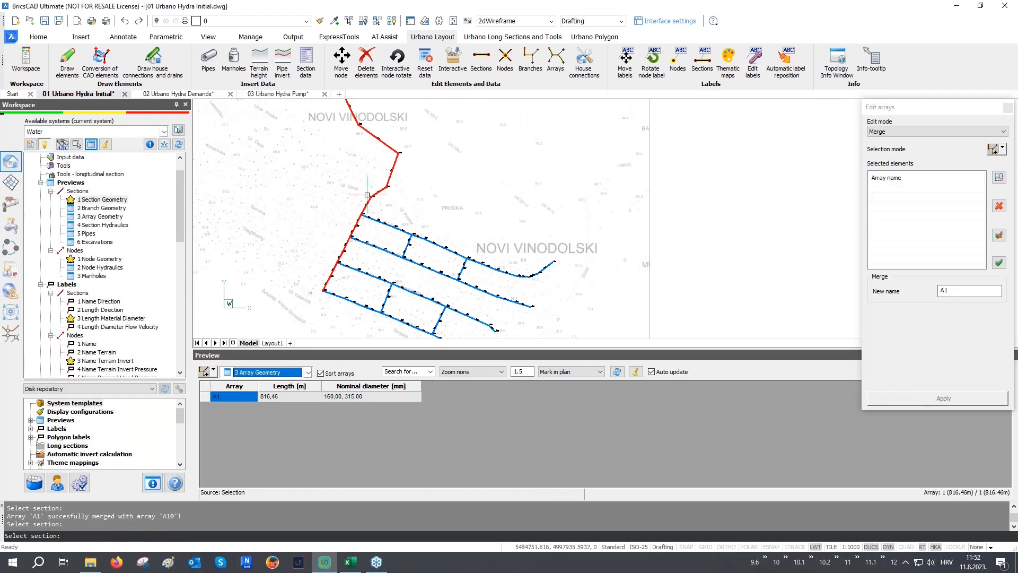
pyautogui.click(214, 371)
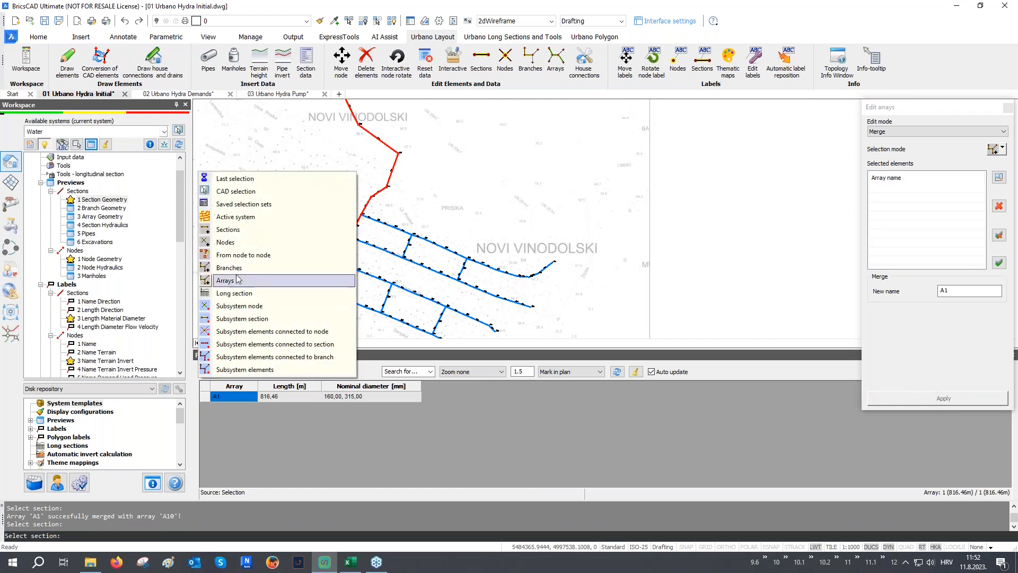
pyautogui.click(247, 221)
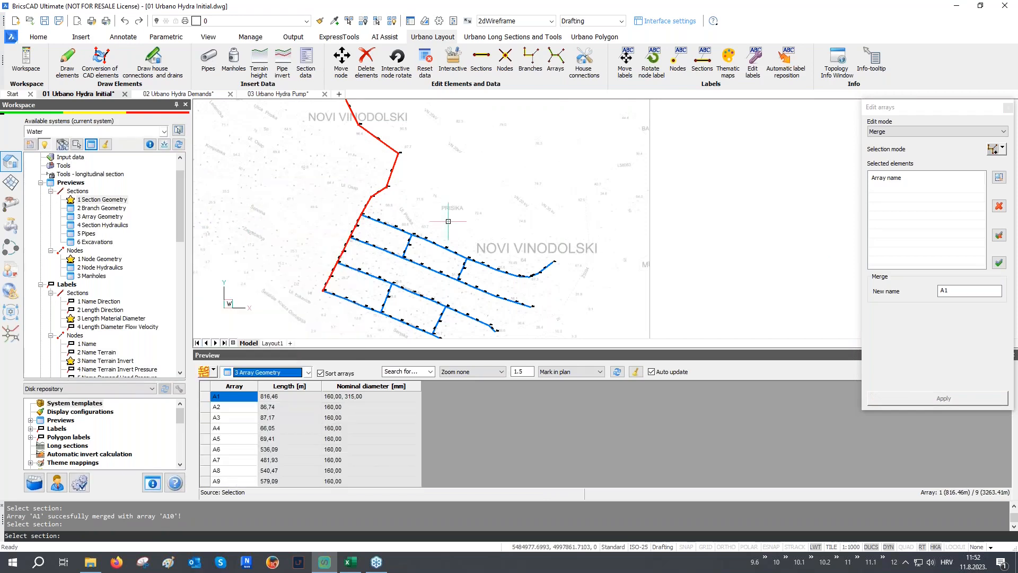
# - Automatically rename the four long street arrays from north to south with the pattern H@5
pyautogui.moveTo(431, 285); pyautogui.dragTo(446, 245, button='middle')
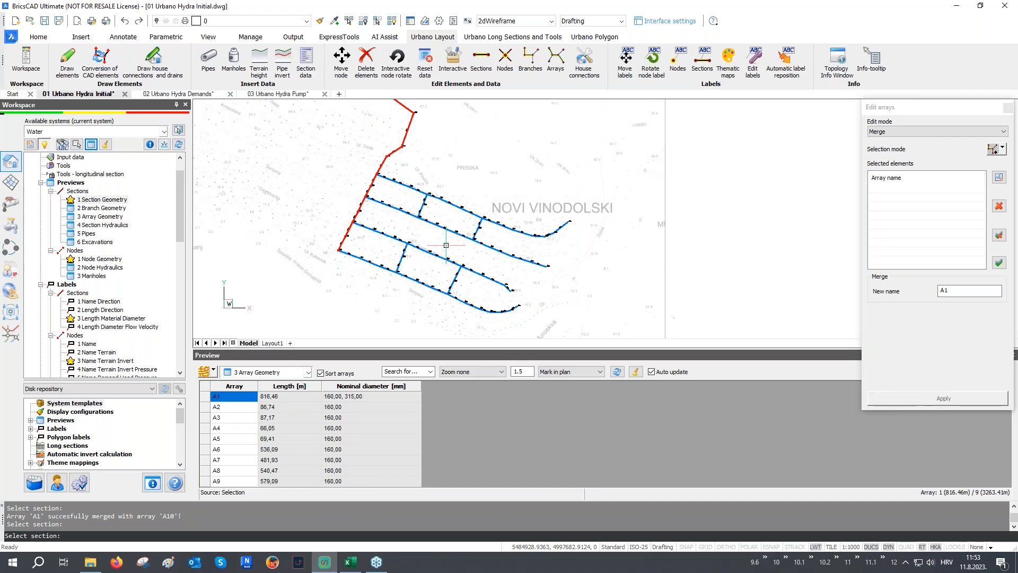
pyautogui.click(891, 133)
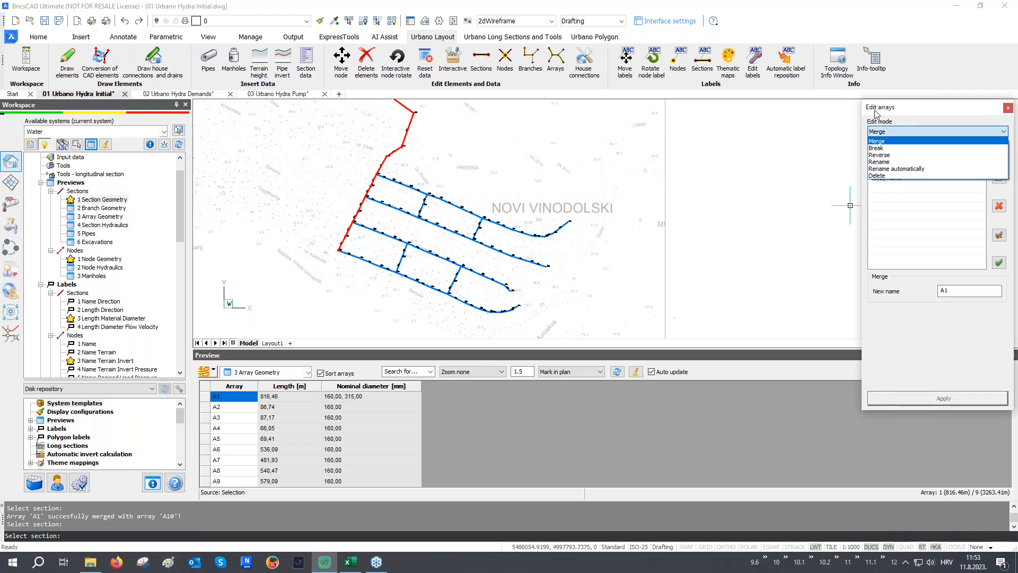
pyautogui.click(896, 168)
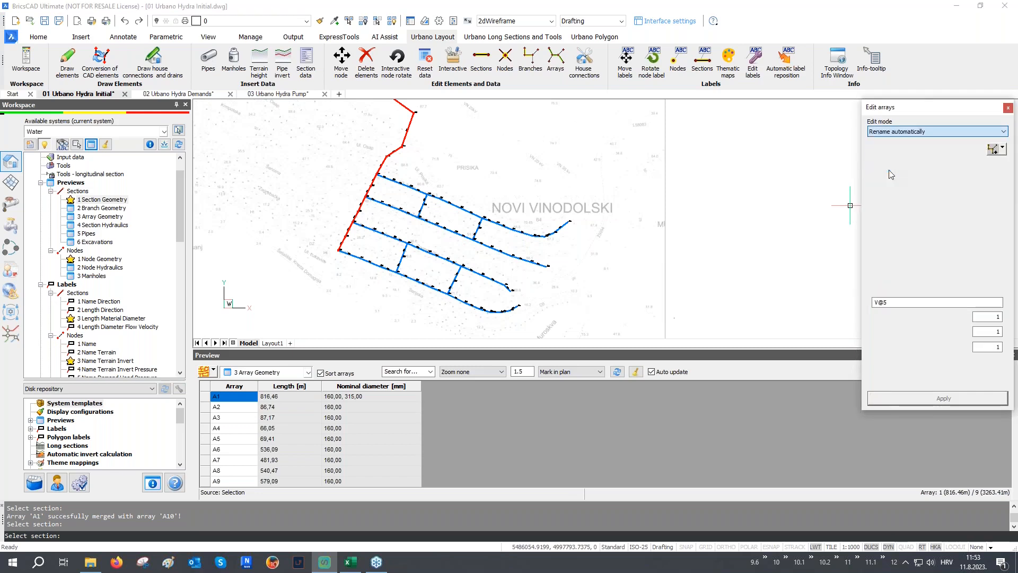
pyautogui.click(992, 149)
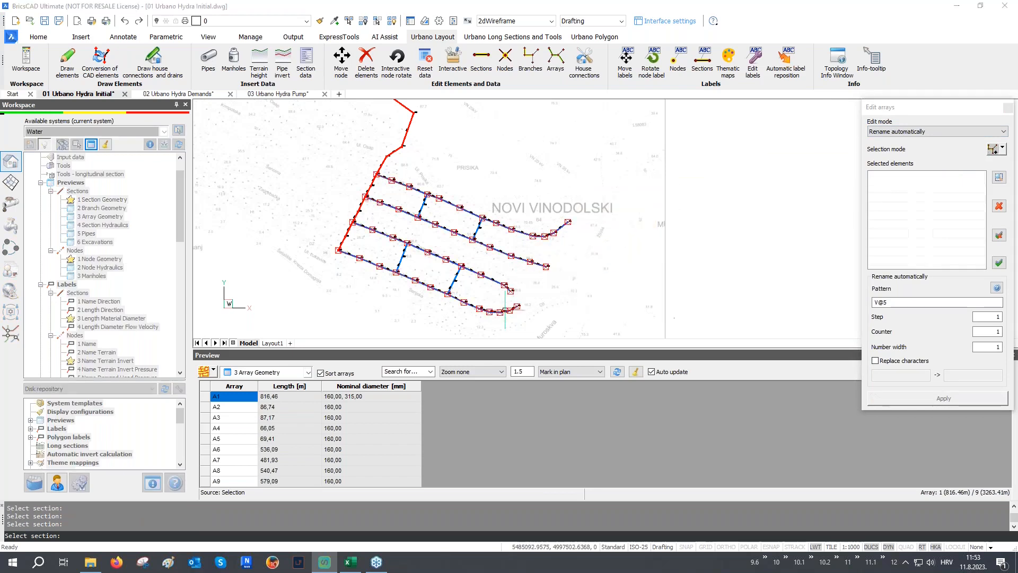
pyautogui.moveTo(880, 302); pyautogui.dragTo(860, 307)
pyautogui.write('H')
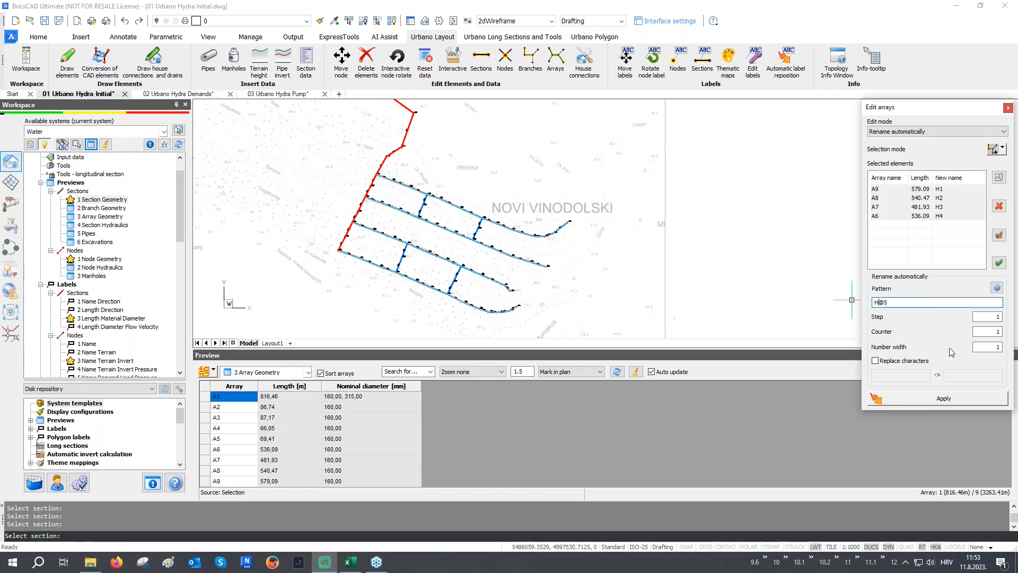
pyautogui.click(948, 398)
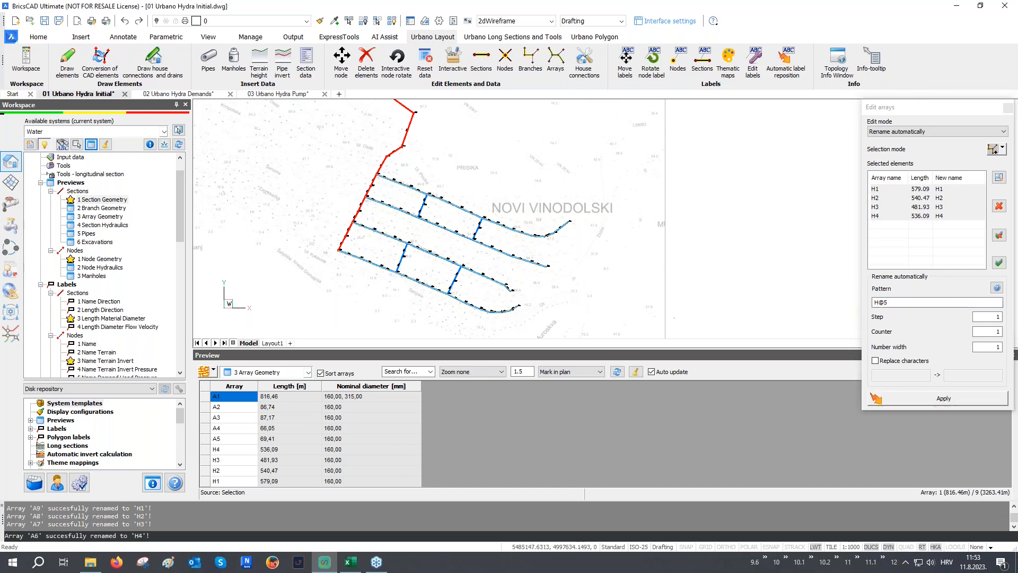
# - Automatically rename the four short connecting arrays between the long streets with the pattern V@5
pyautogui.click(991, 150)
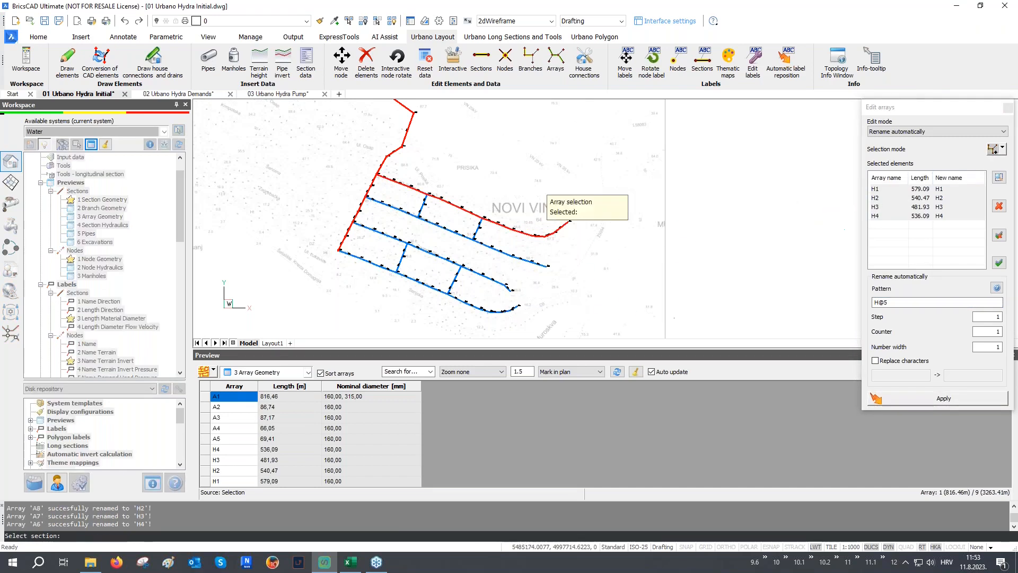
pyautogui.click(422, 206)
pyautogui.click(479, 227)
pyautogui.click(455, 279)
pyautogui.press('Return')
pyautogui.moveTo(881, 302); pyautogui.dragTo(876, 303)
pyautogui.write('V')
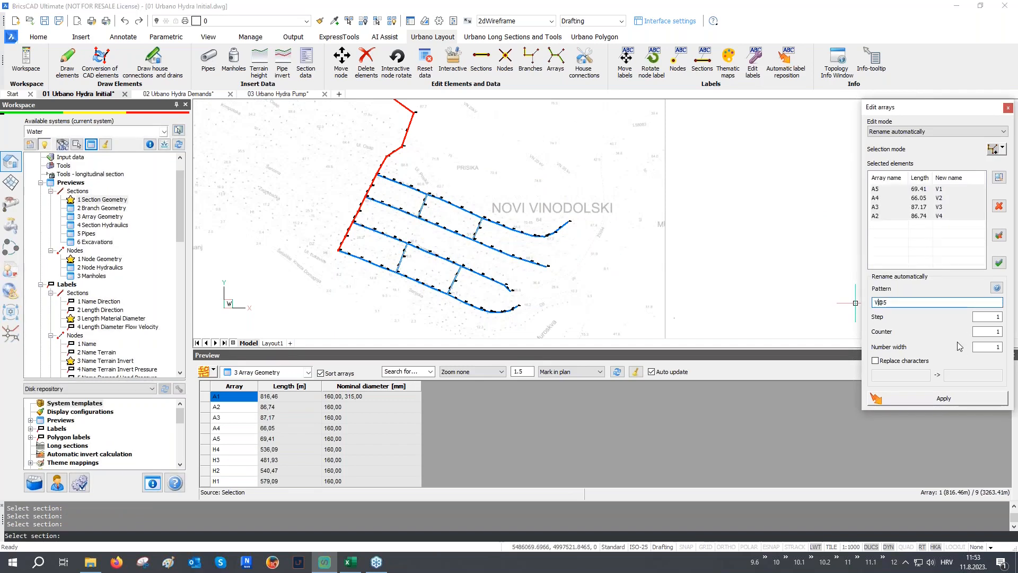
pyautogui.click(944, 399)
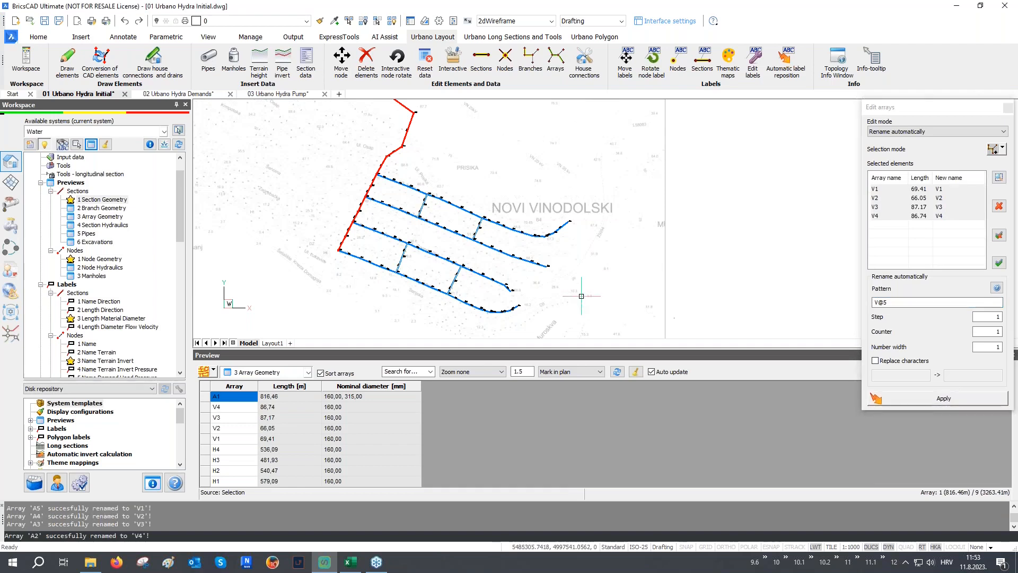
# - Close the array editing, clear the marks in the plan, and sort the array preview ascending by array name
pyautogui.click(1008, 107)
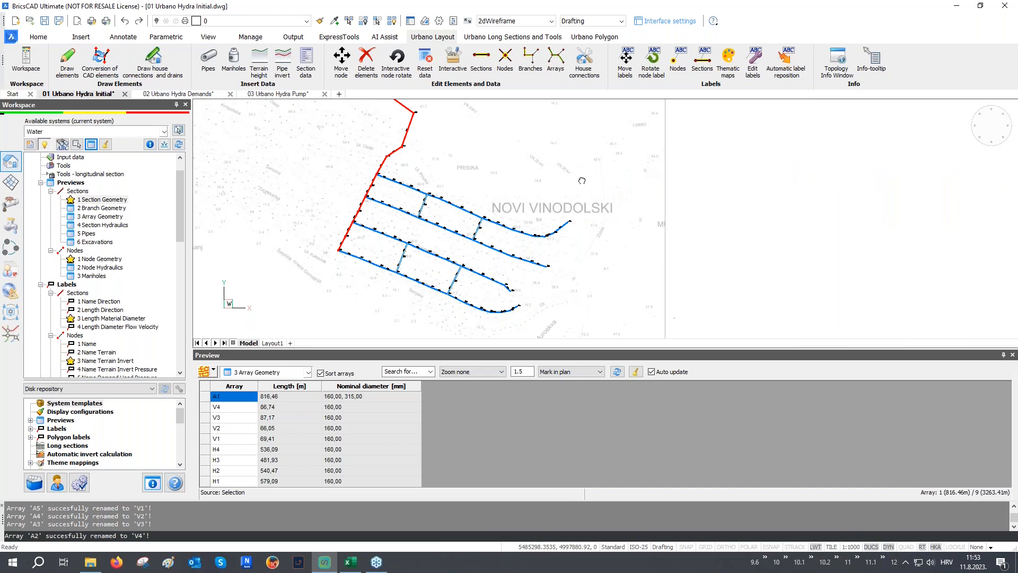
pyautogui.moveTo(580, 174); pyautogui.dragTo(579, 184, button='middle')
pyautogui.click(635, 371)
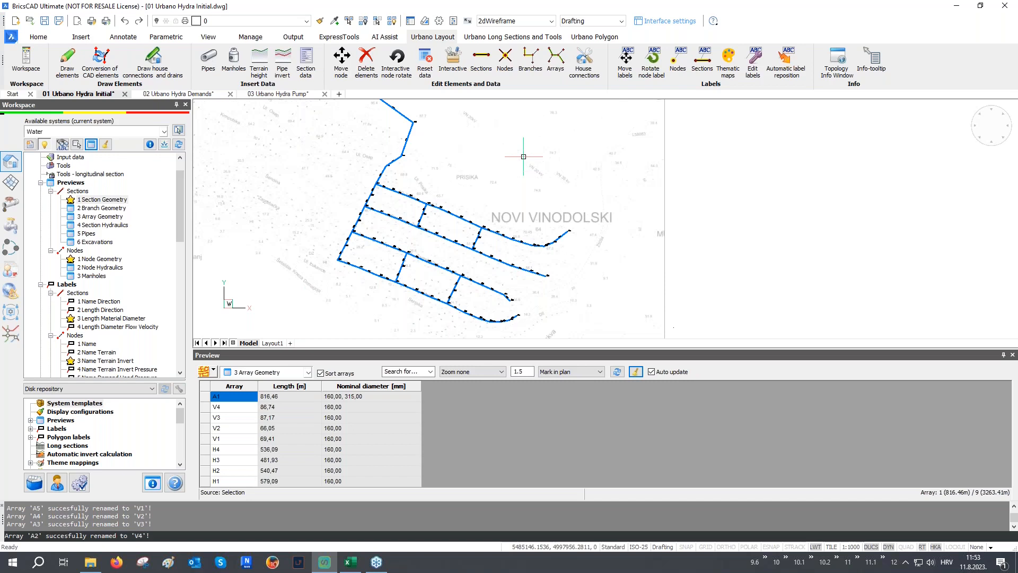
pyautogui.click(240, 386)
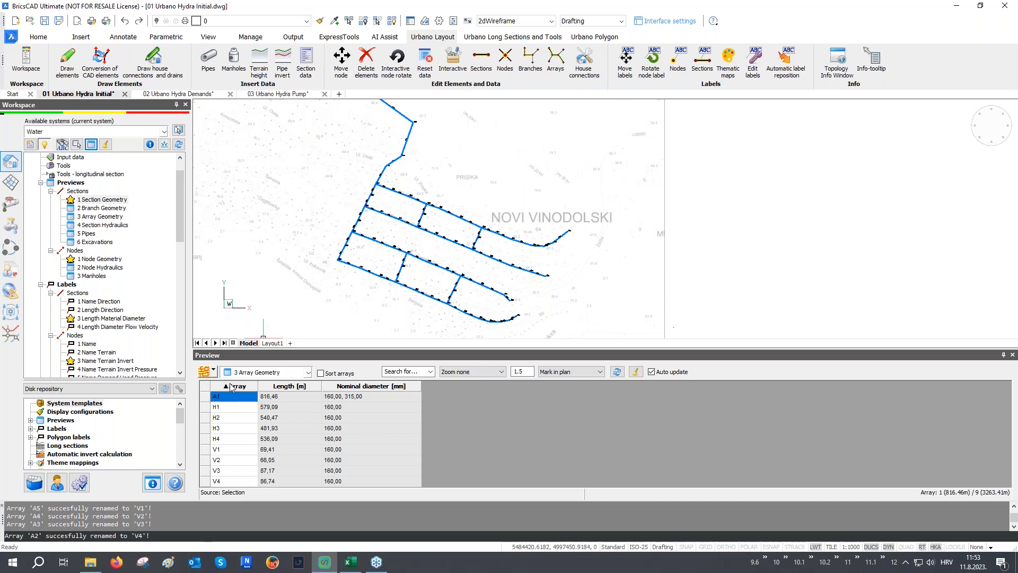
# - Mark the arrays from A1 through V4 in the plan from the preview, and clear the marks and close the preview
pyautogui.click(204, 397)
pyautogui.moveTo(224, 413); pyautogui.dragTo(227, 484)
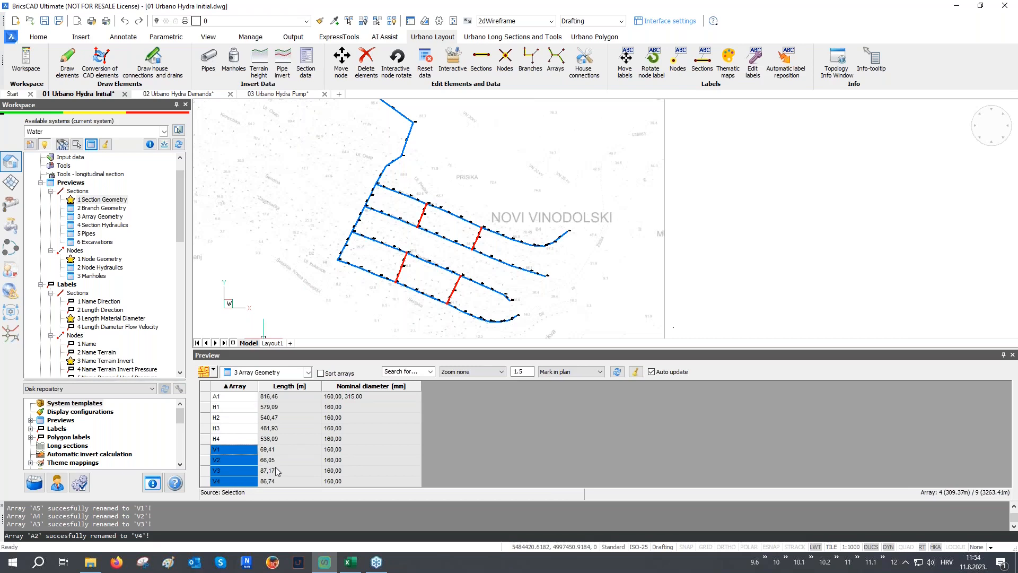
pyautogui.click(635, 373)
pyautogui.click(1012, 356)
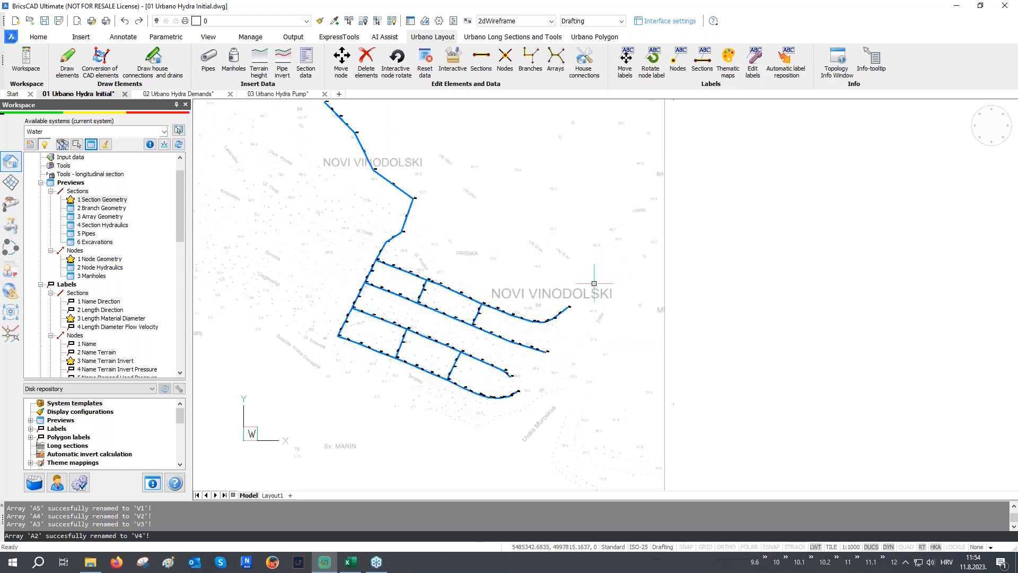
# - Start drawing longitudinal sections with the definition 1 Water 1000/100 cm, and load the whole active system as arrays
pyautogui.scroll(2, 497, 245)
pyautogui.moveTo(496, 249); pyautogui.dragTo(493, 283, button='middle')
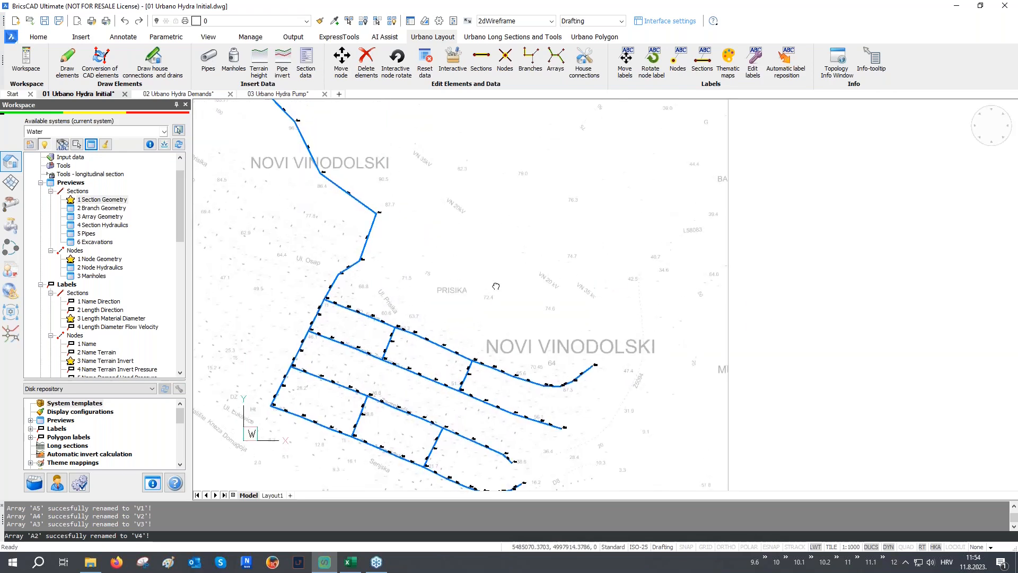
pyautogui.scroll(-4, 129, 245)
pyautogui.scroll(-3, 128, 255)
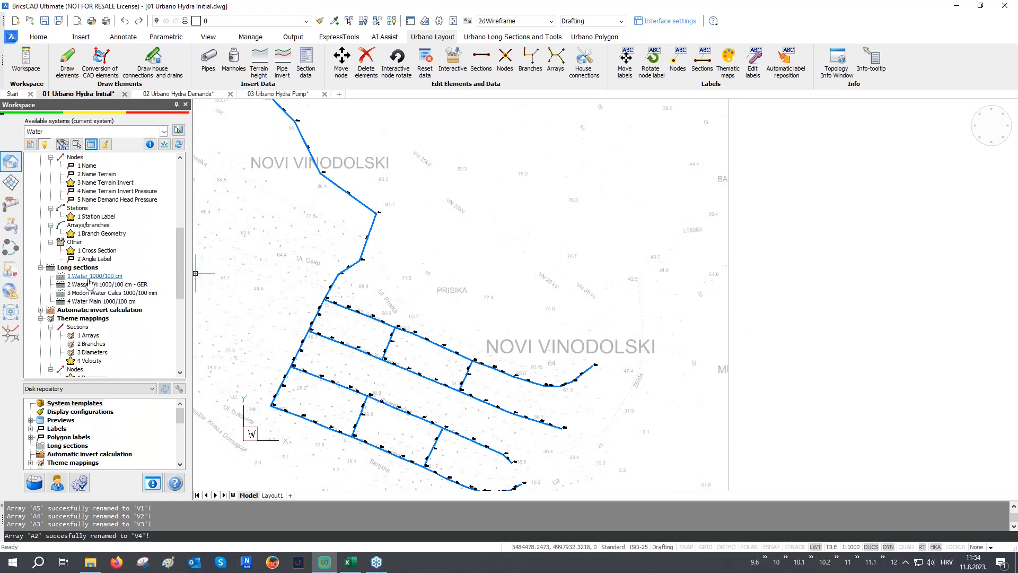
pyautogui.click(90, 279)
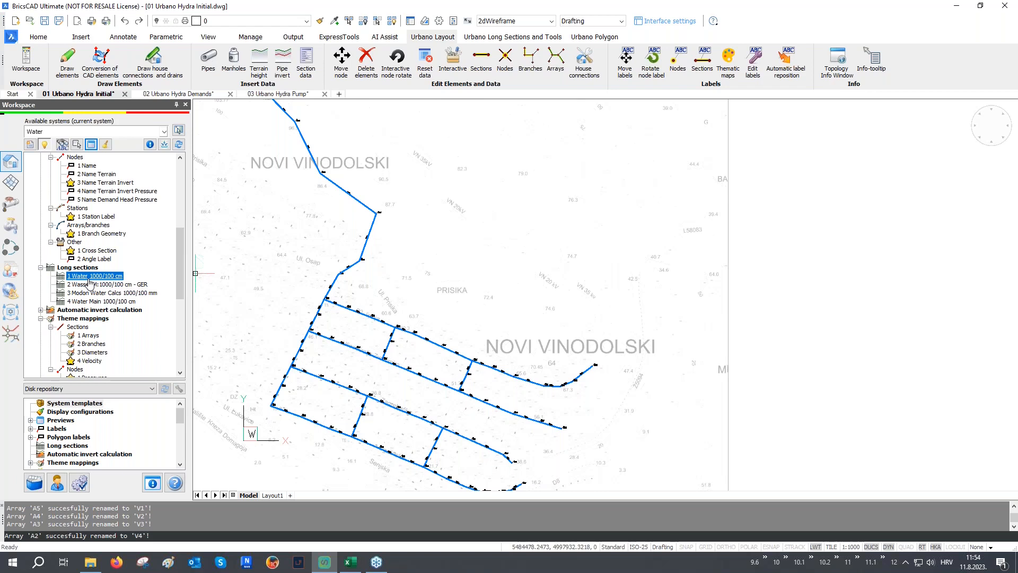
pyautogui.doubleClick(89, 278)
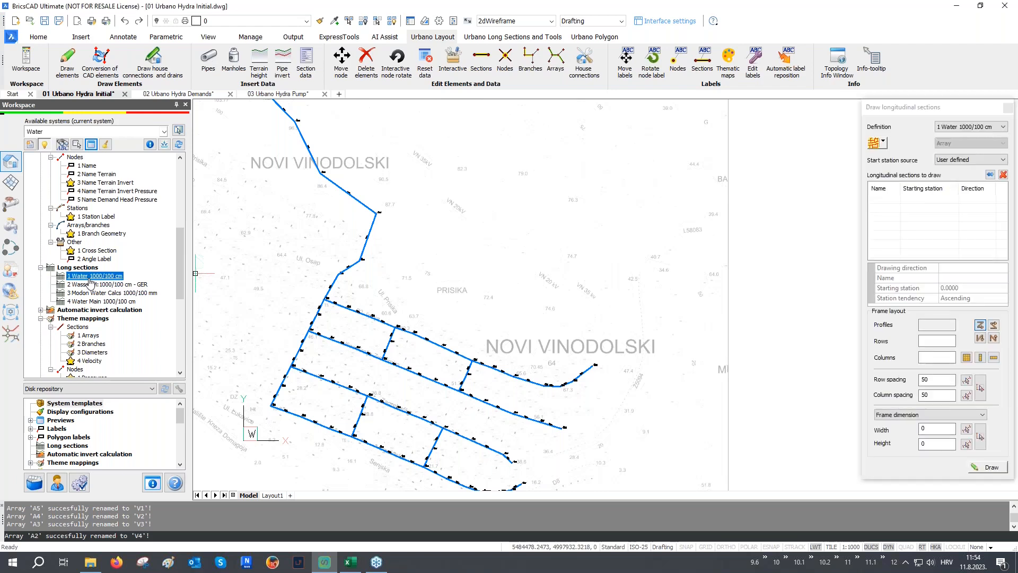
pyautogui.click(883, 142)
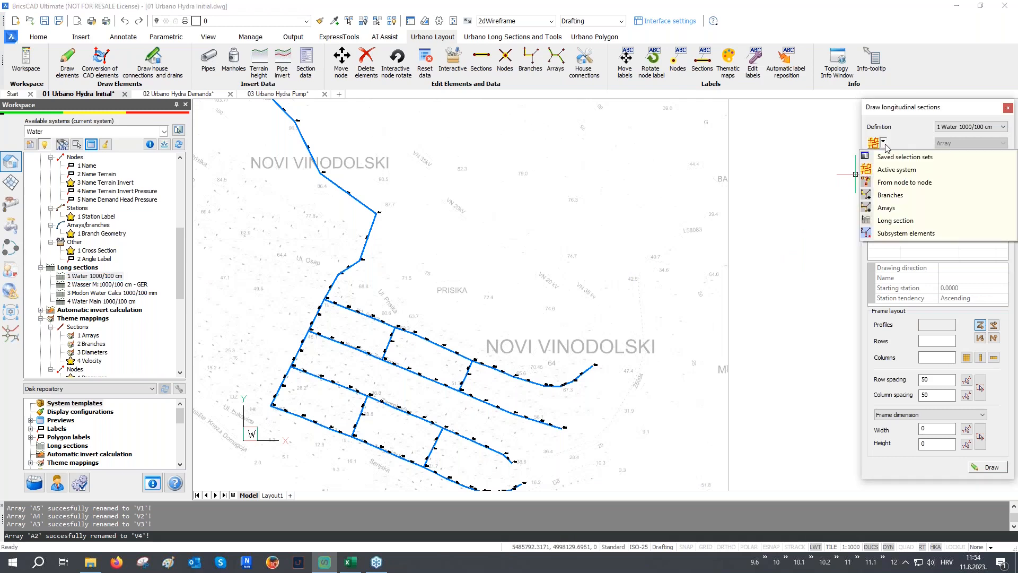
pyautogui.click(891, 171)
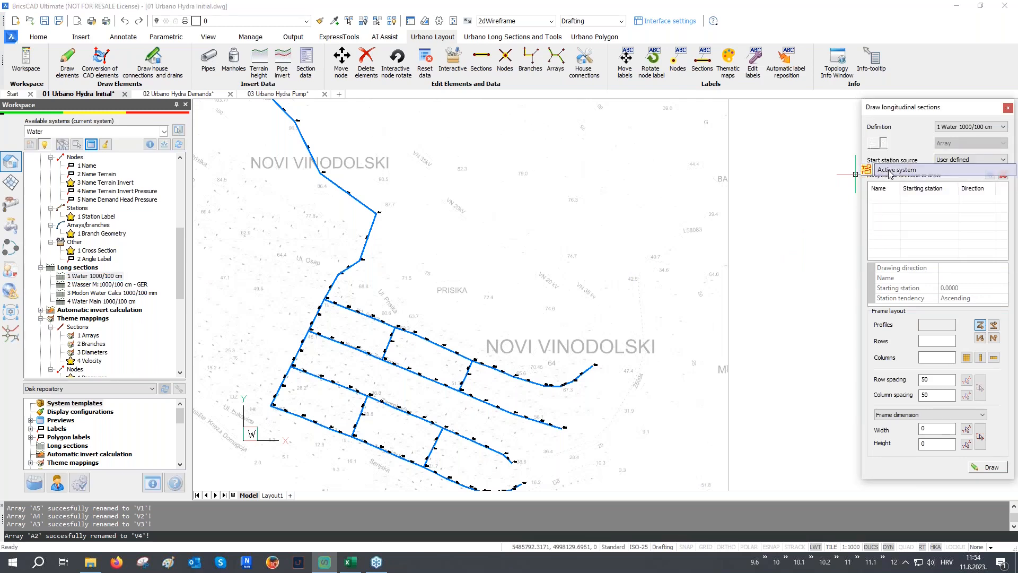
pyautogui.click(953, 145)
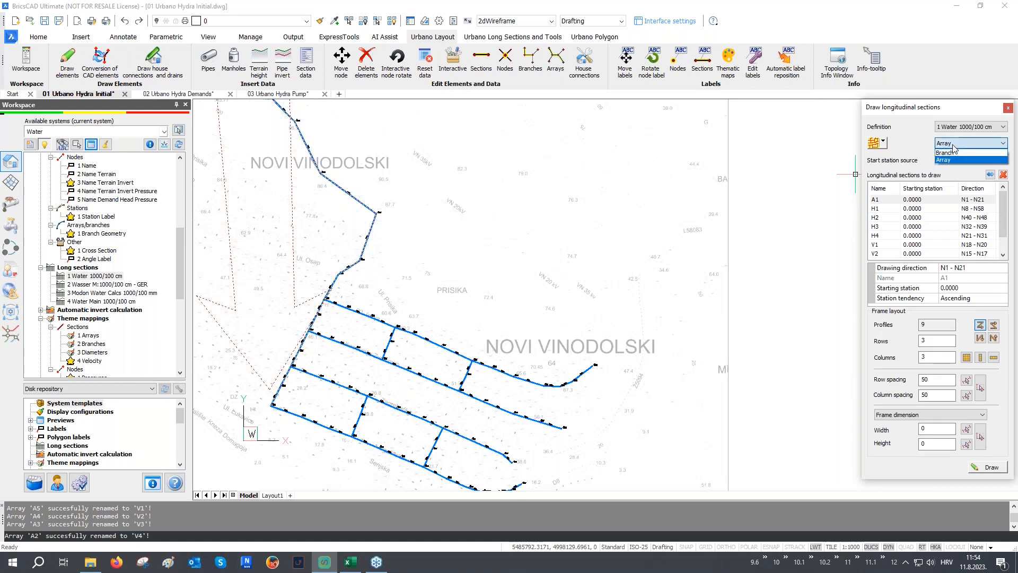
pyautogui.click(953, 147)
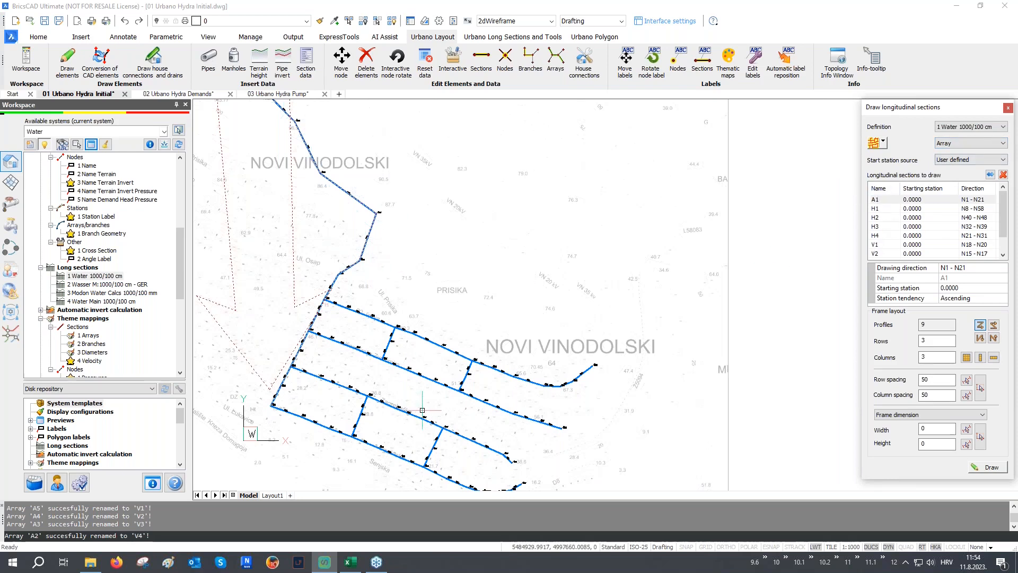
# - Lay out the array profiles in 5 rows and 2 columns, and draw them just east of the map's edge
pyautogui.moveTo(933, 341)
pyautogui.mouseDown()
pyautogui.moveTo(905, 343)
pyautogui.moveTo(888, 362)
pyautogui.mouseUp()
pyautogui.click(987, 467)
pyautogui.moveTo(718, 441); pyautogui.dragTo(517, 377, button='middle')
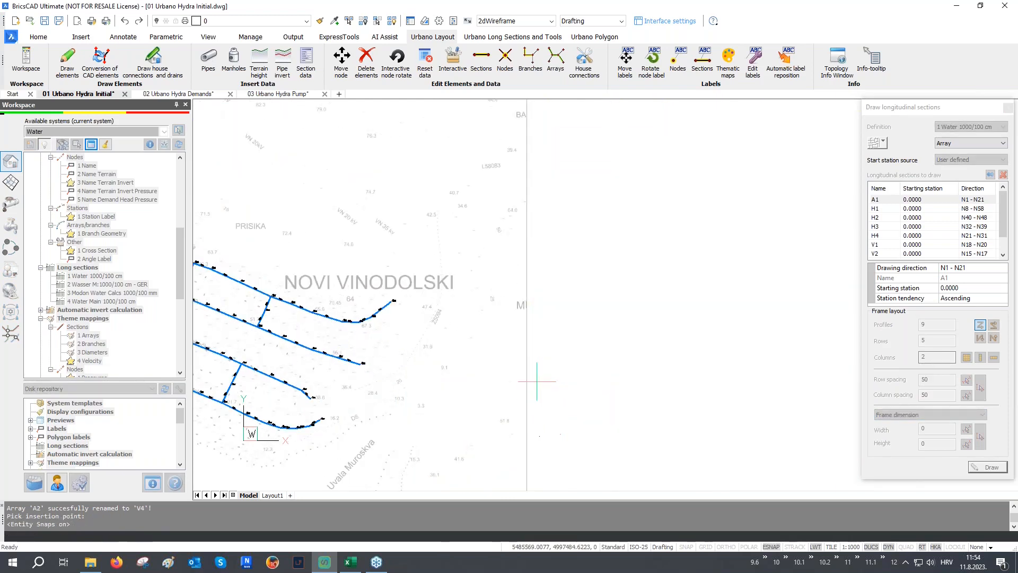
pyautogui.click(539, 435)
pyautogui.scroll(-2, 640, 357)
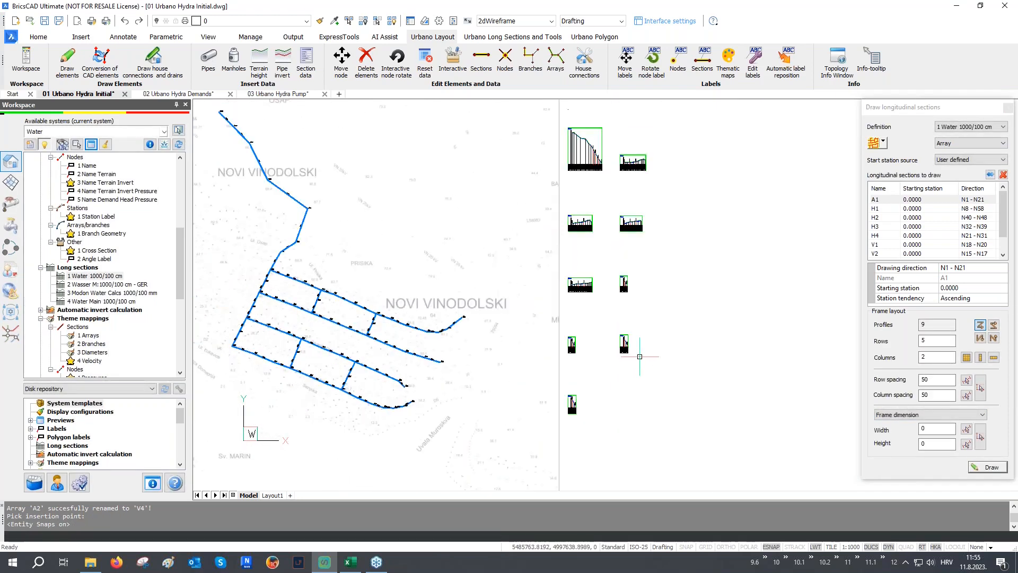
pyautogui.moveTo(601, 298); pyautogui.dragTo(688, 321, button='middle')
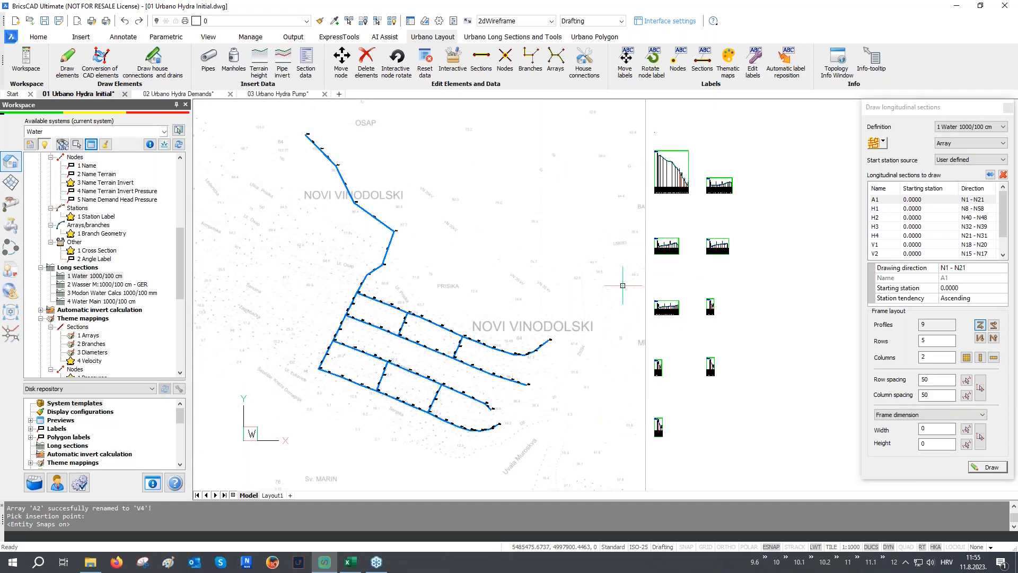
pyautogui.press('F3')
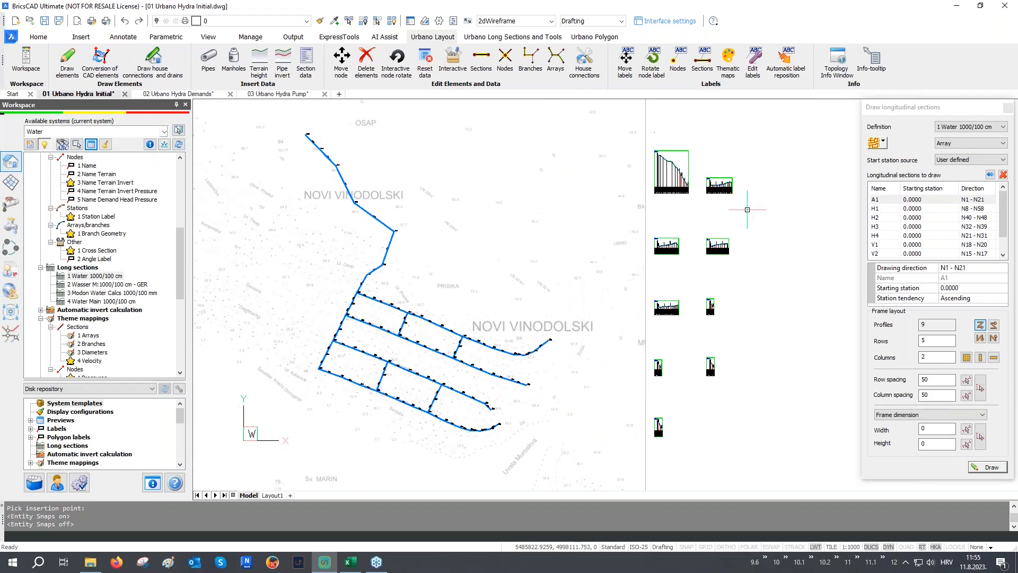
# - Select a node-to-node route from tank node N1 via N21 to N31 at the eastern end of the southernmost street
pyautogui.click(883, 142)
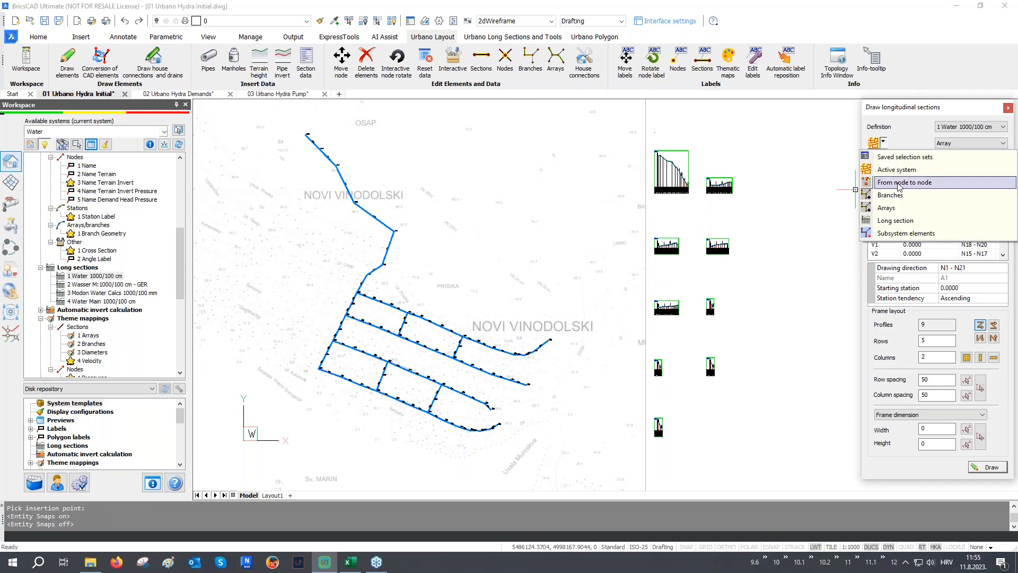
pyautogui.click(900, 183)
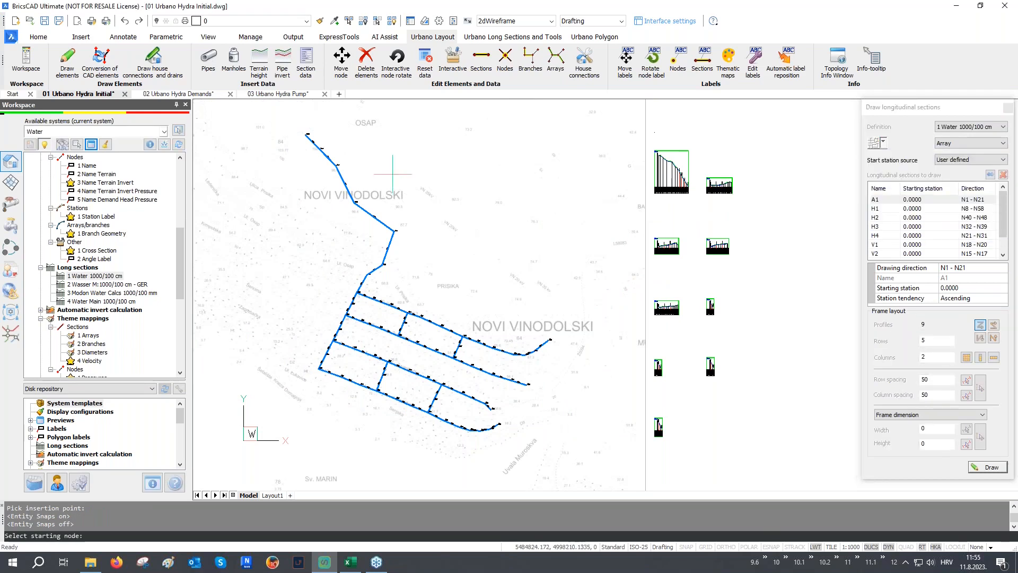
pyautogui.moveTo(390, 170); pyautogui.dragTo(414, 212, button='middle')
pyautogui.press('F3')
pyautogui.click(333, 175)
pyautogui.scroll(3, 329, 178)
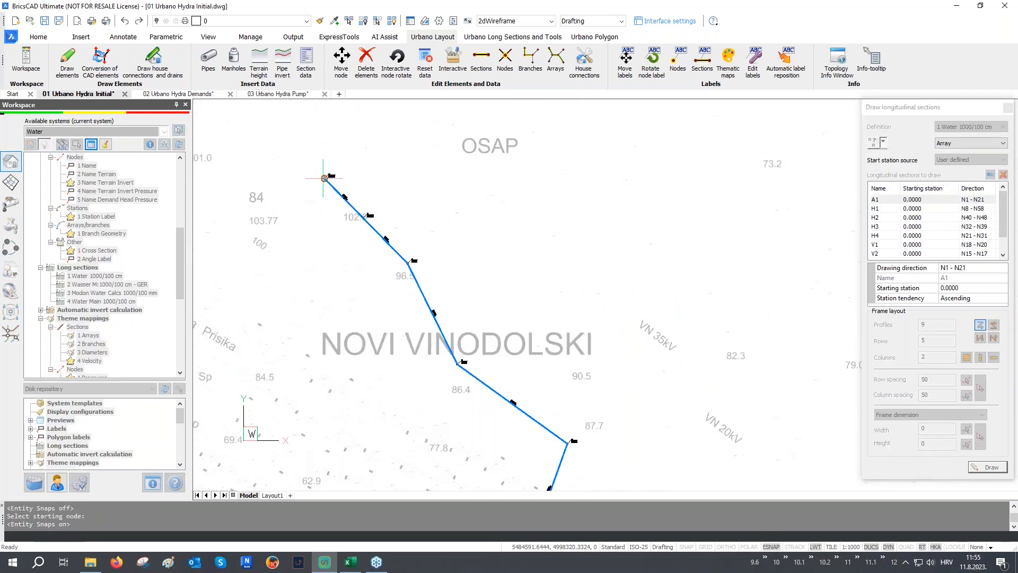
pyautogui.scroll(-4, 326, 177)
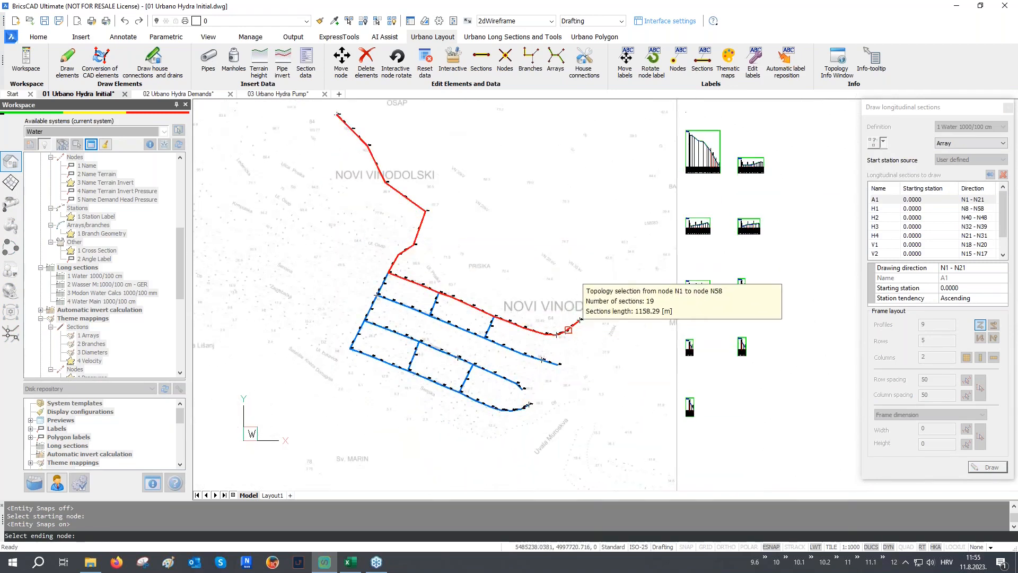
pyautogui.scroll(2, 345, 340)
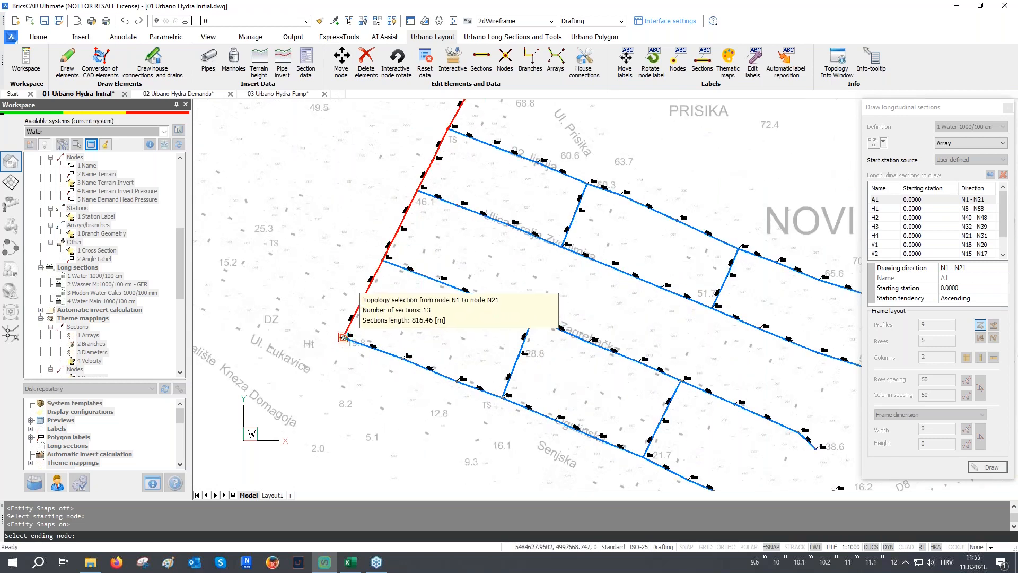
pyautogui.scroll(-2, 345, 336)
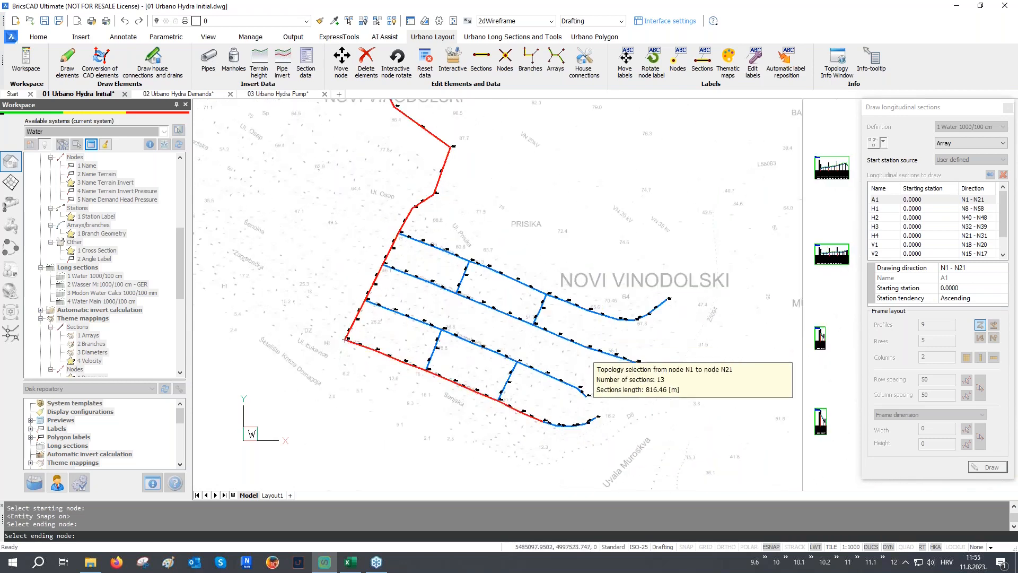
pyautogui.click(609, 419)
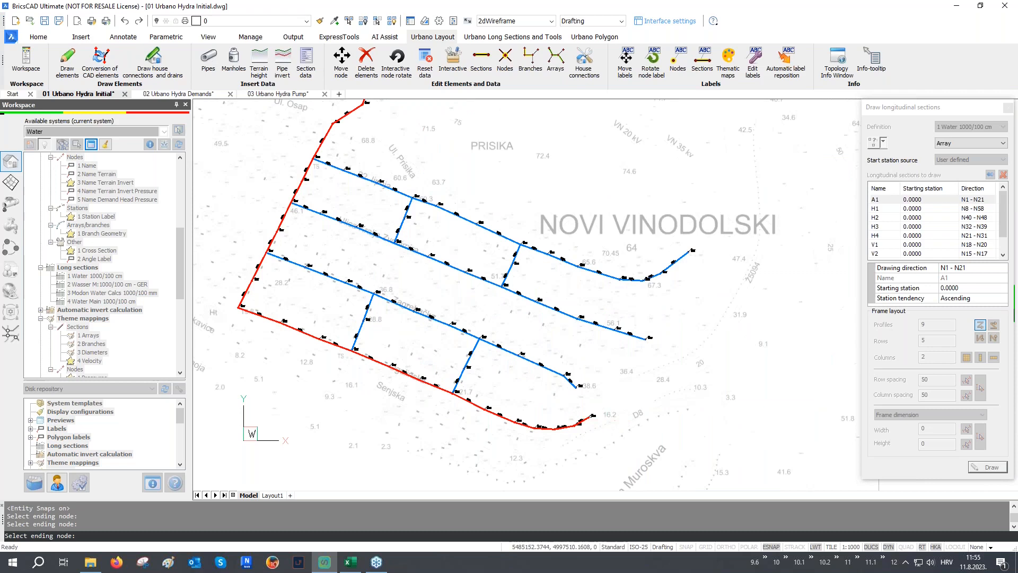
pyautogui.rightClick(606, 419)
# - Draw the N1 - N31 longitudinal section directly above the A1 profile, and close the longitudinal section drawing dialog
pyautogui.click(984, 467)
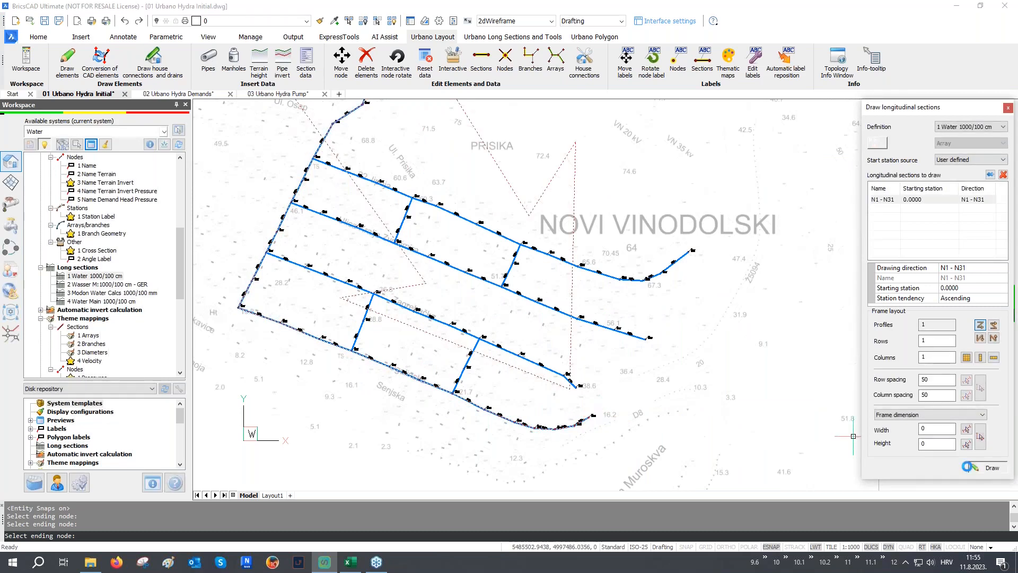
pyautogui.scroll(-3, 591, 444)
pyautogui.moveTo(748, 167); pyautogui.dragTo(503, 303, button='middle')
pyautogui.scroll(3, 509, 277)
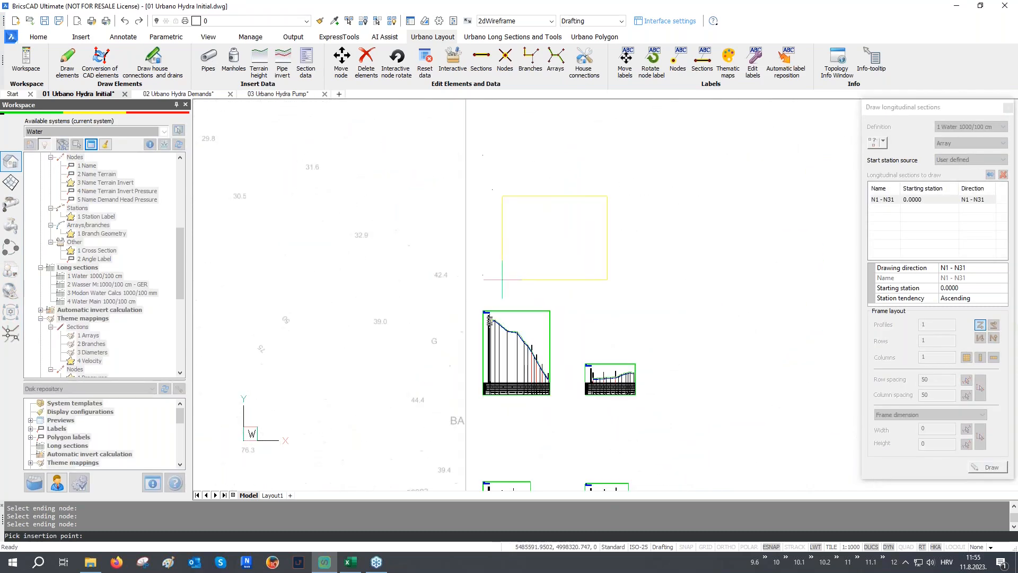
pyautogui.click(483, 275)
pyautogui.press('F3')
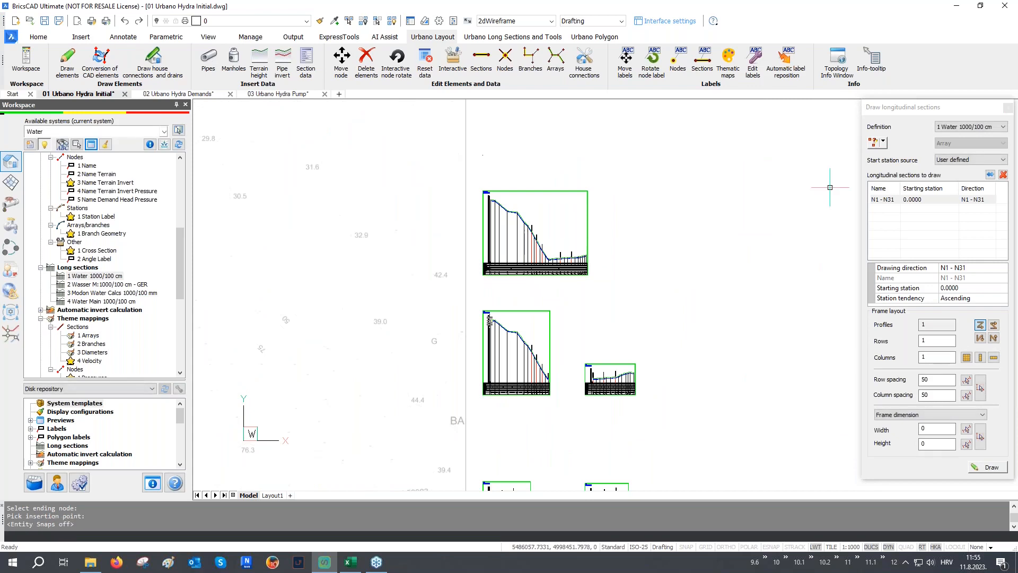
pyautogui.click(1008, 109)
# - Examine the N1 - N31 longitudinal section, including its data table, pipe profile, title and scale
pyautogui.scroll(6, 522, 223)
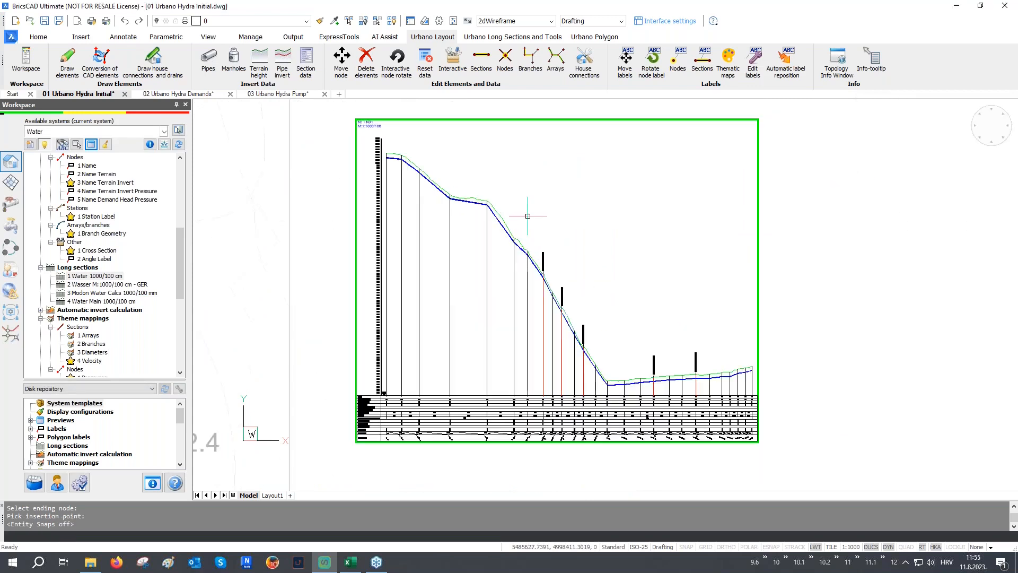
pyautogui.scroll(4, 366, 471)
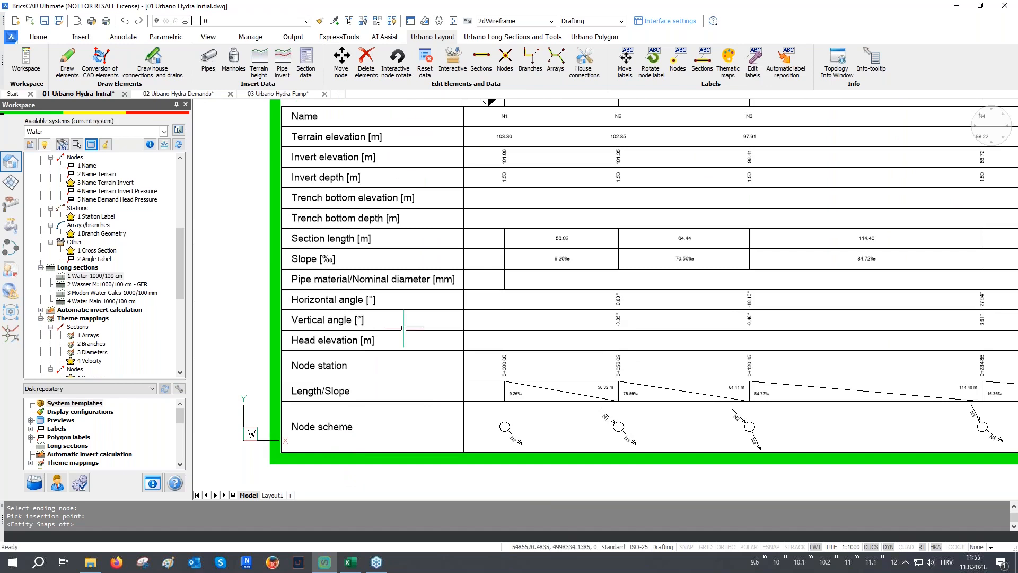
pyautogui.scroll(-4, 339, 469)
pyautogui.scroll(4, 559, 221)
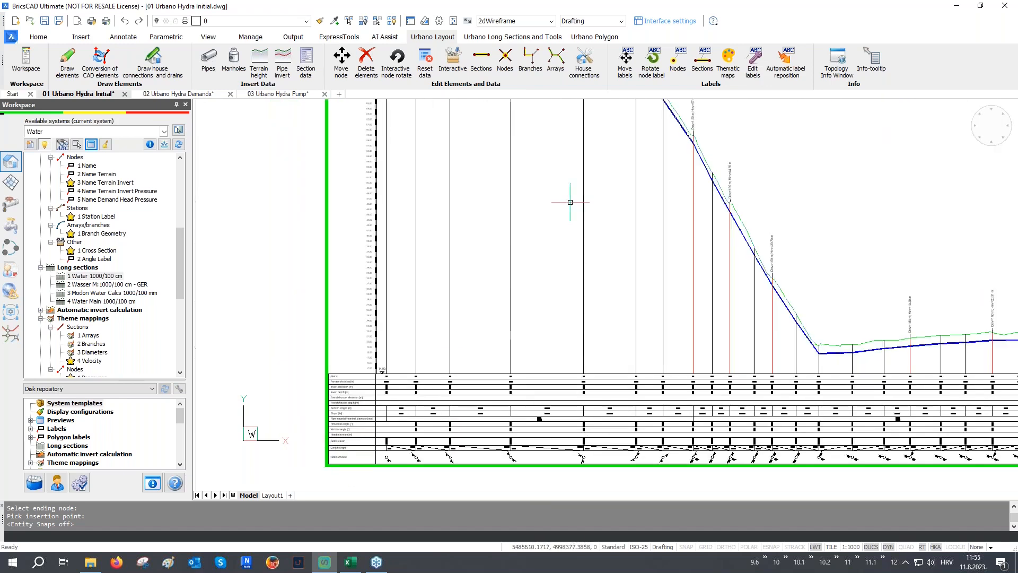
pyautogui.scroll(-4, 529, 172)
pyautogui.scroll(3, 389, 154)
pyautogui.moveTo(389, 153); pyautogui.dragTo(386, 178, button='middle')
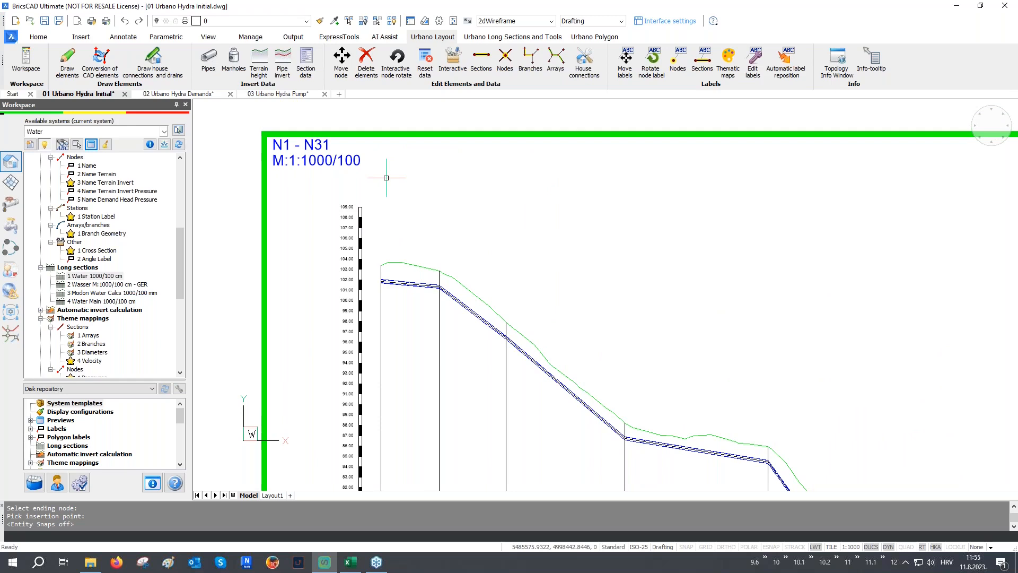
# - Open the profile configuration of the drawn N1 - N31 longitudinal section for editing
pyautogui.click(512, 38)
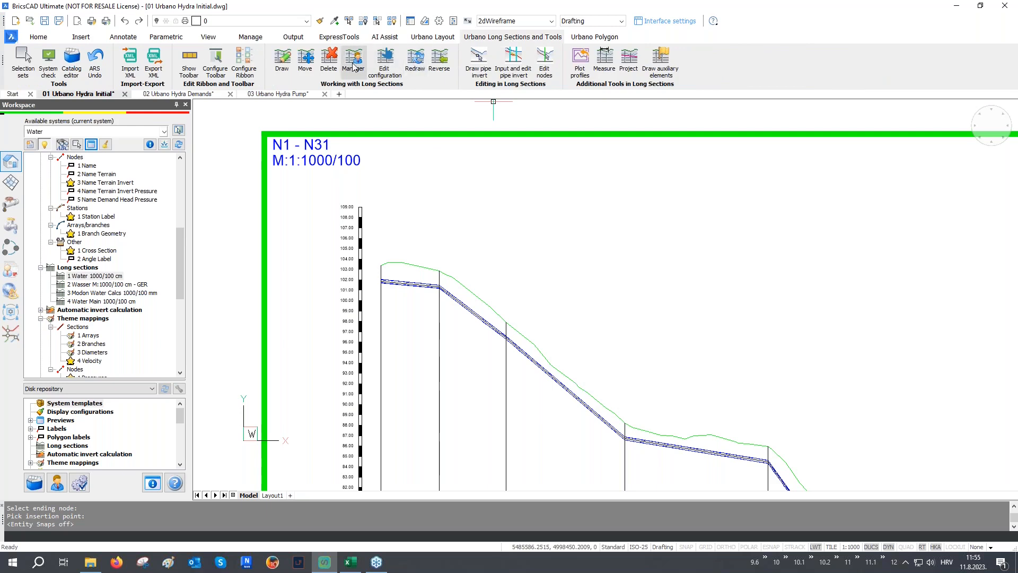
pyautogui.rightClick(98, 280)
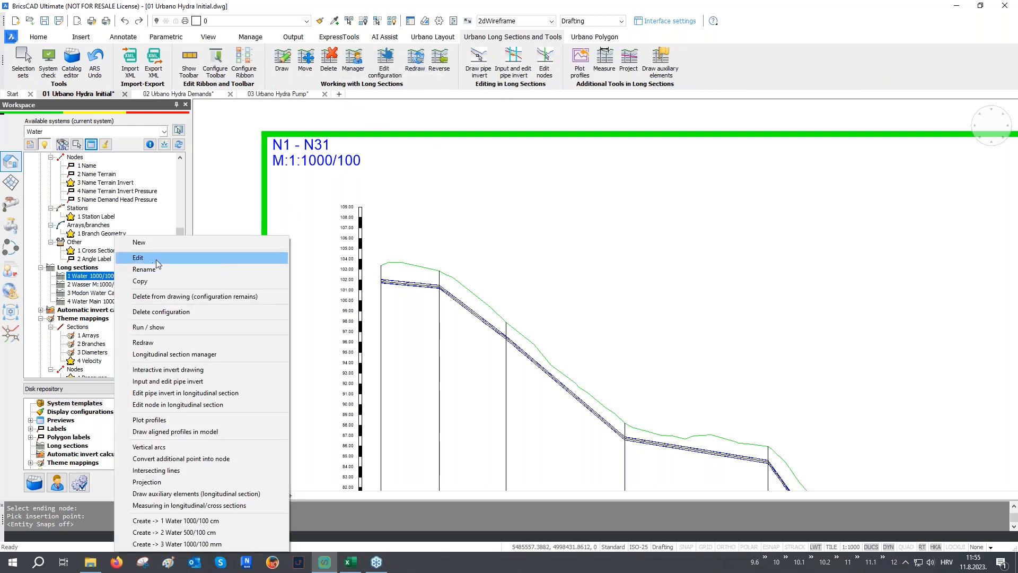
pyautogui.click(390, 70)
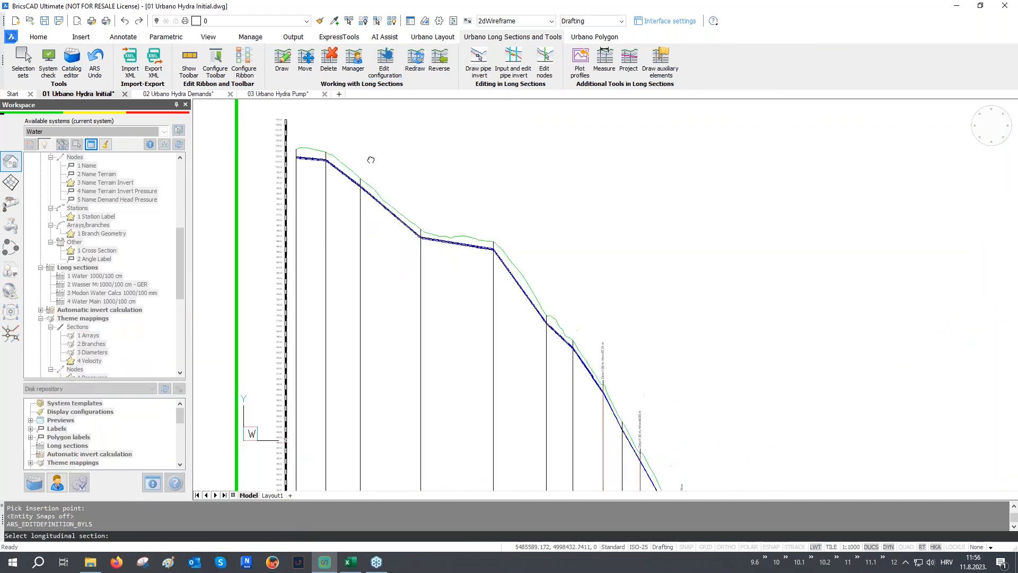
pyautogui.click(367, 194)
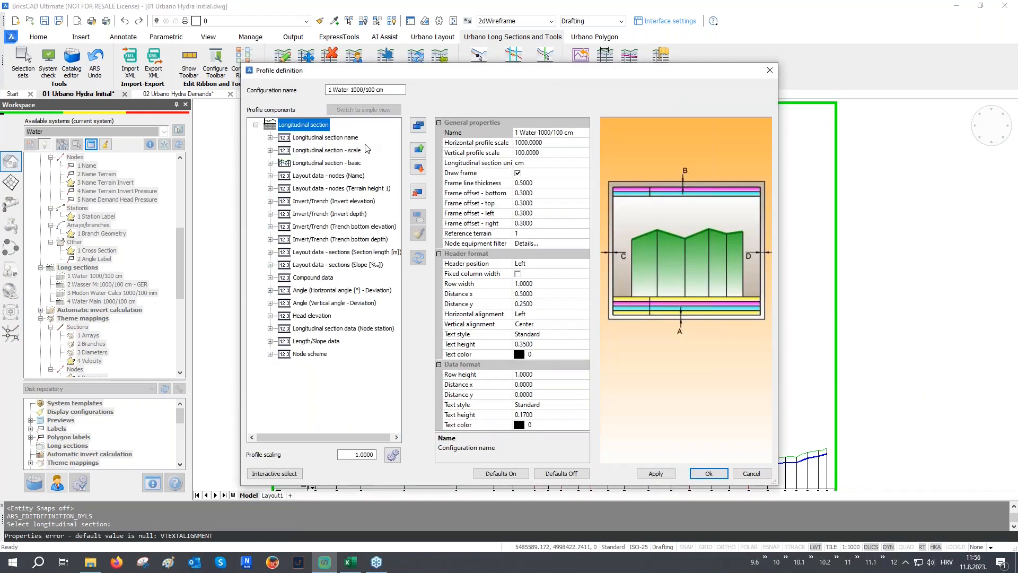
# - Pick the terrain line in the drawn profile and set the colour of terrain 1 to index 32, applying it to the section
pyautogui.click(274, 474)
pyautogui.scroll(6, 515, 280)
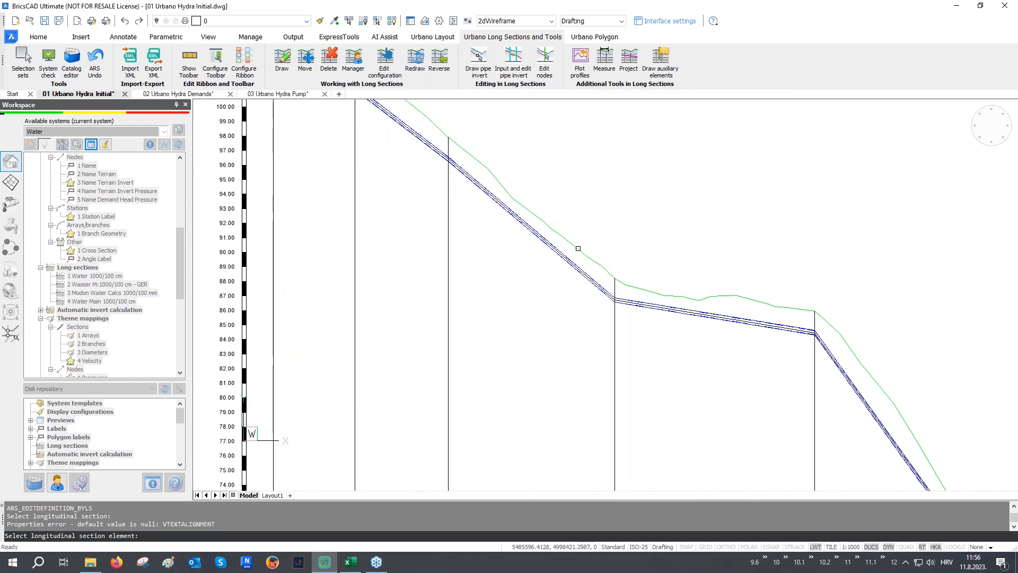
pyautogui.click(578, 248)
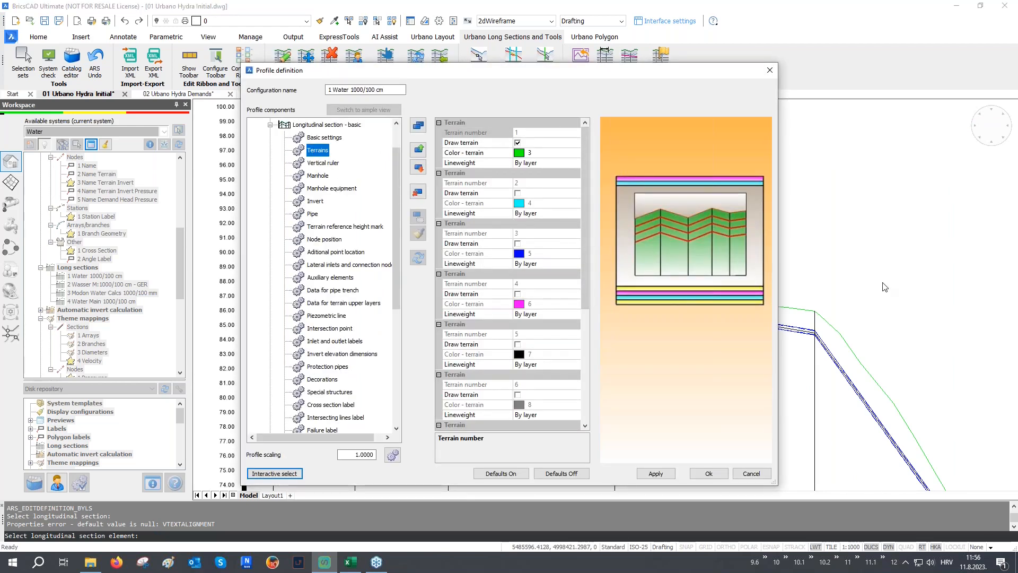
pyautogui.click(525, 155)
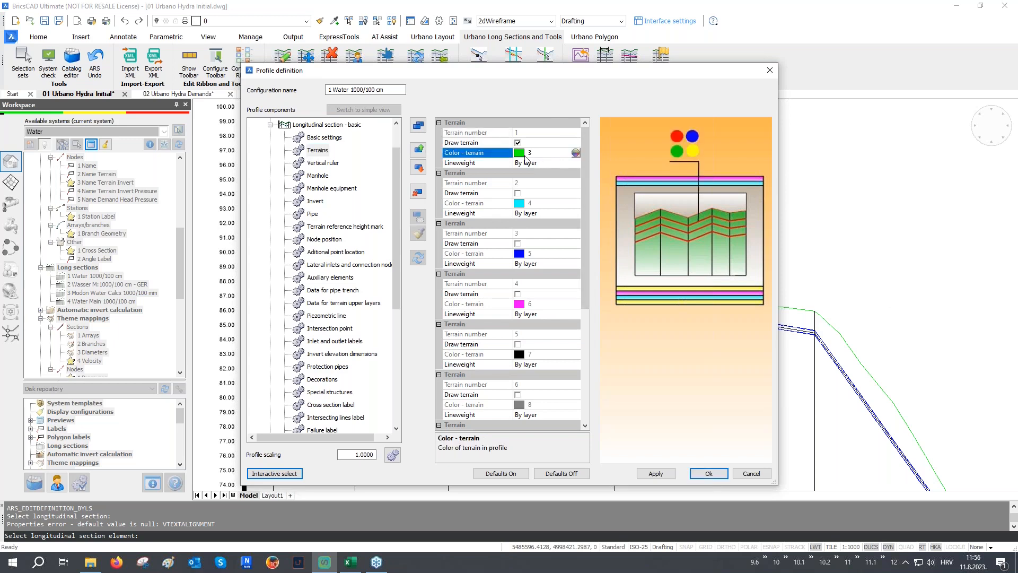
pyautogui.click(576, 153)
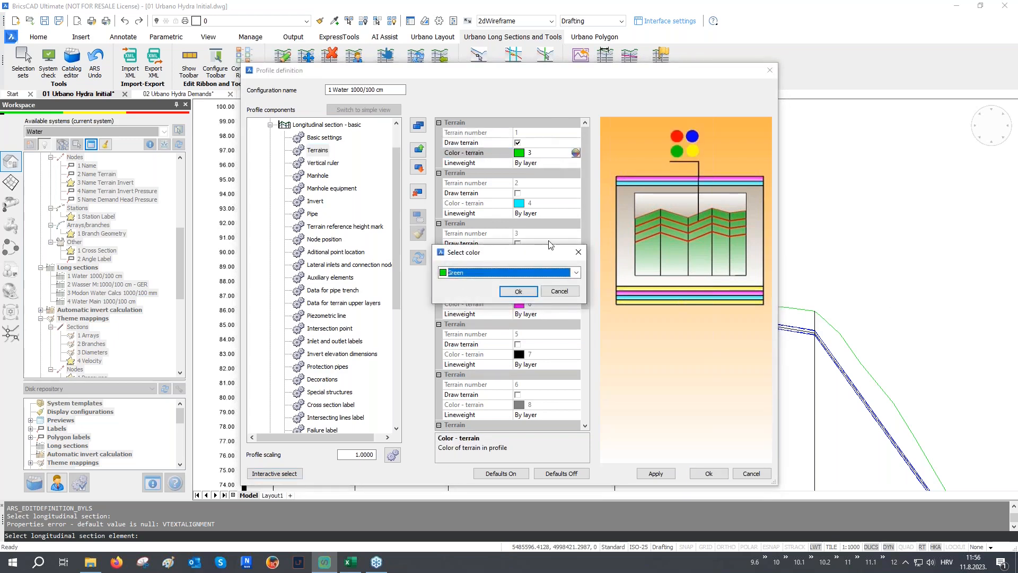
pyautogui.click(576, 273)
pyautogui.click(484, 366)
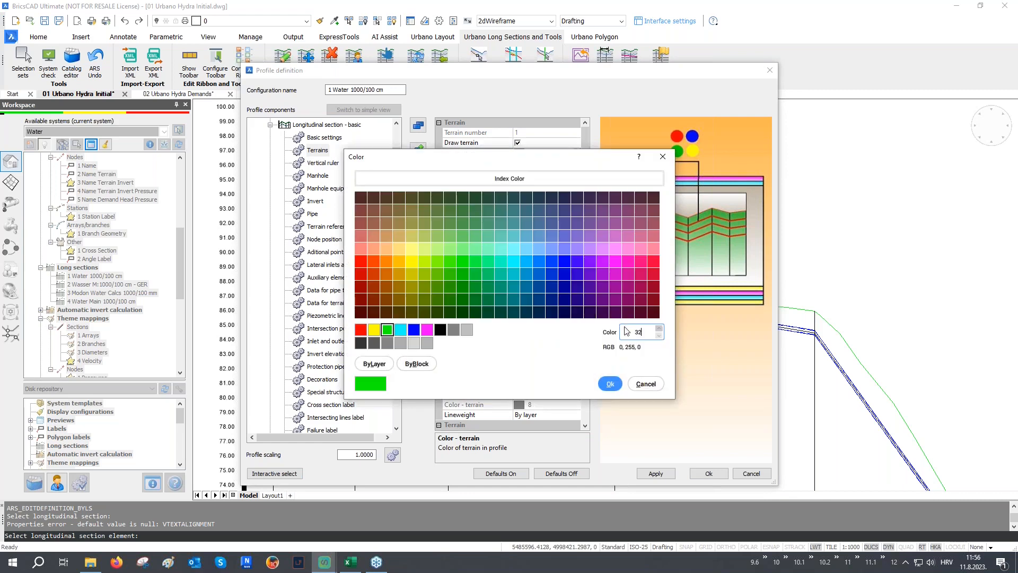
pyautogui.click(615, 380)
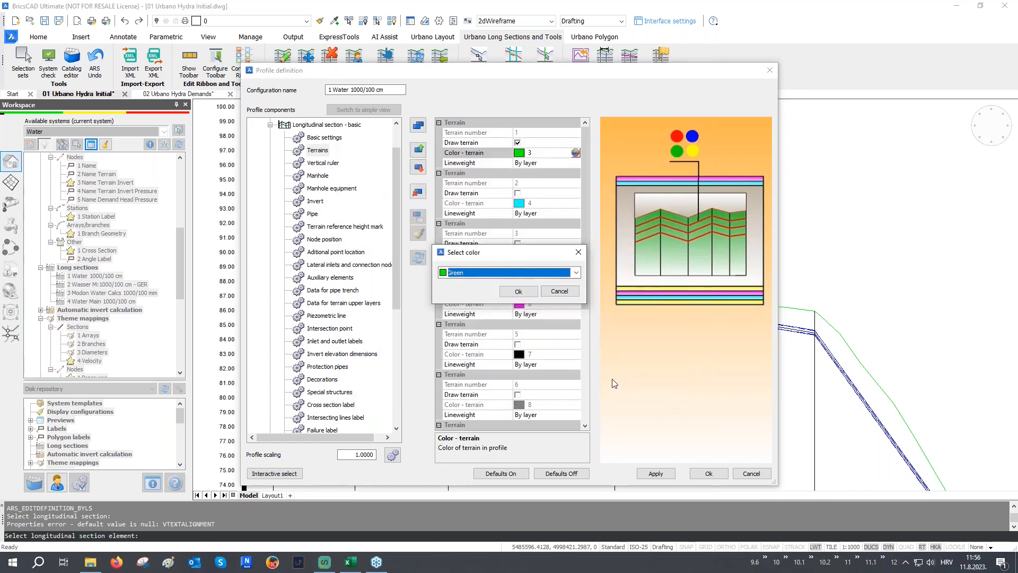
pyautogui.click(519, 292)
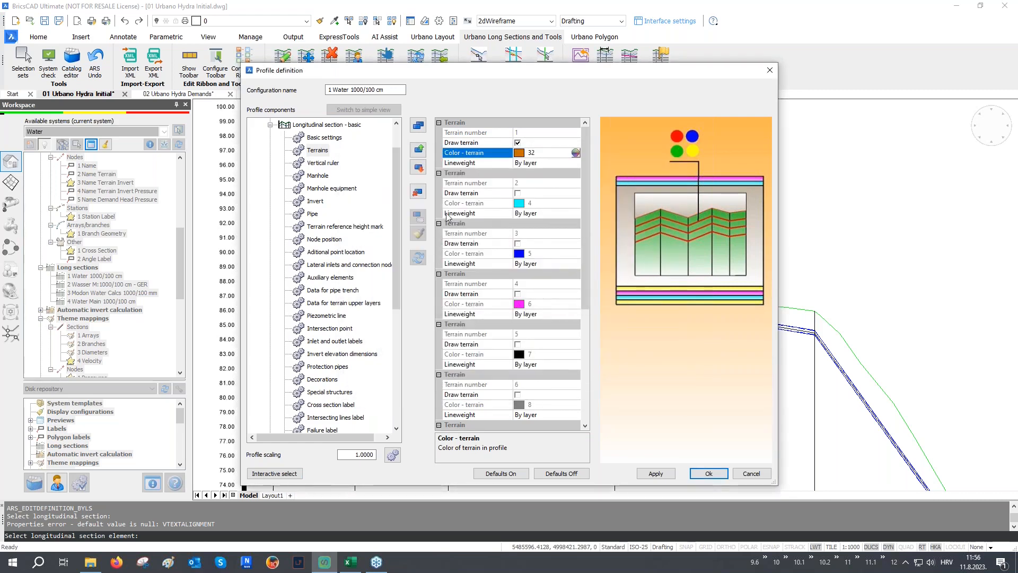
pyautogui.click(656, 473)
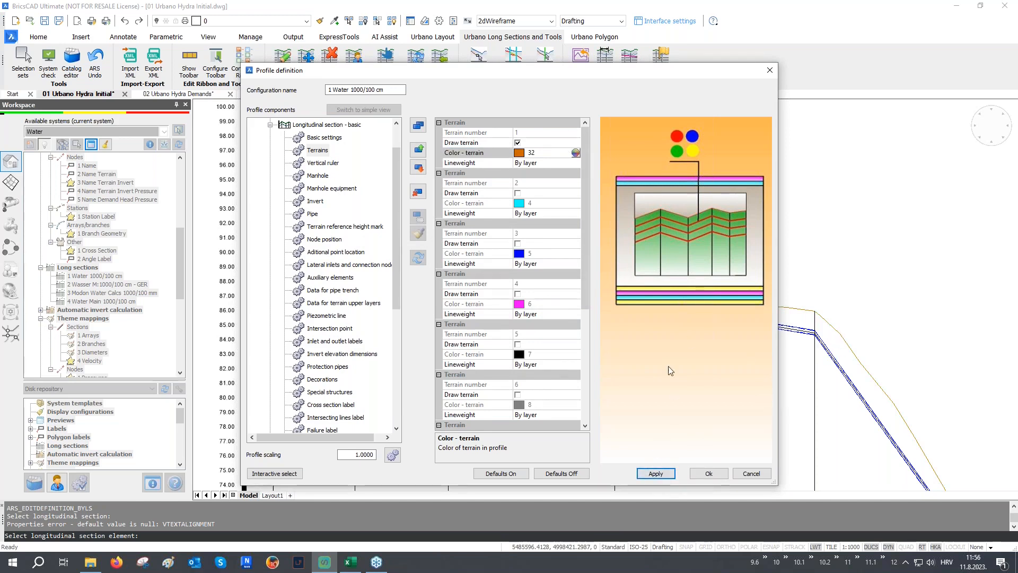
# - Pick the pipe in the drawn profile, set its invisible part line type to Continuous, and accept the profile definition
pyautogui.click(274, 473)
pyautogui.scroll(3, 690, 315)
pyautogui.click(690, 314)
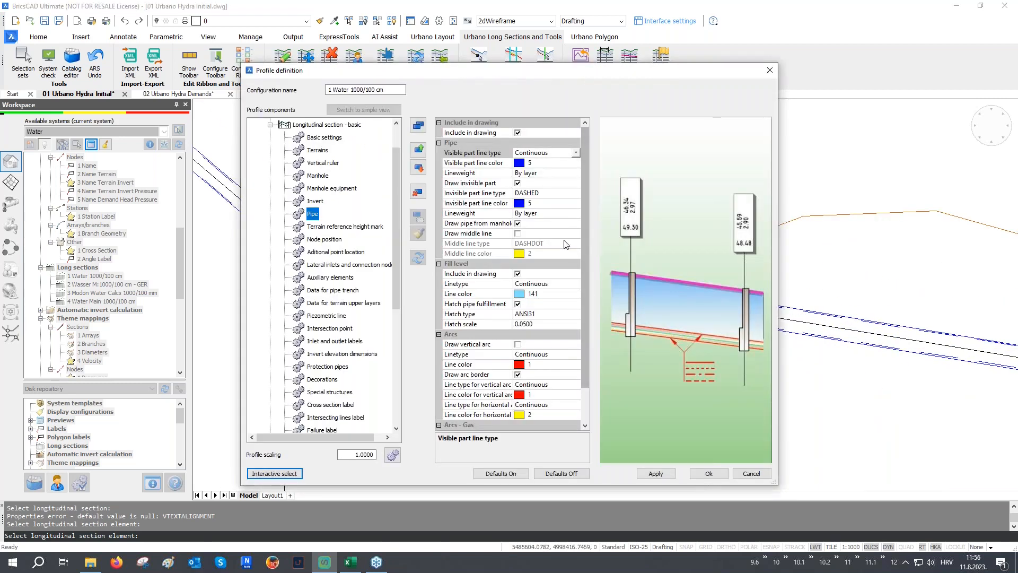
pyautogui.click(466, 193)
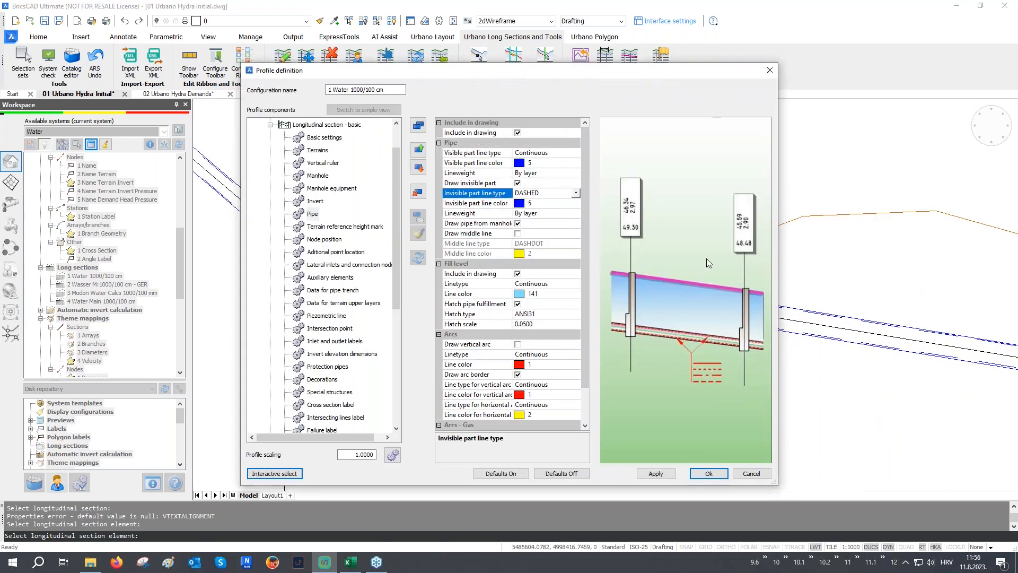
pyautogui.click(532, 194)
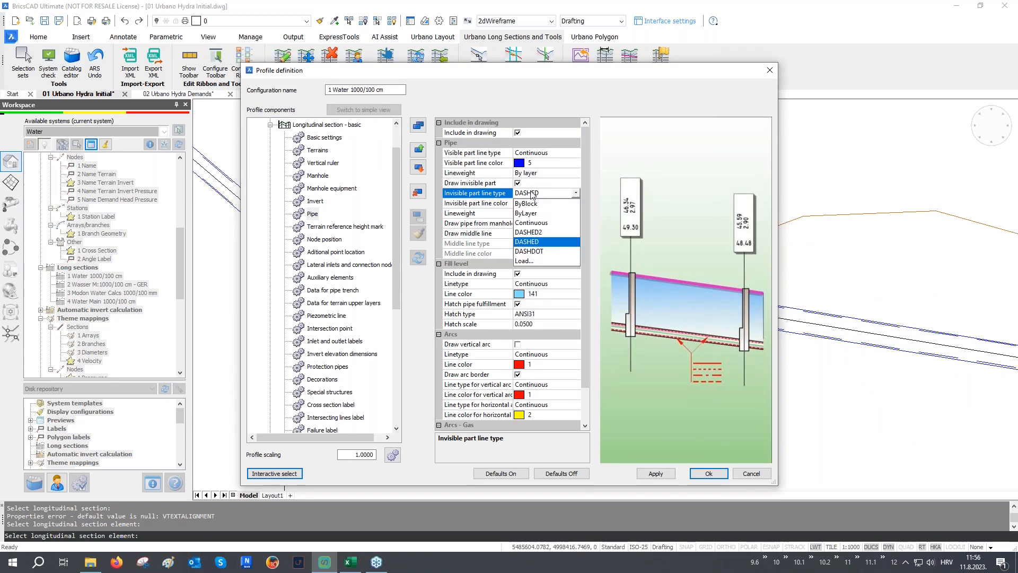
pyautogui.click(537, 223)
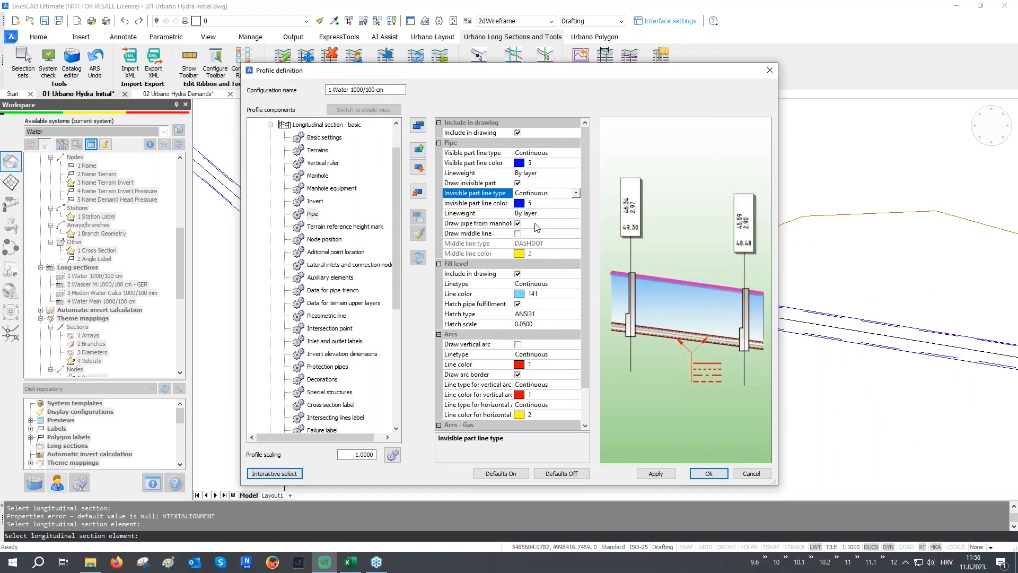
pyautogui.click(705, 473)
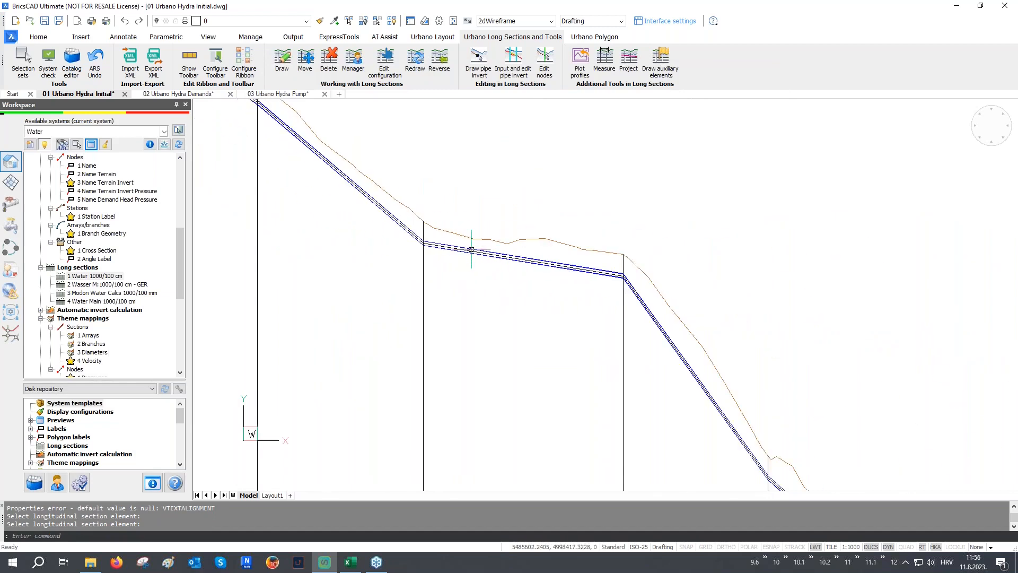
# - Open the longitudinal section manager and select the N1 - N31 section by picking it in the drawing
pyautogui.scroll(-3, 477, 259)
pyautogui.moveTo(546, 315); pyautogui.dragTo(447, 286, button='middle')
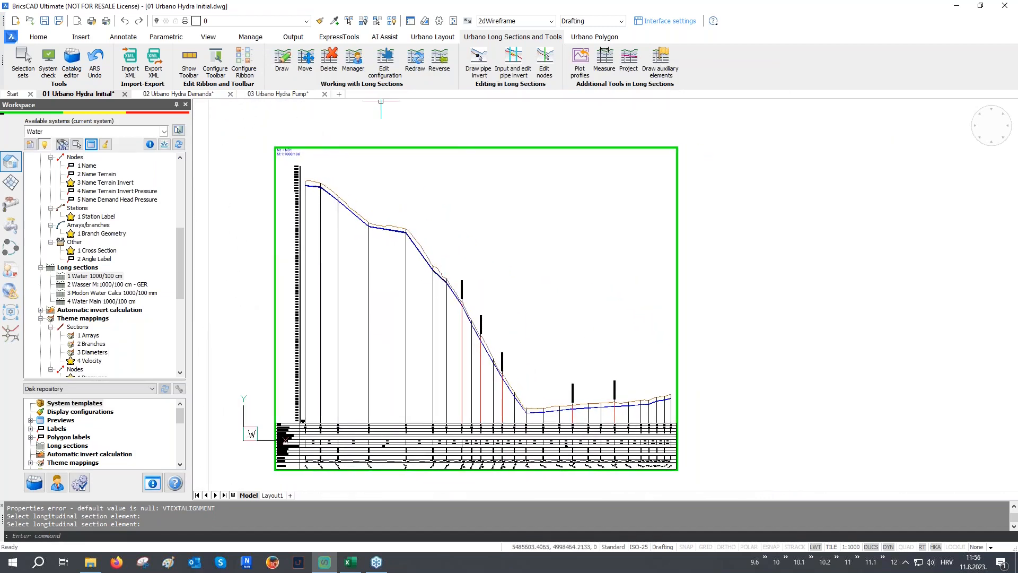
pyautogui.click(355, 63)
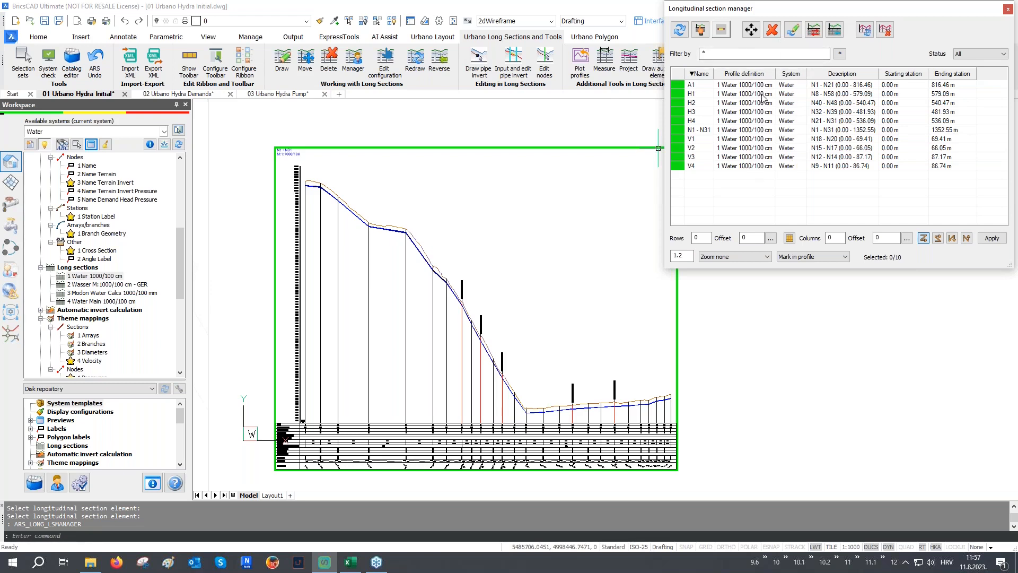
pyautogui.click(704, 33)
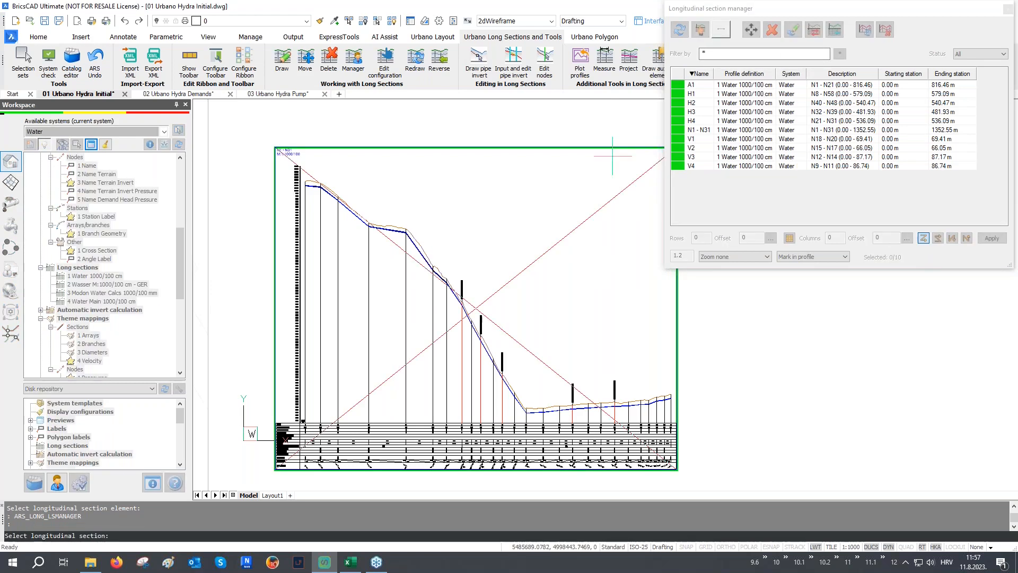
pyautogui.click(564, 214)
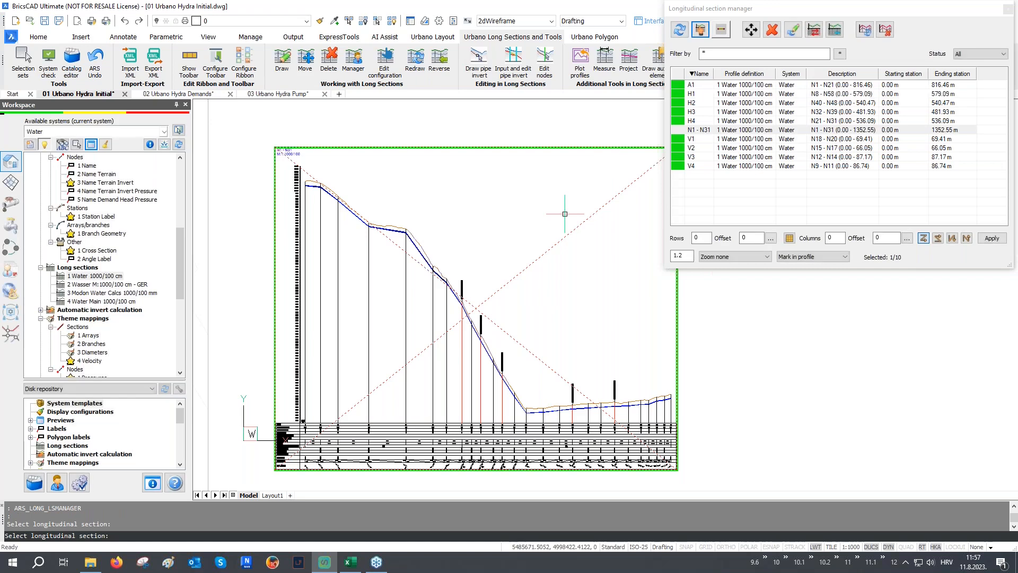
# - Switch the N1 - N31 section to the profile definition 2 Wasser M:1000/100 cm - GER
pyautogui.click(814, 29)
pyautogui.click(800, 106)
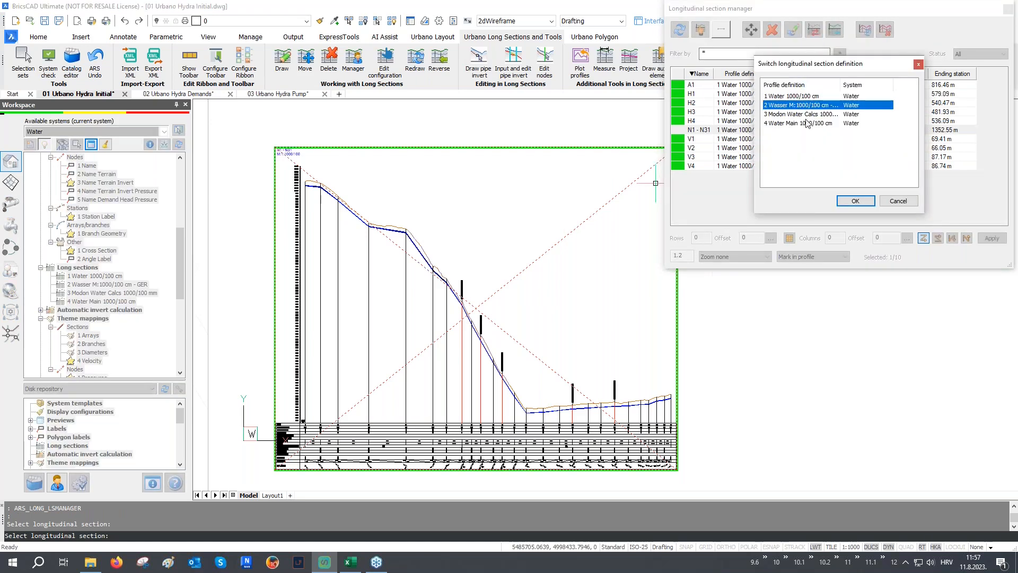
pyautogui.click(854, 201)
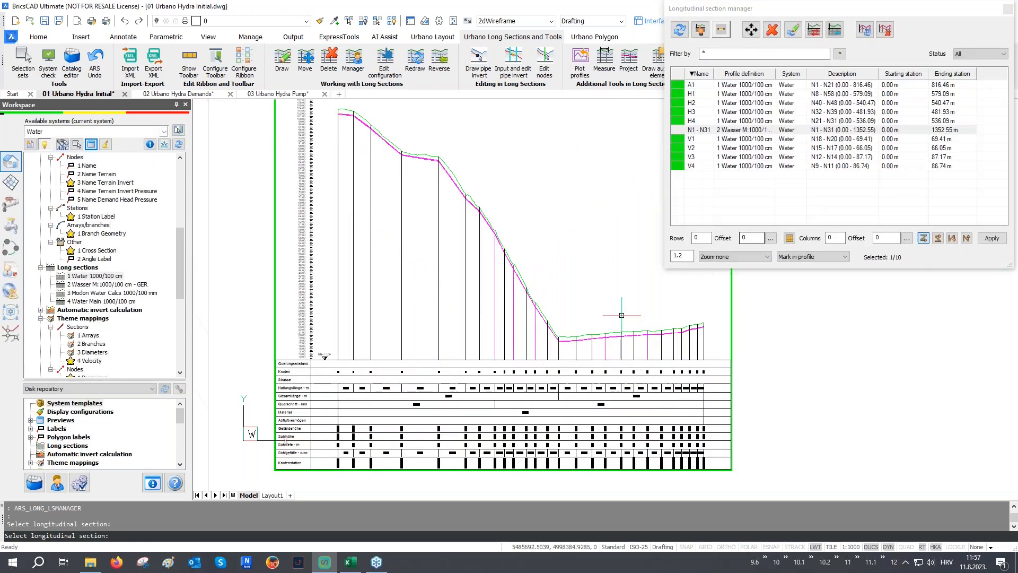
# - Examine the German-labelled N1 - N31 section, including its data table rows, node scheme, title and pipe profile
pyautogui.scroll(4, 273, 462)
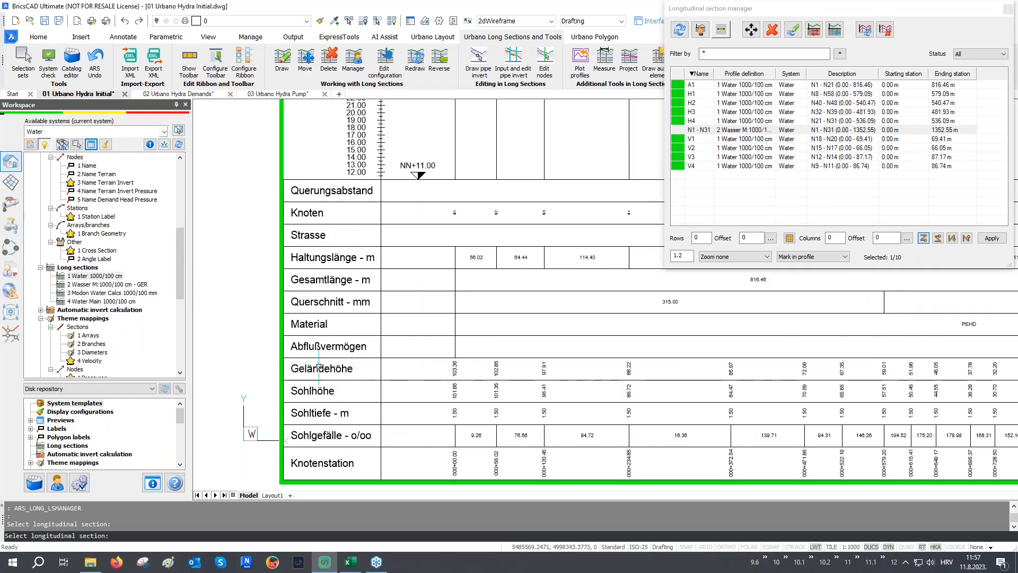
pyautogui.scroll(-3, 335, 426)
pyautogui.moveTo(375, 232); pyautogui.dragTo(377, 380, button='middle')
pyautogui.scroll(3, 343, 203)
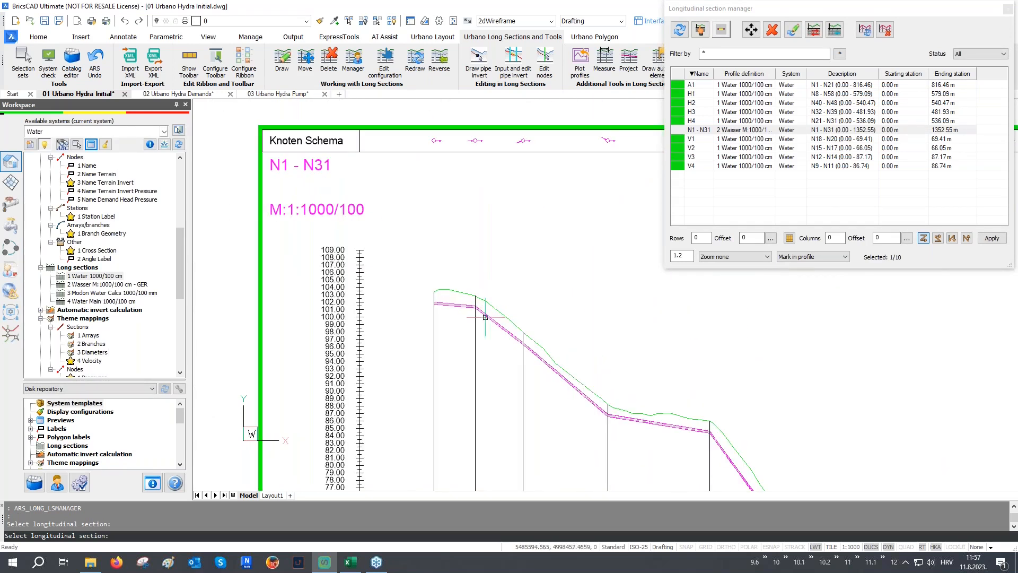
pyautogui.scroll(2, 495, 329)
pyautogui.scroll(-3, 400, 221)
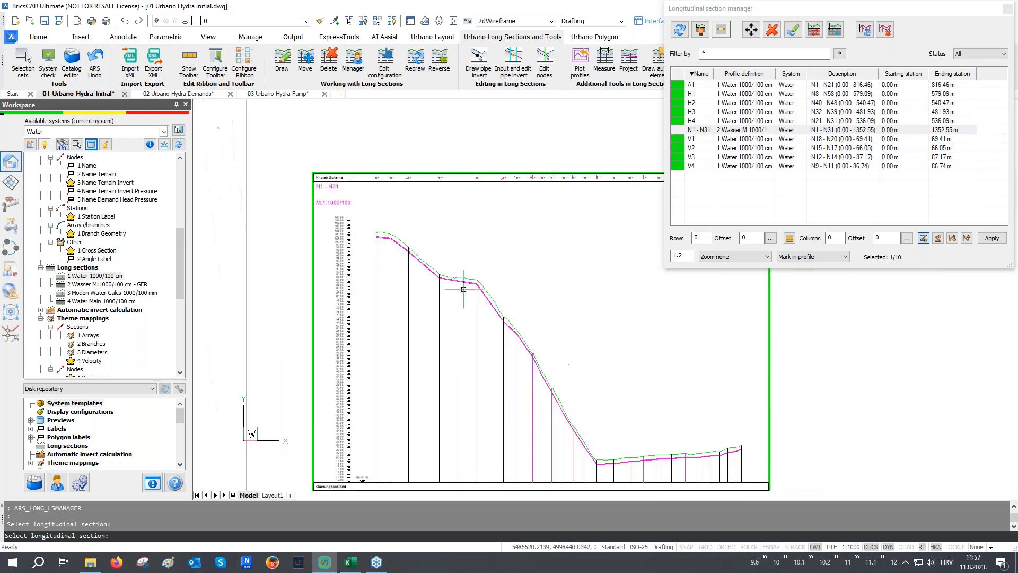
pyautogui.moveTo(451, 272)
pyautogui.mouseDown(button='middle')
pyautogui.moveTo(431, 253)
pyautogui.moveTo(434, 196)
pyautogui.mouseUp(button='middle')
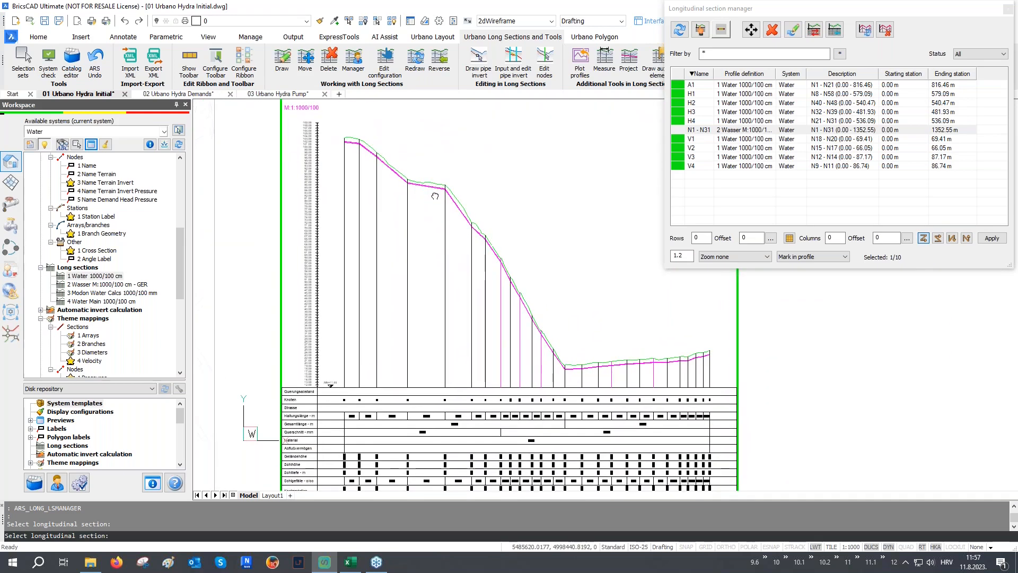
# - Switch the N1 - N31 section to the profile definition 3 Modon Water Calcs 1000/100 mm
pyautogui.click(814, 30)
pyautogui.click(800, 114)
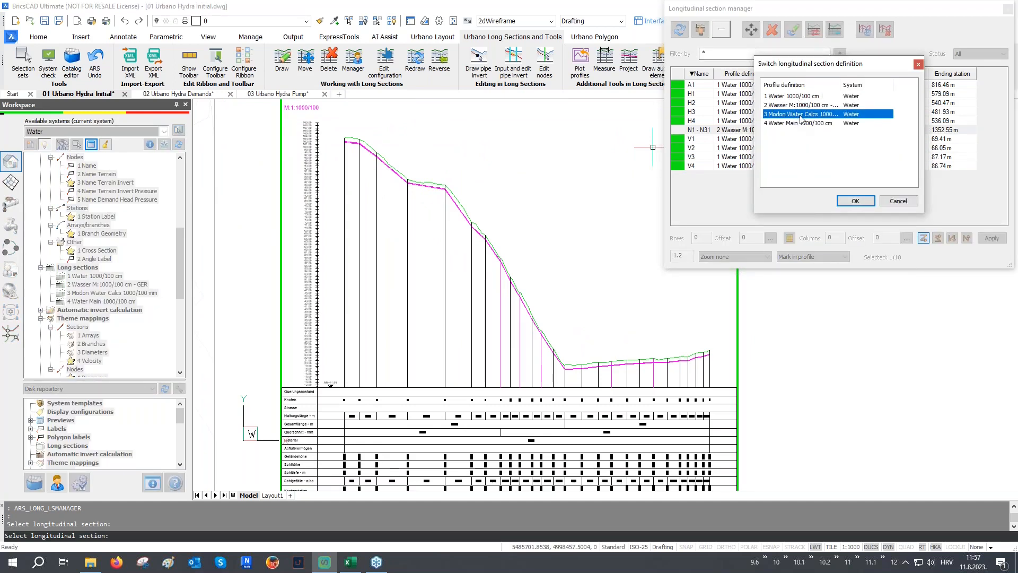
pyautogui.click(855, 201)
# - Examine the Modon-style N1 - N31 section, comparing its size with the neighbouring profiles and reading its data table and pipe profile
pyautogui.scroll(-7, 428, 300)
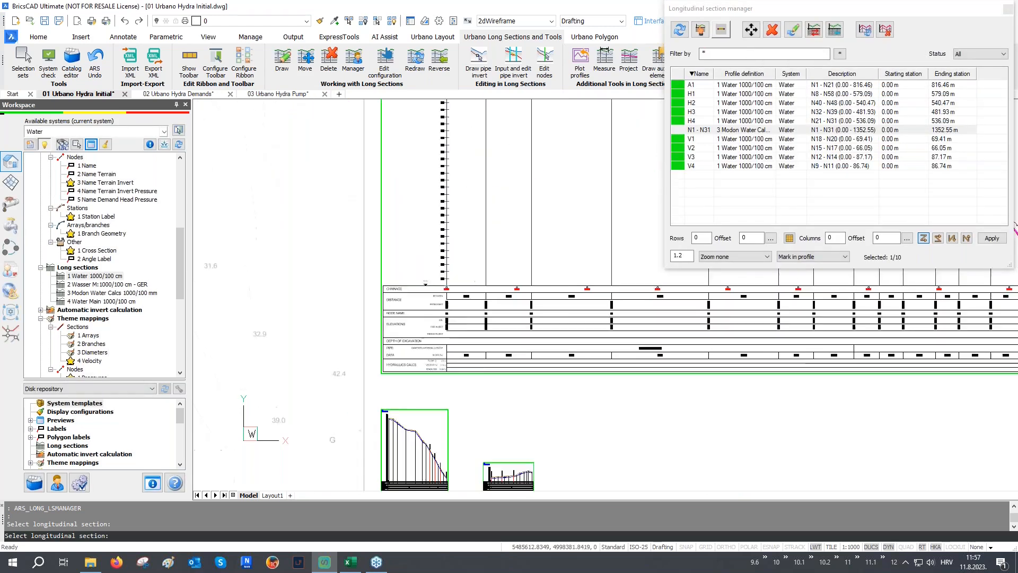
pyautogui.moveTo(437, 310); pyautogui.dragTo(388, 359, button='middle')
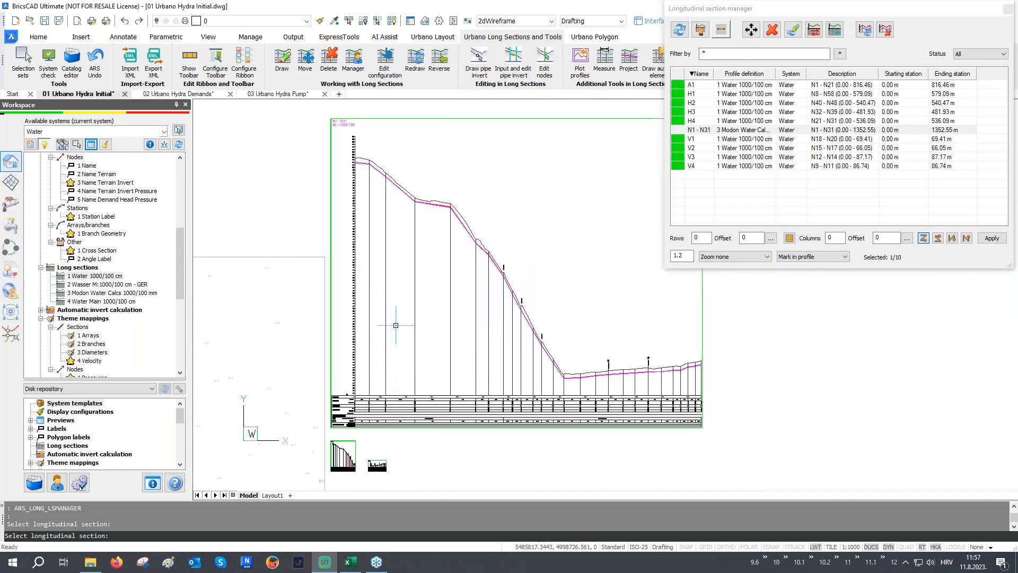
pyautogui.scroll(2, 337, 427)
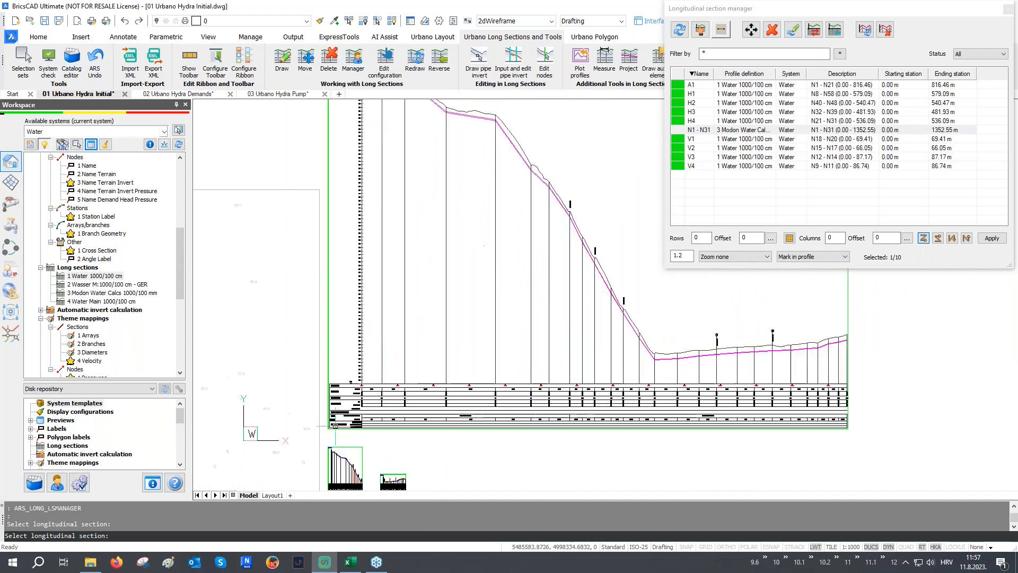
pyautogui.moveTo(339, 475); pyautogui.dragTo(372, 303, button='middle')
pyautogui.scroll(2, 372, 304)
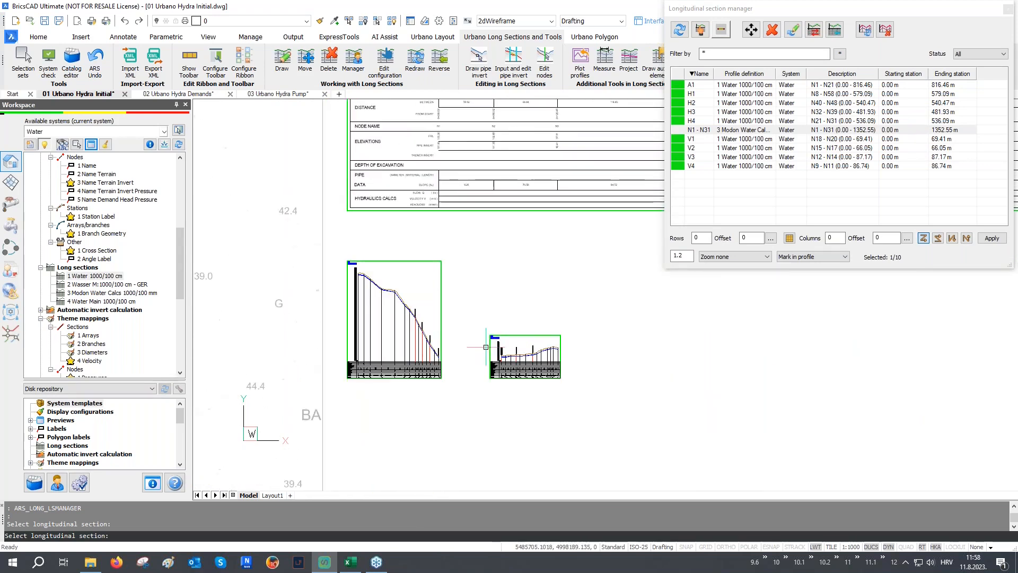
pyautogui.moveTo(413, 204); pyautogui.dragTo(414, 287, button='middle')
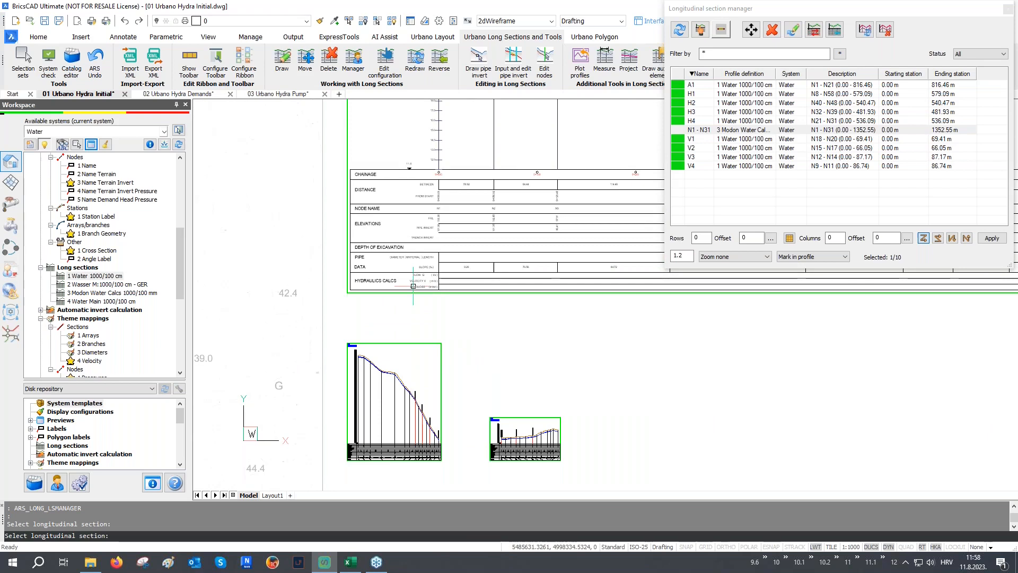
pyautogui.scroll(4, 409, 200)
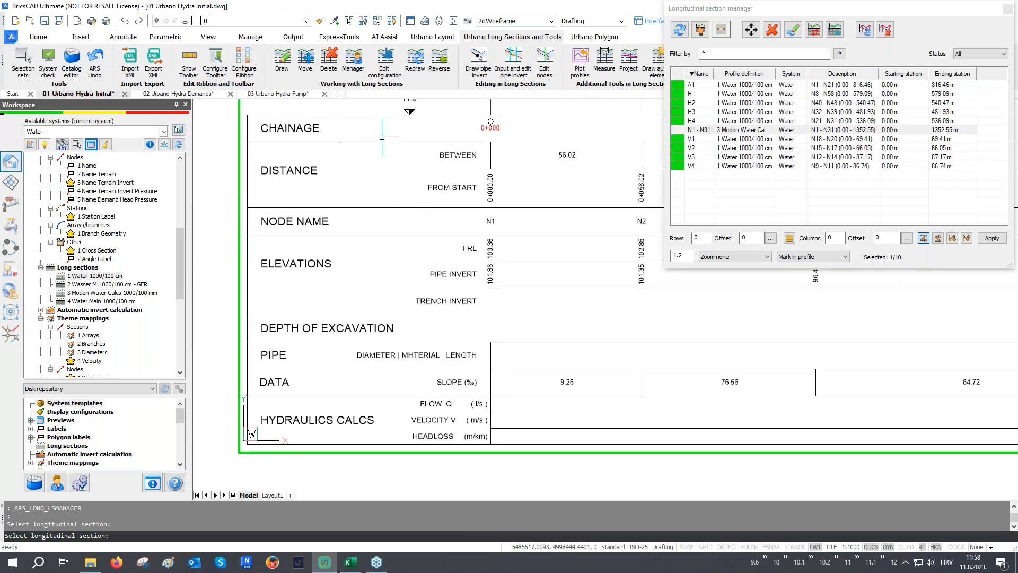
pyautogui.scroll(-6, 374, 419)
pyautogui.moveTo(407, 101); pyautogui.dragTo(407, 212, button='middle')
pyautogui.scroll(5, 394, 172)
pyautogui.scroll(-6, 397, 207)
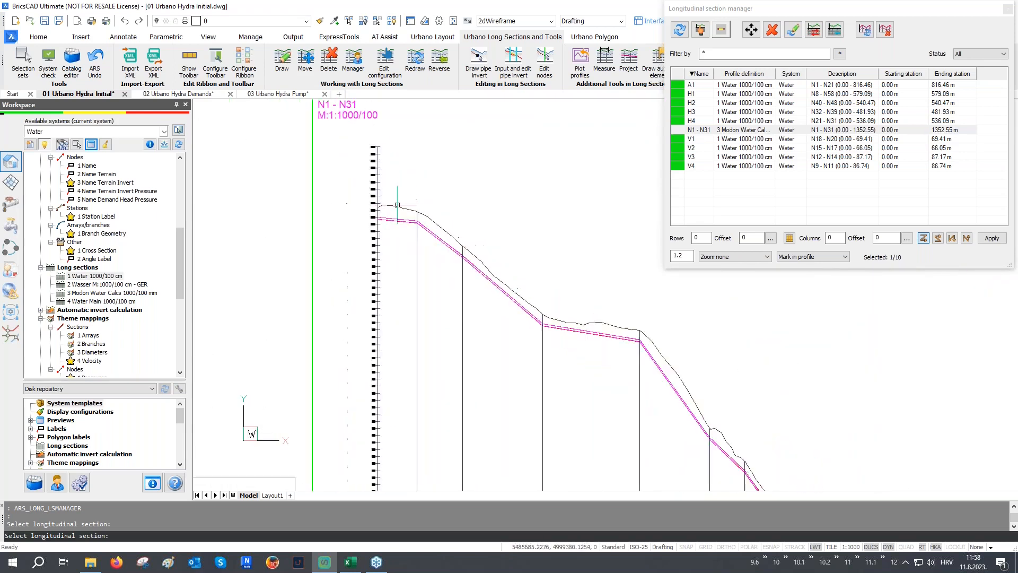
pyautogui.scroll(3, 433, 466)
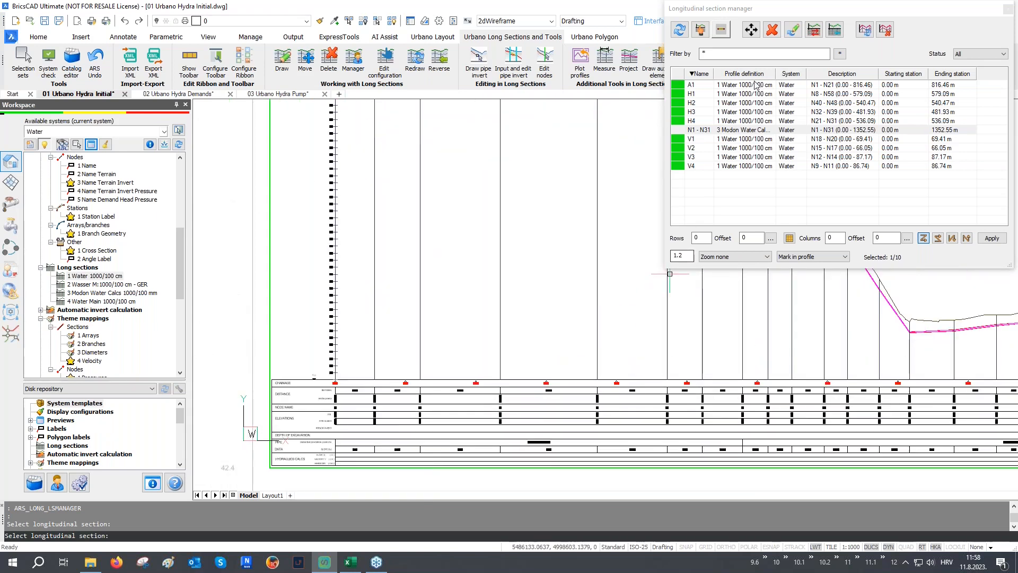
# - Switch the N1 - N31 section to the profile definition 4 Water Main 1000/100 cm
pyautogui.click(815, 31)
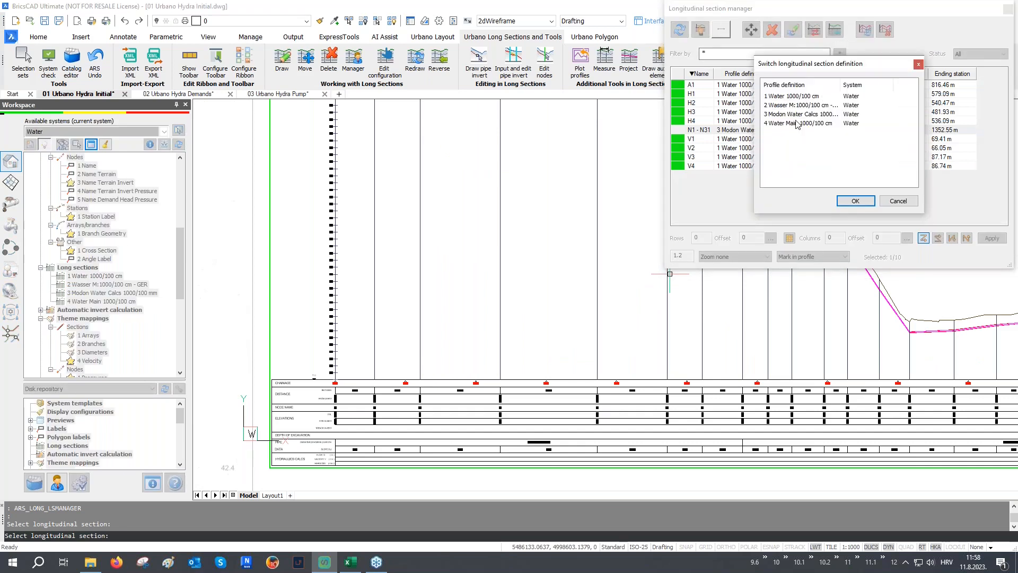
pyautogui.click(856, 200)
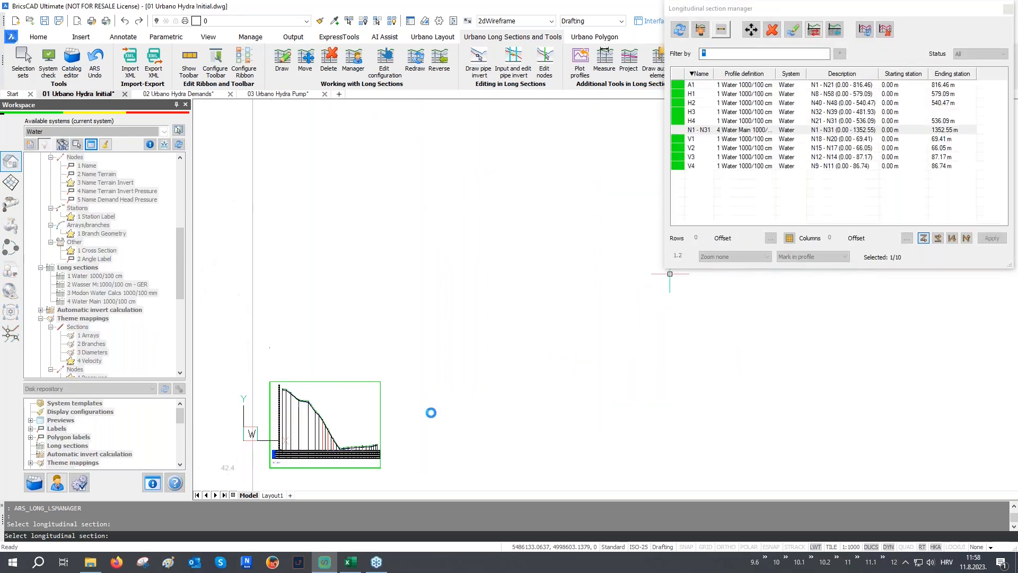
pyautogui.moveTo(360, 438); pyautogui.dragTo(478, 347, button='middle')
pyautogui.scroll(5, 396, 376)
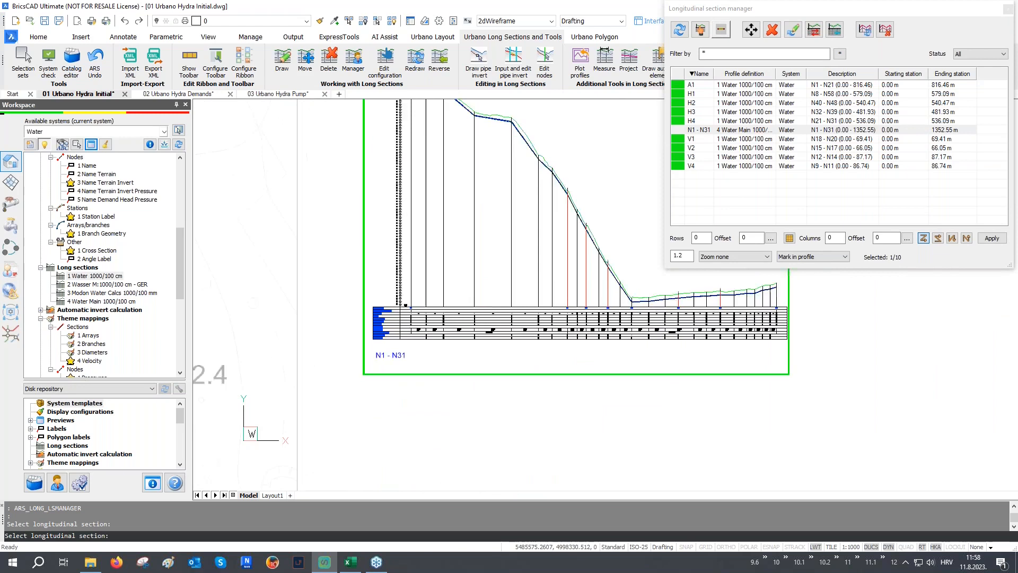
# - Switch the N1 - N31 section back to the profile definition 1 Water 1000/100 cm and close the longitudinal section manager
pyautogui.scroll(5, 382, 278)
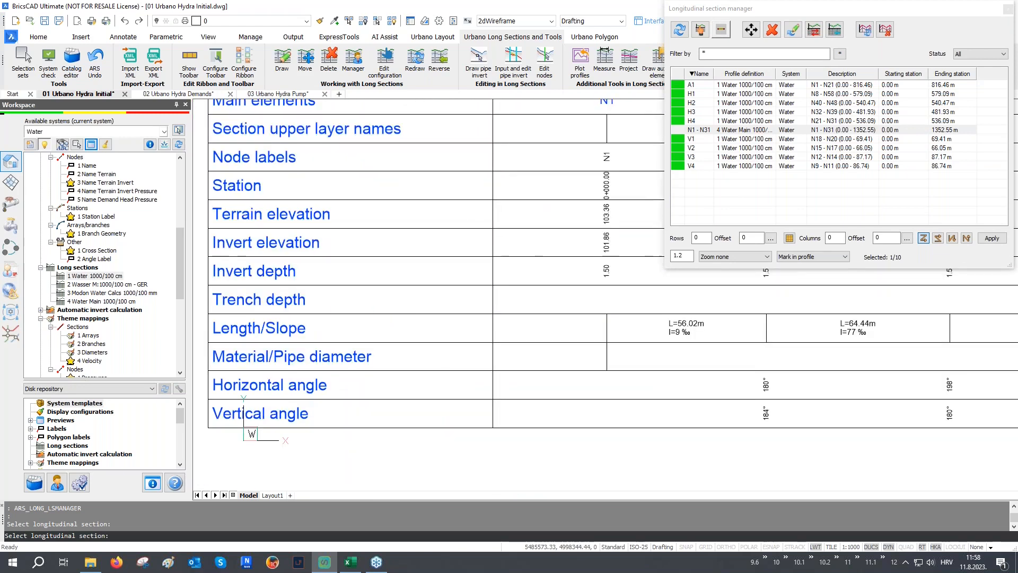
pyautogui.scroll(-4, 369, 327)
pyautogui.scroll(-5, 368, 328)
pyautogui.scroll(-3, 469, 277)
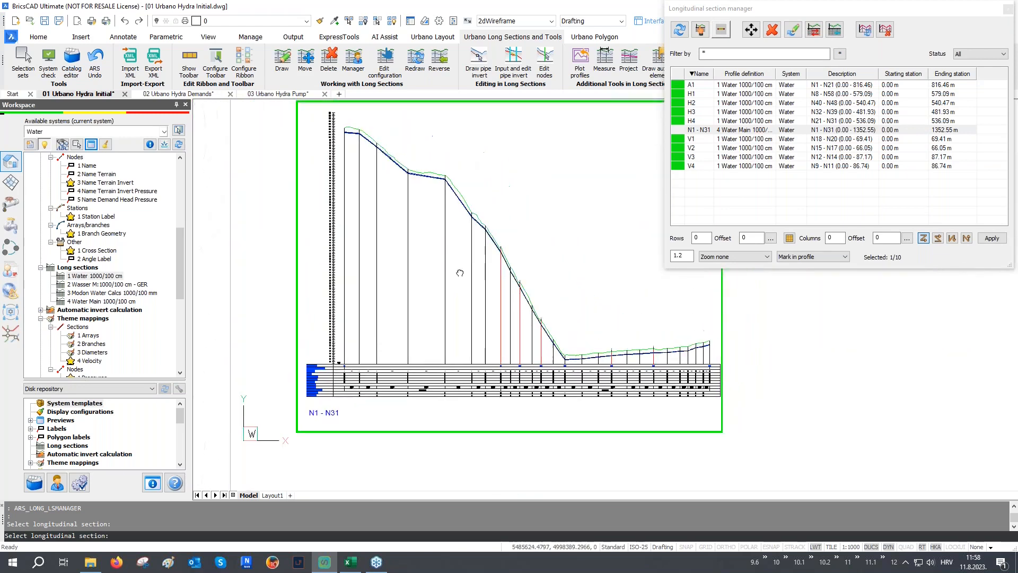
pyautogui.click(813, 29)
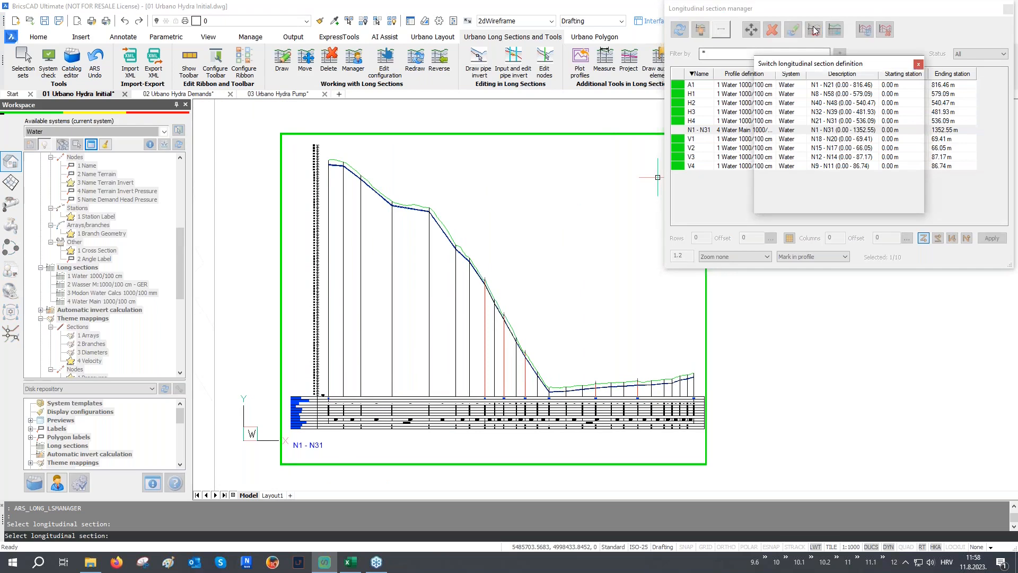
pyautogui.click(790, 105)
pyautogui.click(791, 97)
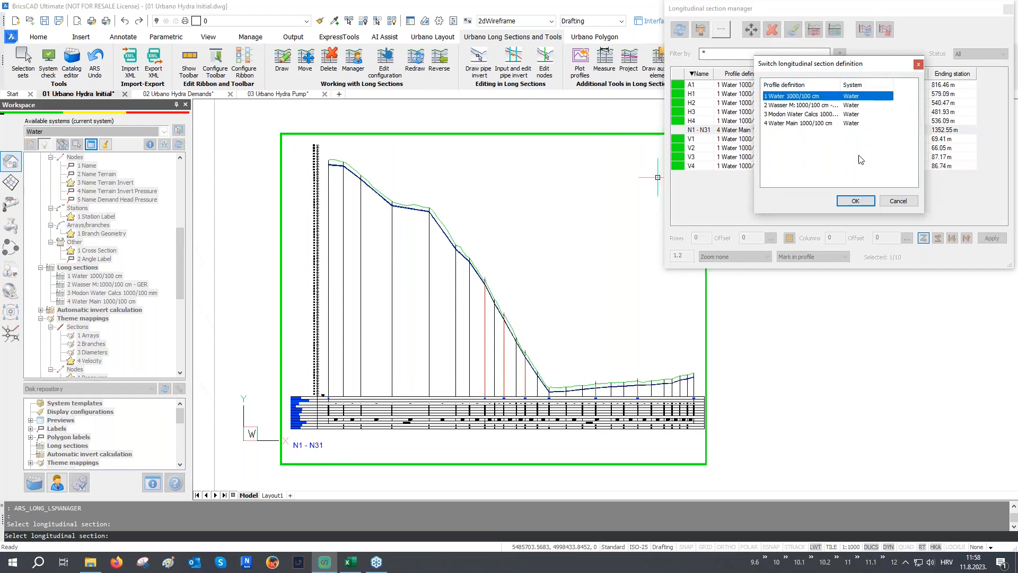
pyautogui.click(855, 202)
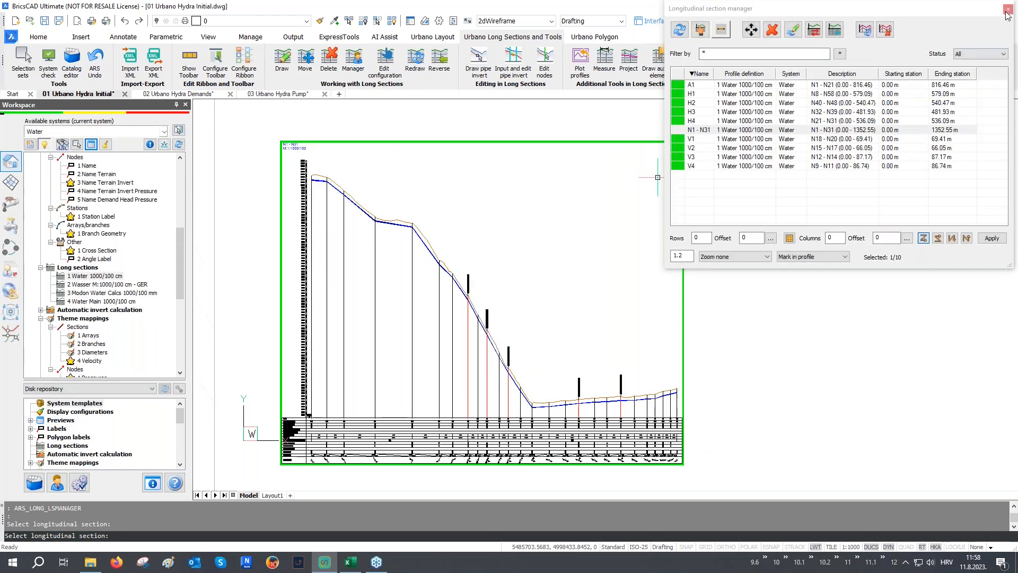
pyautogui.click(1008, 15)
# - Examine the H1 longitudinal section, including its pipe axis and wall lines, invert labels and data table rows
pyautogui.scroll(-6, 804, 303)
pyautogui.moveTo(805, 304); pyautogui.dragTo(803, 230, button='middle')
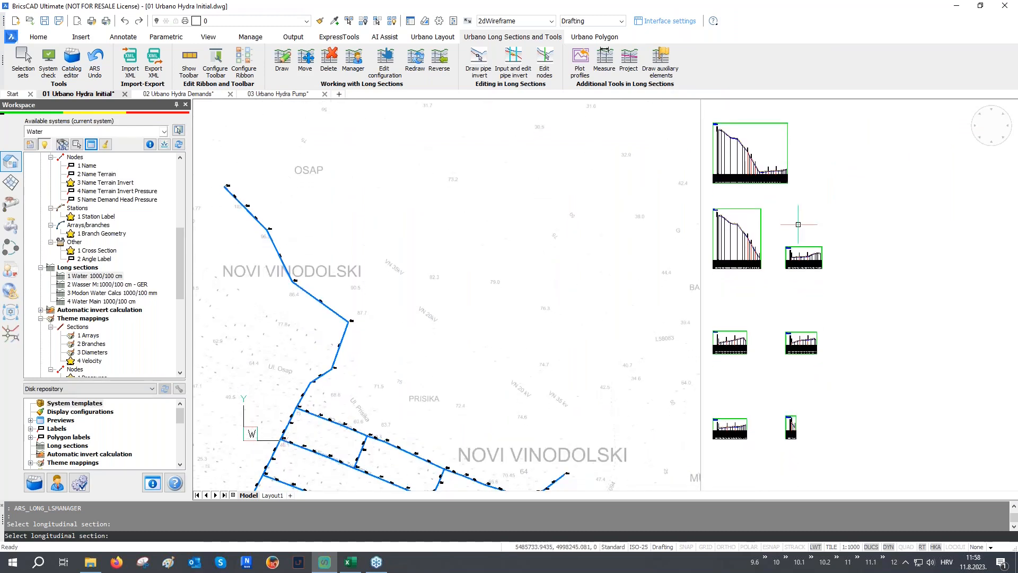
pyautogui.scroll(3, 822, 256)
pyautogui.scroll(5, 822, 256)
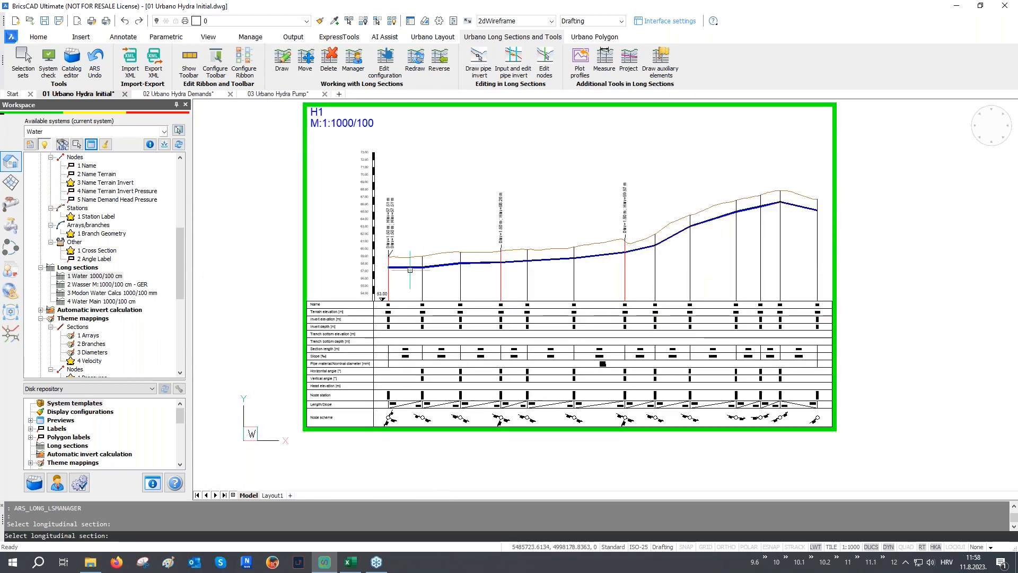
pyautogui.scroll(3, 408, 268)
pyautogui.moveTo(478, 281); pyautogui.dragTo(346, 308, button='middle')
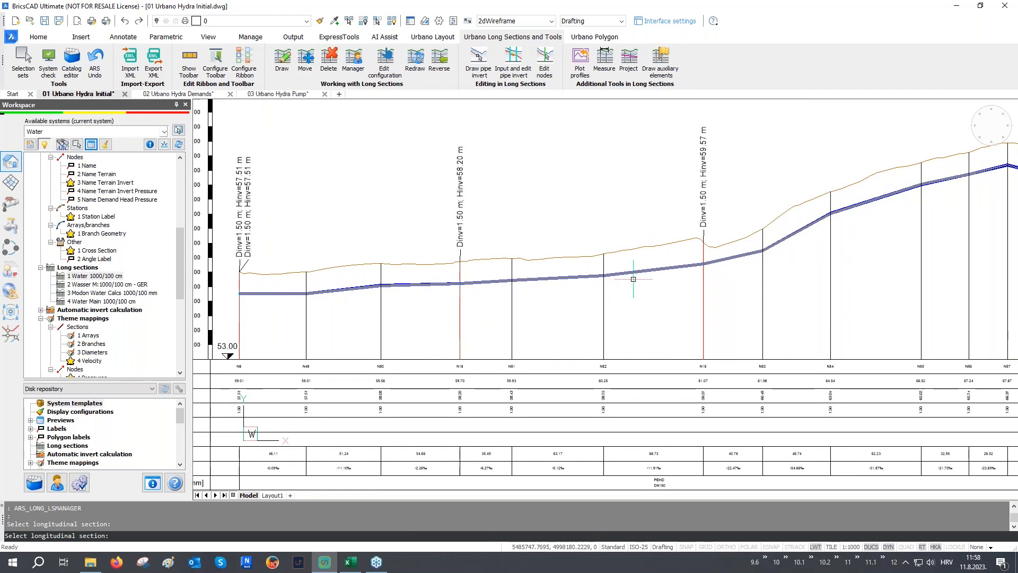
pyautogui.scroll(9, 235, 293)
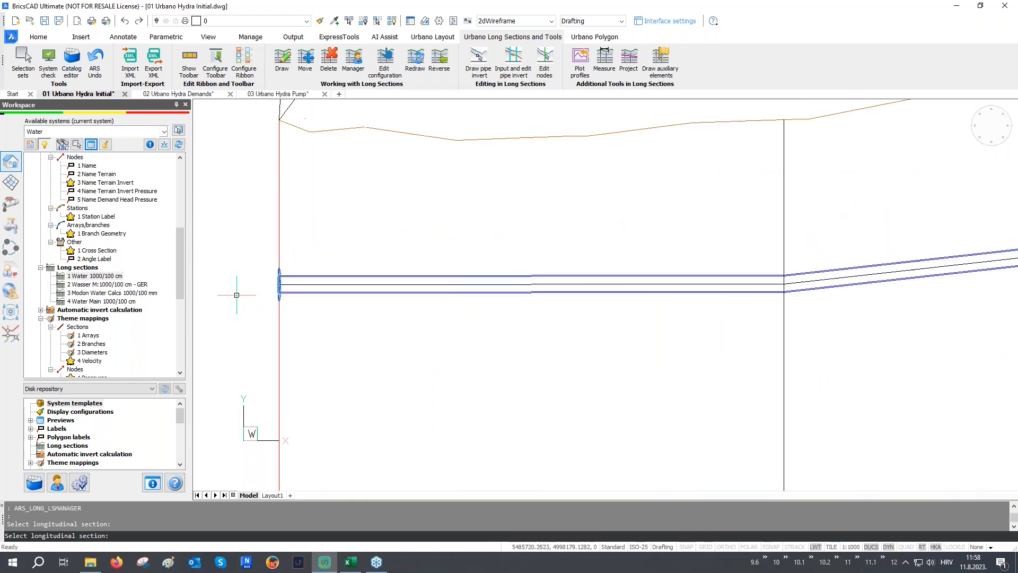
pyautogui.click(303, 284)
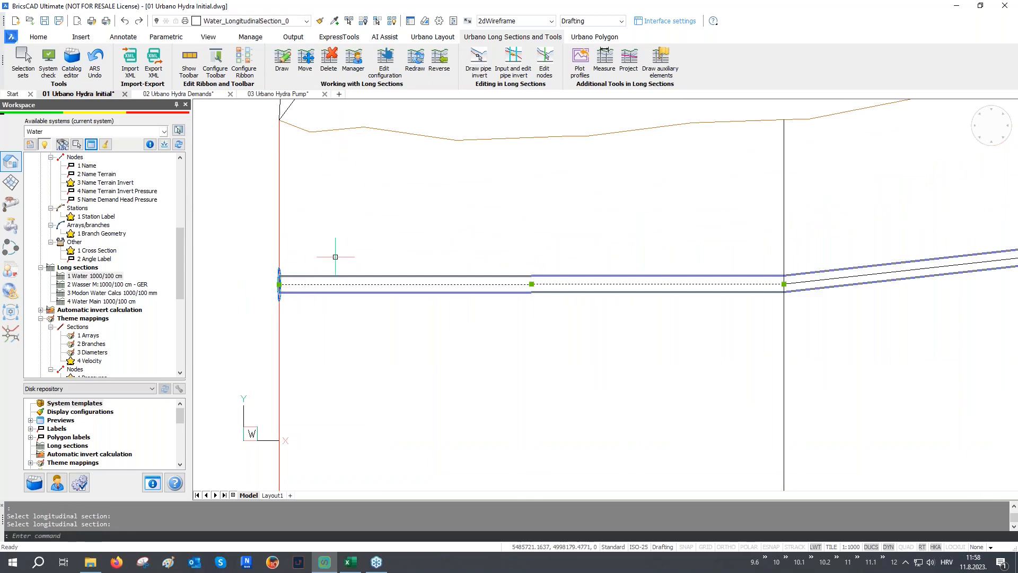
pyautogui.scroll(-9, 333, 306)
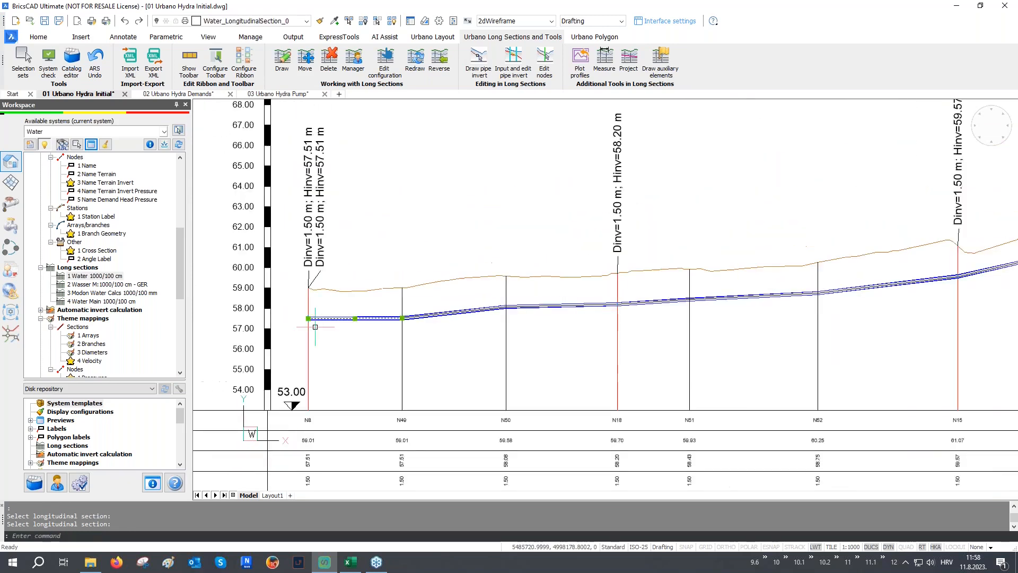
pyautogui.moveTo(658, 336); pyautogui.dragTo(615, 202, button='middle')
pyautogui.scroll(-1, 615, 203)
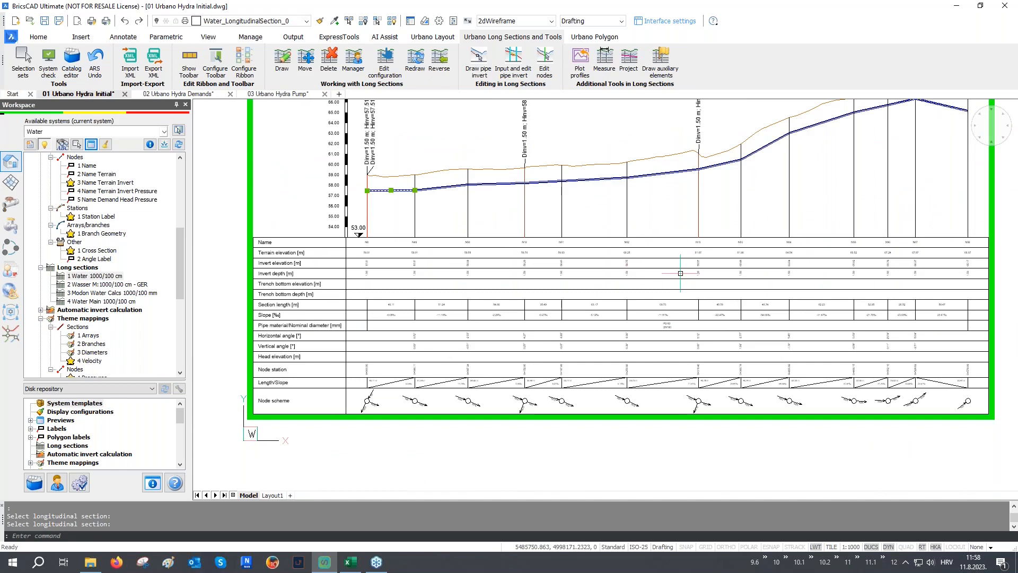
pyautogui.scroll(-5, 617, 287)
pyautogui.press('Escape')
# - Examine the A1 section's data table, especially the pipe material and diameter row, and the pipe drawing at node N8
pyautogui.moveTo(376, 197); pyautogui.dragTo(423, 238, button='middle')
pyautogui.scroll(9, 422, 238)
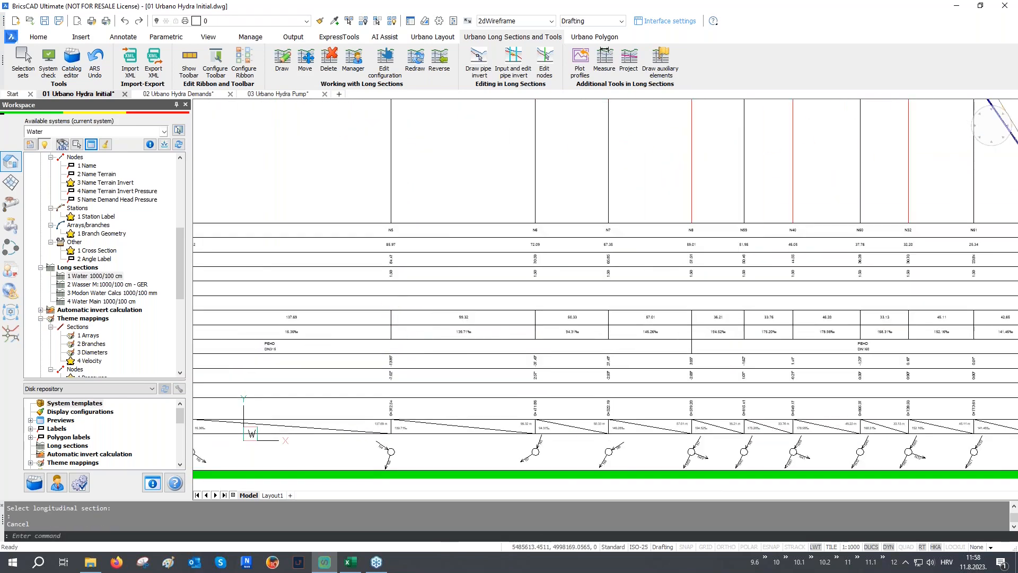
pyautogui.moveTo(686, 309); pyautogui.dragTo(591, 341, button='middle')
pyautogui.scroll(-5, 603, 348)
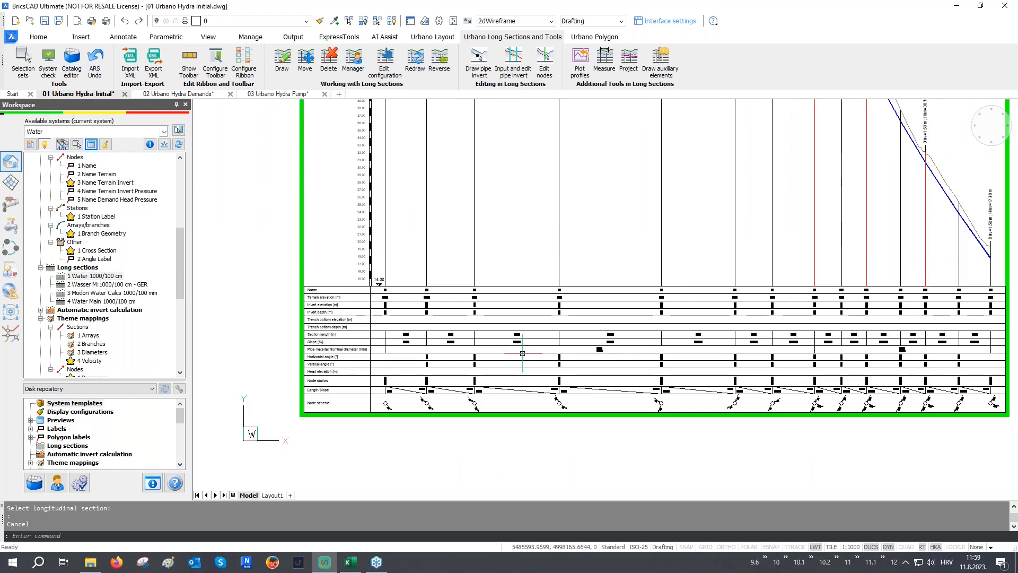
pyautogui.scroll(3, 621, 350)
pyautogui.moveTo(620, 350); pyautogui.dragTo(418, 355, button='middle')
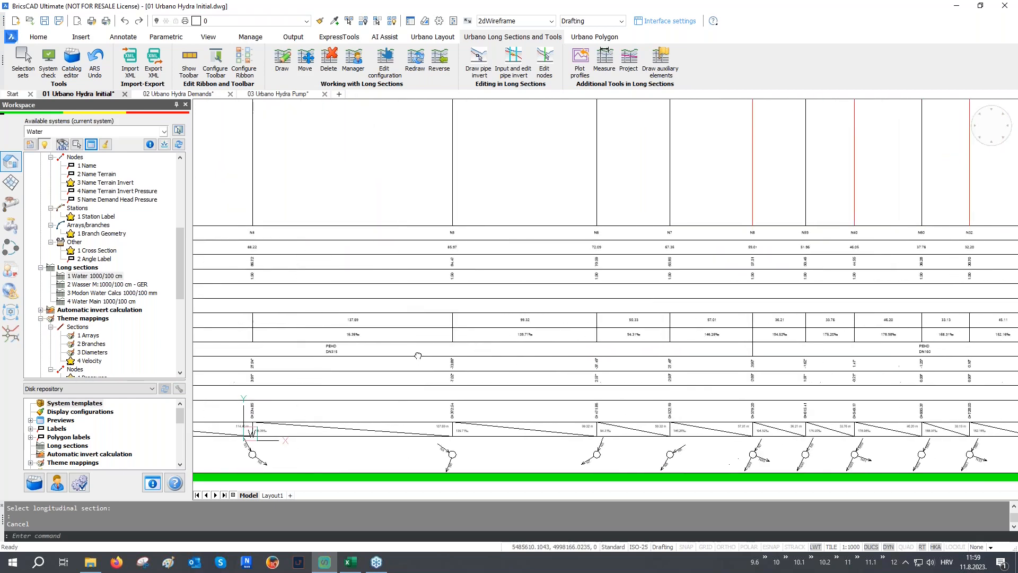
pyautogui.moveTo(767, 264); pyautogui.dragTo(678, 211, button='middle')
pyautogui.scroll(6, 678, 211)
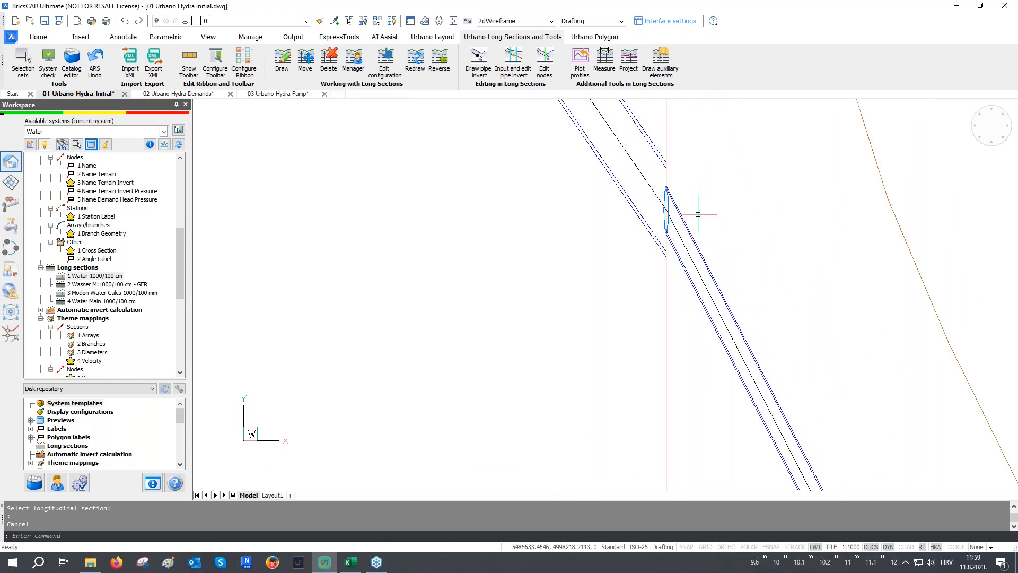
pyautogui.press('Escape')
pyautogui.scroll(-6, 583, 226)
pyautogui.scroll(-5, 536, 242)
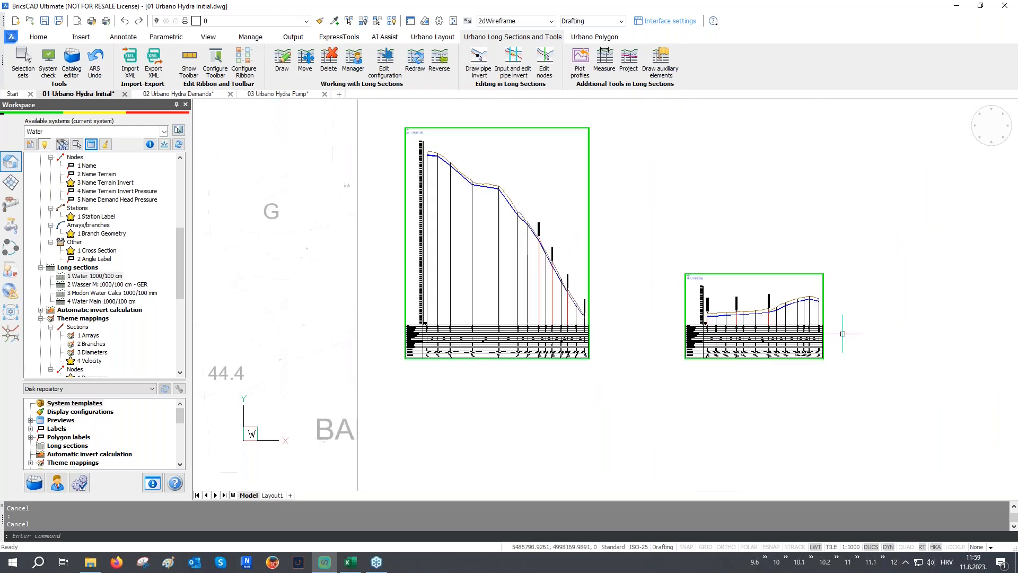
# - Open the pipe invert input and editing tool and list the H1 longitudinal section's sections in the 1 Section Geometry preview
pyautogui.scroll(5, 803, 328)
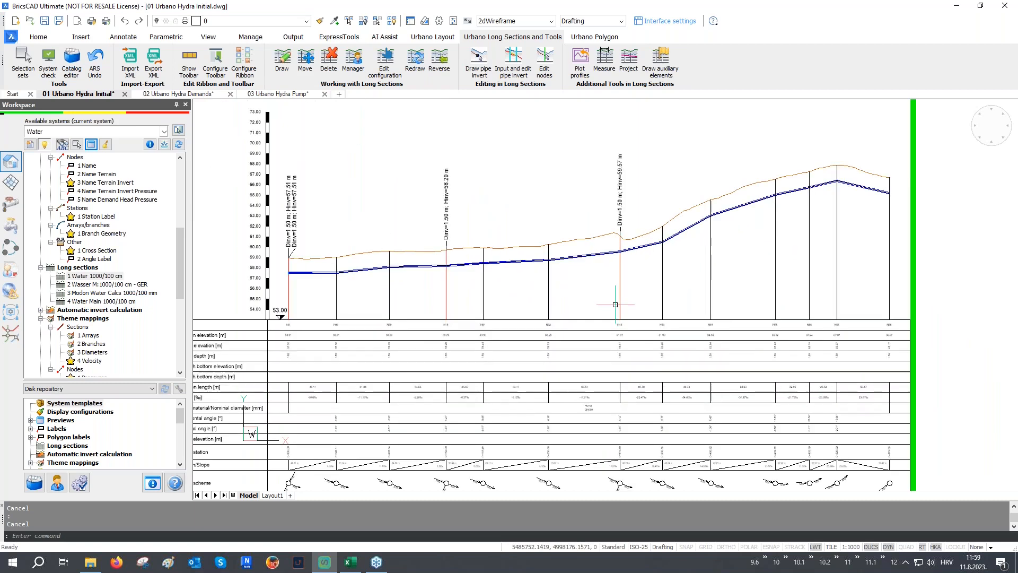
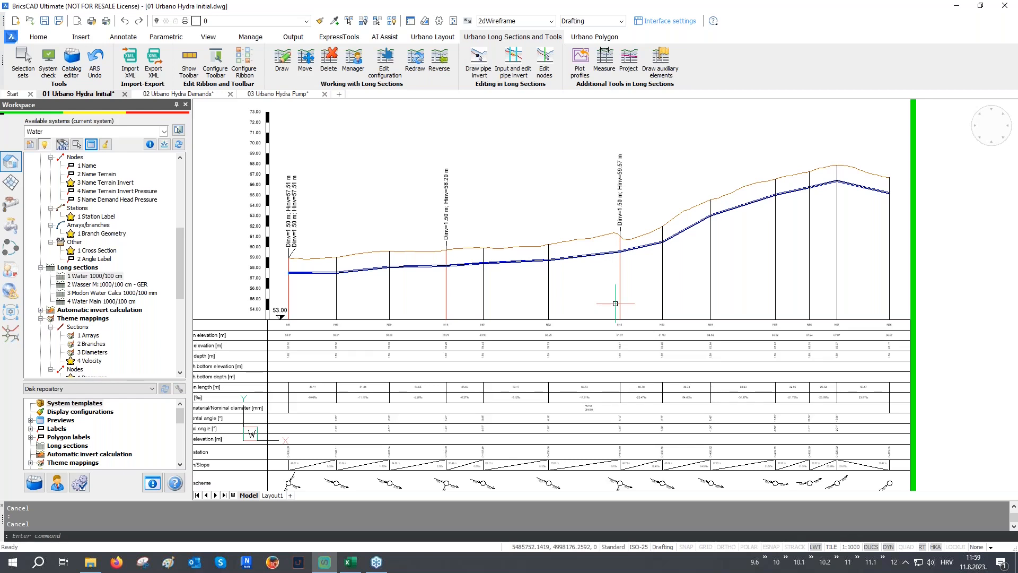
pyautogui.click(514, 74)
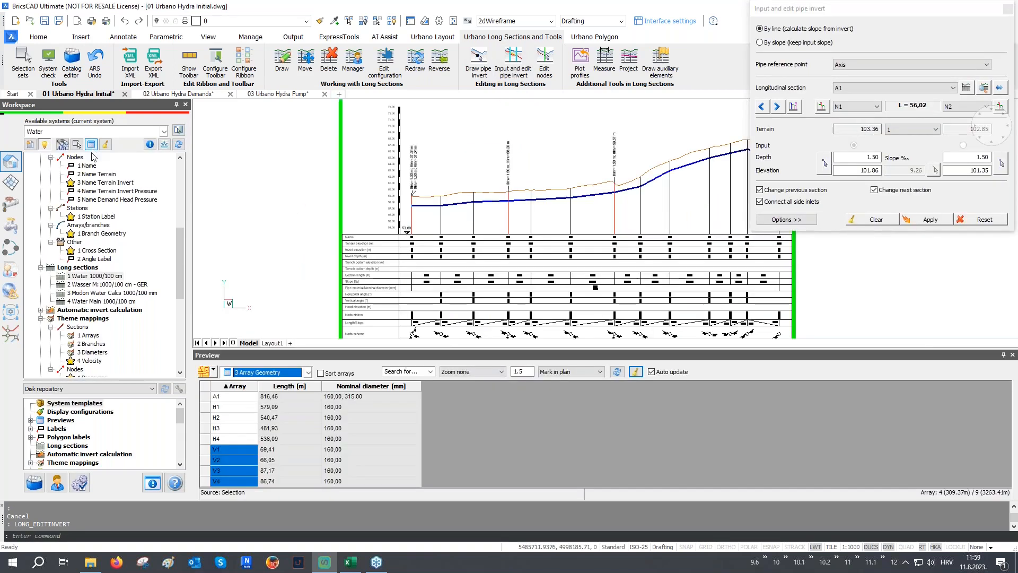
pyautogui.click(278, 380)
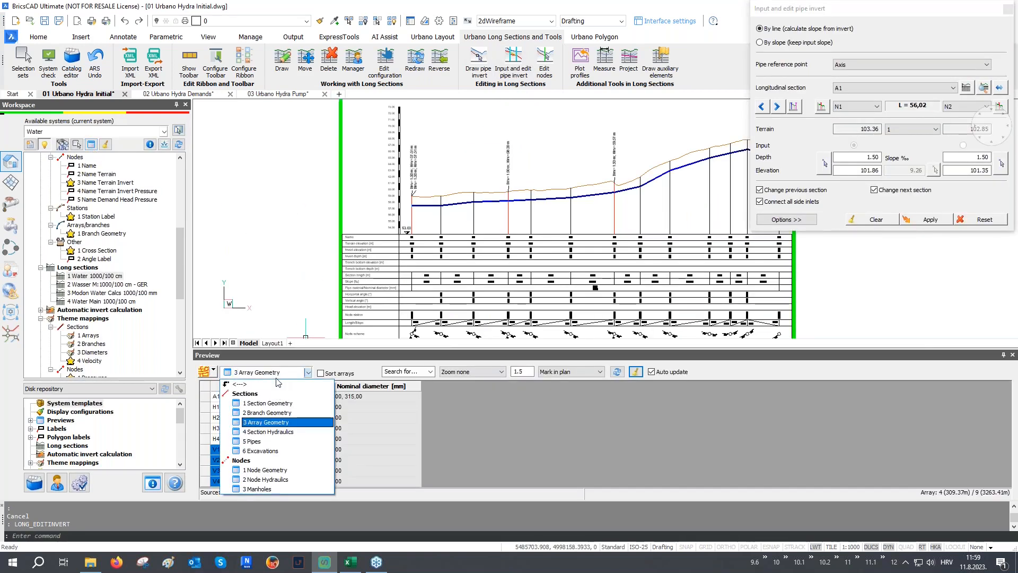
pyautogui.click(272, 405)
pyautogui.click(213, 371)
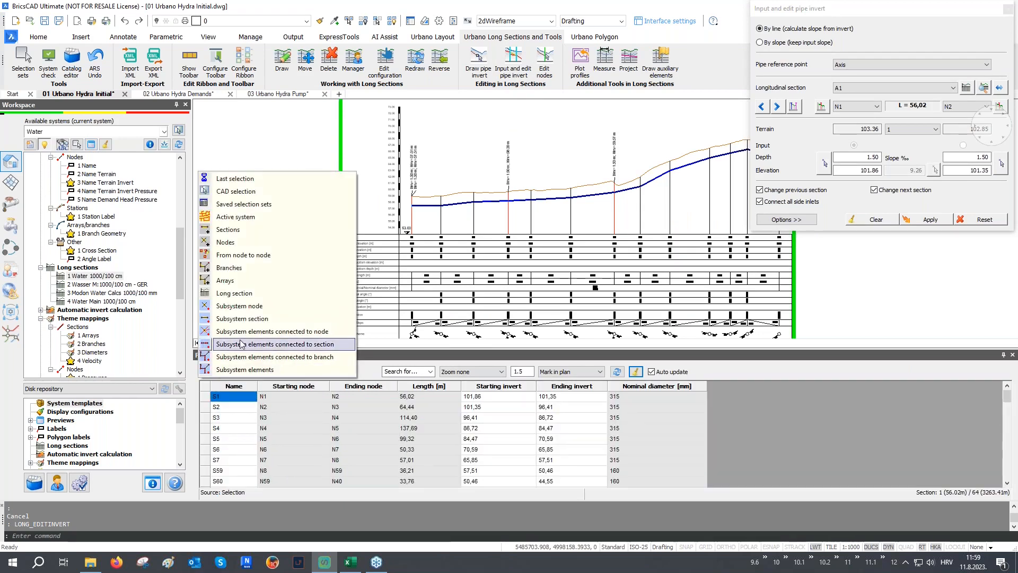
pyautogui.click(238, 292)
pyautogui.click(553, 195)
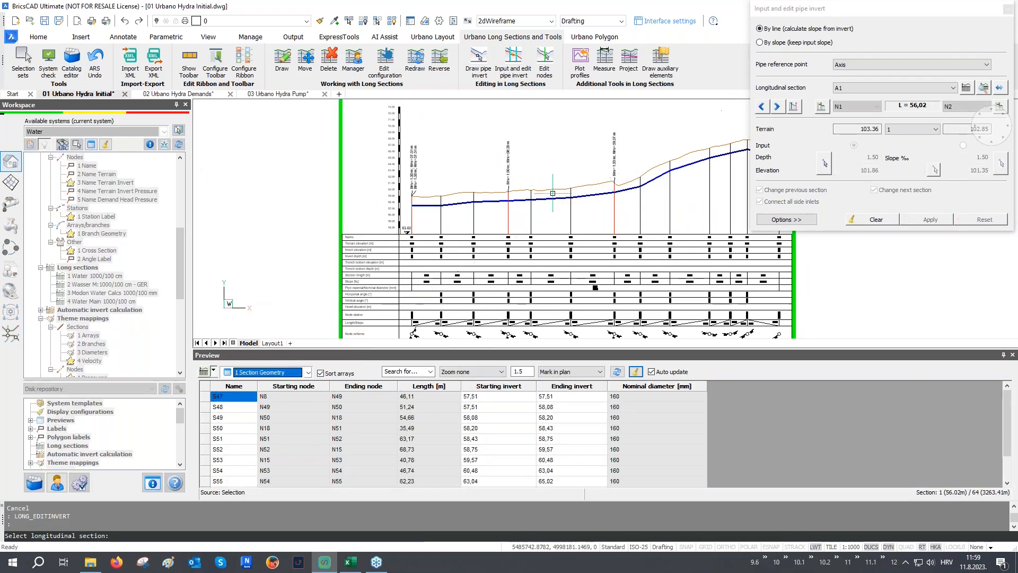
# - Check the editable starting inverts in the section geometry table, opening the S49 value, and compare them with the H1 profile
pyautogui.moveTo(555, 244); pyautogui.dragTo(487, 277, button='middle')
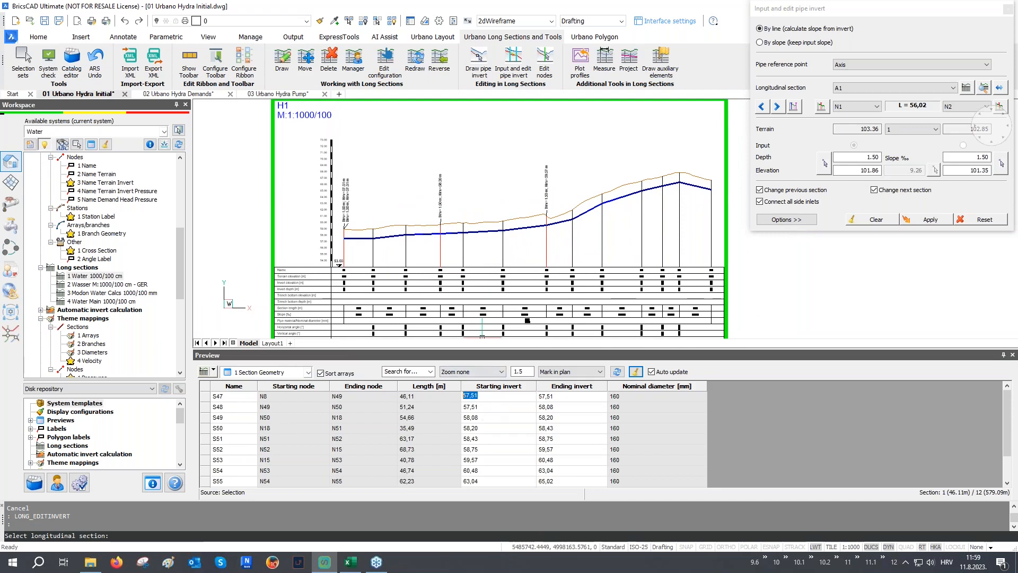
pyautogui.doubleClick(493, 417)
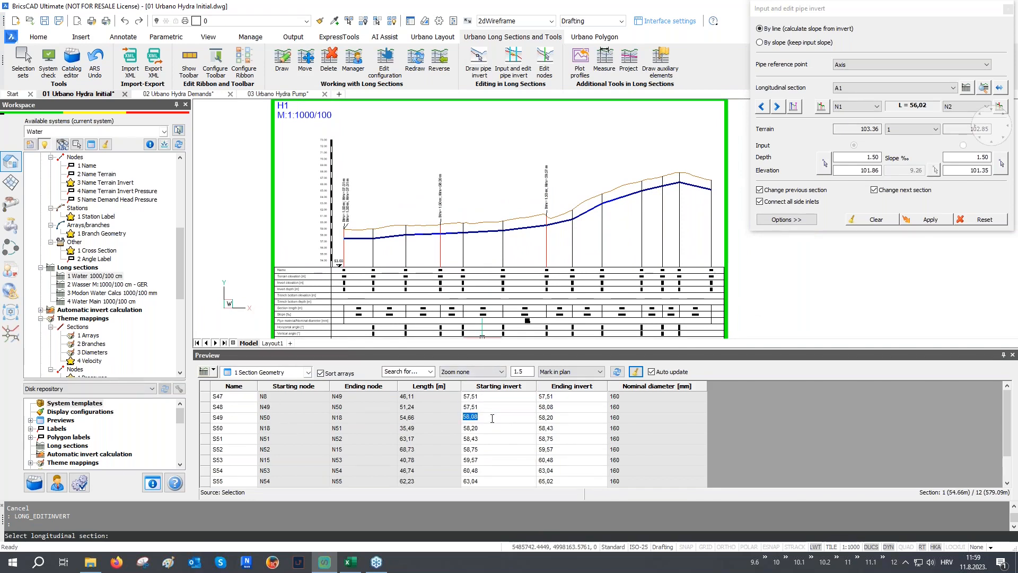
pyautogui.press('Return')
pyautogui.scroll(2, 376, 233)
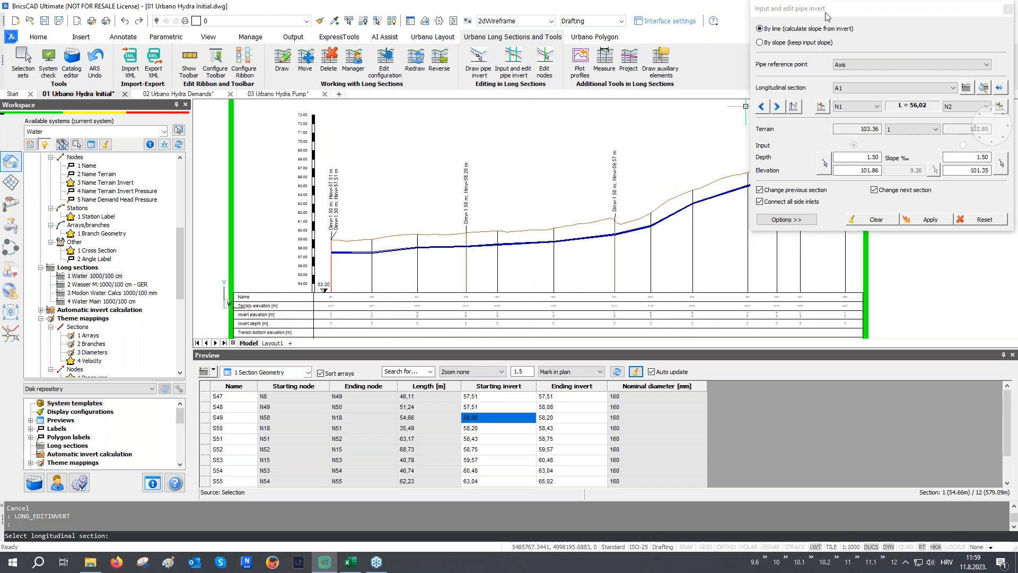
pyautogui.moveTo(521, 221); pyautogui.dragTo(472, 229, button='middle')
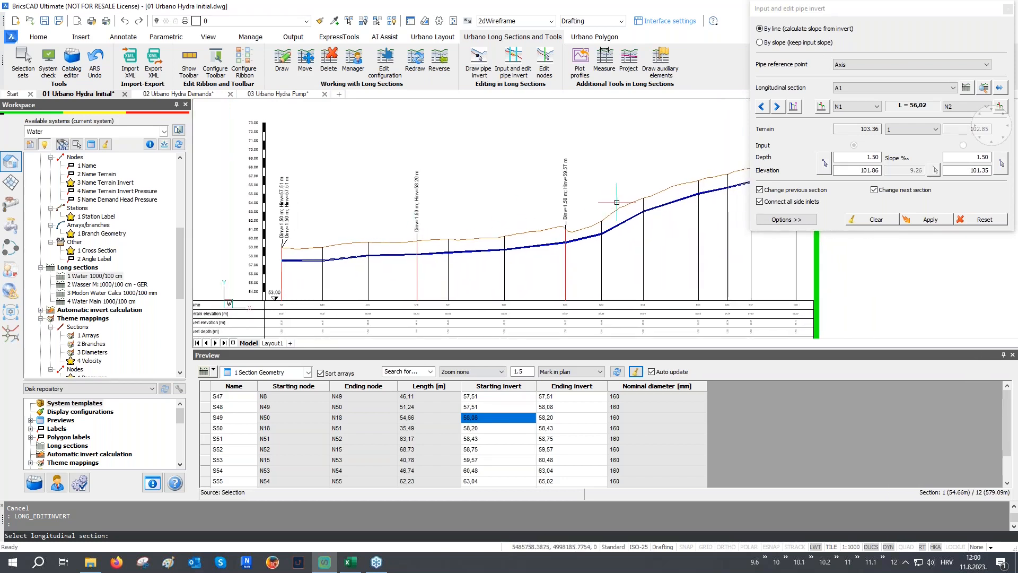
# - Draw Terrain parallels auxiliary lines at offsets -1.0000 and -3.0000 for terrain 1 in all longitudinal sections
pyautogui.click(666, 73)
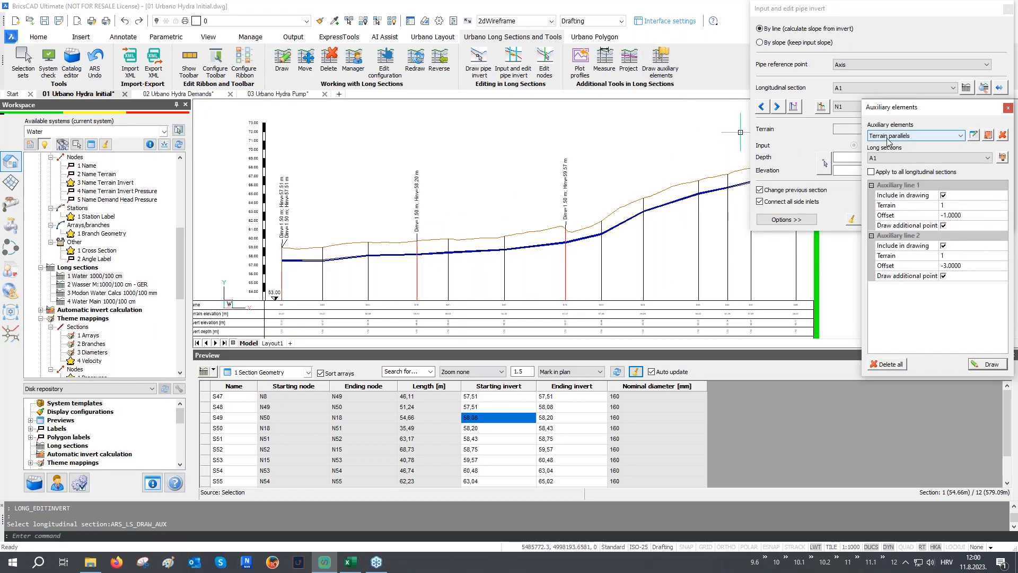
pyautogui.click(888, 217)
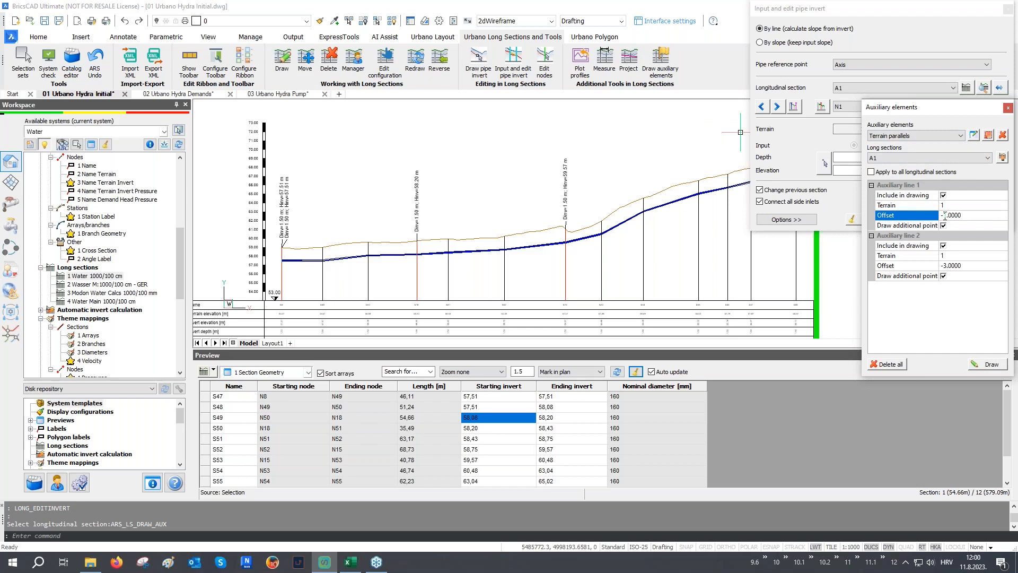
pyautogui.click(891, 267)
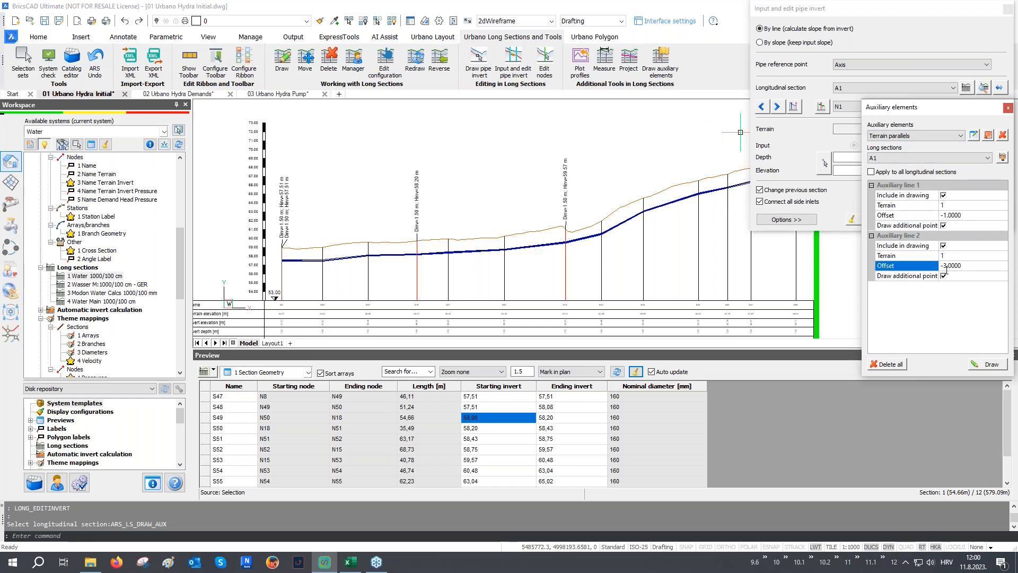
pyautogui.click(980, 365)
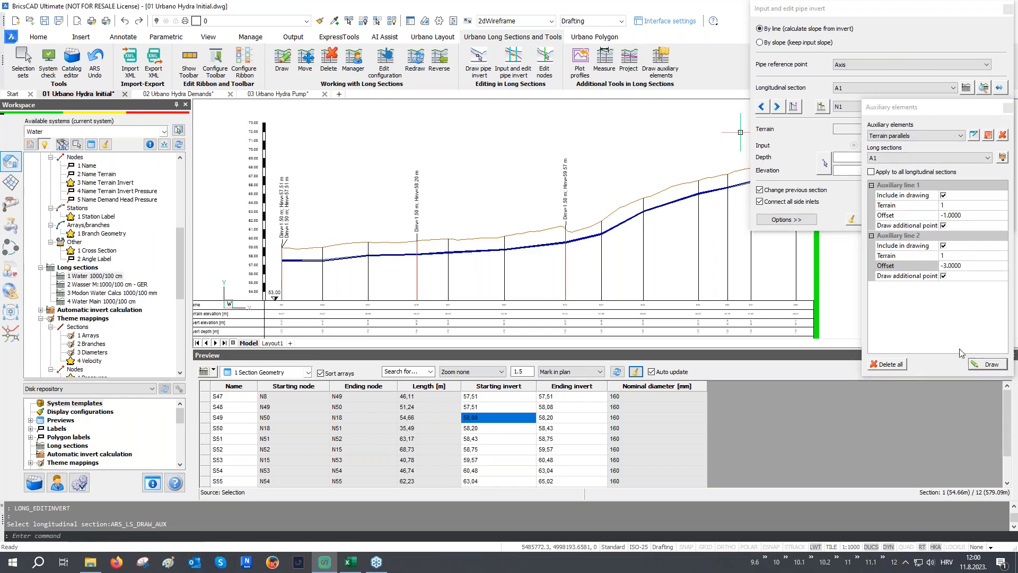
pyautogui.click(872, 171)
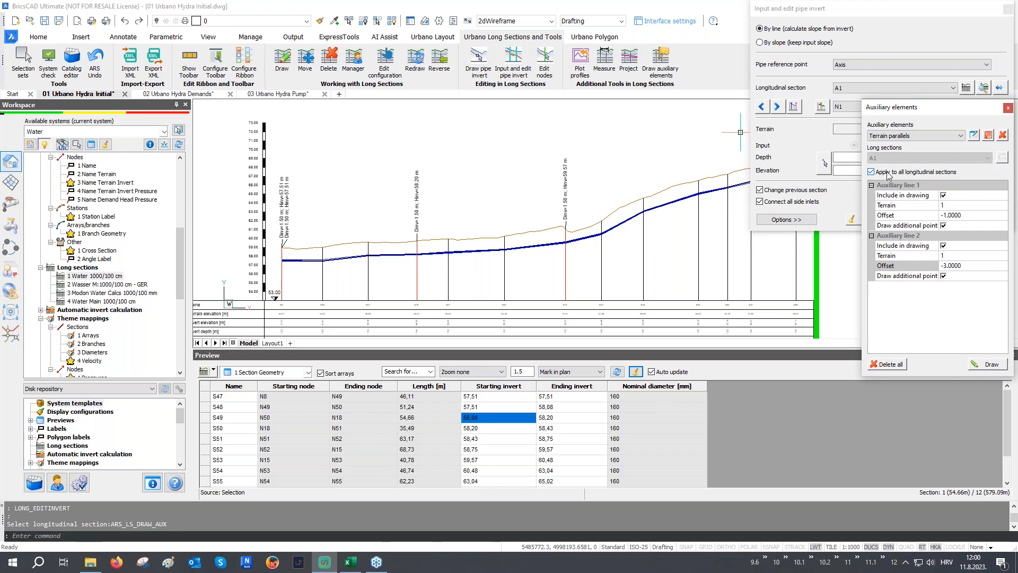
pyautogui.click(987, 364)
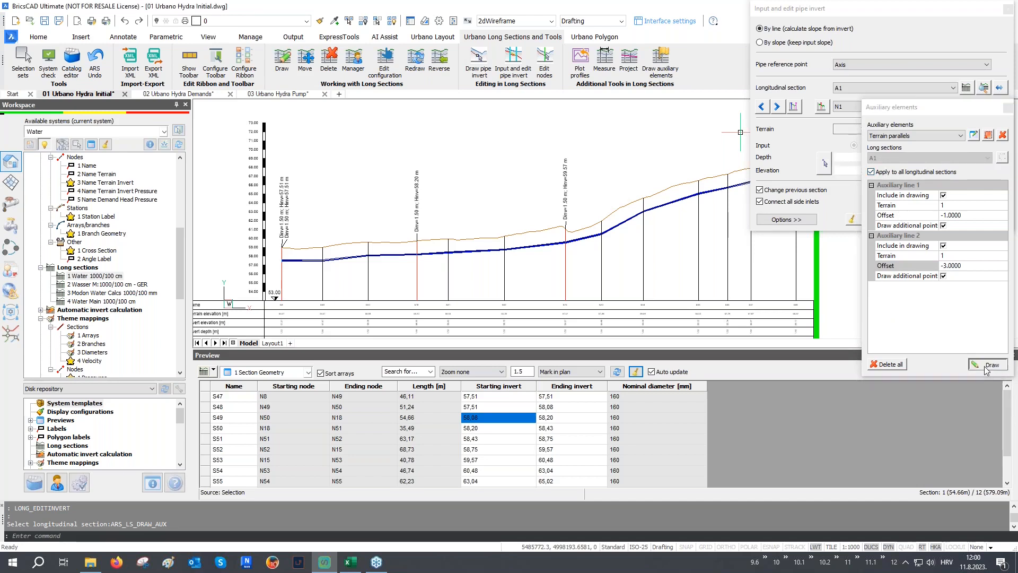
pyautogui.click(1008, 107)
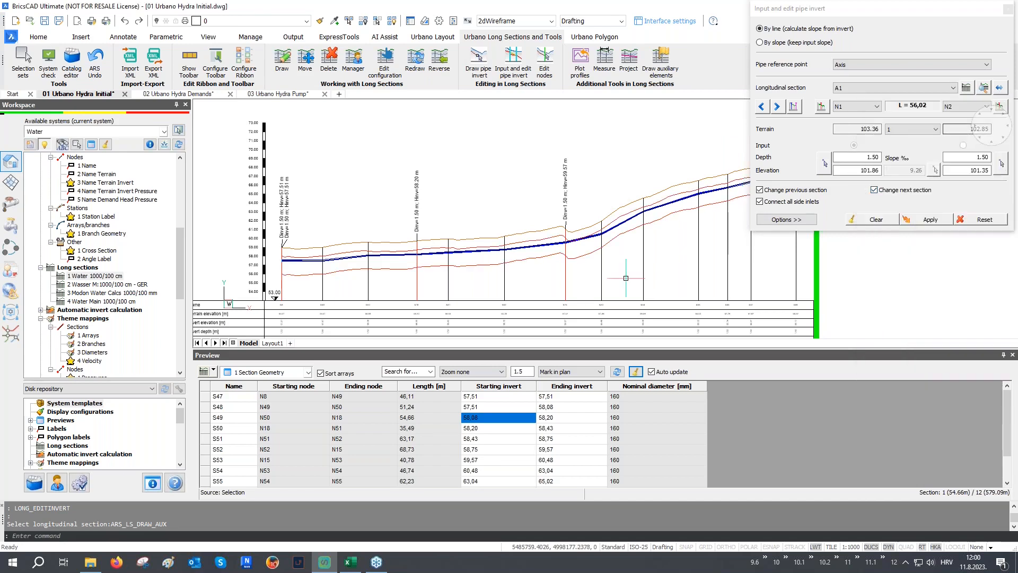
# - Examine the pipe's position relative to the terrain-parallel auxiliary lines along the H1 profile
pyautogui.scroll(2, 587, 260)
pyautogui.moveTo(349, 266); pyautogui.dragTo(318, 242, button='middle')
pyautogui.scroll(3, 325, 261)
pyautogui.moveTo(556, 256); pyautogui.dragTo(407, 255, button='middle')
pyautogui.moveTo(526, 248); pyautogui.dragTo(436, 246, button='middle')
pyautogui.scroll(-1, 436, 246)
pyautogui.moveTo(606, 223); pyautogui.dragTo(667, 223, button='middle')
pyautogui.moveTo(398, 254); pyautogui.dragTo(513, 253, button='middle')
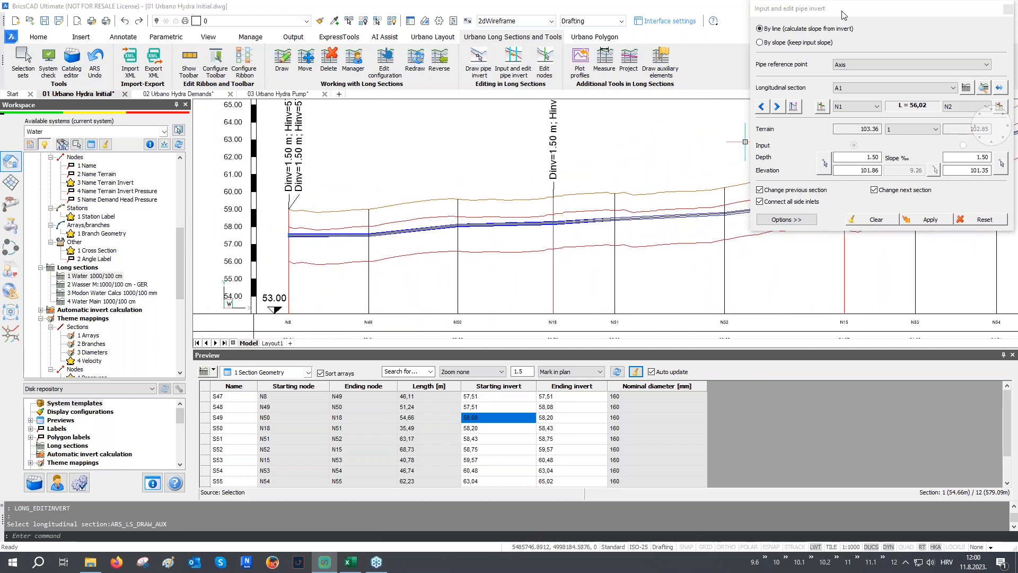
# - Apply a constant -5 ‰ slope, keeping the input slope, to the H1 pipe from node N8 to N18 and check the recalculated inverts
pyautogui.click(999, 88)
pyautogui.click(318, 171)
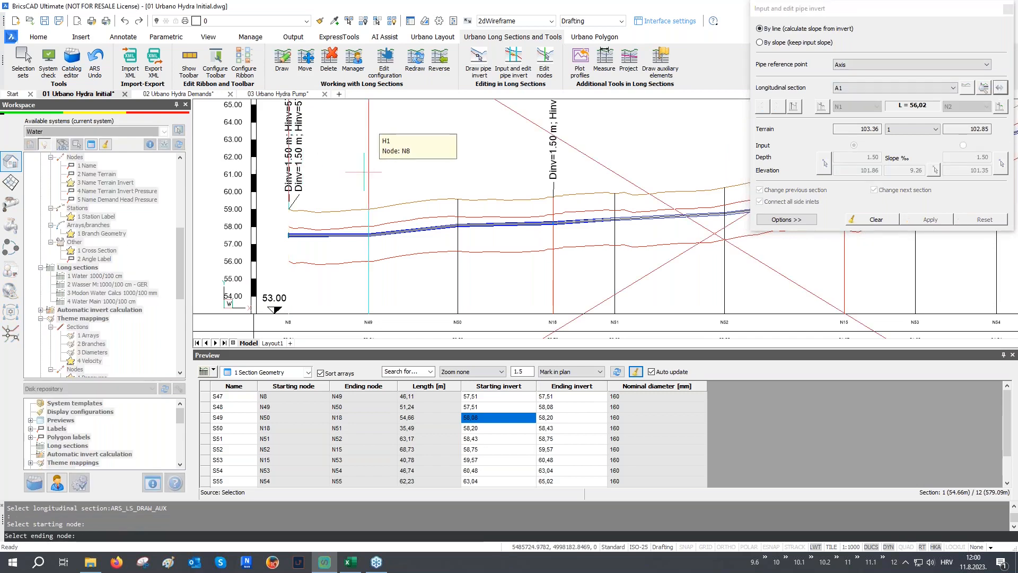
pyautogui.click(541, 175)
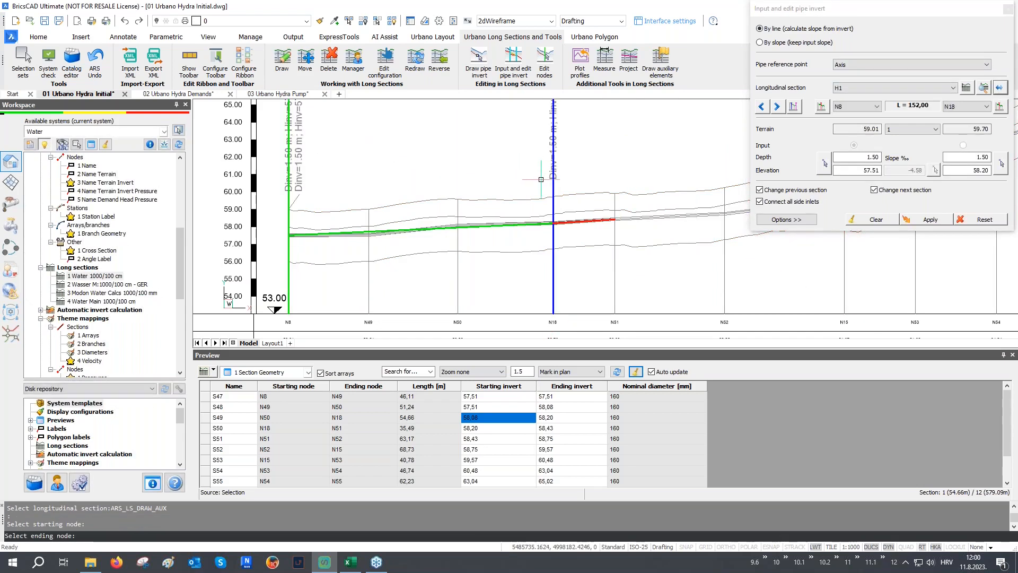
pyautogui.scroll(2, 320, 238)
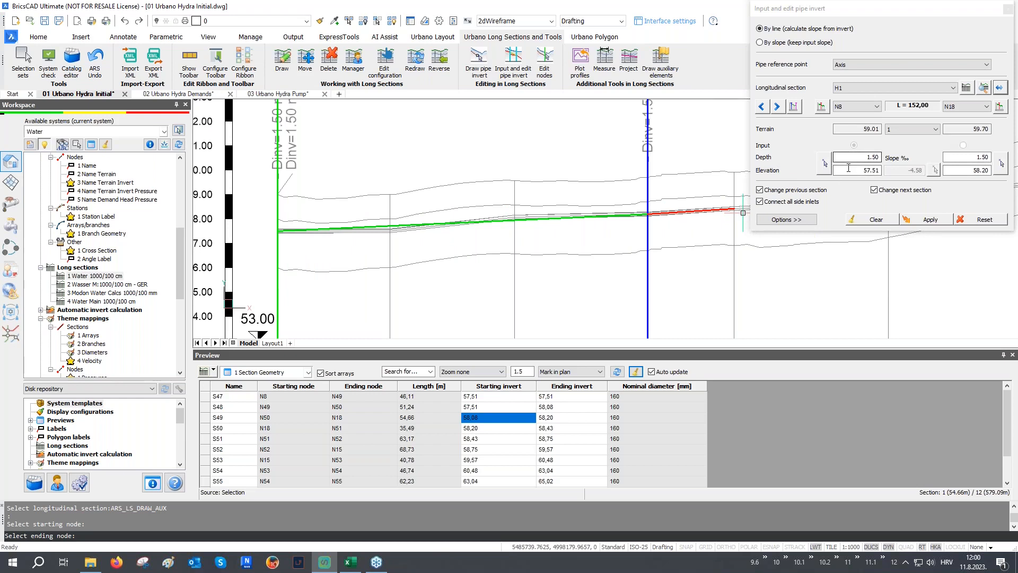
pyautogui.click(793, 42)
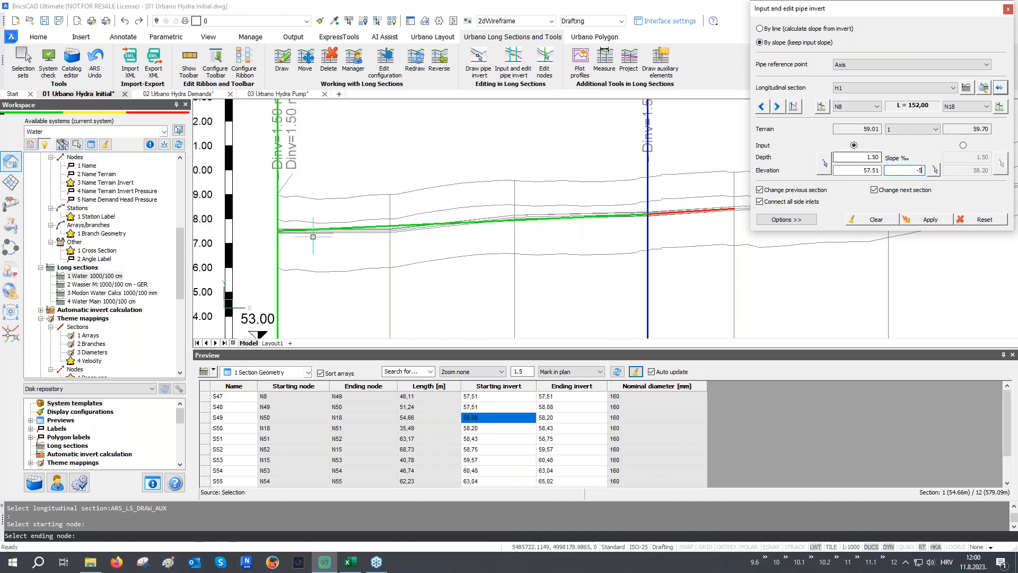
pyautogui.press('Return')
pyautogui.moveTo(522, 258); pyautogui.dragTo(524, 204, button='middle')
pyautogui.click(496, 419)
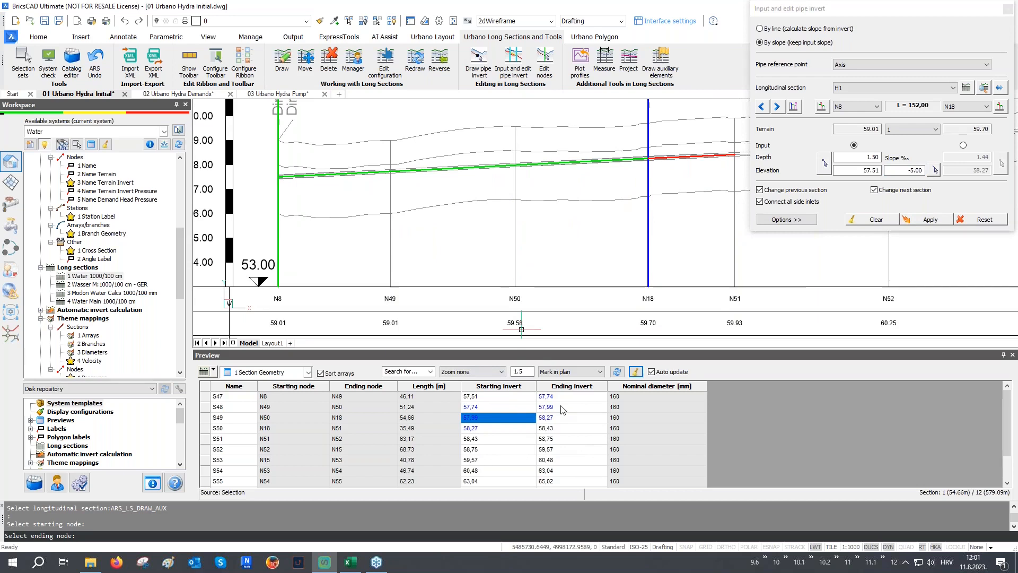
pyautogui.moveTo(500, 301); pyautogui.dragTo(538, 124, button='middle')
pyautogui.scroll(4, 497, 318)
pyautogui.scroll(-1, 455, 304)
pyautogui.scroll(-3, 456, 303)
pyautogui.scroll(2, 467, 238)
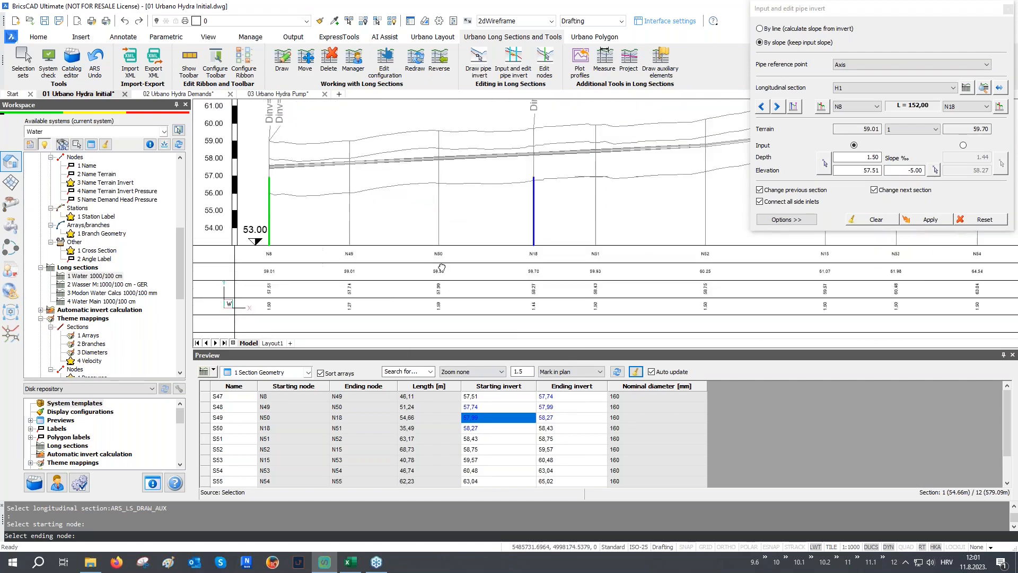
# - Set the H1 pipe from N18 to N15 by line, calculating slope from invert, with a depth of 2 m at N15, and apply it
pyautogui.moveTo(588, 200); pyautogui.dragTo(505, 223, button='middle')
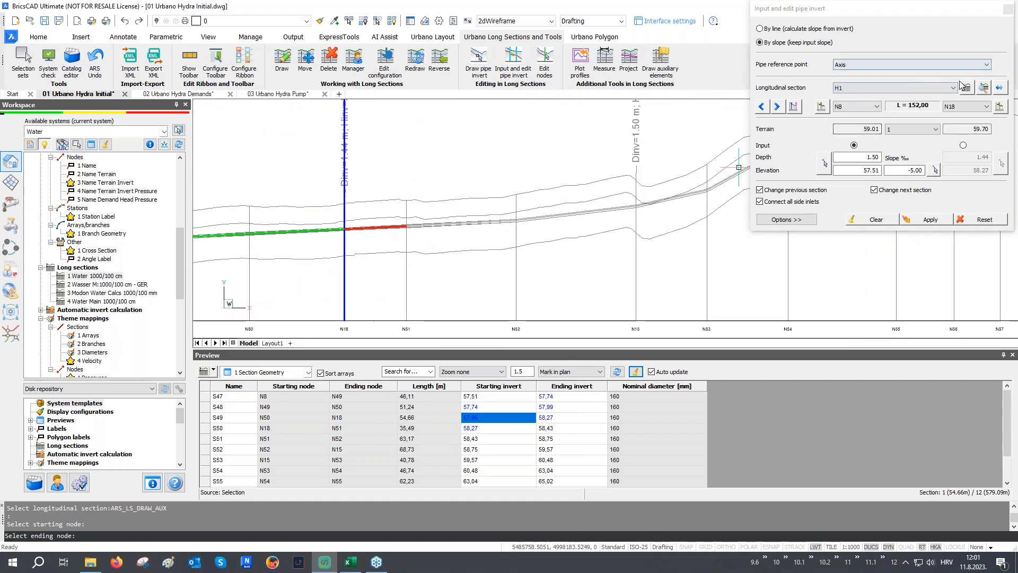
pyautogui.click(1001, 87)
pyautogui.click(345, 149)
pyautogui.click(636, 159)
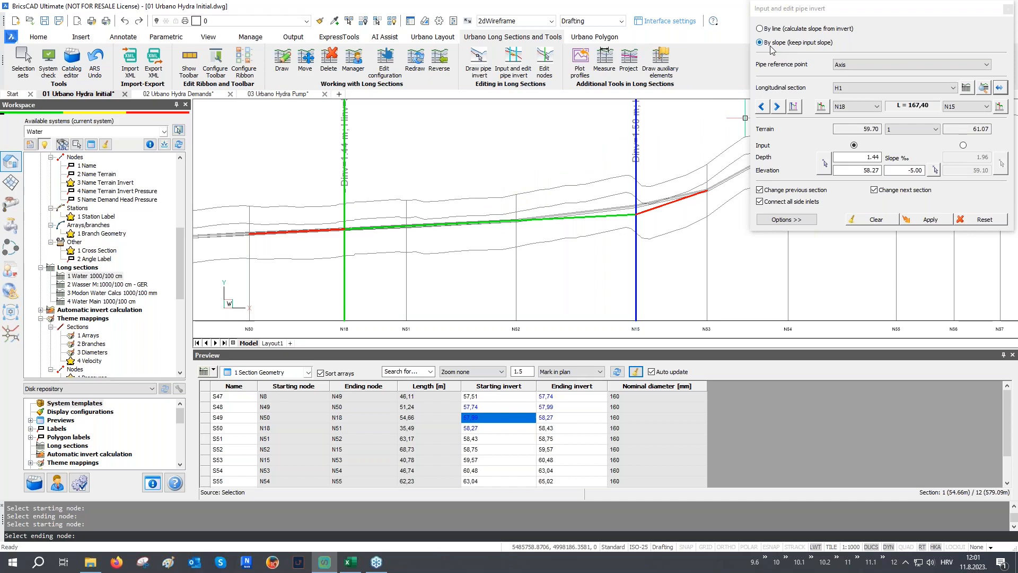
pyautogui.click(776, 30)
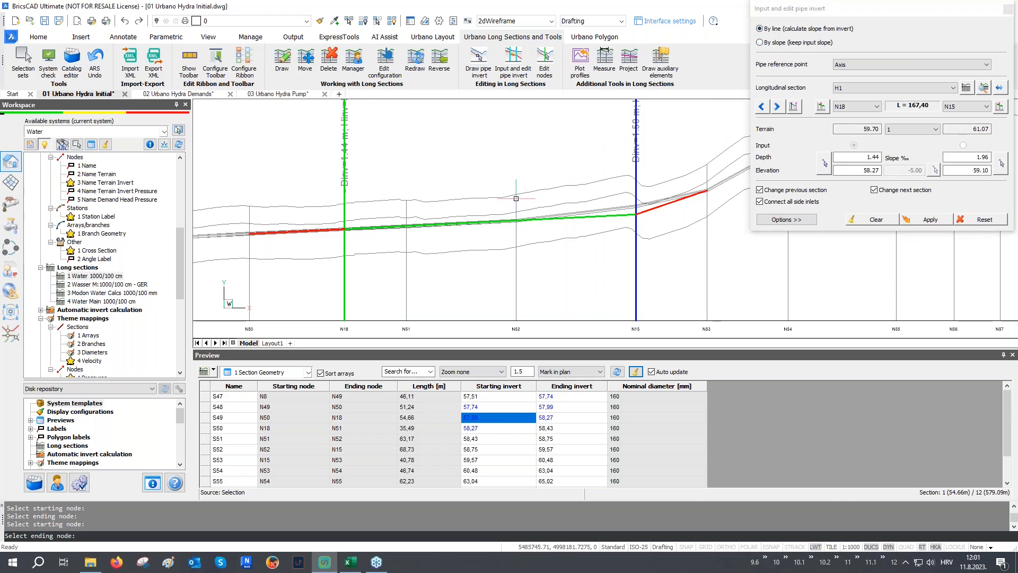
pyautogui.scroll(1, 514, 205)
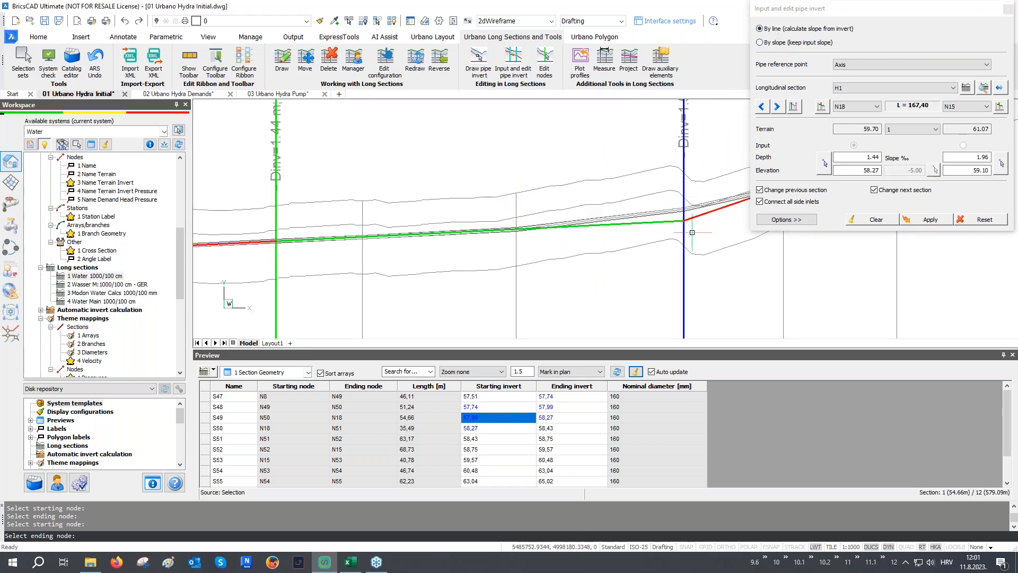
pyautogui.click(985, 158)
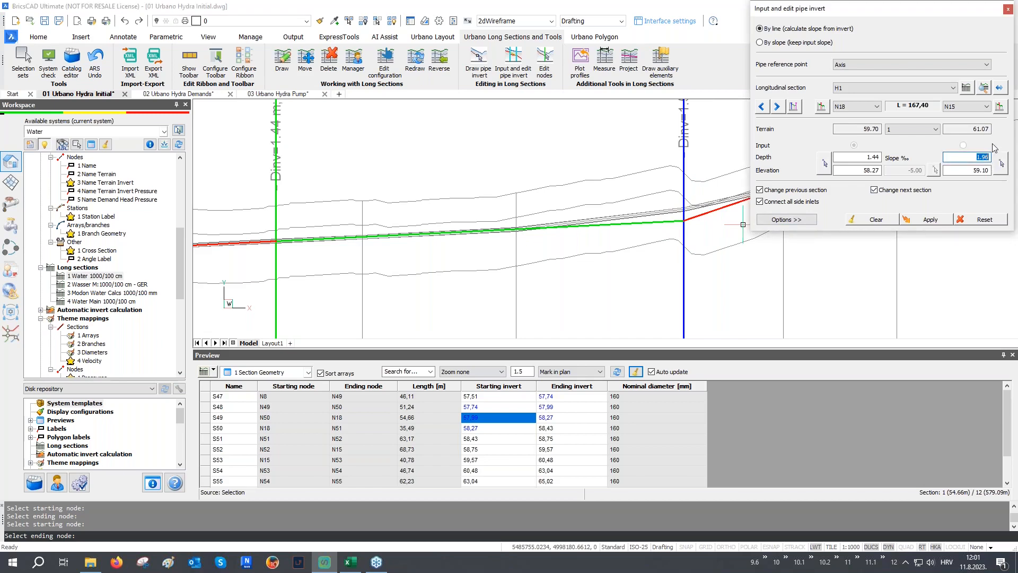
pyautogui.write('2')
pyautogui.press('Return')
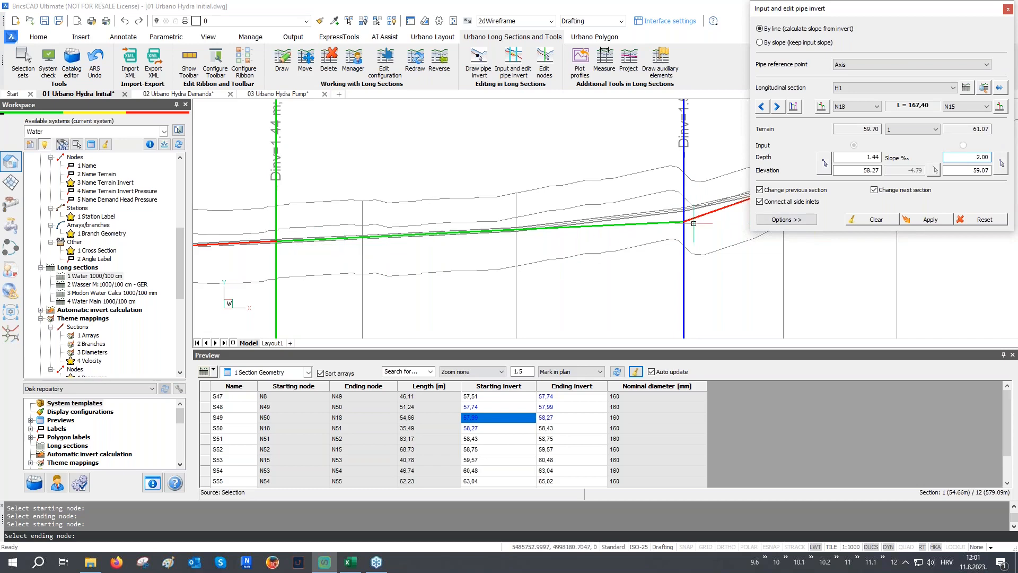
pyautogui.moveTo(708, 223); pyautogui.dragTo(470, 265, button='middle')
pyautogui.scroll(1, 470, 265)
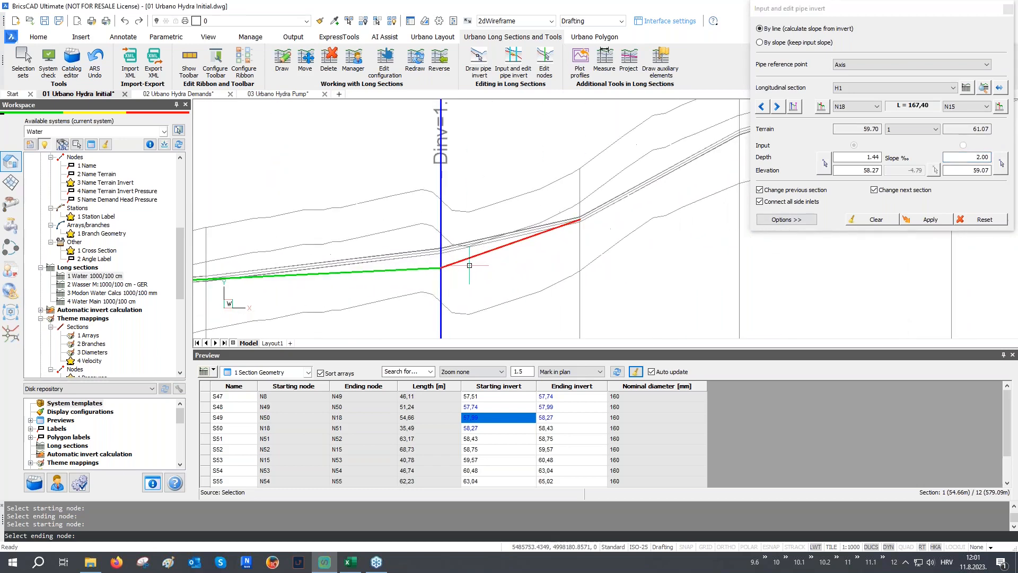
pyautogui.click(931, 219)
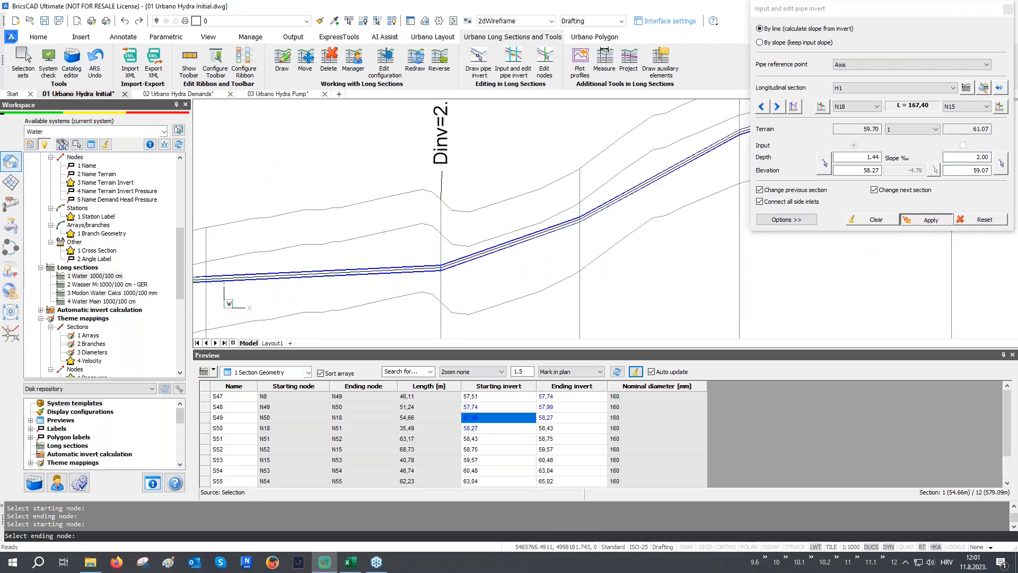
pyautogui.scroll(1, 447, 265)
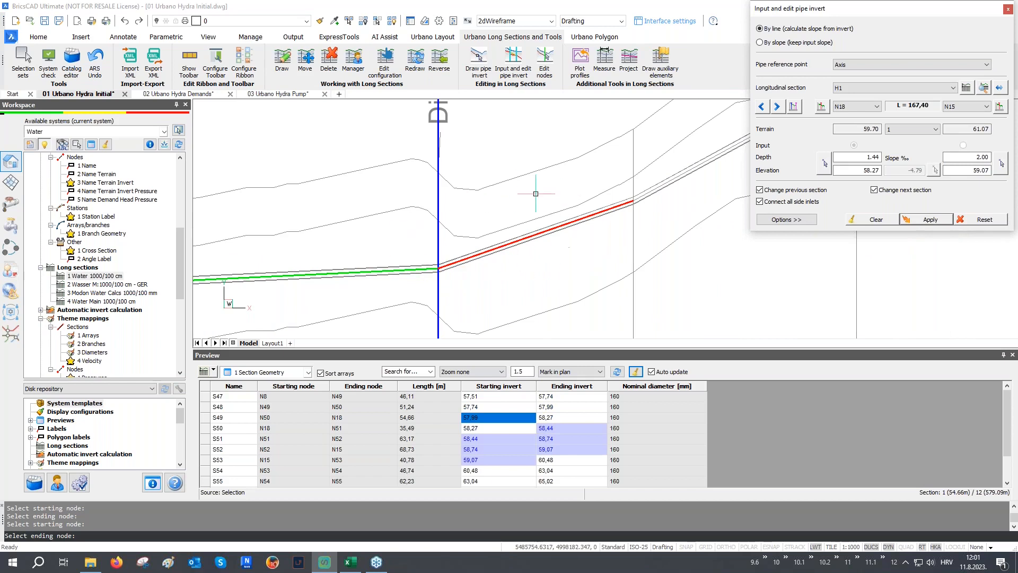
# - Delete all terrain-parallel auxiliary lines from the long sections and close the section geometry preview
pyautogui.click(1008, 9)
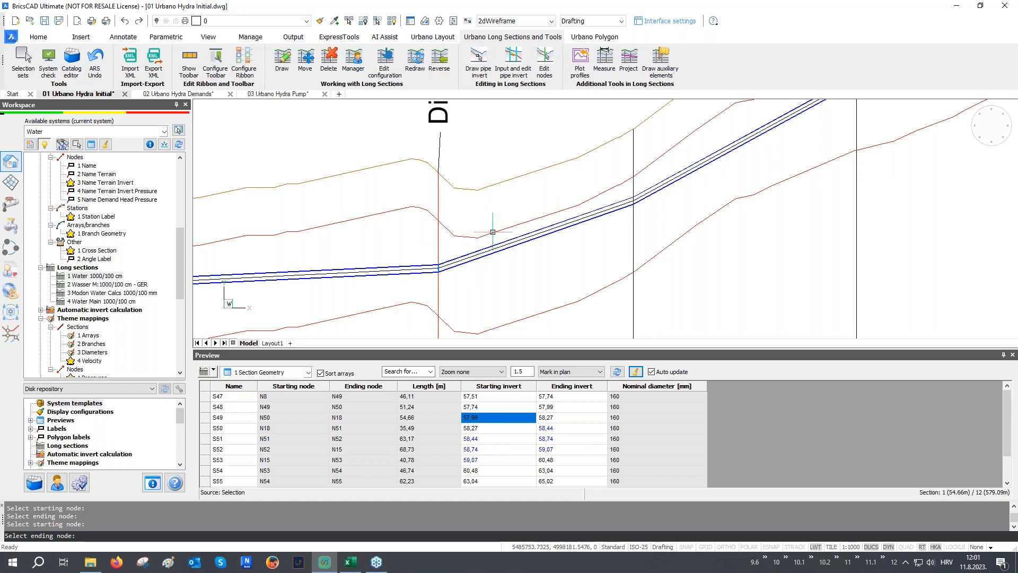
pyautogui.scroll(-5, 493, 231)
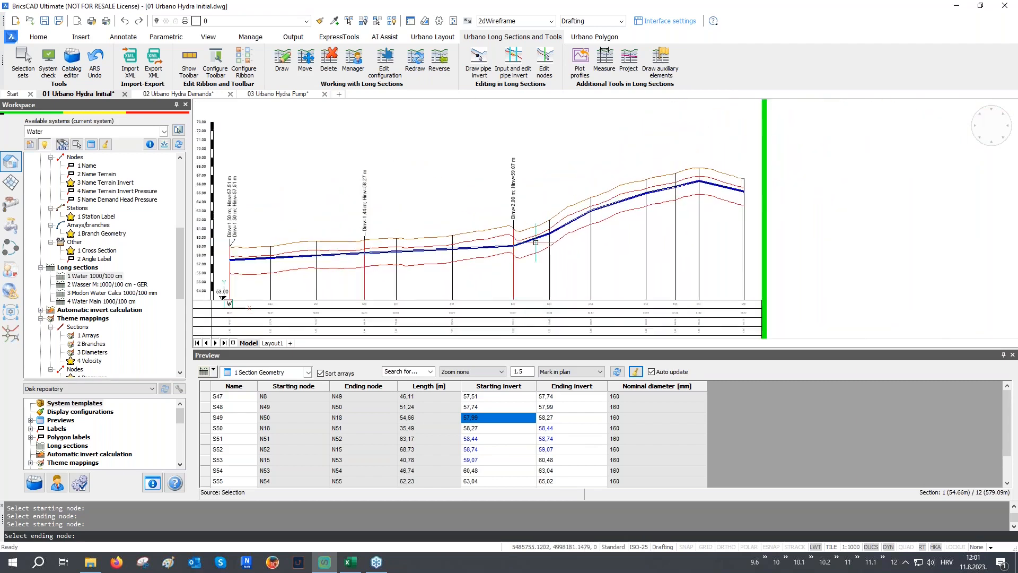
pyautogui.moveTo(431, 248); pyautogui.dragTo(469, 245, button='middle')
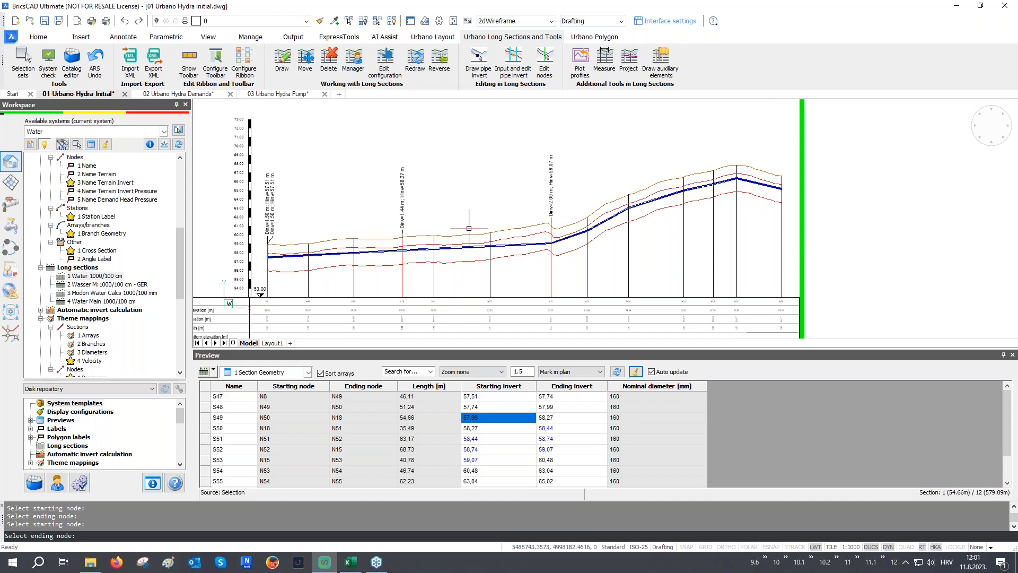
pyautogui.click(663, 71)
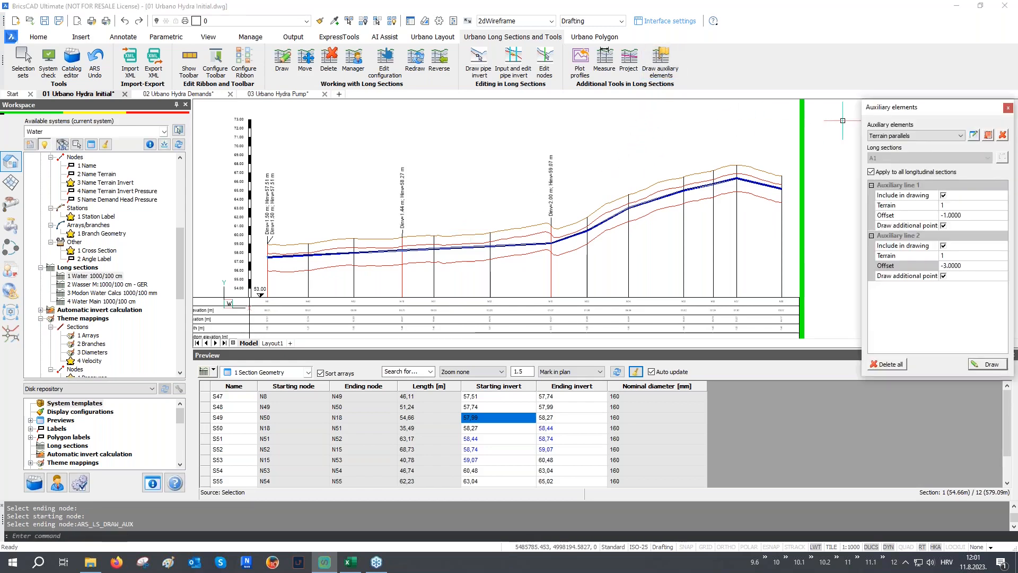
pyautogui.click(887, 365)
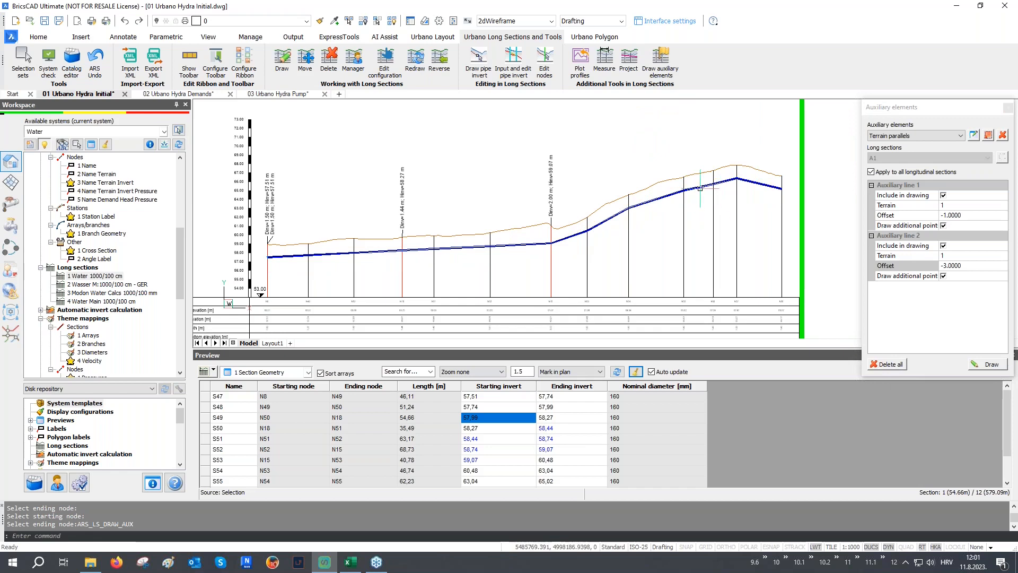
pyautogui.click(1008, 109)
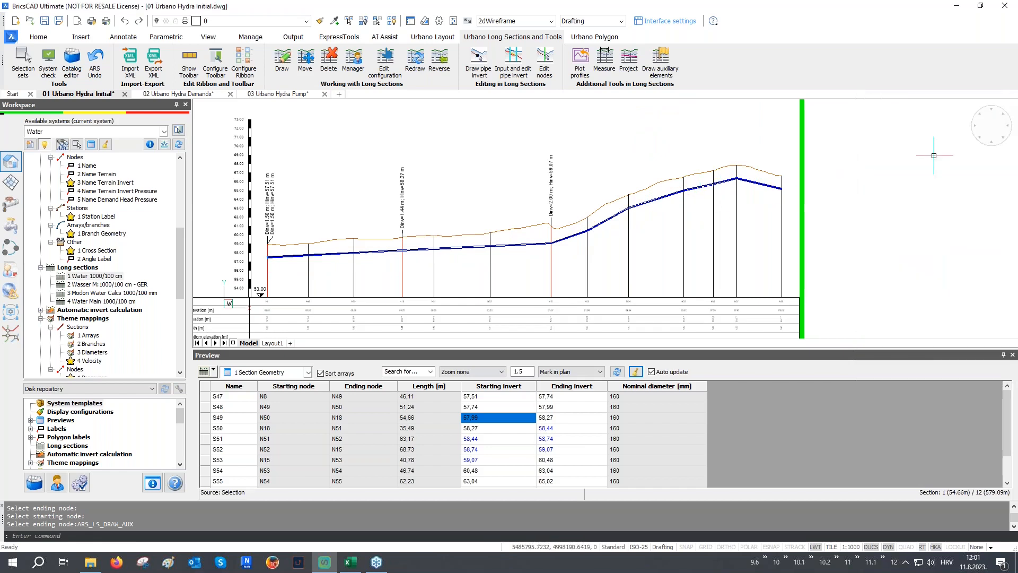
pyautogui.click(1013, 356)
# - Automatically assign air release and washout valves with manholes to the ordinary nodes of the whole water network
pyautogui.scroll(-8, 640, 321)
pyautogui.scroll(-5, 637, 321)
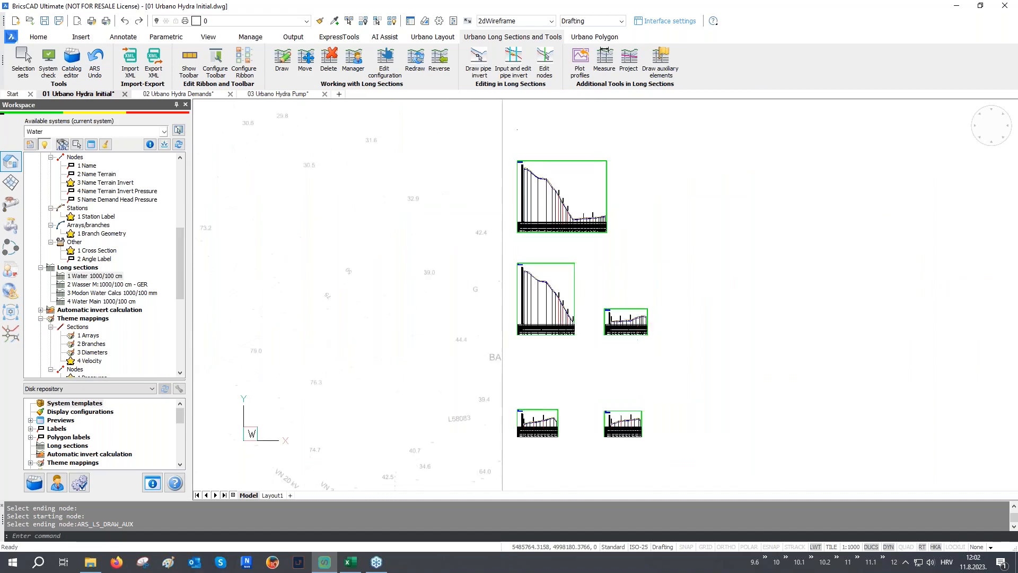
pyautogui.moveTo(580, 275); pyautogui.dragTo(721, 222, button='middle')
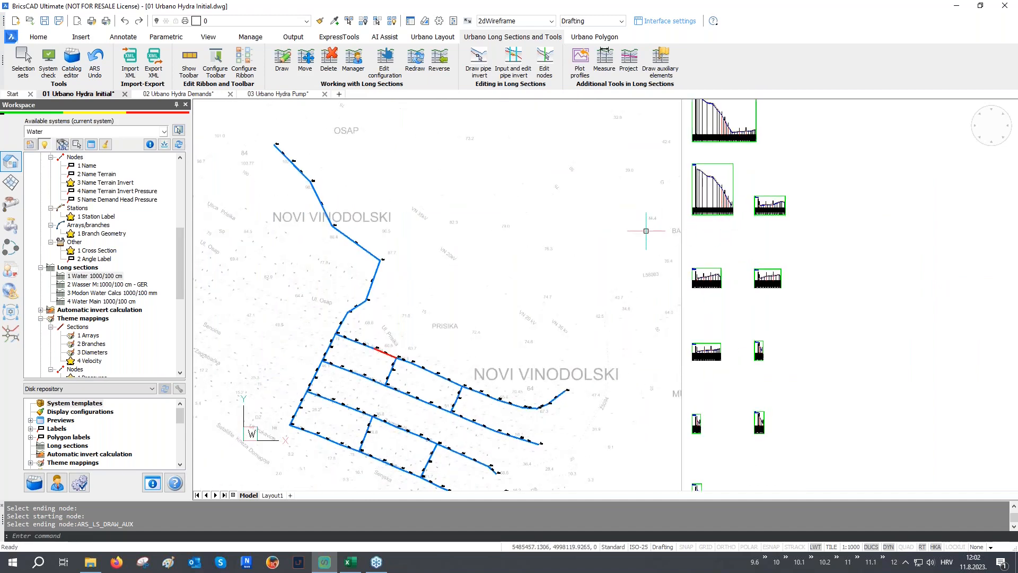
pyautogui.click(12, 225)
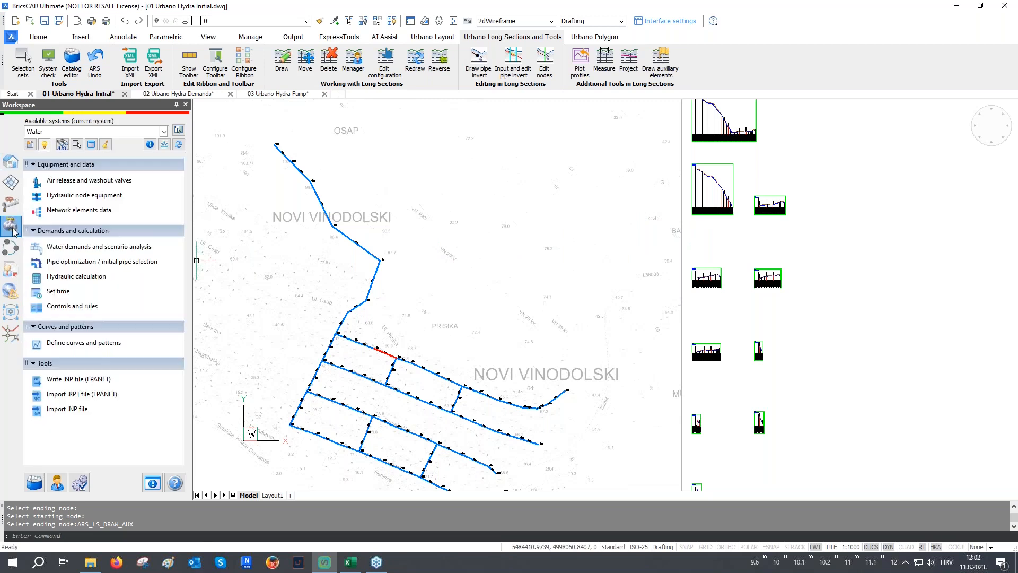
pyautogui.click(120, 182)
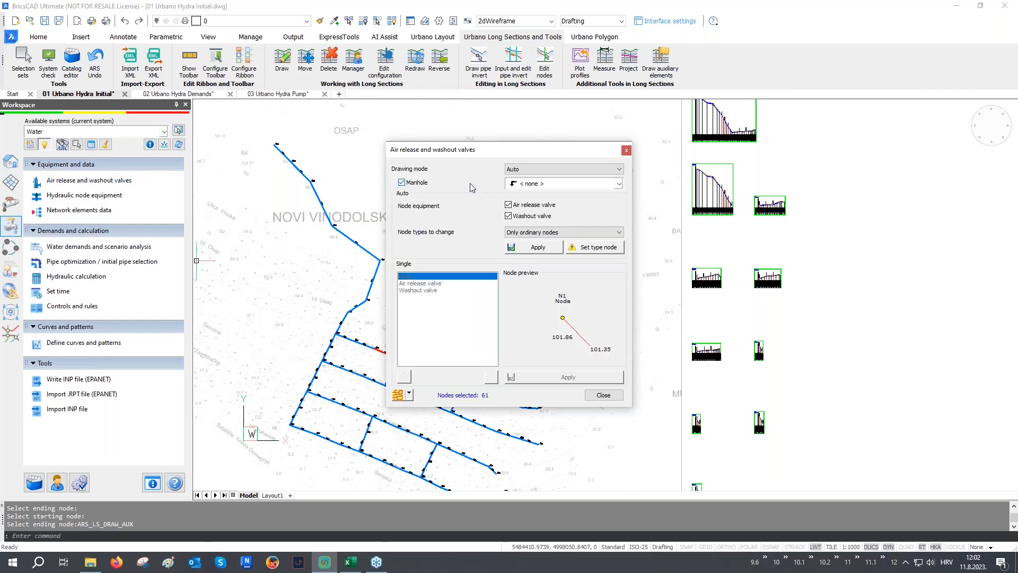
pyautogui.click(531, 170)
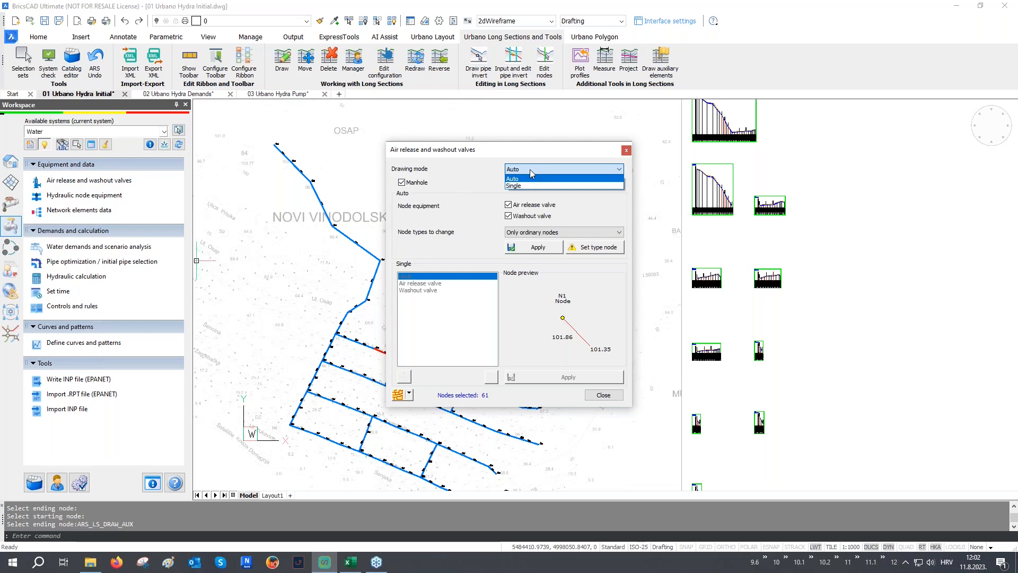
pyautogui.click(522, 178)
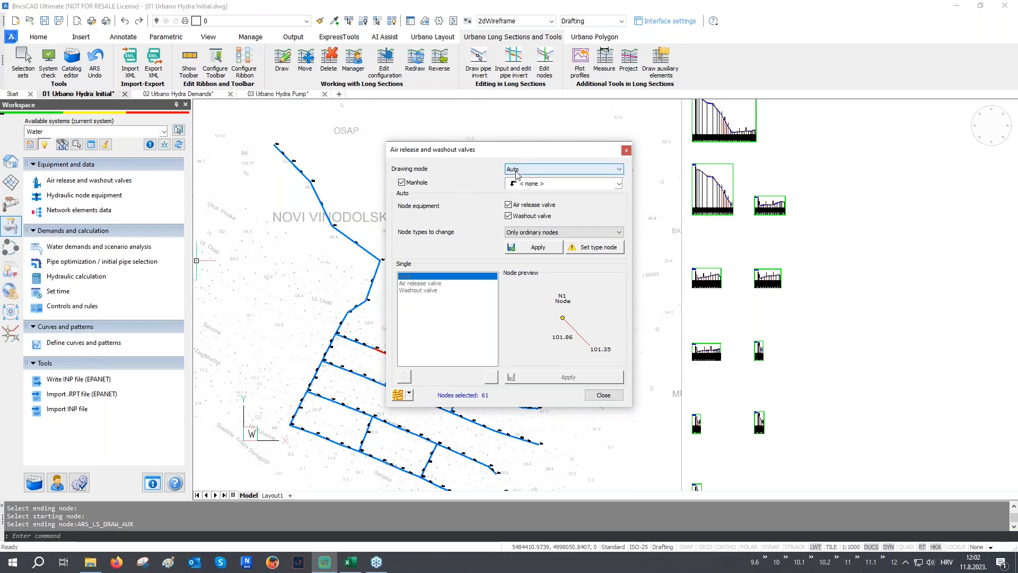
pyautogui.click(398, 395)
pyautogui.click(552, 254)
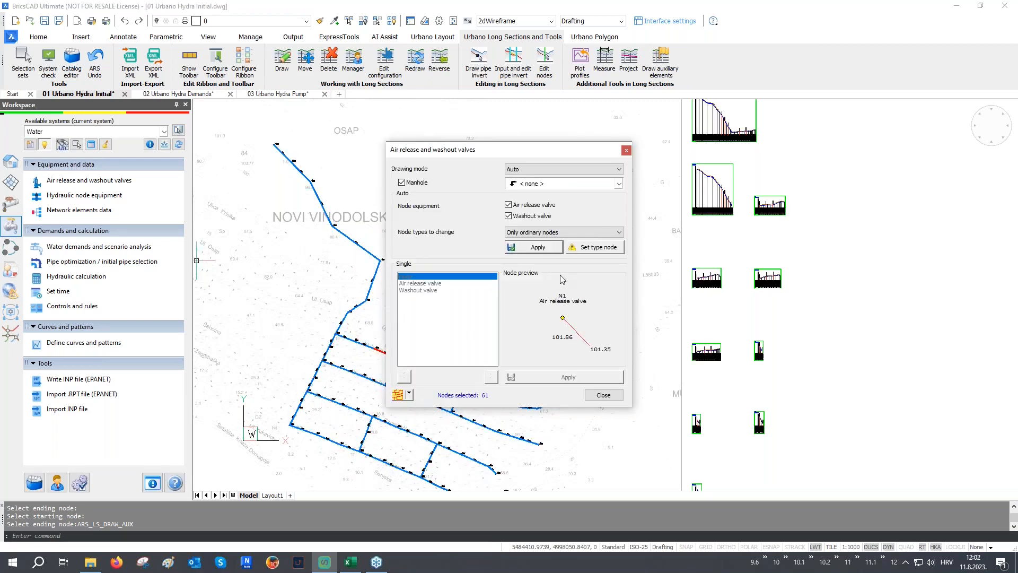
pyautogui.click(604, 395)
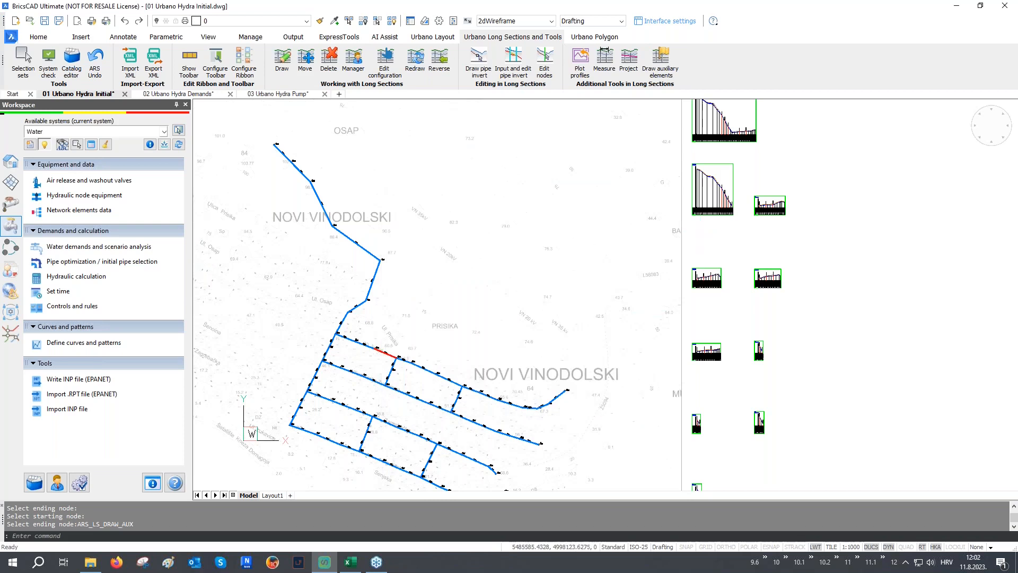
# - Examine the washout and air release valve symbols at the low and high points of the long sections
pyautogui.moveTo(699, 240); pyautogui.dragTo(666, 288, button='middle')
pyautogui.scroll(10, 657, 239)
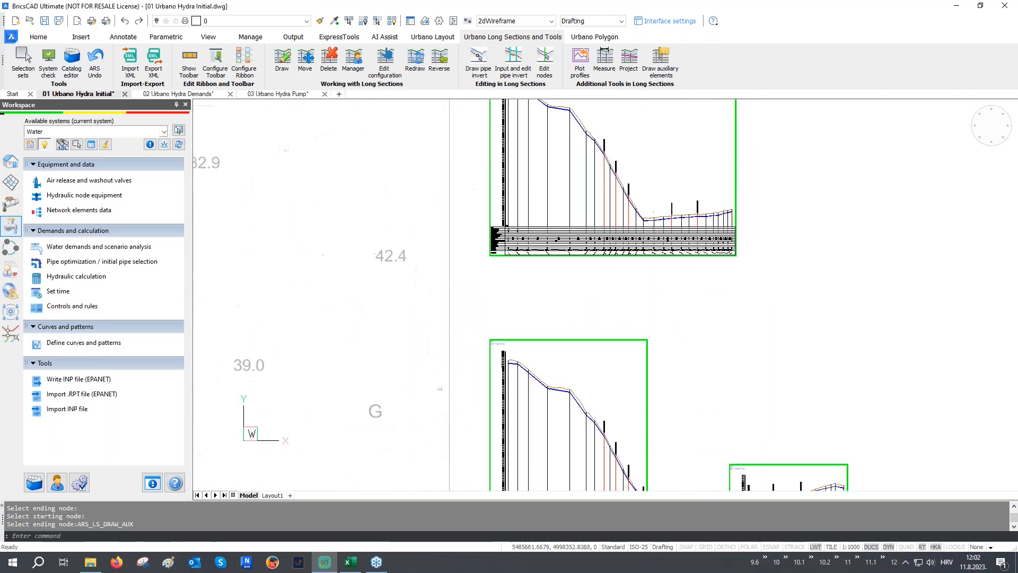
pyautogui.scroll(8, 649, 217)
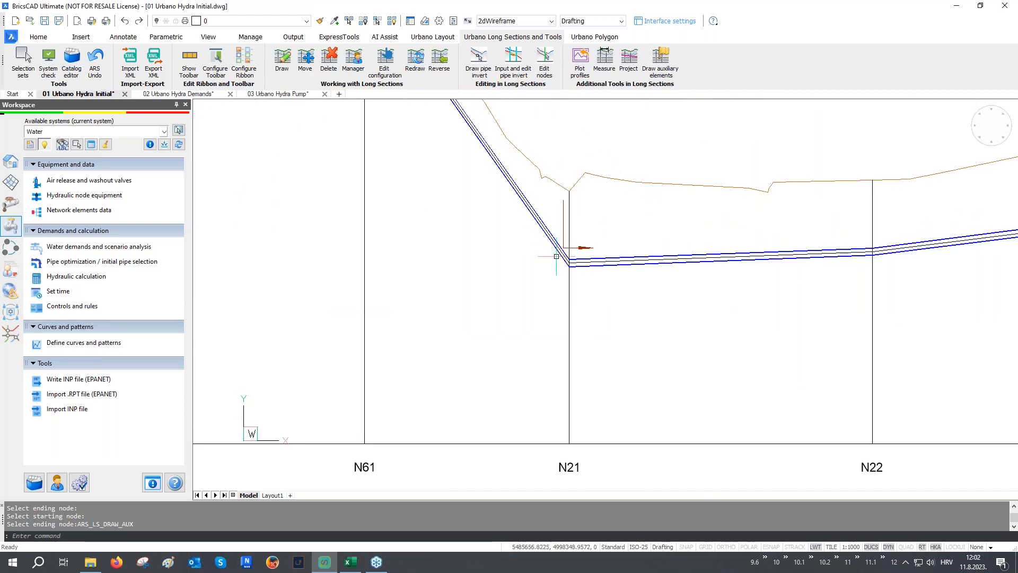
pyautogui.scroll(3, 597, 218)
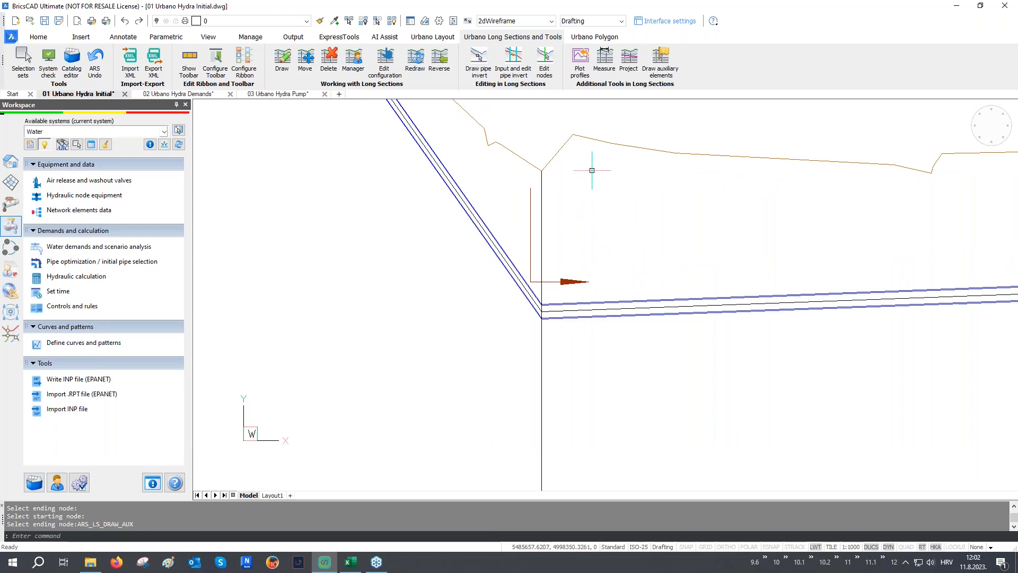
pyautogui.scroll(-6, 513, 262)
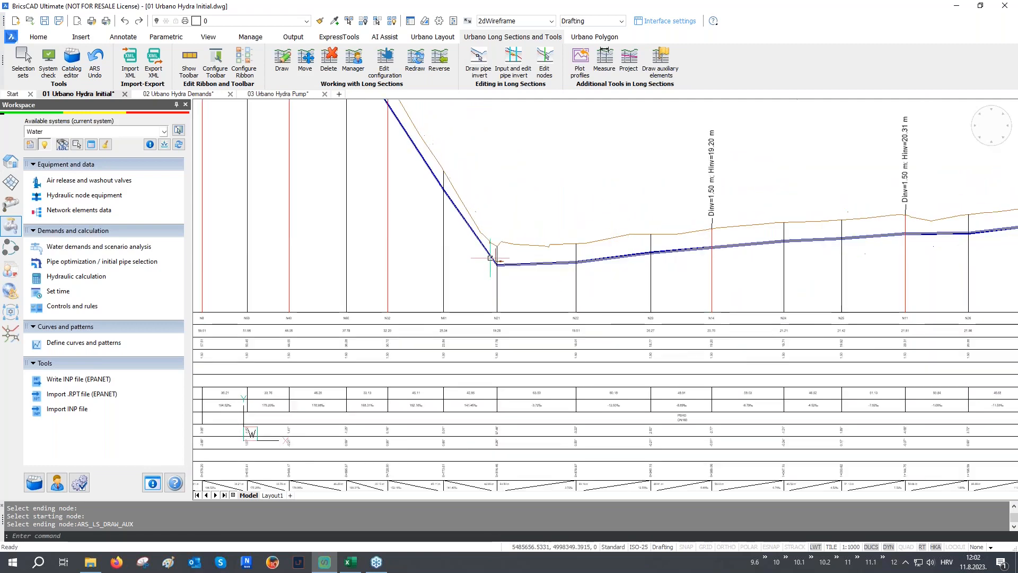
pyautogui.scroll(-6, 526, 285)
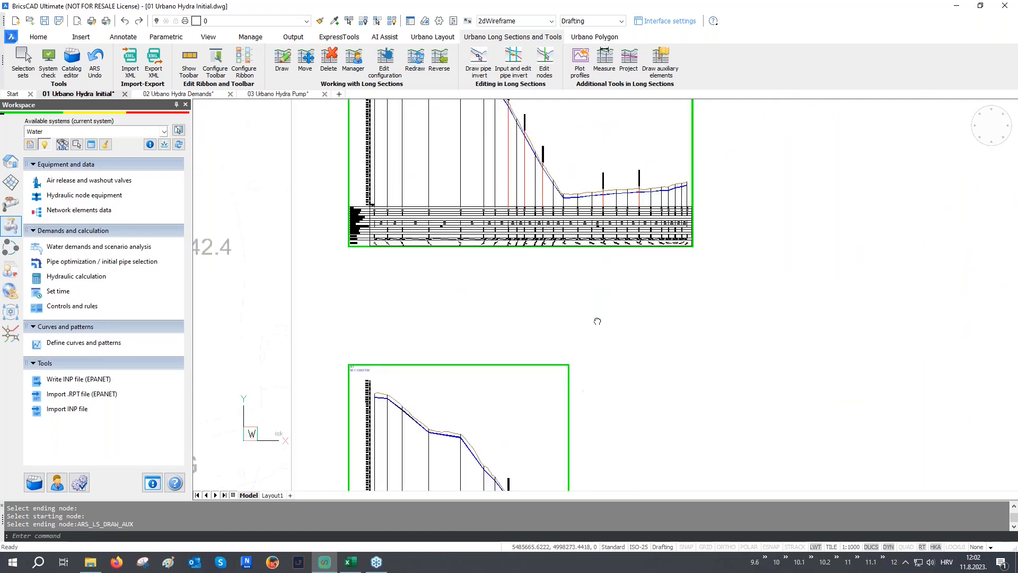
pyautogui.scroll(8, 824, 337)
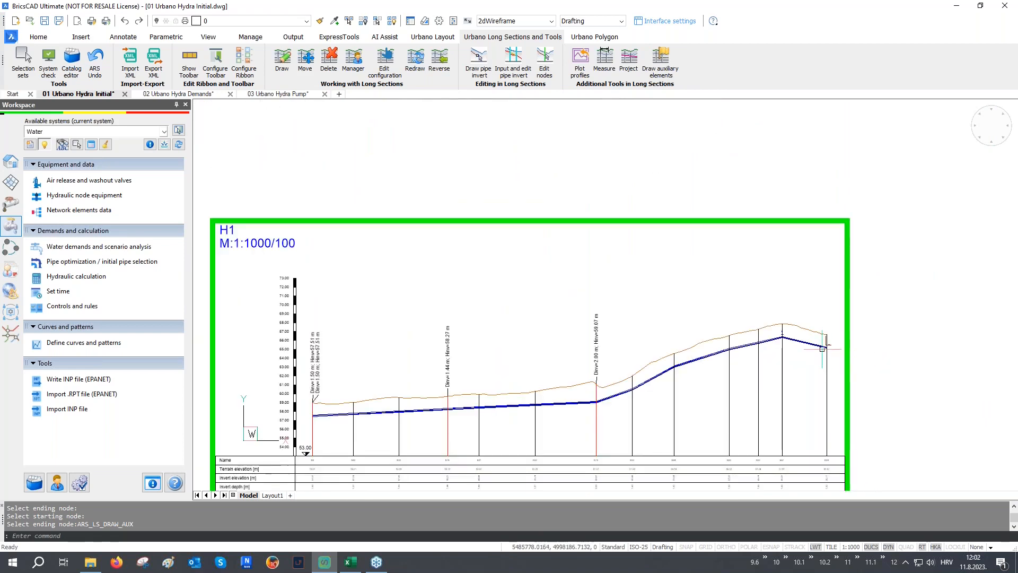
pyautogui.scroll(5, 824, 338)
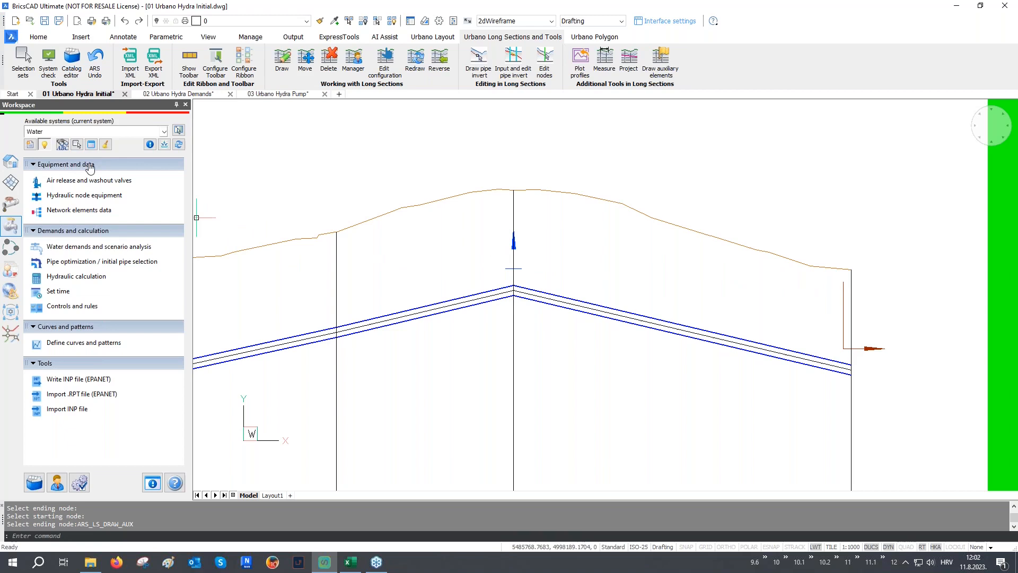
# - Search for the high-point node near the end of long section H1 by picking it in the profile, and inspect its valve symbol in plan
pyautogui.click(62, 145)
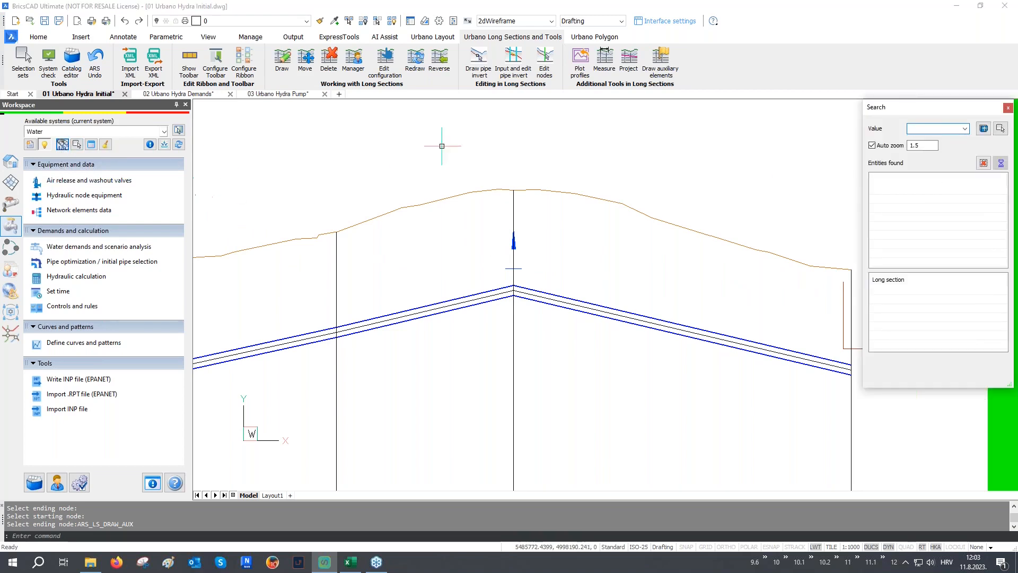
pyautogui.click(1000, 130)
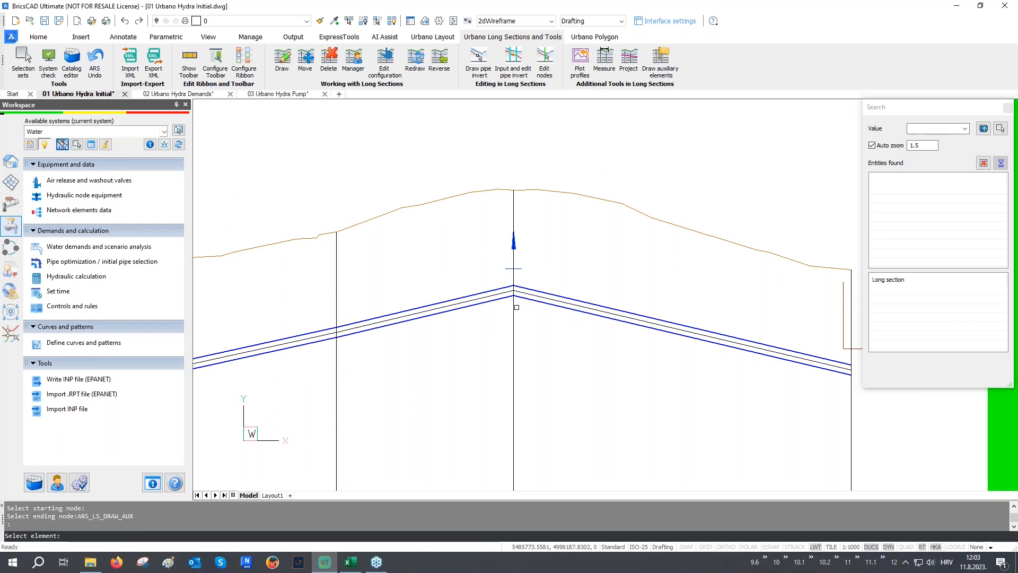
pyautogui.click(515, 306)
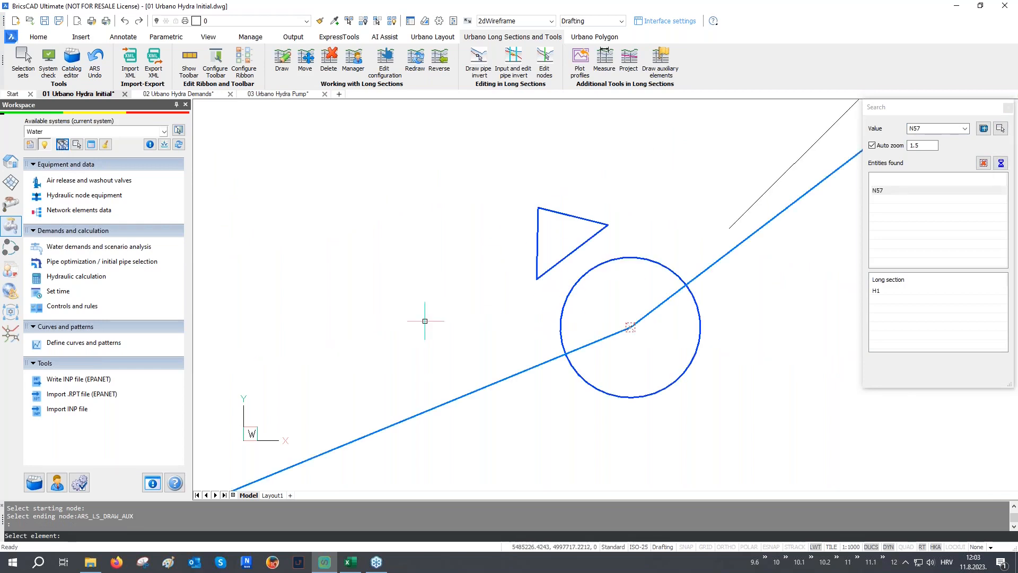
pyautogui.scroll(-6, 410, 328)
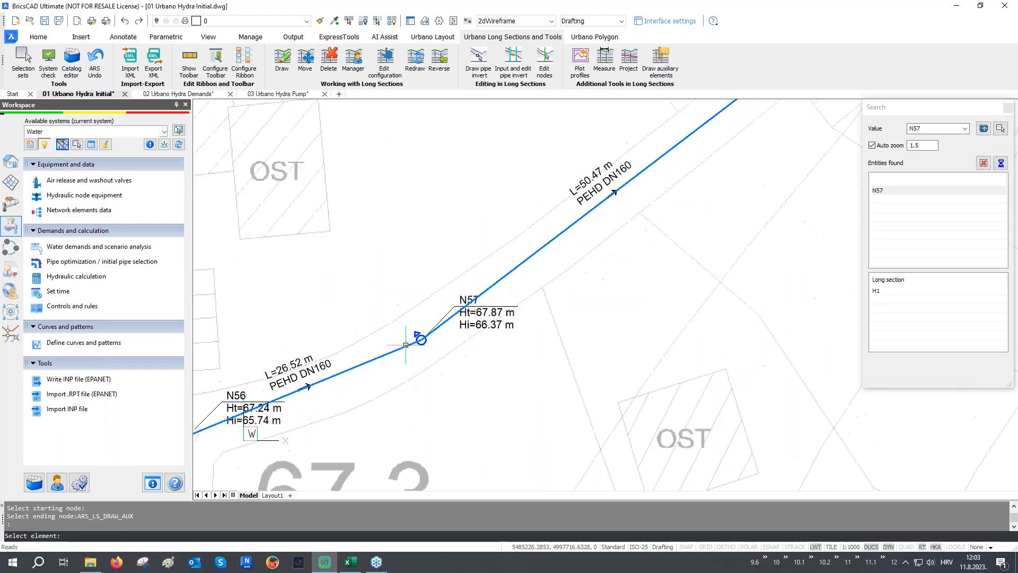
pyautogui.scroll(3, 422, 322)
pyautogui.scroll(-3, 420, 365)
pyautogui.moveTo(560, 259); pyautogui.dragTo(523, 340, button='middle')
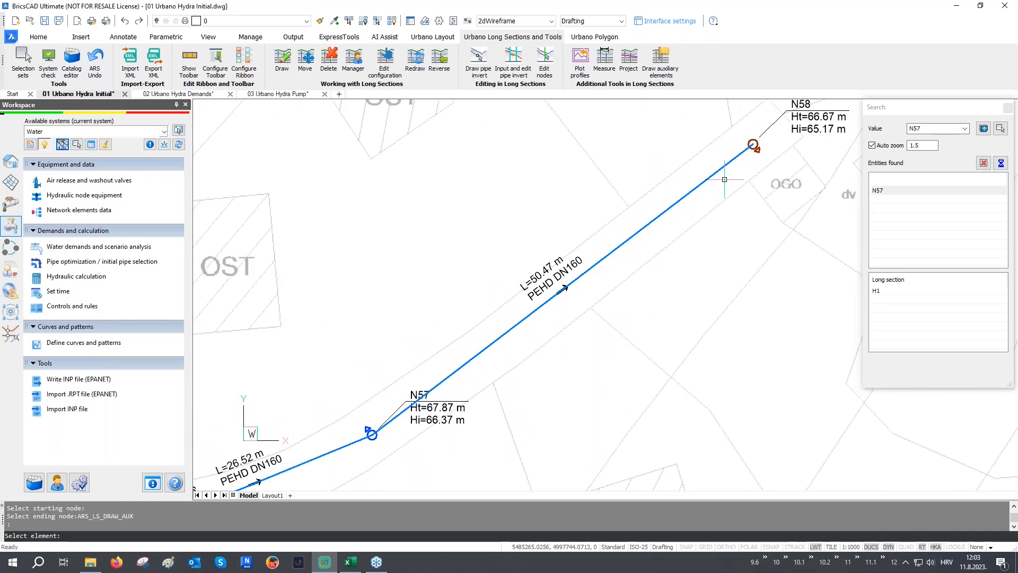
pyautogui.click(1008, 108)
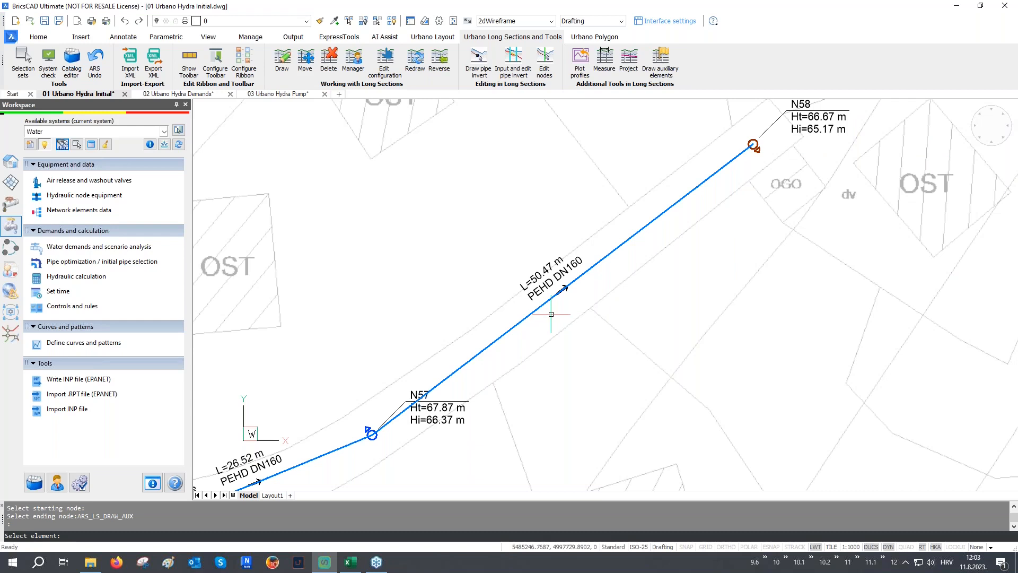
pyautogui.click(508, 319)
pyautogui.click(497, 350)
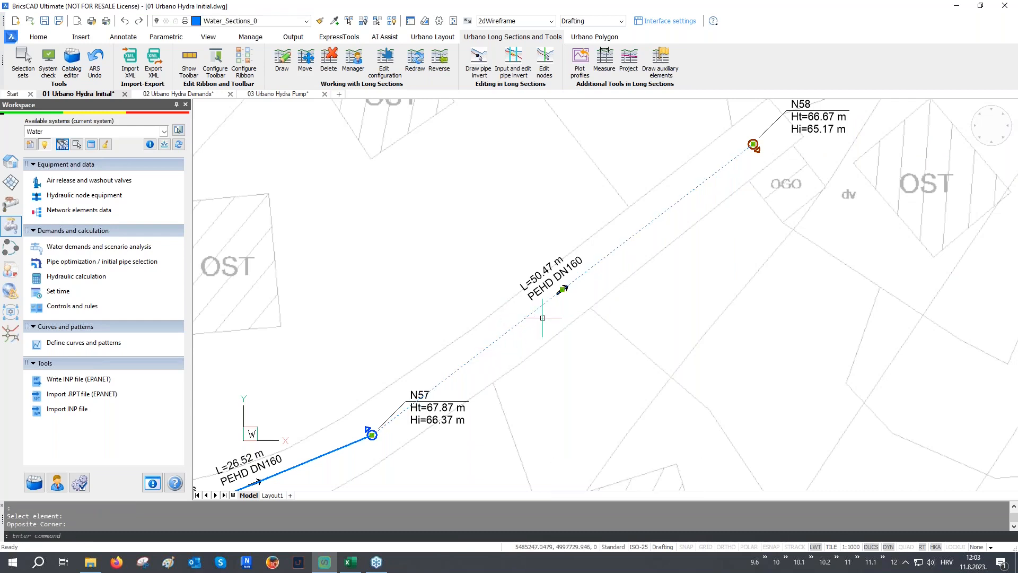
pyautogui.press('Escape')
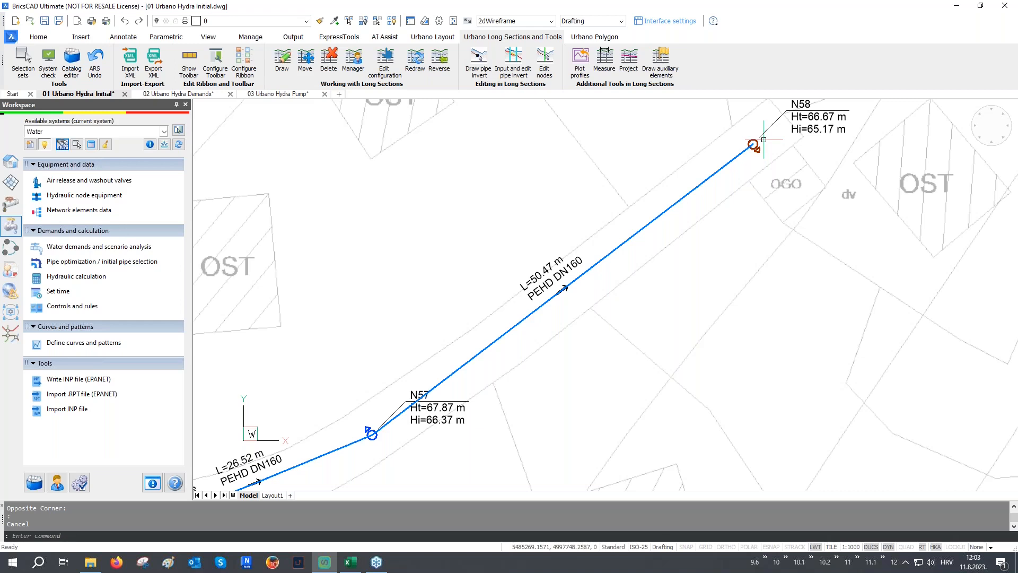
# - Clear the red section highlight from the water network plan
pyautogui.scroll(-6, 763, 144)
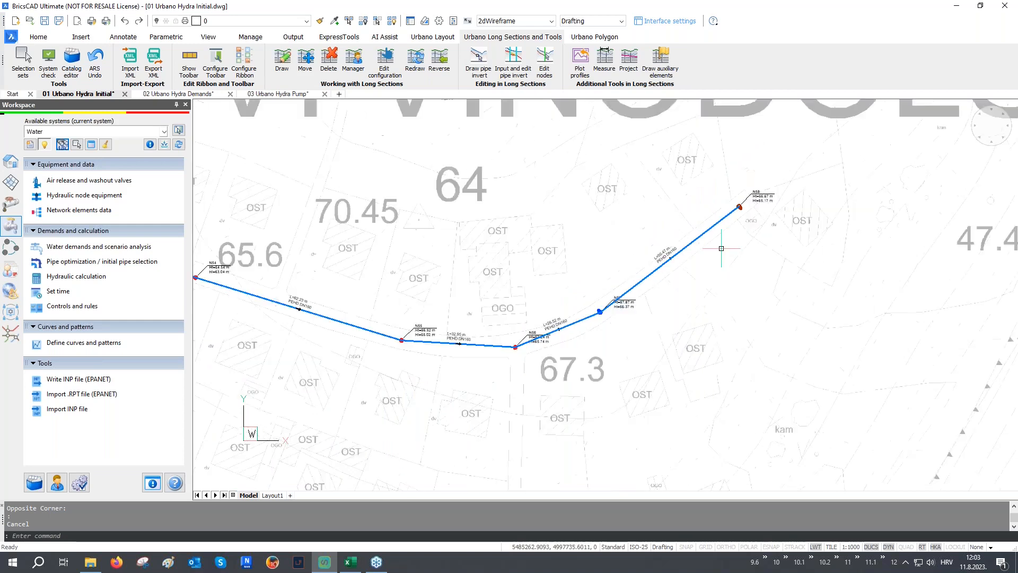
pyautogui.scroll(-4, 673, 256)
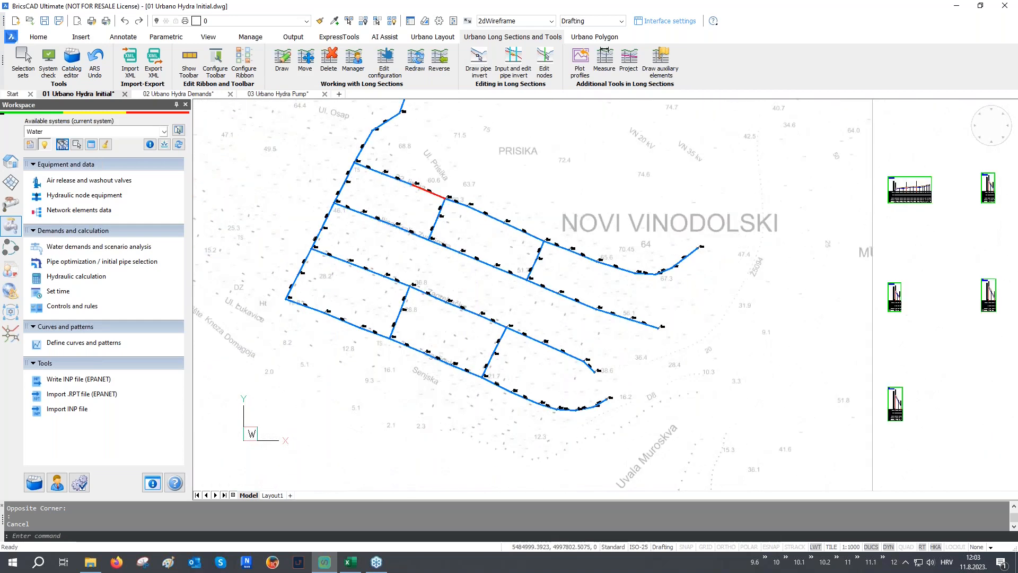
pyautogui.click(109, 145)
pyautogui.moveTo(381, 197)
pyautogui.mouseDown(button='middle')
pyautogui.moveTo(359, 225)
pyautogui.moveTo(356, 279)
pyautogui.mouseUp(button='middle')
pyautogui.scroll(-2, 362, 231)
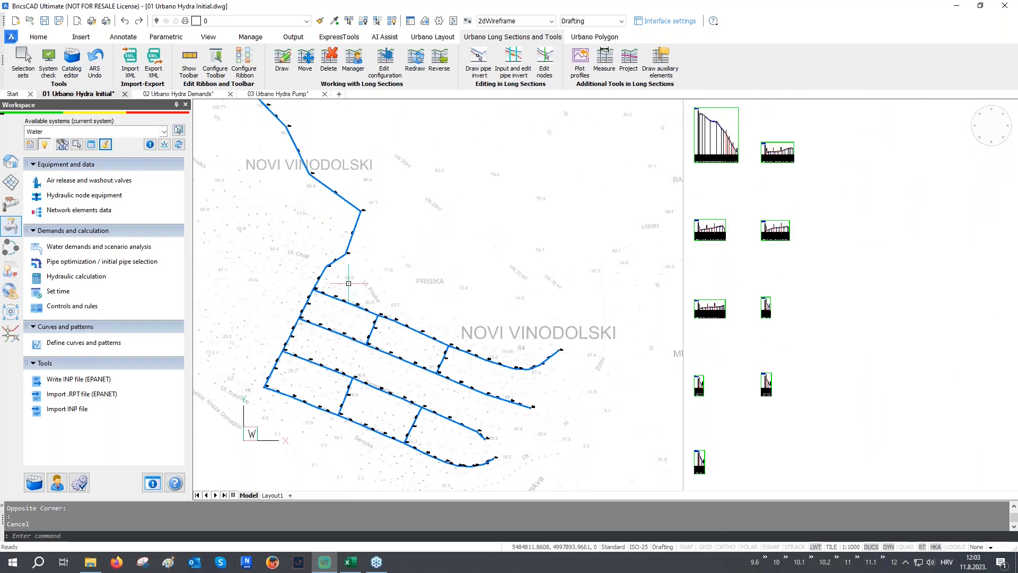
# - Turn on entity snaps and open the manhole assignment with BC 160x160 as the manhole type
pyautogui.press('F3')
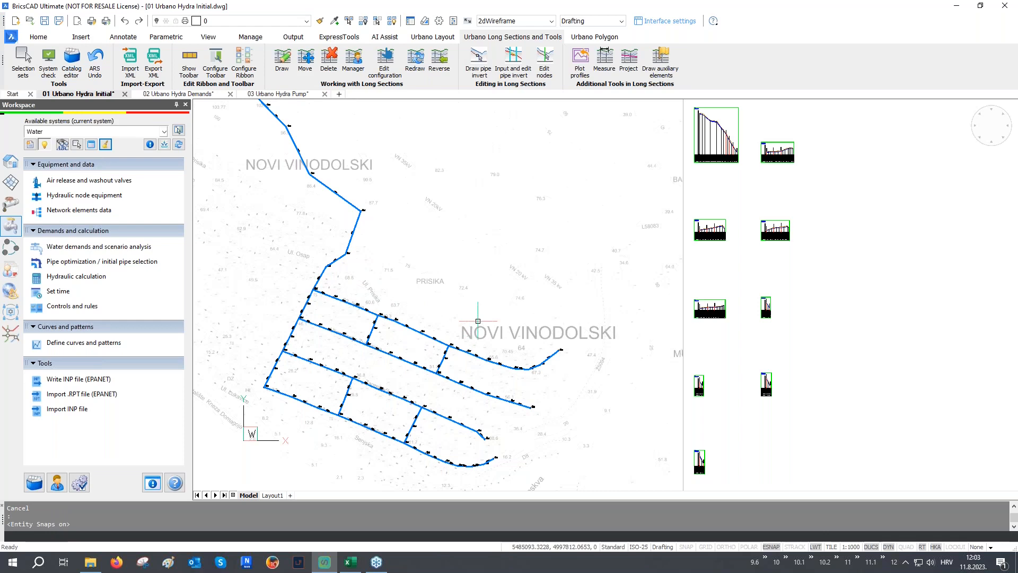
pyautogui.click(11, 160)
pyautogui.scroll(8, 143, 183)
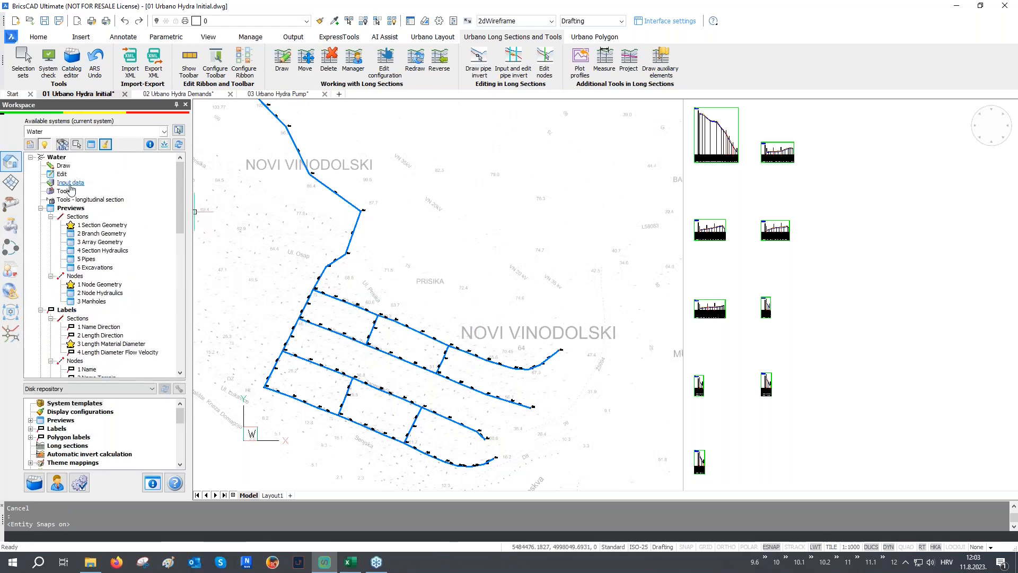
pyautogui.click(433, 36)
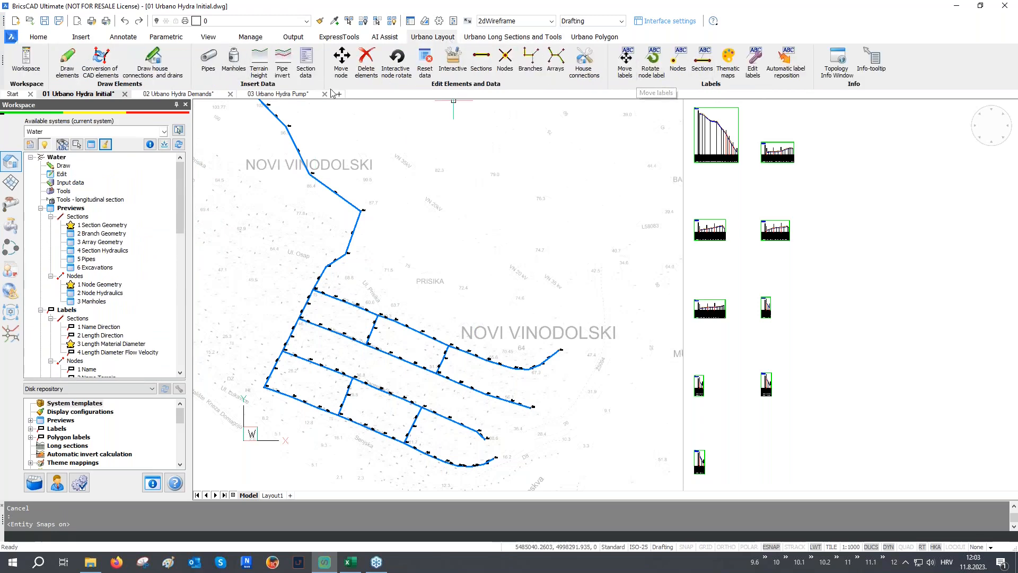
pyautogui.click(236, 64)
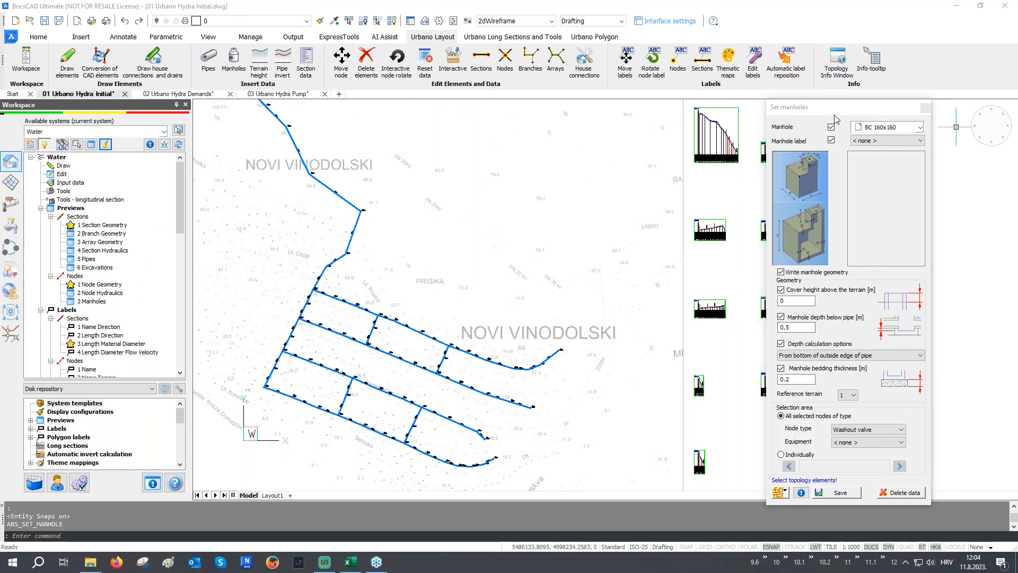
pyautogui.click(35, 483)
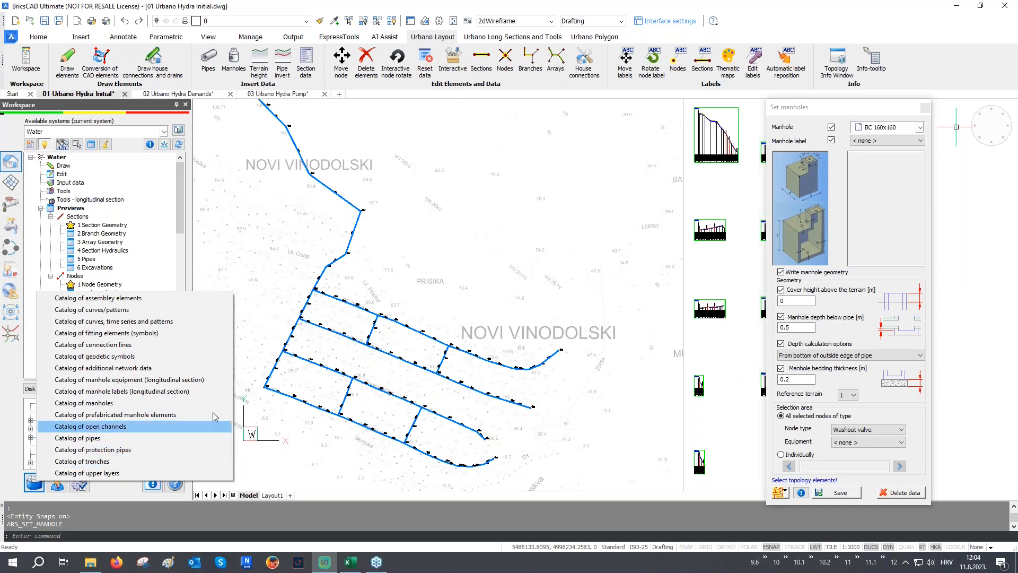
pyautogui.click(819, 115)
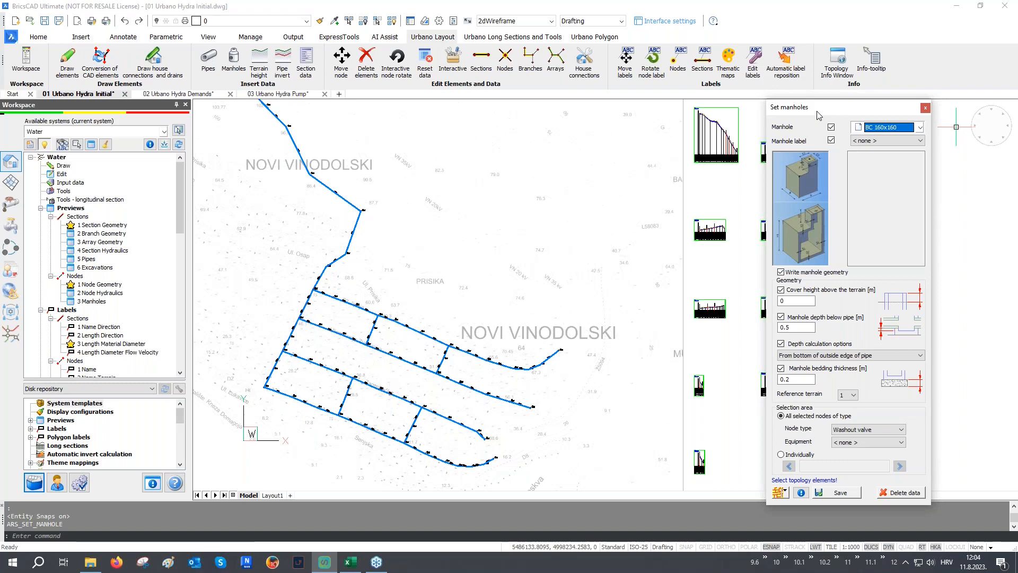
pyautogui.click(872, 128)
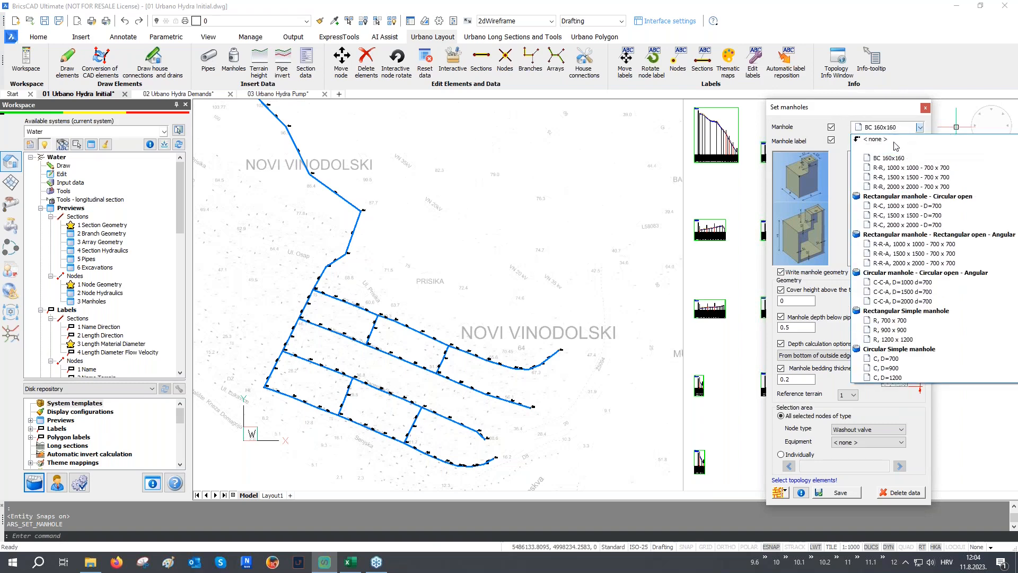
pyautogui.click(889, 122)
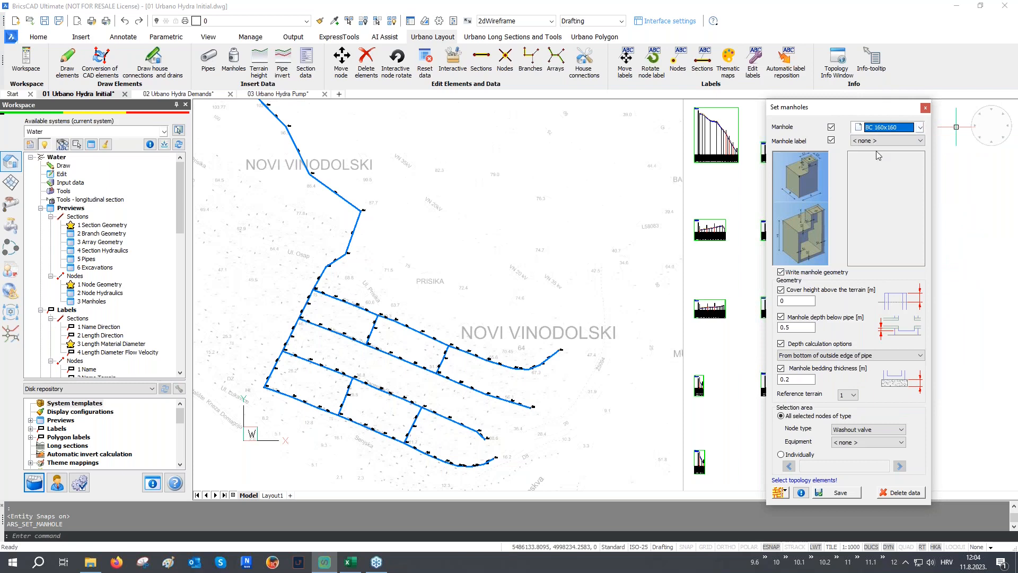
pyautogui.click(787, 492)
pyautogui.click(810, 365)
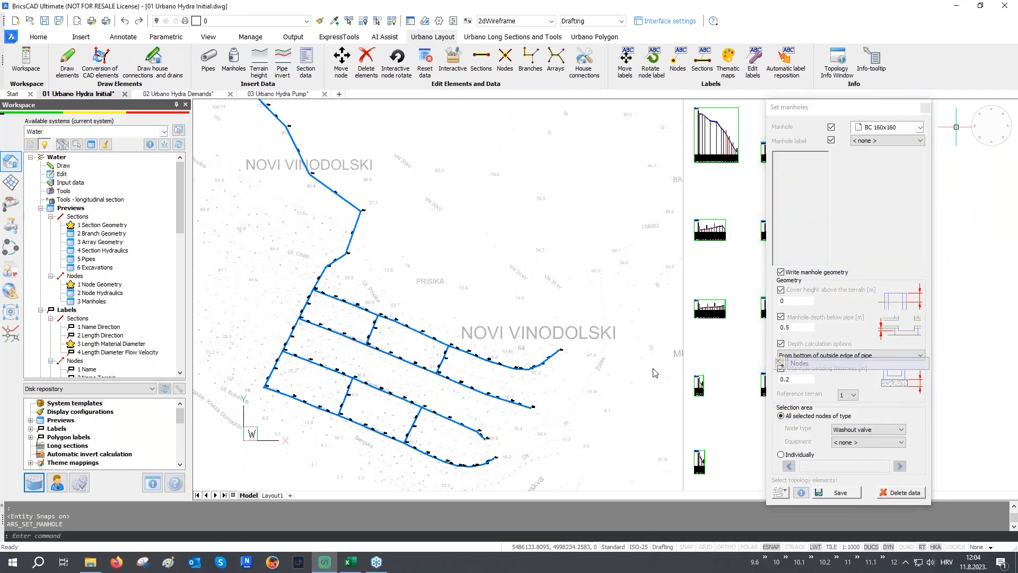
pyautogui.click(313, 289)
pyautogui.click(378, 315)
pyautogui.click(393, 320)
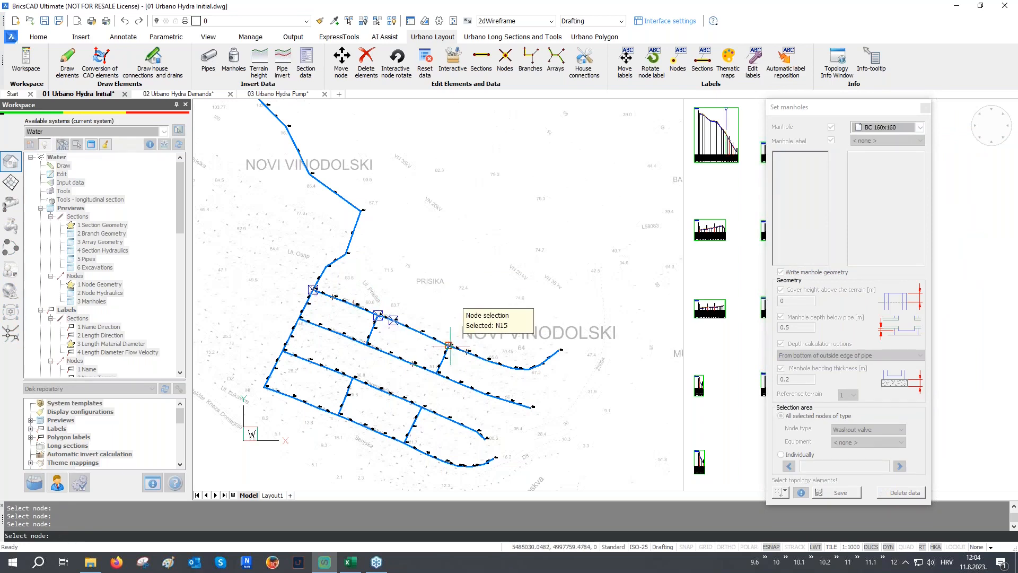
pyautogui.press('Escape')
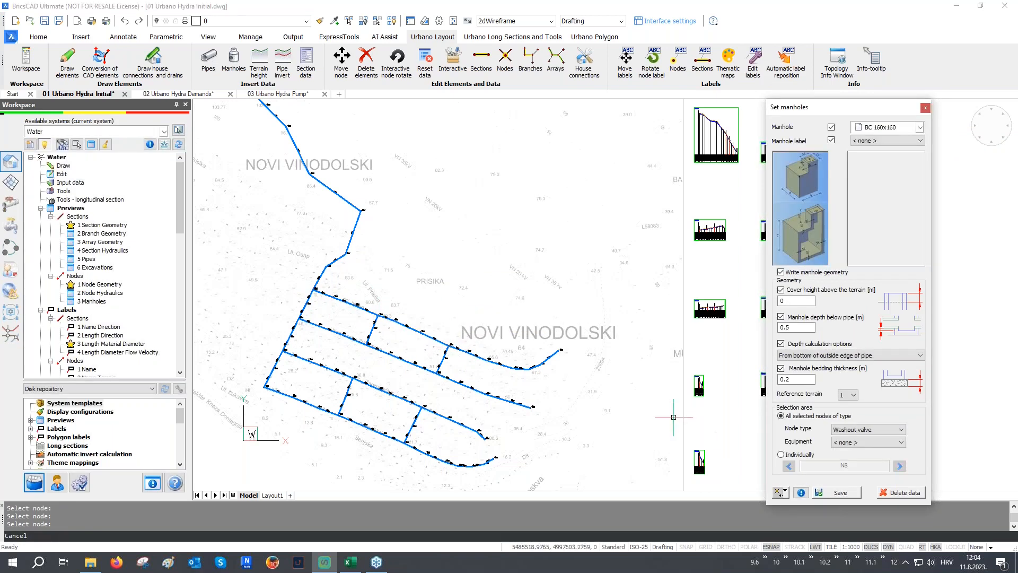
# - Start a node-by-node selection for the manholes and pick the three pipe junctions along 22. lipnja street, beginning with N8
pyautogui.click(779, 492)
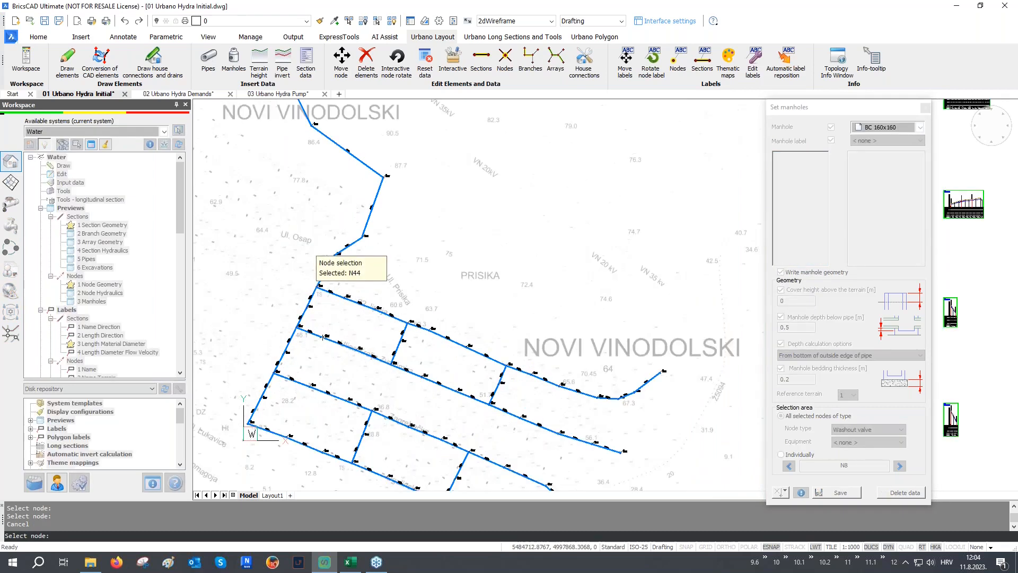
pyautogui.scroll(4, 306, 296)
pyautogui.click(327, 278)
pyautogui.click(504, 348)
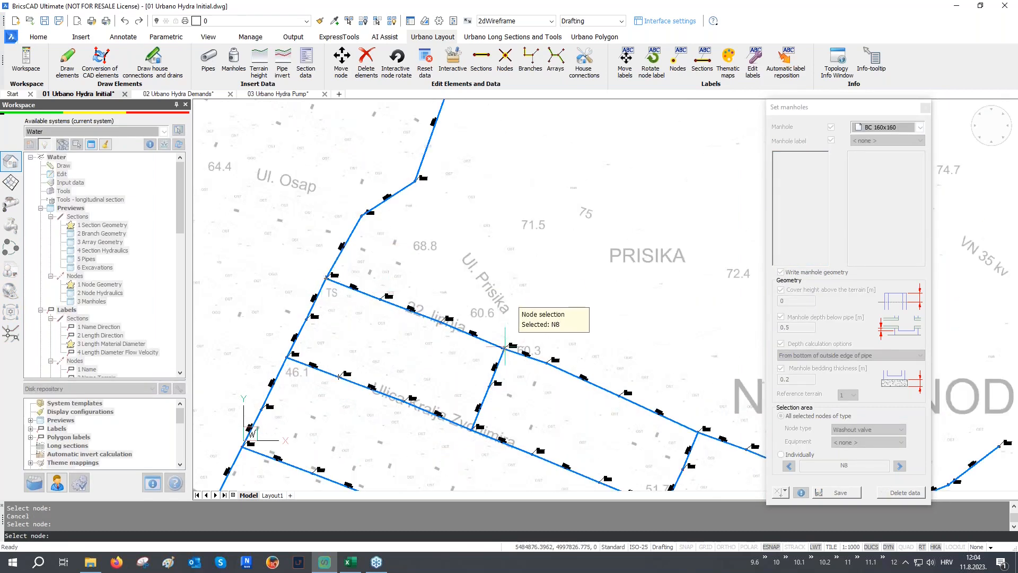
pyautogui.scroll(2, 516, 360)
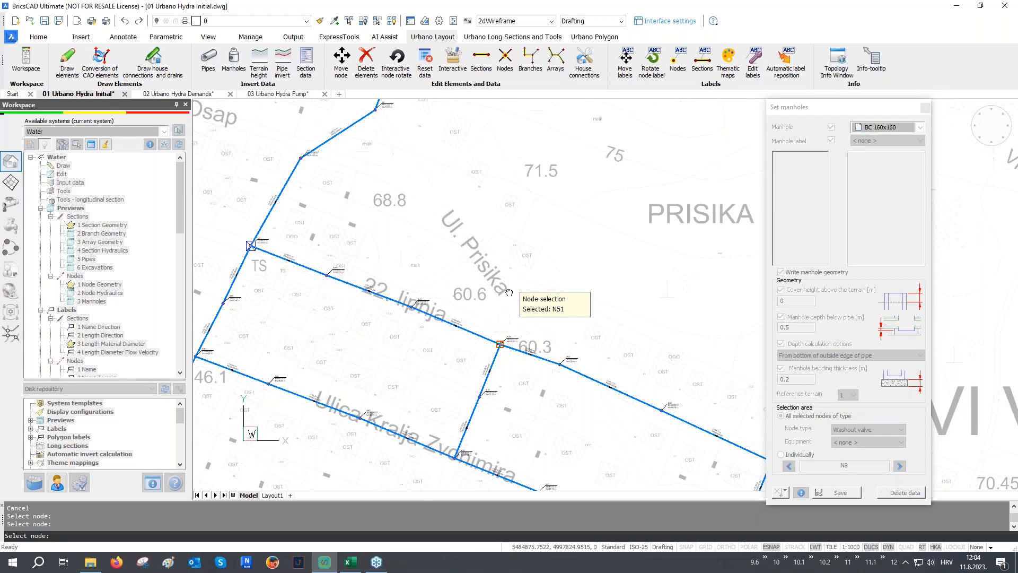
pyautogui.scroll(3, 511, 361)
pyautogui.click(483, 258)
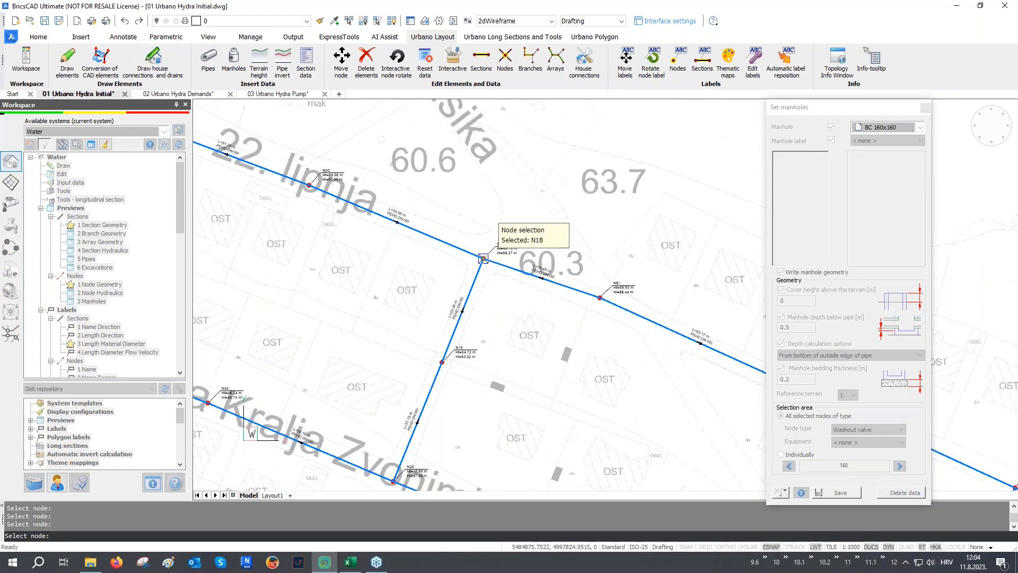
pyautogui.scroll(-4, 483, 259)
pyautogui.click(602, 312)
pyautogui.scroll(1, 702, 338)
pyautogui.click(673, 352)
pyautogui.scroll(-2, 661, 312)
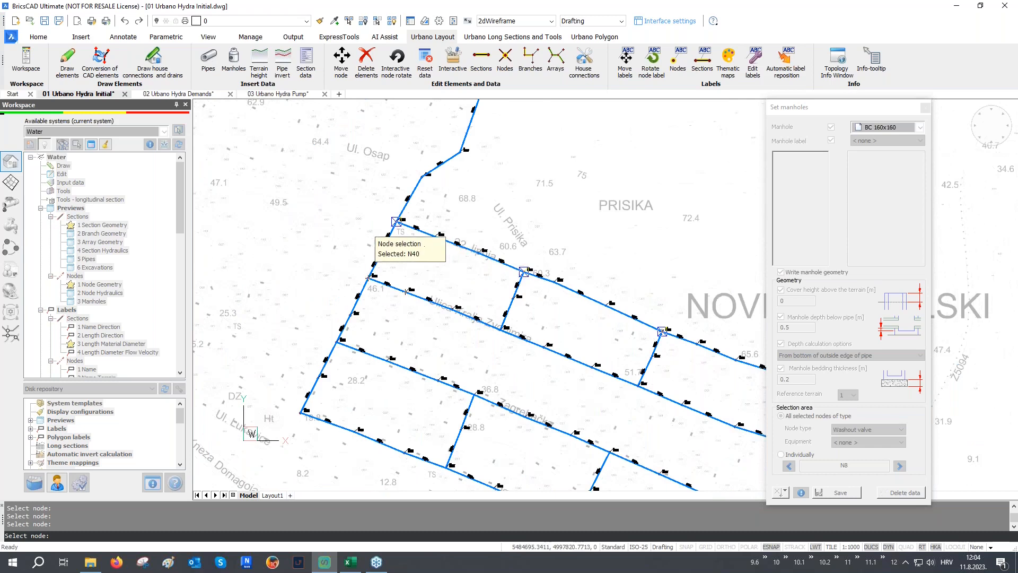
# - Add the three junction nodes N40, N20 and N17 along Ulica Kralja Zvonimira to the manhole selection
pyautogui.scroll(2, 363, 277)
pyautogui.scroll(2, 371, 277)
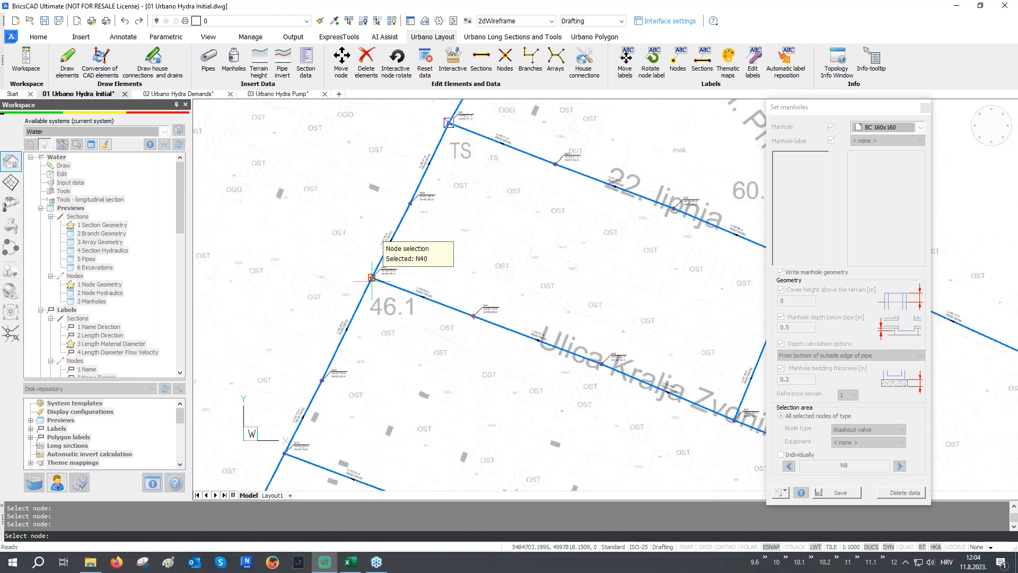
pyautogui.scroll(-2, 372, 277)
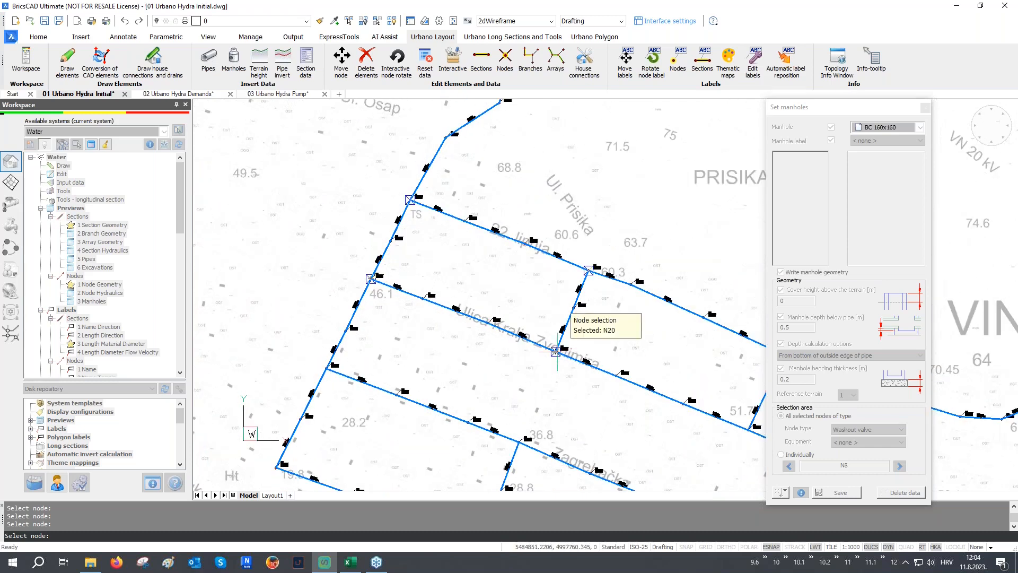
pyautogui.scroll(-2, 557, 352)
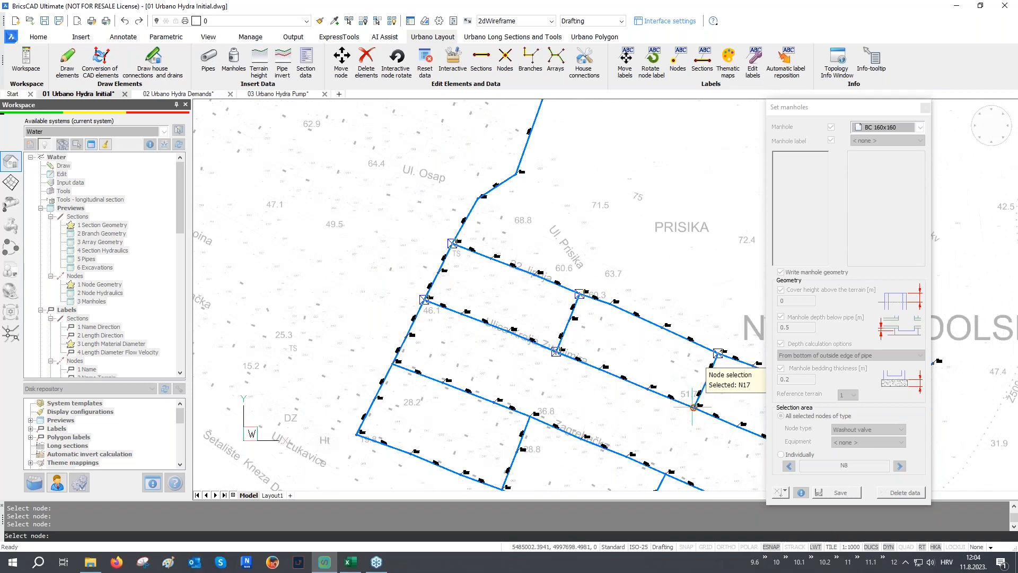
pyautogui.scroll(1, 396, 282)
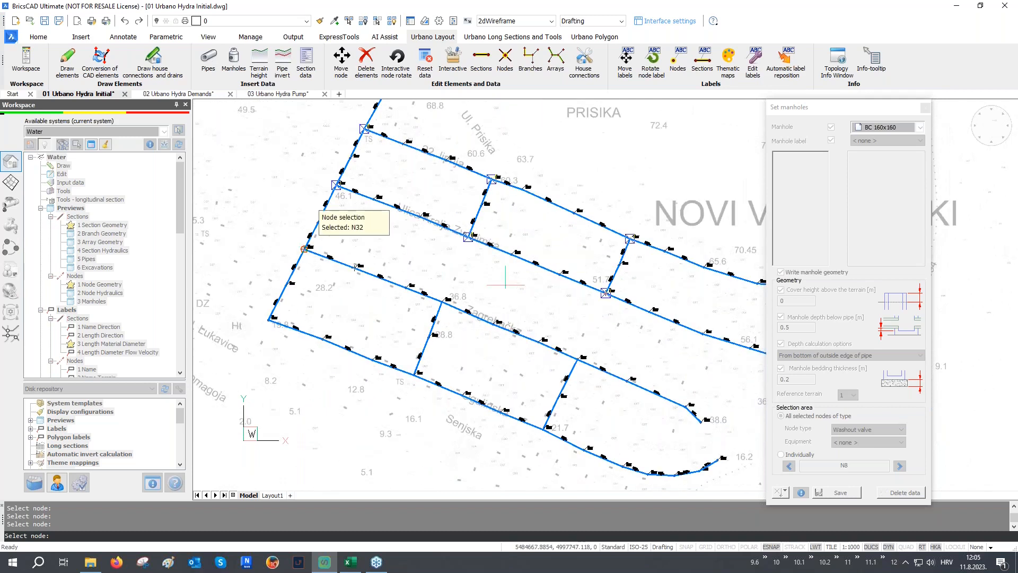
# - Add junction nodes N32, N12, N9, N14 and N11 on the two lower streets and finish the node selection
pyautogui.scroll(1, 304, 249)
pyautogui.click(303, 249)
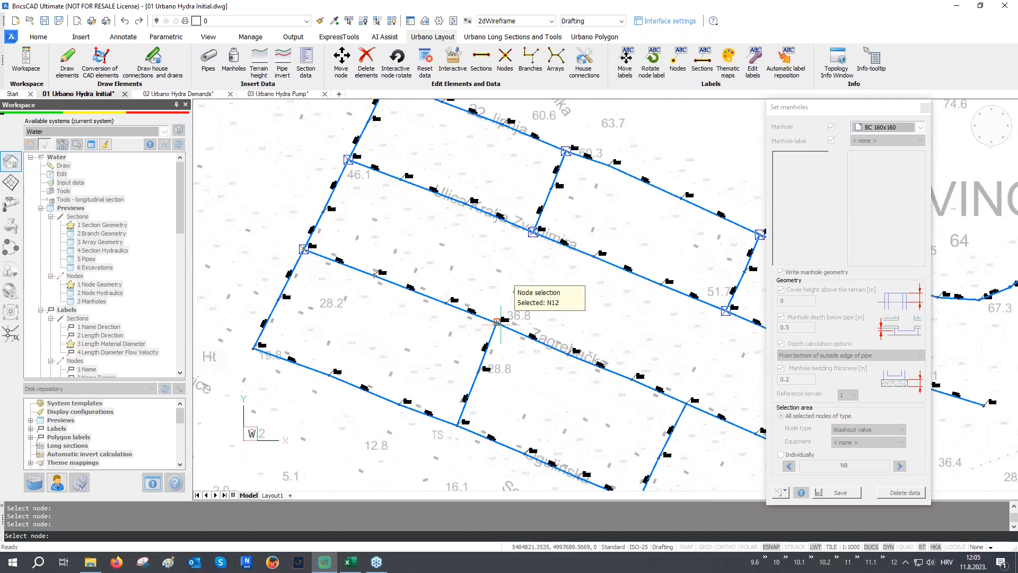
pyautogui.click(498, 322)
pyautogui.click(686, 403)
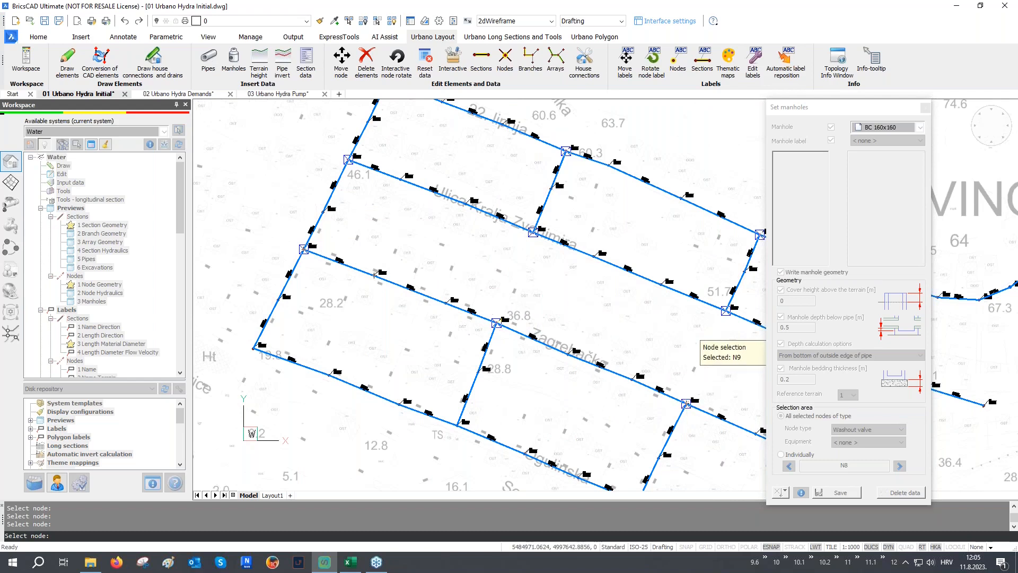
pyautogui.scroll(-1, 684, 377)
pyautogui.click(522, 412)
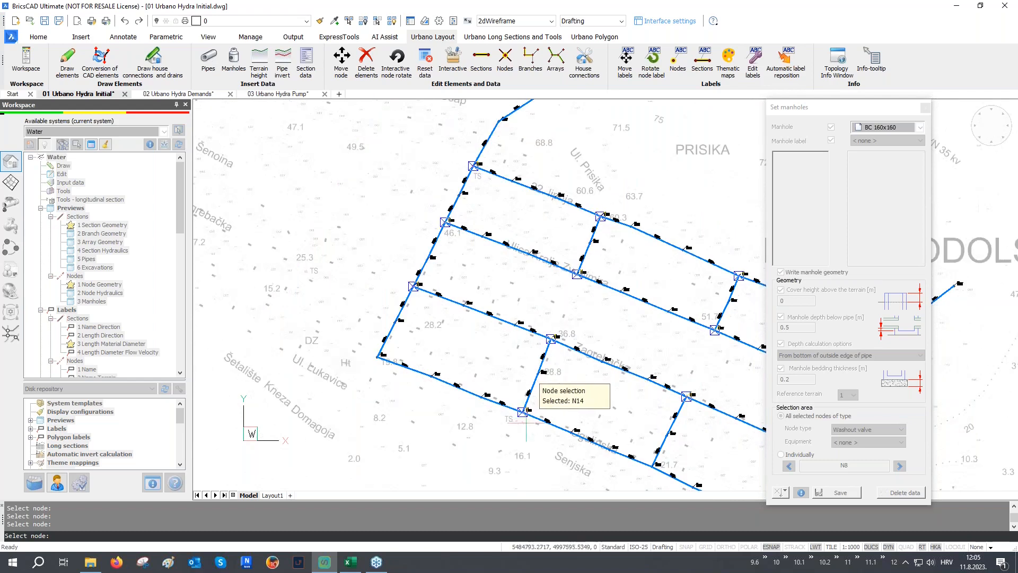
pyautogui.moveTo(522, 412); pyautogui.dragTo(421, 324, button='middle')
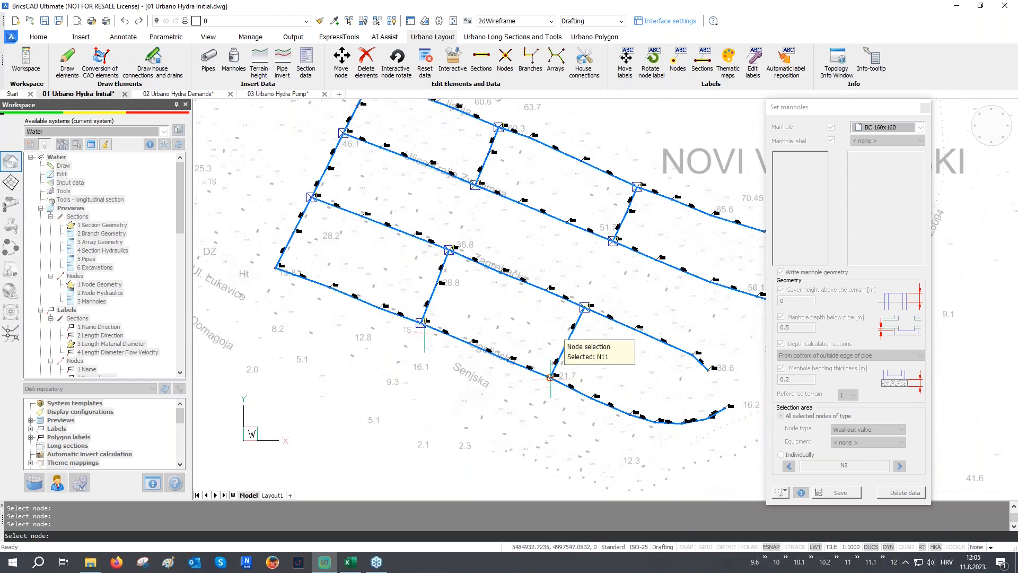
pyautogui.scroll(-1, 550, 379)
pyautogui.moveTo(584, 365); pyautogui.dragTo(525, 409, button='middle')
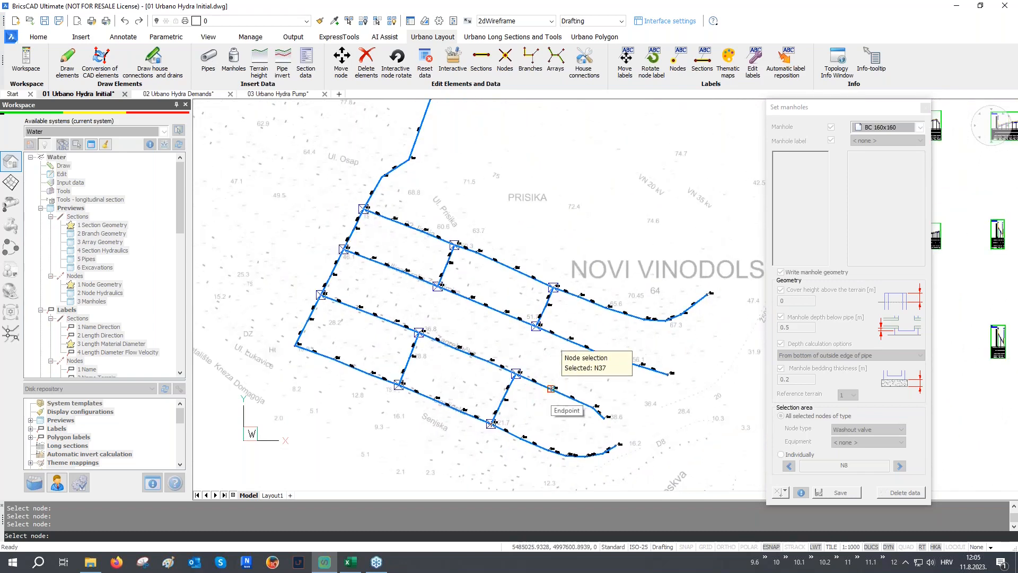
pyautogui.press('Return')
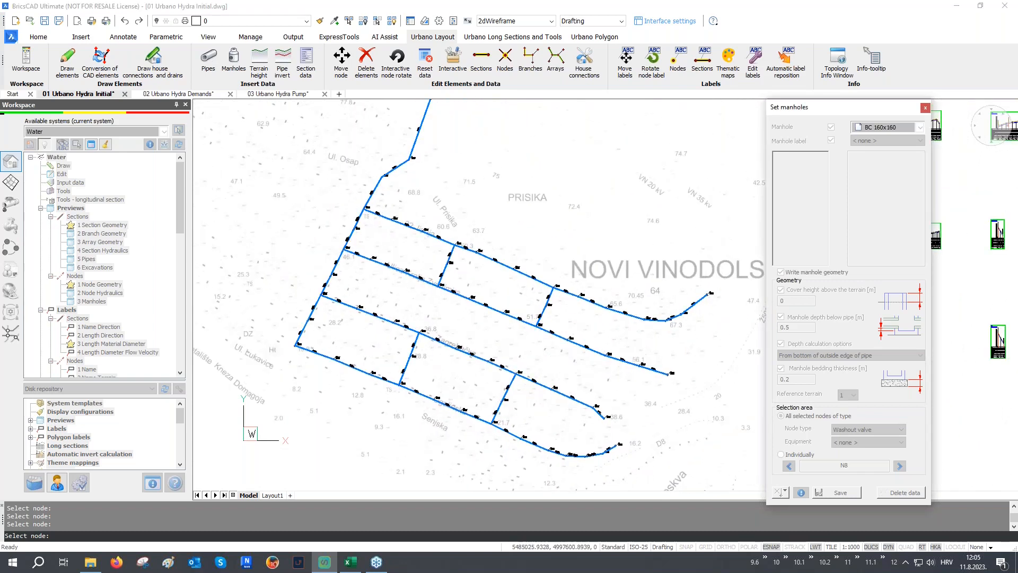
# - Set the node type filter to none and save the BC 160x160 manholes to the selected junction nodes
pyautogui.click(840, 492)
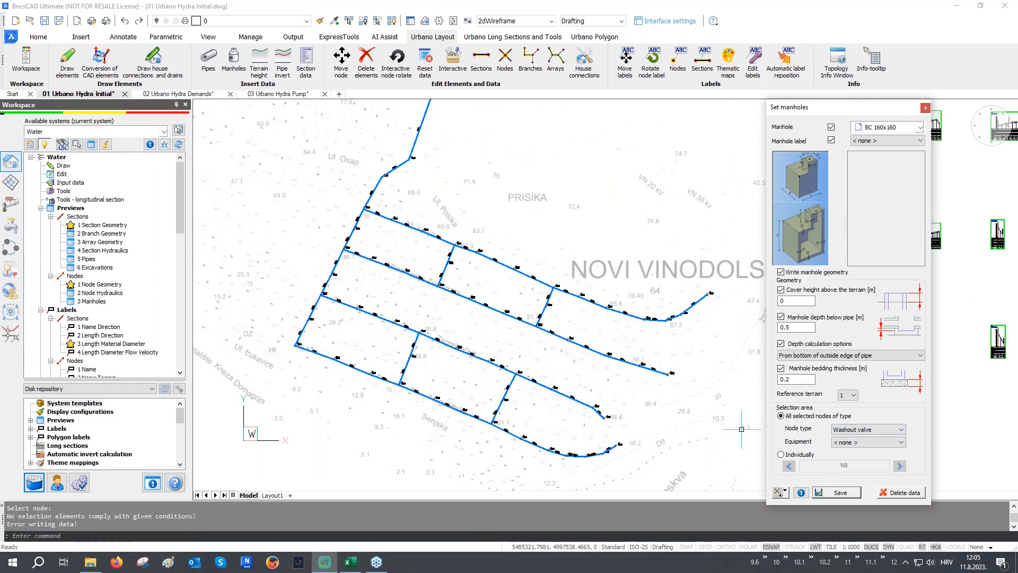
pyautogui.click(843, 434)
pyautogui.click(845, 441)
pyautogui.click(832, 490)
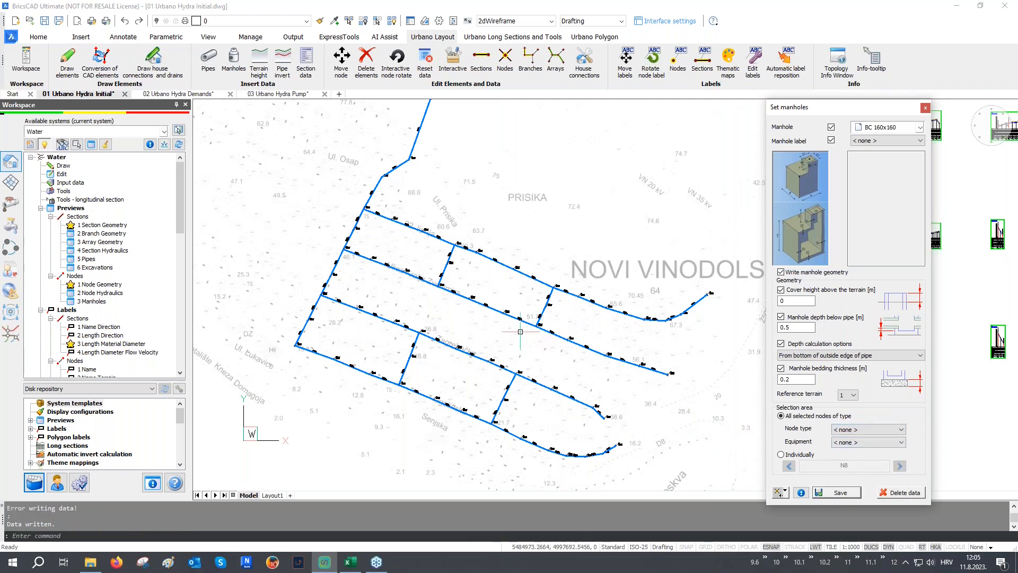
# - Examine the manholes drawn at the junction nodes in the steep long section profile
pyautogui.scroll(-5, 472, 319)
pyautogui.scroll(7, 648, 175)
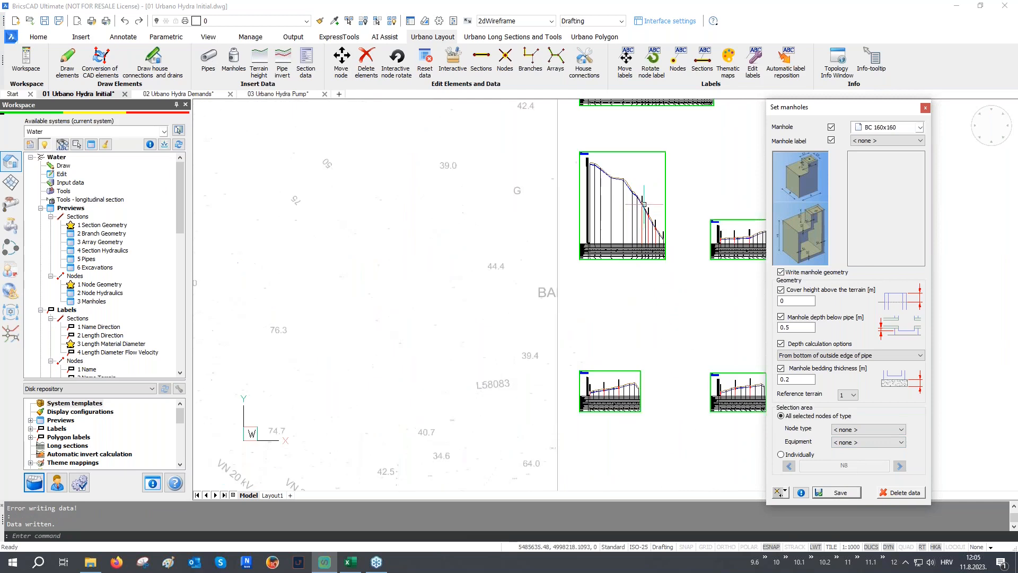
pyautogui.scroll(8, 609, 212)
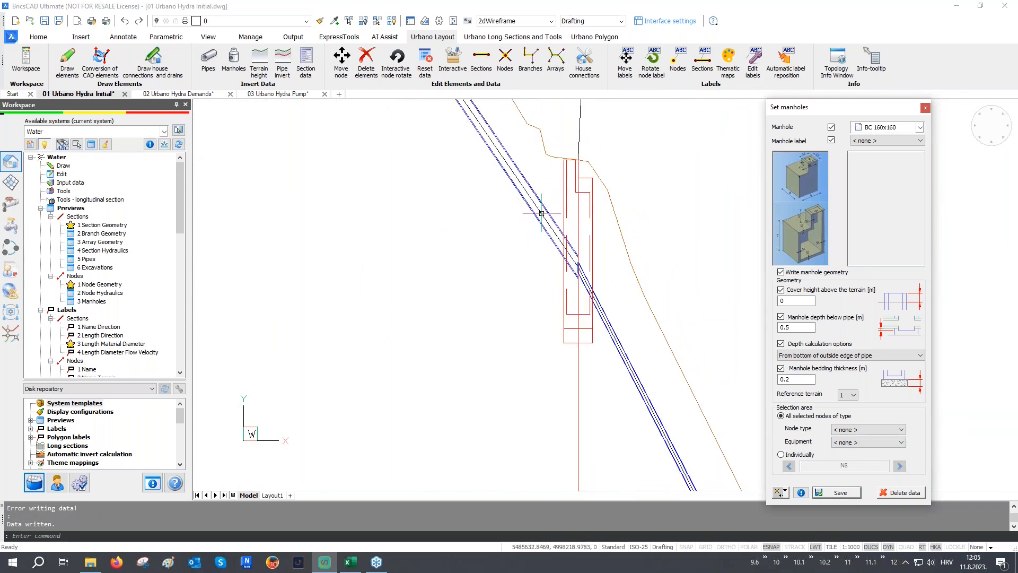
pyautogui.scroll(-8, 546, 213)
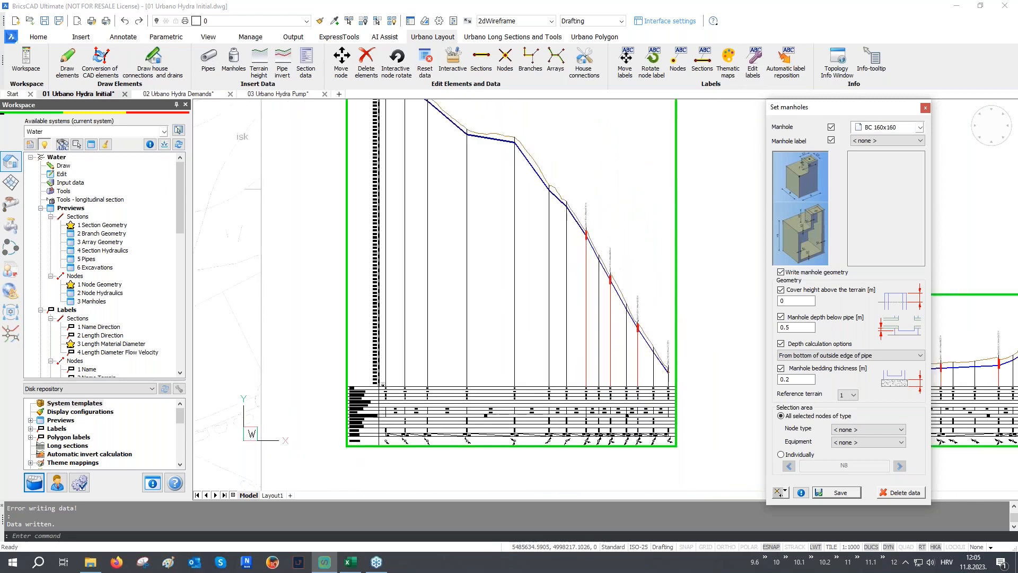
pyautogui.scroll(-5, 568, 274)
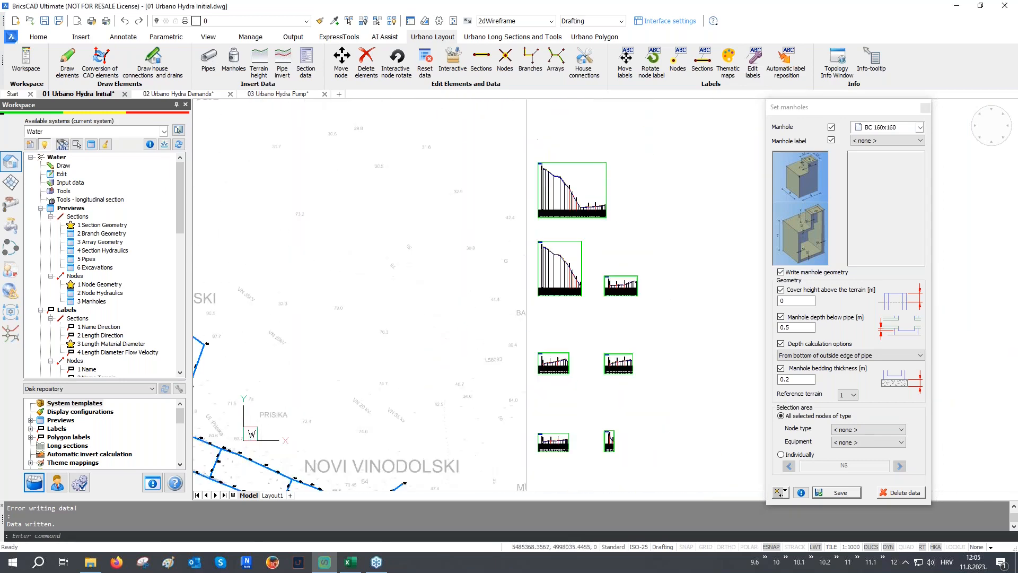
# - Inspect the symbol and properties of junction node N8 in the plan view of the network
pyautogui.moveTo(455, 357); pyautogui.dragTo(646, 237, button='middle')
pyautogui.scroll(10, 353, 303)
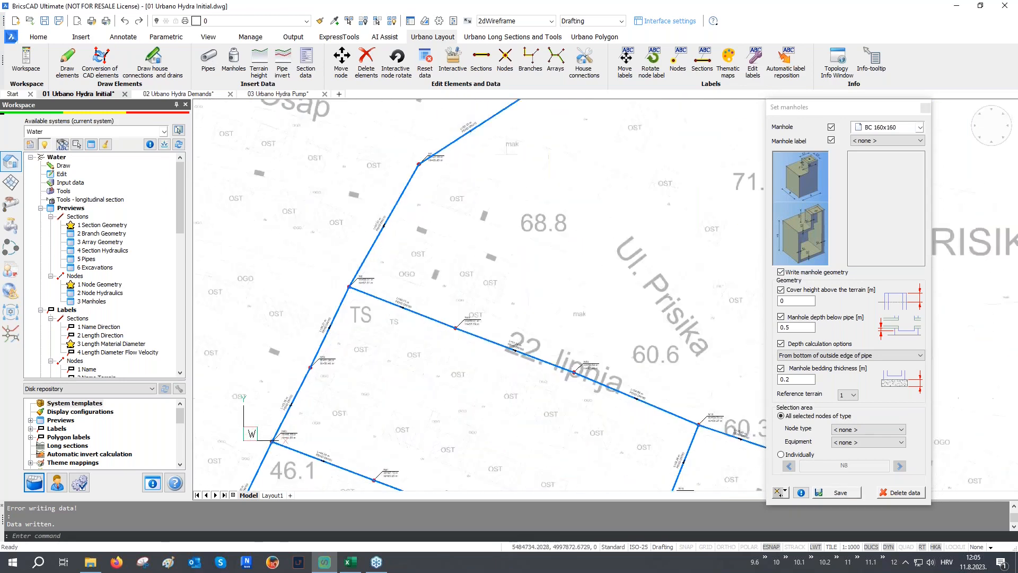
pyautogui.scroll(-15, 141, 311)
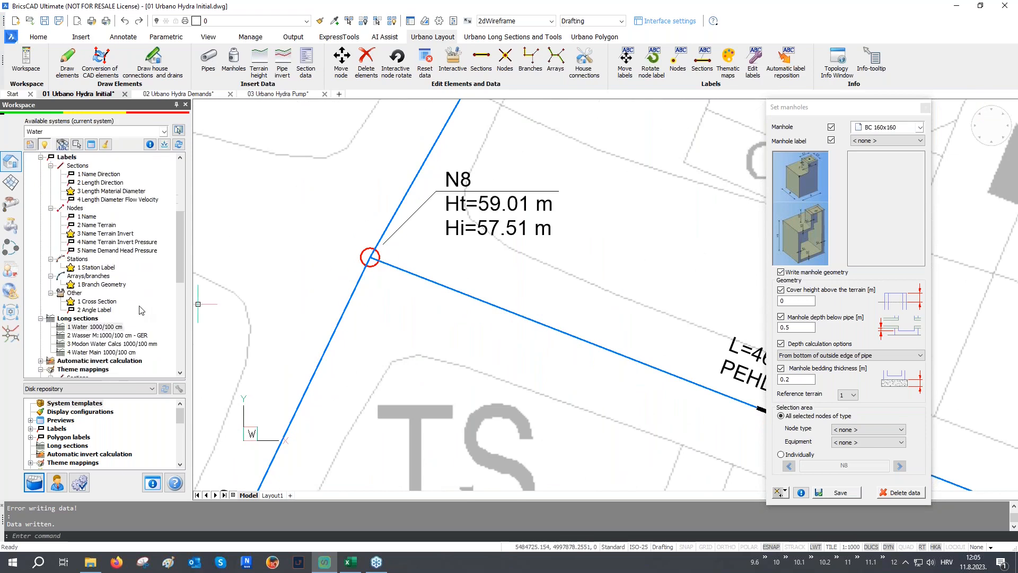
pyautogui.scroll(-4, 141, 311)
pyautogui.click(451, 303)
pyautogui.click(395, 291)
pyautogui.press('Escape')
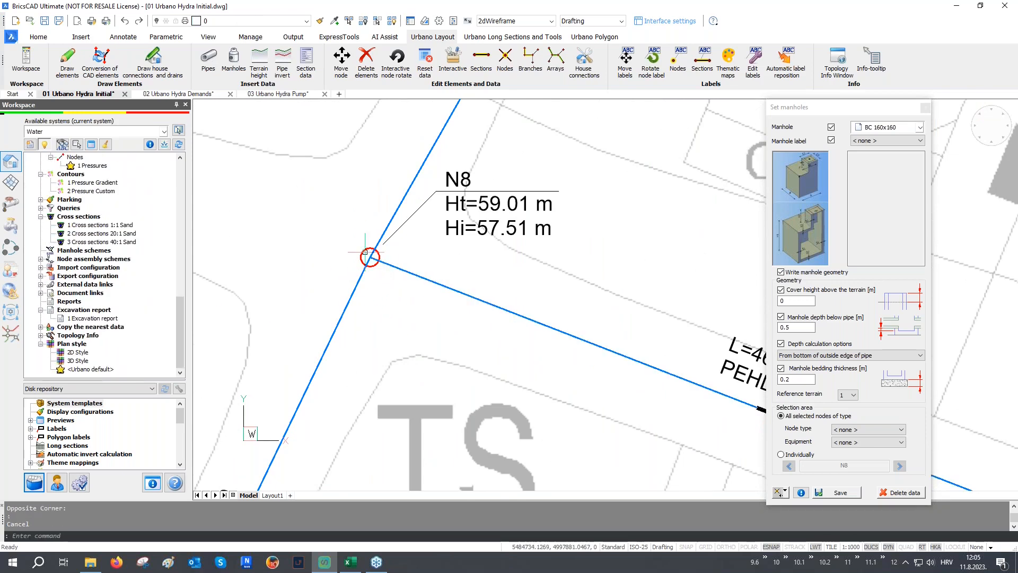
pyautogui.click(365, 251)
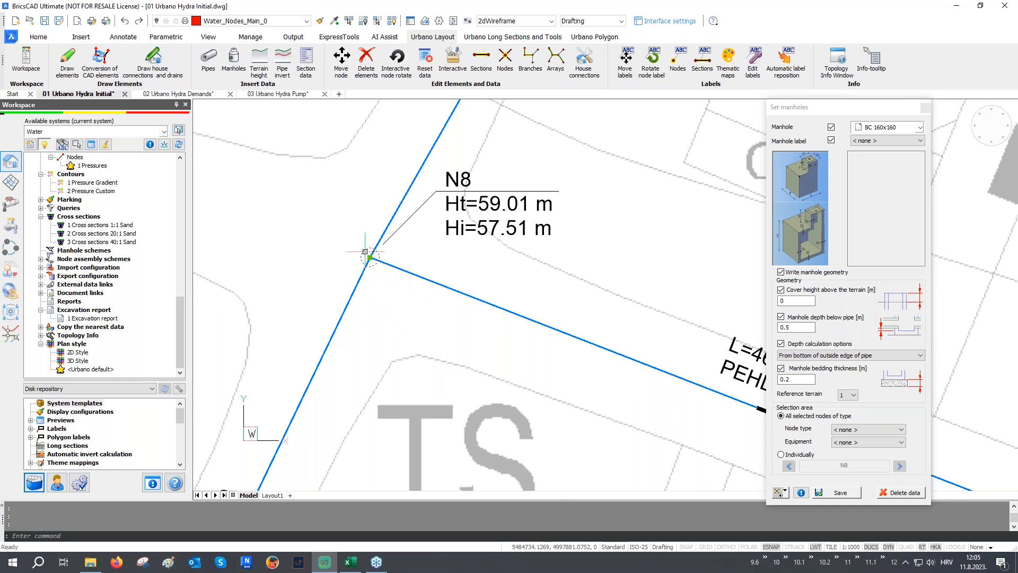
pyautogui.hotkey('ctrl', '1')
pyautogui.click(1011, 108)
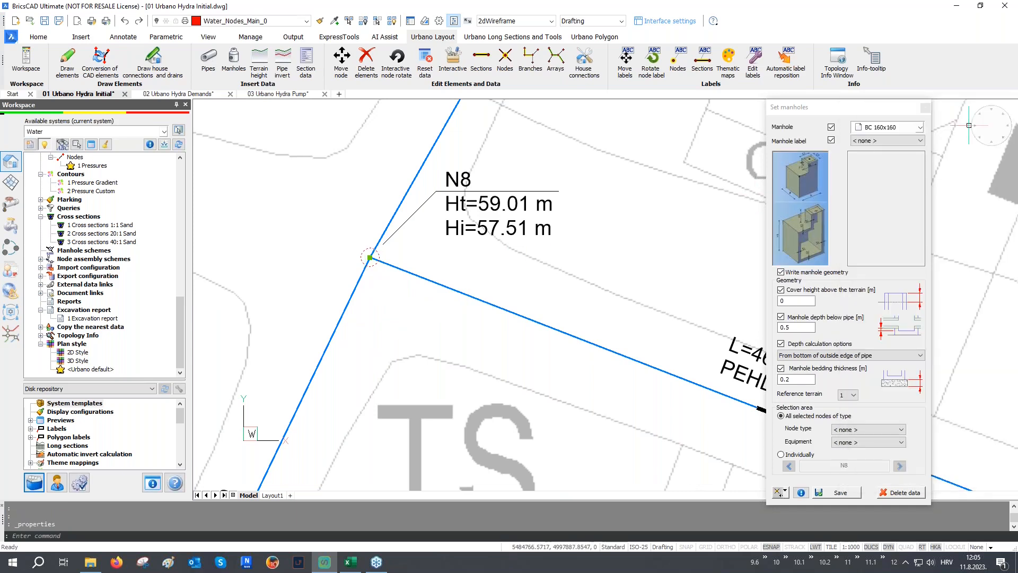
# - Apply the 2D Style plan style to the entire active water system
pyautogui.click(79, 353)
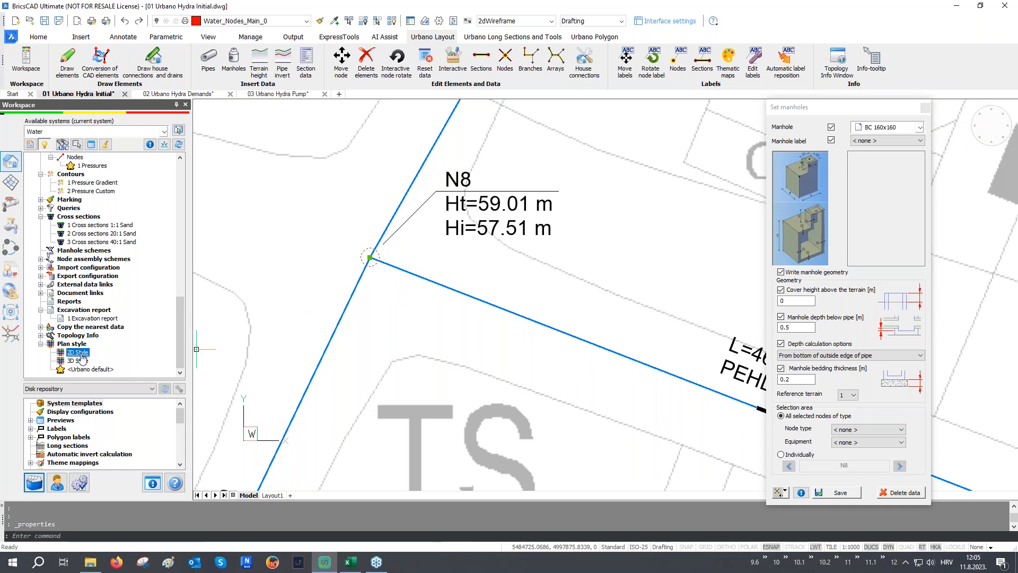
pyautogui.doubleClick(79, 354)
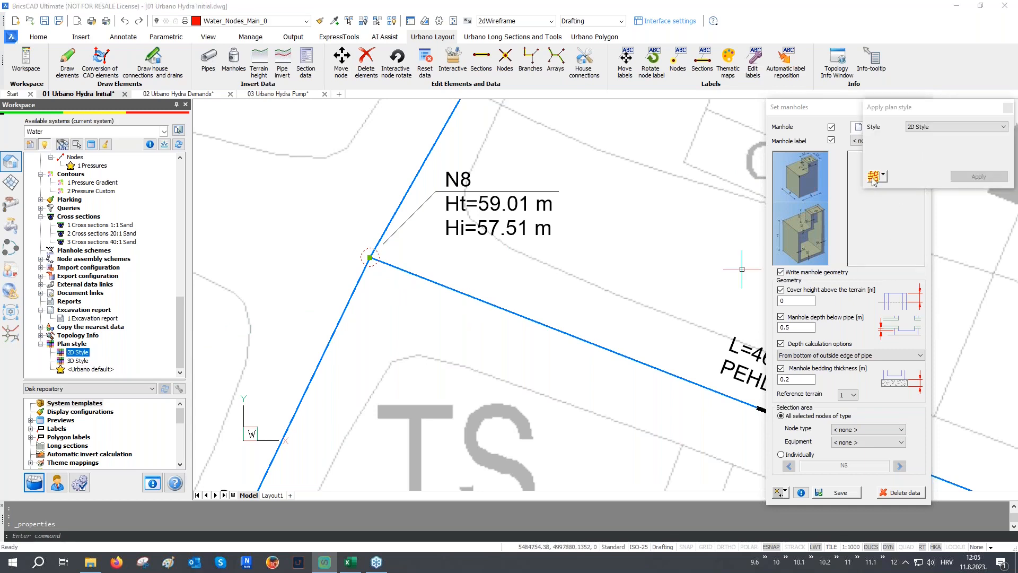
pyautogui.click(873, 178)
pyautogui.click(960, 180)
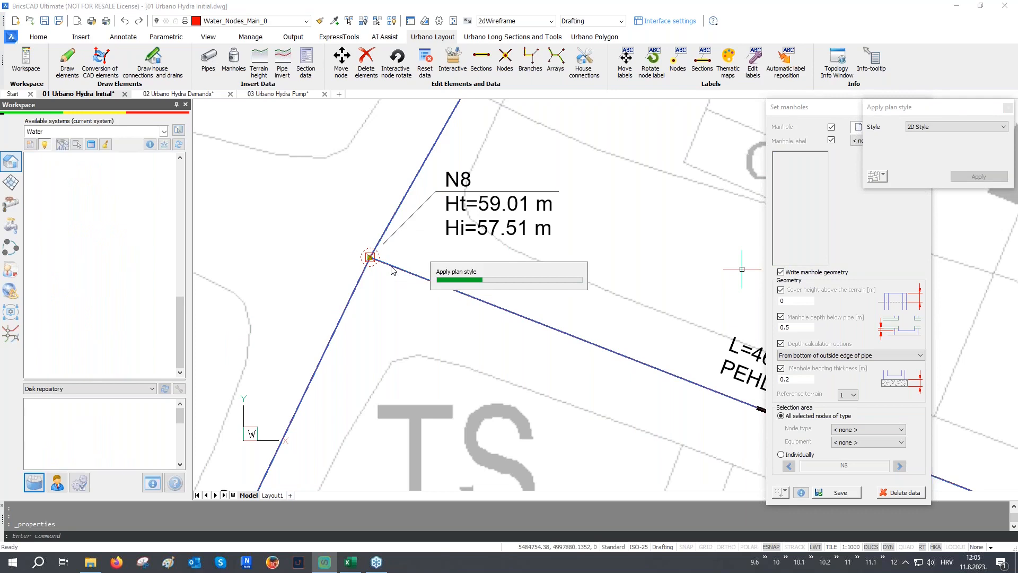
pyautogui.scroll(3, 374, 268)
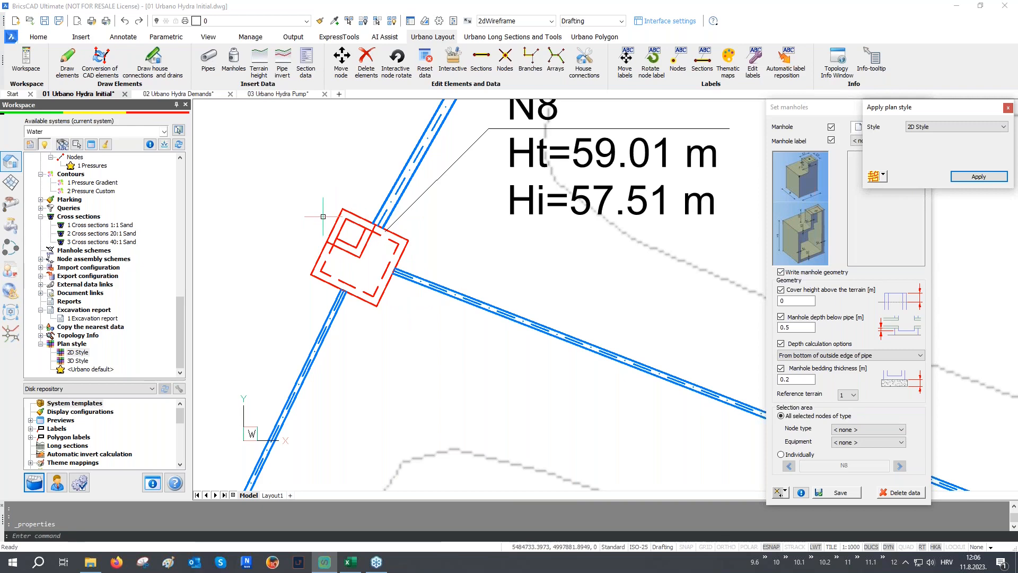
# - Make 2D Style the default plan style and close the plan style settings
pyautogui.click(73, 354)
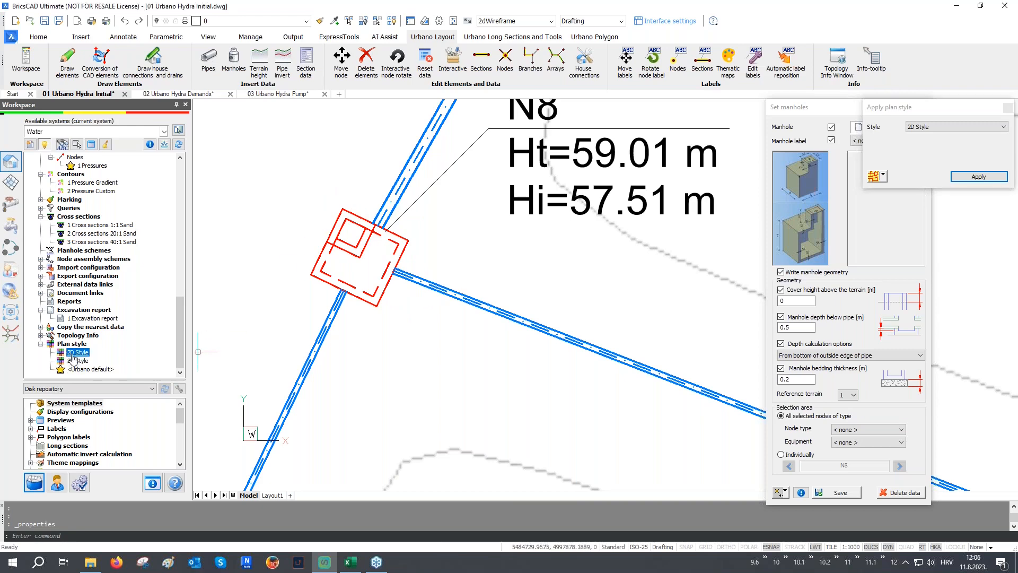
pyautogui.rightClick(74, 353)
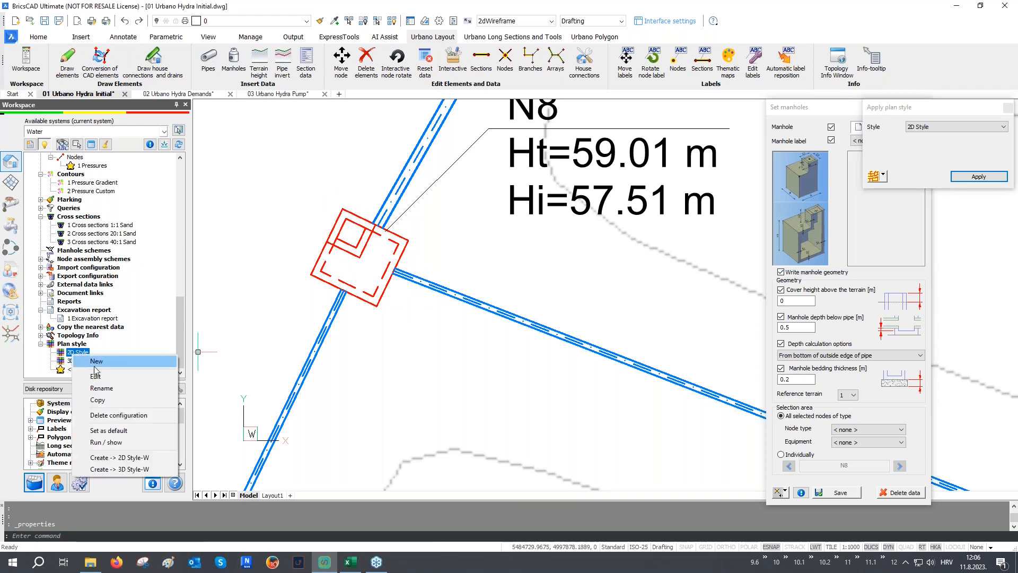
pyautogui.click(109, 430)
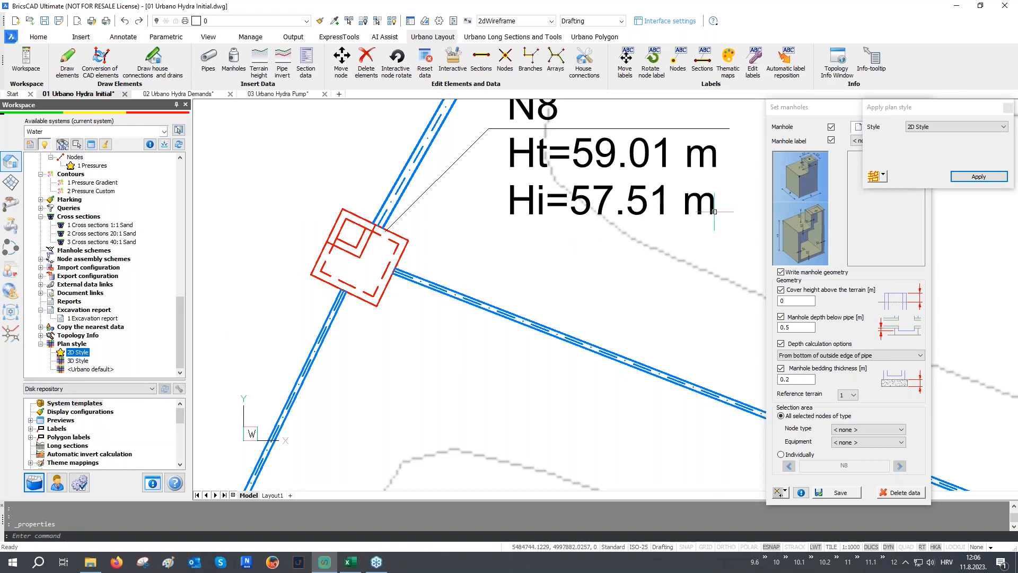
pyautogui.click(1008, 108)
# - Examine the junction manholes and the valve nodes without manholes along the H1 long section
pyautogui.scroll(-10, 209, 258)
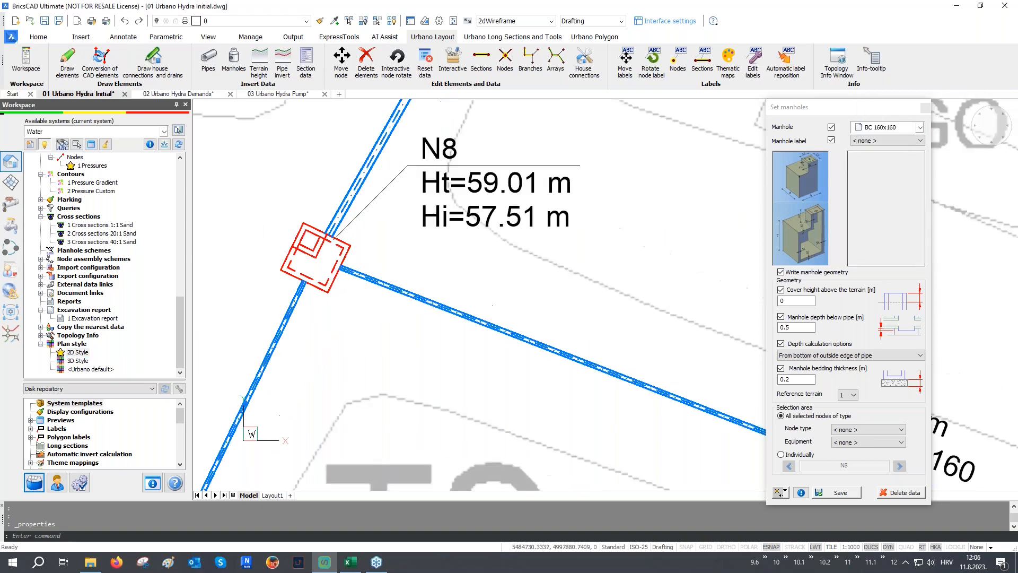
pyautogui.scroll(-3, 358, 273)
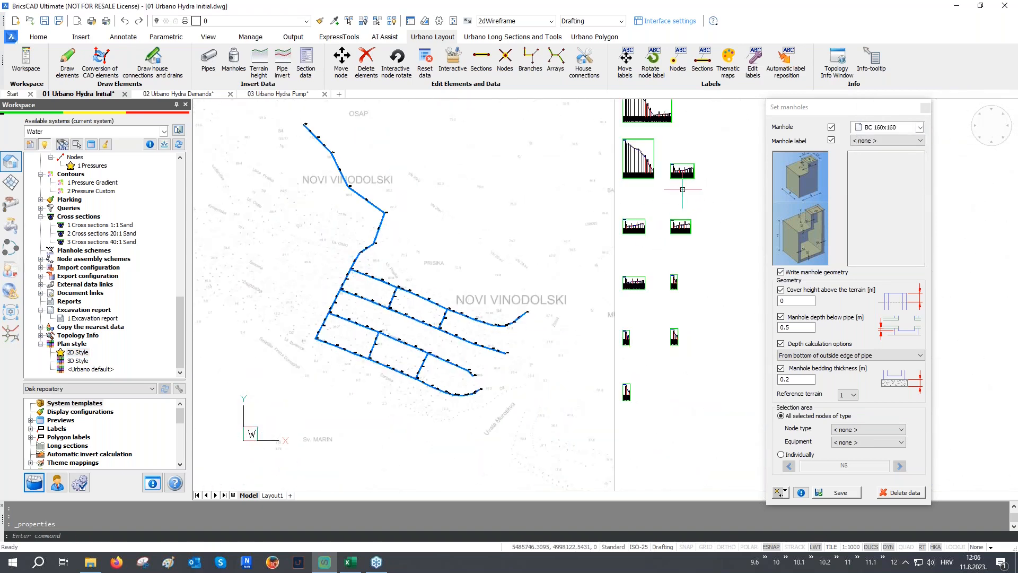
pyautogui.scroll(10, 681, 171)
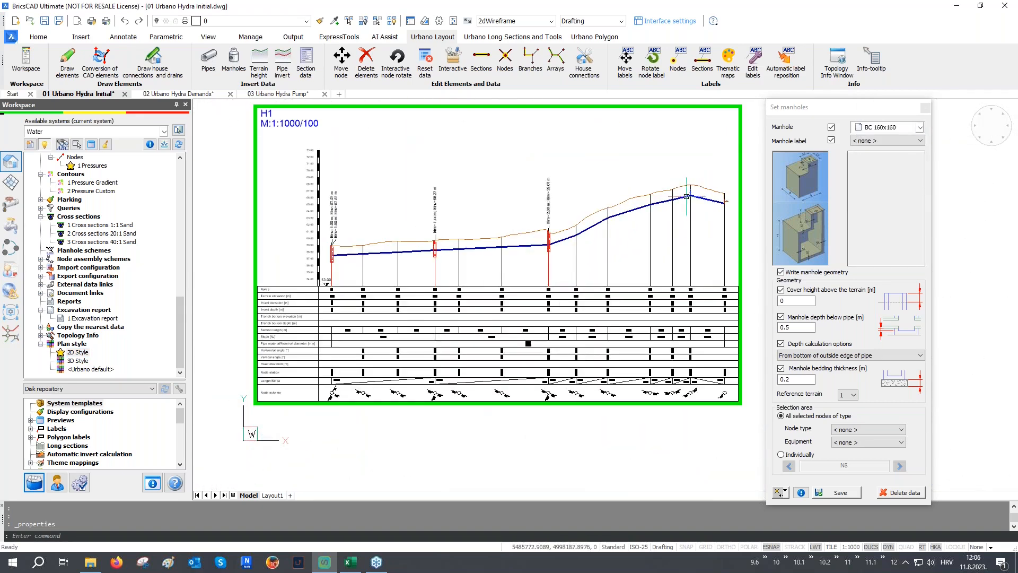
pyautogui.scroll(5, 496, 252)
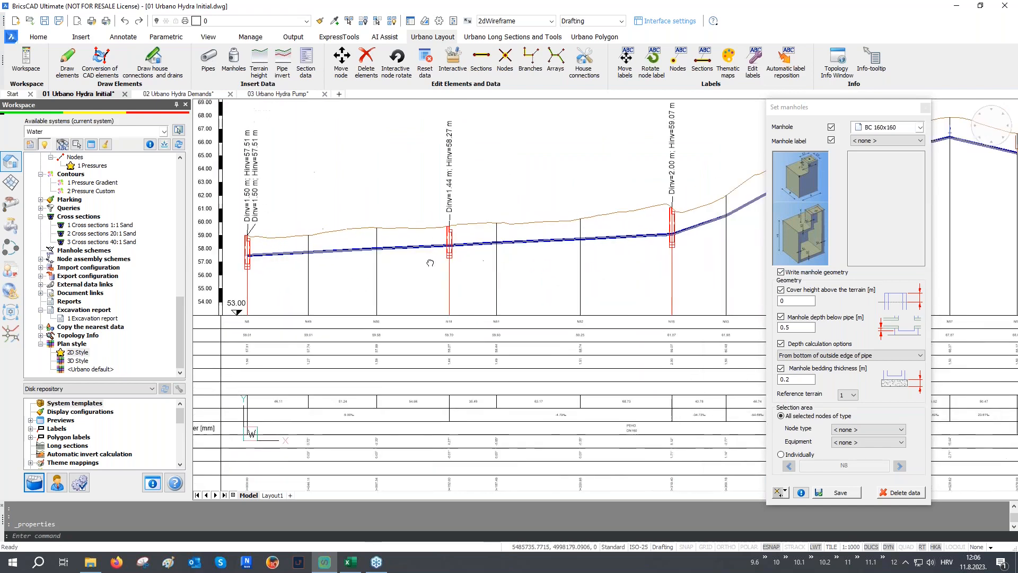
pyautogui.scroll(3, 613, 248)
pyautogui.scroll(-3, 486, 268)
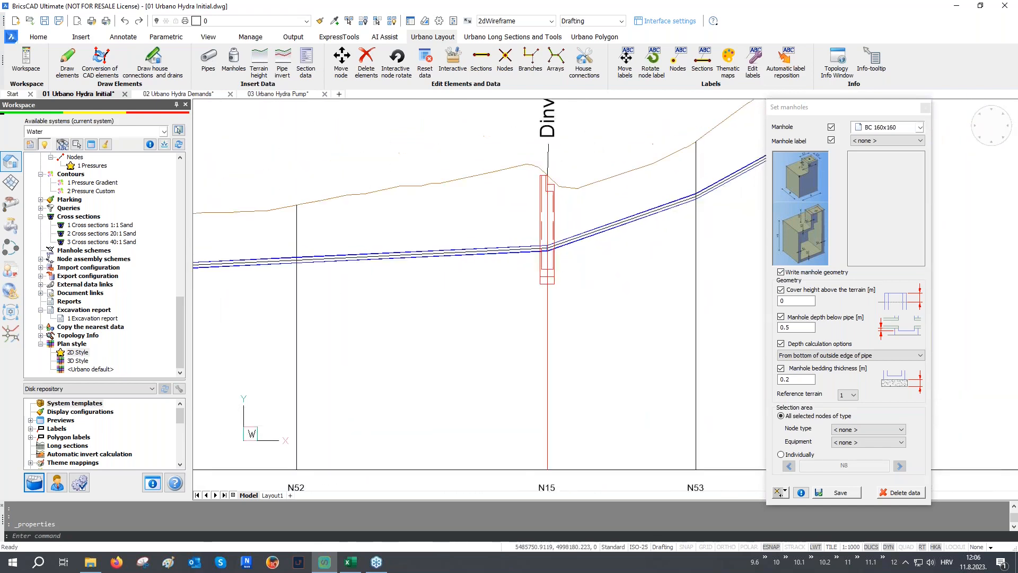
pyautogui.scroll(6, 486, 268)
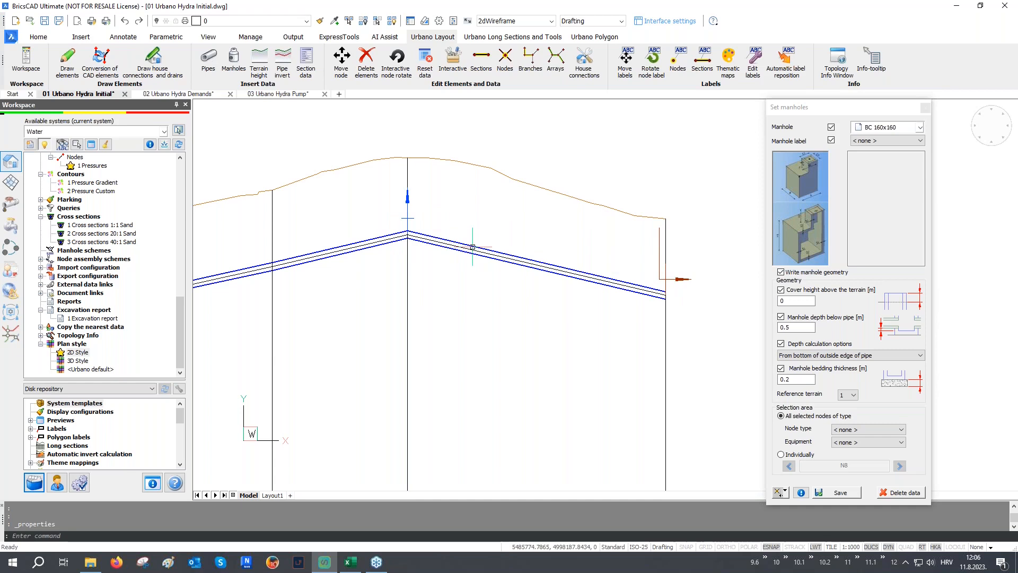
# - Save BC 160x160 manholes to all air release valve nodes of the active system
pyautogui.click(786, 493)
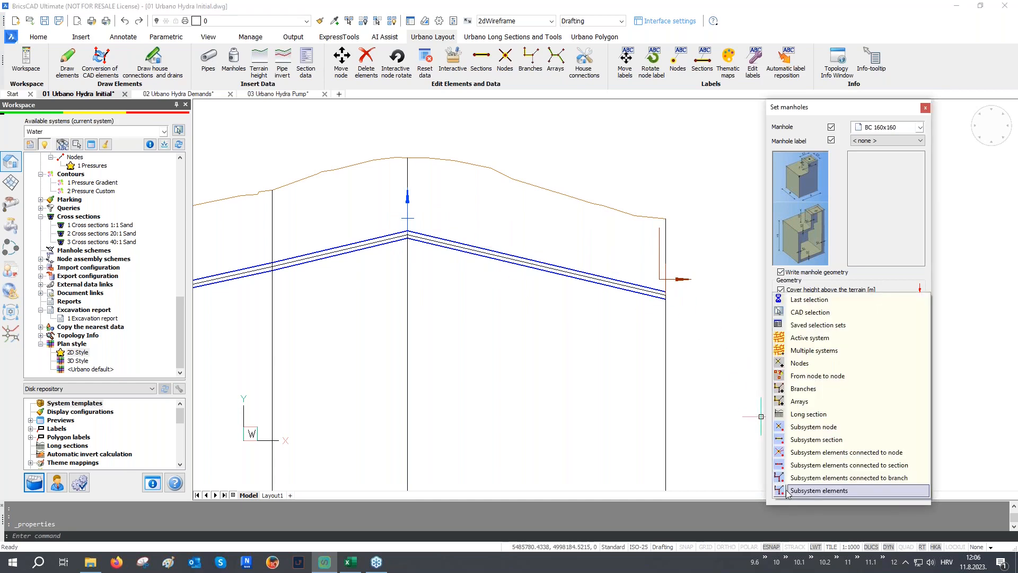
pyautogui.click(823, 338)
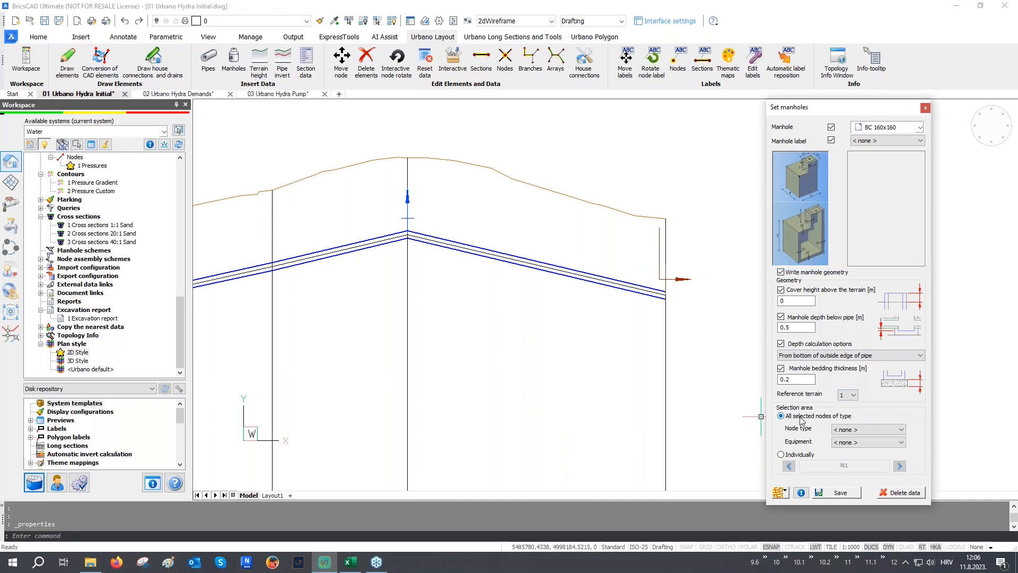
pyautogui.click(843, 432)
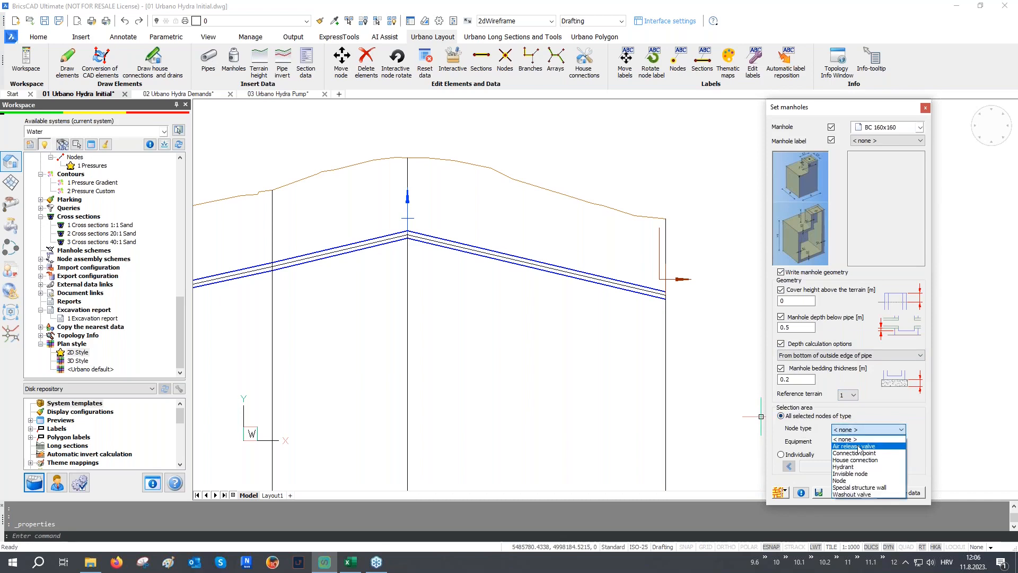
pyautogui.click(853, 446)
pyautogui.click(840, 492)
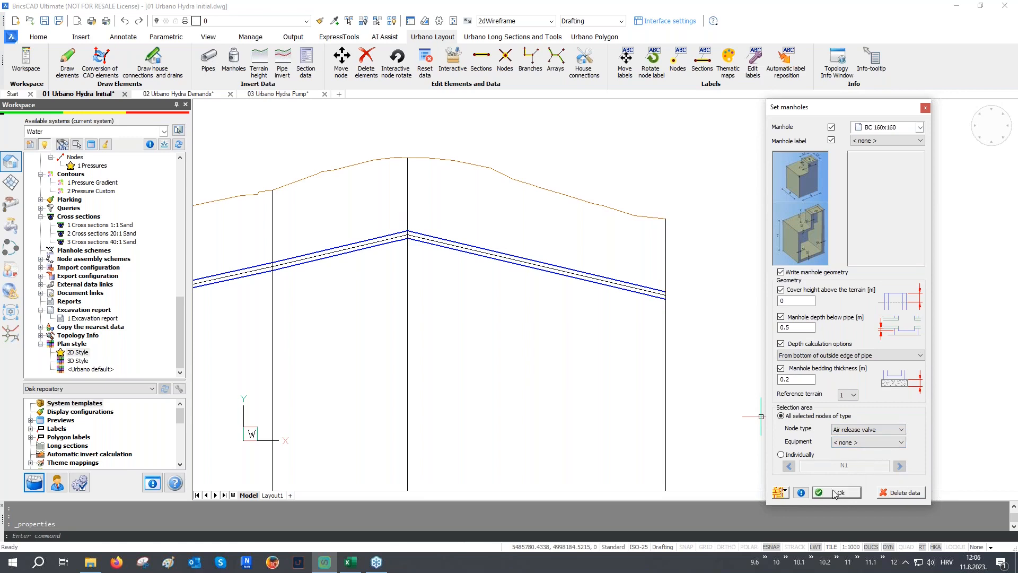
pyautogui.click(402, 228)
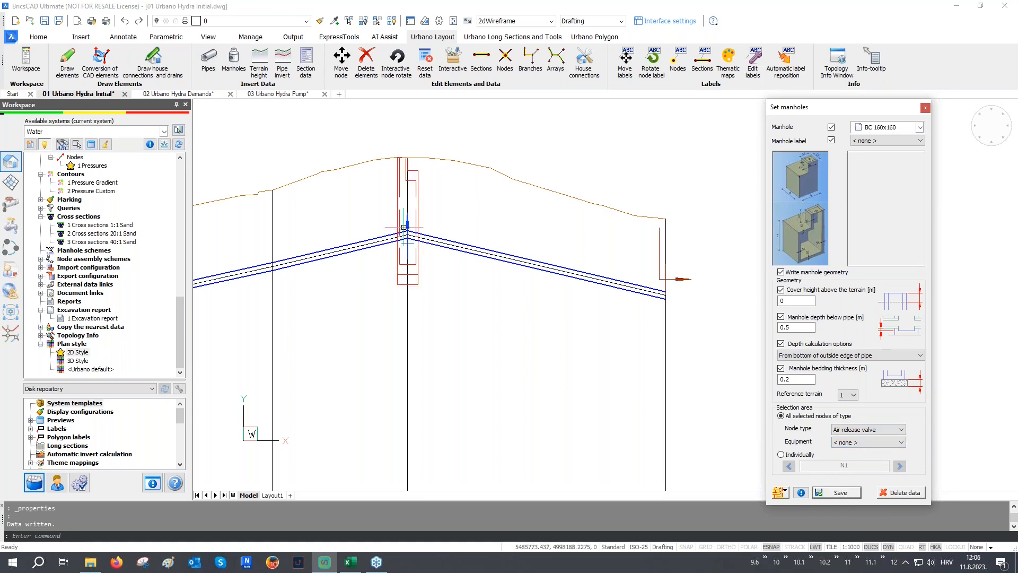
# - Save BC 160x160 manholes to all washout valve nodes of the active system and close the manhole settings
pyautogui.click(855, 432)
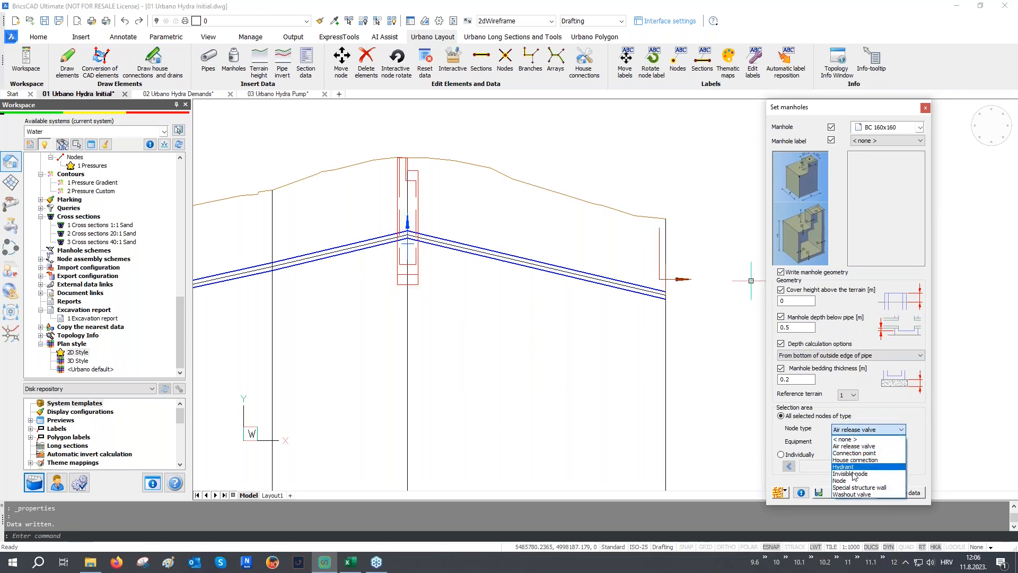
pyautogui.click(846, 489)
pyautogui.click(846, 489)
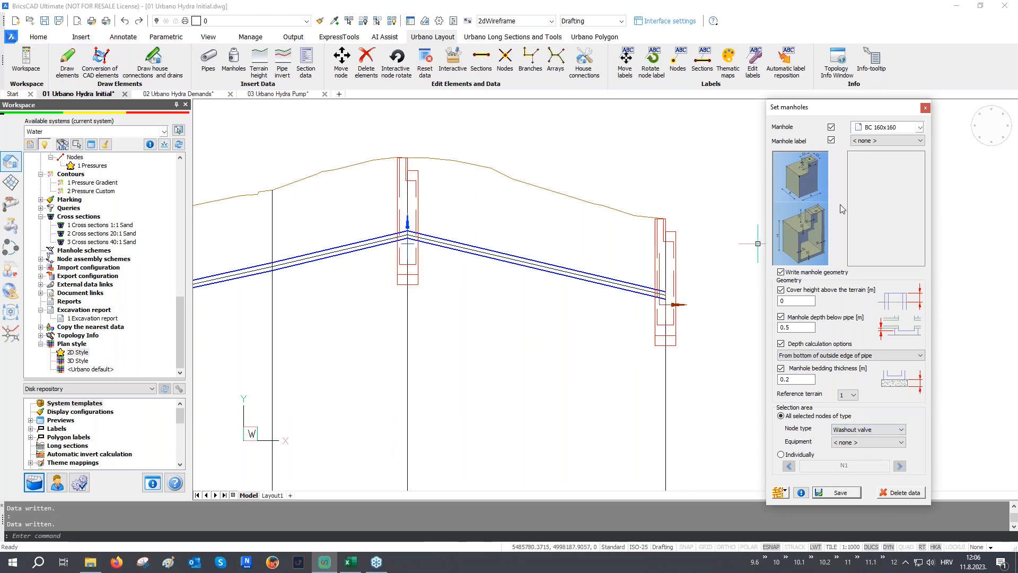
pyautogui.click(926, 107)
# - Switch to the 02 Urbano Hydra Demands drawing and display the hydraulic equipment and calculation tools
pyautogui.scroll(-10, 680, 304)
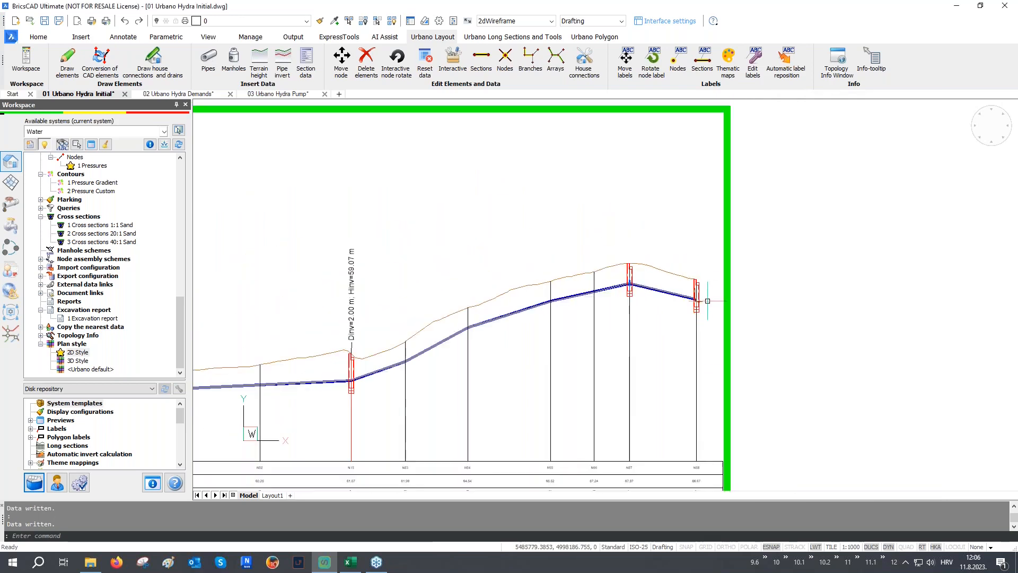
pyautogui.scroll(-6, 711, 301)
pyautogui.moveTo(394, 392); pyautogui.dragTo(412, 313, button='middle')
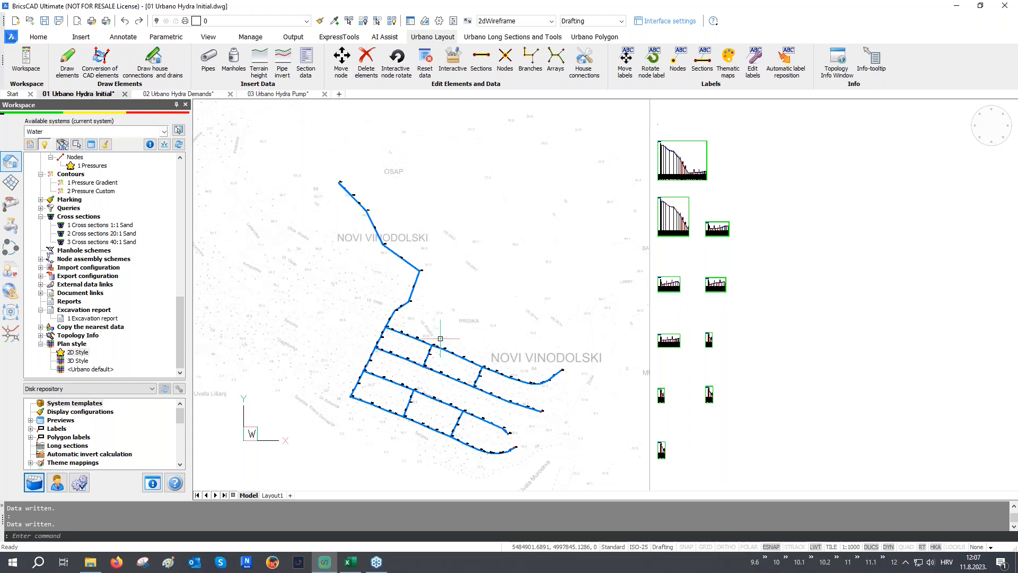
pyautogui.click(177, 94)
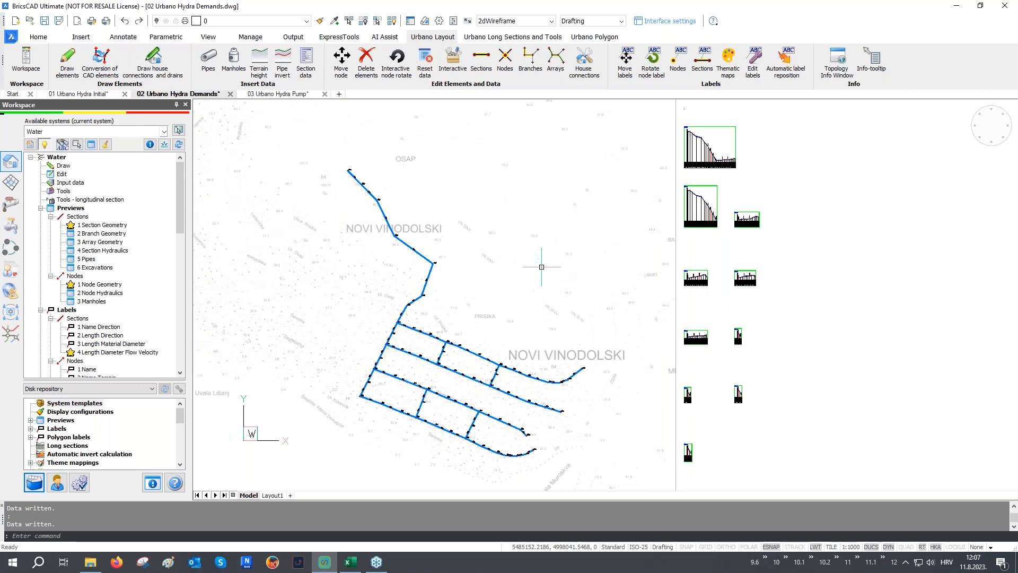
pyautogui.click(15, 228)
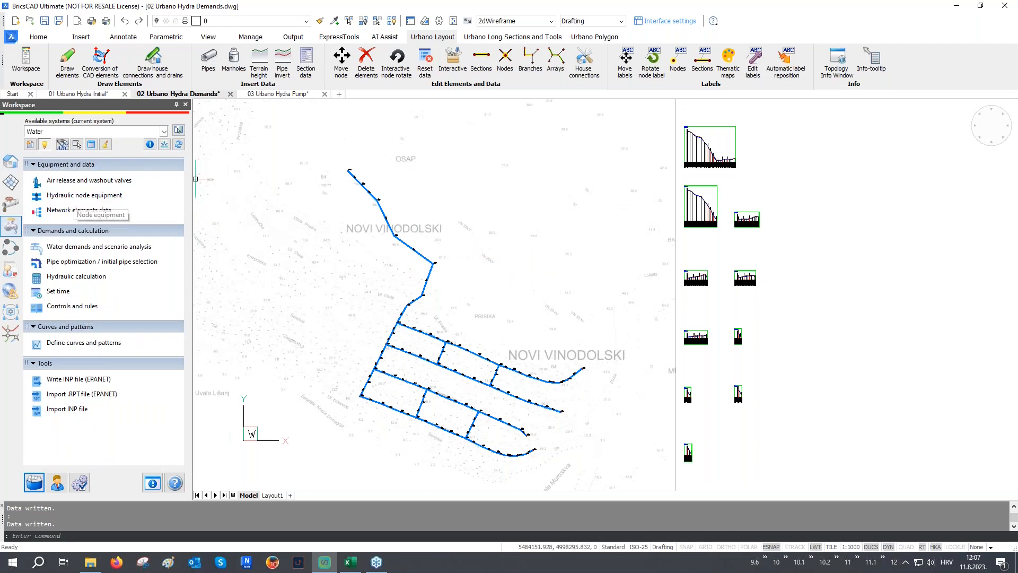
# - Start Hydraulic node equipment and limit its selection to node A1.1 at the upper end of the network
pyautogui.scroll(5, 345, 185)
pyautogui.scroll(5, 345, 185)
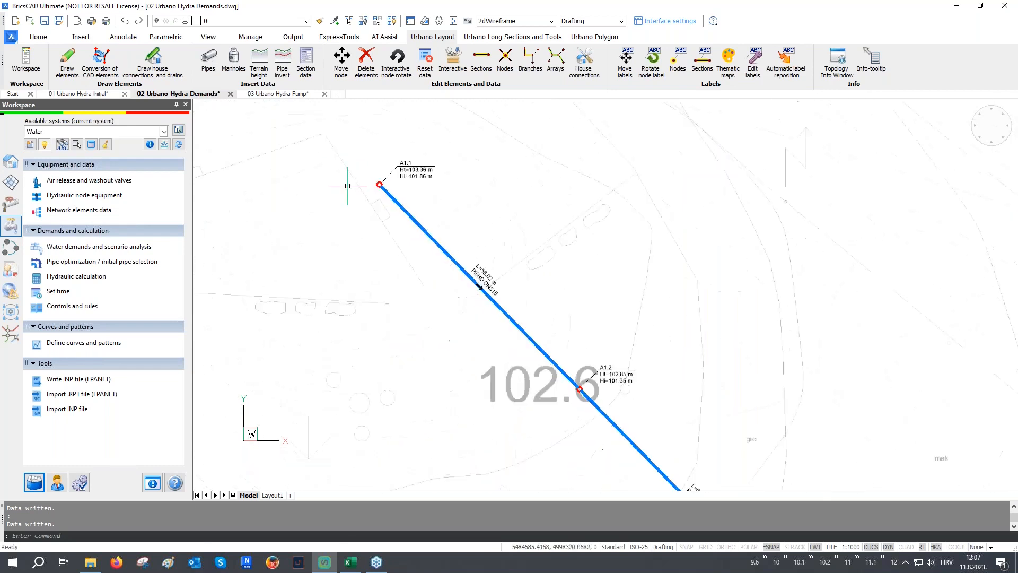
pyautogui.moveTo(354, 153)
pyautogui.mouseDown(button='middle')
pyautogui.moveTo(422, 210)
pyautogui.moveTo(585, 241)
pyautogui.mouseUp(button='middle')
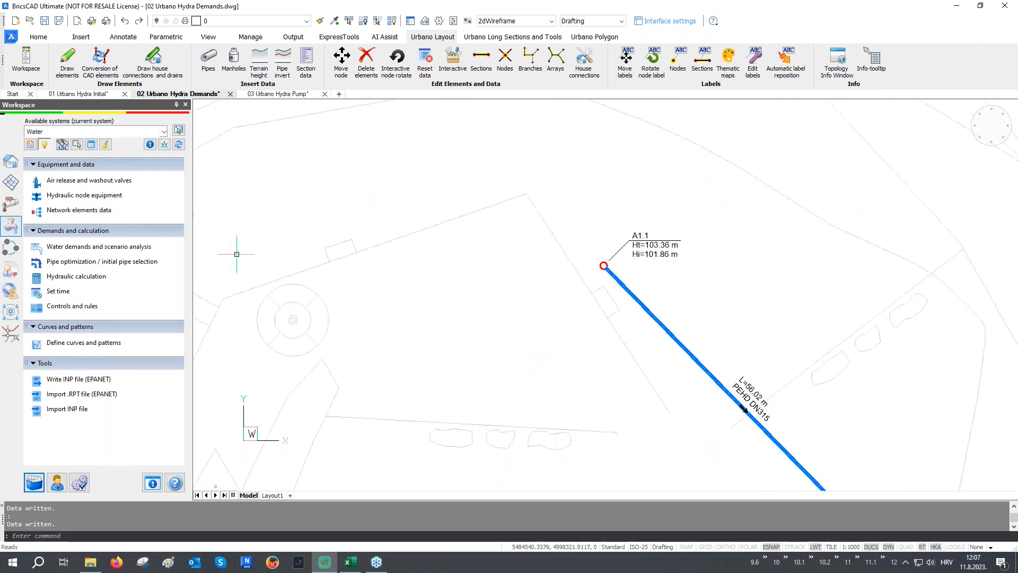
pyautogui.click(91, 200)
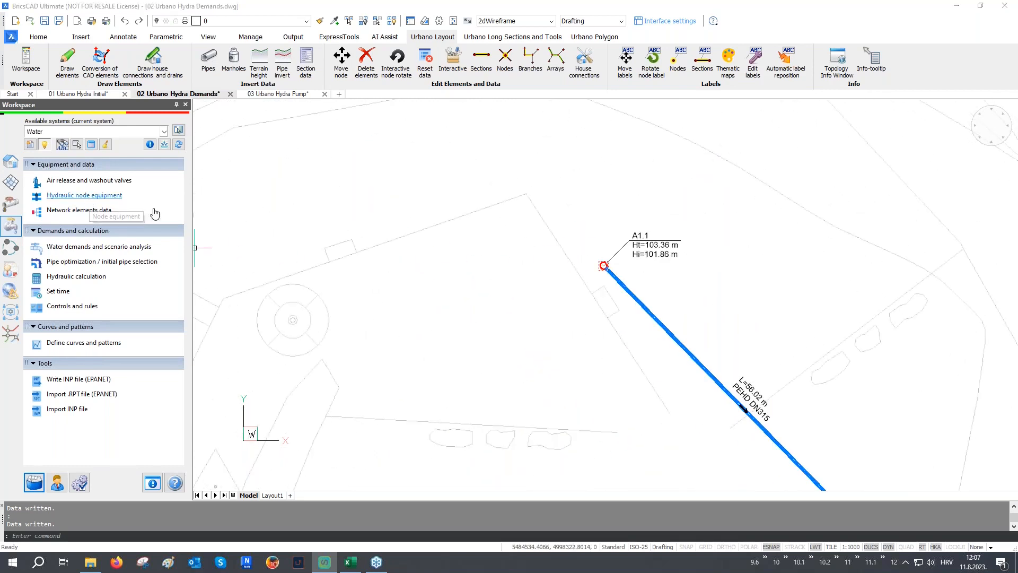
pyautogui.moveTo(432, 156); pyautogui.dragTo(324, 147)
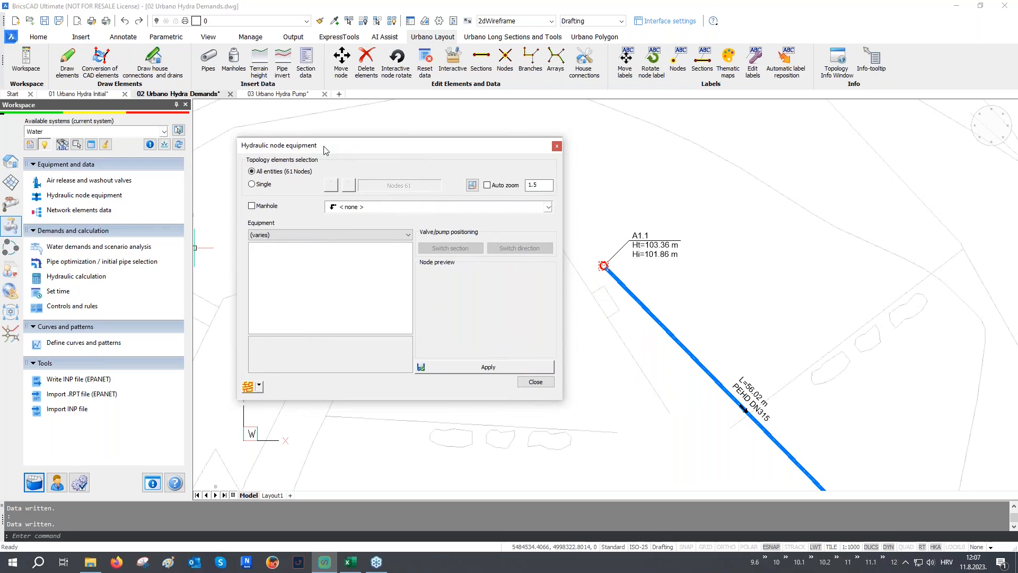
pyautogui.click(259, 387)
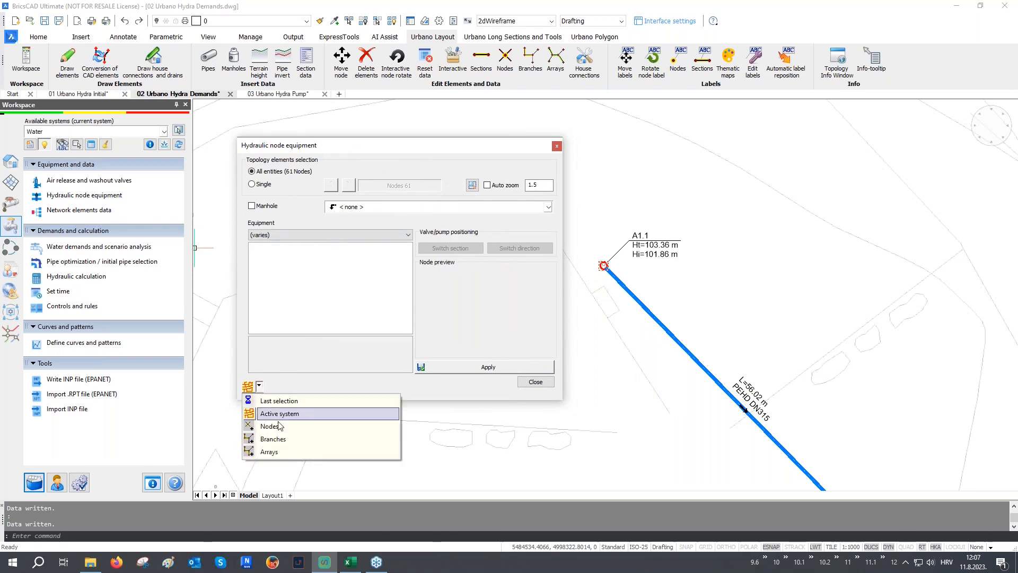
pyautogui.click(275, 427)
pyautogui.click(602, 266)
pyautogui.rightClick(596, 267)
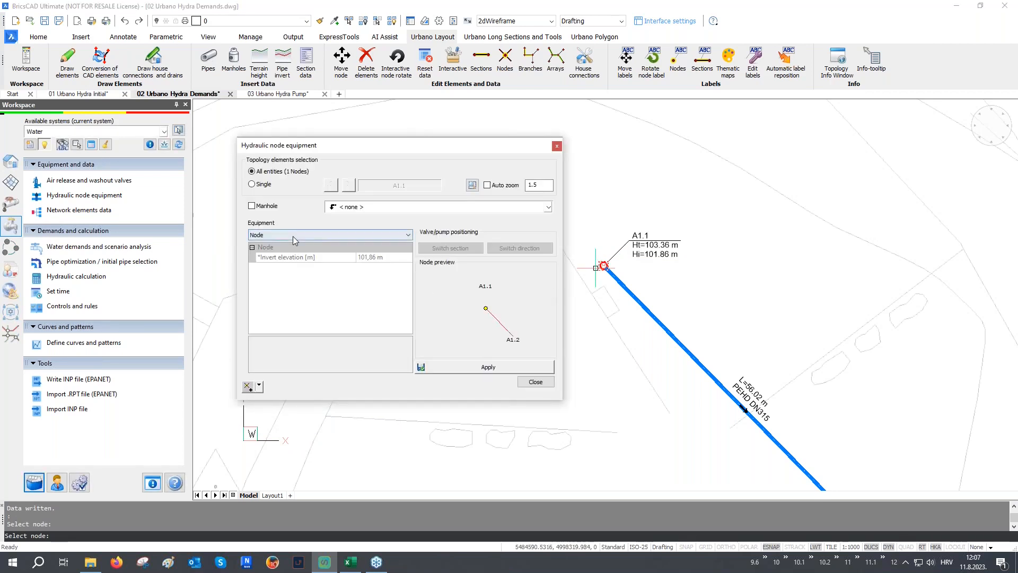
# - Assign Tank equipment to node A1.1, apply it and close the hydraulic node equipment settings
pyautogui.click(292, 237)
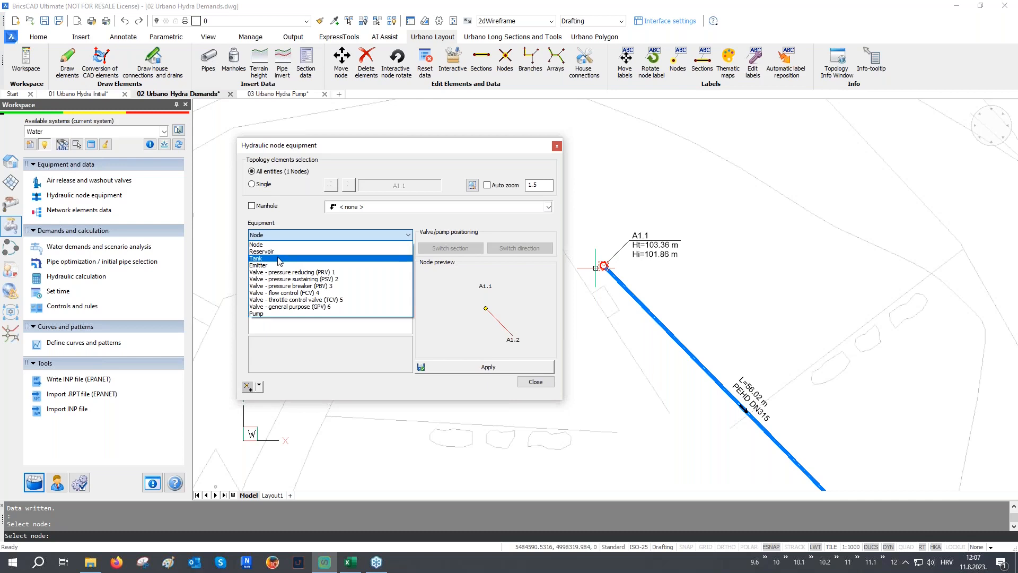
pyautogui.click(283, 258)
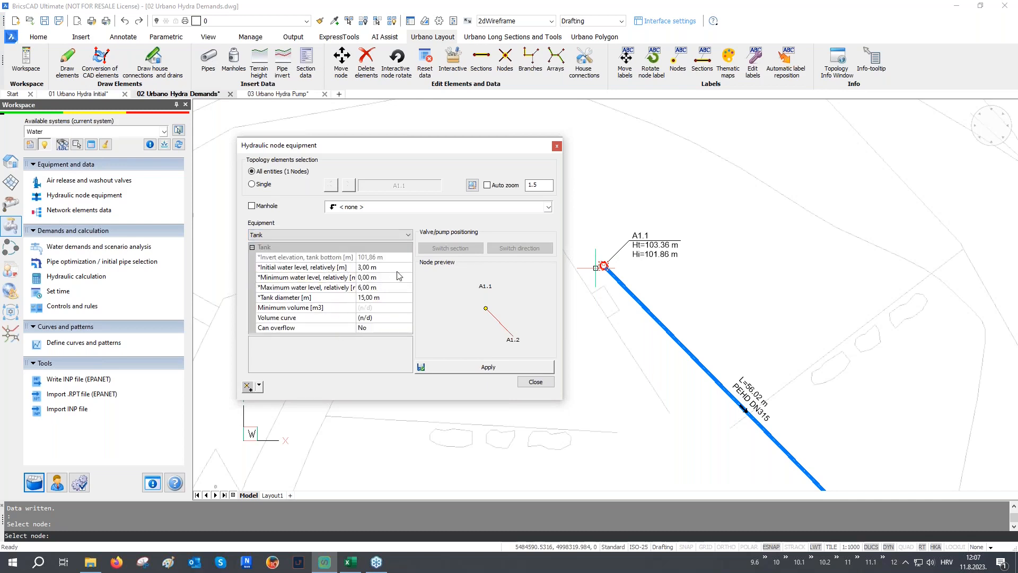
pyautogui.click(491, 367)
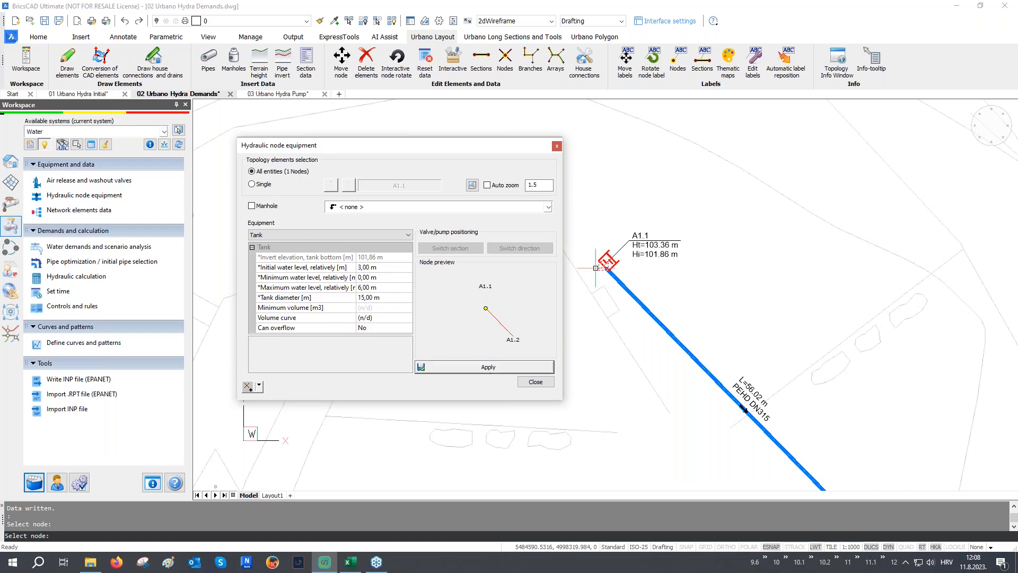
pyautogui.click(535, 382)
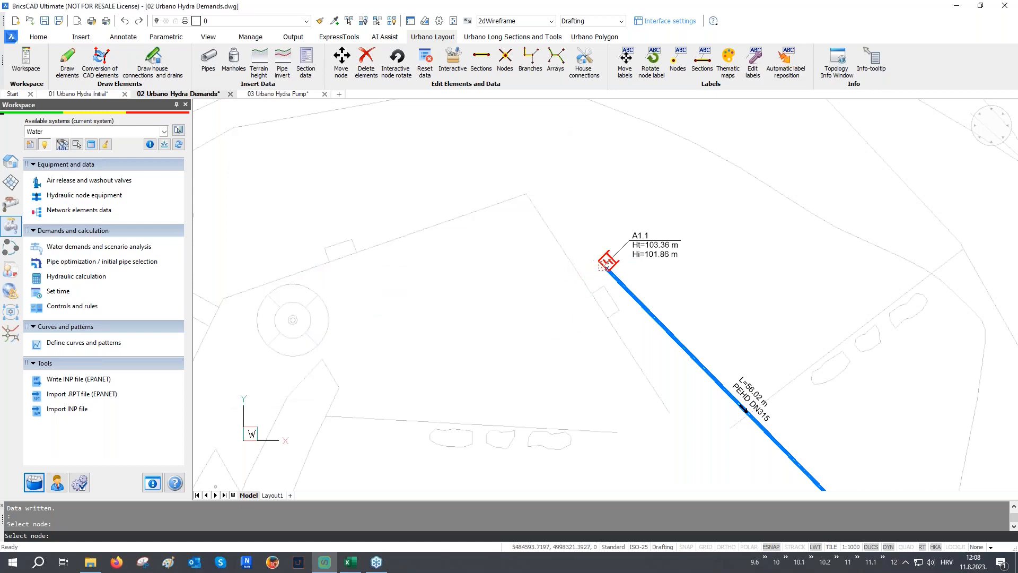
# - Examine the tank symbol at node A1.1 in the plan and at the start of the upper long section
pyautogui.scroll(5, 552, 261)
pyautogui.scroll(-10, 551, 261)
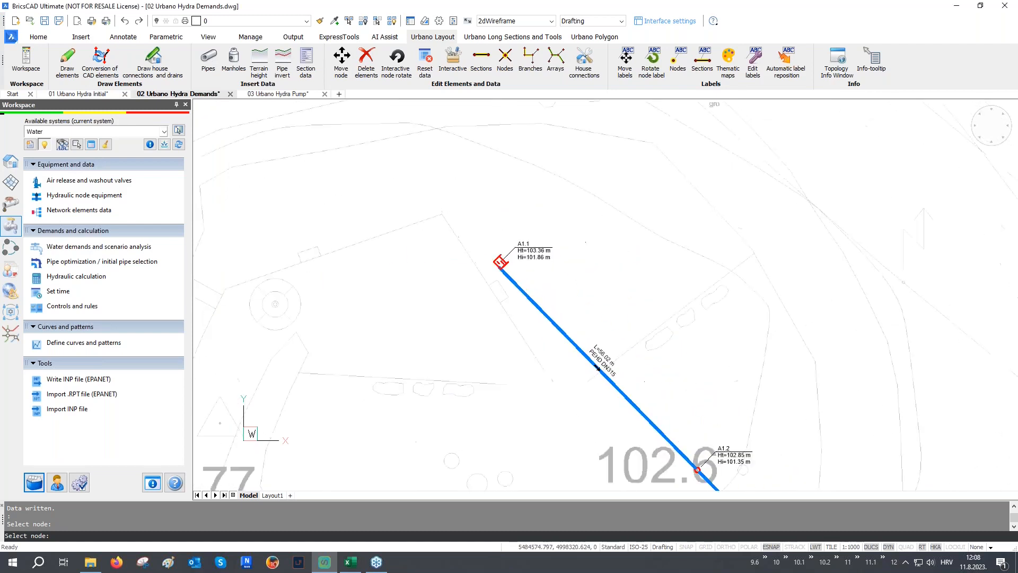
pyautogui.scroll(-3, 409, 270)
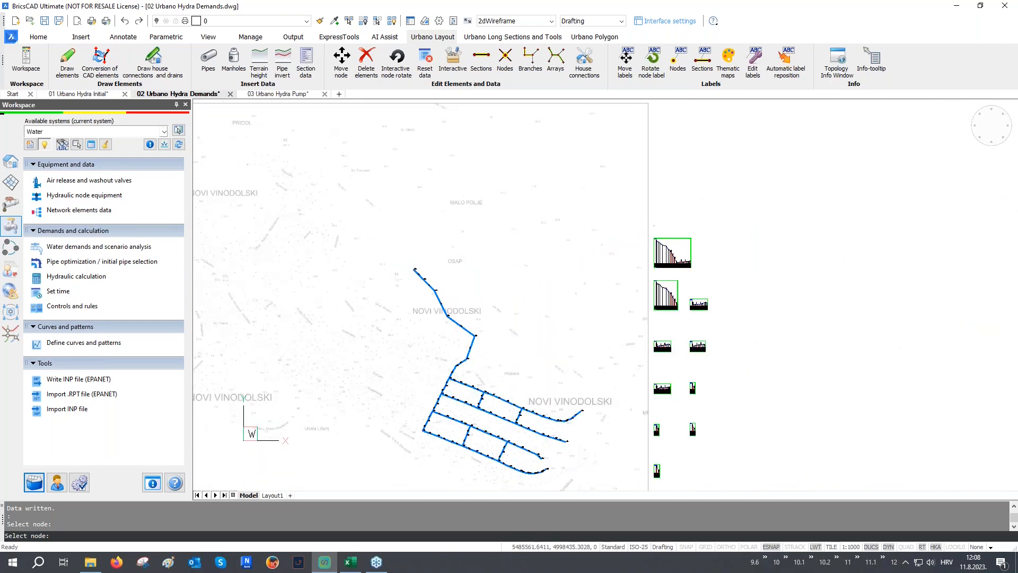
pyautogui.scroll(10, 661, 250)
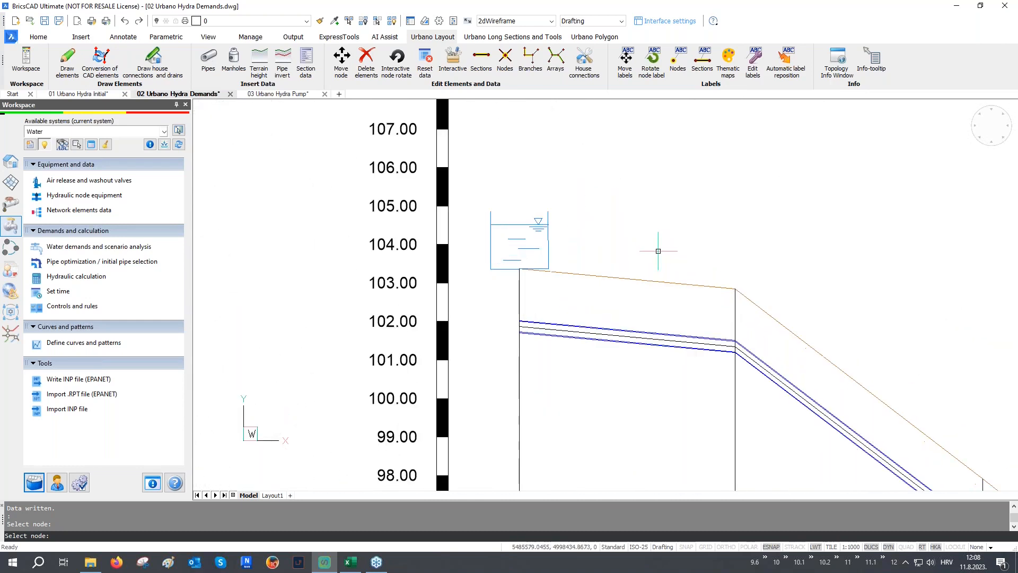
pyautogui.scroll(-5, 536, 223)
pyautogui.scroll(-6, 536, 223)
pyautogui.moveTo(478, 289); pyautogui.dragTo(599, 180, button='middle')
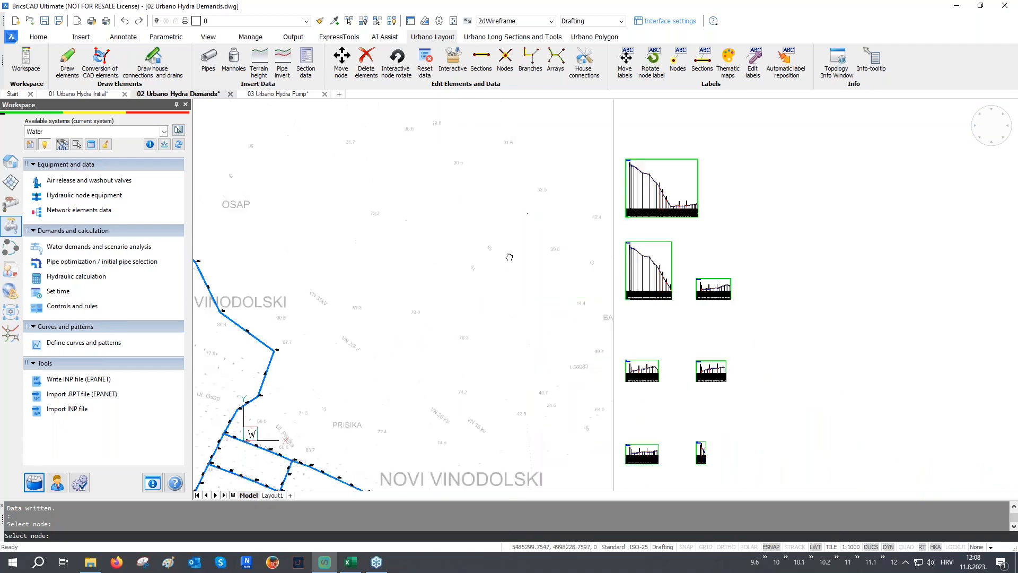
pyautogui.scroll(-1, 513, 248)
pyautogui.moveTo(453, 348); pyautogui.dragTo(427, 314, button='middle')
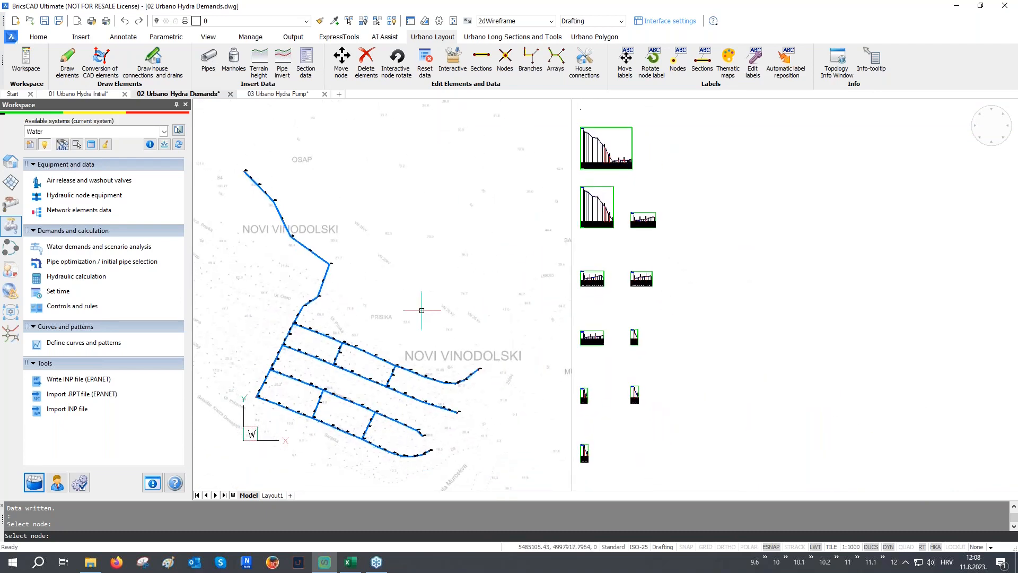
# - Start Water demands and scenario analysis and select the existing Inhabitants demand under Inhabitants (%)
pyautogui.click(65, 247)
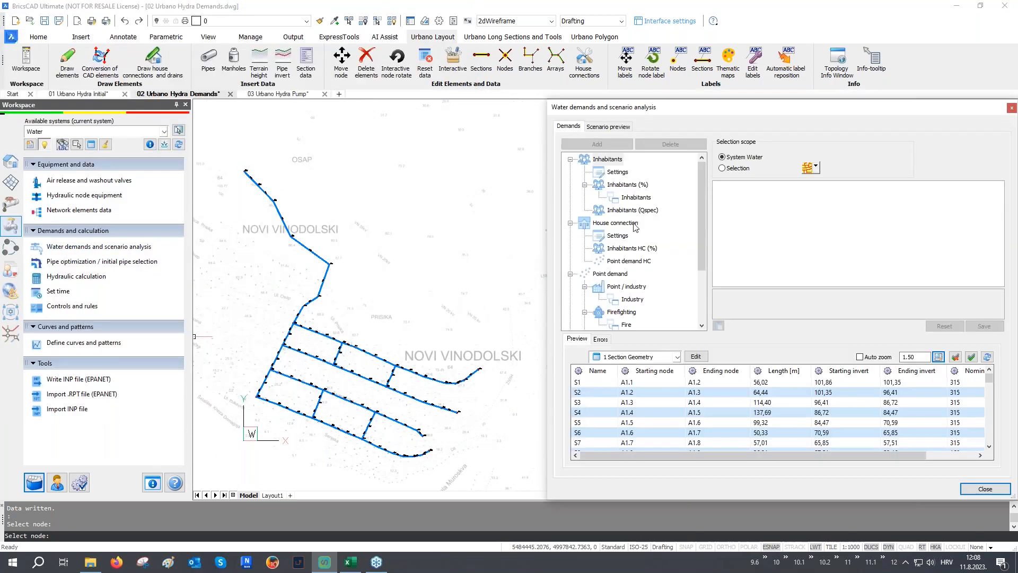
pyautogui.scroll(-2, 640, 239)
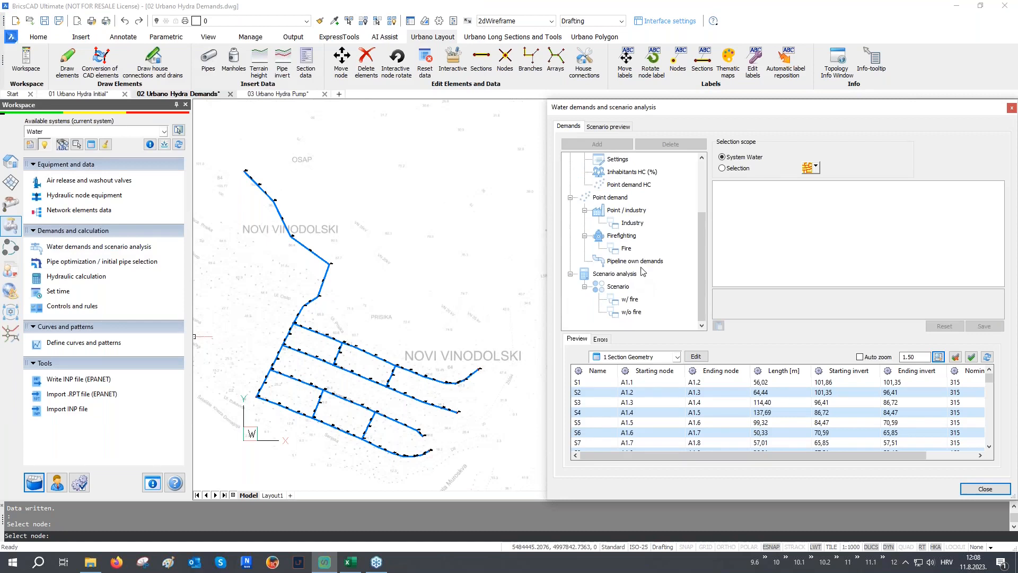
pyautogui.scroll(2, 646, 248)
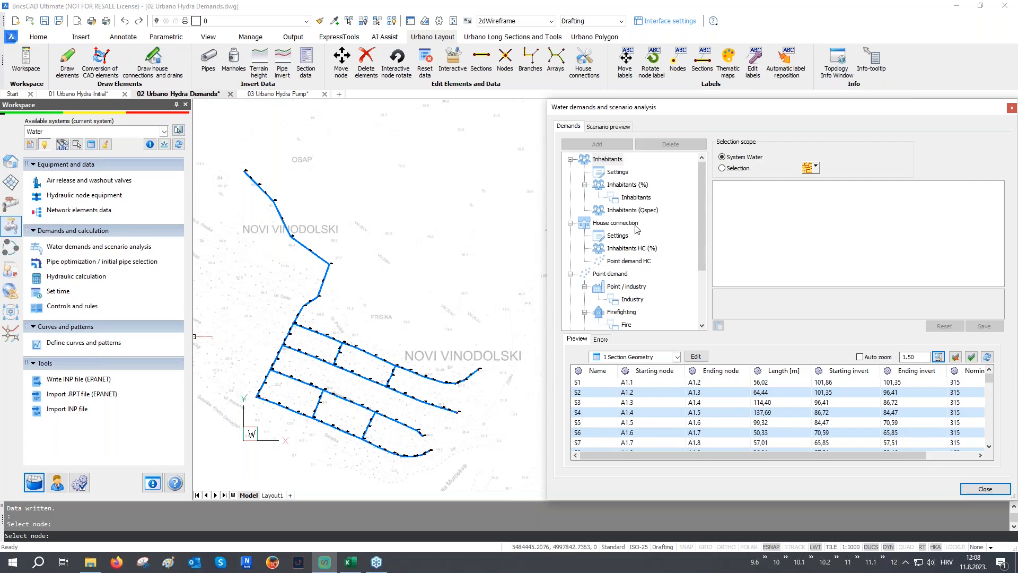
pyautogui.click(635, 196)
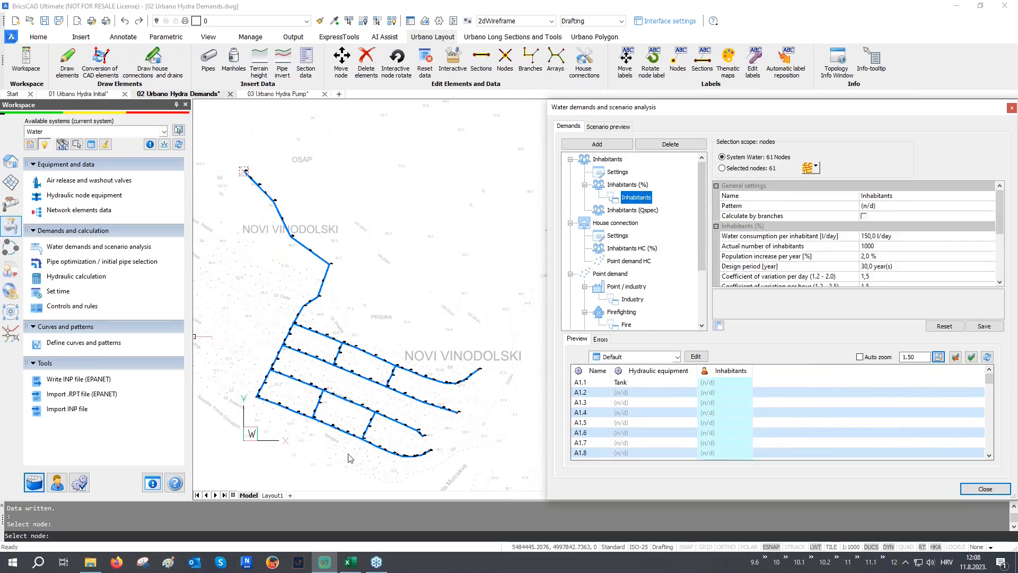
# - Limit the Inhabitants demand scope to the nodes of the lower distribution branches with a CAD selection
pyautogui.click(815, 166)
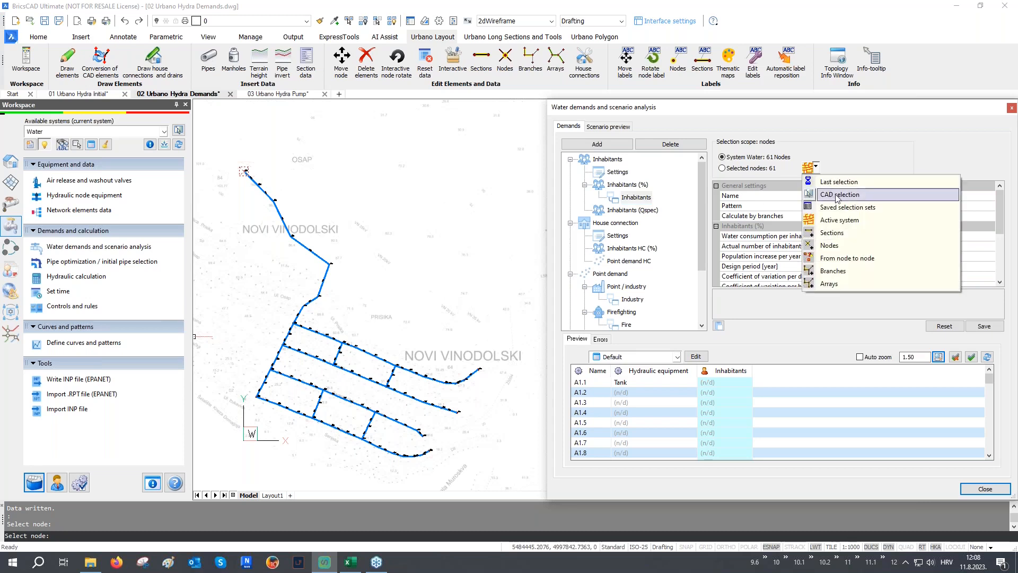
pyautogui.click(831, 199)
pyautogui.moveTo(318, 321)
pyautogui.mouseDown()
pyautogui.moveTo(271, 424)
pyautogui.moveTo(381, 469)
pyautogui.moveTo(507, 385)
pyautogui.mouseUp()
pyautogui.moveTo(509, 365); pyautogui.dragTo(508, 366)
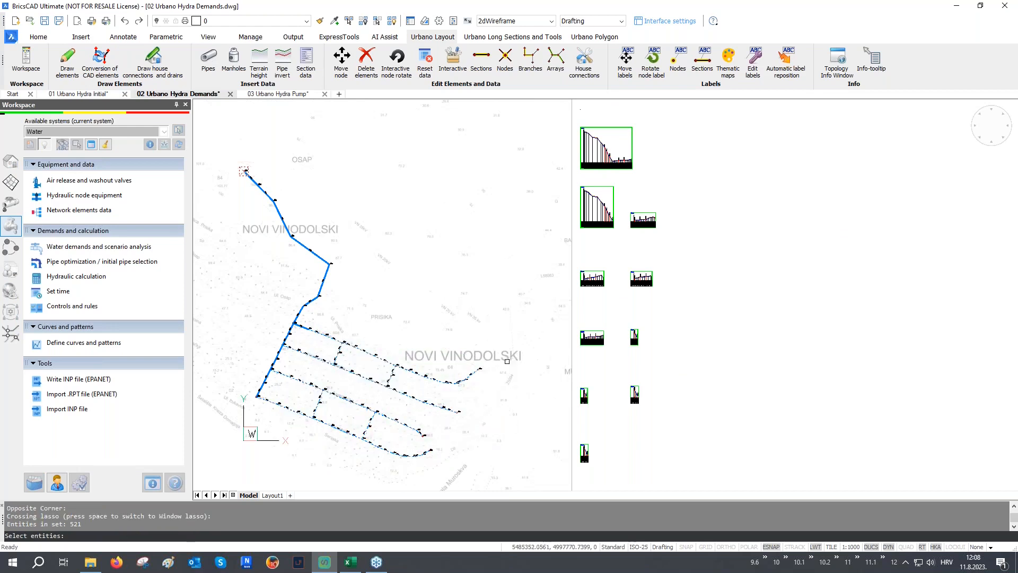
pyautogui.moveTo(311, 317)
pyautogui.mouseDown()
pyautogui.moveTo(283, 389)
pyautogui.moveTo(314, 457)
pyautogui.moveTo(487, 428)
pyautogui.mouseUp()
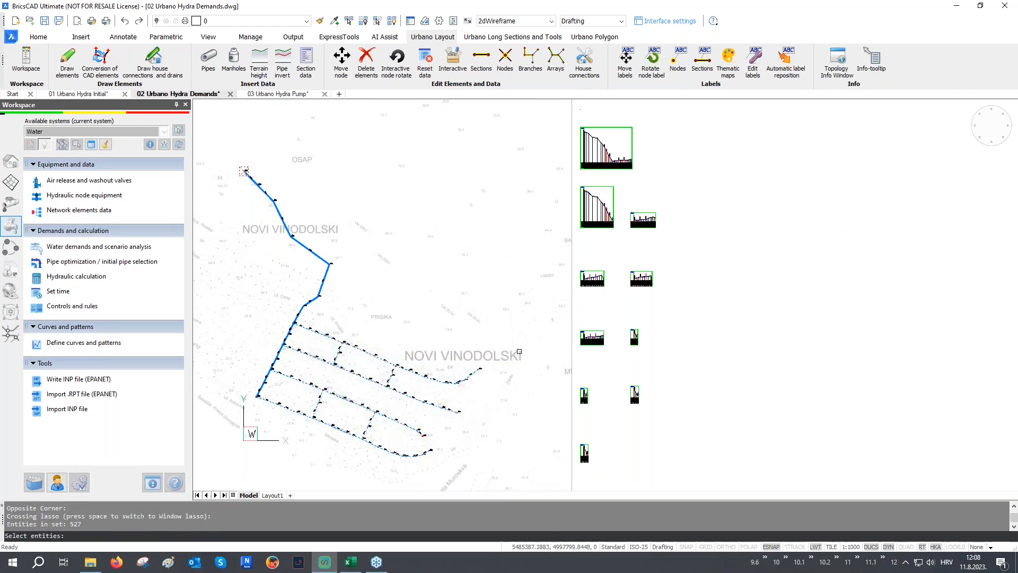
pyautogui.press('Return')
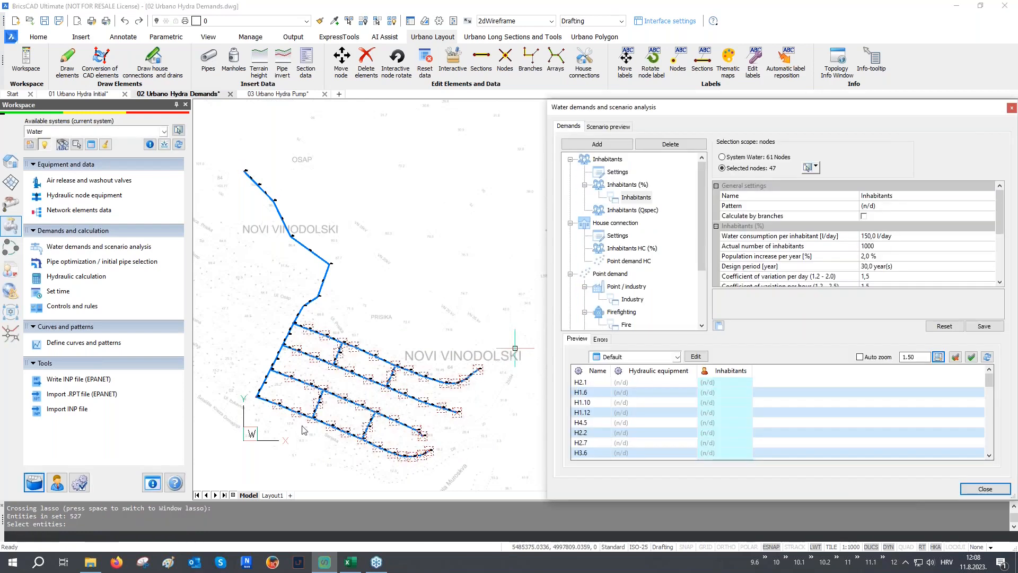
# - Set water consumption to 180 l/day per inhabitant and the actual number of inhabitants to 5000, and save the demand to the selected nodes
pyautogui.click(764, 240)
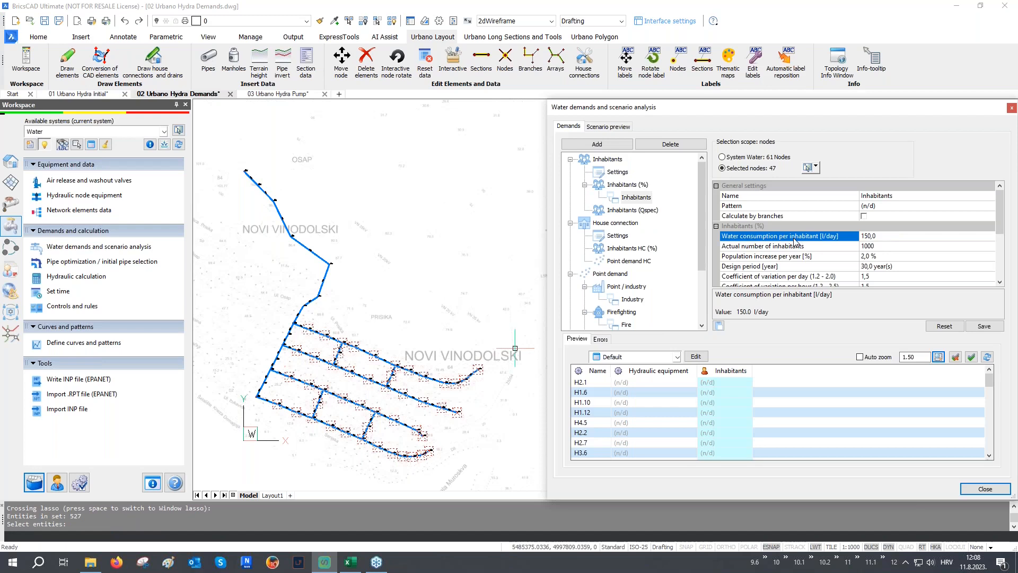
pyautogui.click(878, 236)
pyautogui.write('180')
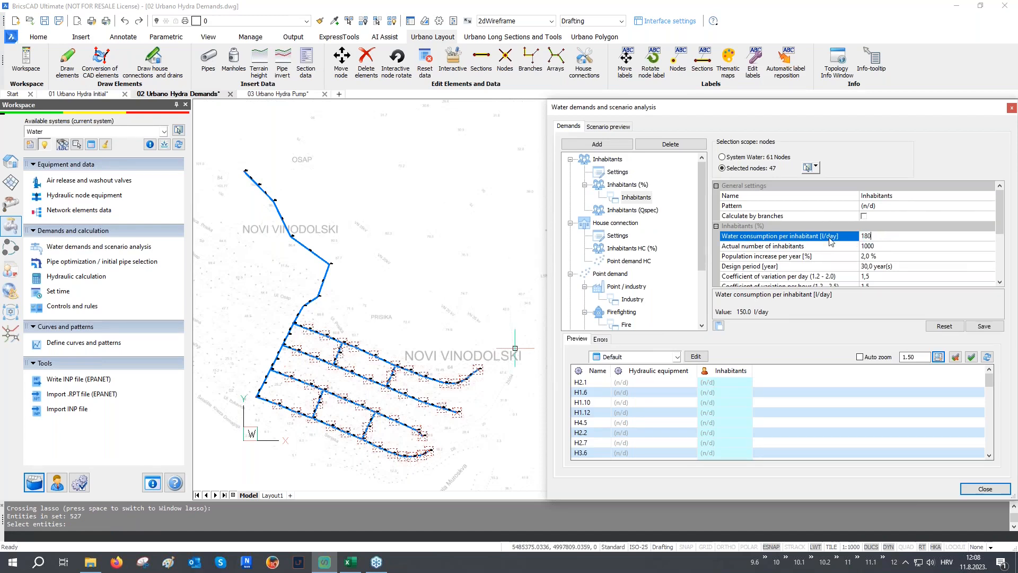
pyautogui.click(816, 248)
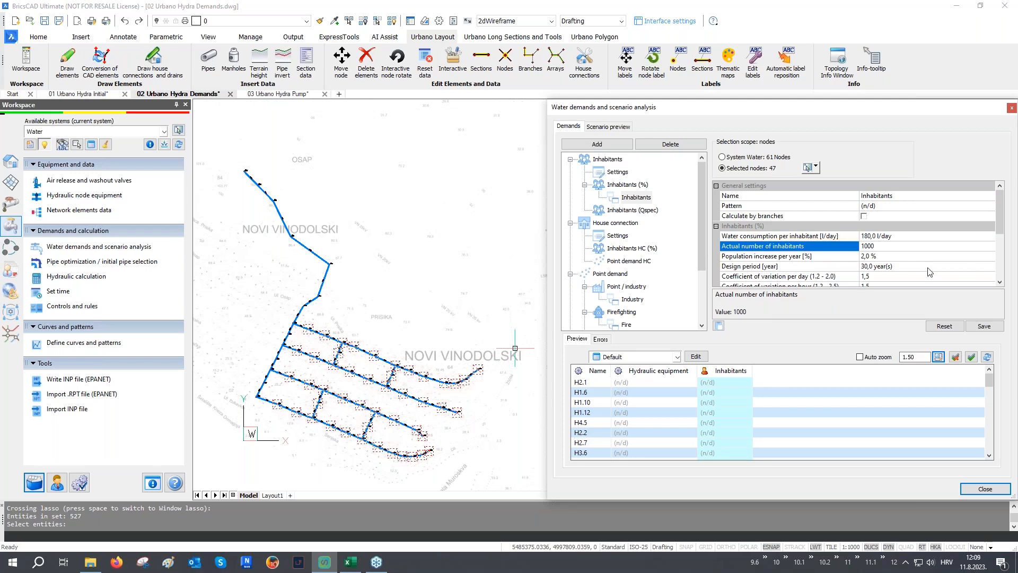
pyautogui.click(889, 247)
pyautogui.write('5000')
pyautogui.click(738, 257)
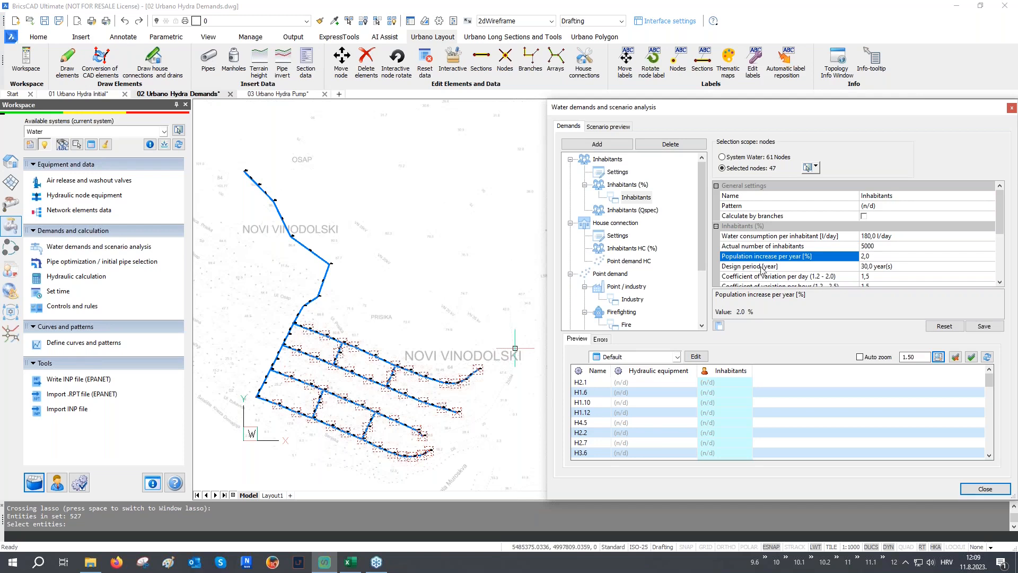
pyautogui.click(762, 266)
pyautogui.scroll(-1, 778, 268)
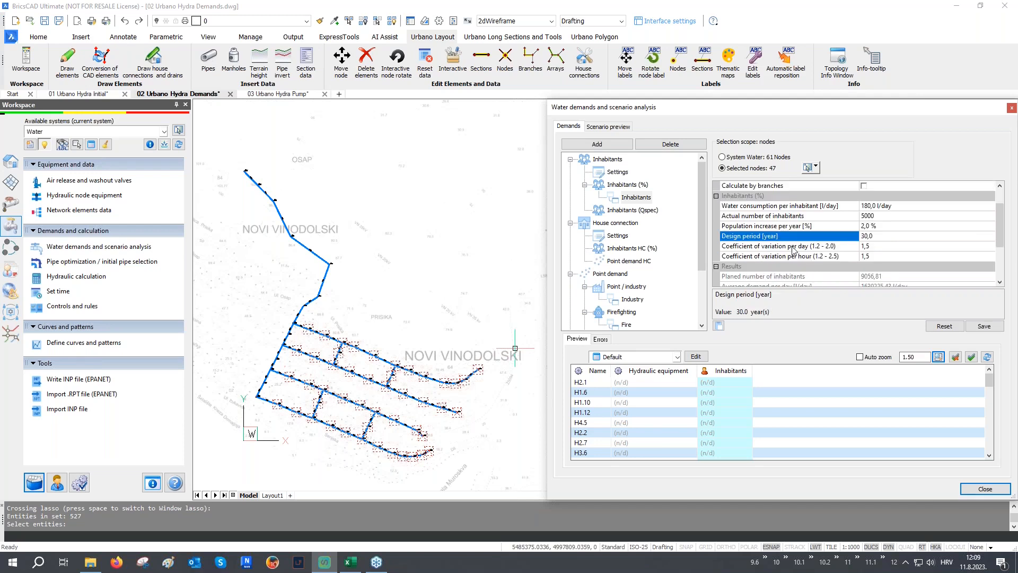
pyautogui.click(984, 326)
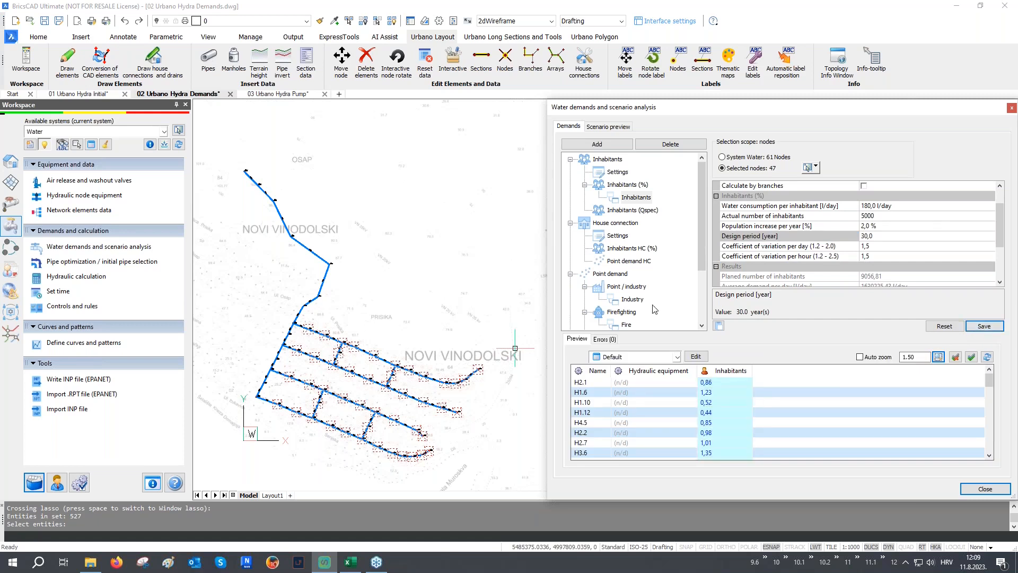
pyautogui.scroll(-2, 788, 242)
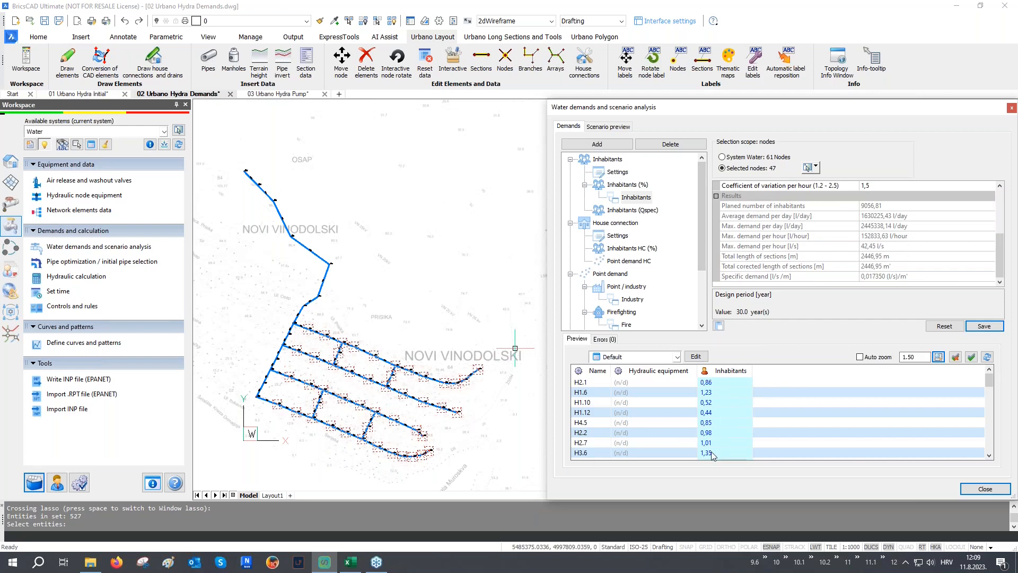
pyautogui.moveTo(712, 454)
# - Select the Industry point demand and limit its scope to nodes H1.3, H1.6, H3.3, H3.6 and H4.7
pyautogui.click(632, 300)
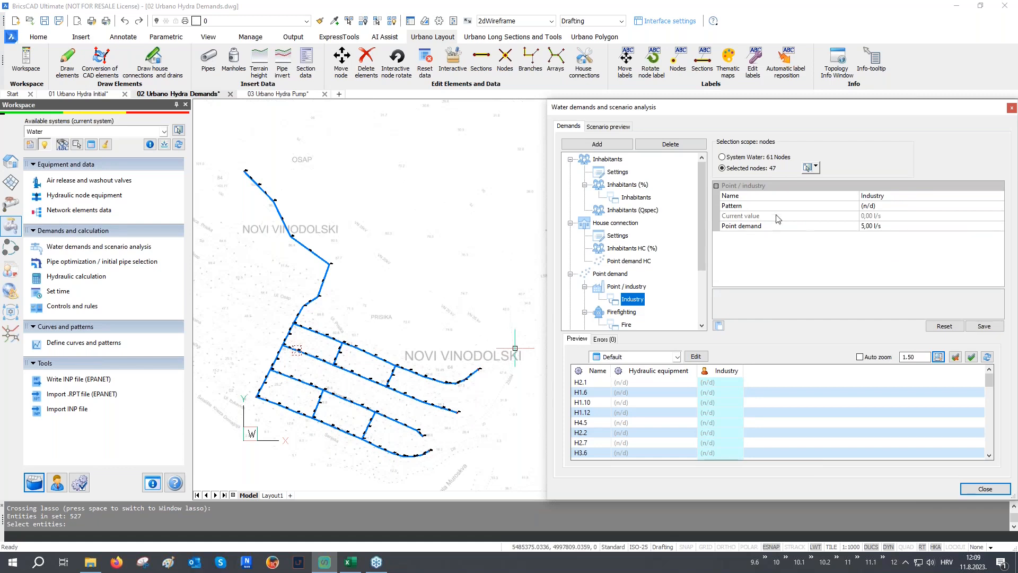
pyautogui.click(815, 170)
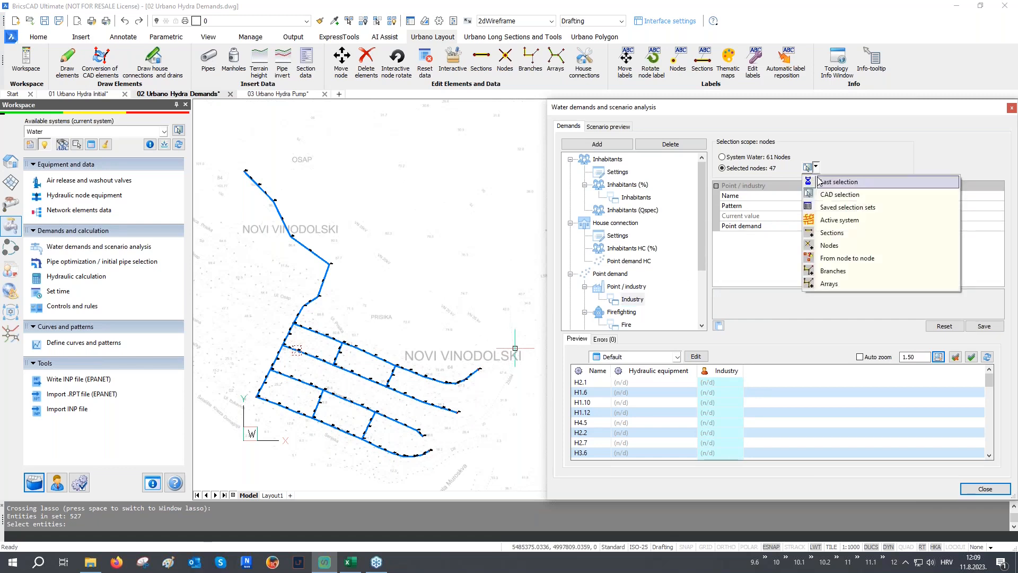
pyautogui.click(827, 245)
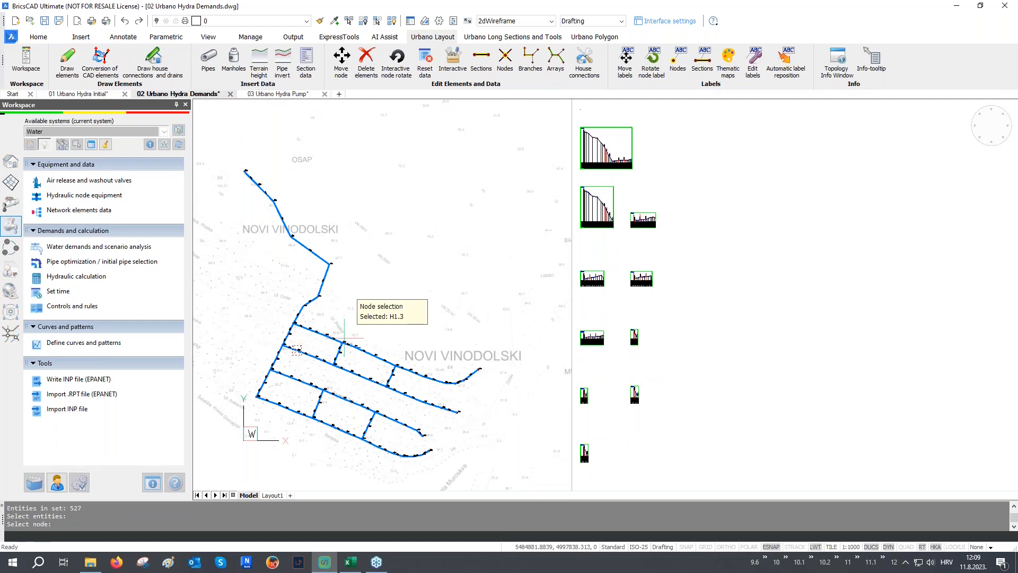
pyautogui.click(396, 365)
pyautogui.click(322, 389)
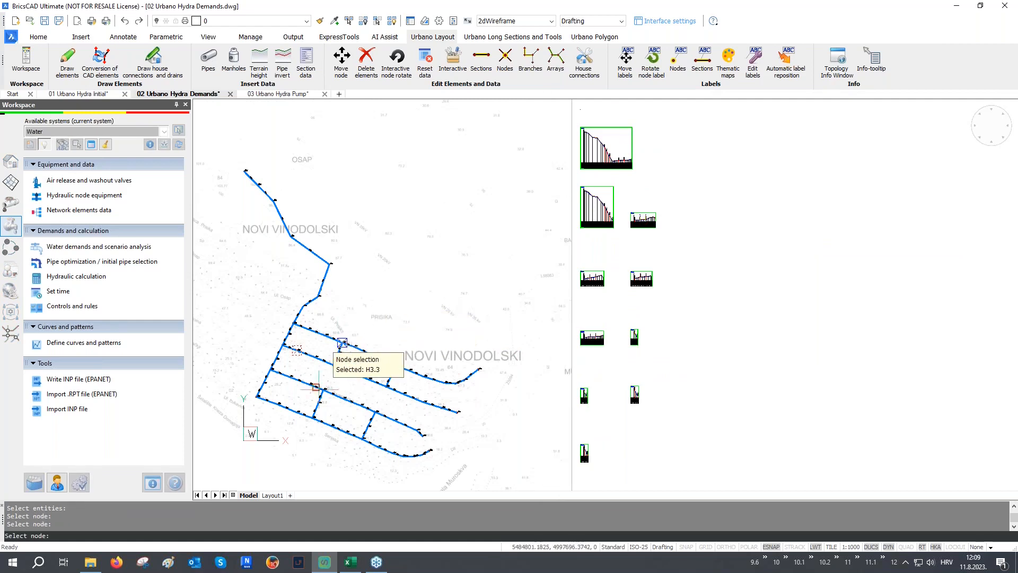
pyautogui.click(375, 412)
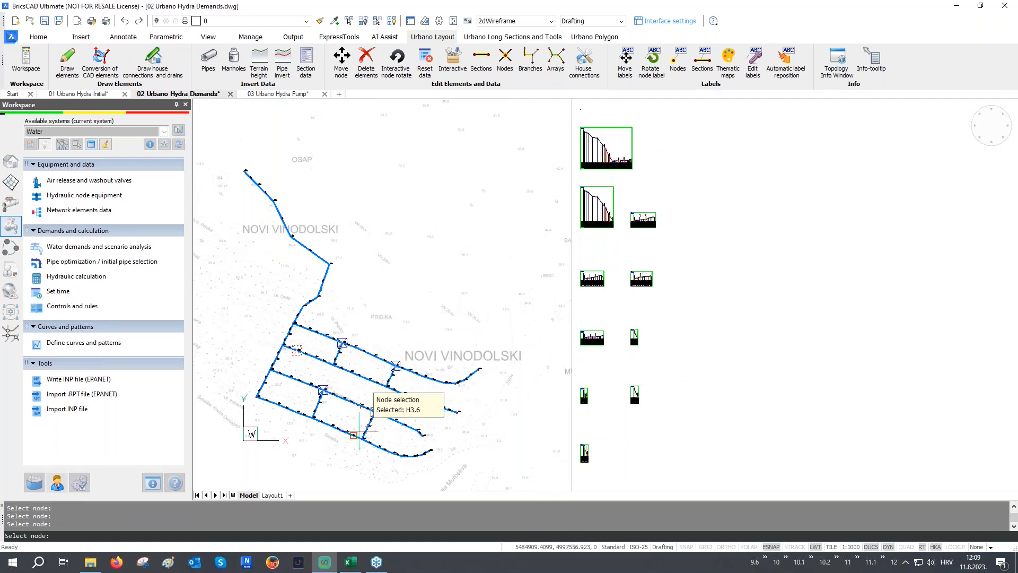
pyautogui.click(378, 447)
pyautogui.rightClick(385, 444)
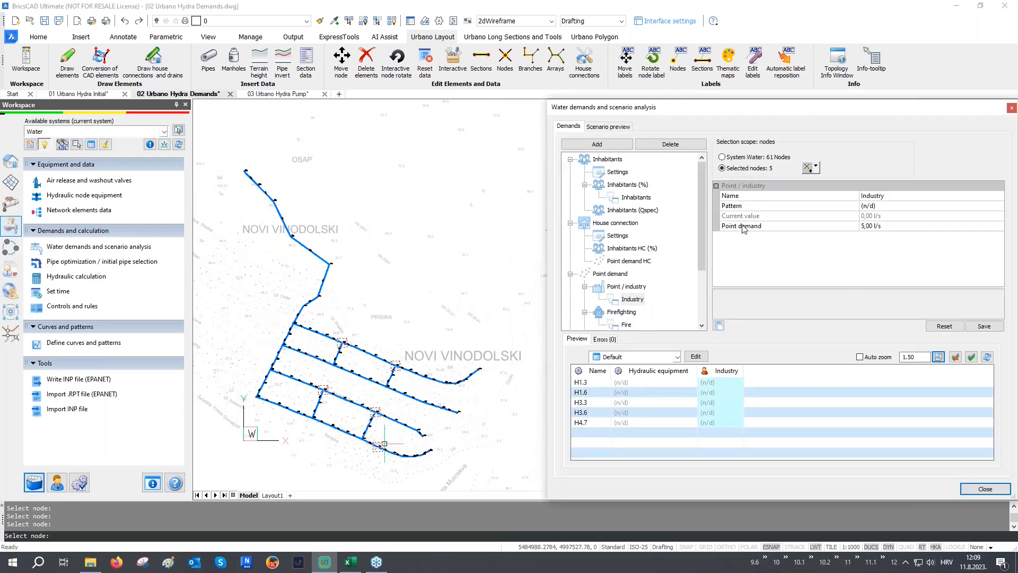
# - Save a uniform industry point demand of 5 l/s to the five selected nodes
pyautogui.click(884, 227)
pyautogui.press('Return')
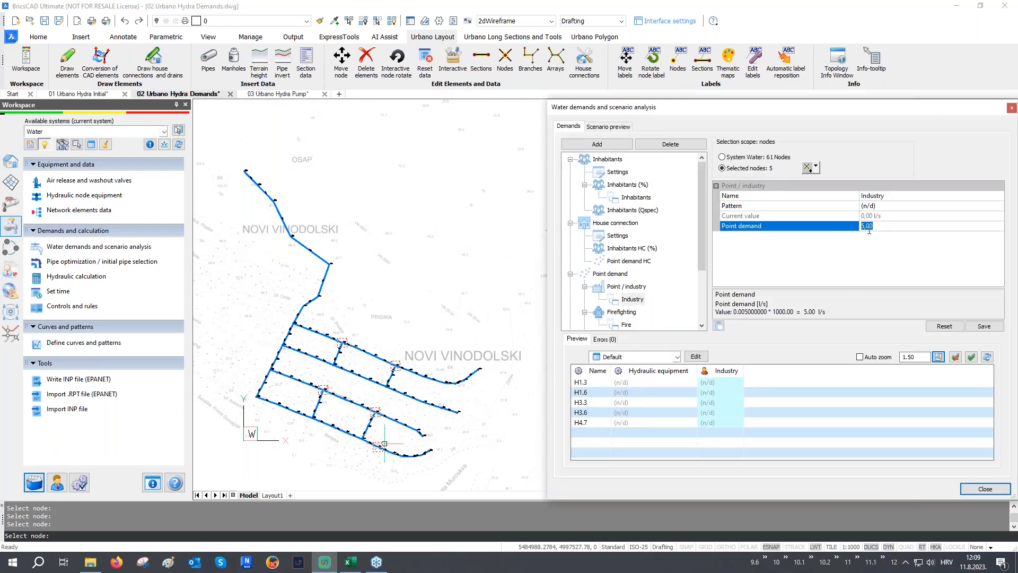
pyautogui.click(983, 326)
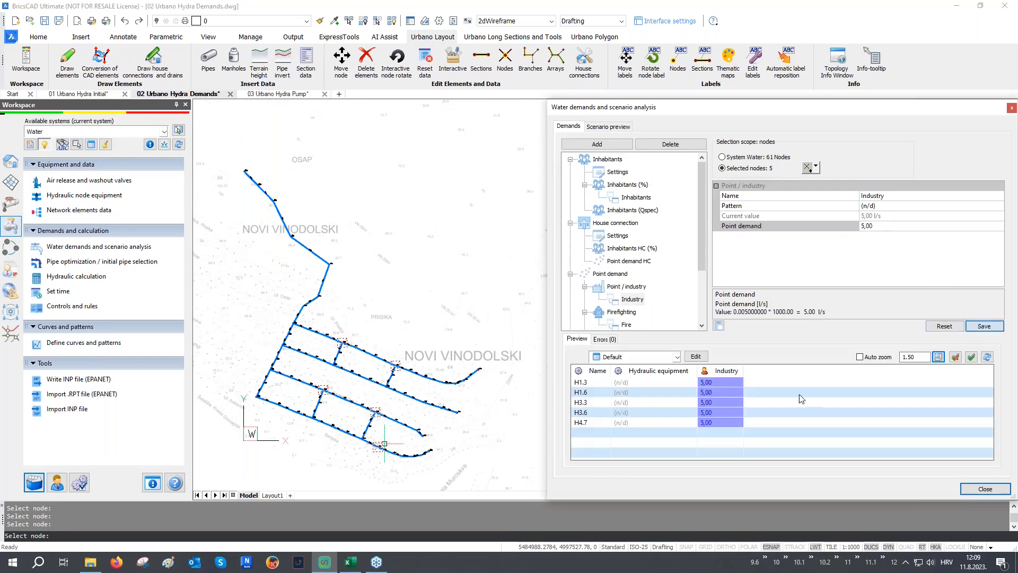
# - Reset the uniform demand and enter individual industry demands of 1, 2, 4, 5 and 3 l/s for nodes H1.3, H1.6, H3.3, H3.6 and H4.7
pyautogui.click(944, 326)
pyautogui.click(723, 383)
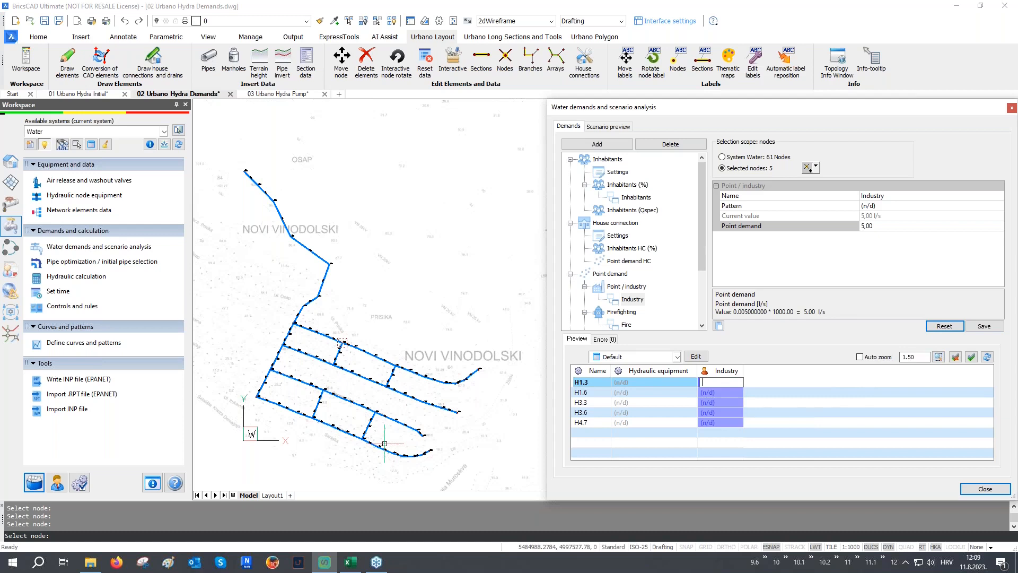
pyautogui.write('1')
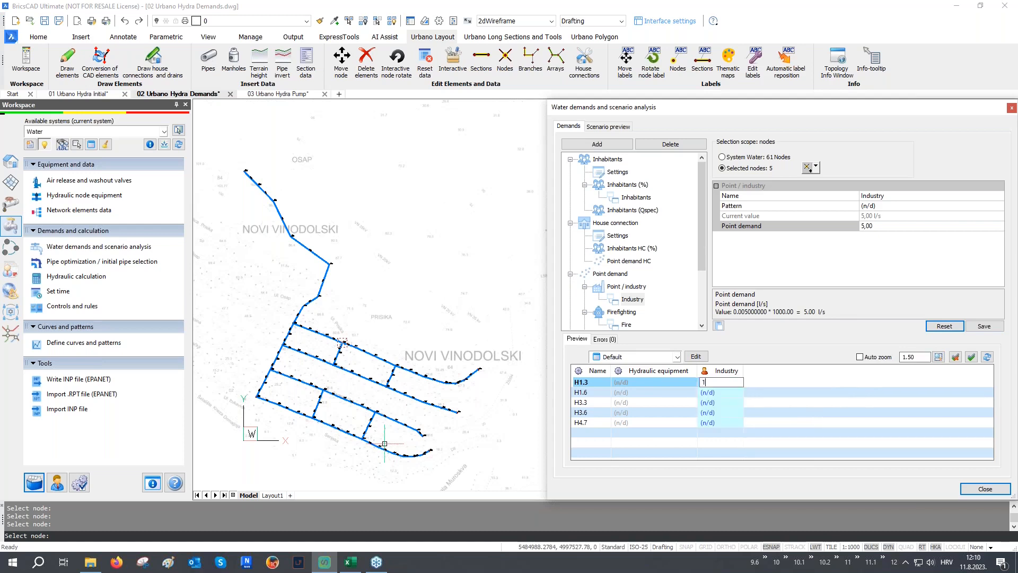
pyautogui.press('Return')
pyautogui.write('2')
pyautogui.press('Return')
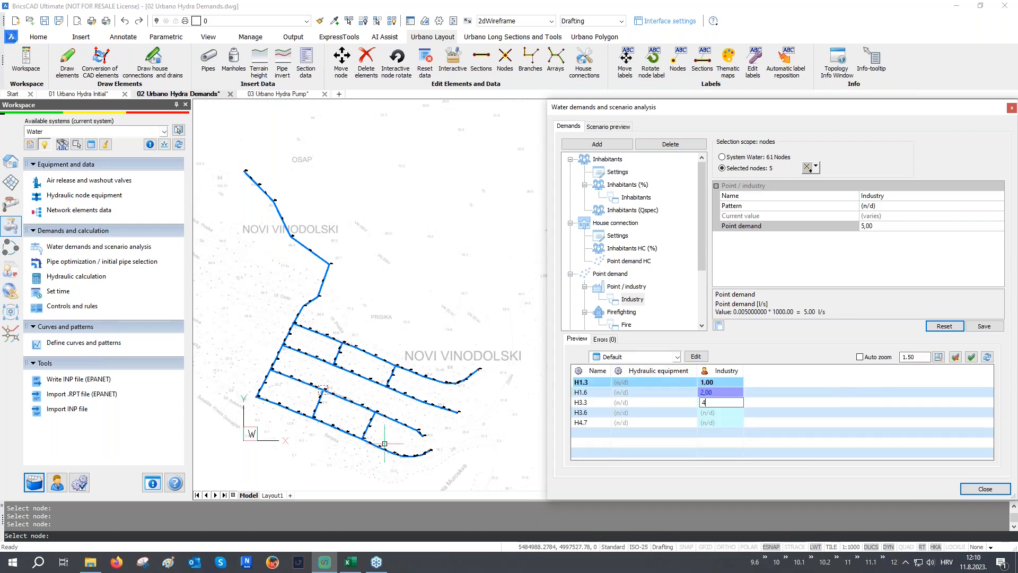
pyautogui.press('Return')
pyautogui.write('5')
pyautogui.press('Return')
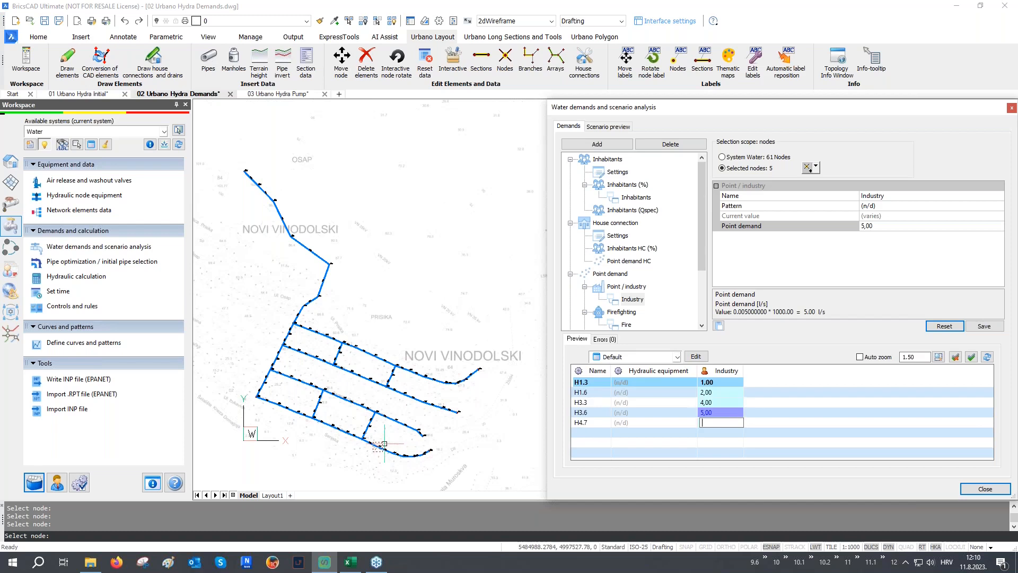
pyautogui.press('Return')
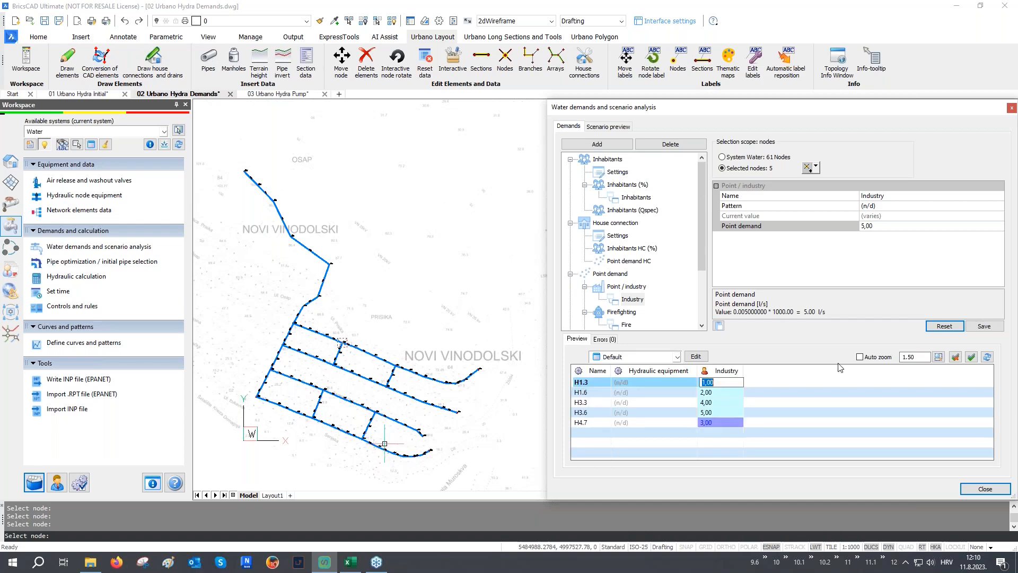
# - Reset the industry demands of the five nodes, assign 6 l/s to node H4.2 only, and close the water demands dialog
pyautogui.click(943, 326)
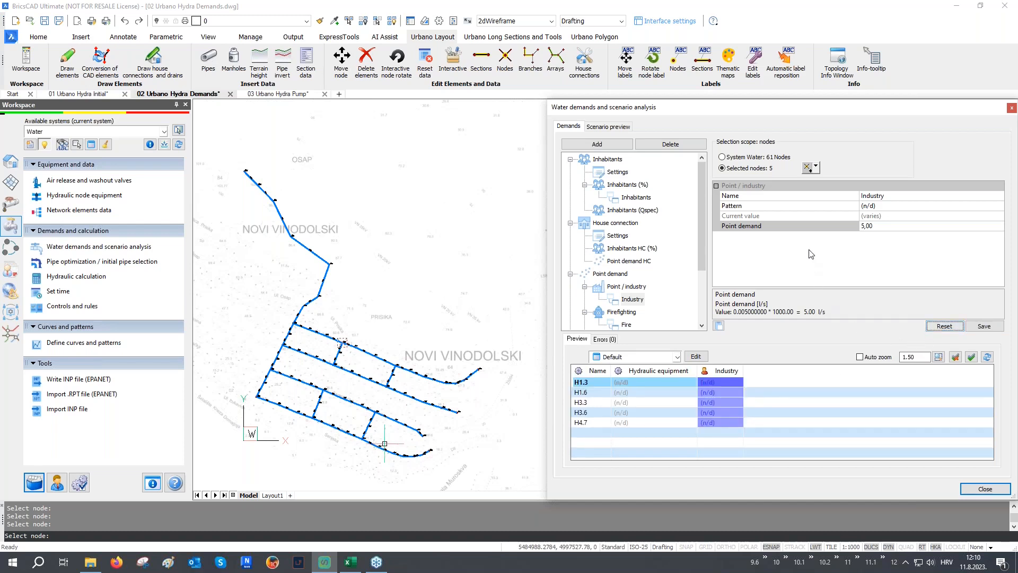
pyautogui.click(808, 169)
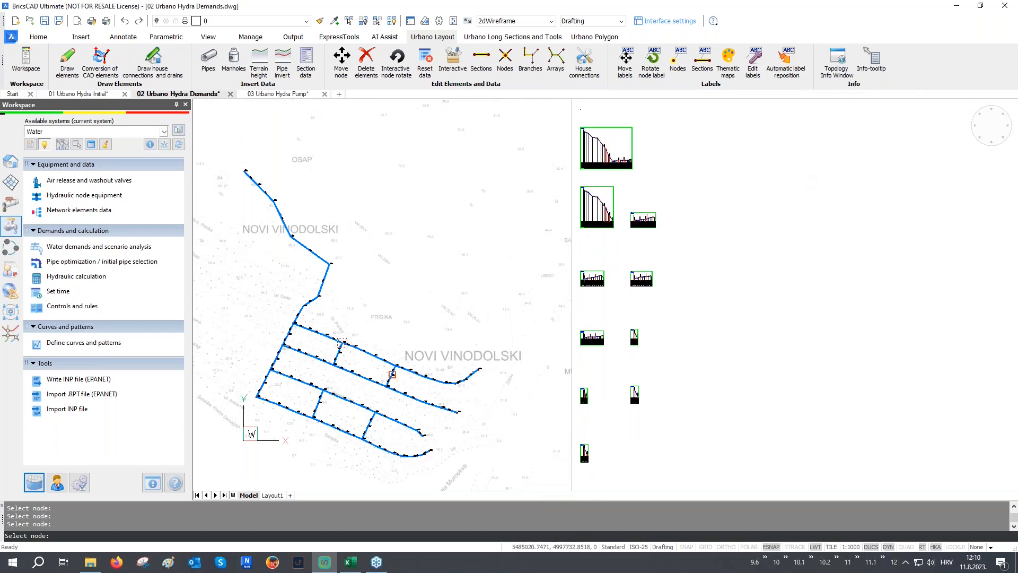
pyautogui.click(294, 409)
pyautogui.scroll(4, 295, 408)
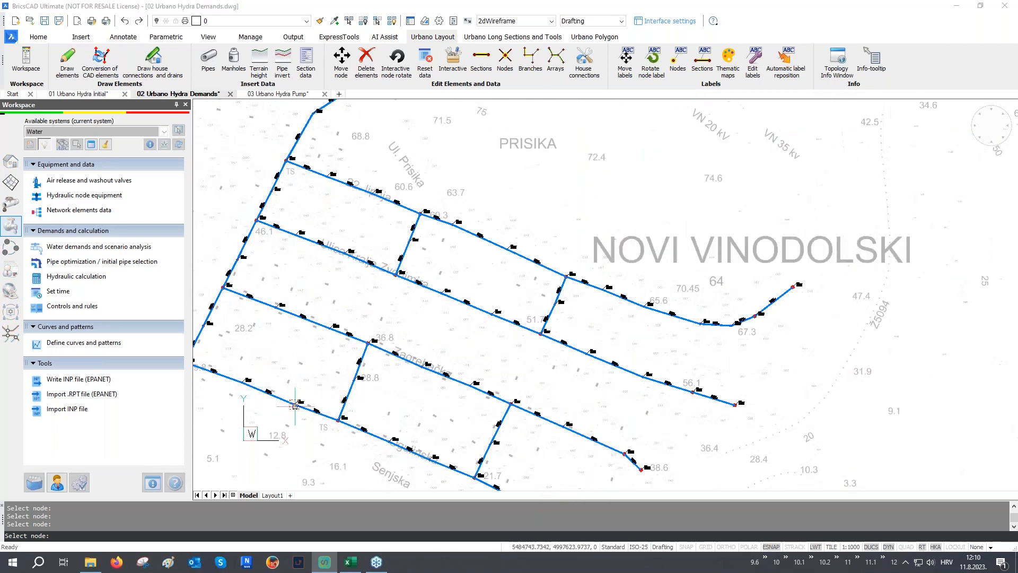
pyautogui.click(722, 382)
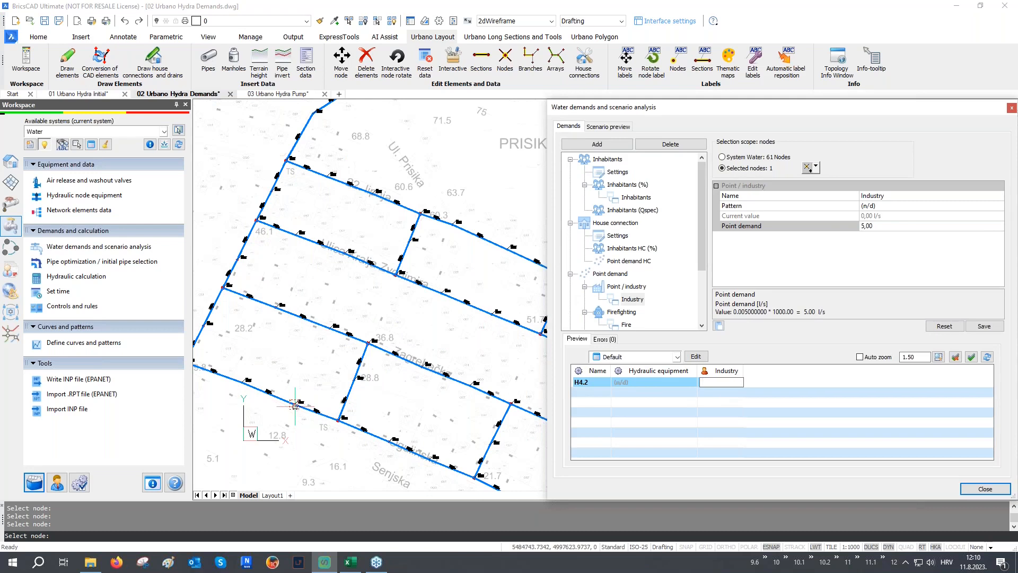
pyautogui.write('6')
pyautogui.press('Return')
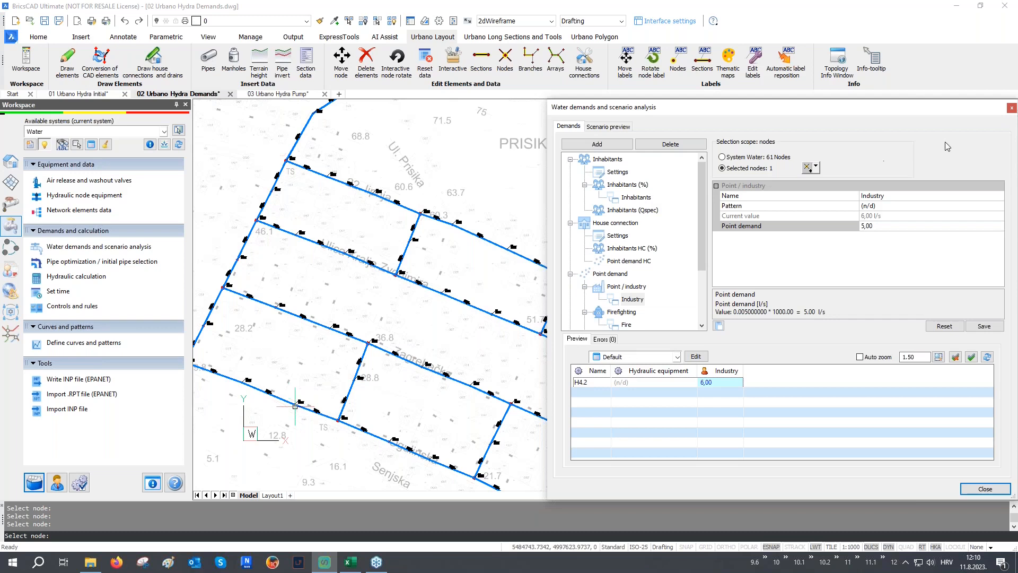
pyautogui.click(1012, 108)
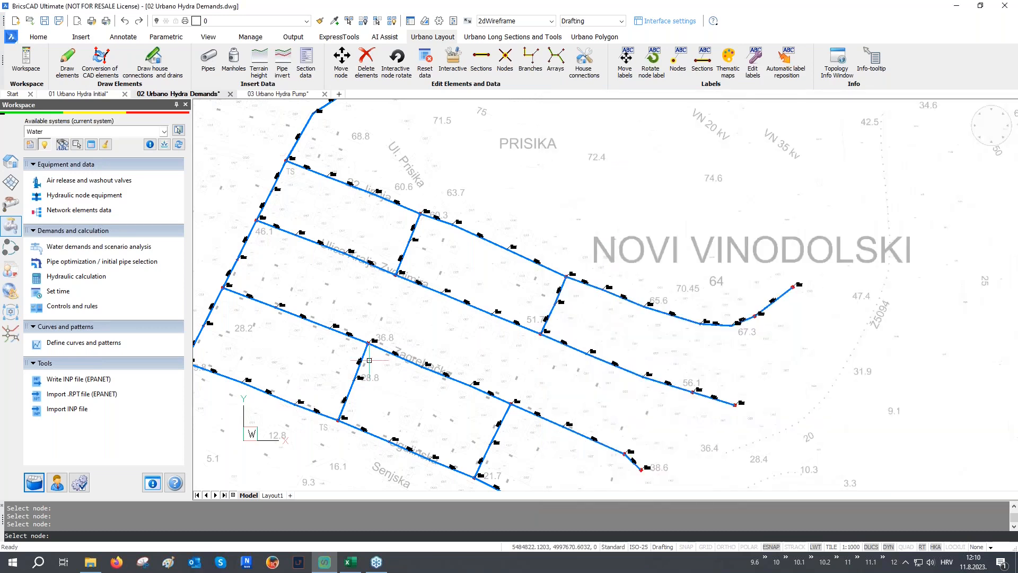
# - Open the hydraulic calculation, review the DDA and PDA demand model options, and calculate the network with the sum of all defined demands
pyautogui.scroll(-3, 369, 363)
pyautogui.moveTo(447, 284)
pyautogui.mouseDown(button='middle')
pyautogui.moveTo(444, 314)
pyautogui.moveTo(807, 312)
pyautogui.mouseUp(button='middle')
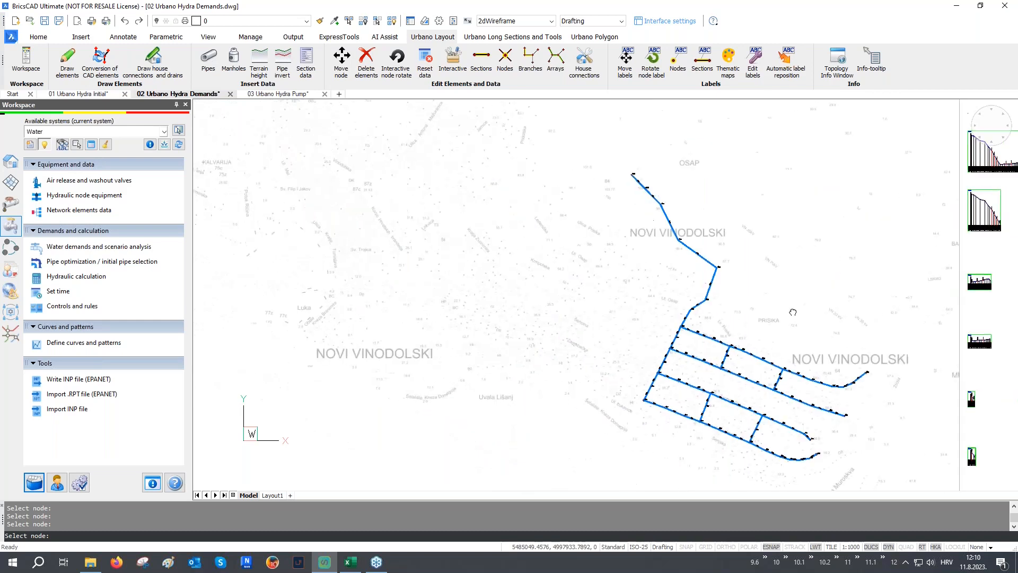
pyautogui.click(85, 277)
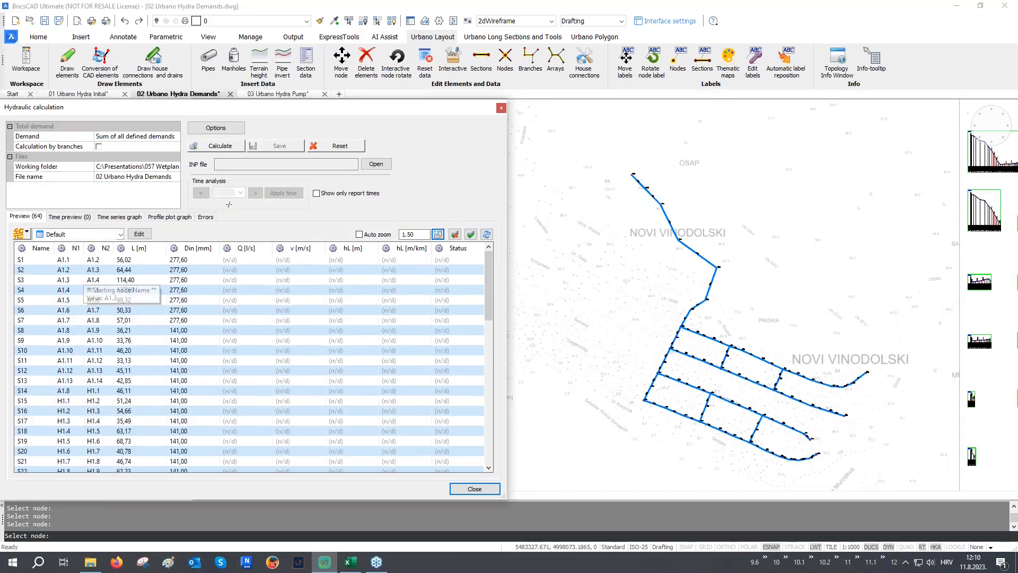
pyautogui.click(214, 131)
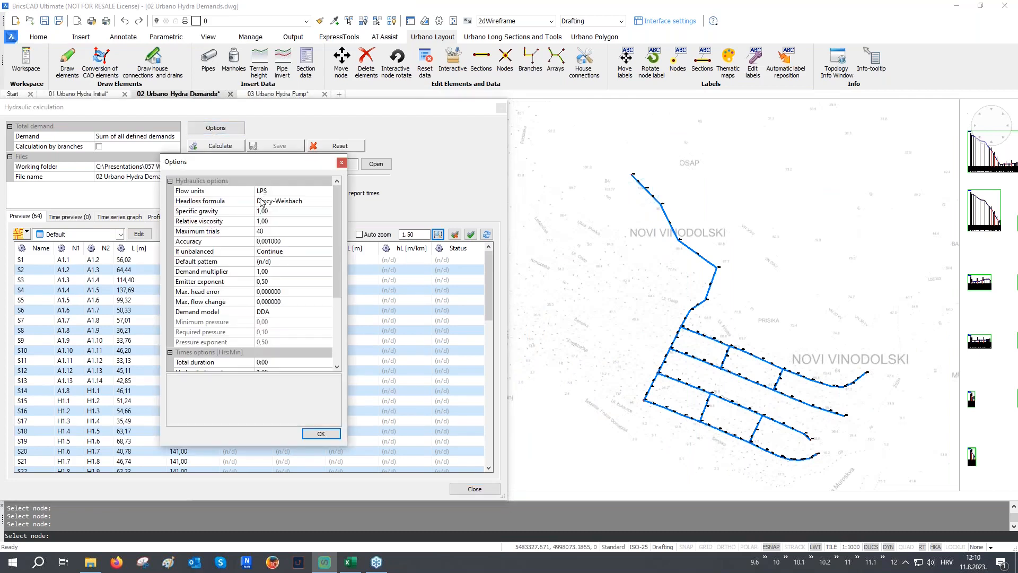
pyautogui.click(245, 313)
pyautogui.click(275, 312)
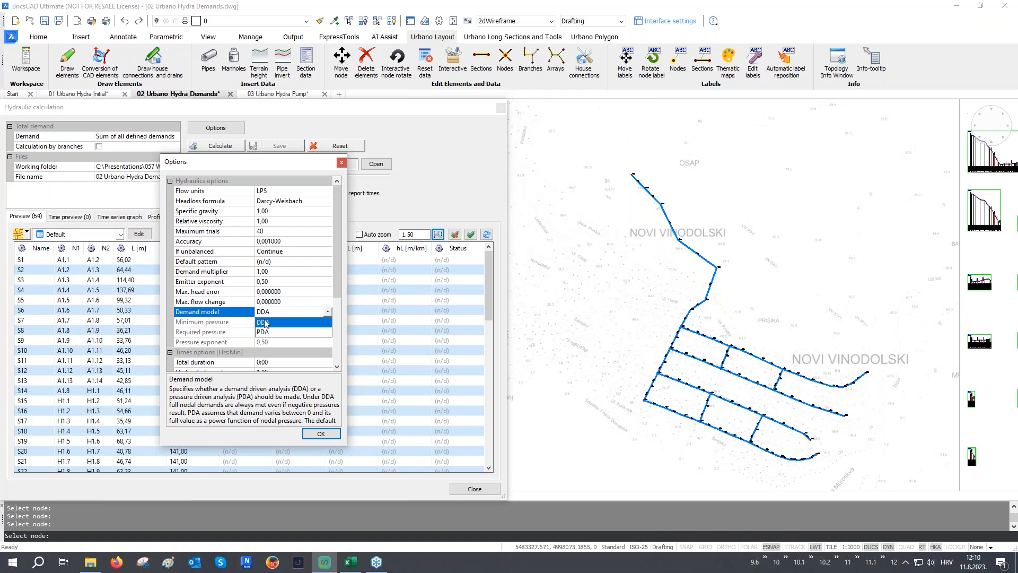
pyautogui.click(247, 318)
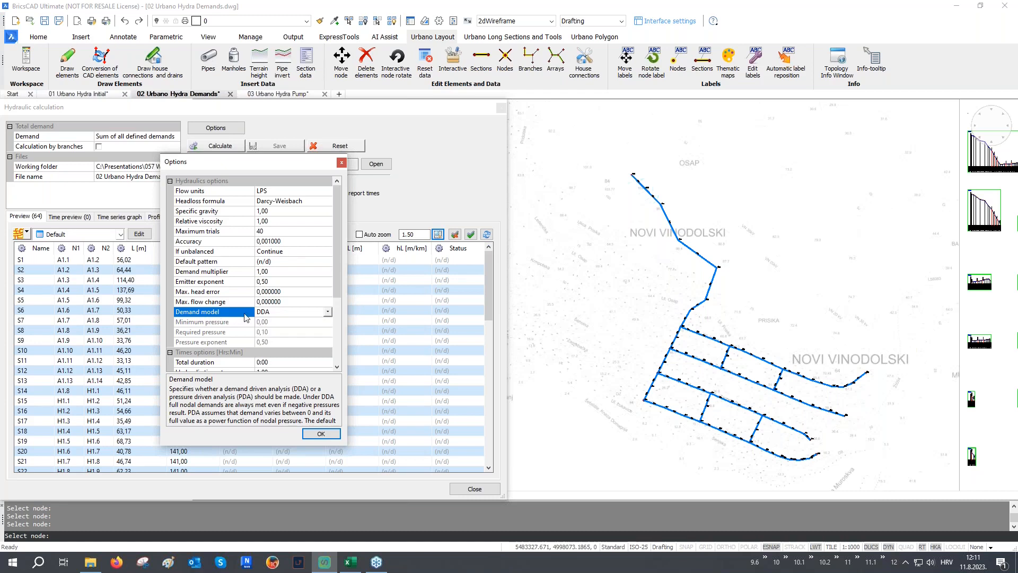
pyautogui.click(341, 164)
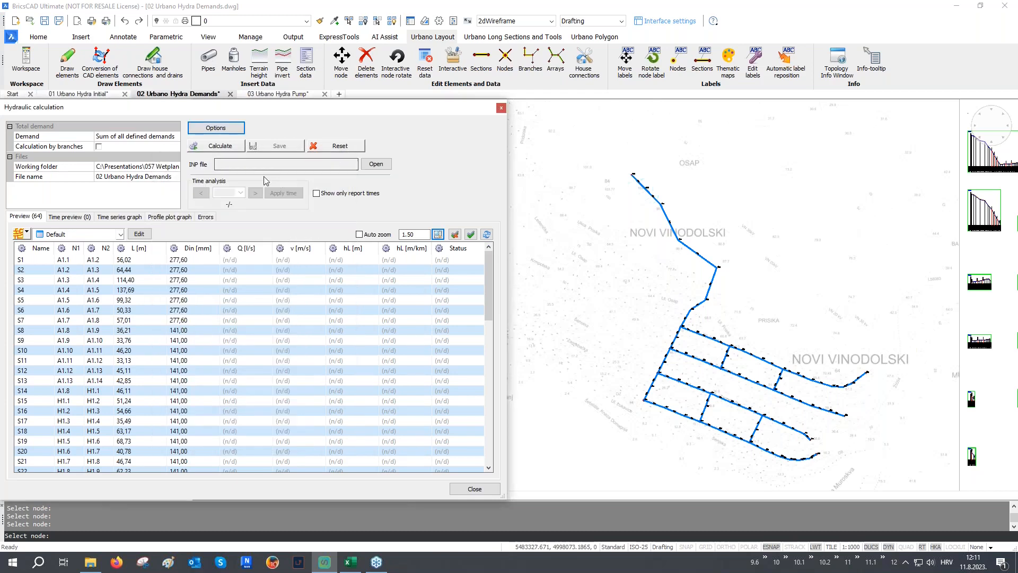
pyautogui.click(227, 152)
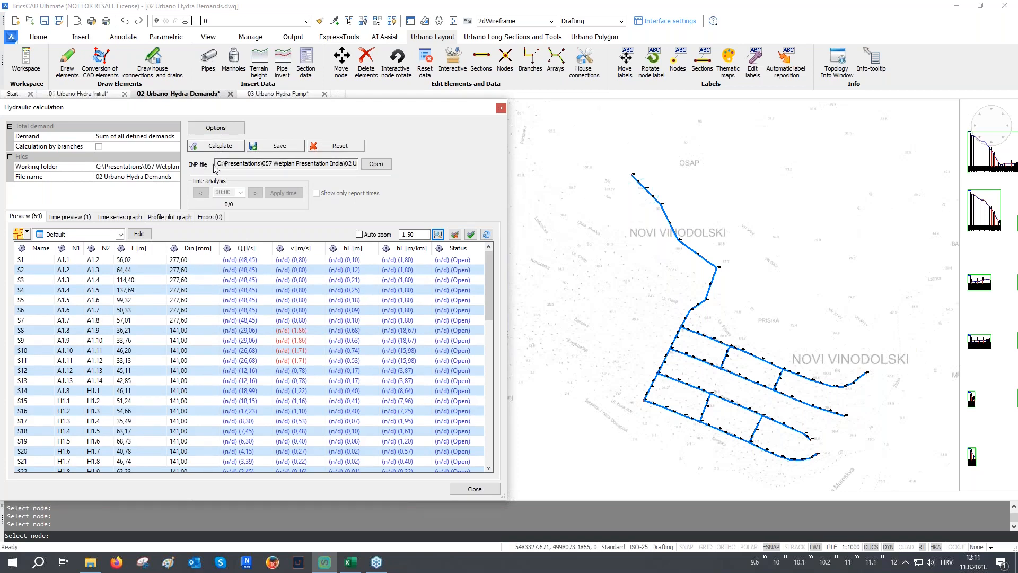
# - Open the generated INP file in EPANET and examine the demand categories of junction H4.2
pyautogui.moveTo(218, 164); pyautogui.dragTo(356, 177)
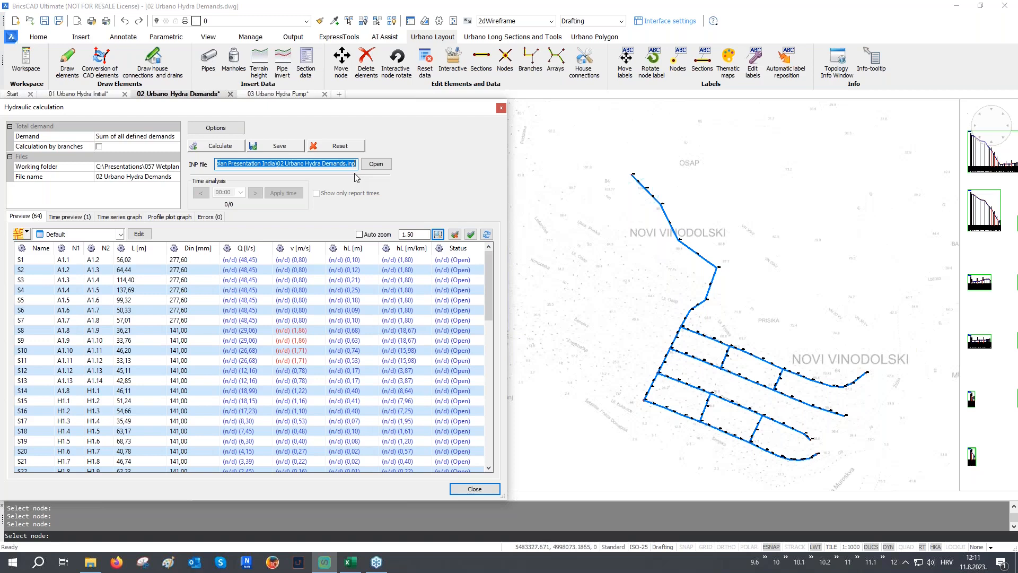
pyautogui.click(375, 164)
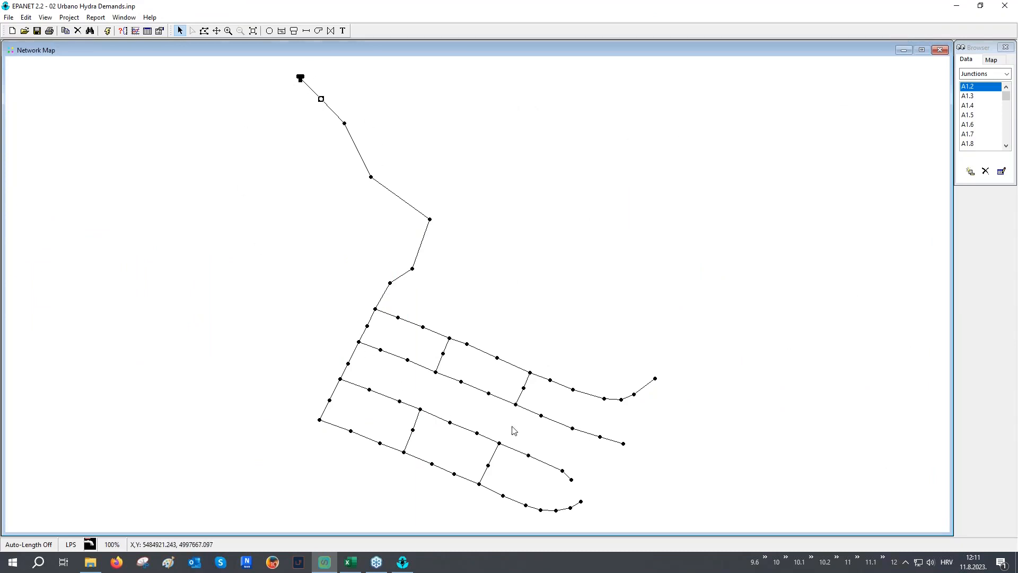
pyautogui.click(380, 444)
pyautogui.doubleClick(380, 444)
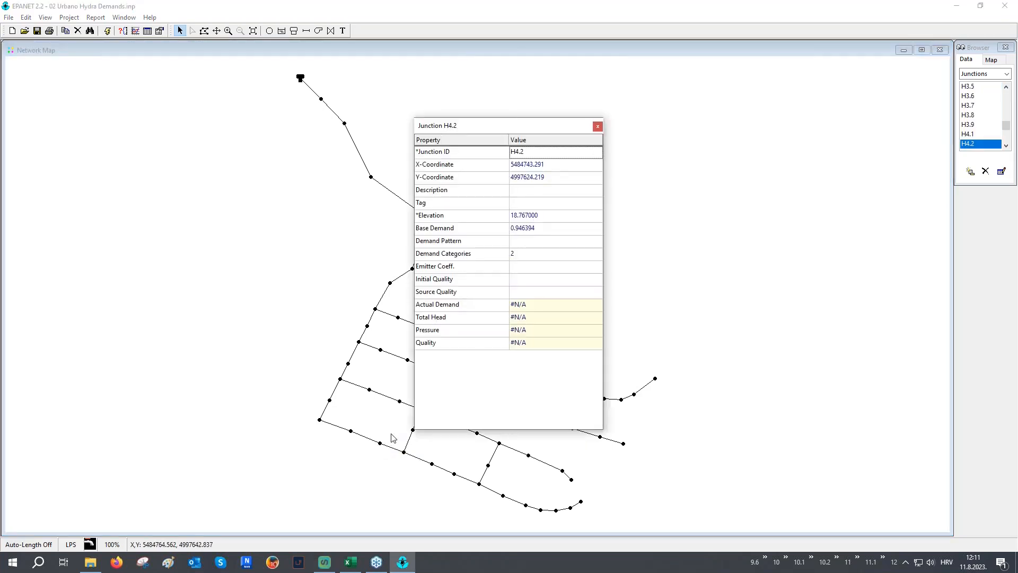
pyautogui.click(461, 218)
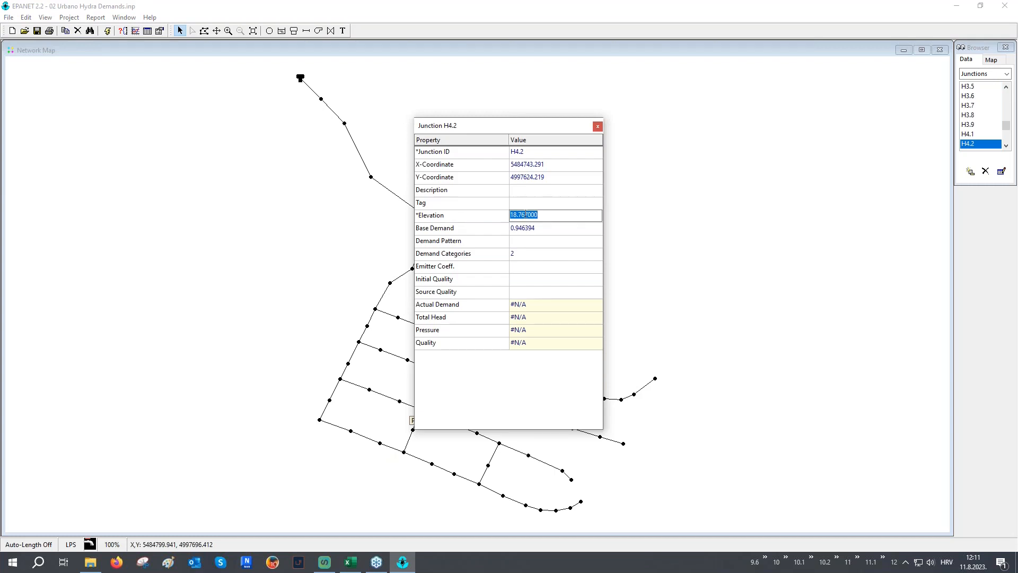
pyautogui.click(502, 254)
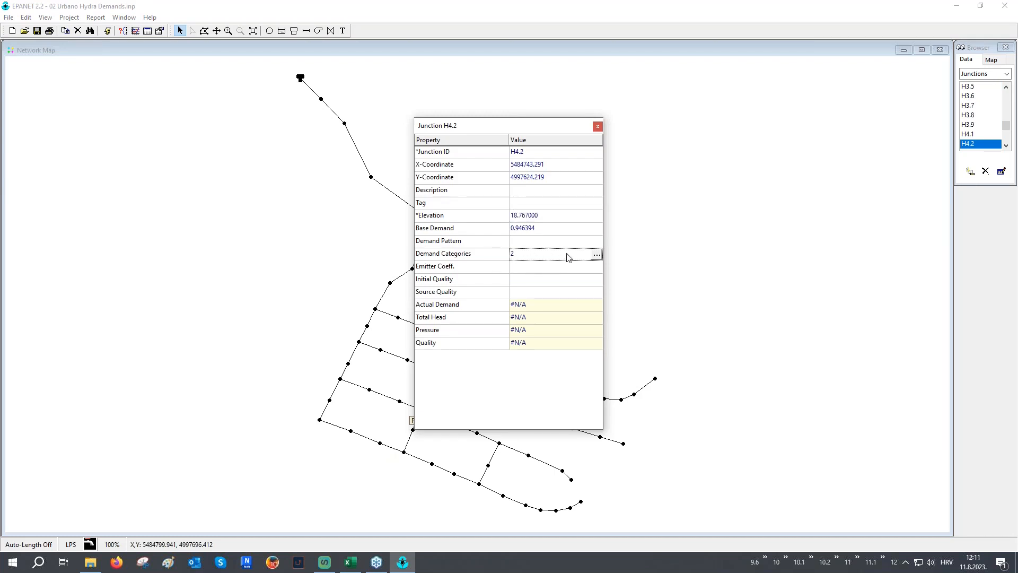
pyautogui.click(597, 256)
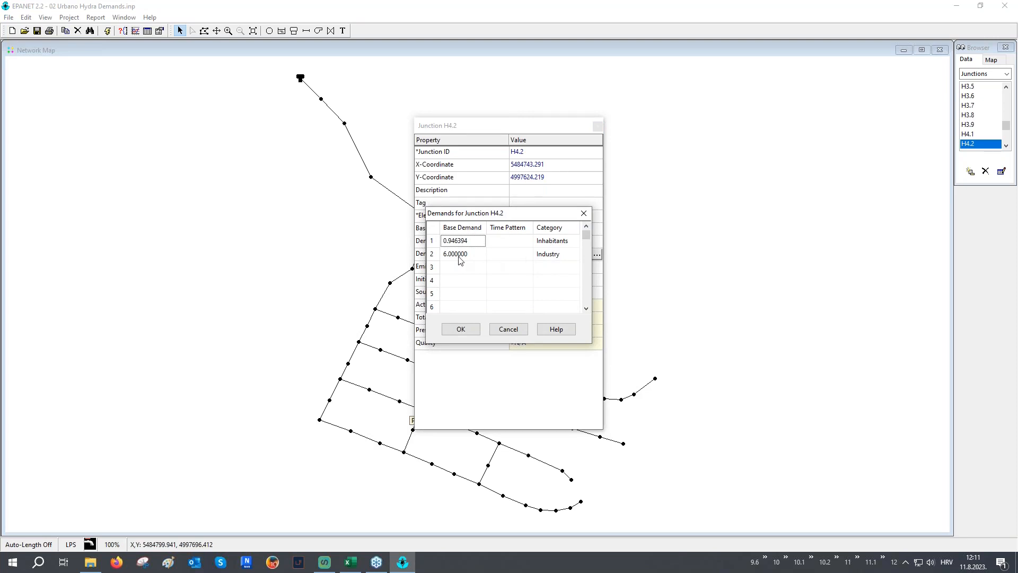
# - Close EPANET, save the calculated results to the network in BricsCAD, and close the hydraulic calculation
pyautogui.click(584, 213)
pyautogui.click(598, 126)
pyautogui.click(1000, 5)
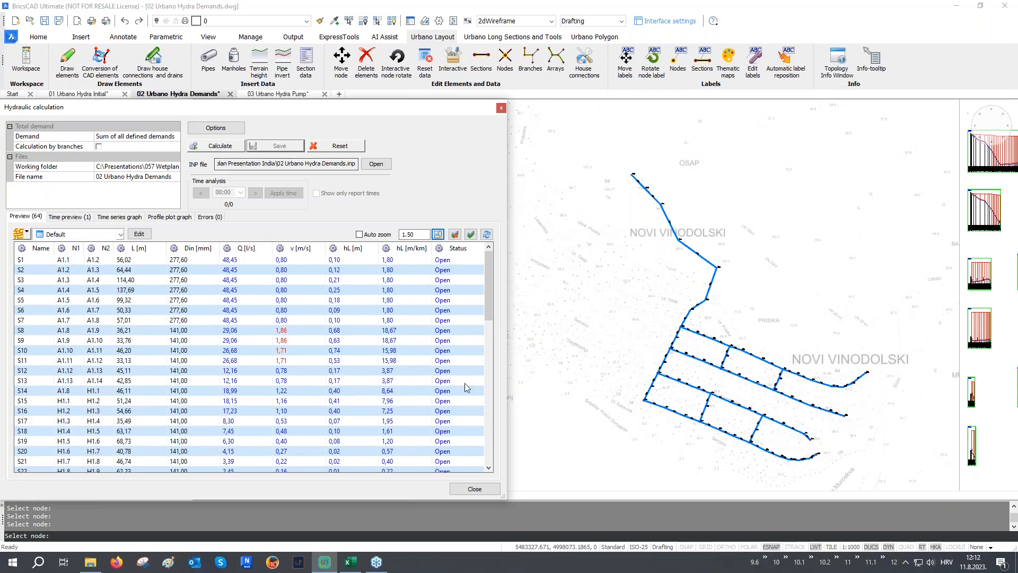
pyautogui.click(474, 489)
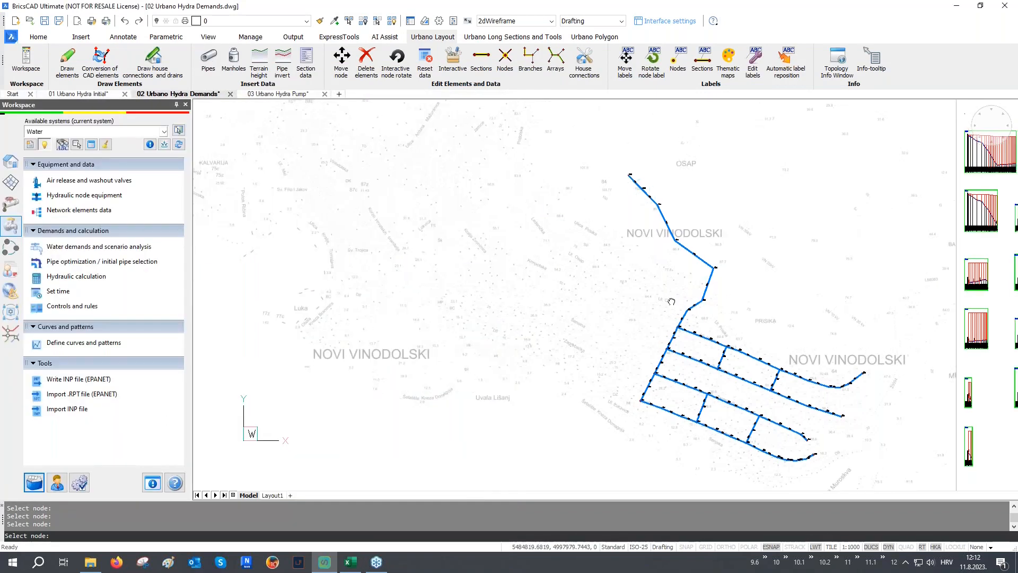
# - Examine the pressure lines in the longitudinal sections of the network branches
pyautogui.moveTo(992, 151); pyautogui.dragTo(713, 159, button='middle')
pyautogui.scroll(5, 747, 147)
pyautogui.scroll(5, 743, 151)
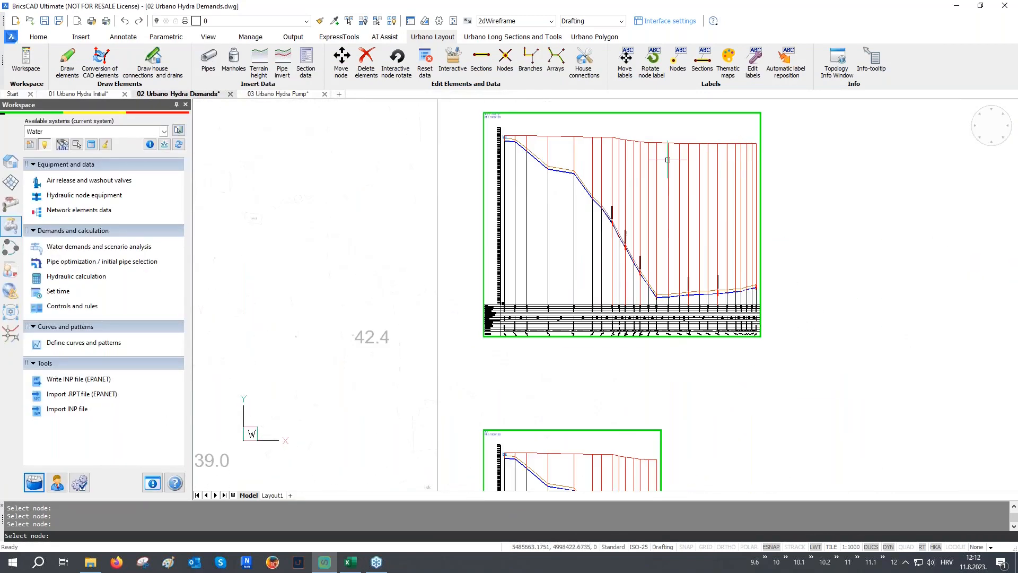
pyautogui.moveTo(685, 326); pyautogui.dragTo(676, 197, button='middle')
pyautogui.moveTo(667, 462); pyautogui.dragTo(668, 325, button='middle')
pyautogui.moveTo(665, 425); pyautogui.dragTo(661, 304, button='middle')
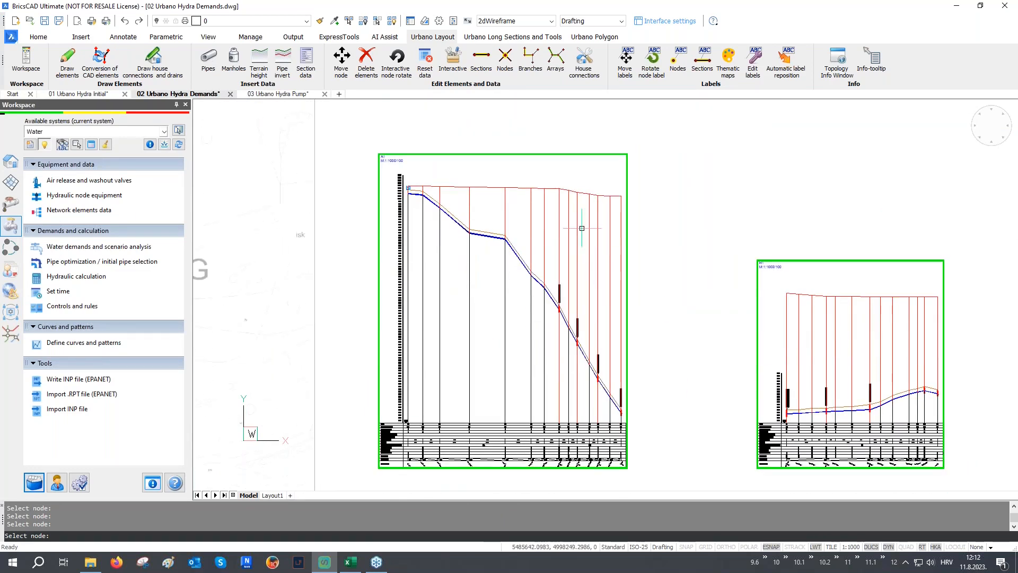
pyautogui.scroll(2, 583, 212)
pyautogui.scroll(-4, 536, 208)
pyautogui.moveTo(622, 388); pyautogui.dragTo(623, 273, button='middle')
pyautogui.scroll(-4, 624, 319)
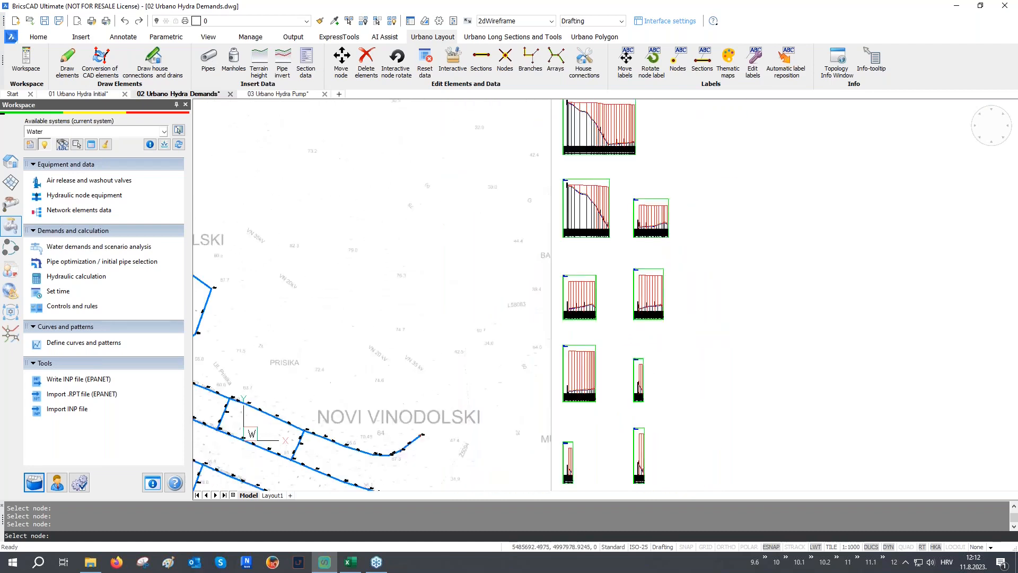
# - Label all network sections with the 4 Length Diameter Flow Velocity label, keeping the drawn label positions
pyautogui.moveTo(361, 389); pyautogui.dragTo(501, 312, button='middle')
pyautogui.scroll(10, 444, 295)
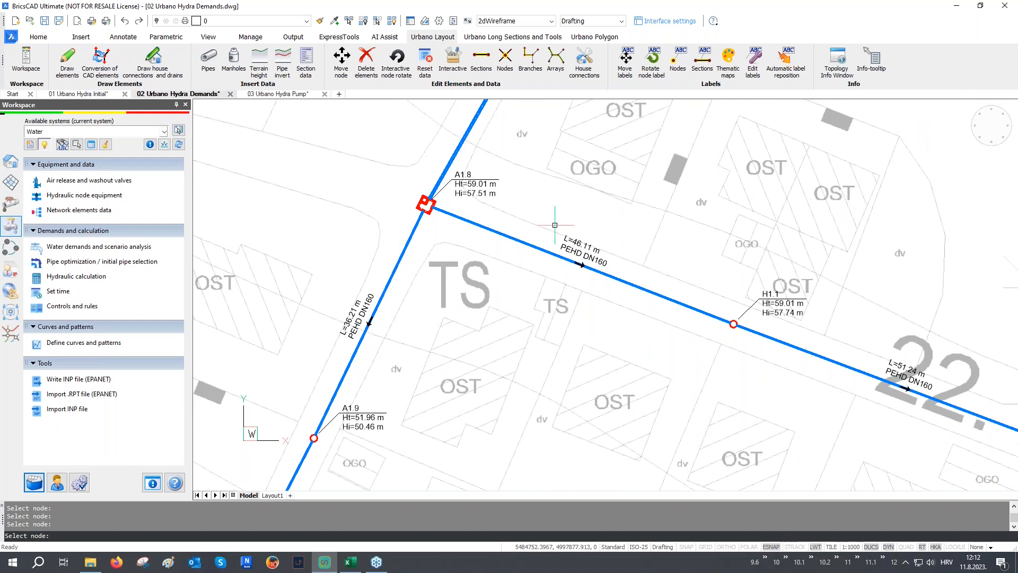
pyautogui.click(11, 162)
pyautogui.scroll(-3, 97, 220)
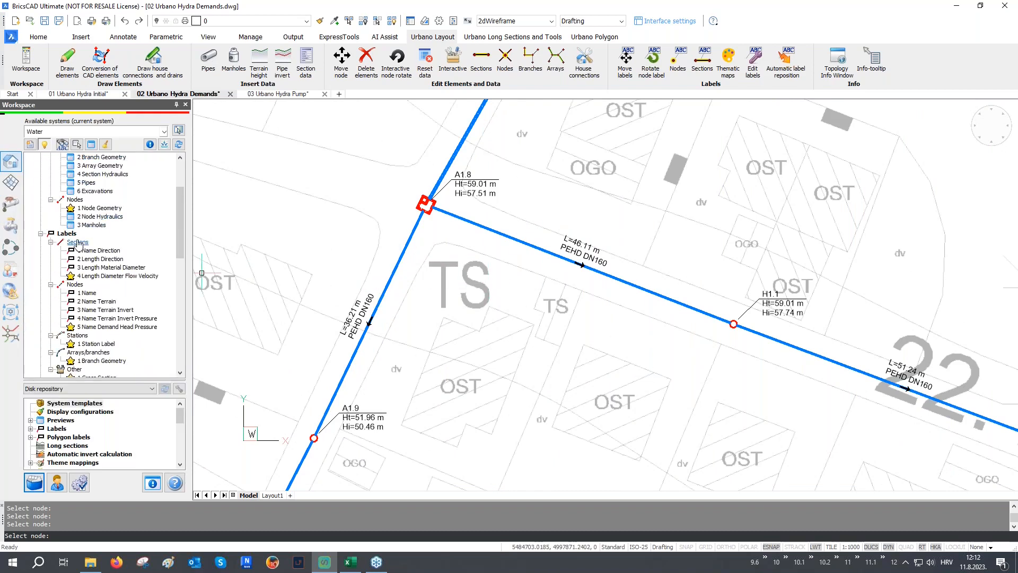
pyautogui.doubleClick(100, 276)
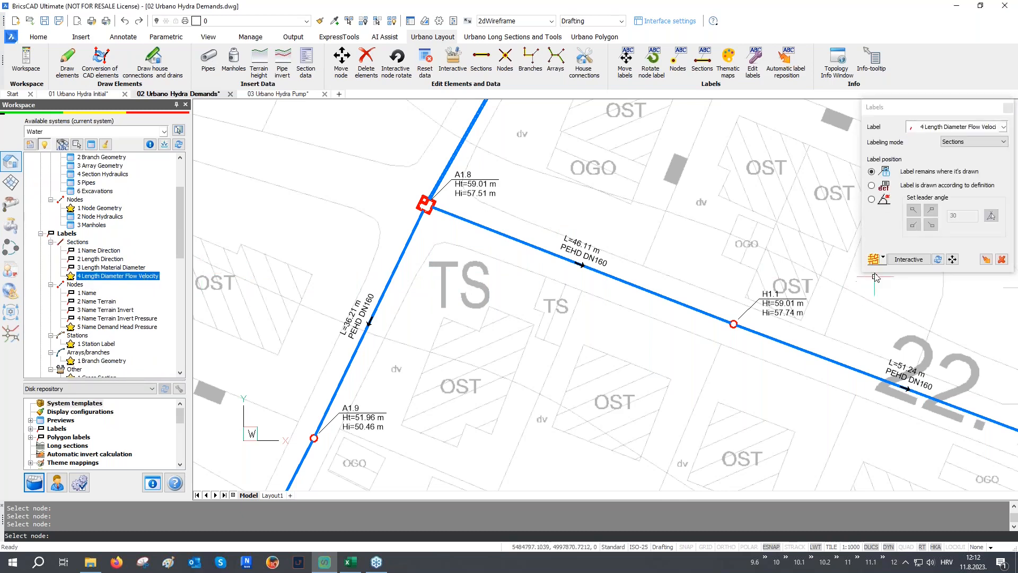
pyautogui.click(872, 263)
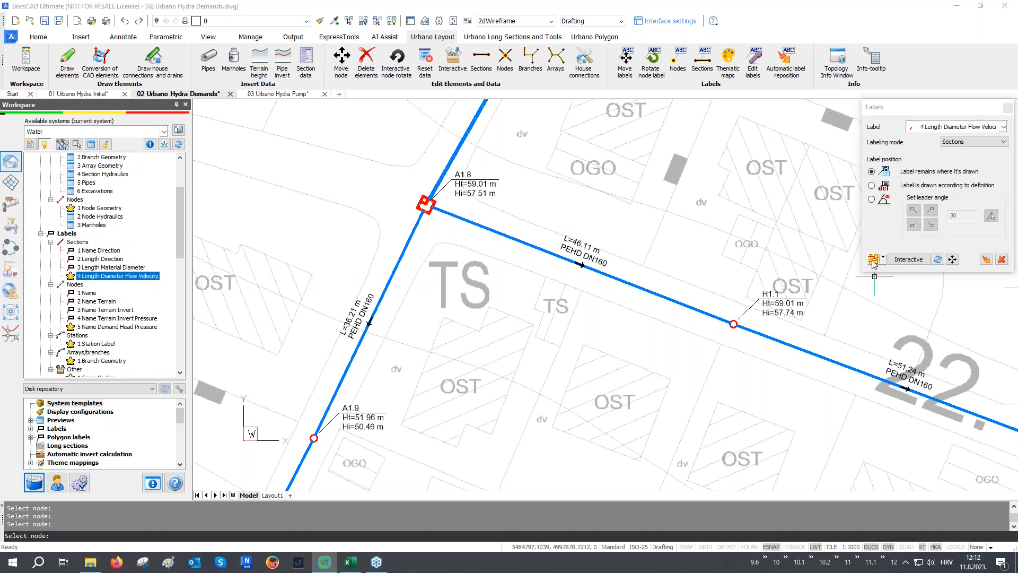
pyautogui.click(986, 260)
# - Label the network nodes with the 5 Name Demand Head Pressure label, keeping the drawn positions, and close the labelling dialog
pyautogui.click(1004, 127)
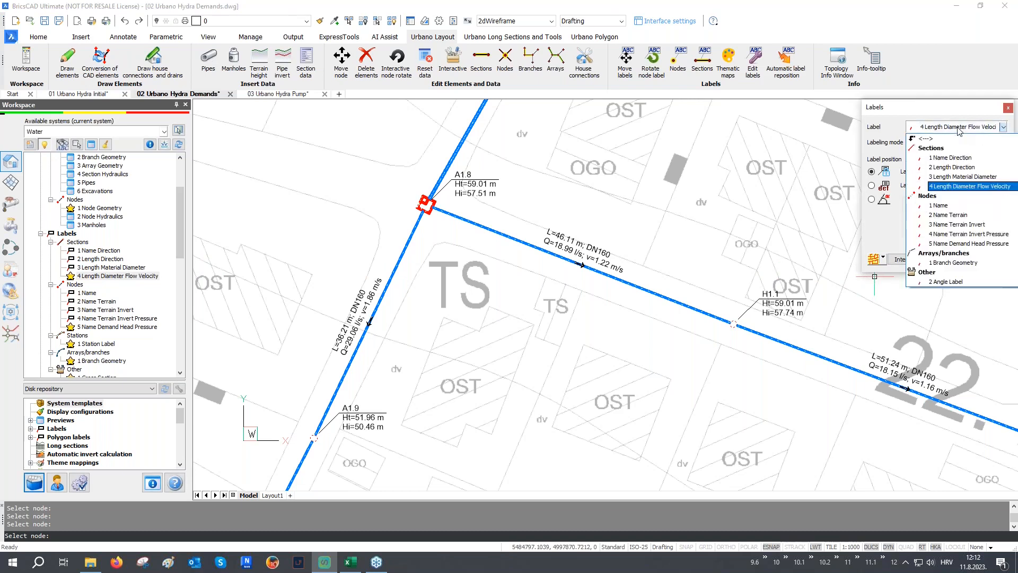
pyautogui.click(959, 243)
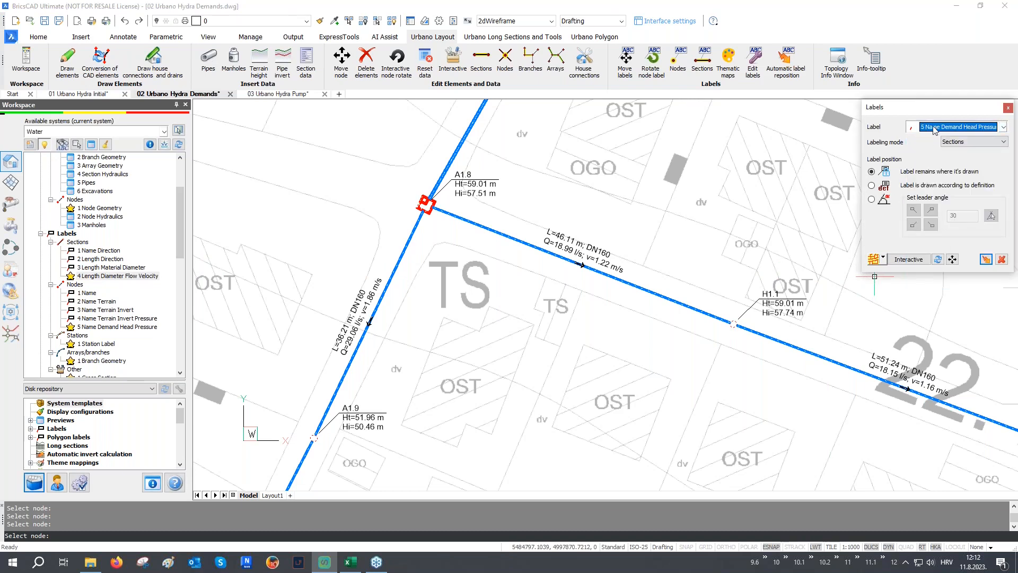
pyautogui.click(985, 259)
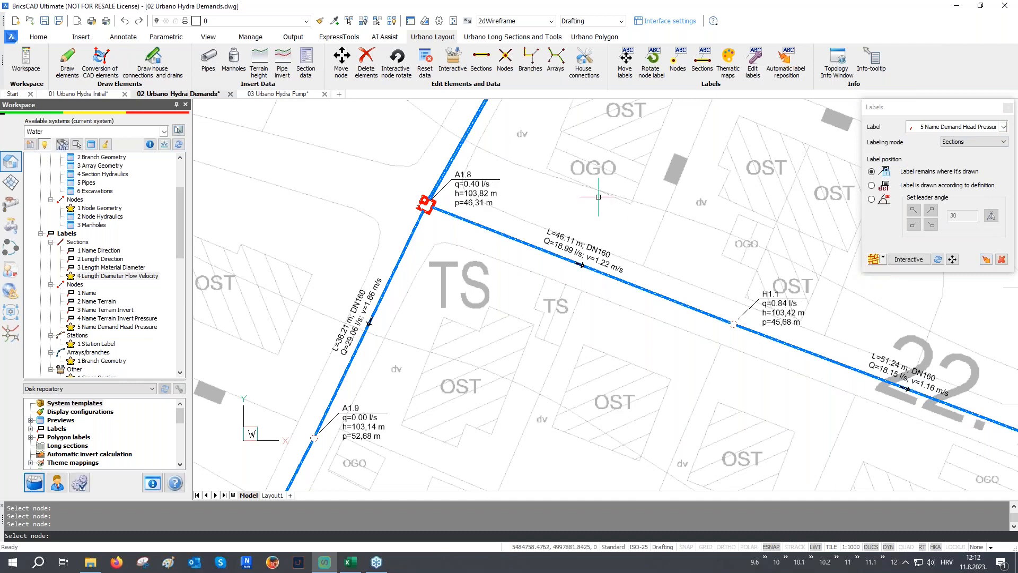
pyautogui.click(1007, 108)
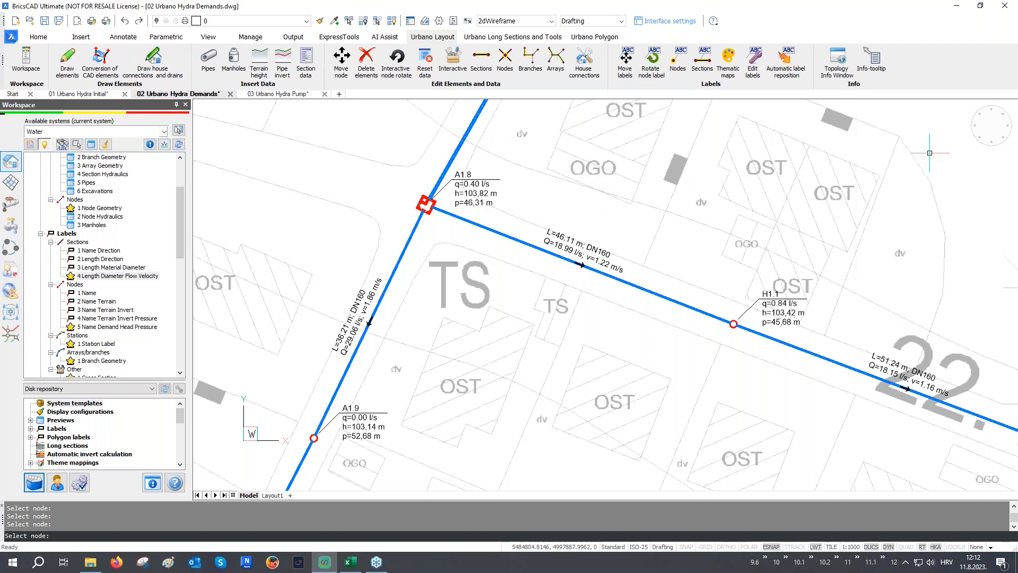
# - Show the 4 Section Hydraulics table for the network and make it zoom to the plan
pyautogui.click(91, 144)
pyautogui.click(268, 373)
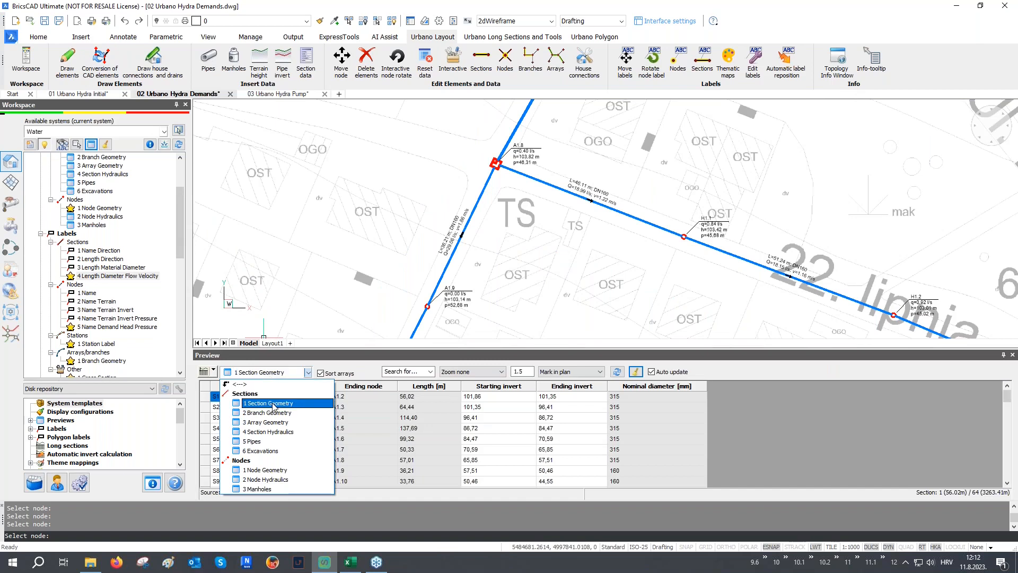
pyautogui.click(267, 432)
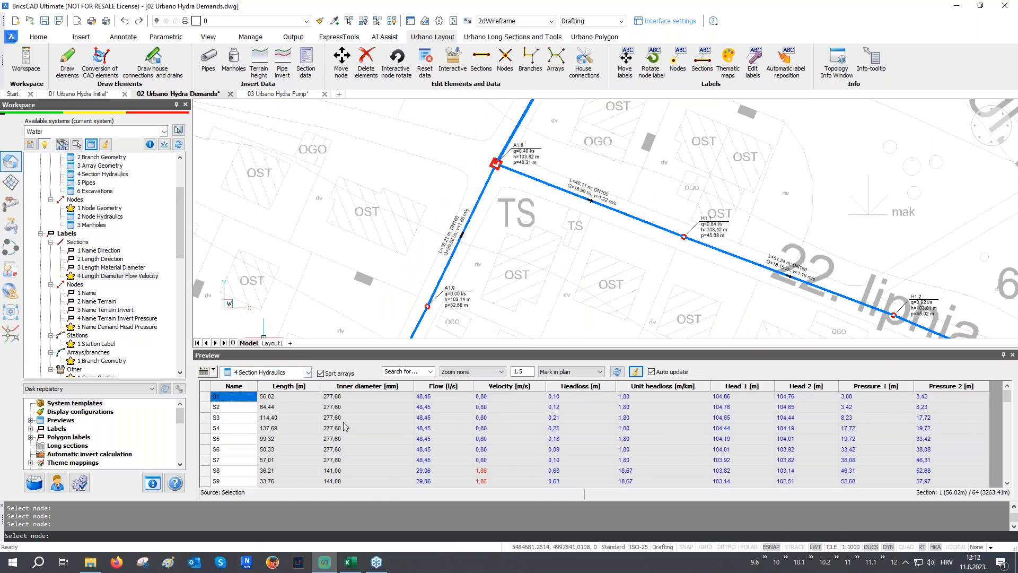
pyautogui.click(492, 377)
pyautogui.click(470, 393)
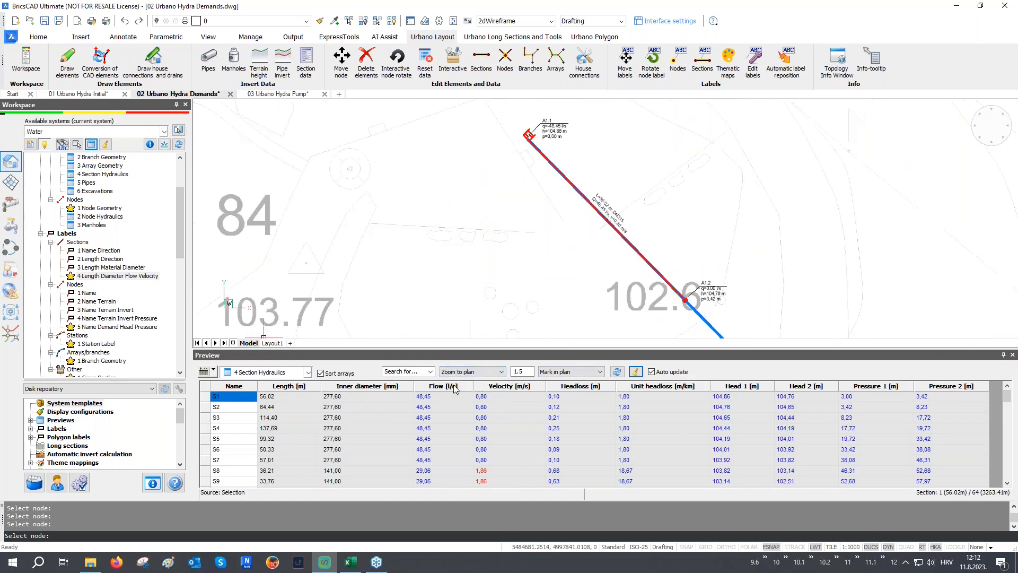
# - Limit the section hydraulics table to the sections of array H1 by picking the array in the plan
pyautogui.click(213, 371)
pyautogui.click(228, 284)
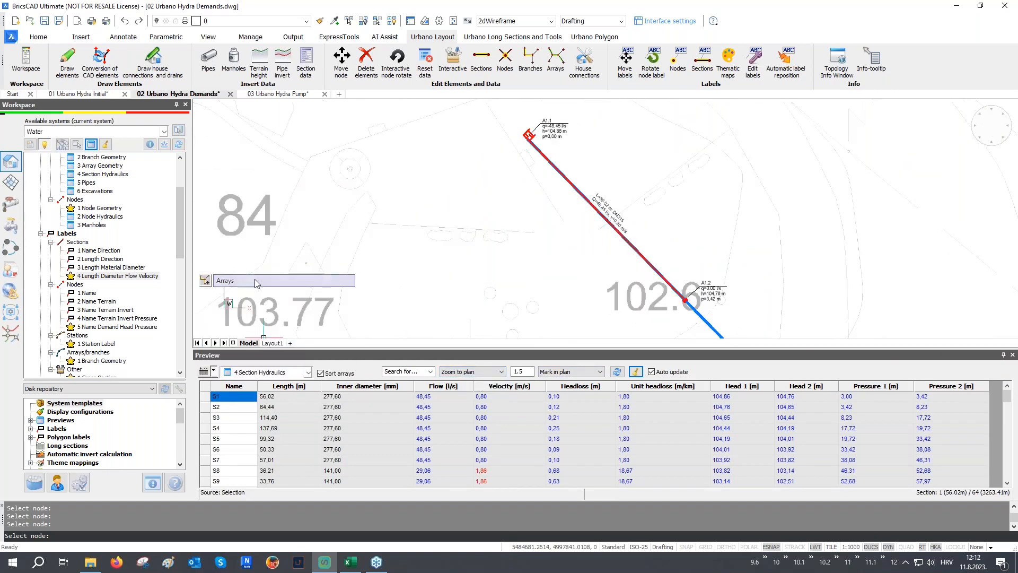
pyautogui.scroll(-10, 397, 142)
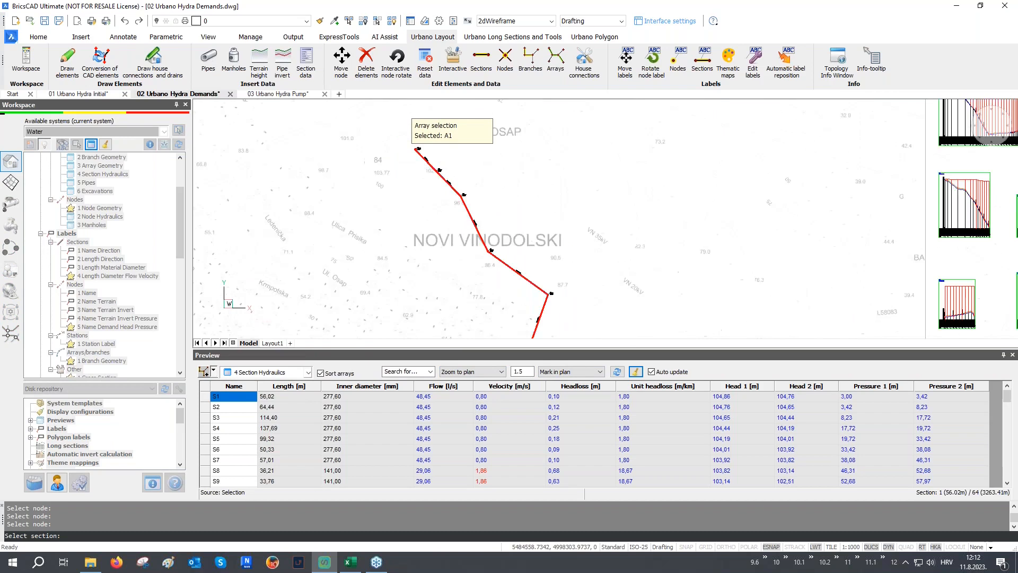
pyautogui.moveTo(474, 263); pyautogui.dragTo(402, 146, button='middle')
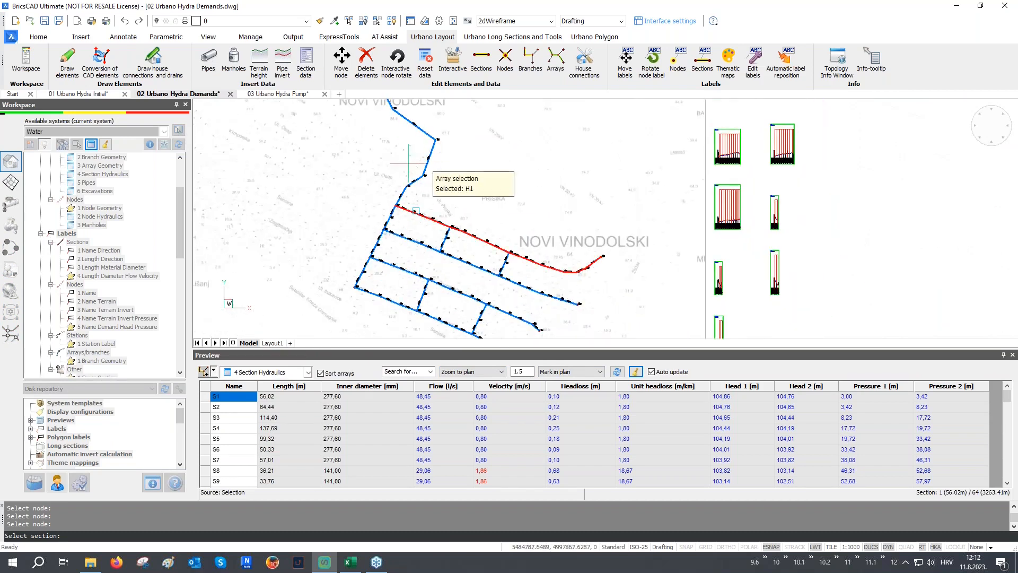
pyautogui.click(409, 163)
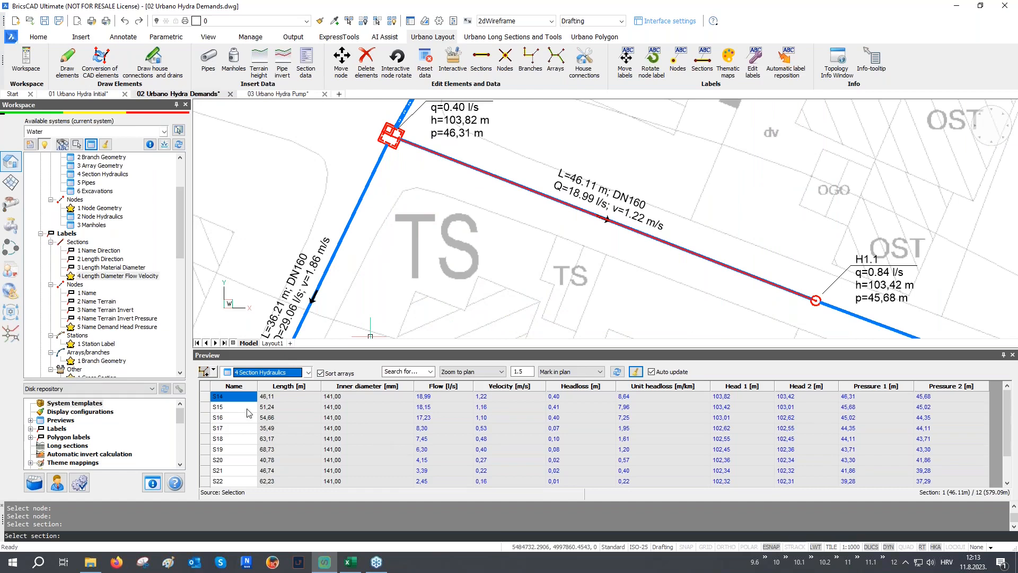
# - Locate sections S14 to S17 of array H1 in the plan one by one from the table
pyautogui.click(206, 400)
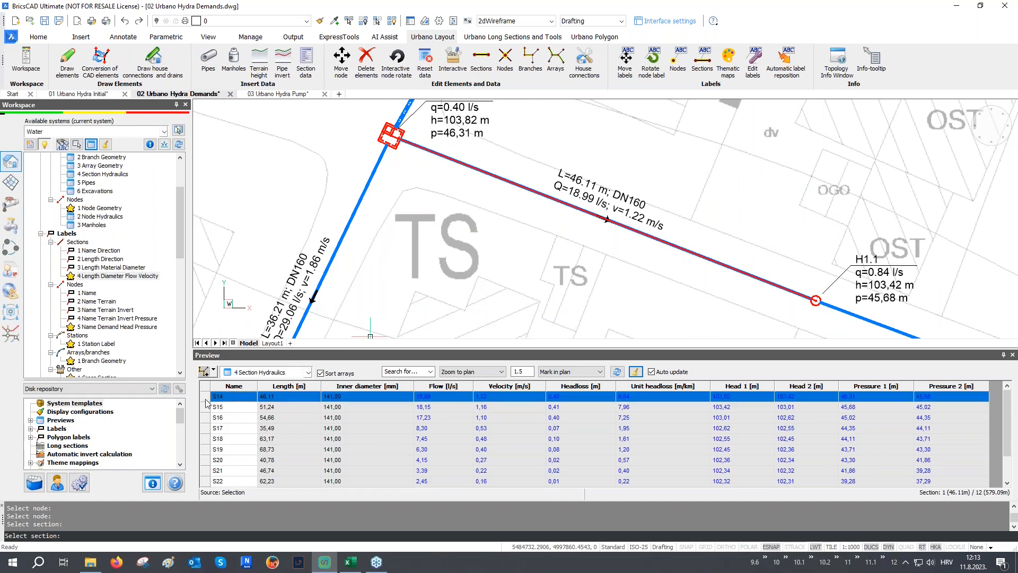
pyautogui.click(207, 410)
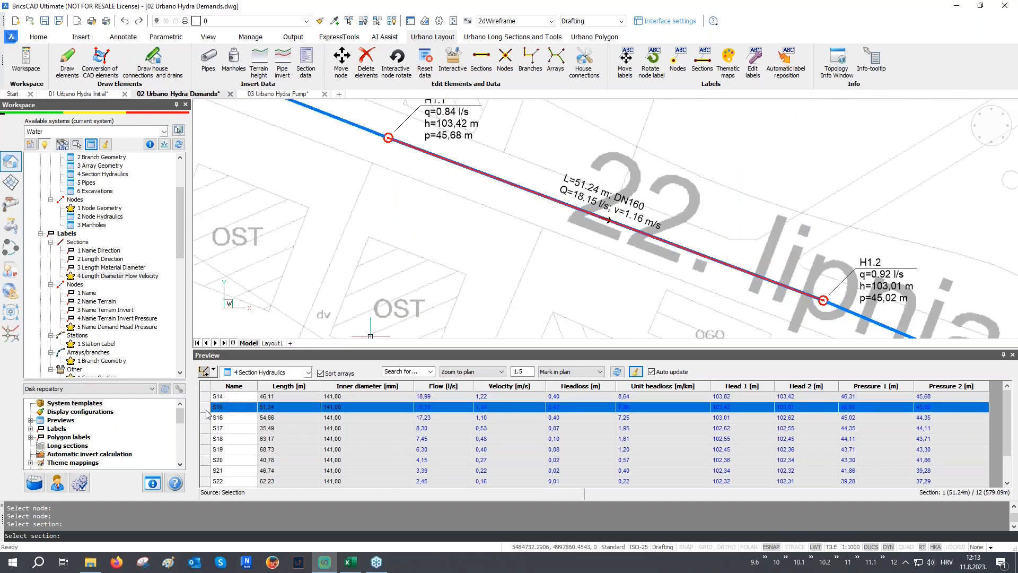
pyautogui.click(206, 421)
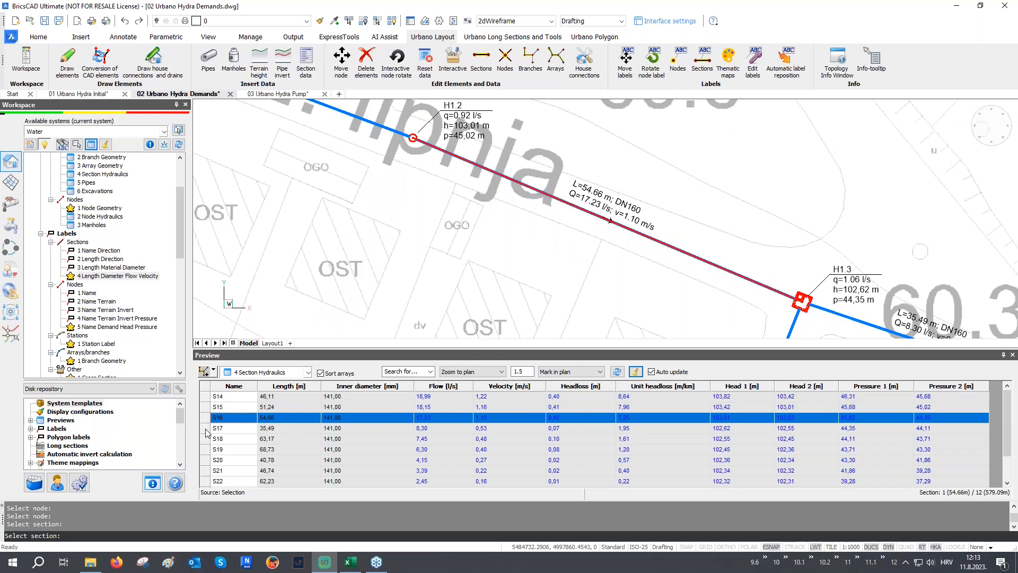
pyautogui.click(206, 431)
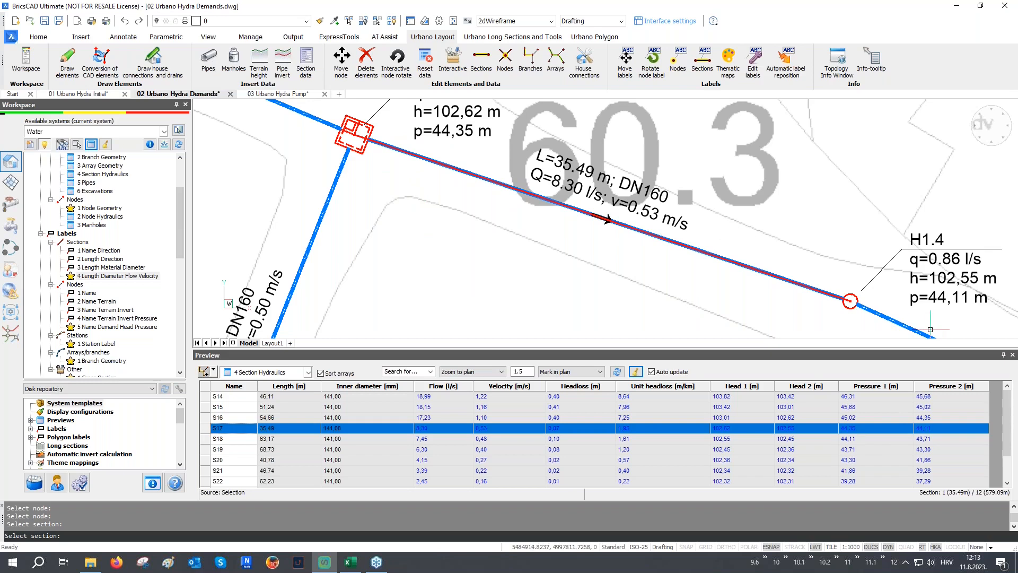
# - Set the table to Zoom none, clear the section mark in the plan, and list the sections of the whole active system
pyautogui.click(483, 374)
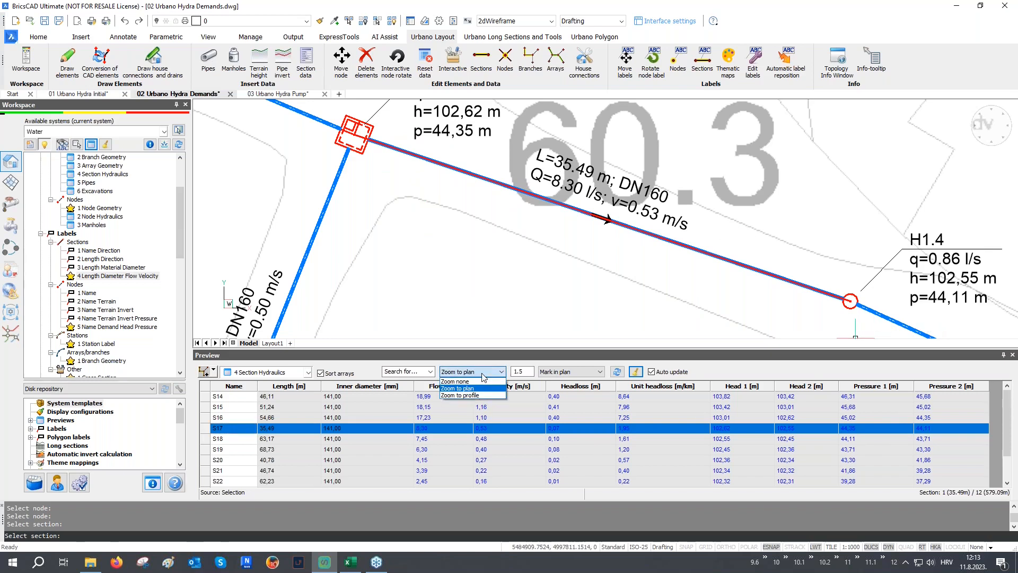
pyautogui.click(480, 381)
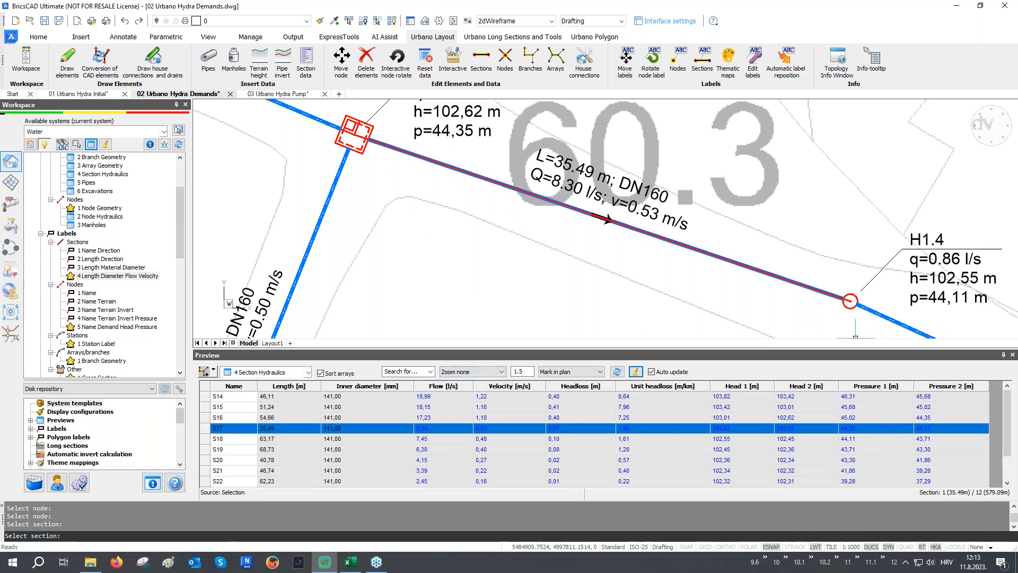
pyautogui.click(635, 371)
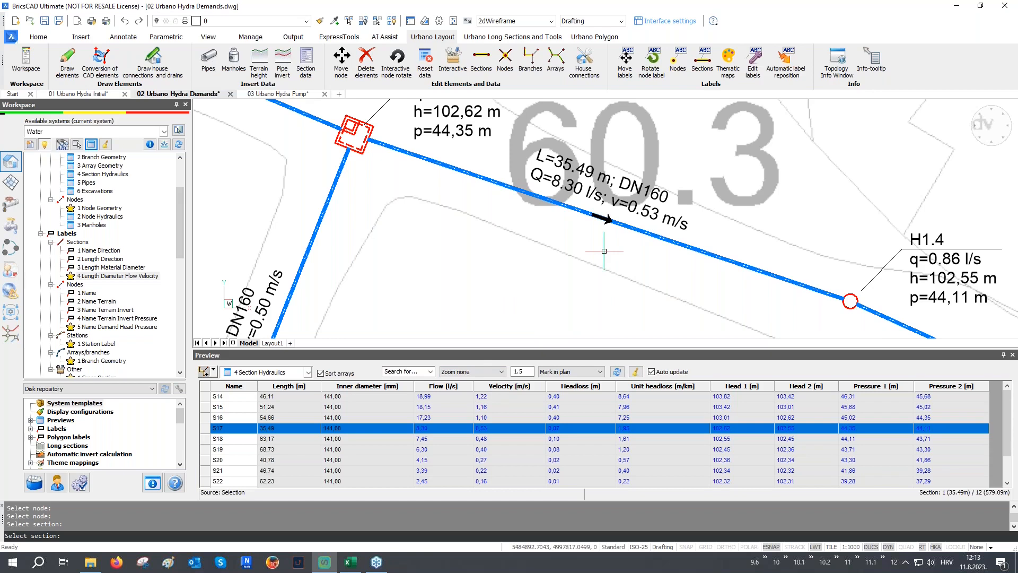
pyautogui.click(213, 371)
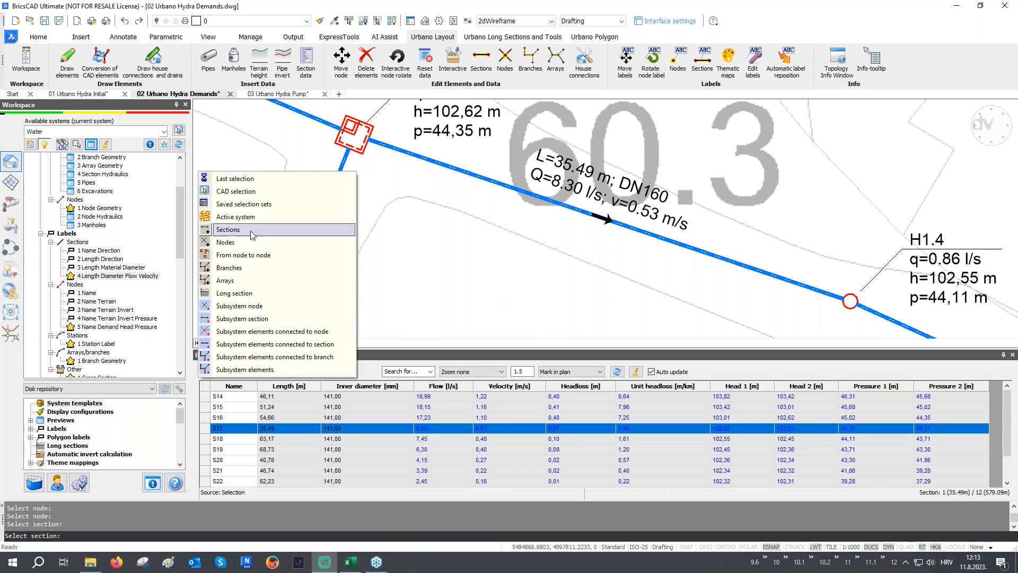
pyautogui.click(233, 217)
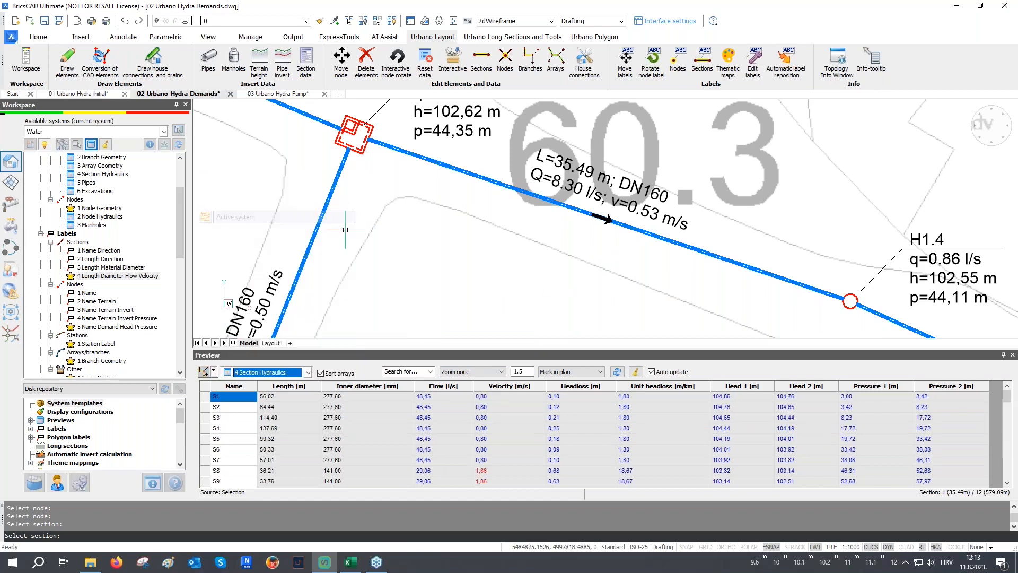
# - Sort the sections by ascending velocity and mark the ones with the lowest velocities in the plan
pyautogui.click(512, 386)
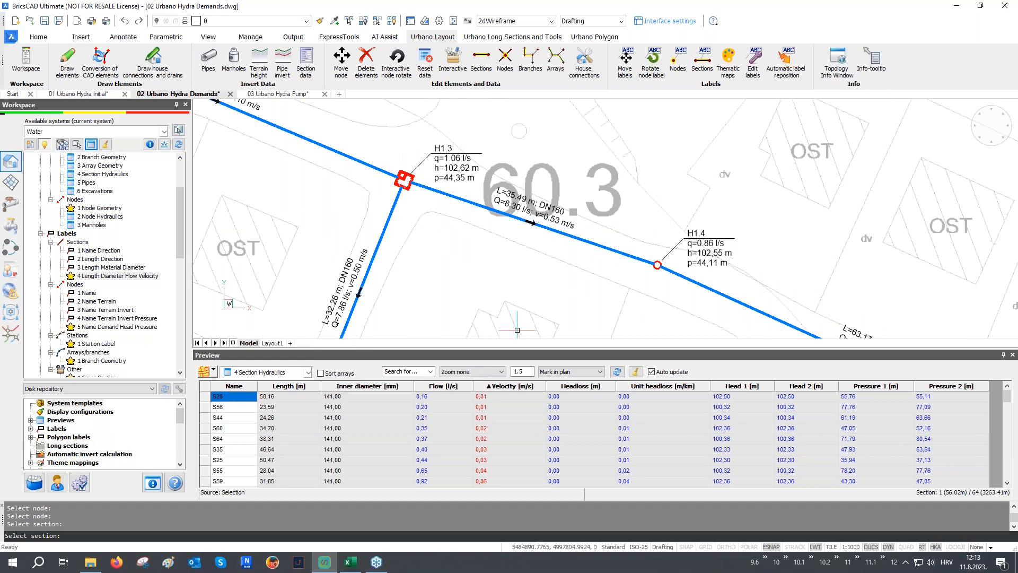
pyautogui.scroll(-4, 527, 241)
pyautogui.scroll(-5, 526, 241)
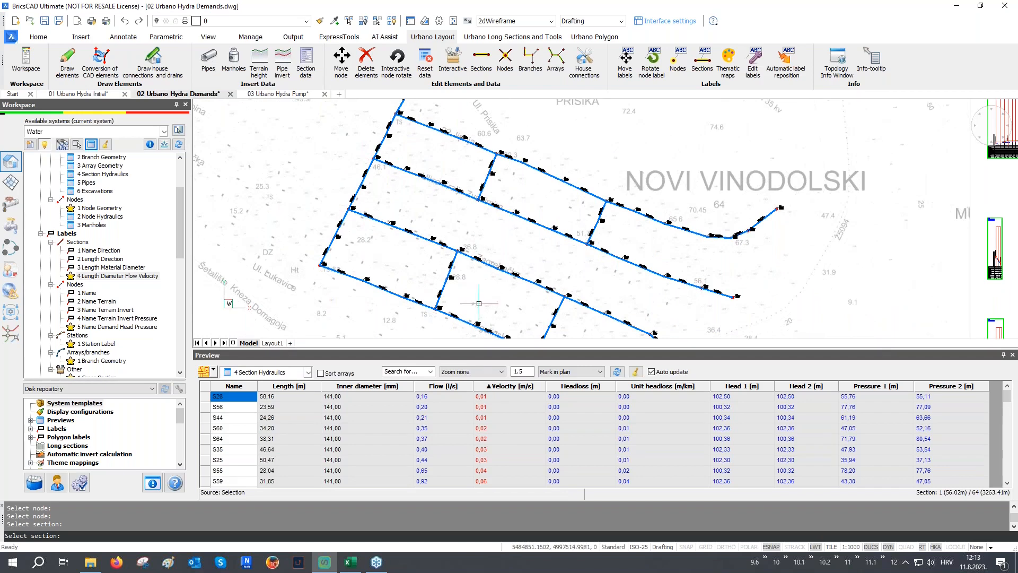
pyautogui.scroll(-4, 515, 441)
pyautogui.moveTo(499, 423); pyautogui.dragTo(505, 261)
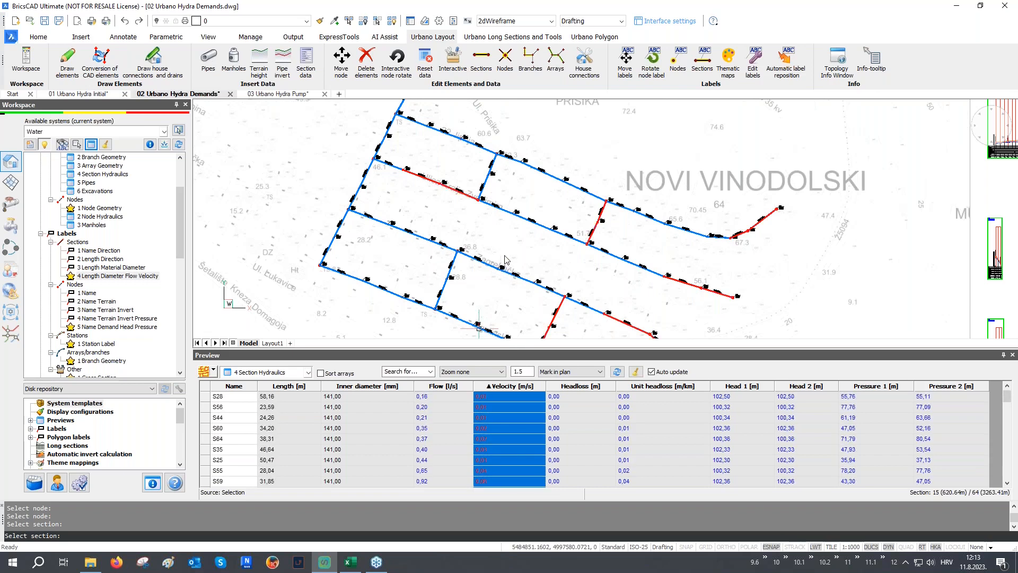
pyautogui.scroll(-2, 517, 260)
pyautogui.moveTo(522, 287); pyautogui.dragTo(532, 252, button='middle')
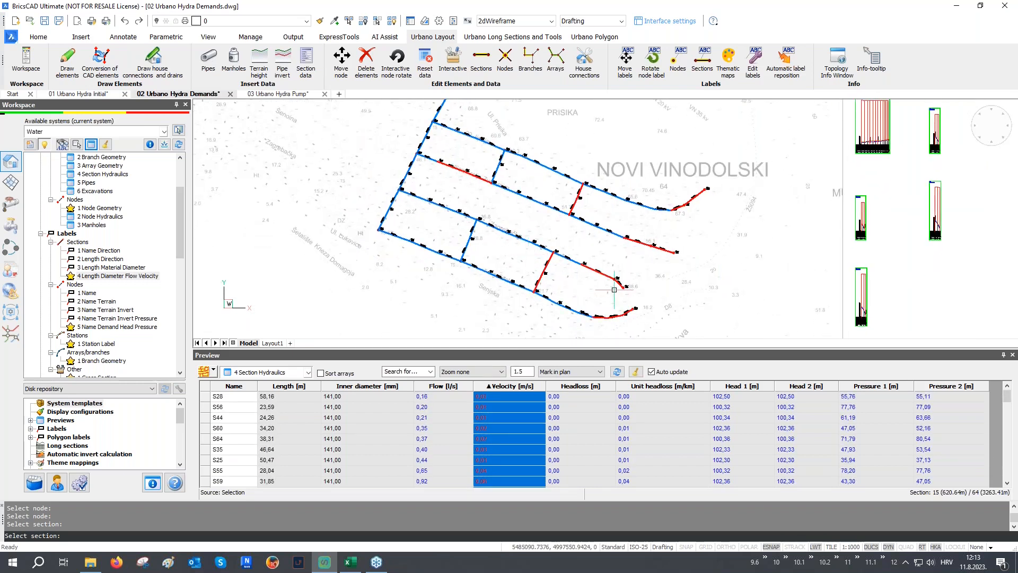
# - Sort the sections by descending velocity, mark the seven fastest ones in the plan, then clear the marks
pyautogui.click(527, 386)
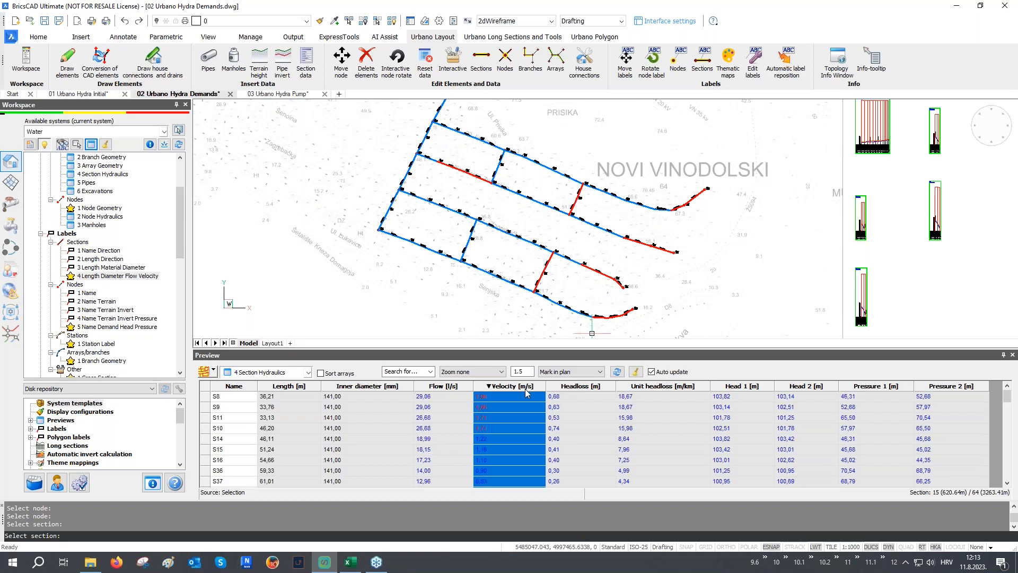
pyautogui.click(513, 419)
pyautogui.moveTo(498, 462); pyautogui.dragTo(509, 396)
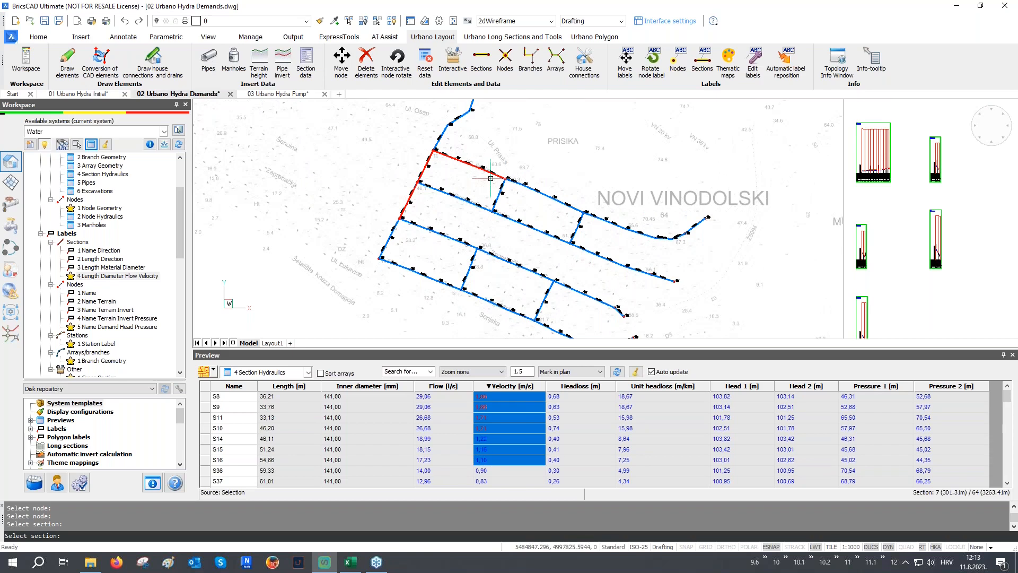
pyautogui.press('Return')
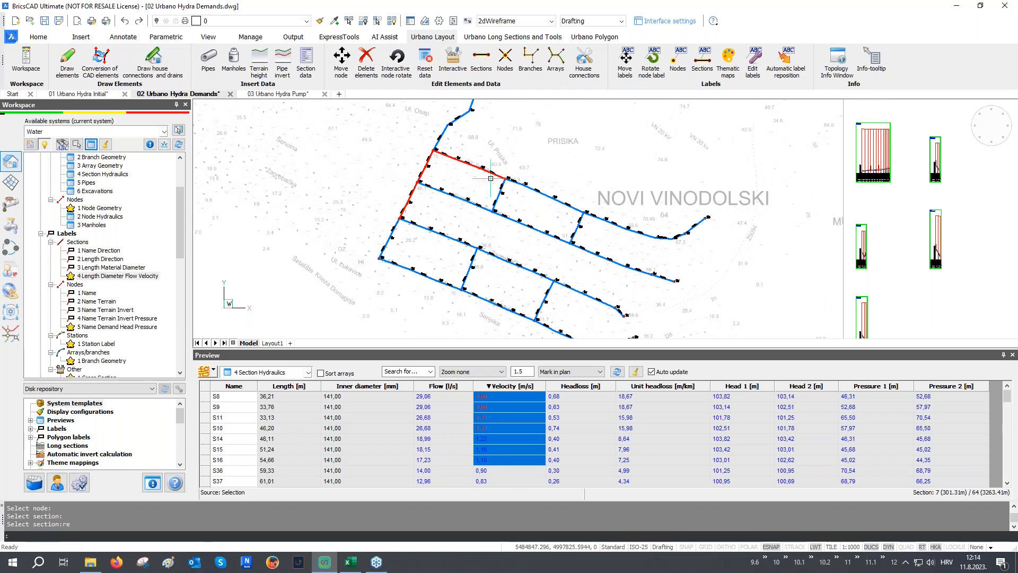
pyautogui.click(638, 373)
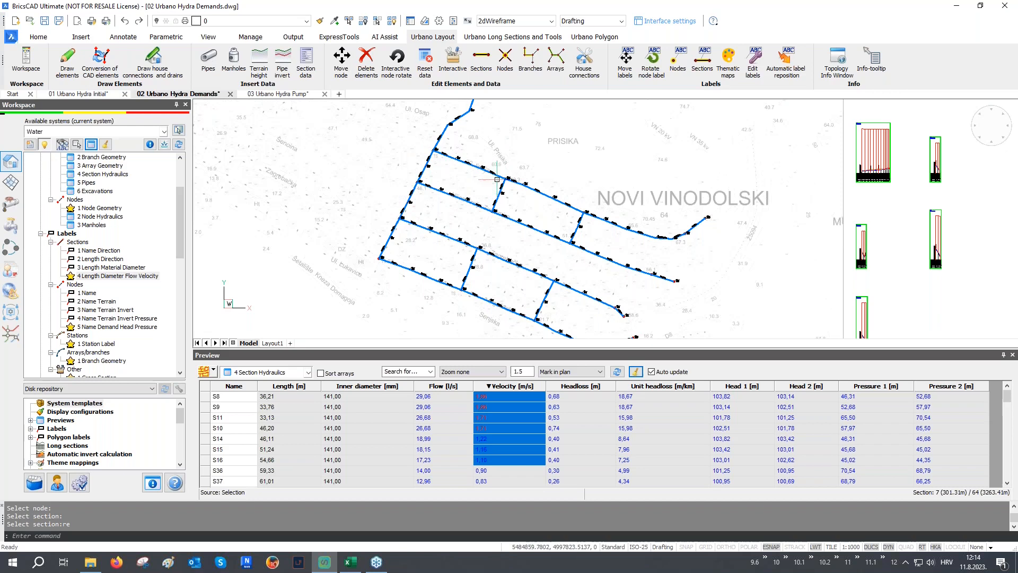
# - Examine the diameter, flow and velocity labels on the pipe sections around node A1.8
pyautogui.scroll(10, 448, 128)
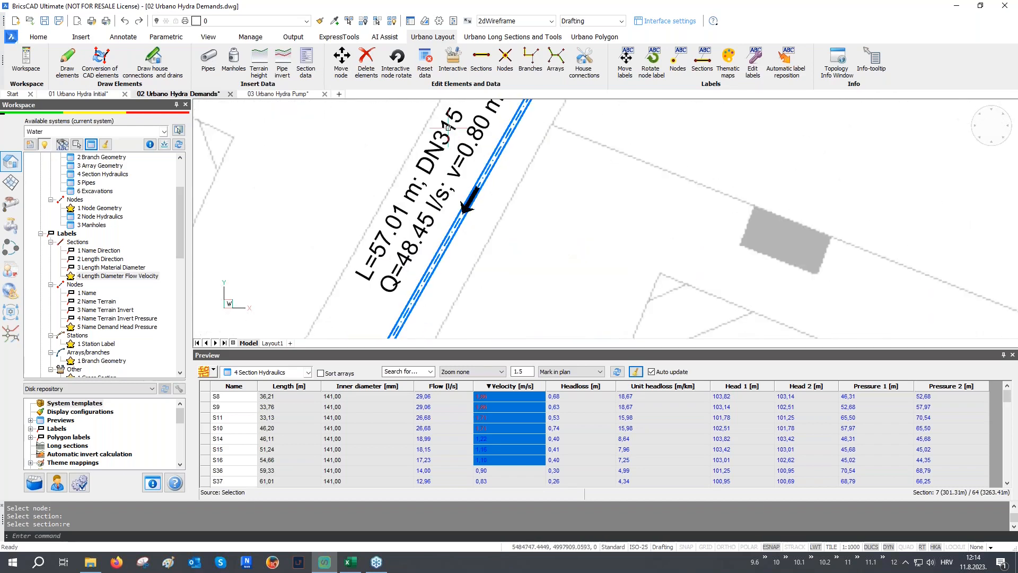
pyautogui.scroll(-10, 443, 151)
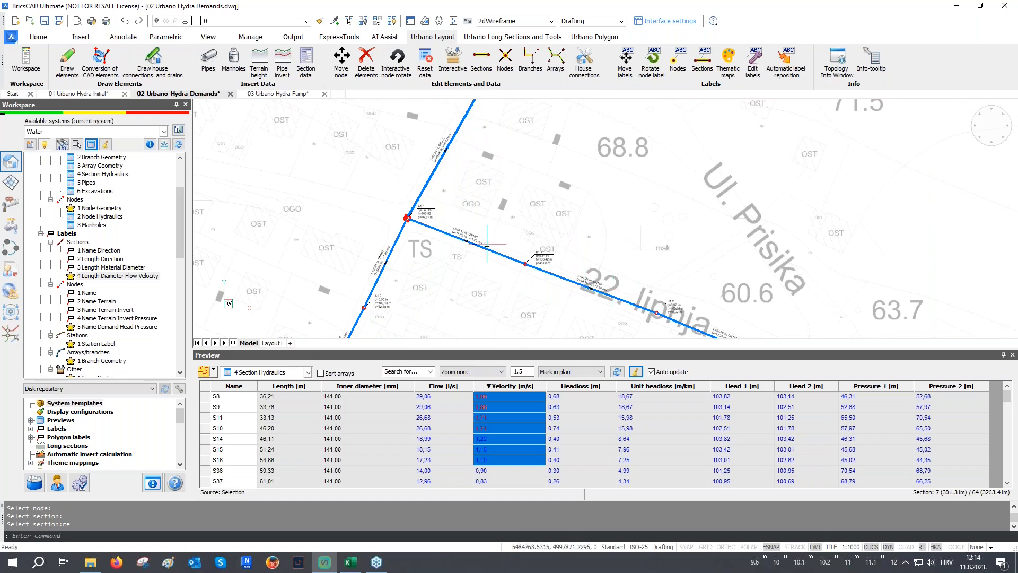
pyautogui.scroll(10, 470, 237)
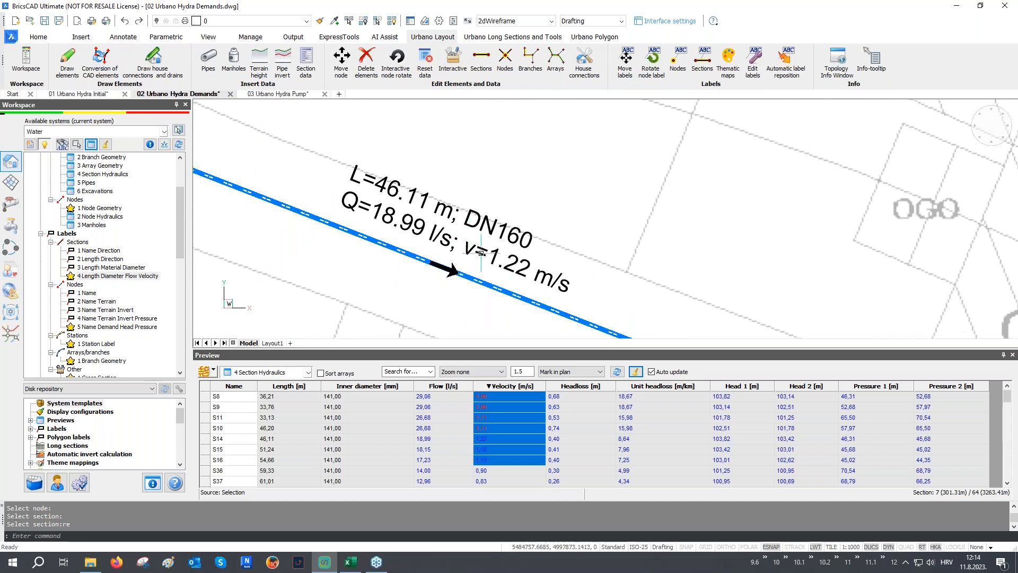
# - Close the section hydraulics table and open the water network's demand and calculation tools
pyautogui.click(1012, 354)
pyautogui.scroll(-10, 419, 283)
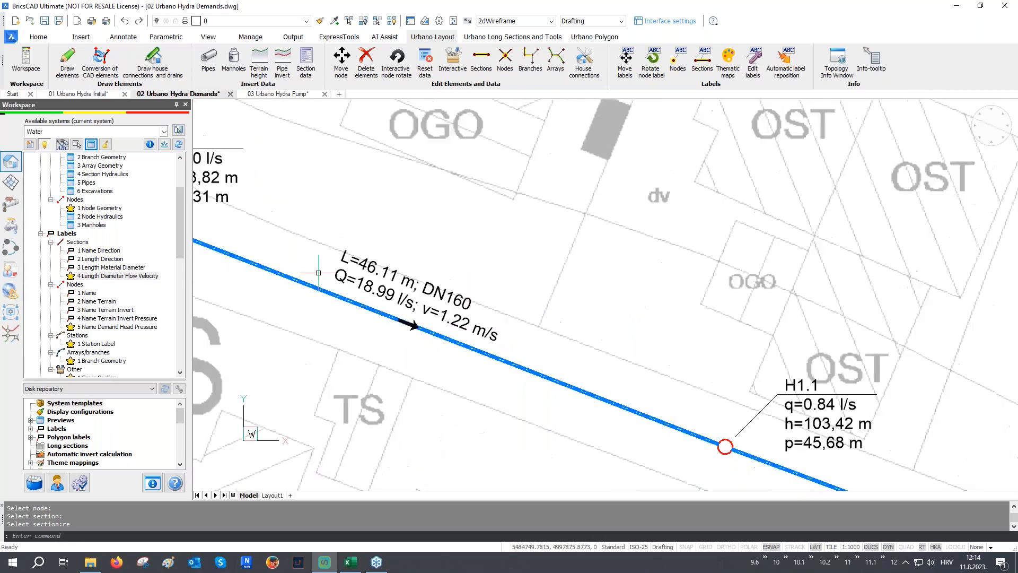
pyautogui.scroll(-2, 319, 287)
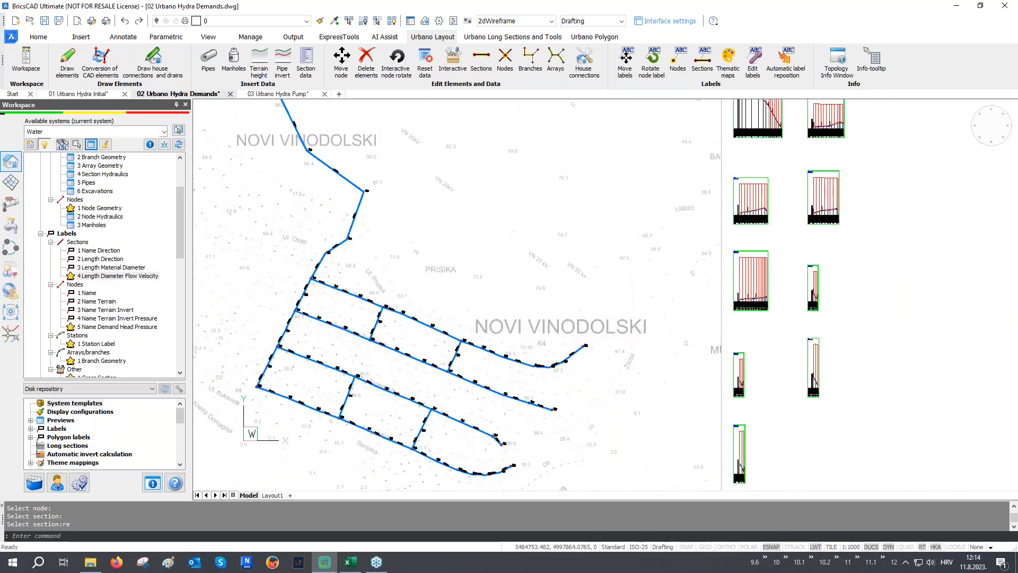
pyautogui.moveTo(416, 283)
pyautogui.mouseDown(button='middle')
pyautogui.moveTo(405, 313)
pyautogui.moveTo(754, 329)
pyautogui.moveTo(843, 322)
pyautogui.mouseUp(button='middle')
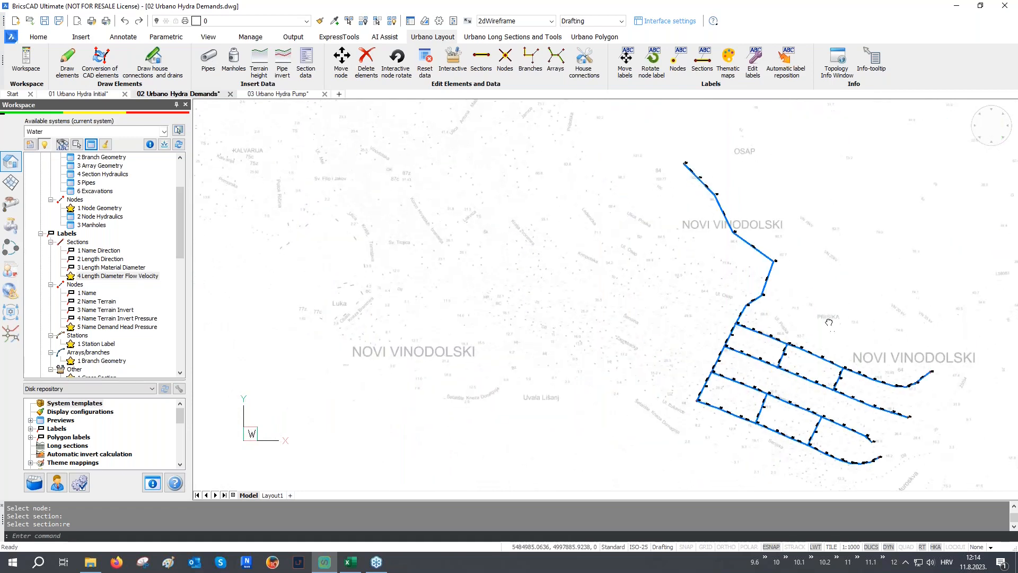
pyautogui.click(20, 227)
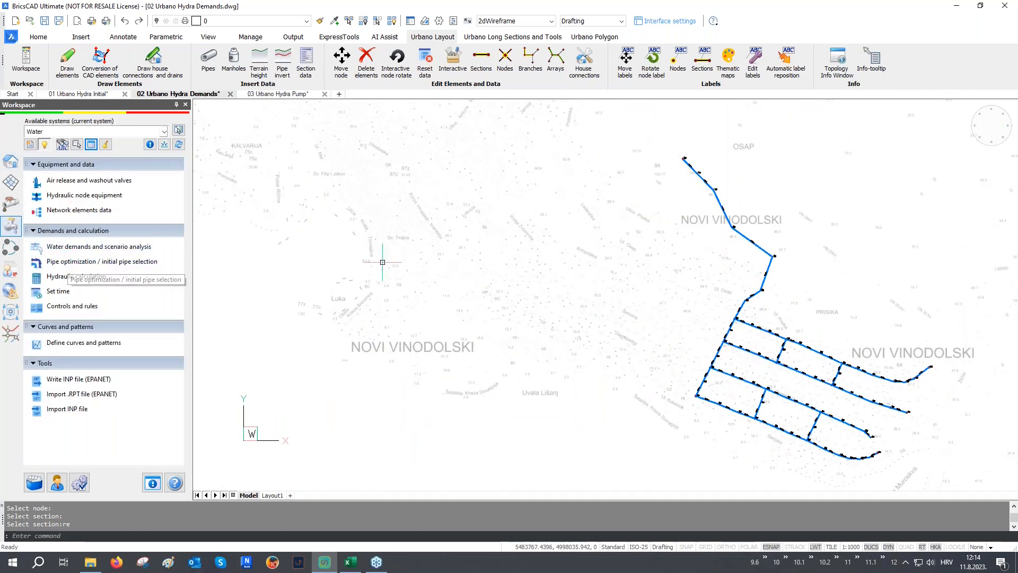
# - Open the pipe optimization / initial pipe selection tool and enlarge its window beside the network plan
pyautogui.moveTo(668, 264); pyautogui.dragTo(229, 265, button='middle')
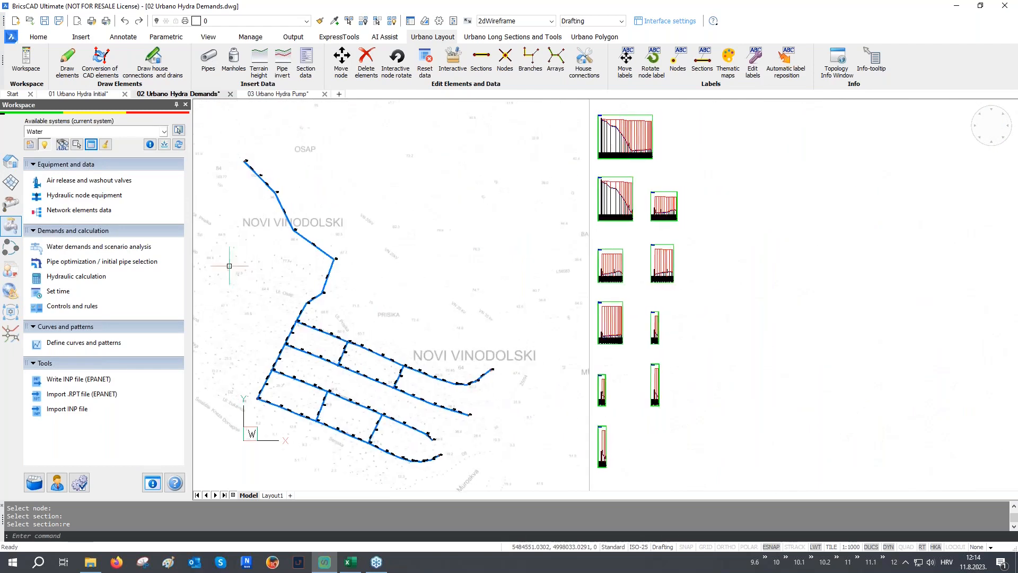
pyautogui.click(122, 262)
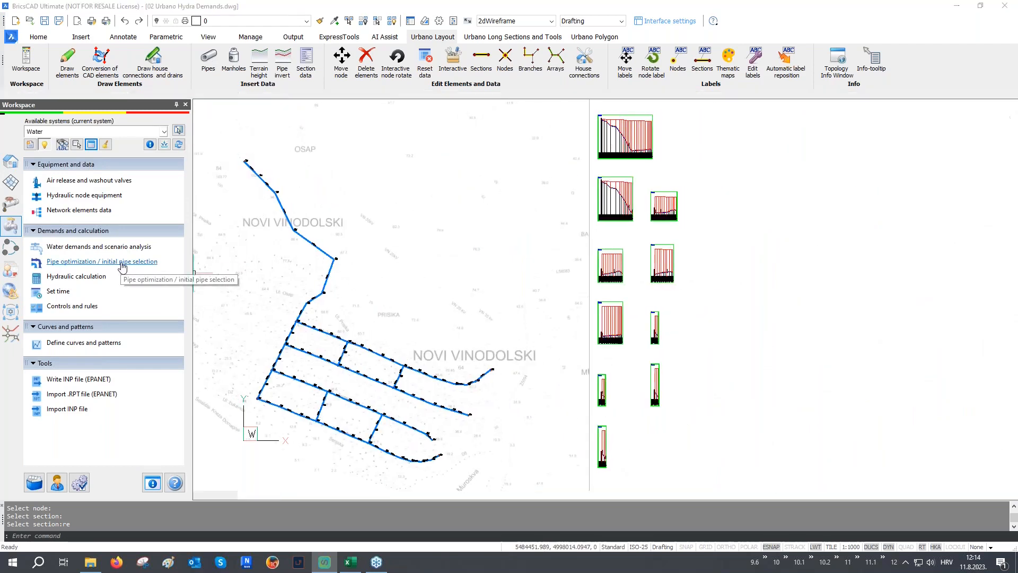
pyautogui.moveTo(547, 131); pyautogui.dragTo(847, 115)
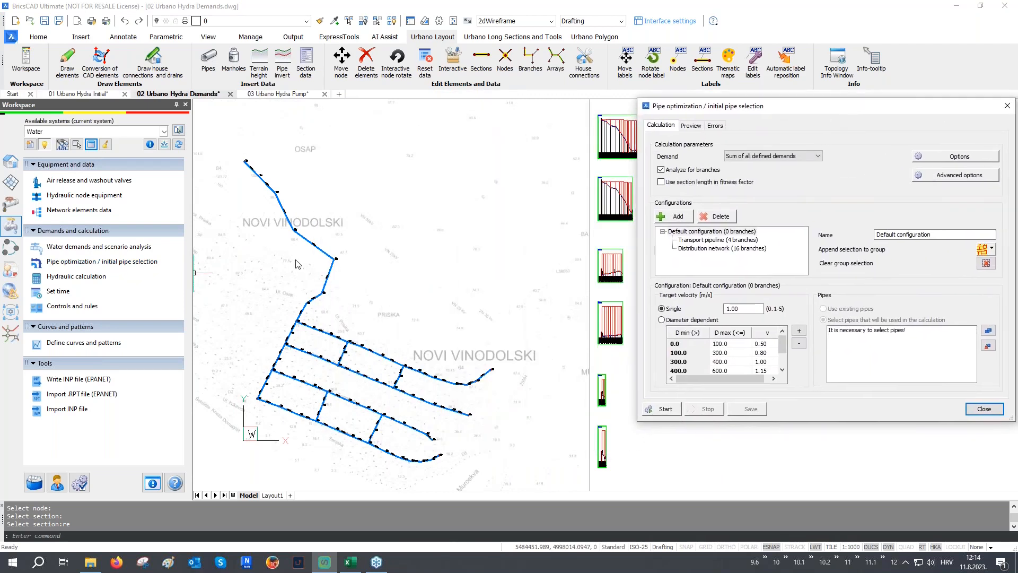
pyautogui.moveTo(626, 430); pyautogui.dragTo(518, 498)
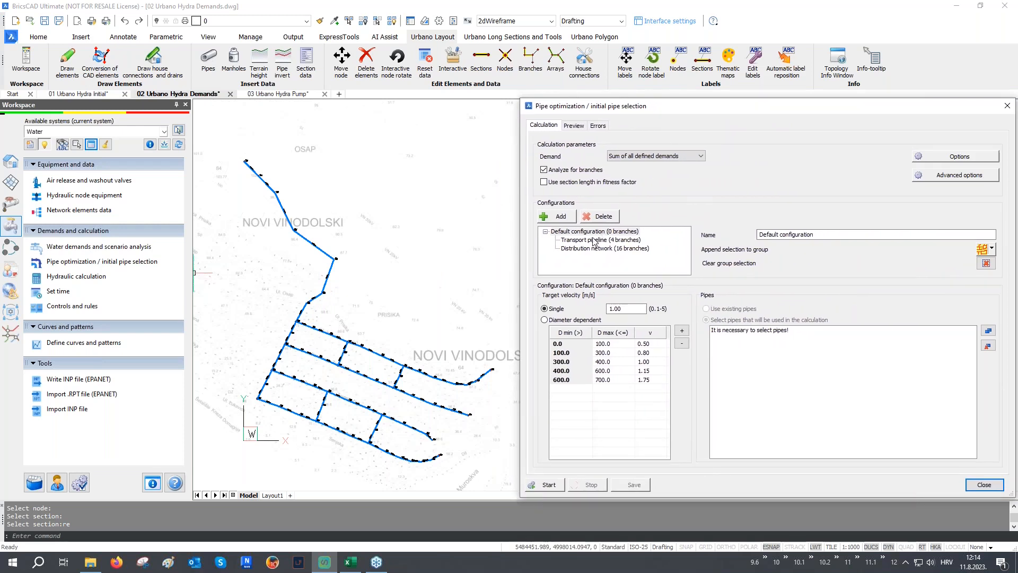
# - Review the branches, target velocities and selected pipes of the Transport pipeline and Distribution network configurations
pyautogui.click(598, 240)
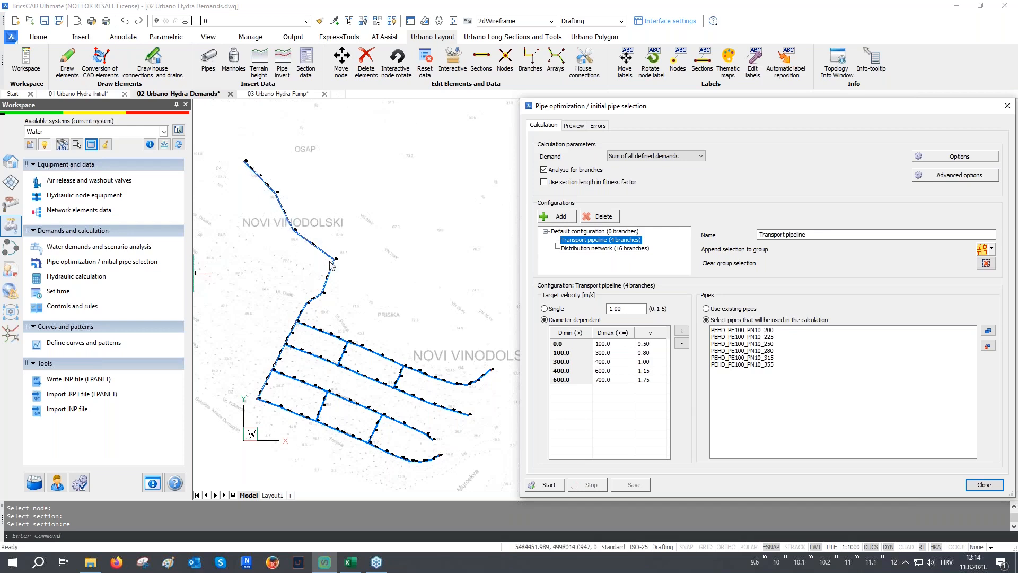
pyautogui.click(580, 248)
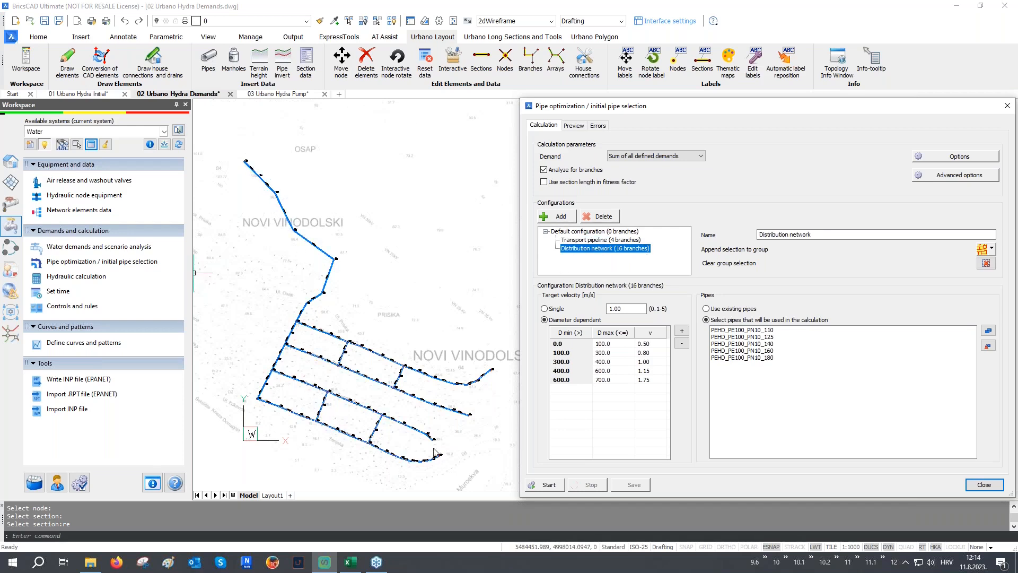
pyautogui.click(622, 242)
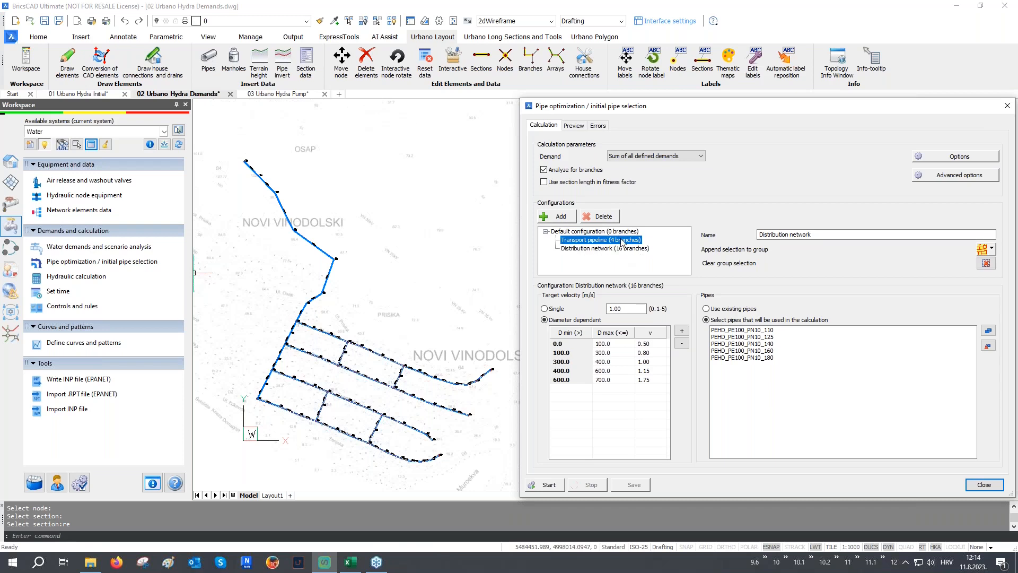
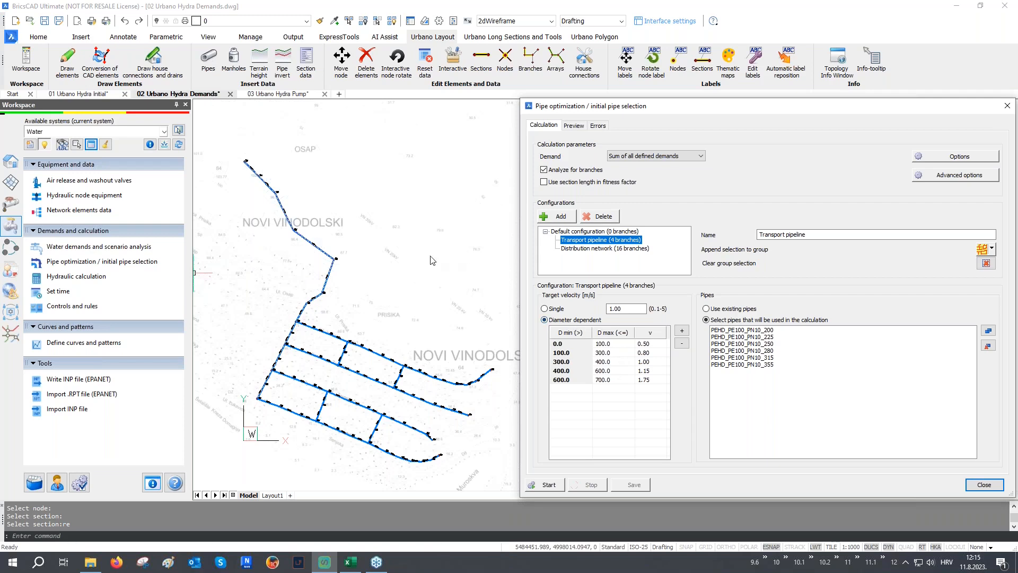
pyautogui.click(580, 248)
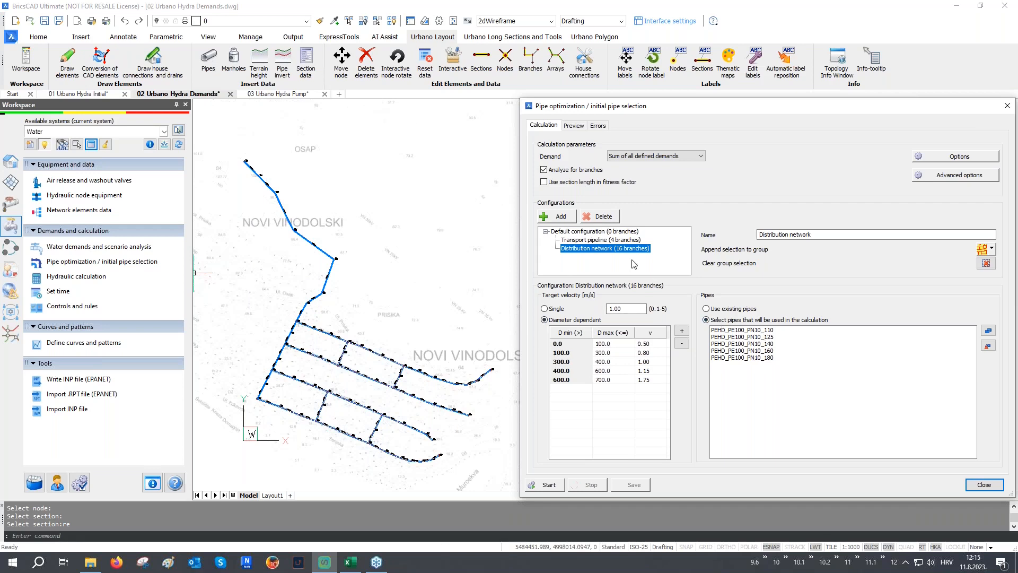
pyautogui.click(627, 241)
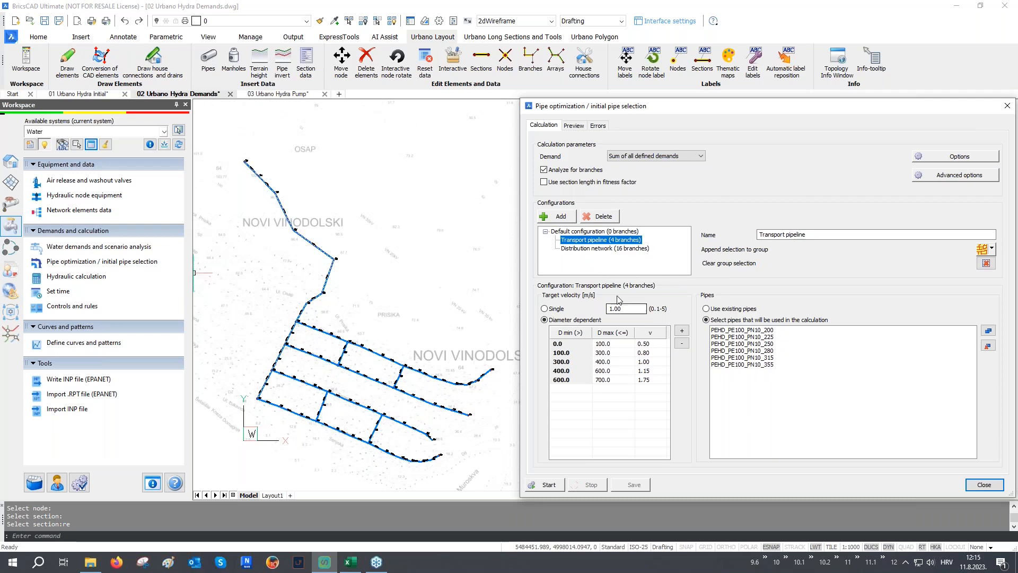
pyautogui.click(604, 248)
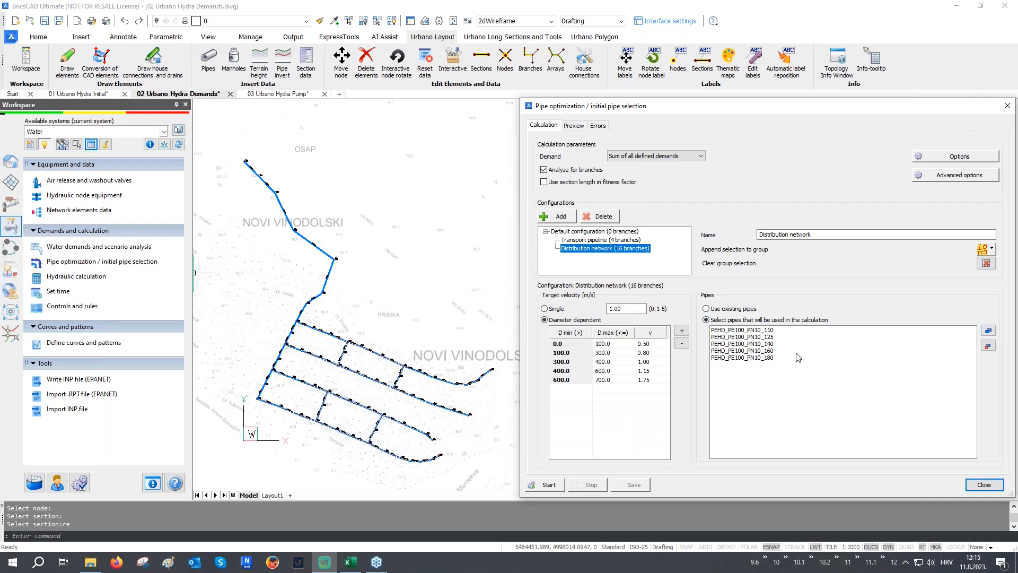
# - Run the pipe optimization for the sum of all defined demands and save its results
pyautogui.click(549, 485)
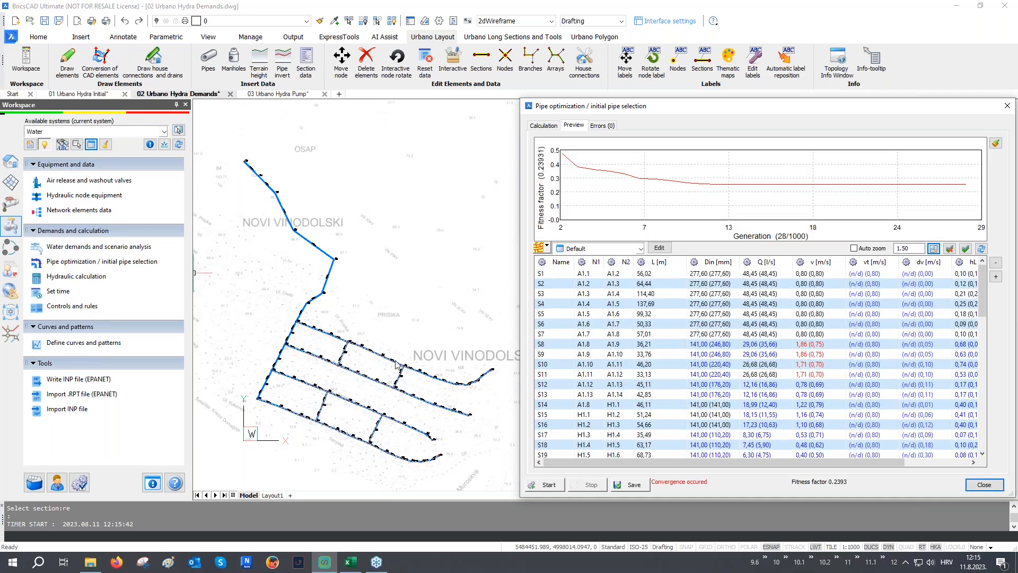
pyautogui.click(636, 486)
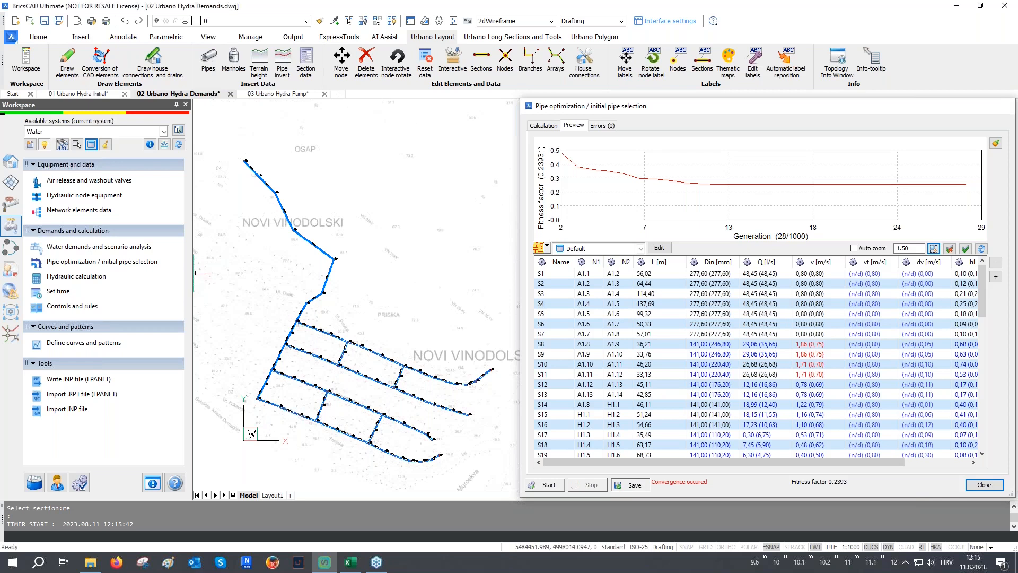
# - Limit the optimization results to the sections of array A1 and its continuation along the H4 branch
pyautogui.click(546, 248)
pyautogui.click(565, 352)
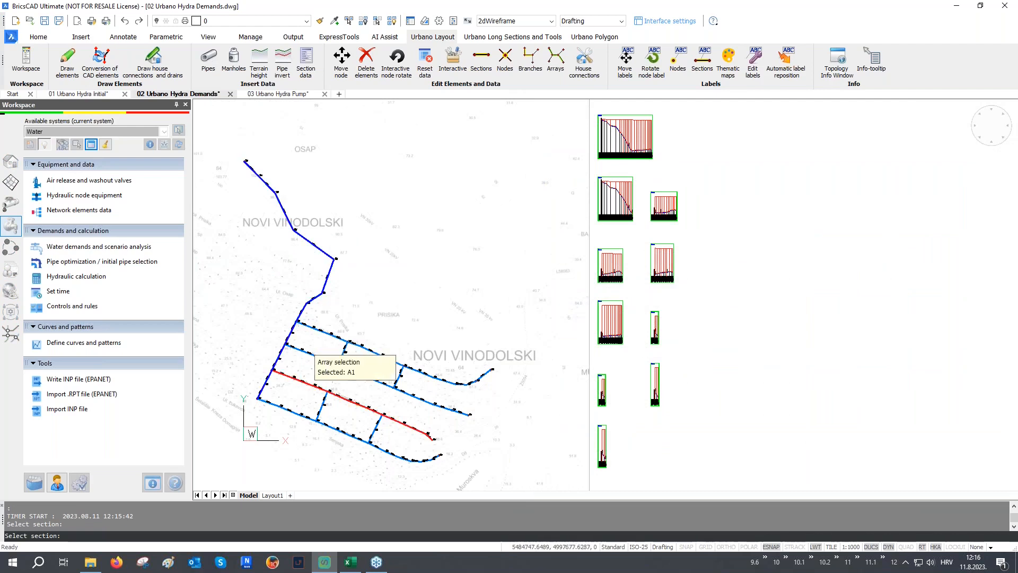
pyautogui.click(300, 401)
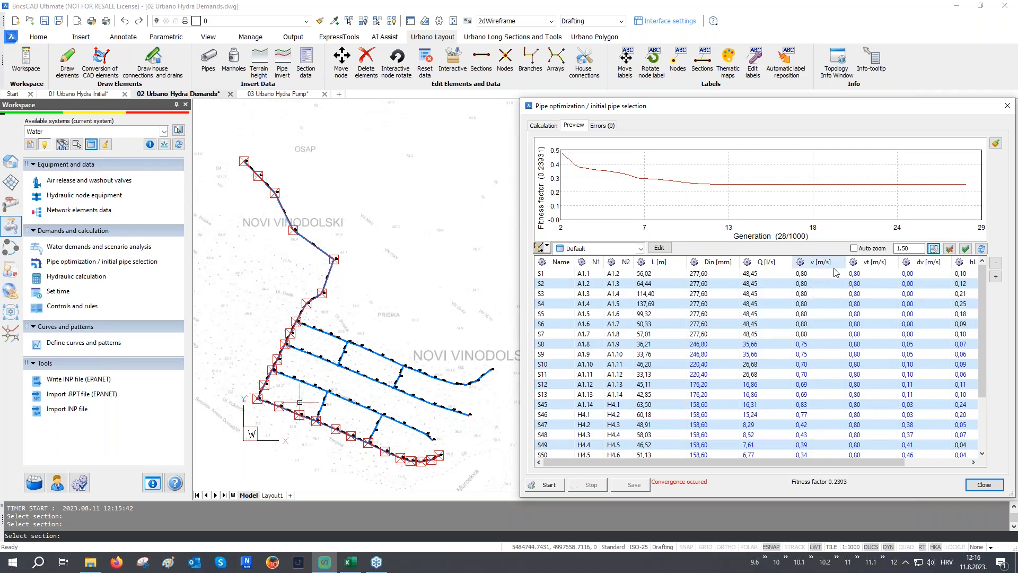
# - Compare the velocity deviations of sections S1–S7 and S8–S13, then close the pipe optimization
pyautogui.click(917, 274)
pyautogui.keyDown('shift'); pyautogui.click(915, 334); pyautogui.keyUp('shift')
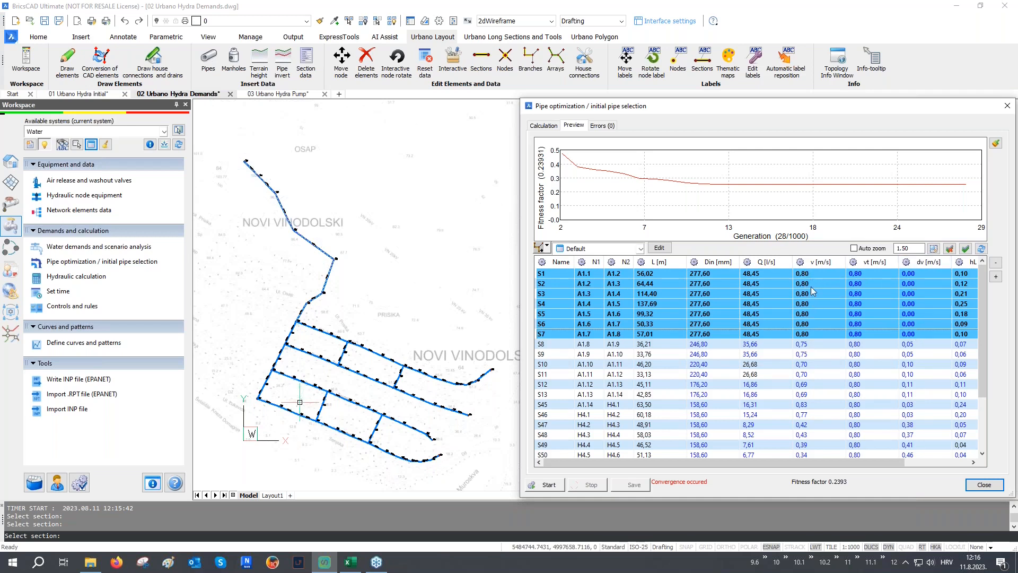
pyautogui.click(918, 344)
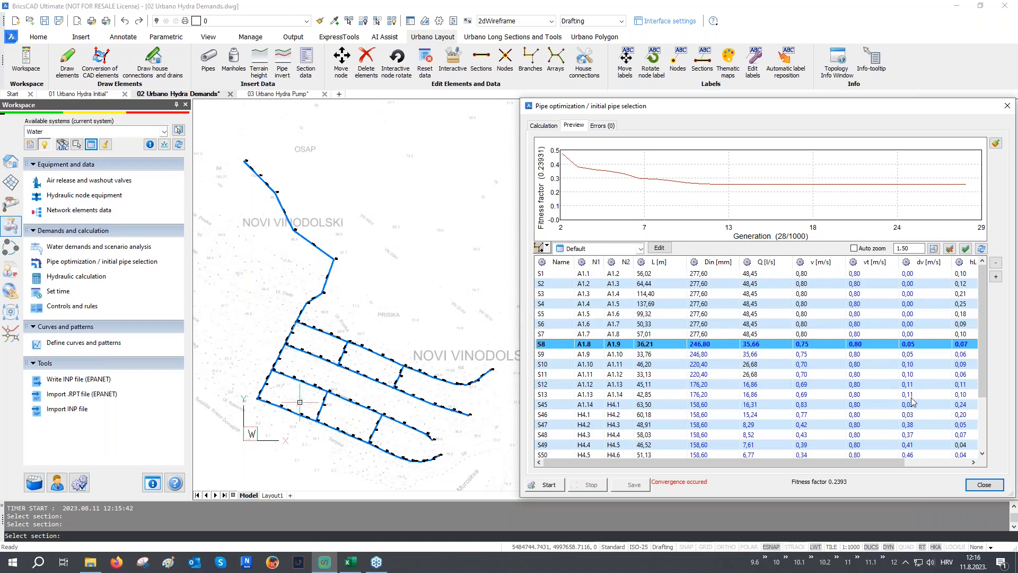
pyautogui.keyDown('shift'); pyautogui.click(911, 395); pyautogui.keyUp('shift')
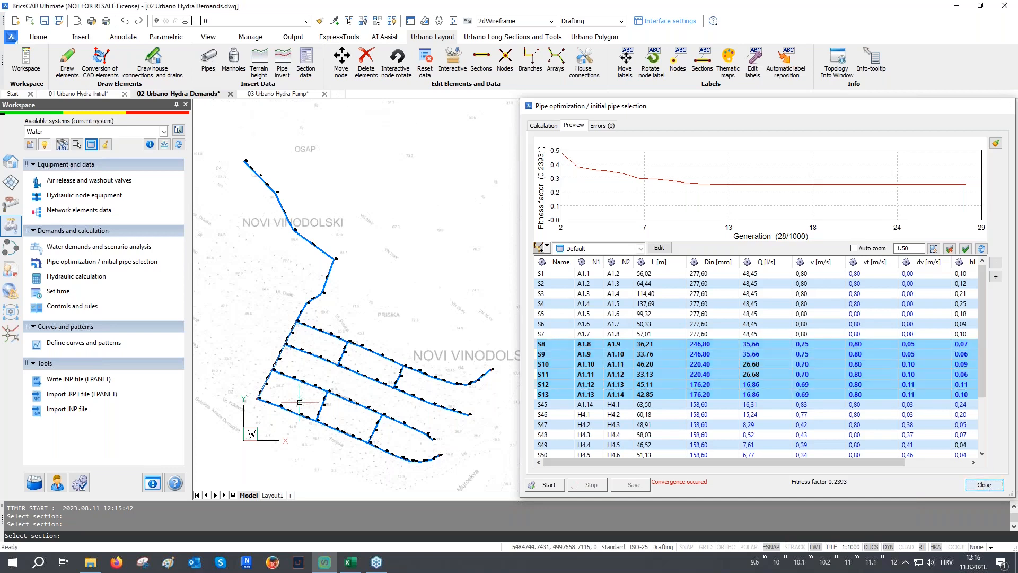
pyautogui.click(983, 485)
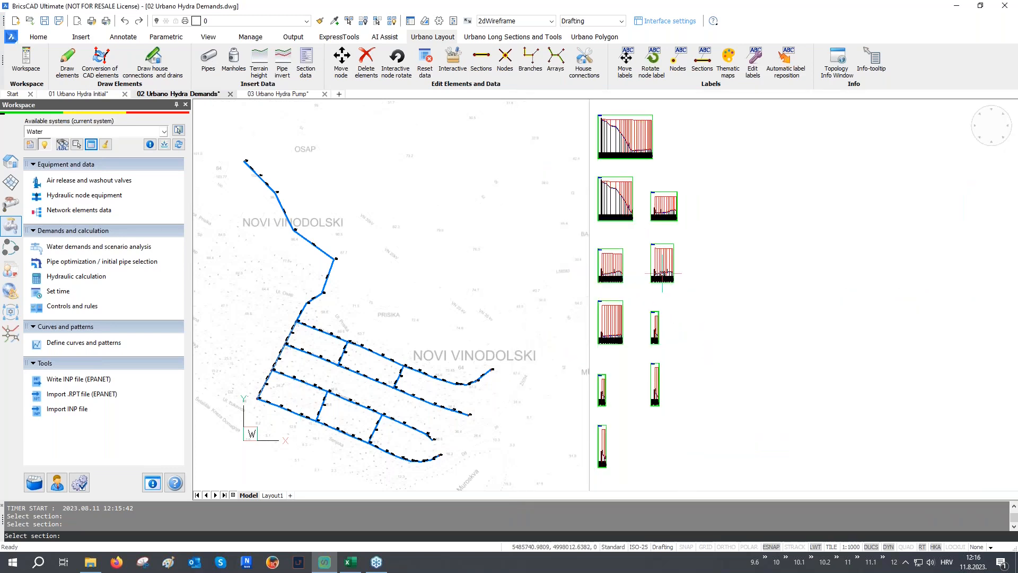
# - Examine the updated pipe diameter, flow and velocity labels on the sections between nodes A1.8, A1.9 and H1.1
pyautogui.scroll(5, 662, 273)
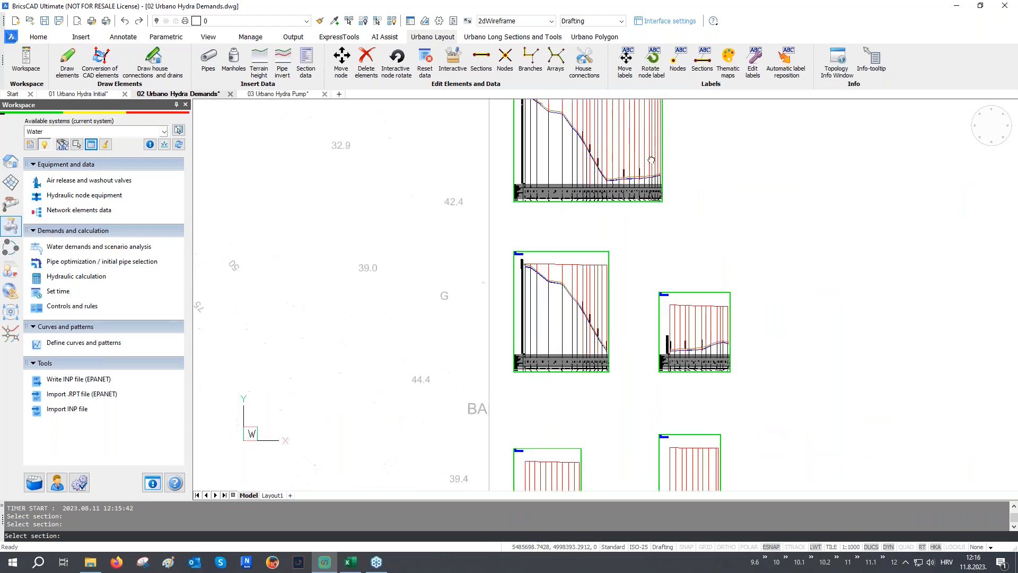
pyautogui.scroll(-5, 724, 194)
pyautogui.scroll(5, 596, 302)
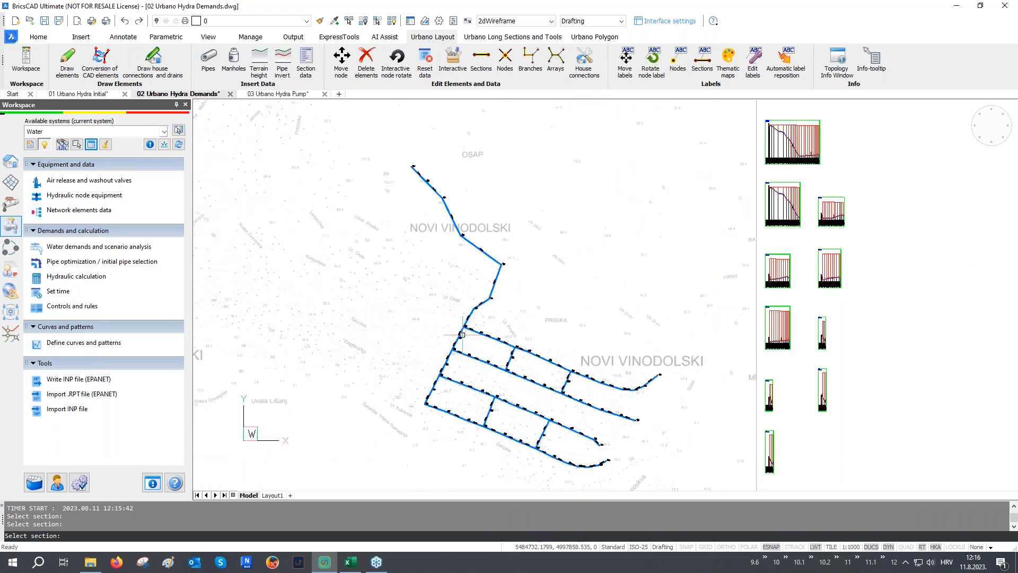
pyautogui.scroll(10, 462, 334)
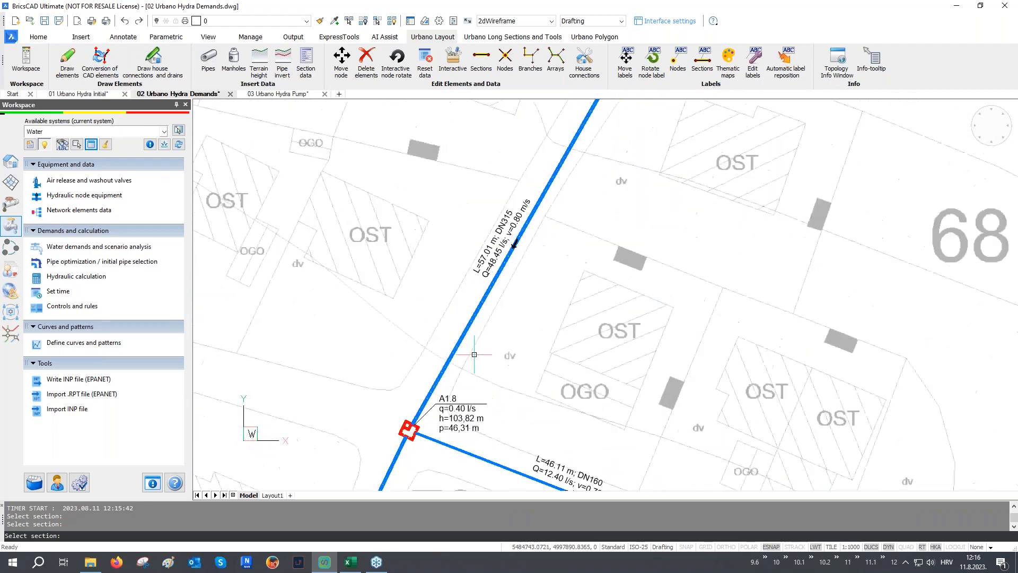
pyautogui.moveTo(482, 297); pyautogui.dragTo(438, 188, button='middle')
pyautogui.moveTo(438, 286); pyautogui.dragTo(438, 188, button='middle')
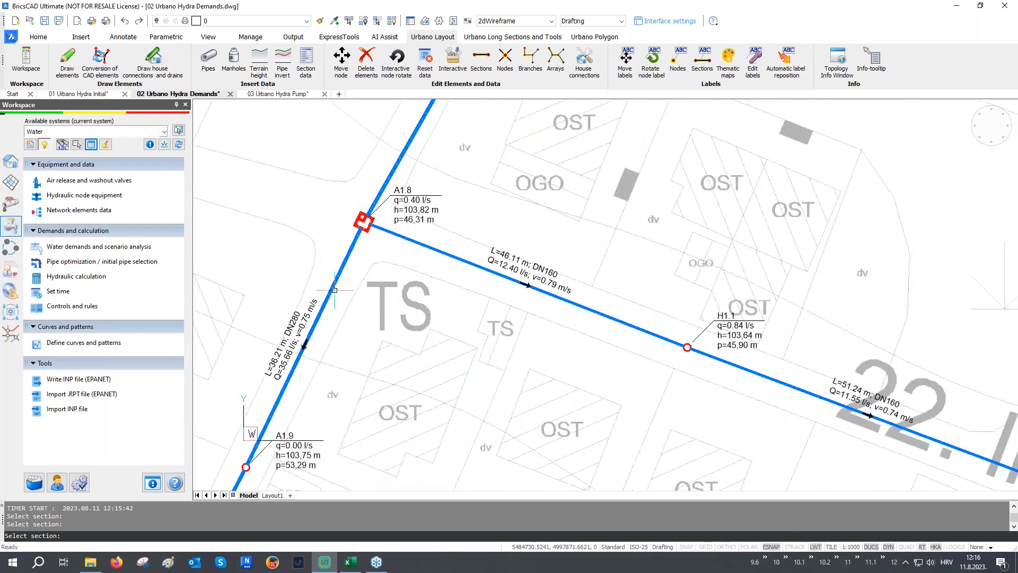
pyautogui.moveTo(346, 285); pyautogui.dragTo(436, 227, button='middle')
pyautogui.scroll(3, 398, 283)
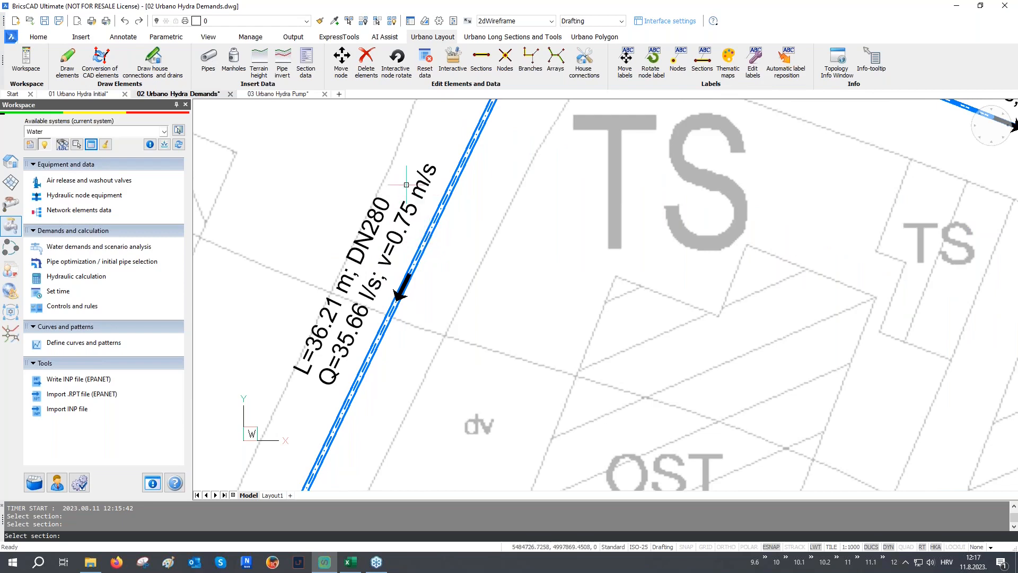
pyautogui.scroll(-1, 316, 308)
pyautogui.scroll(-4, 316, 308)
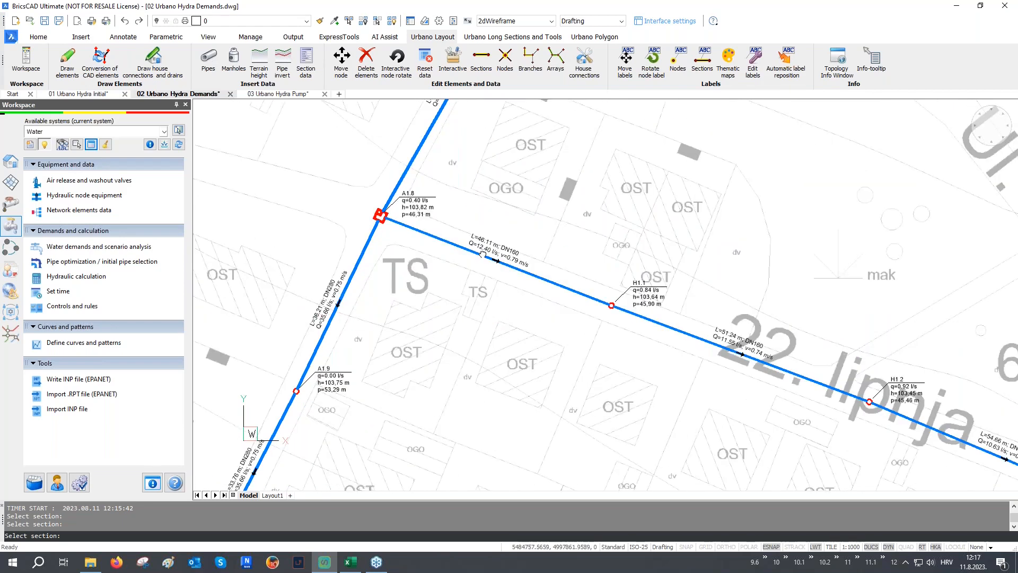
pyautogui.scroll(-5, 393, 288)
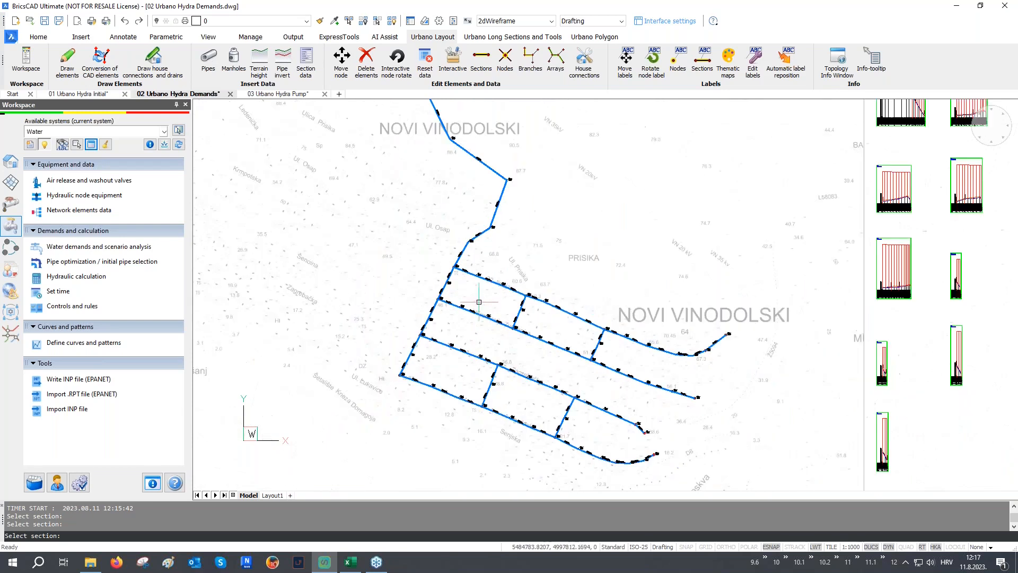
# - Reopen the section hydraulics table, sort it by ascending velocity and mark the six slowest sections in the plan
pyautogui.click(93, 145)
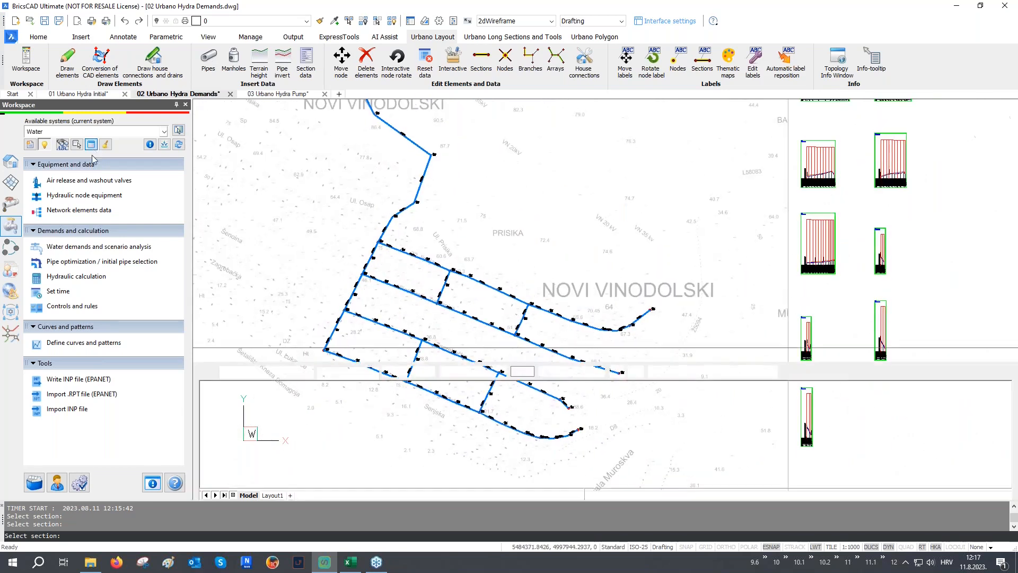
pyautogui.click(512, 387)
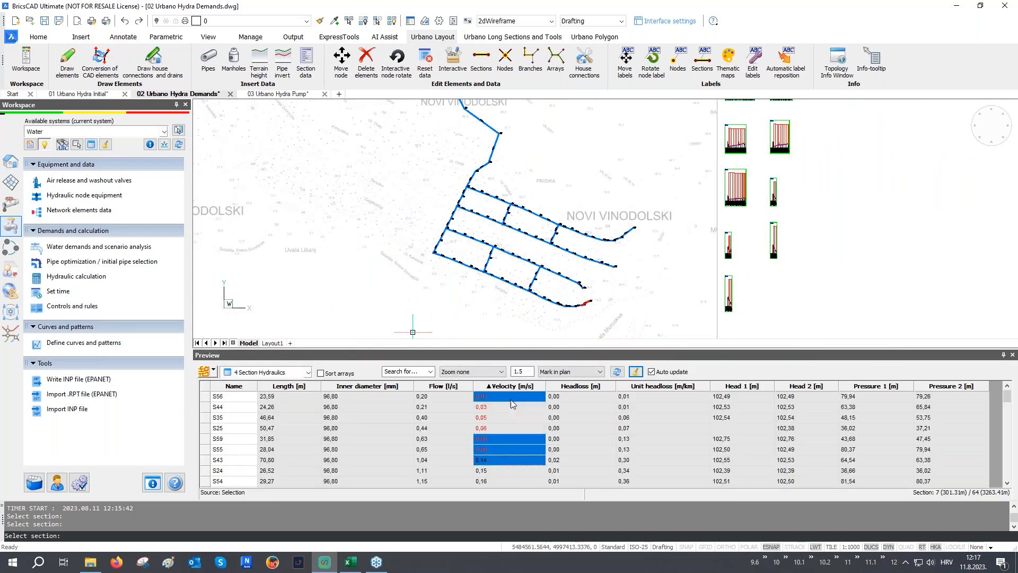
pyautogui.keyDown('shift'); pyautogui.click(491, 449); pyautogui.keyUp('shift')
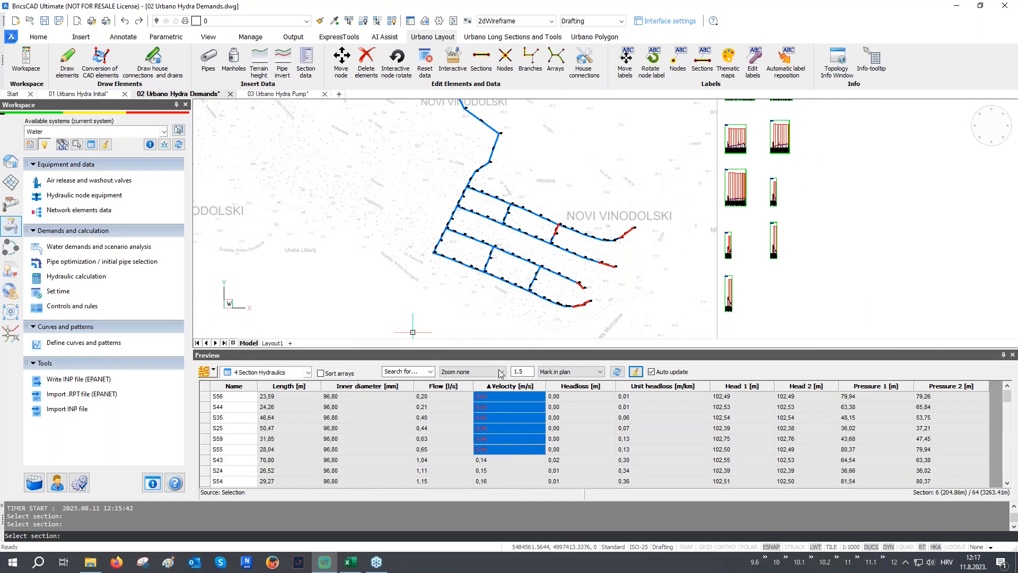
pyautogui.scroll(2, 566, 288)
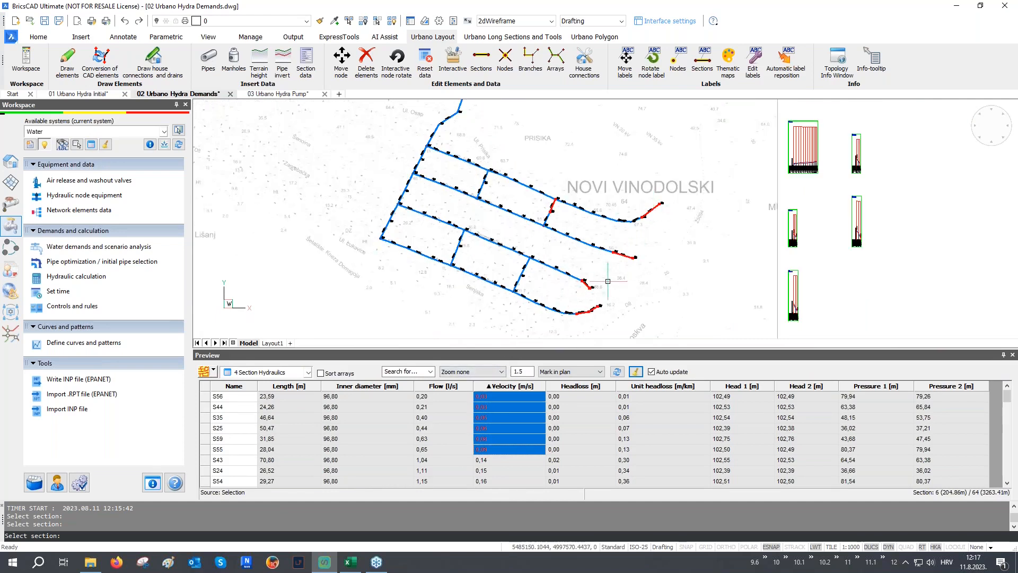
pyautogui.scroll(1, 586, 288)
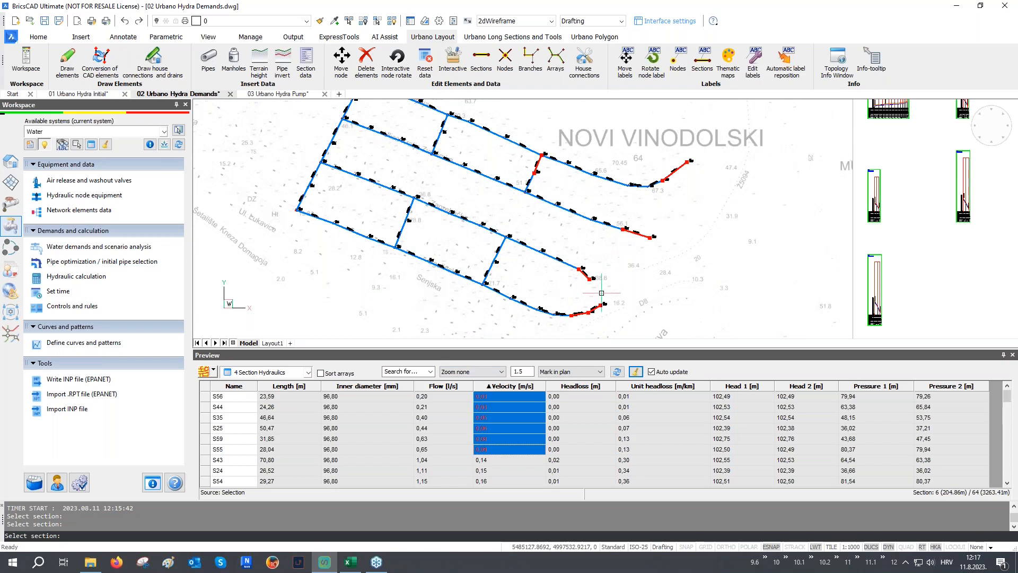
# - Sort the section hydraulics by descending velocity and mark the fastest section, S45, in the plan
pyautogui.click(514, 387)
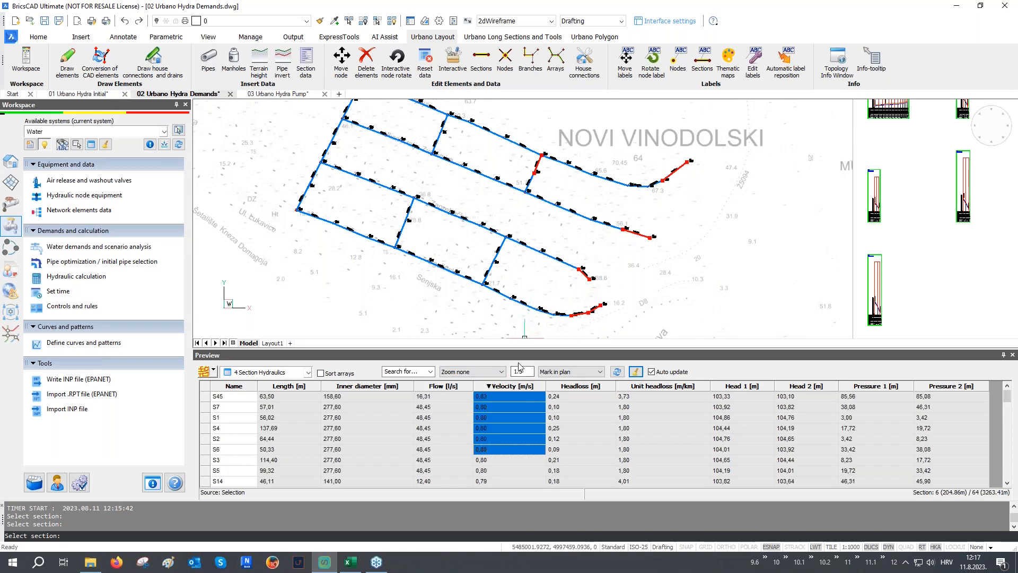
pyautogui.click(501, 397)
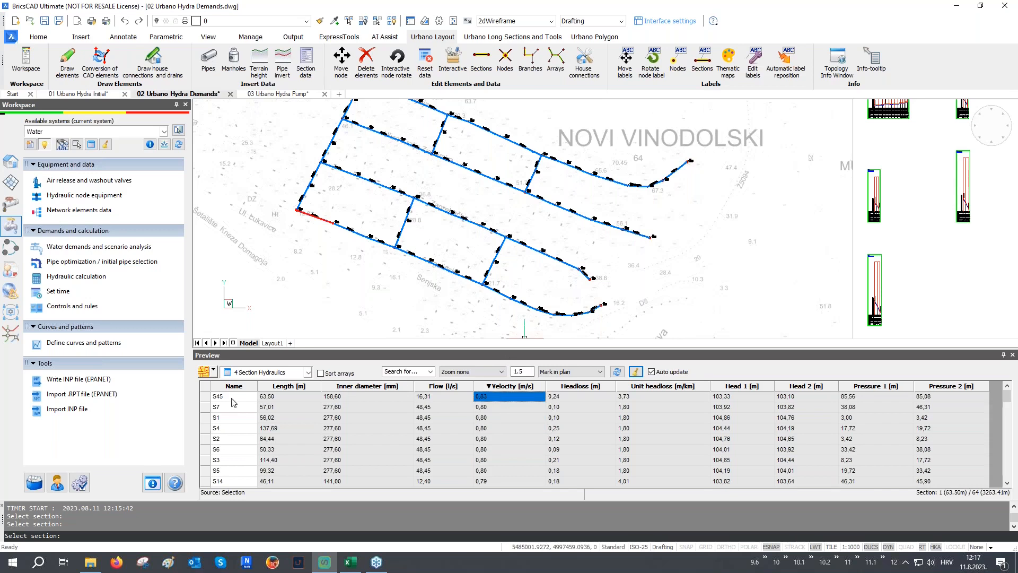
# - Switch the table to 2 Node Hydraulics and sort the nodes by ascending starting pressure
pyautogui.click(246, 374)
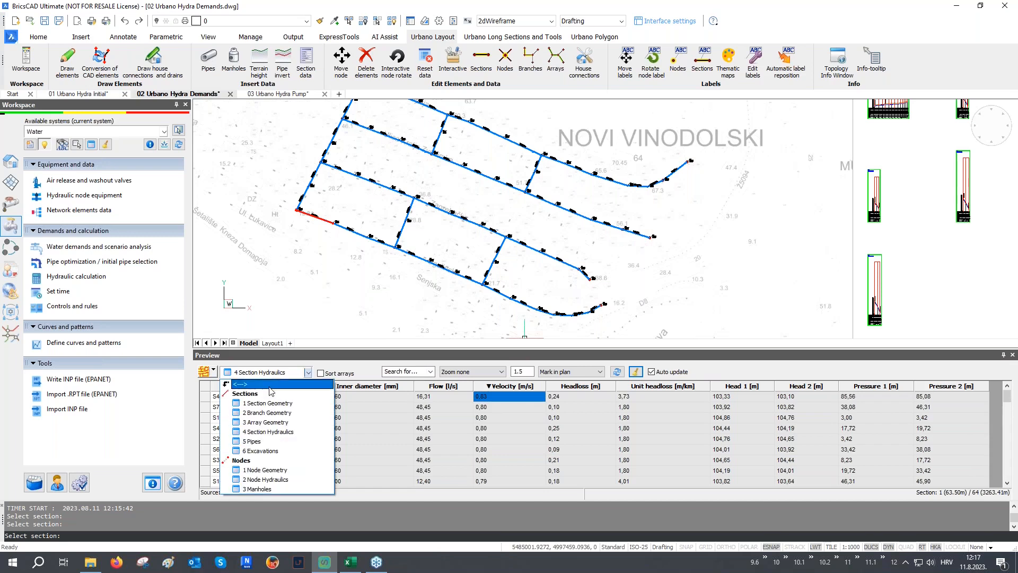
pyautogui.click(275, 474)
pyautogui.click(636, 386)
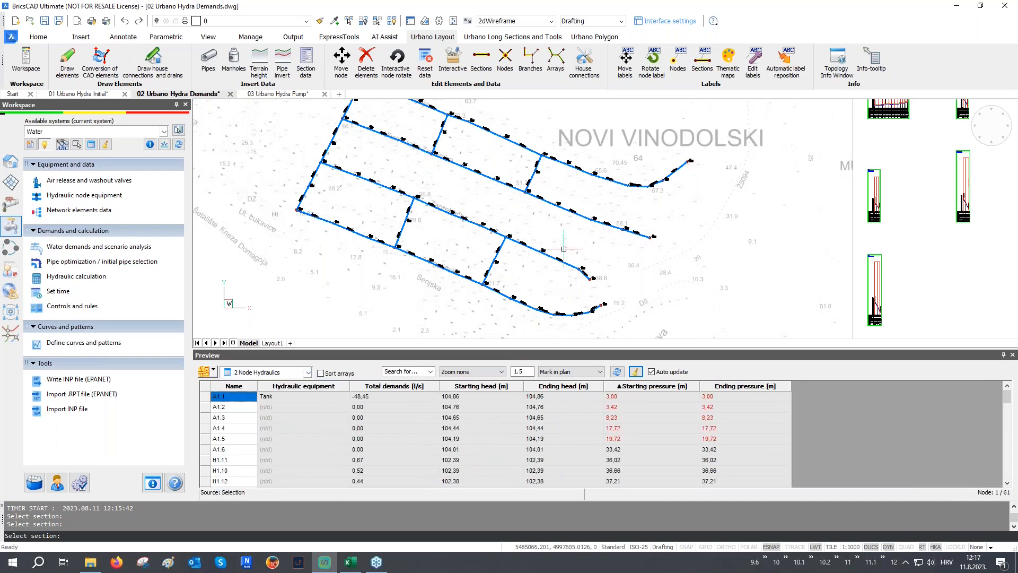
# - Mark the five nodes with the lowest starting pressure, A1.1 to A1.5, in the plan and inspect their location
pyautogui.scroll(-1, 533, 278)
pyautogui.scroll(-2, 537, 312)
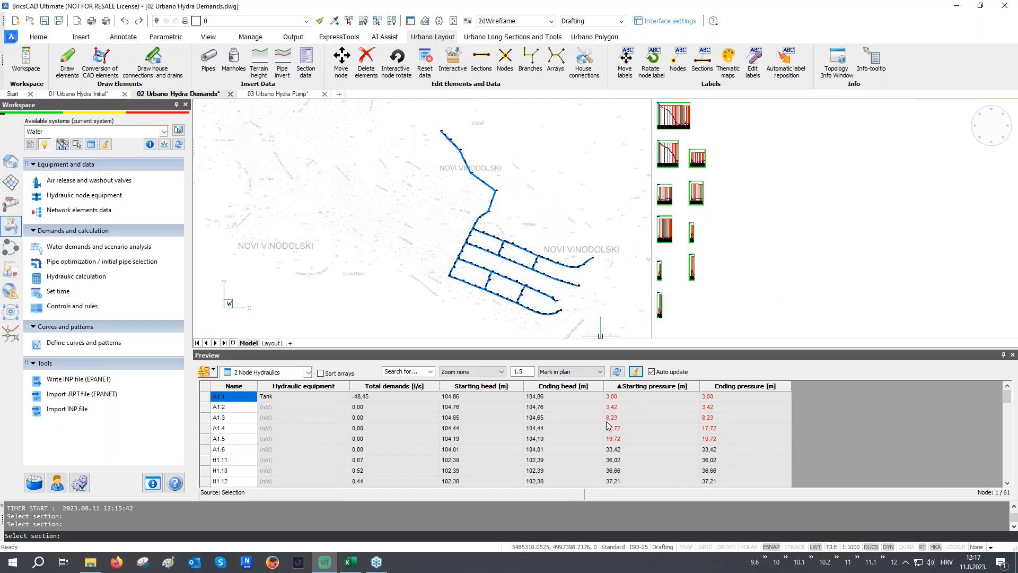
pyautogui.moveTo(616, 441); pyautogui.dragTo(620, 399)
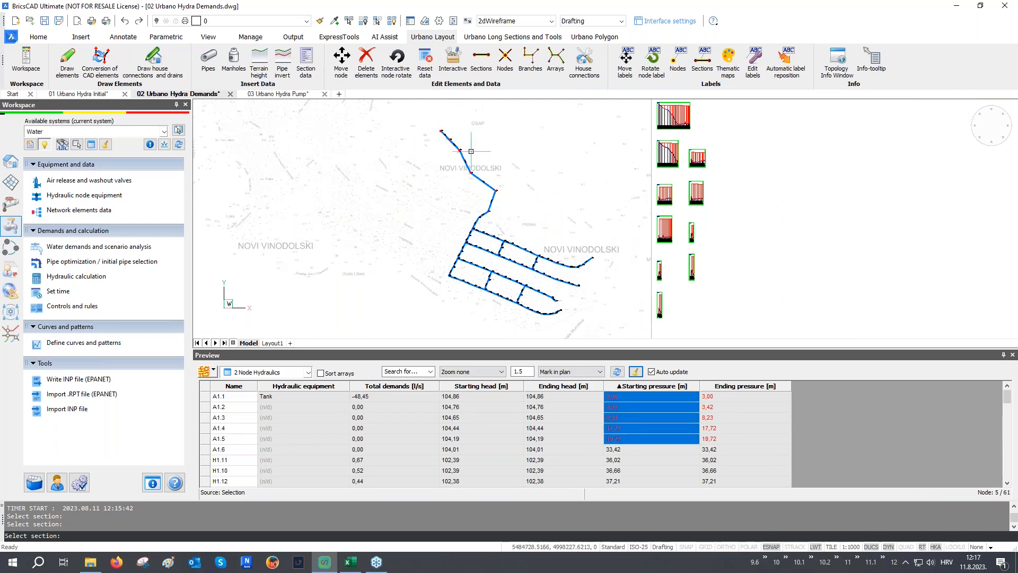
pyautogui.scroll(4, 430, 128)
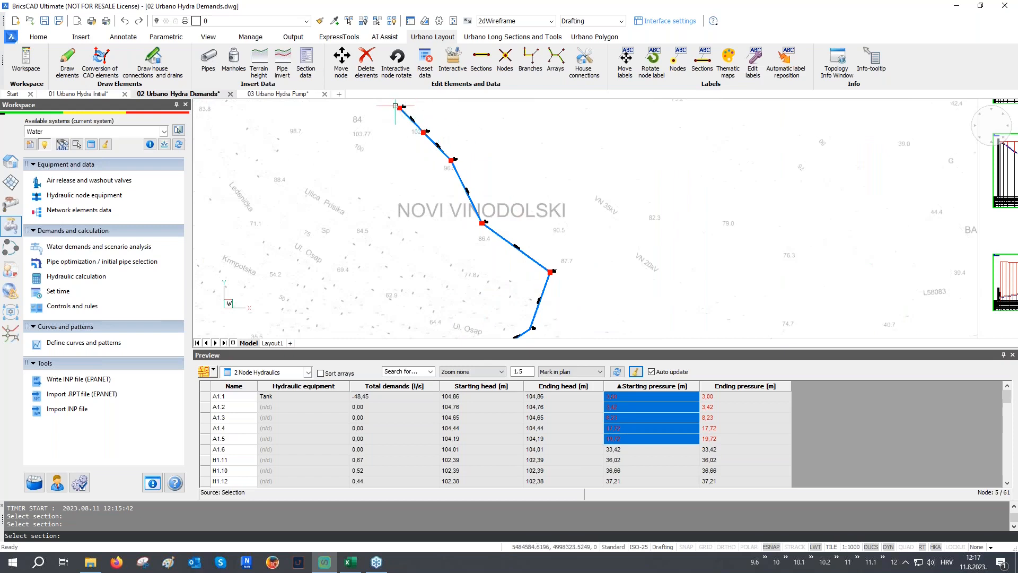
# - Sort the nodes by descending starting pressure and mark all nodes above 70 m, from A1.14 to H3.1, in the plan
pyautogui.click(673, 386)
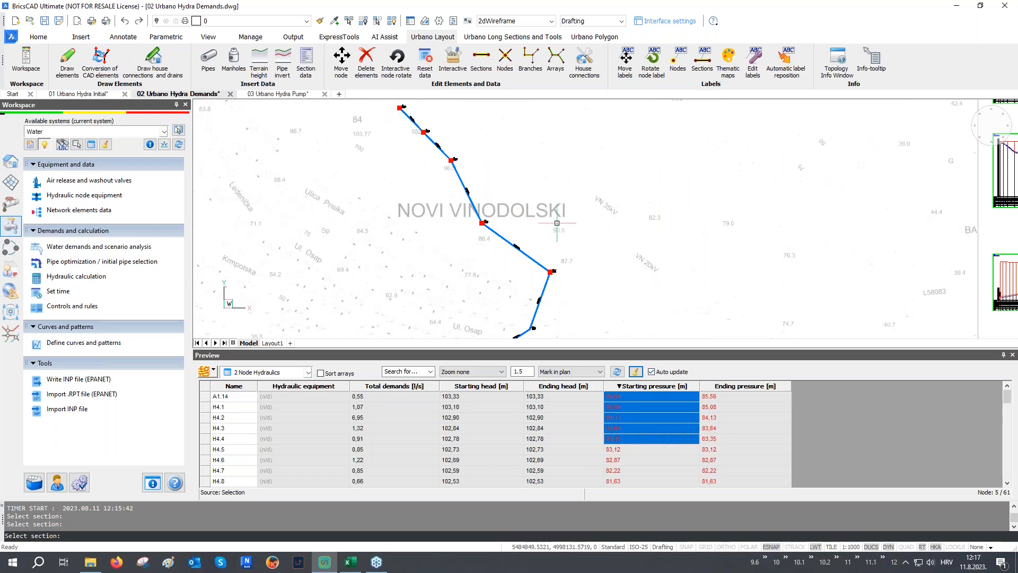
pyautogui.scroll(-6, 557, 223)
pyautogui.scroll(4, 603, 324)
pyautogui.scroll(-4, 629, 432)
pyautogui.moveTo(619, 447); pyautogui.dragTo(628, 396)
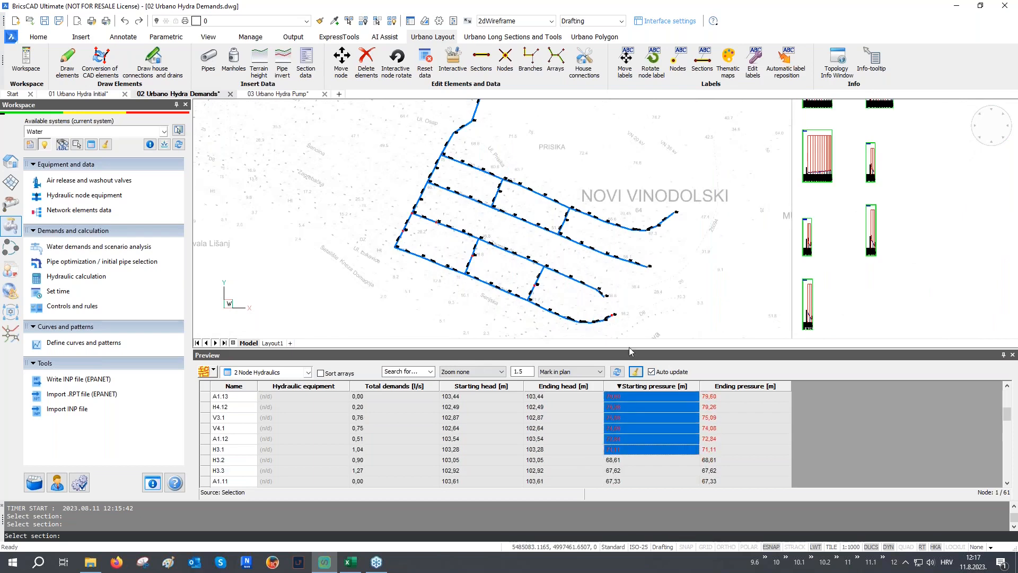
pyautogui.moveTo(629, 347); pyautogui.dragTo(632, 329)
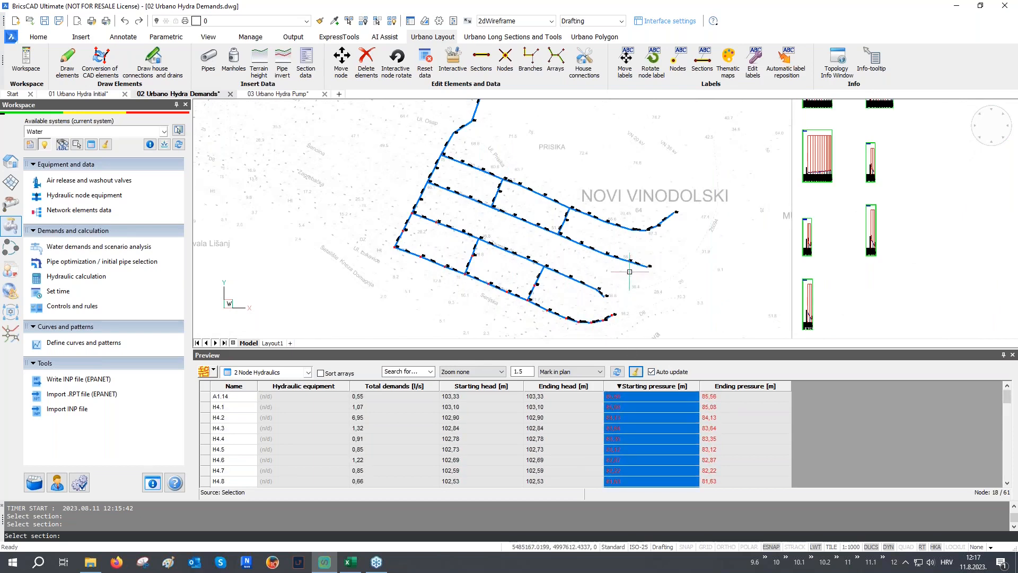
pyautogui.scroll(3, 590, 319)
pyautogui.moveTo(504, 278); pyautogui.dragTo(628, 314, button='middle')
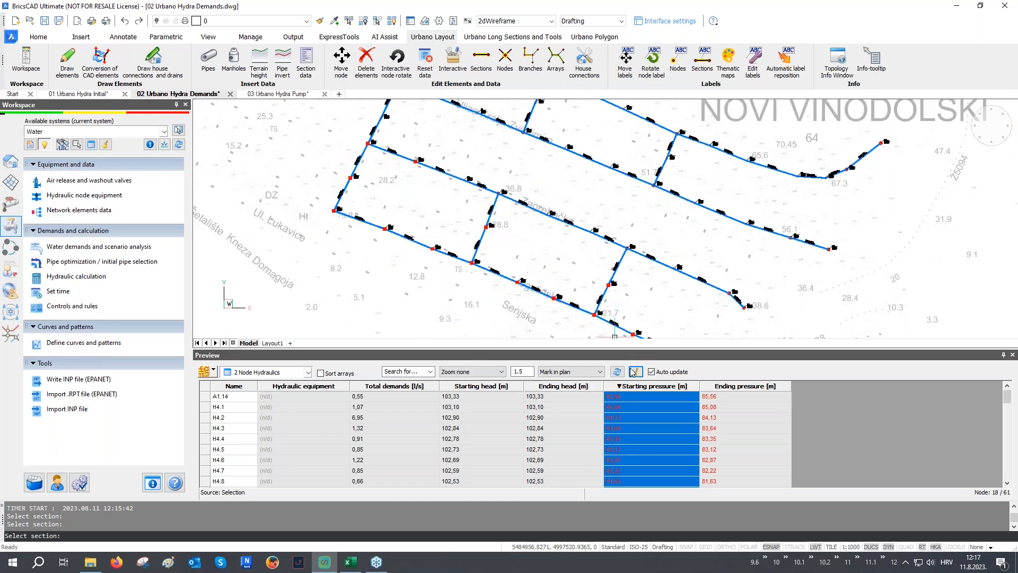
# - Close the node hydraulics table and draw the 4 Velocity theme mapping for the whole network
pyautogui.click(1013, 355)
pyautogui.moveTo(508, 334); pyautogui.dragTo(421, 353, button='middle')
pyautogui.press('Escape')
pyautogui.press('Escape')
pyautogui.click(11, 161)
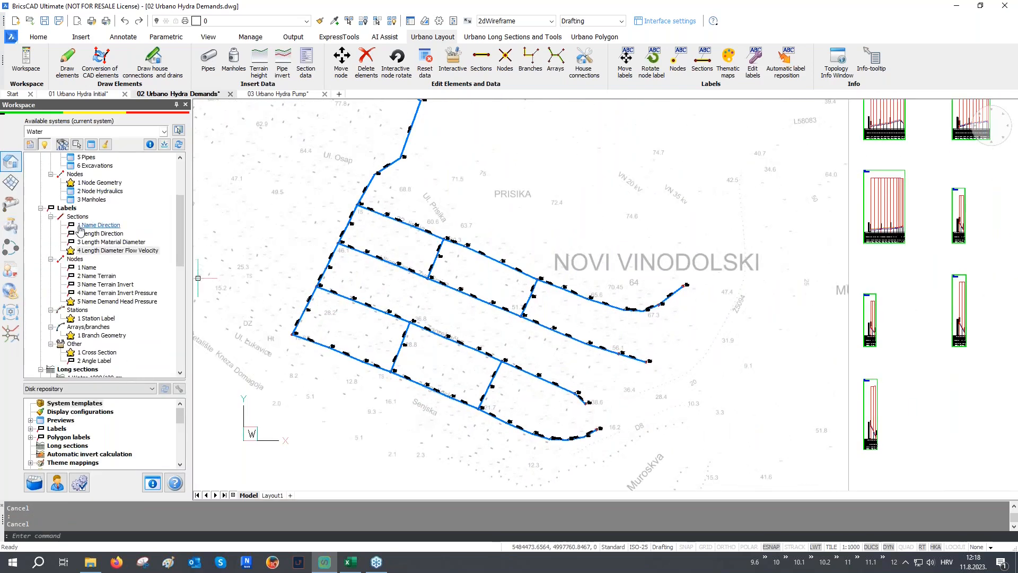
pyautogui.scroll(-6, 79, 229)
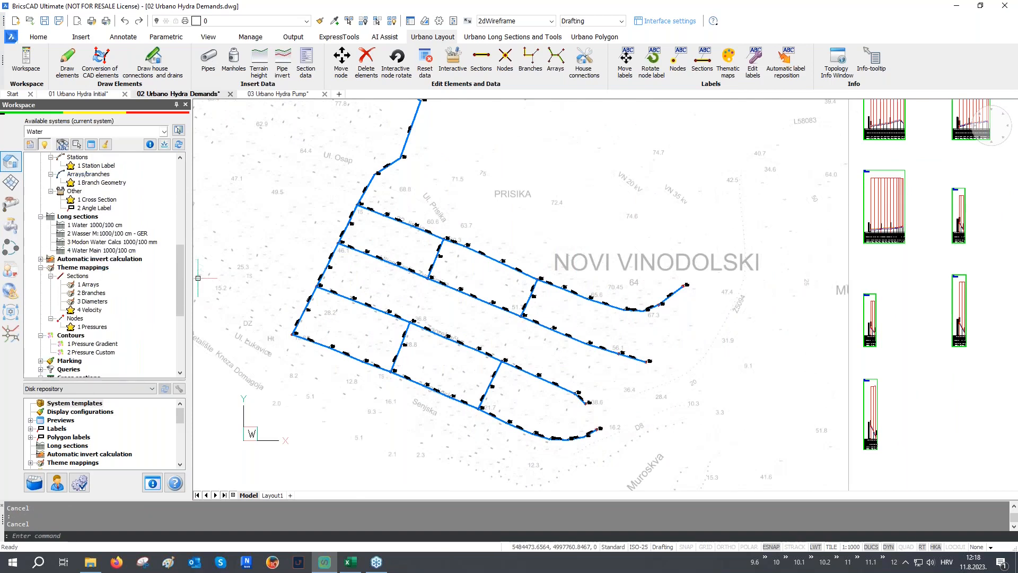
pyautogui.scroll(-1, 90, 289)
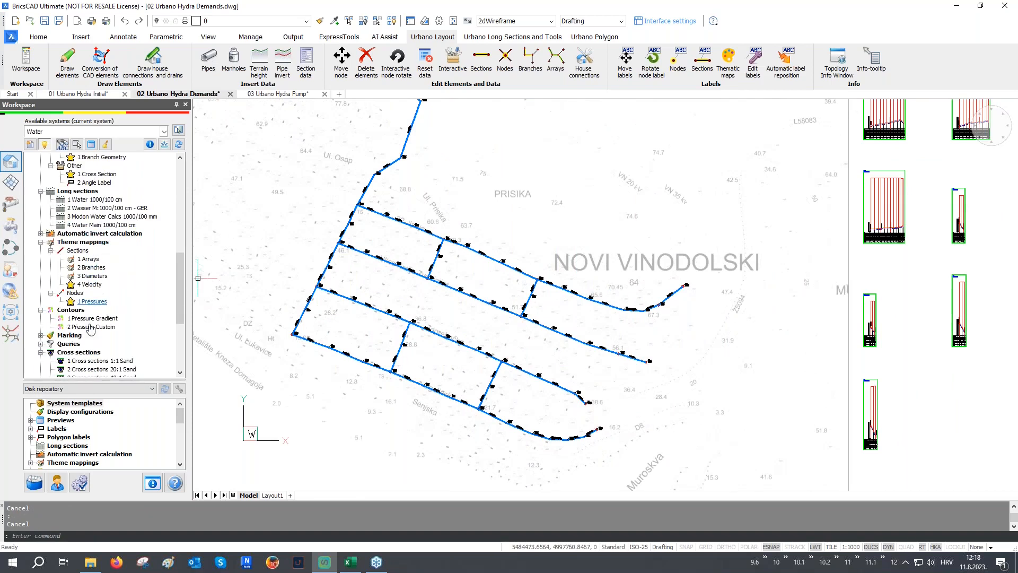
pyautogui.click(89, 285)
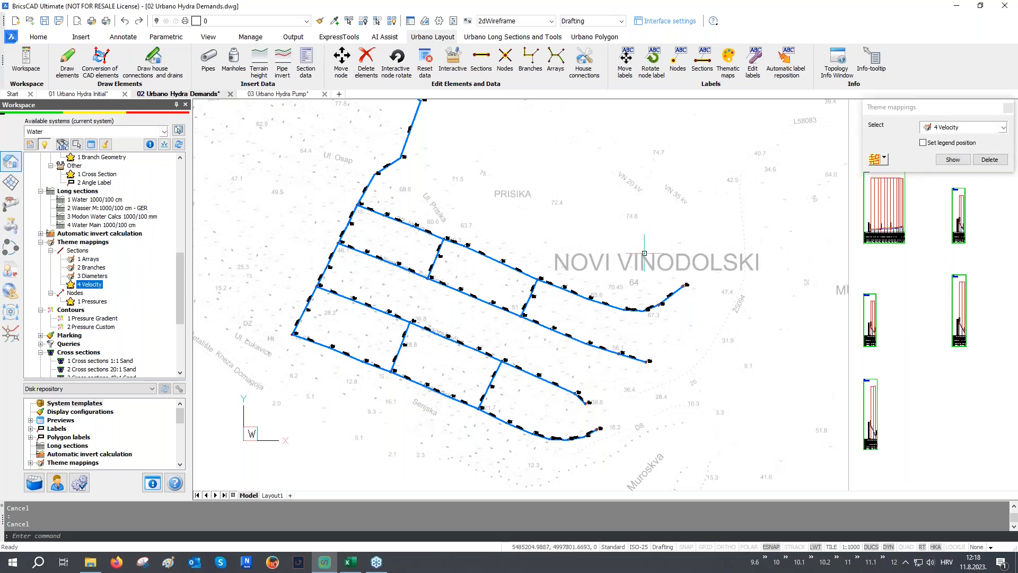
pyautogui.click(875, 159)
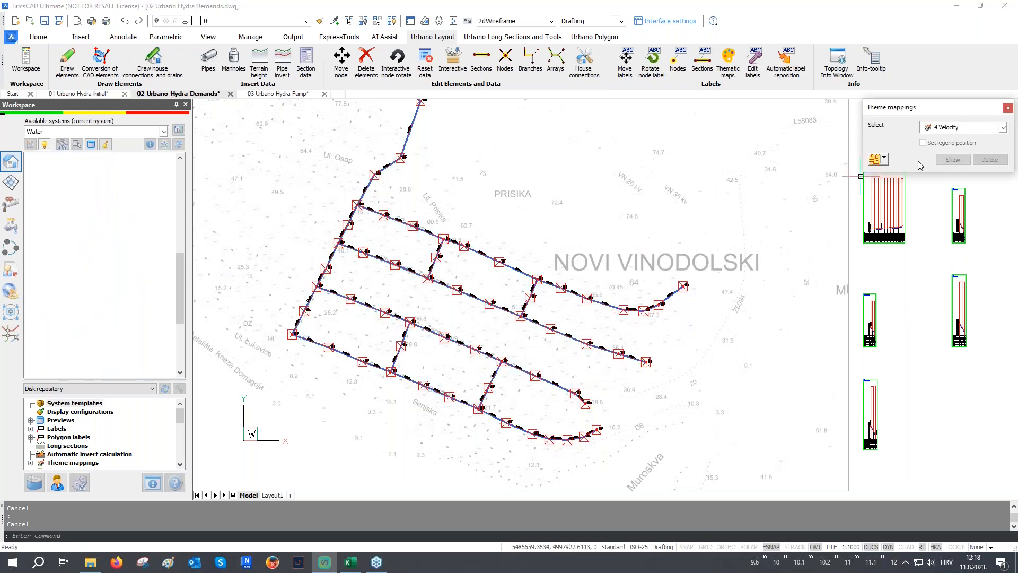
# - Draw the 1 Pressures theme mapping for all nodes and close the theme mapping settings
pyautogui.click(88, 301)
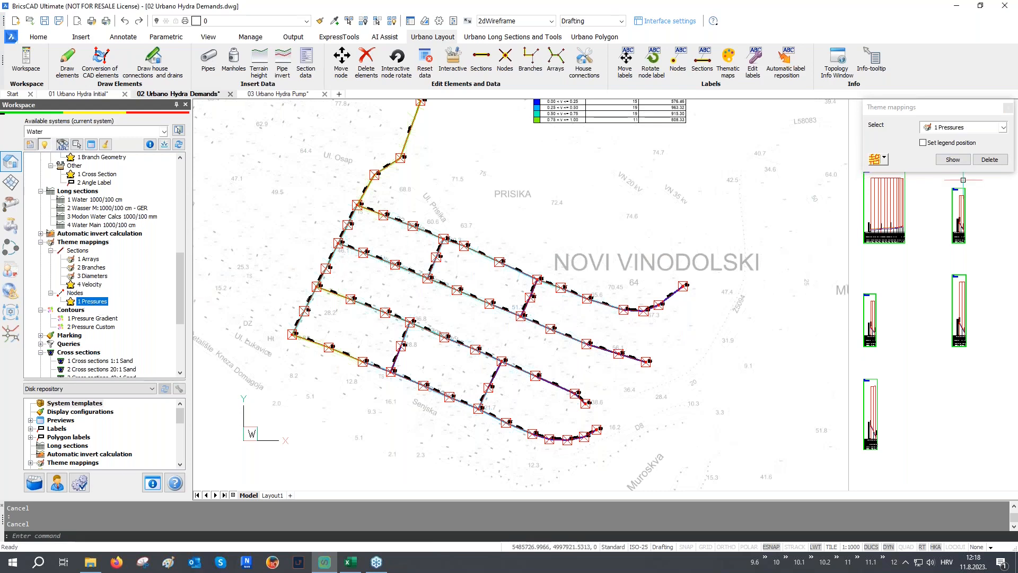
pyautogui.click(874, 160)
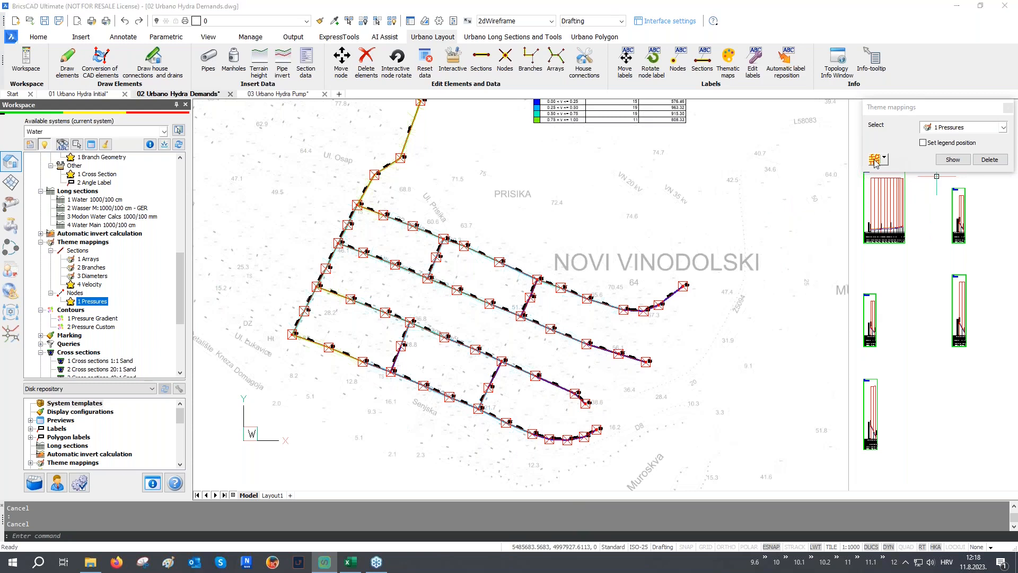
pyautogui.click(874, 160)
pyautogui.click(953, 161)
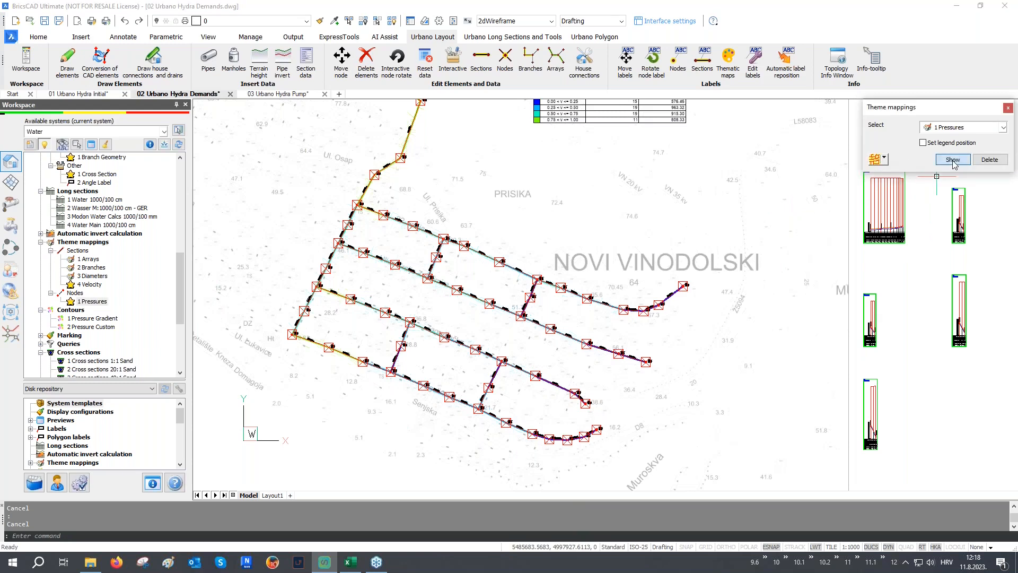
pyautogui.click(1008, 107)
pyautogui.moveTo(720, 215); pyautogui.dragTo(698, 240, button='middle')
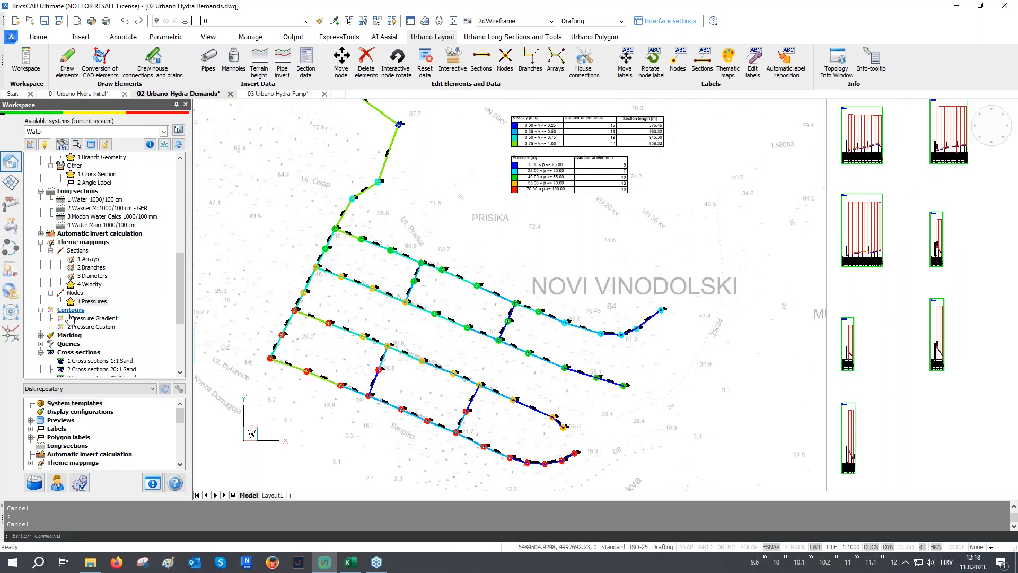
# - Draw pressure contours with the 2 Pressure Custom configuration, then save and close it
pyautogui.click(85, 328)
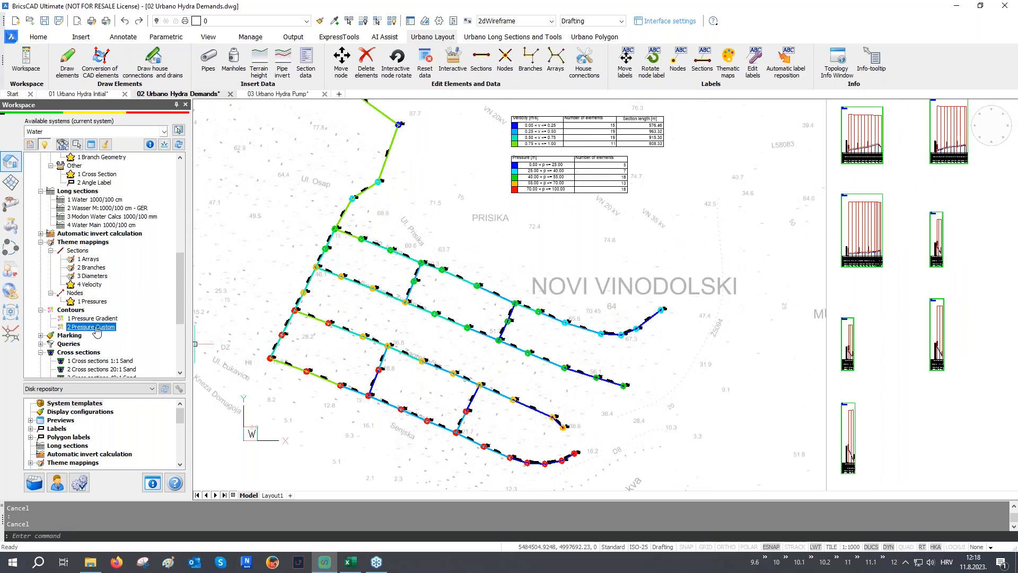
pyautogui.doubleClick(100, 327)
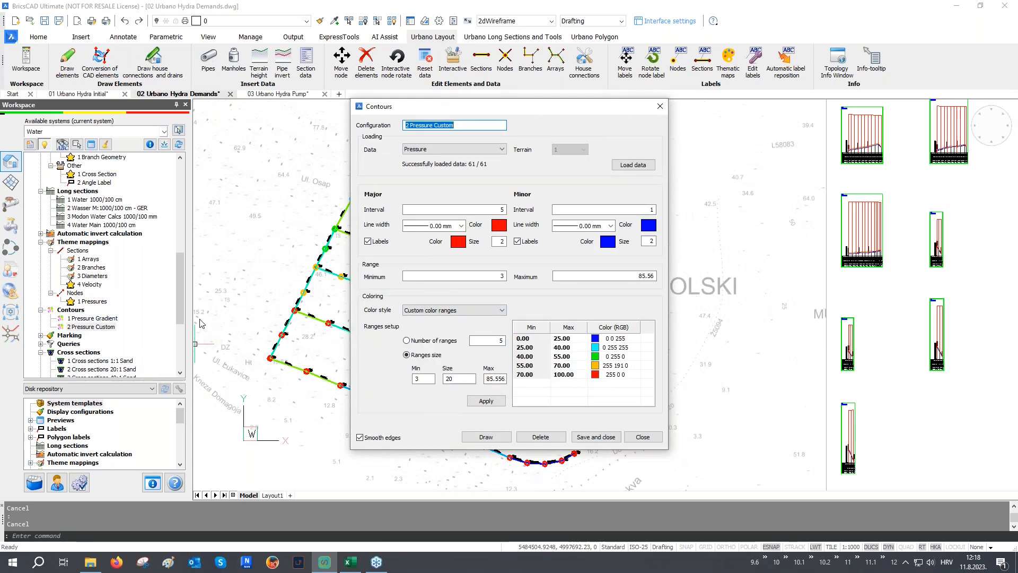
pyautogui.click(485, 436)
pyautogui.click(596, 437)
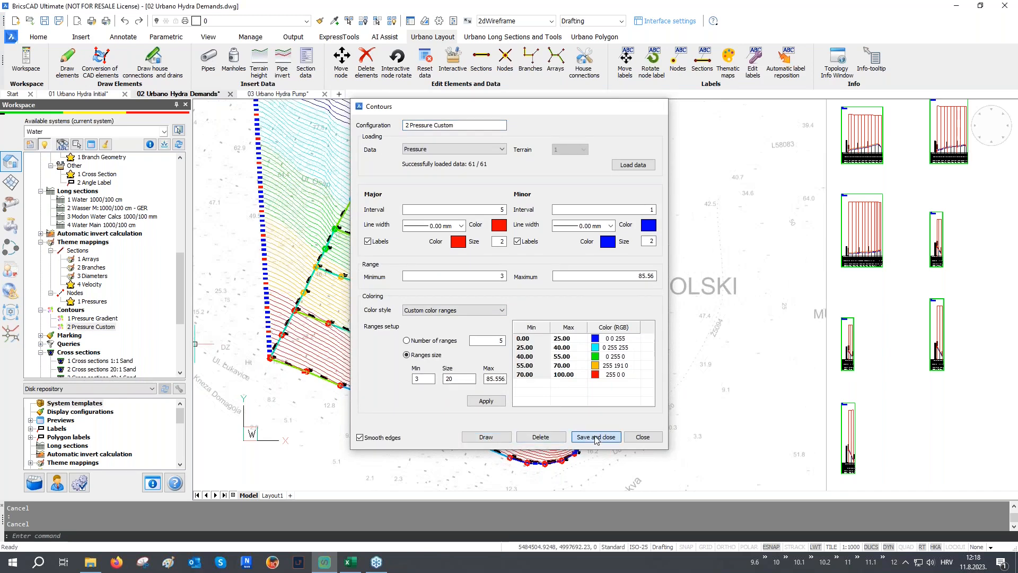
# - Examine the velocity and pressure legends and compare the coloured contours with the node and section colours across the network
pyautogui.scroll(5, 528, 194)
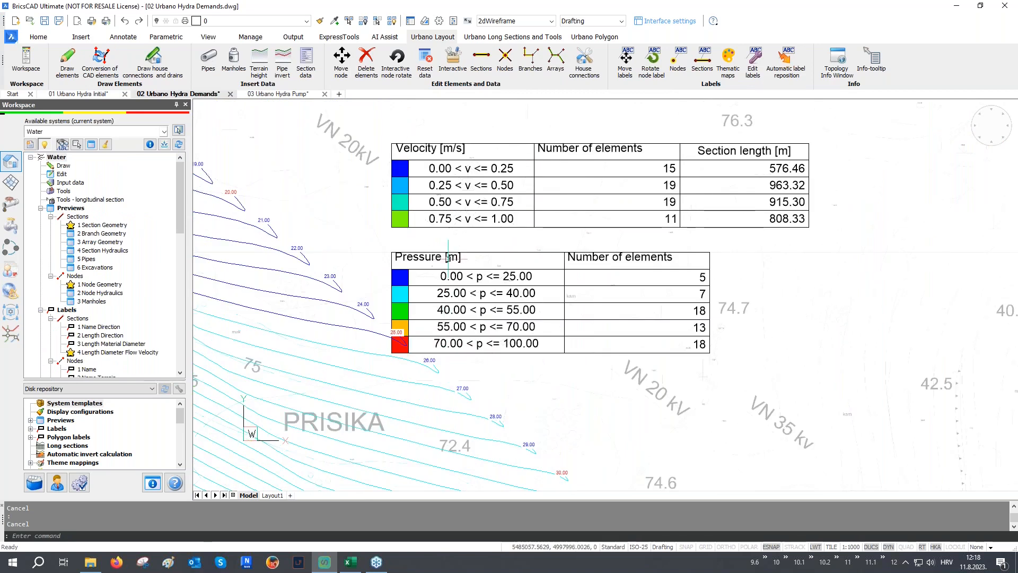
pyautogui.scroll(-5, 447, 274)
pyautogui.scroll(4, 235, 352)
pyautogui.moveTo(461, 293); pyautogui.dragTo(550, 153, button='middle')
pyautogui.scroll(-2, 469, 233)
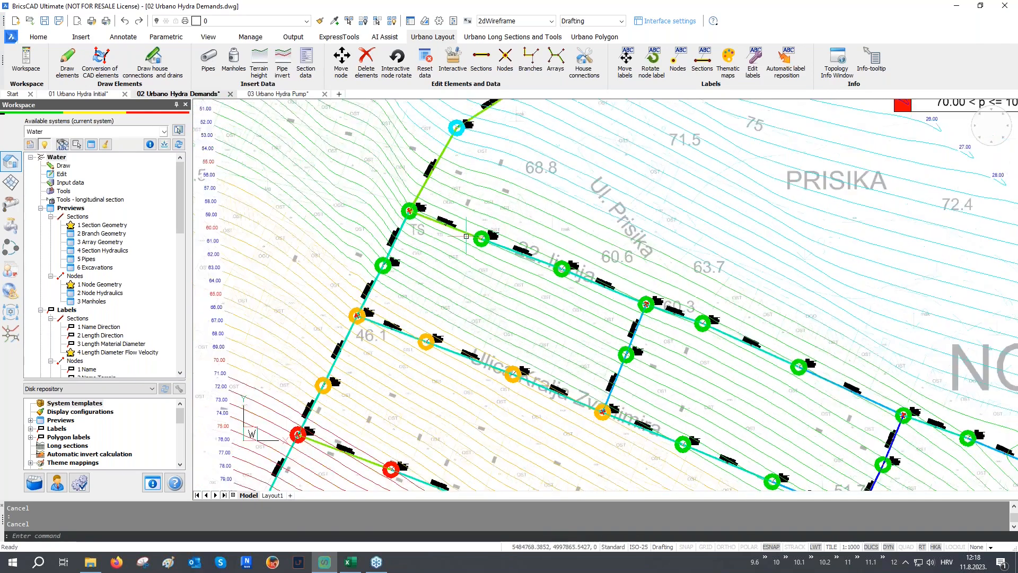
pyautogui.moveTo(450, 336); pyautogui.dragTo(447, 290, button='middle')
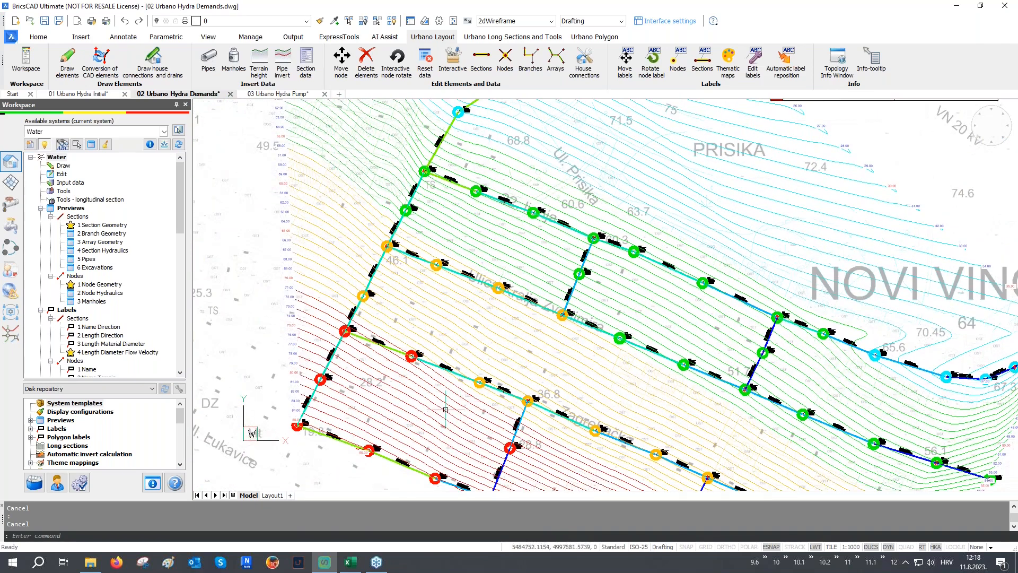
pyautogui.scroll(-2, 358, 383)
pyautogui.moveTo(465, 382); pyautogui.dragTo(429, 307, button='middle')
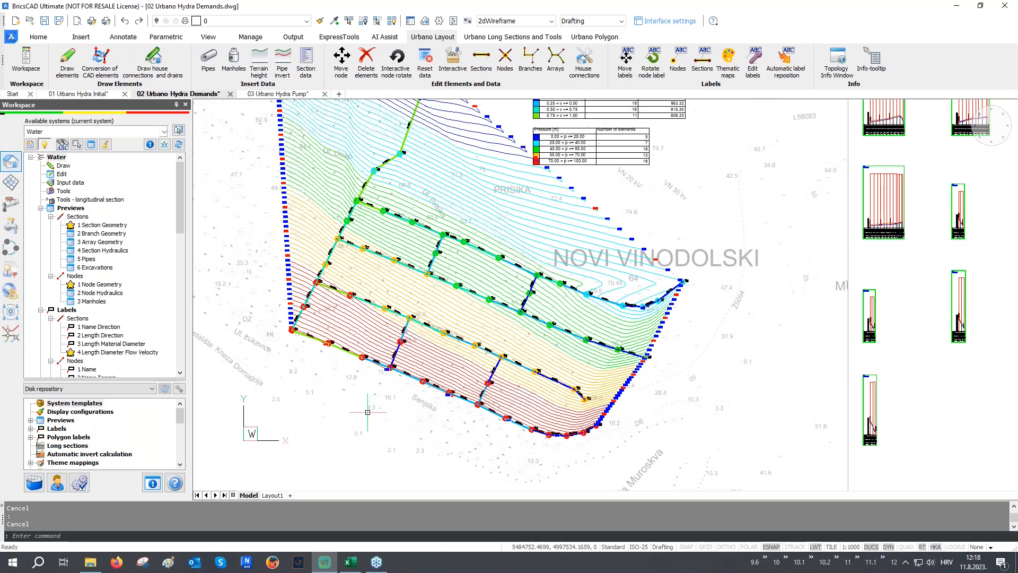
# - Delete all theme mappings and all pressure contours from the drawing
pyautogui.scroll(-7, 118, 275)
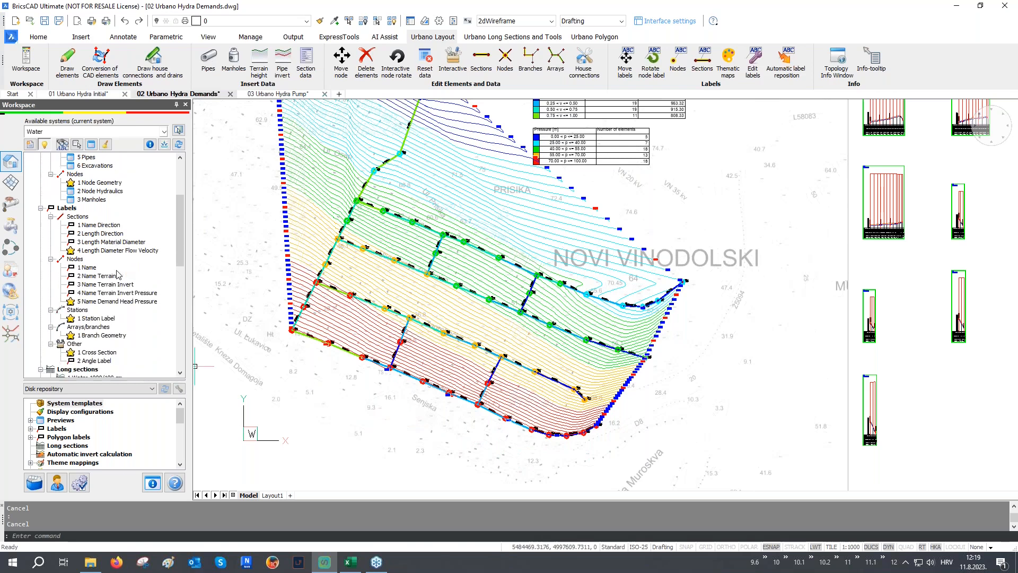
pyautogui.scroll(-1, 118, 275)
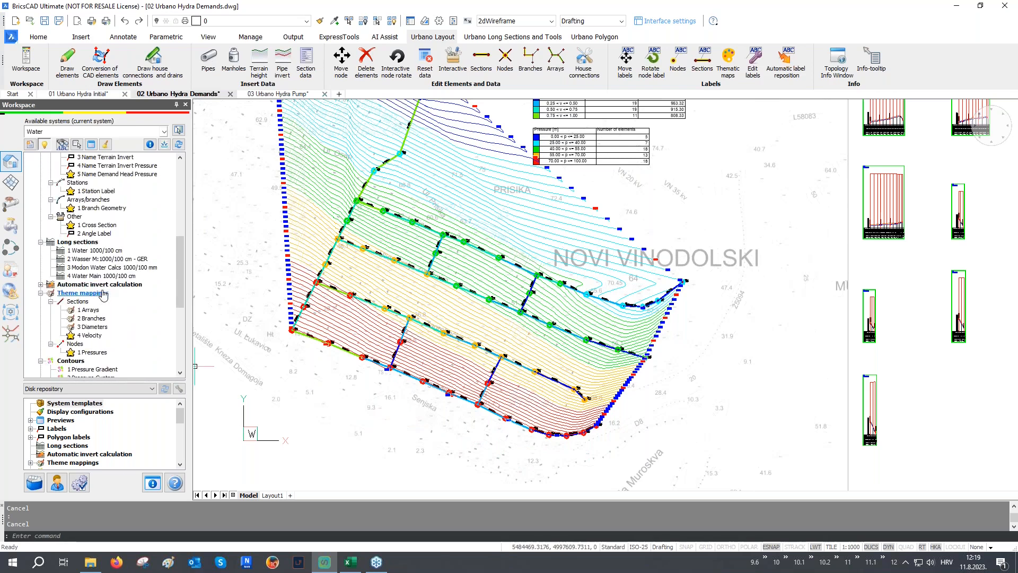
pyautogui.rightClick(106, 293)
pyautogui.click(160, 299)
pyautogui.scroll(-2, 100, 313)
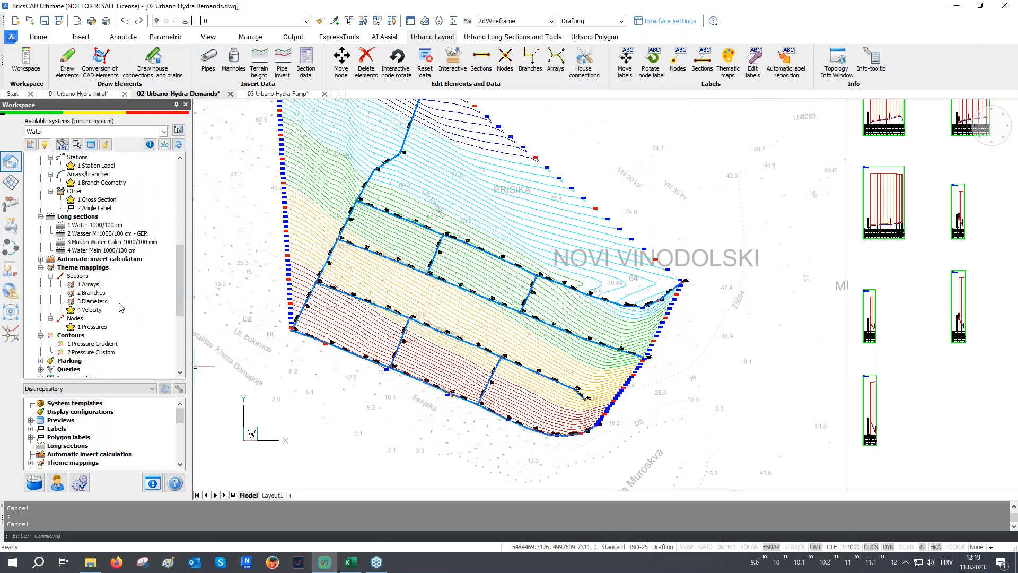
pyautogui.click(79, 312)
pyautogui.rightClick(78, 313)
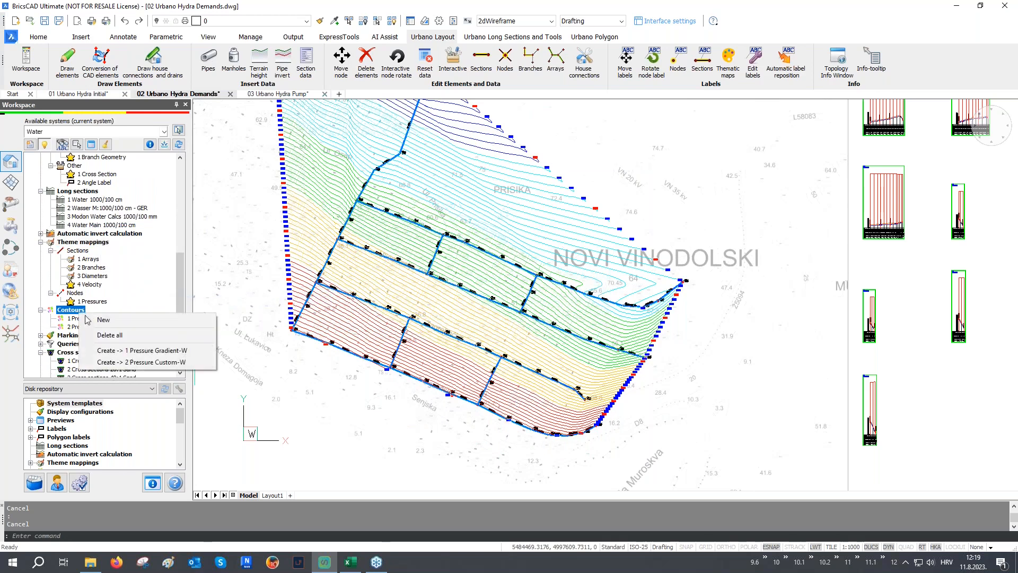
pyautogui.click(109, 335)
# - Open the hydraulic node equipment settings and select only node A1.11 in the plan
pyautogui.moveTo(379, 283); pyautogui.dragTo(566, 310, button='middle')
pyautogui.scroll(8, 496, 273)
pyautogui.scroll(3, 496, 273)
pyautogui.moveTo(502, 291); pyautogui.dragTo(676, 297, button='middle')
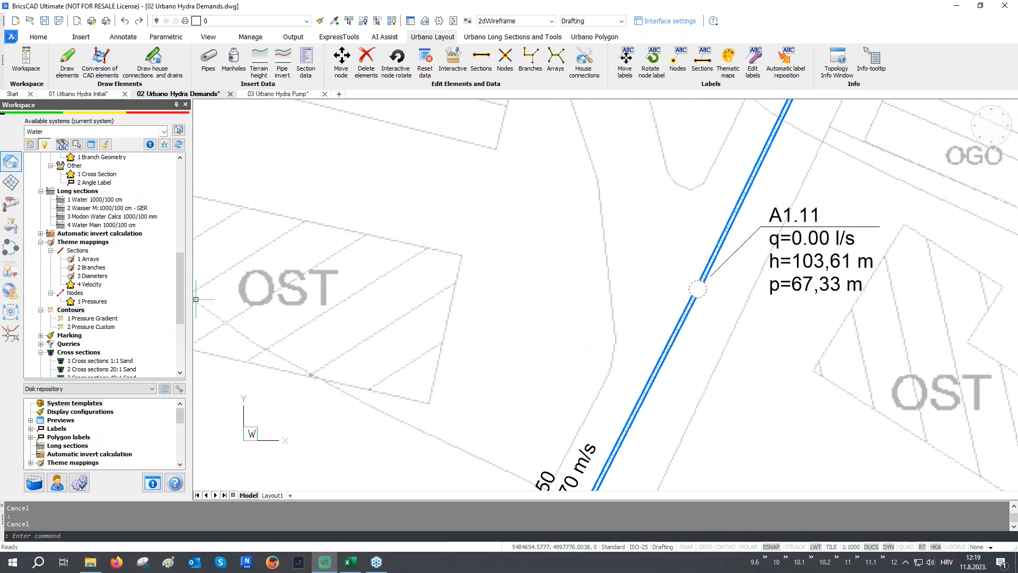
pyautogui.click(11, 226)
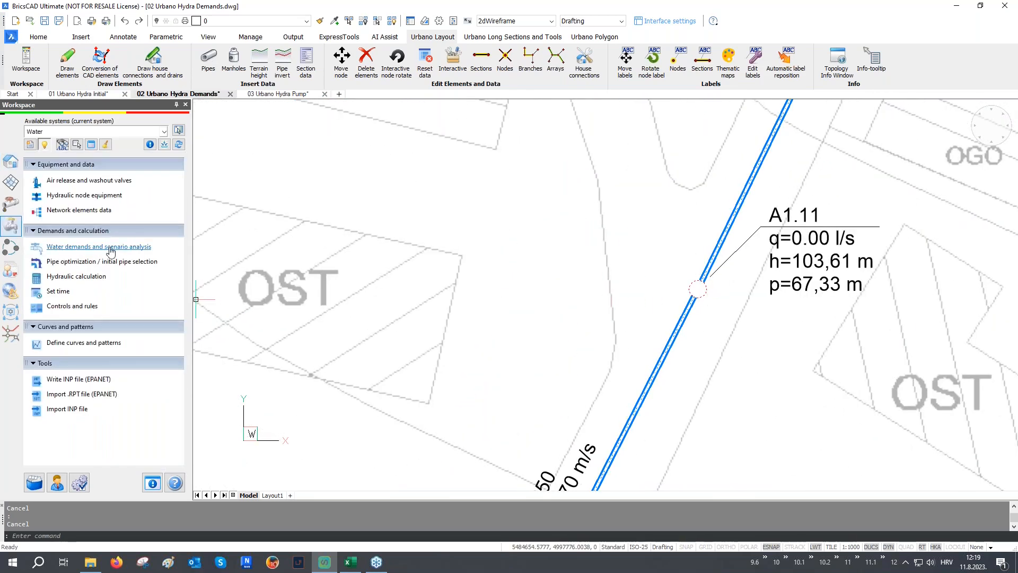
pyautogui.click(95, 198)
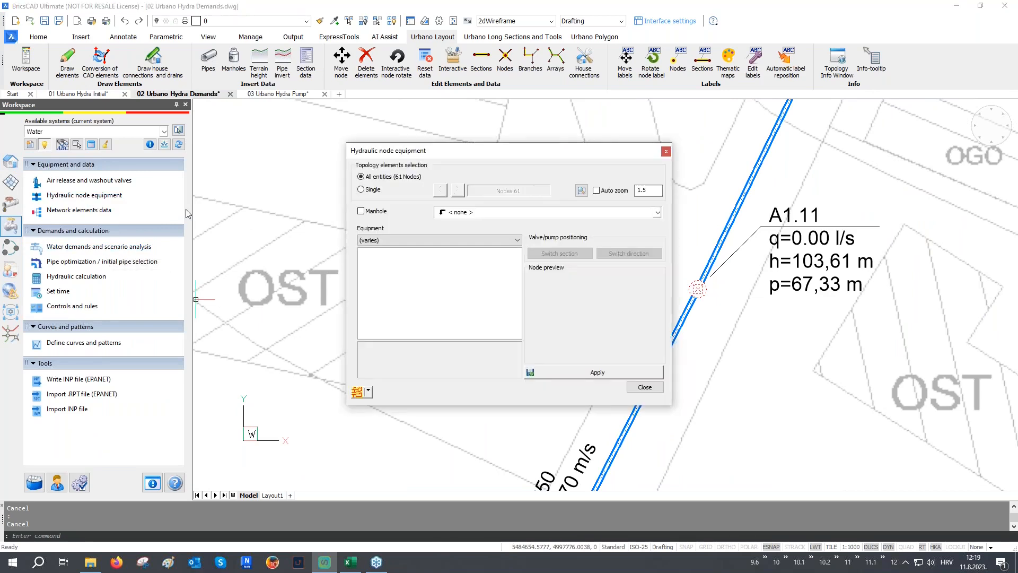
pyautogui.click(368, 391)
pyautogui.click(389, 431)
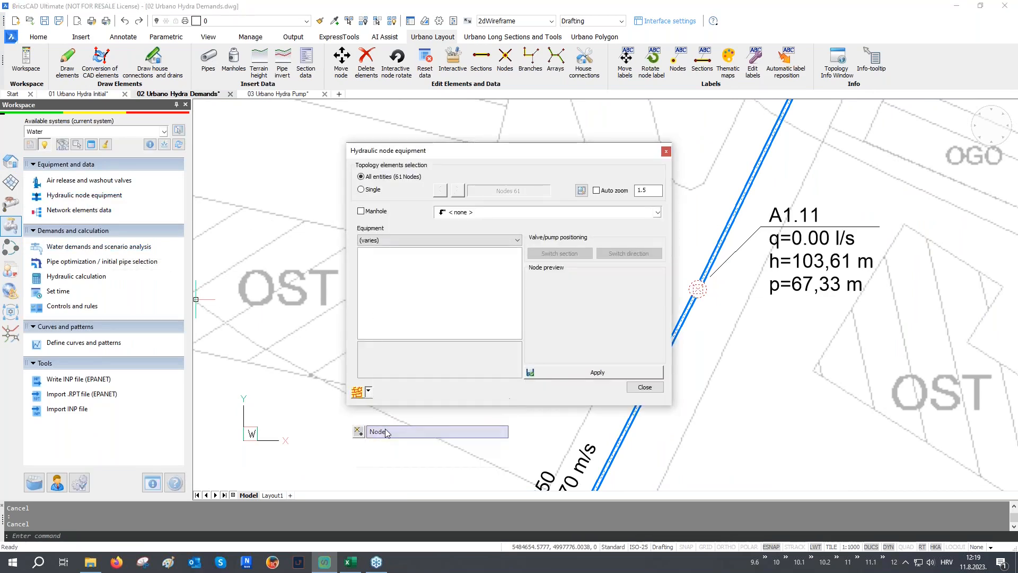
pyautogui.click(696, 290)
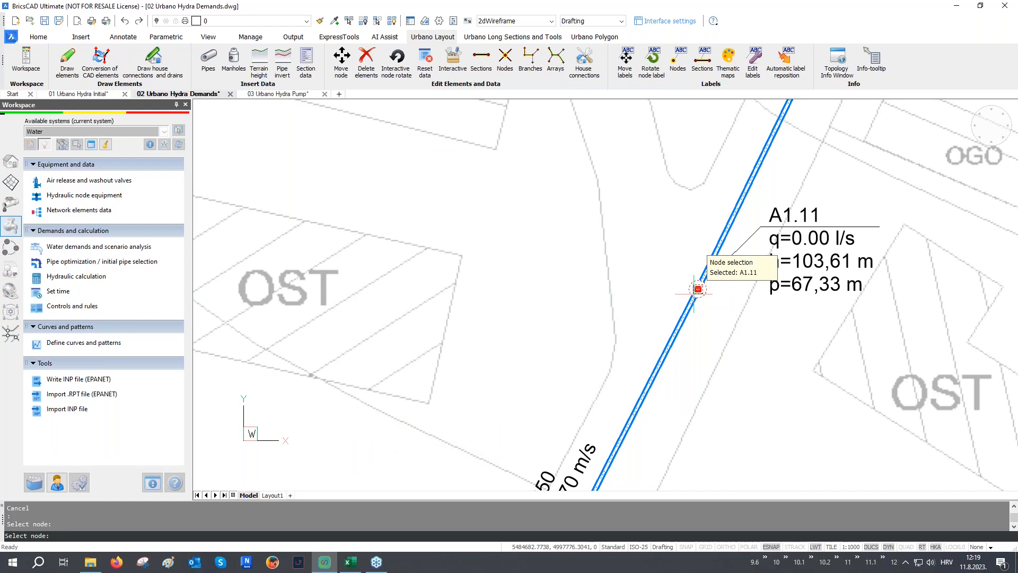
# - Assign a pressure reducing valve (PRV) with a reduced pressure of 35 m to node A1.11, apply it and close the equipment settings
pyautogui.click(392, 241)
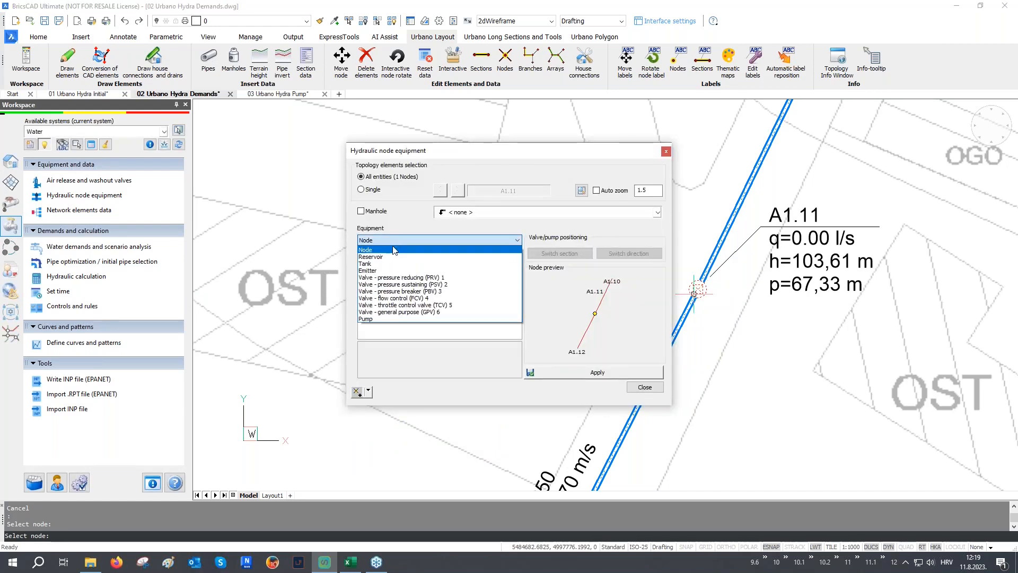
pyautogui.click(390, 278)
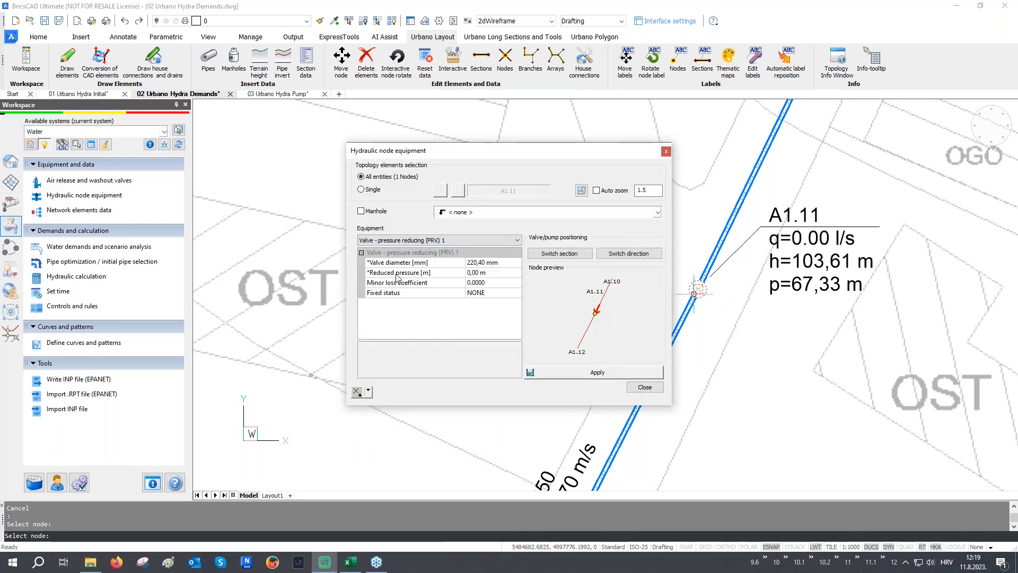
pyautogui.click(399, 272)
pyautogui.click(500, 272)
pyautogui.write('35')
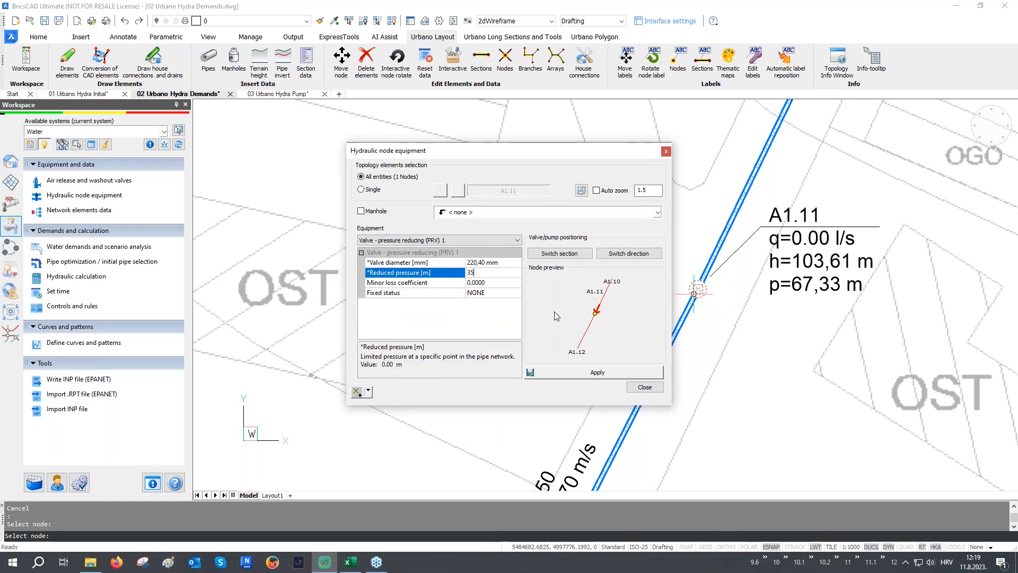
pyautogui.click(570, 373)
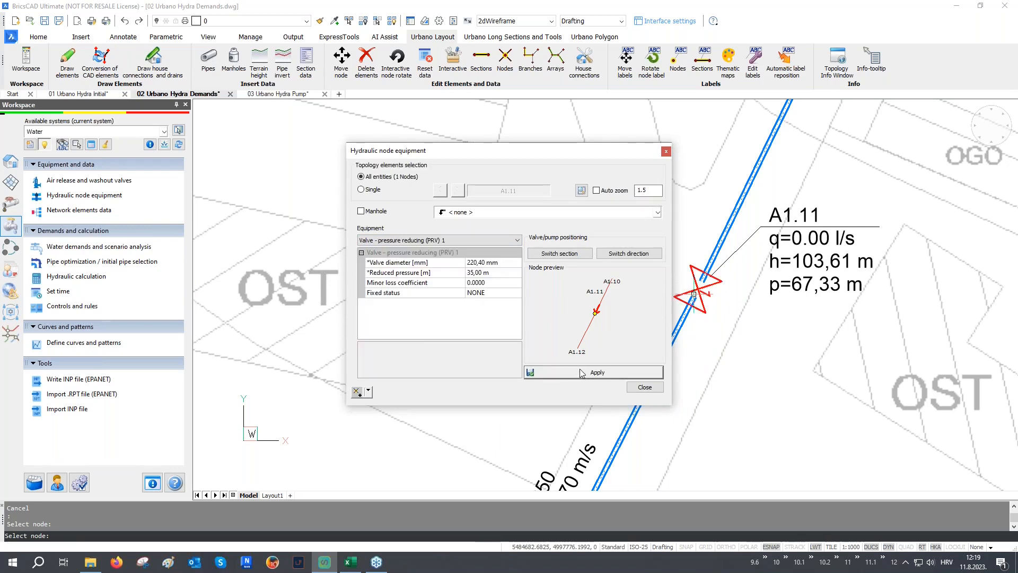
pyautogui.click(643, 387)
# - Run the hydraulic calculation for the network with the new valve, save the results and close the calculation
pyautogui.moveTo(677, 346); pyautogui.dragTo(524, 377, button='middle')
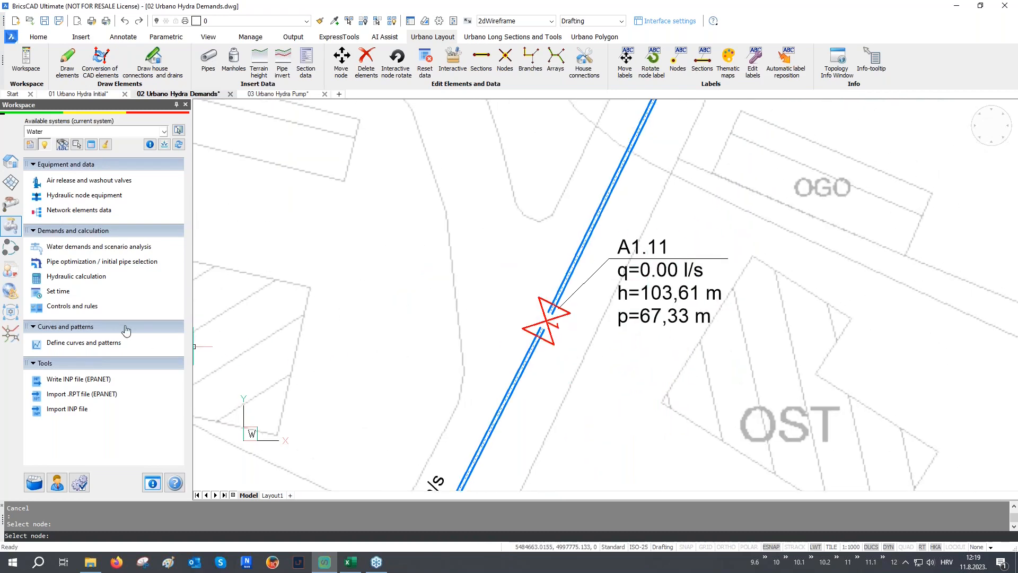
pyautogui.click(82, 277)
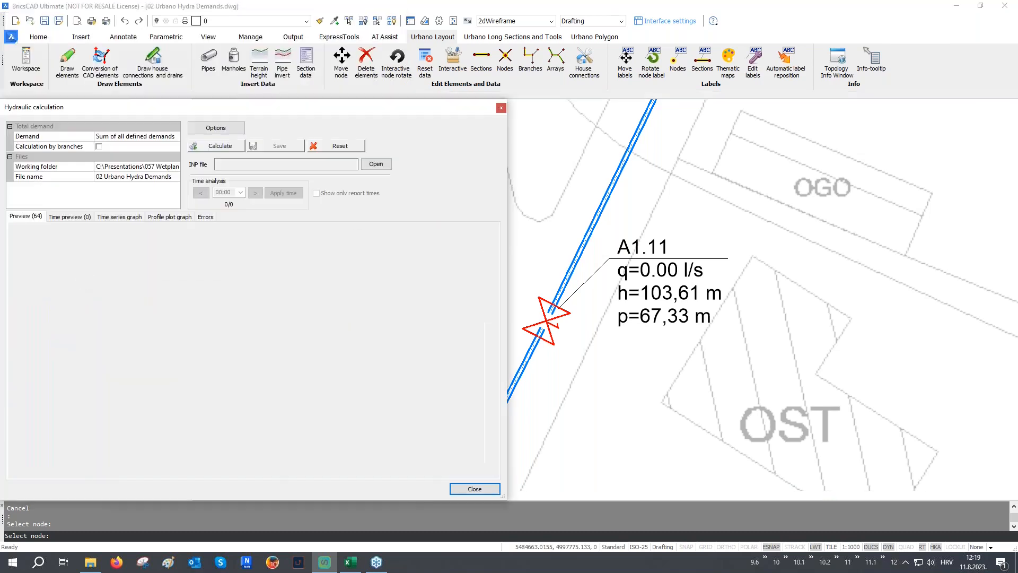
pyautogui.click(222, 146)
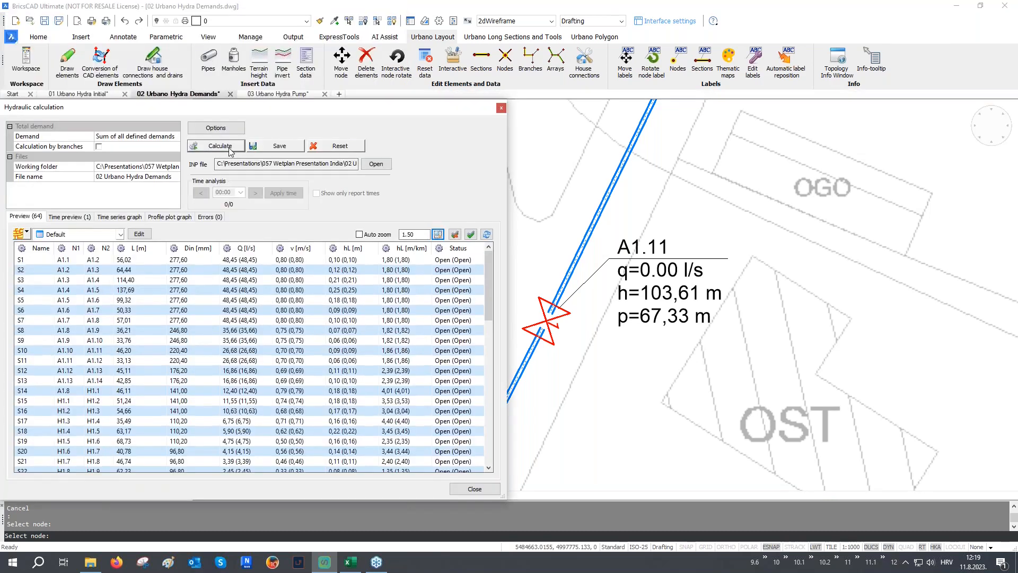
pyautogui.click(288, 149)
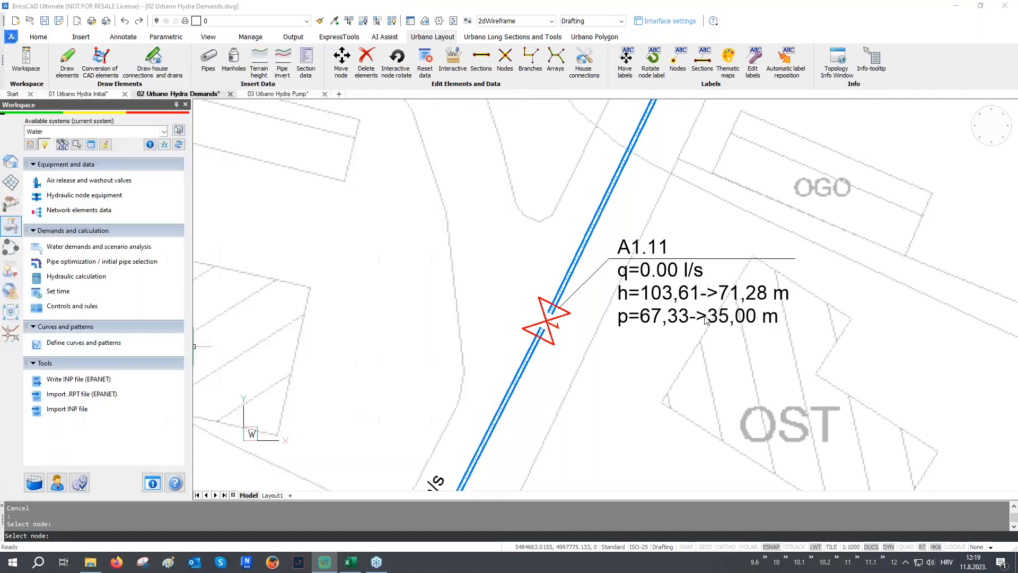
pyautogui.click(474, 489)
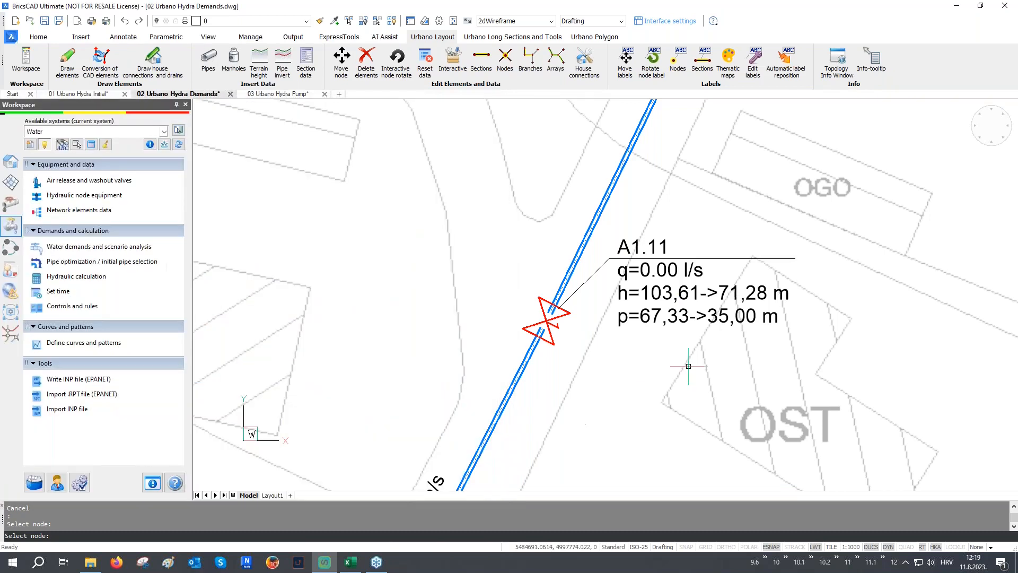
# - Examine the head and pressure label at valve node A1.11, the PRV1 symbol and the pressure line in the longitudinal sections
pyautogui.scroll(2, 720, 324)
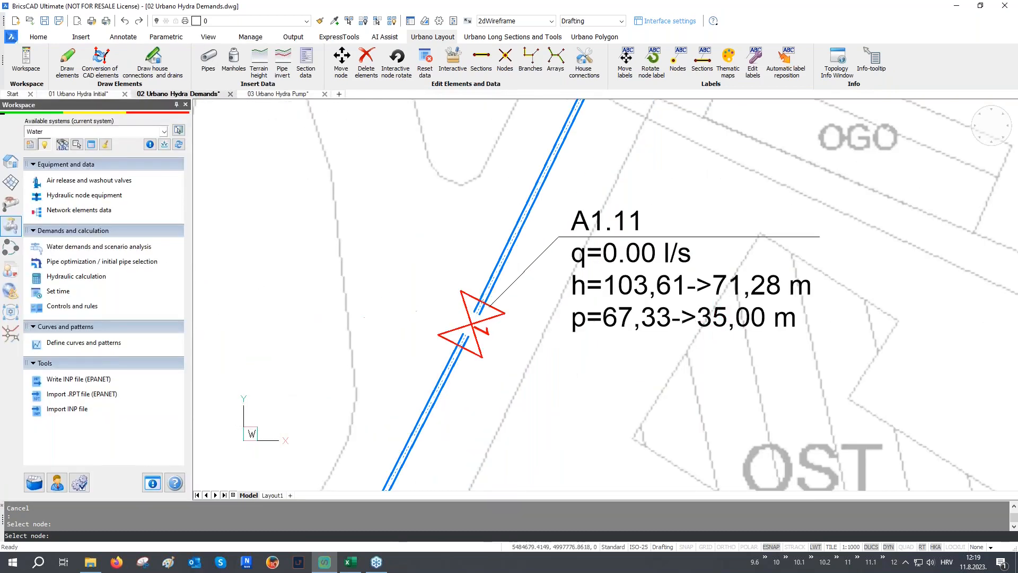
pyautogui.scroll(-5, 368, 337)
pyautogui.scroll(-5, 368, 337)
pyautogui.scroll(4, 684, 131)
pyautogui.scroll(5, 637, 155)
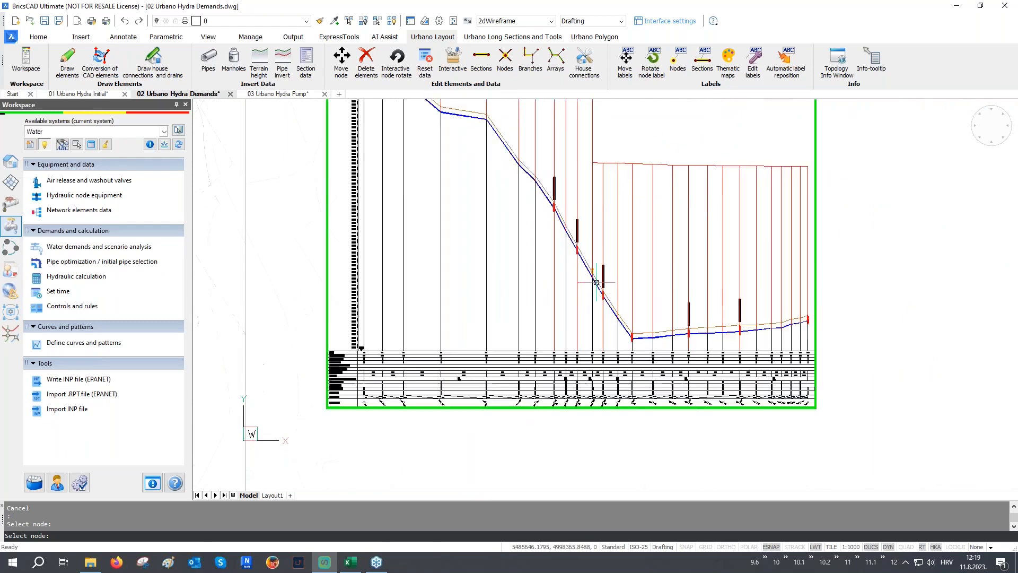
pyautogui.scroll(2, 592, 261)
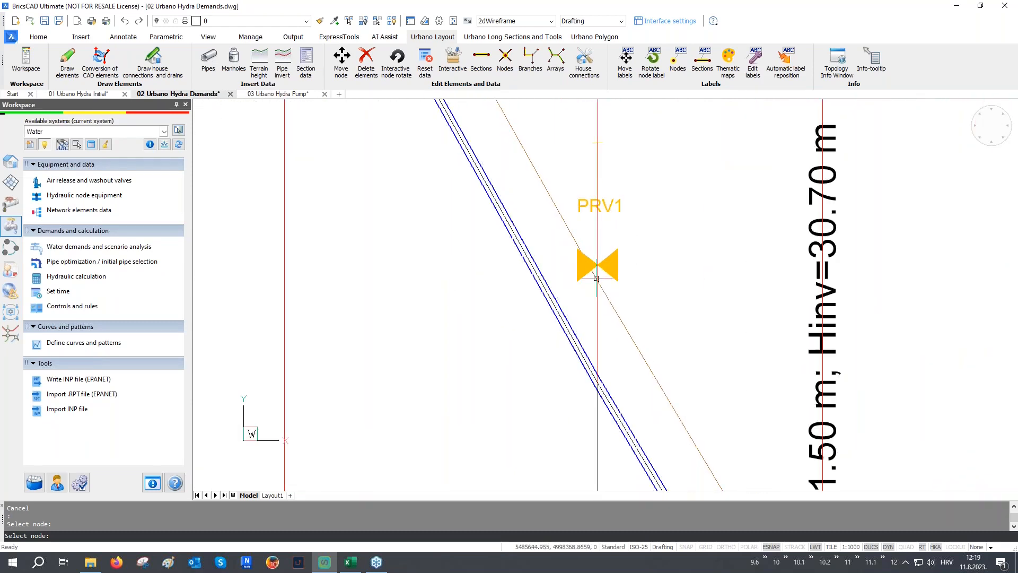
pyautogui.scroll(-5, 595, 243)
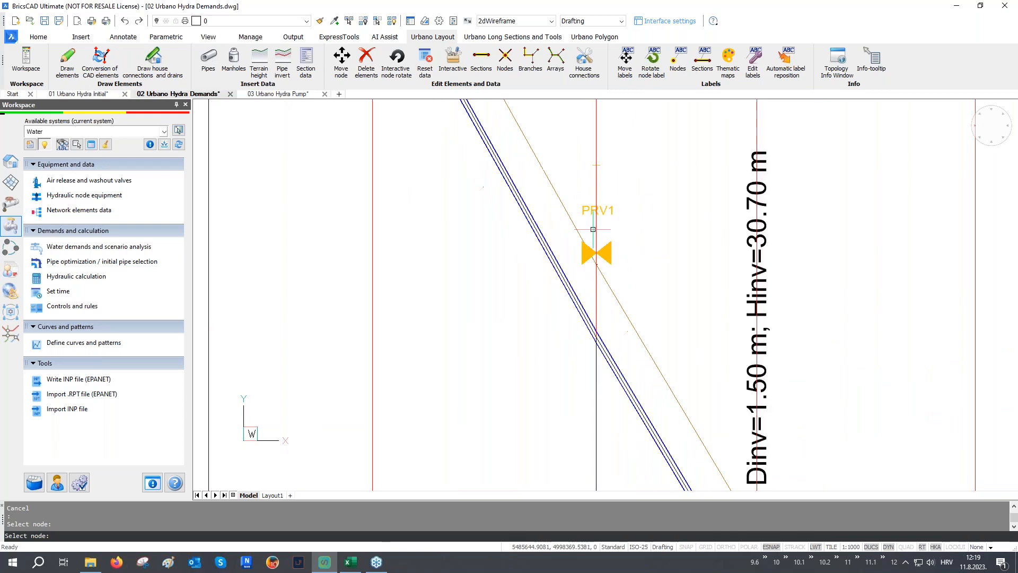
pyautogui.scroll(-6, 595, 244)
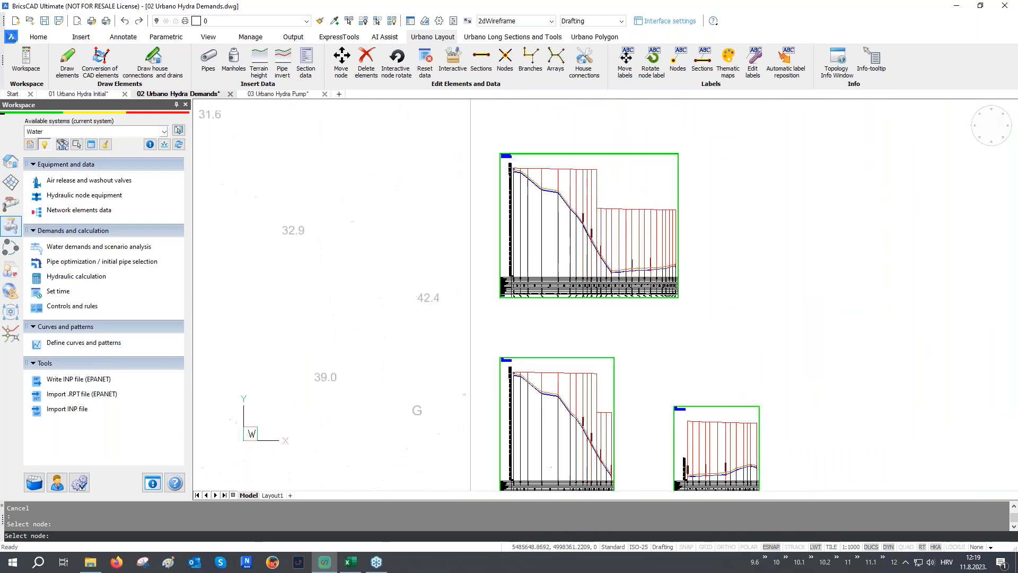
pyautogui.scroll(-1, 602, 251)
pyautogui.moveTo(508, 365); pyautogui.dragTo(530, 277, button='middle')
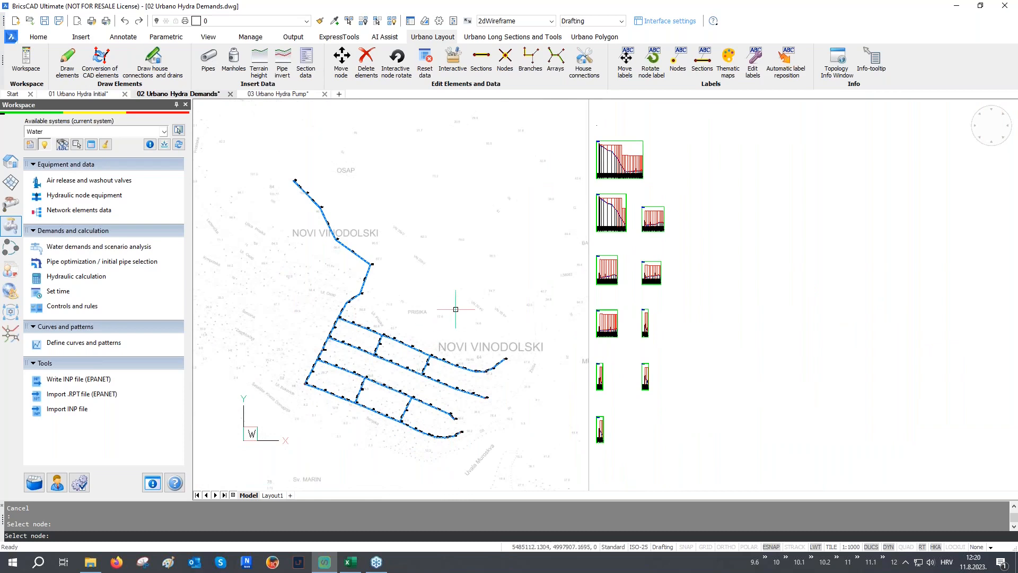
# - Open the Fire firefighting demand in the water demands and scenario analysis and start selecting its nodes in the plan
pyautogui.click(72, 247)
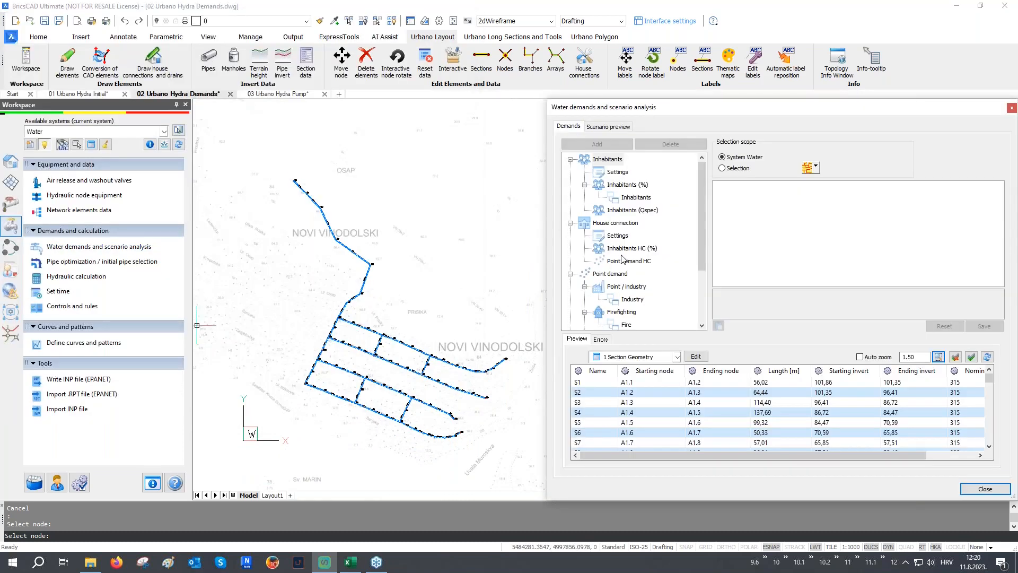
pyautogui.scroll(-1, 624, 259)
pyautogui.click(626, 287)
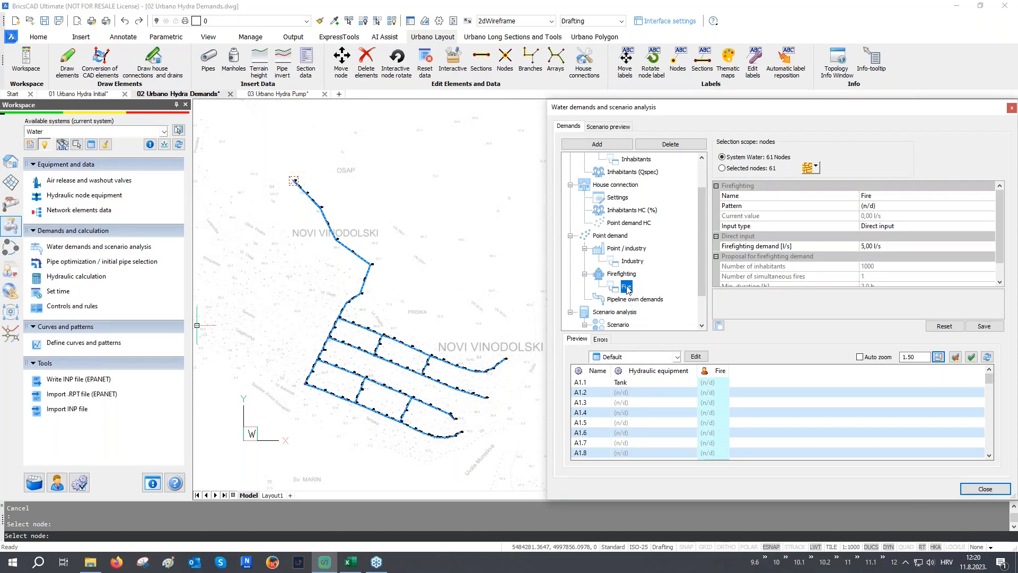
pyautogui.click(817, 168)
pyautogui.click(848, 249)
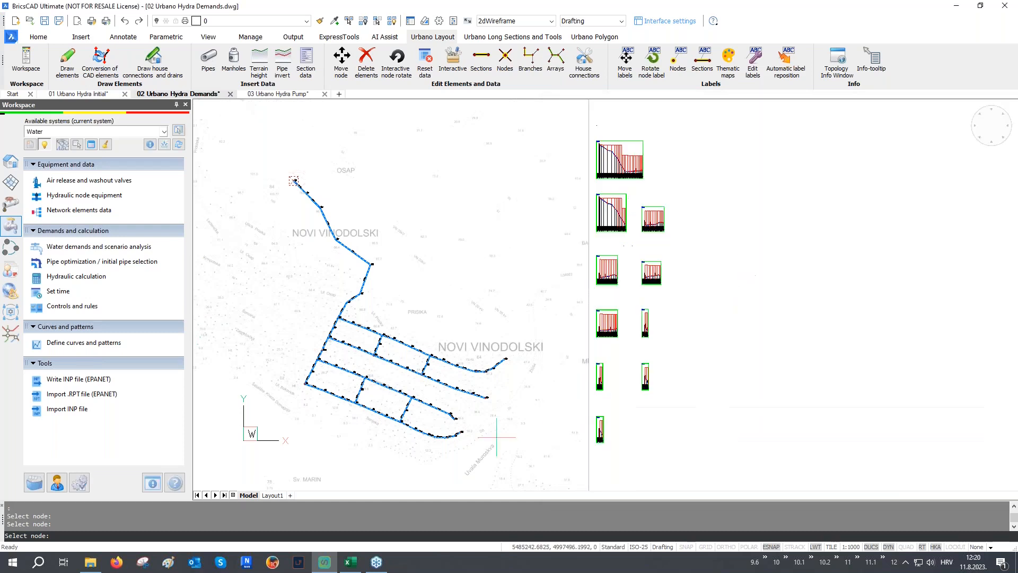
# - Select end node H4.12 of the lowest branch and set its Fire demand to 10 l/s
pyautogui.scroll(3, 470, 440)
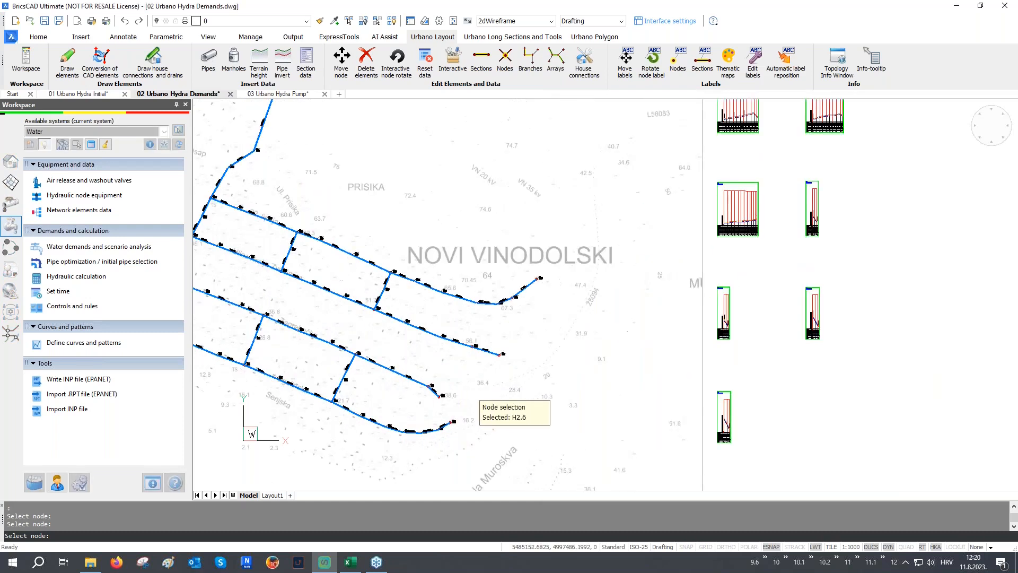
pyautogui.click(450, 423)
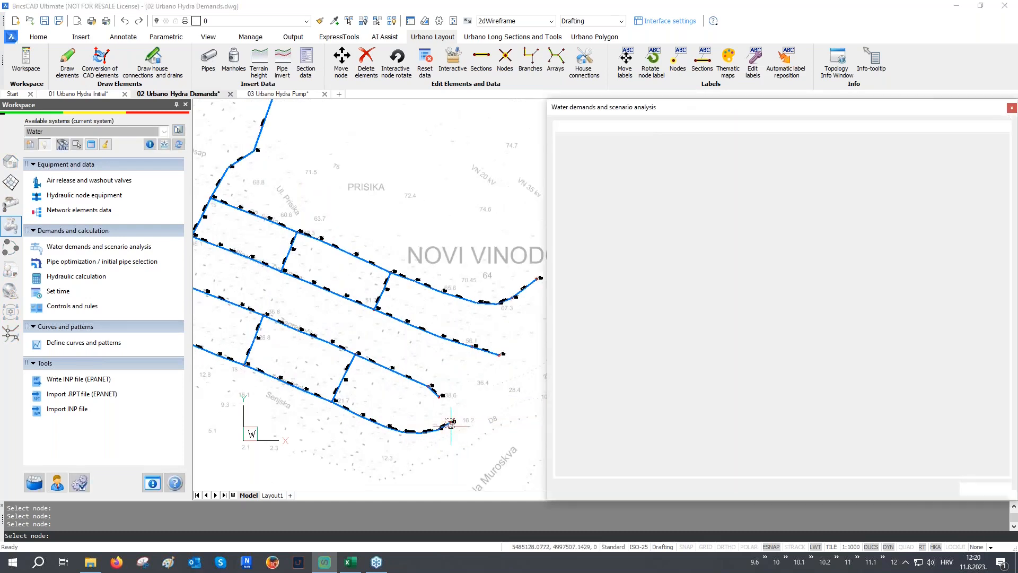
pyautogui.click(713, 382)
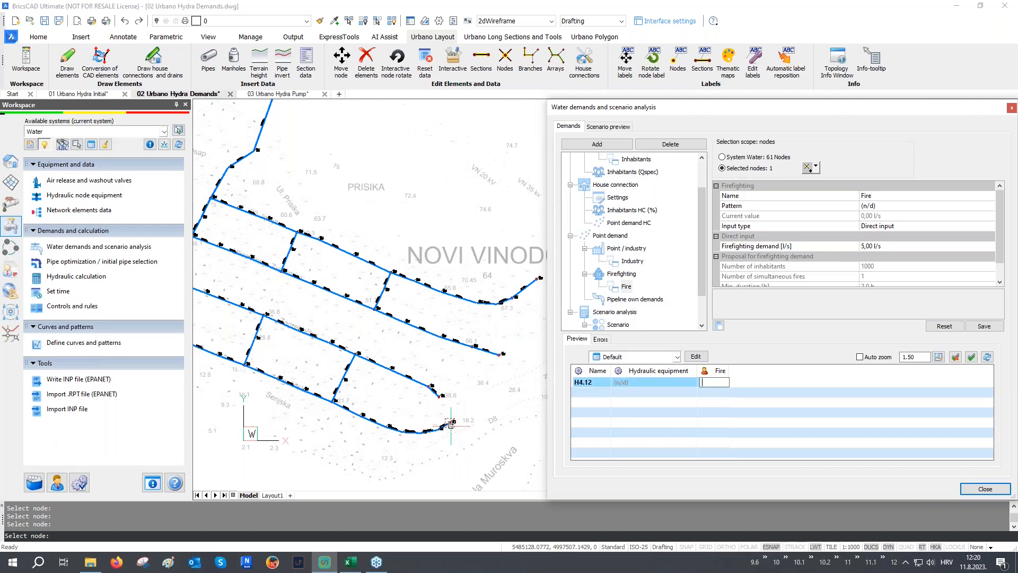
pyautogui.write('10')
pyautogui.press('Return')
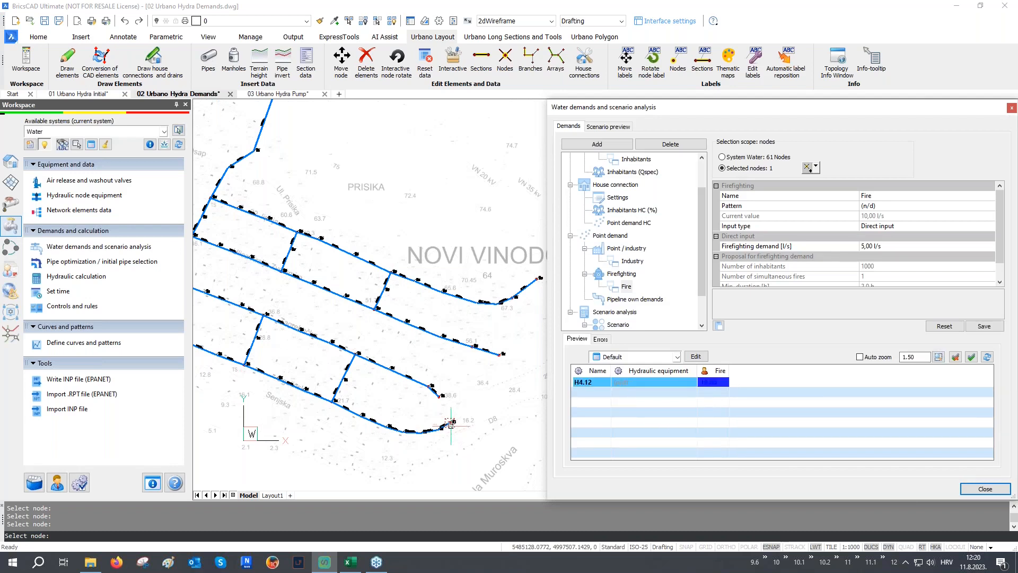
# - Extend the node selection to the active system and review the demand settings of the w/ fire and w/o fire scenarios
pyautogui.scroll(-1, 667, 285)
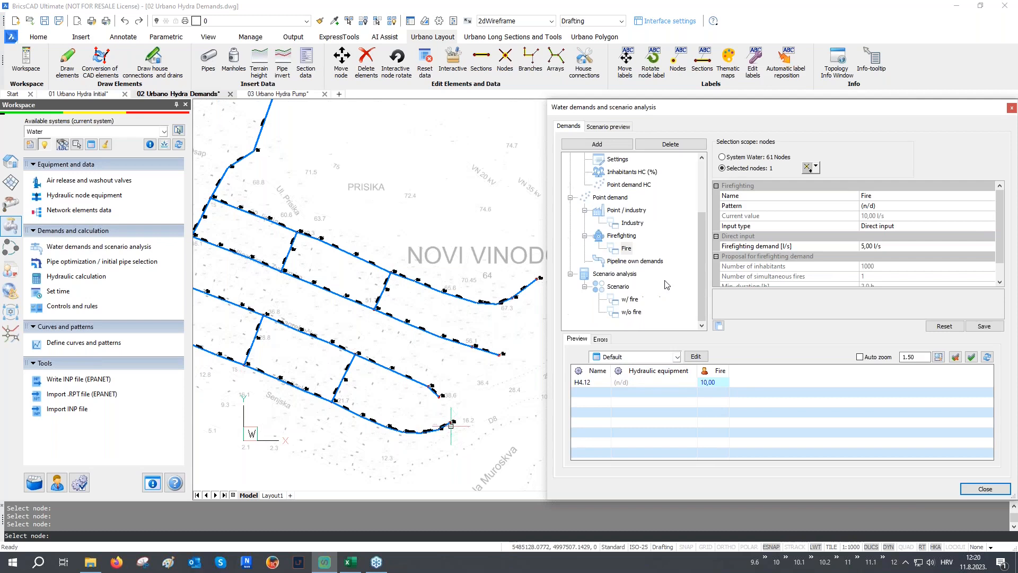
pyautogui.click(628, 299)
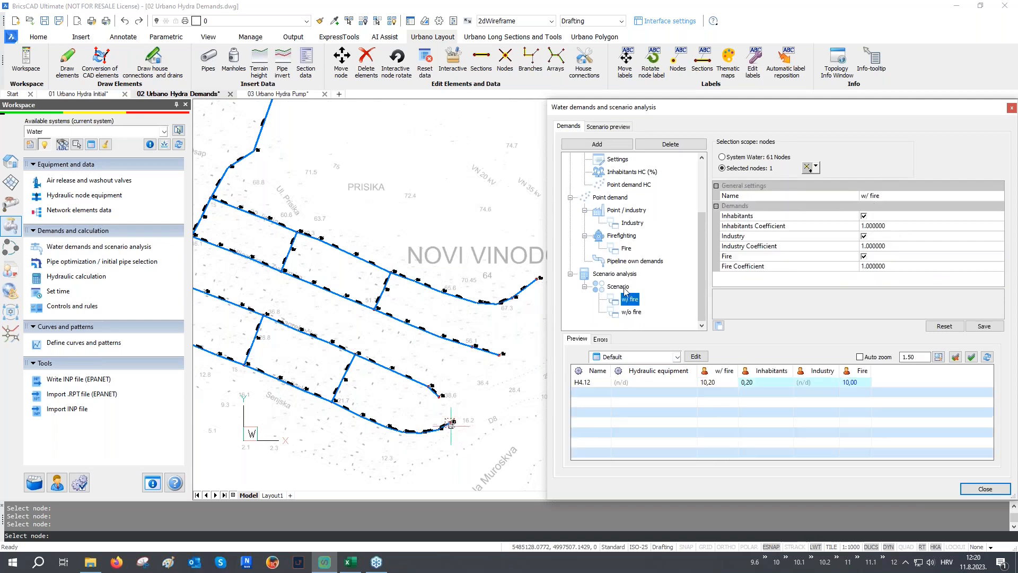
pyautogui.click(816, 166)
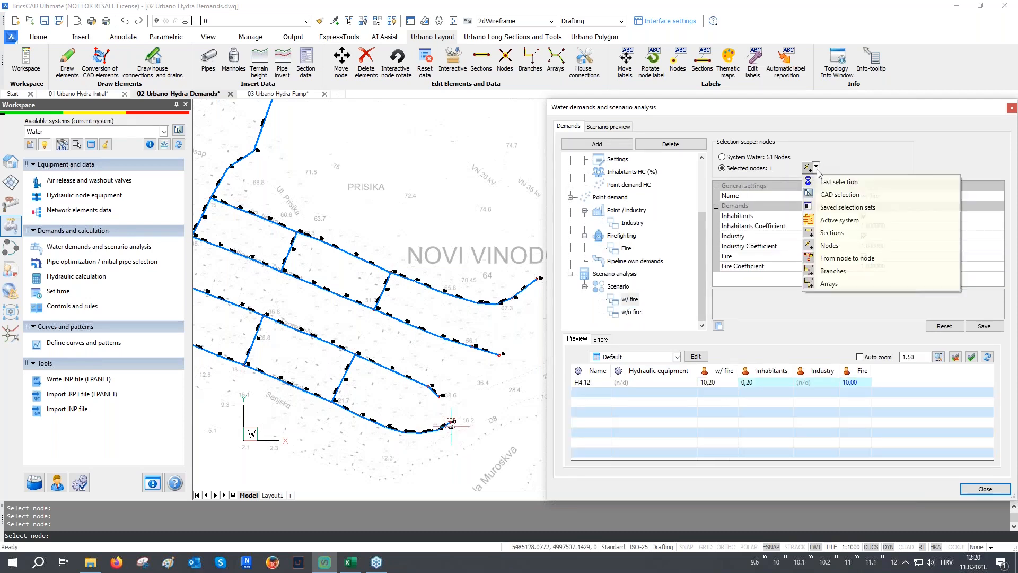
pyautogui.click(823, 223)
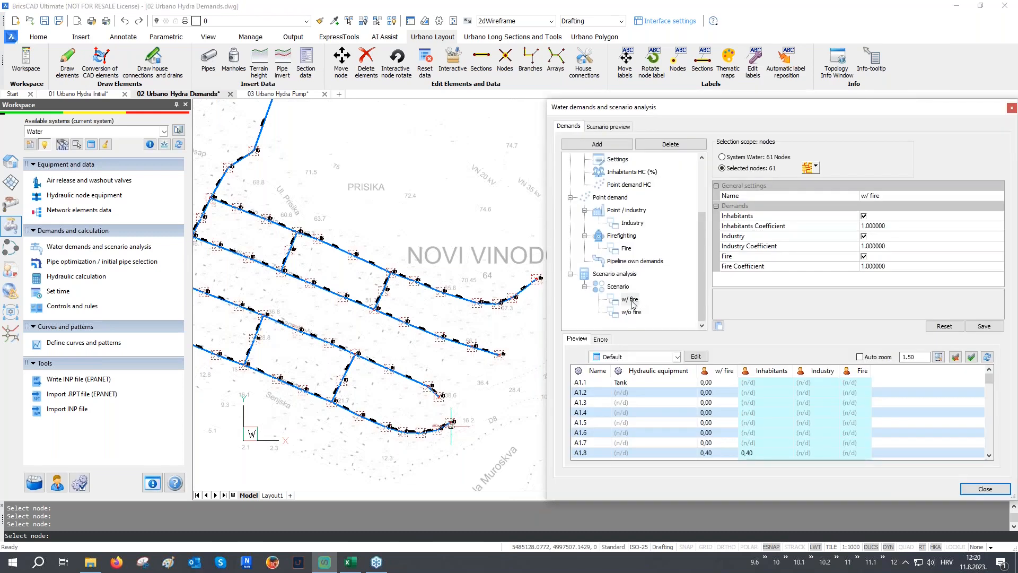
pyautogui.click(631, 300)
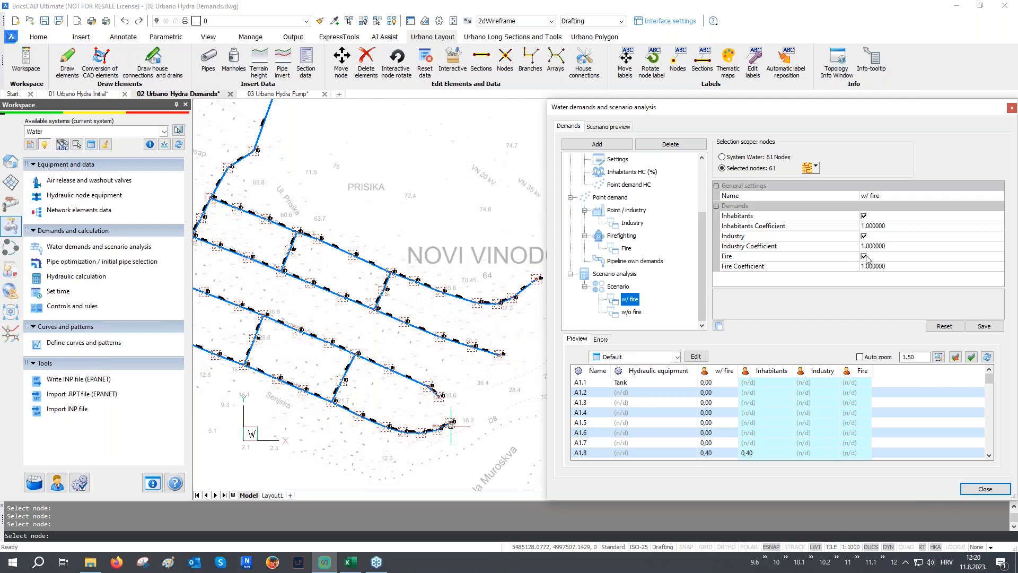
pyautogui.click(635, 313)
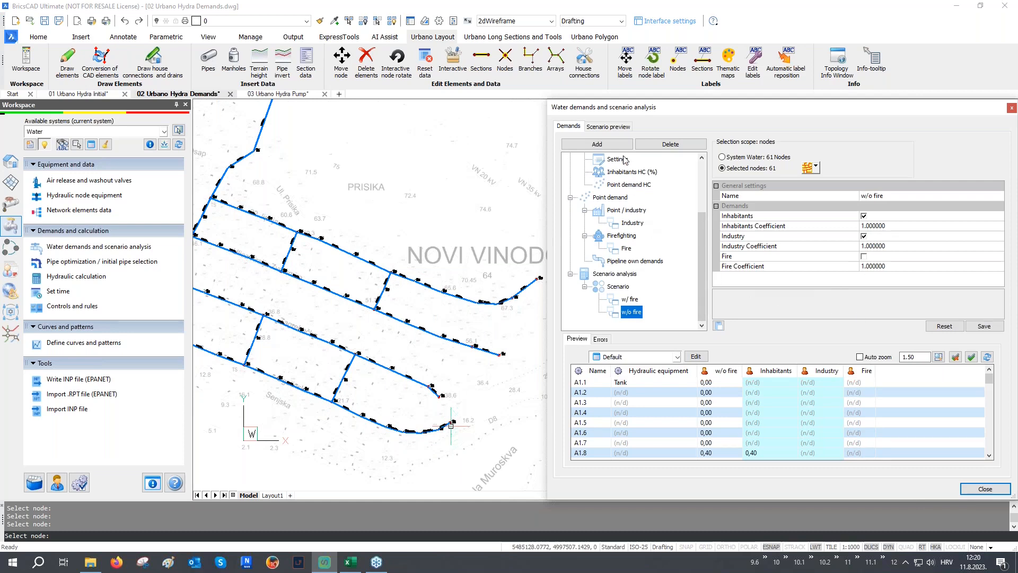
# - Turn on the w/ fire and w/o fire scenarios in the scenario preview and widen the window to show all result columns
pyautogui.click(624, 129)
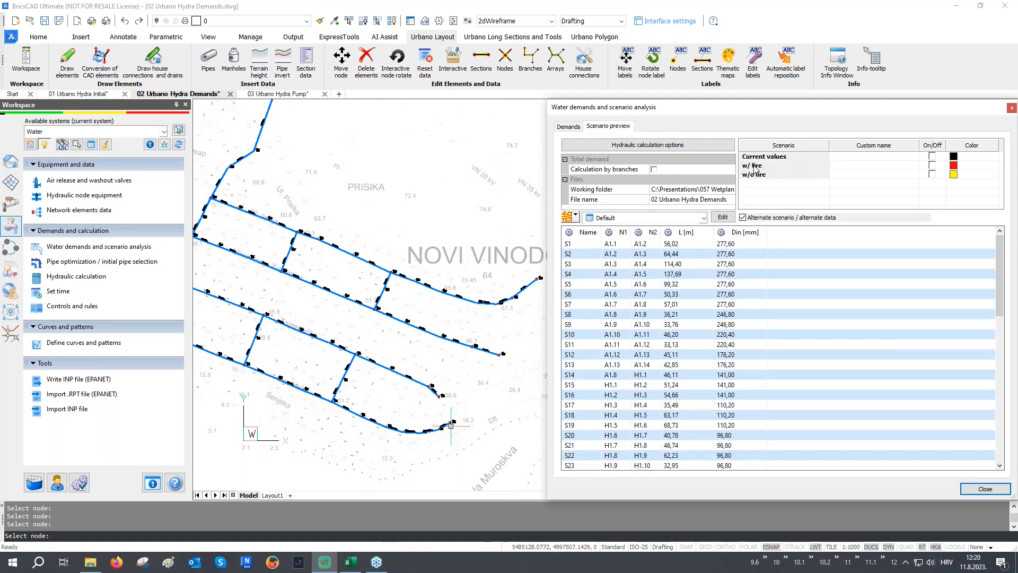
pyautogui.click(932, 165)
pyautogui.click(931, 174)
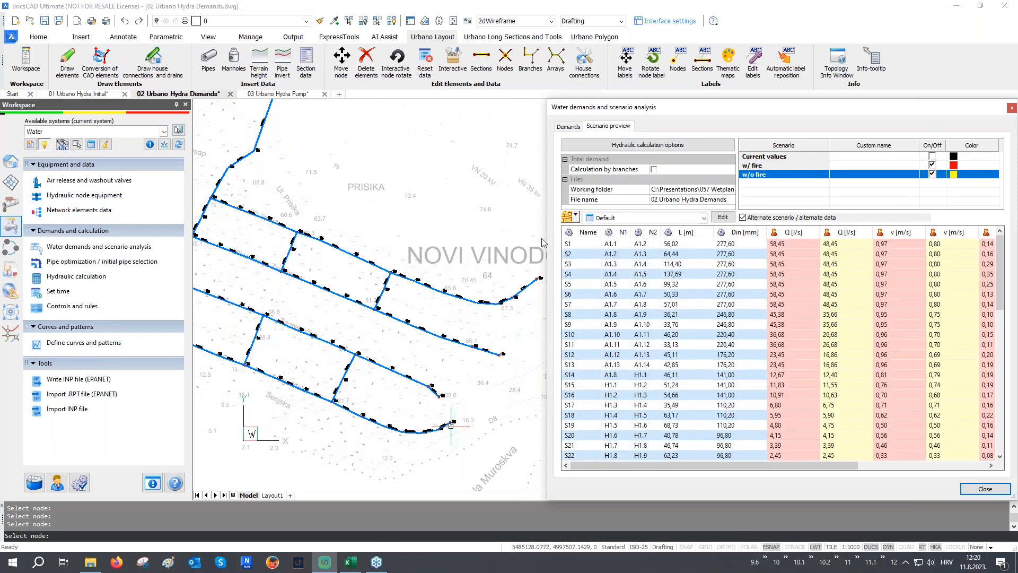
pyautogui.moveTo(546, 233); pyautogui.dragTo(236, 256)
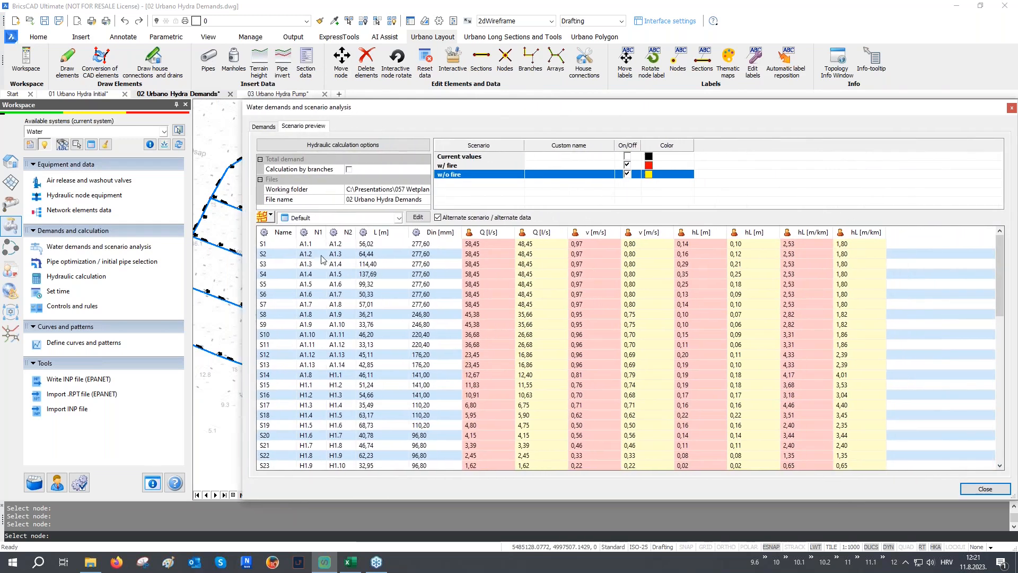
# - Compare both scenarios in the default node and section tables, with the scenario columns grouped and alternated
pyautogui.click(321, 218)
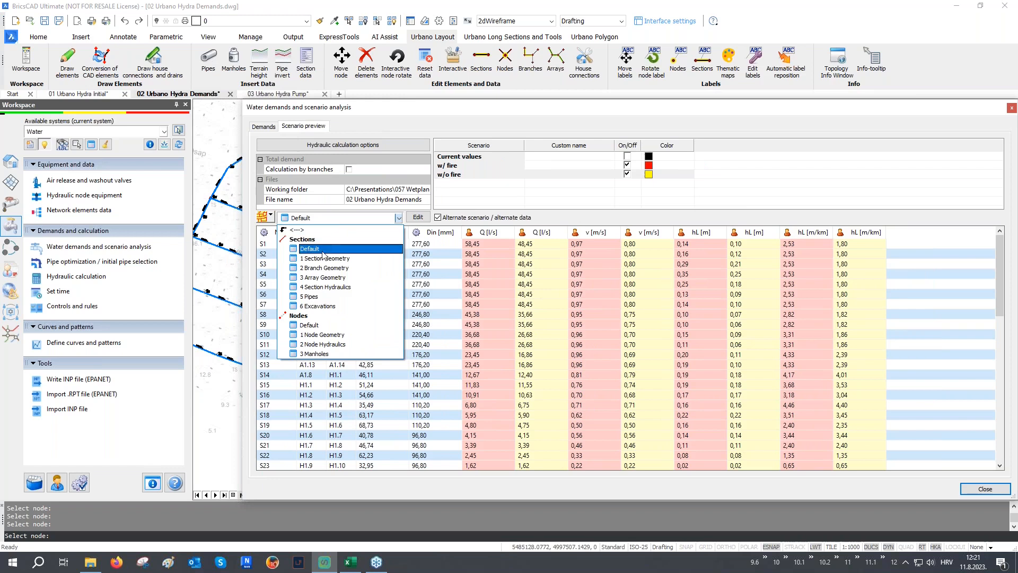
pyautogui.click(309, 326)
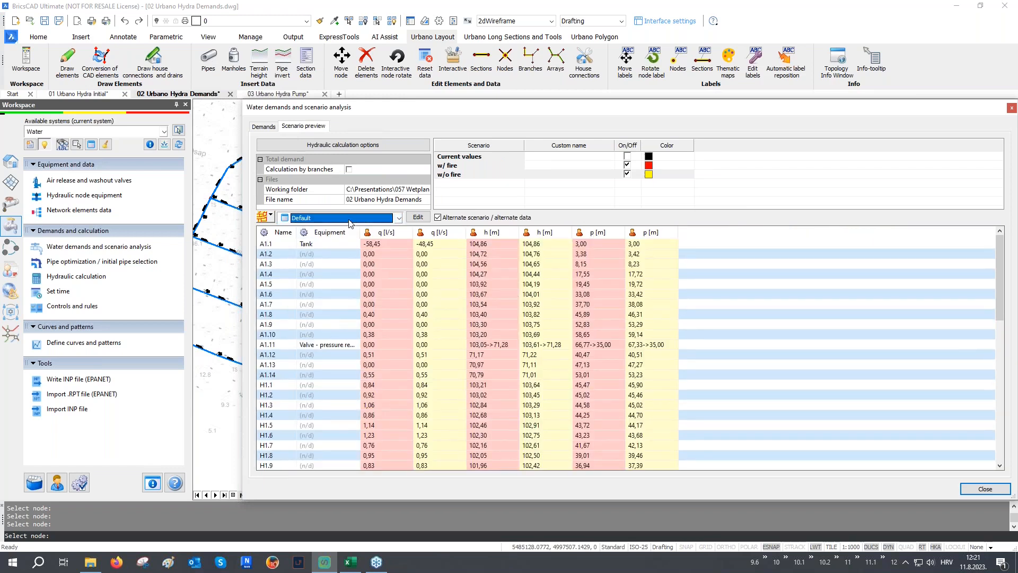
pyautogui.click(331, 218)
pyautogui.click(346, 253)
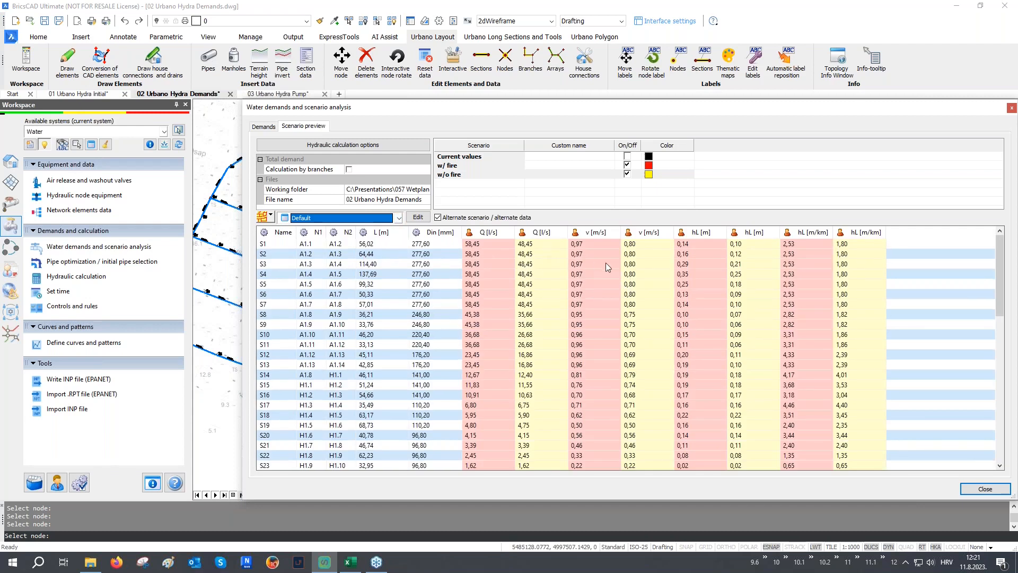
pyautogui.click(489, 233)
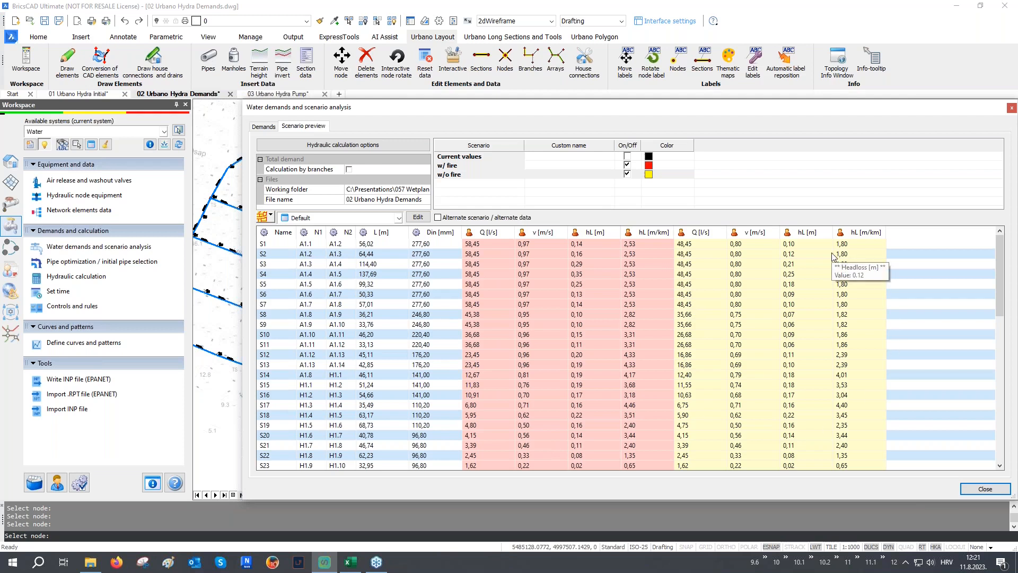
pyautogui.click(474, 219)
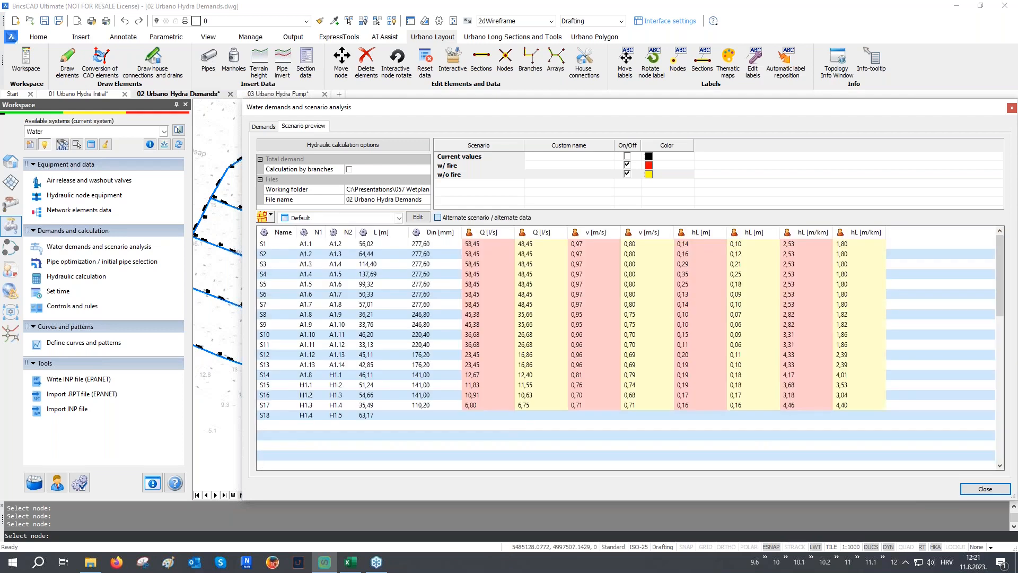
# - Copy all rows of the section comparison table and paste them at cell A1 of the blank Excel workbook
pyautogui.click(285, 246)
pyautogui.rightClick(289, 245)
pyautogui.click(319, 264)
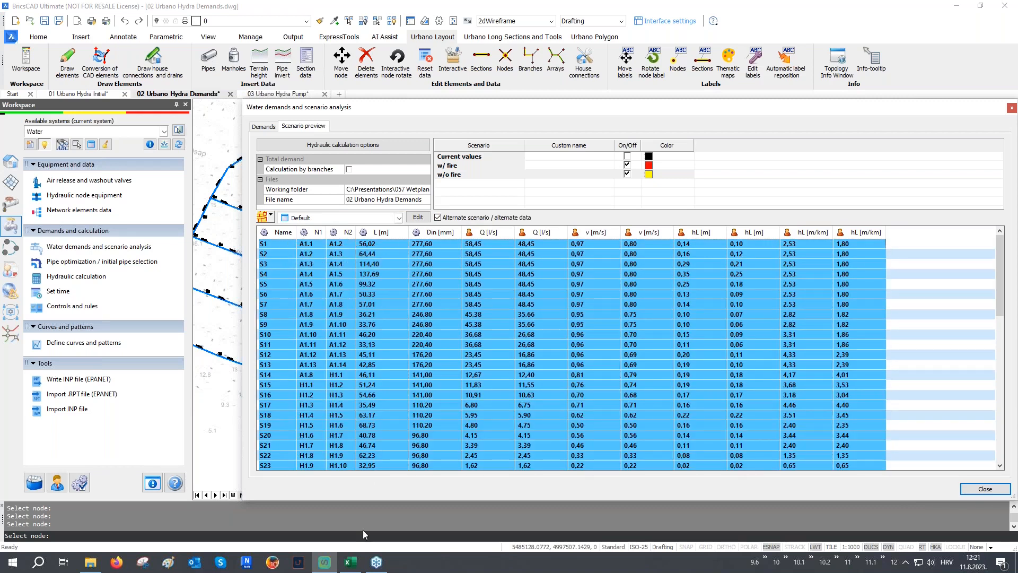
pyautogui.click(350, 562)
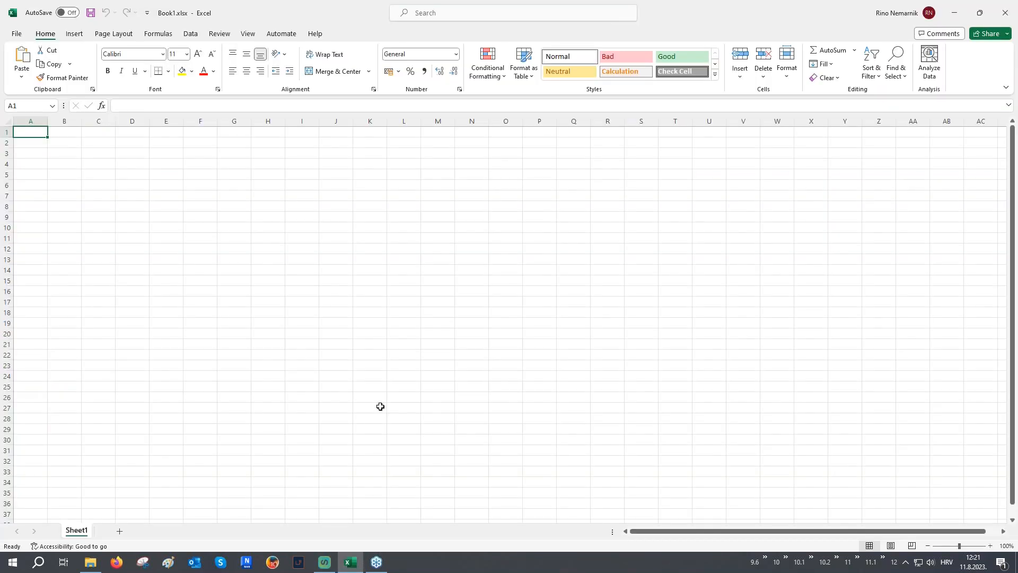
pyautogui.hotkey('ctrl', 'v')
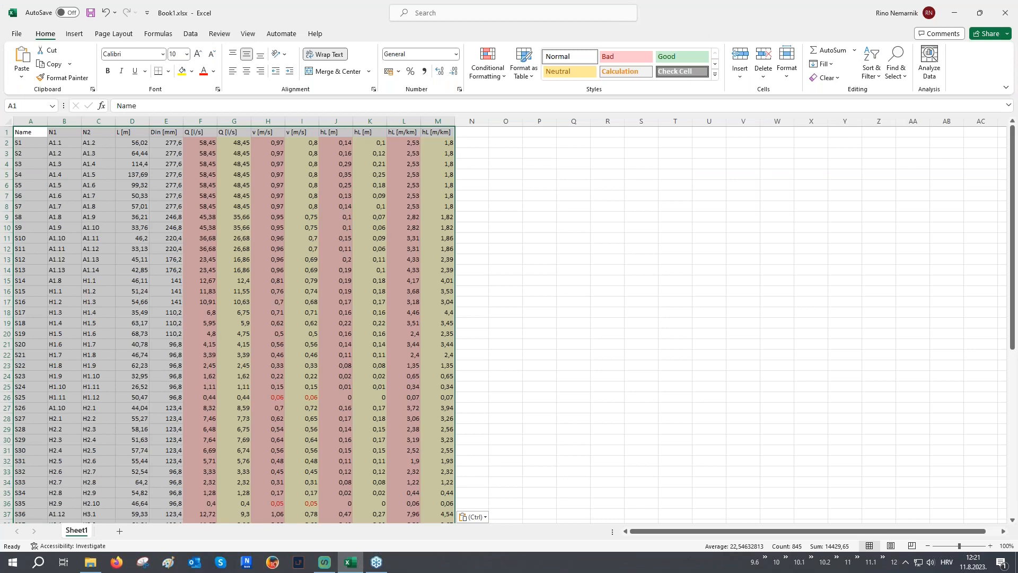
# - Save the Book1.xlsx workbook and look through the pasted section results
pyautogui.click(369, 408)
pyautogui.hotkey('ctrl', 's')
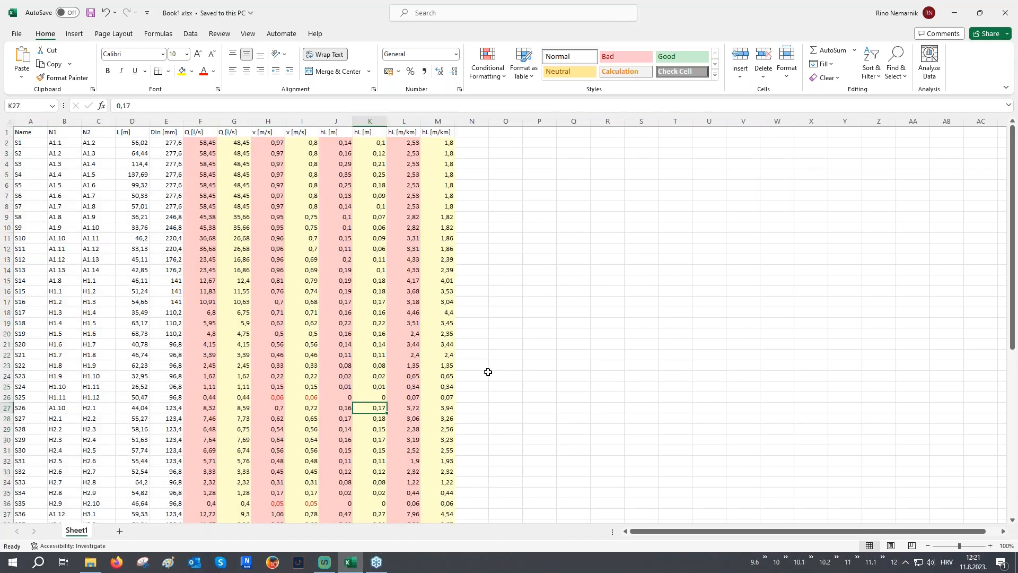
pyautogui.scroll(-6, 488, 371)
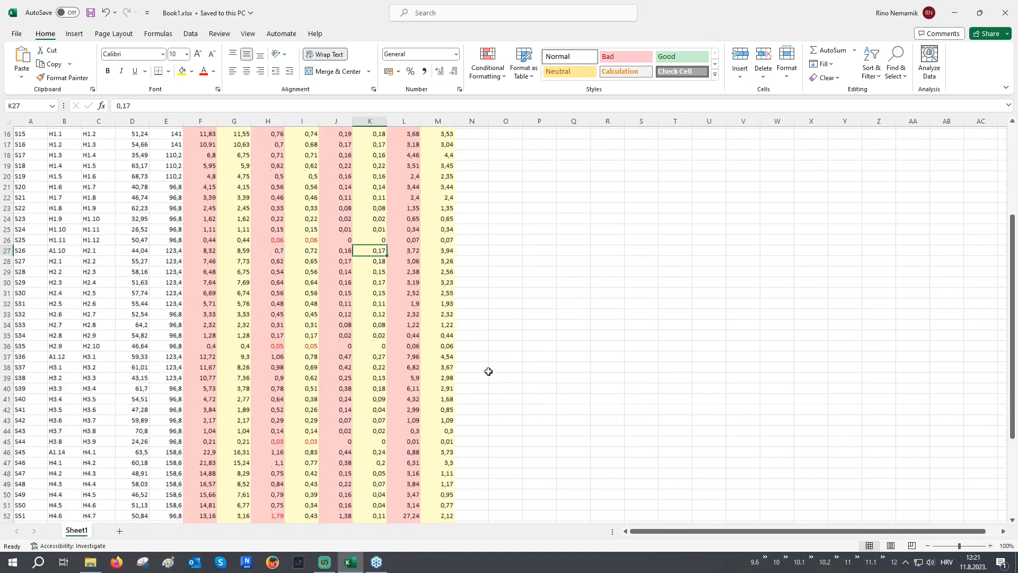
pyautogui.scroll(-5, 489, 371)
pyautogui.scroll(12, 489, 371)
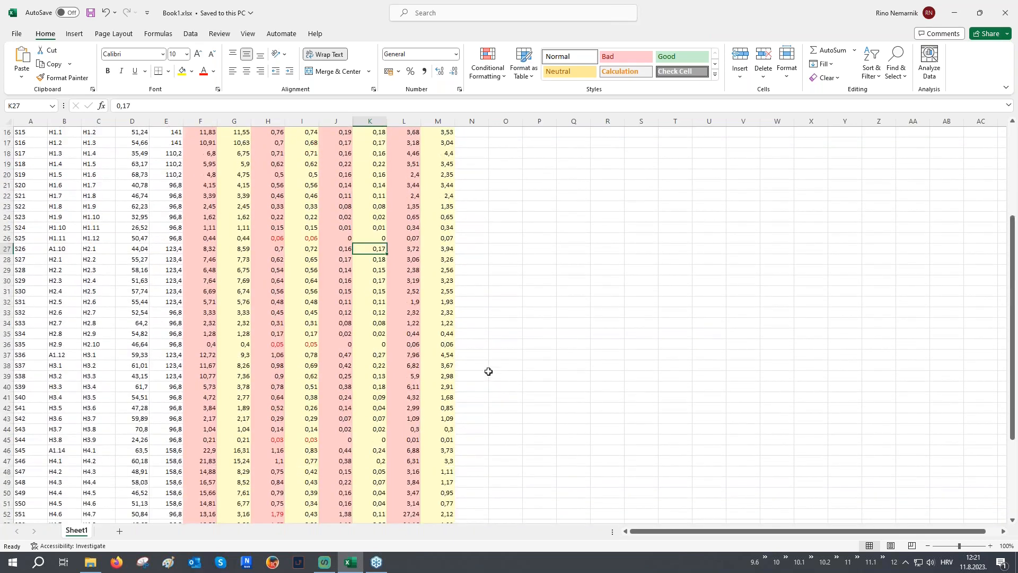
# - Close the Excel workbook and, back in BricsCAD, close the Water demands and scenario analysis window
pyautogui.click(1005, 12)
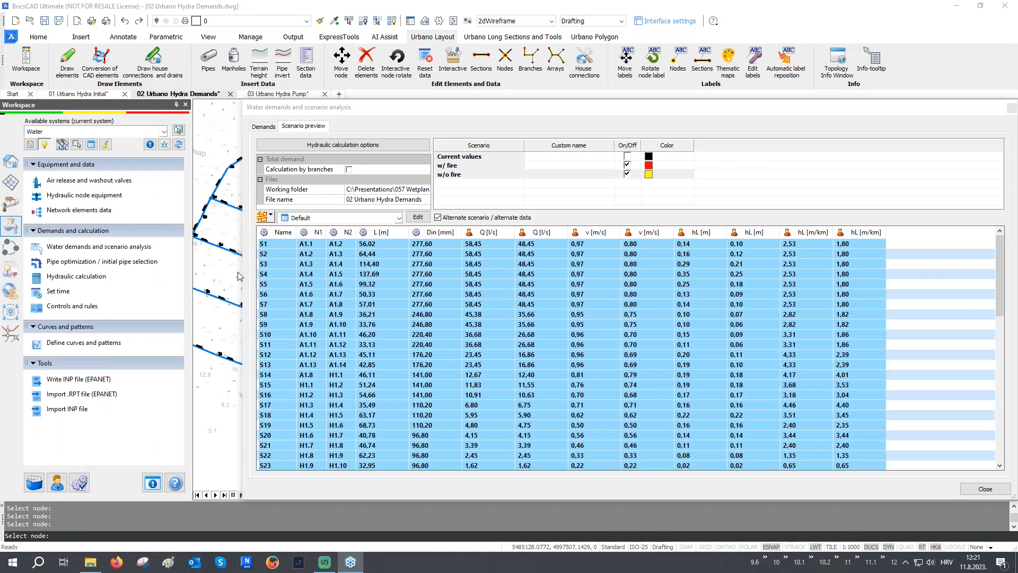
pyautogui.moveTo(241, 271); pyautogui.dragTo(494, 271)
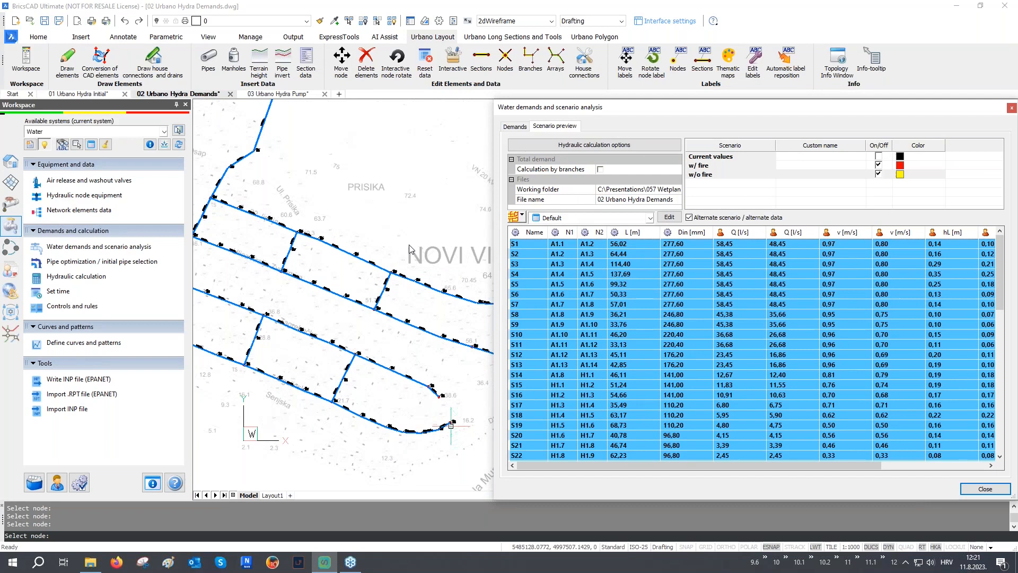
pyautogui.click(978, 487)
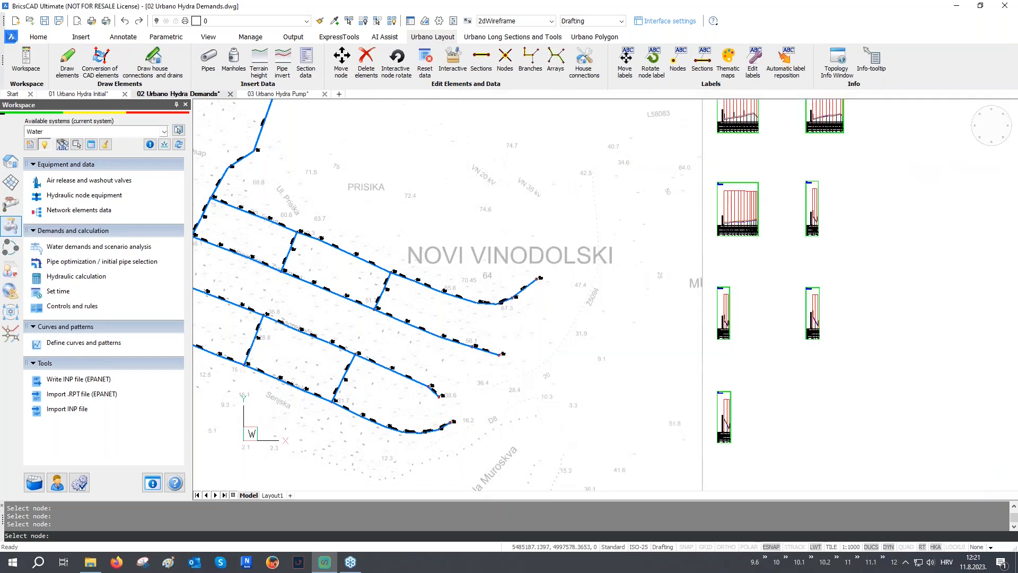
# - Run the hydraulic calculation with the w/ fire demand scenario and save its results to the network
pyautogui.scroll(-2, 485, 382)
pyautogui.moveTo(458, 322); pyautogui.dragTo(469, 354, button='middle')
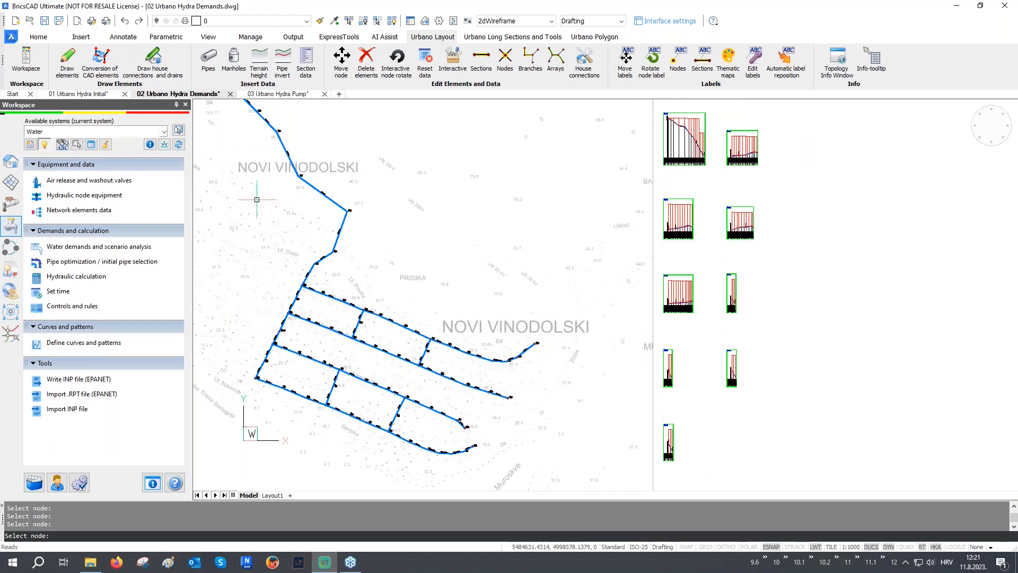
pyautogui.click(89, 279)
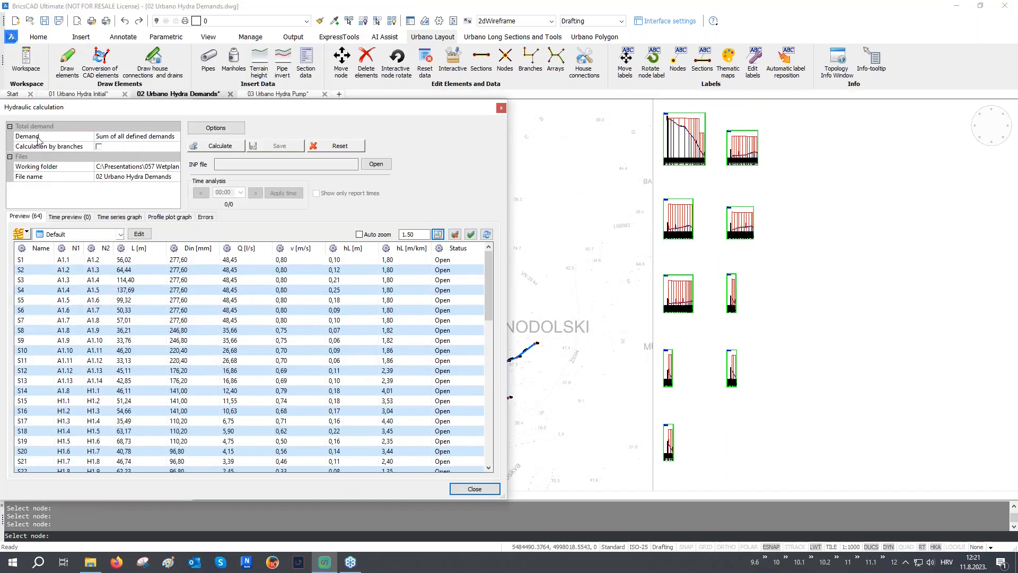
pyautogui.click(37, 138)
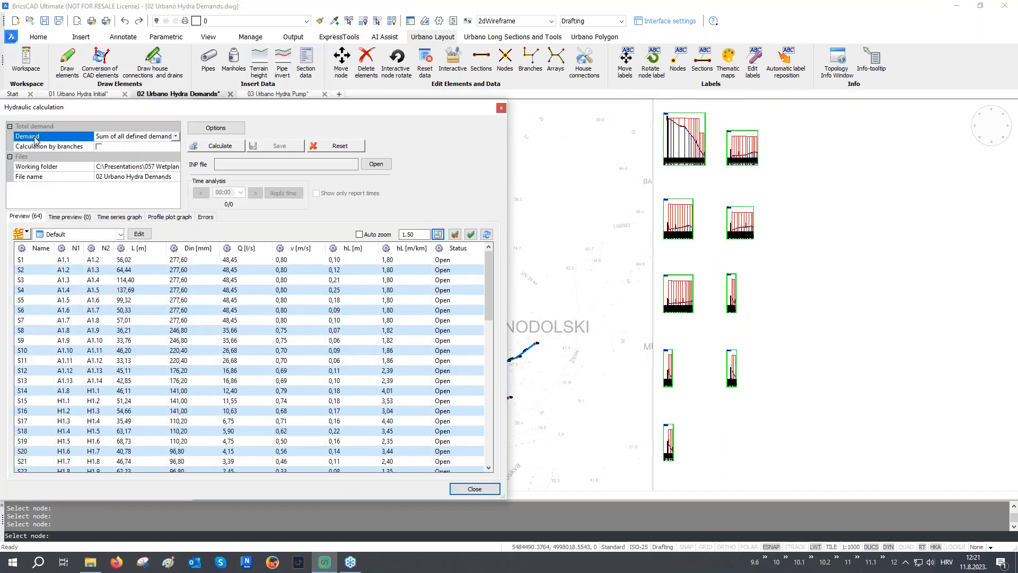
pyautogui.click(147, 138)
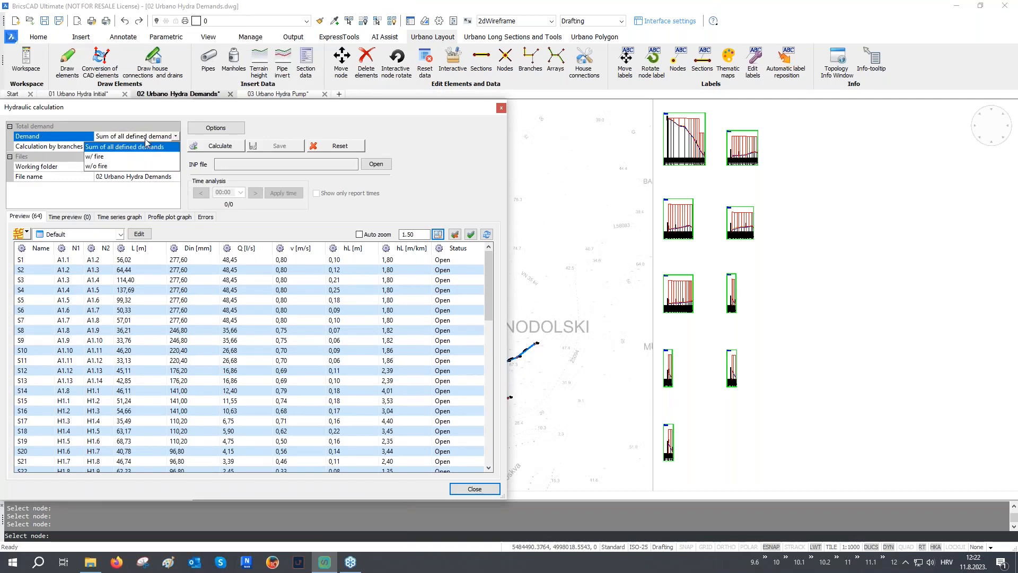
pyautogui.click(102, 157)
pyautogui.click(215, 146)
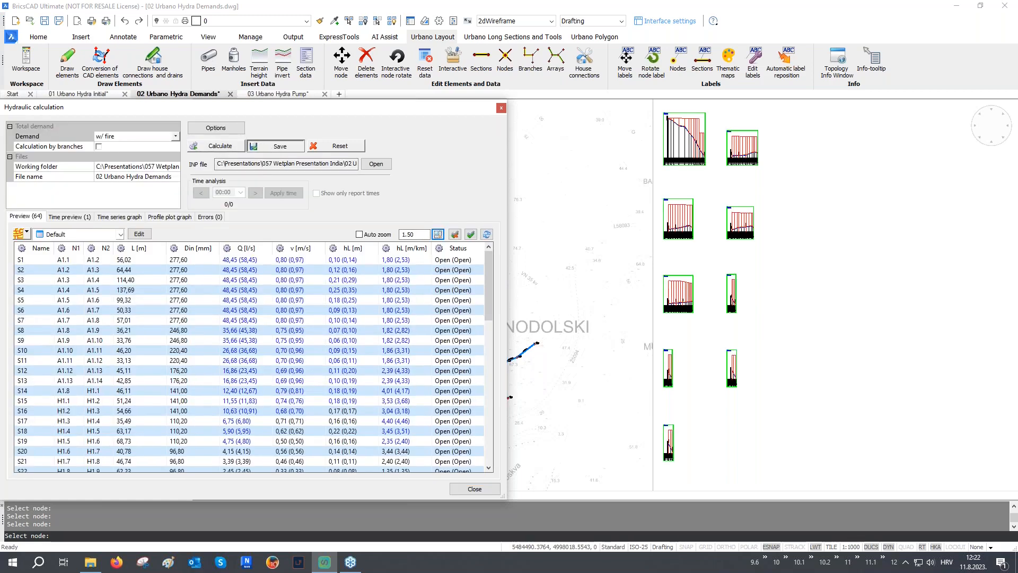
pyautogui.click(272, 147)
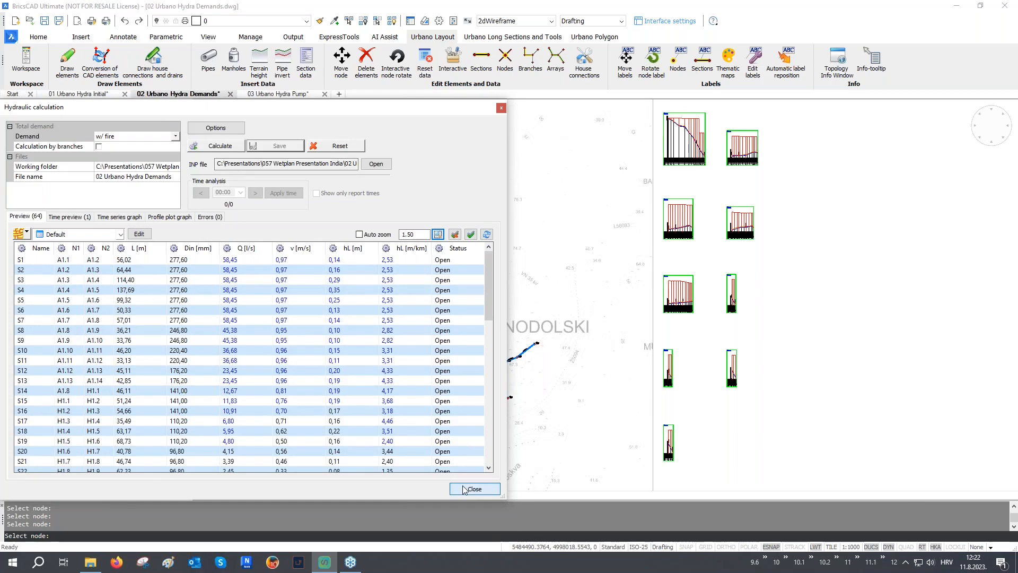
pyautogui.click(464, 488)
# - Examine the pressure line in the first longitudinal profile and the result labels at node H4.12 and its adjoining pipe
pyautogui.moveTo(678, 234); pyautogui.dragTo(627, 392, button='middle')
pyautogui.scroll(9, 681, 224)
pyautogui.scroll(3, 681, 224)
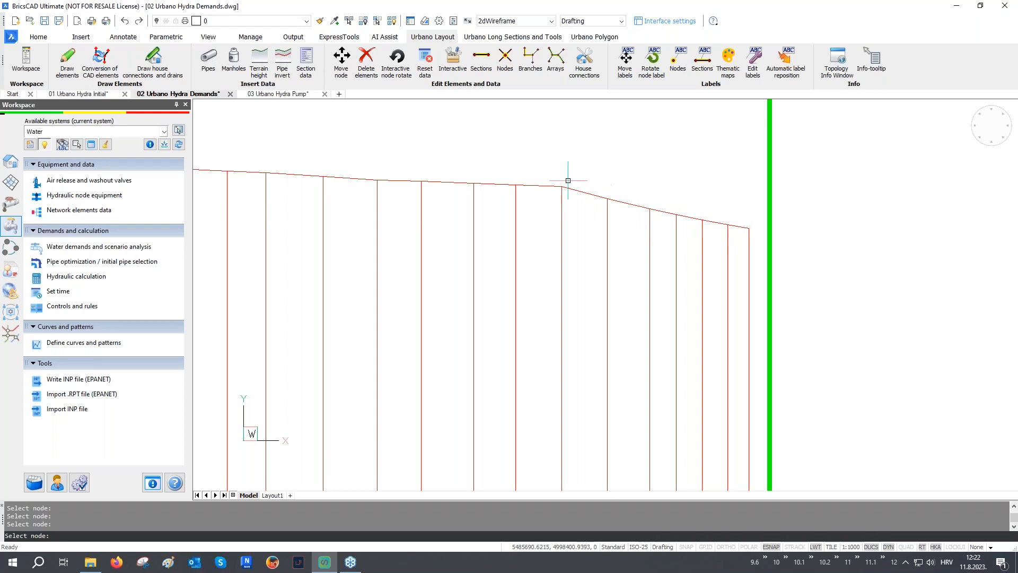
pyautogui.scroll(-5, 711, 217)
pyautogui.scroll(-5, 713, 221)
pyautogui.moveTo(601, 408); pyautogui.dragTo(650, 233, button='middle')
pyautogui.scroll(3, 499, 456)
pyautogui.scroll(10, 509, 409)
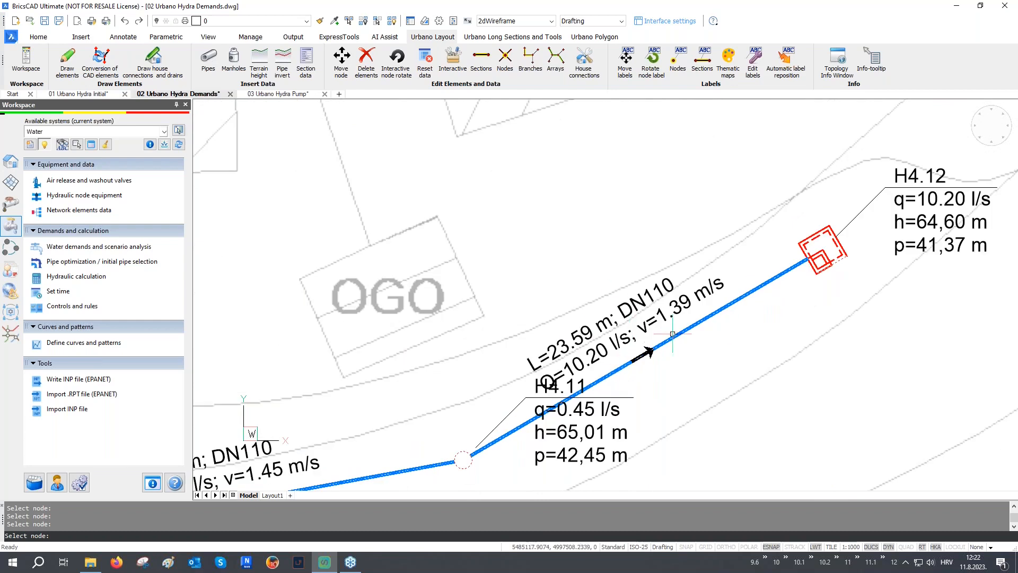
# - Show the data preview table for the network and switch it to the 4 Section Hydraulics view
pyautogui.scroll(3, 690, 321)
pyautogui.click(91, 144)
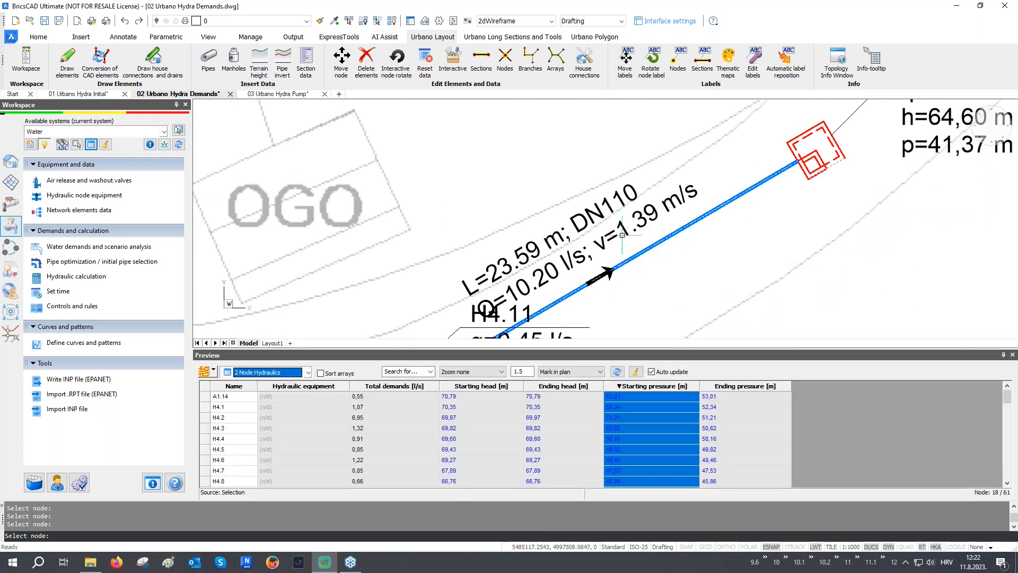
pyautogui.click(286, 373)
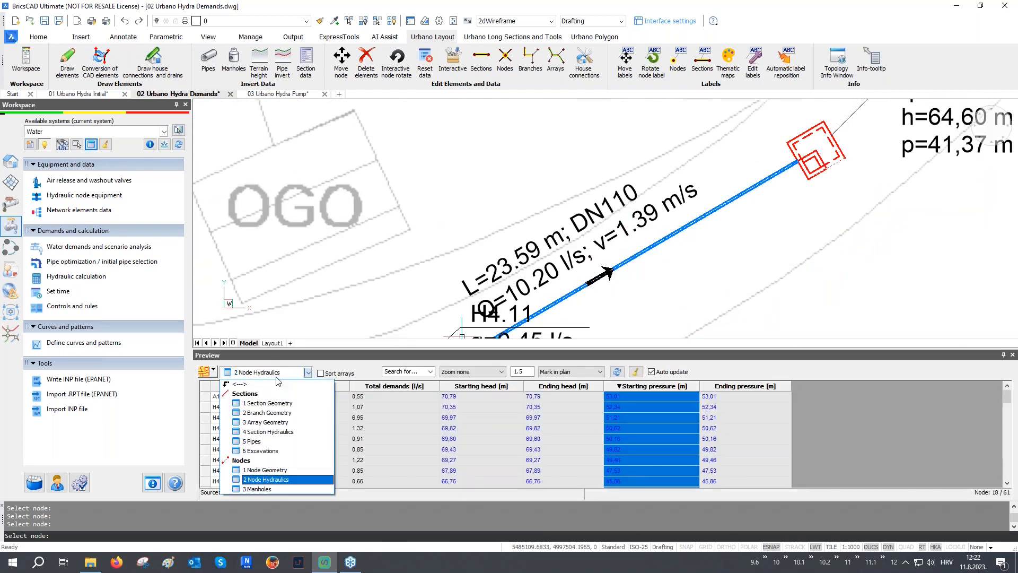
pyautogui.click(271, 431)
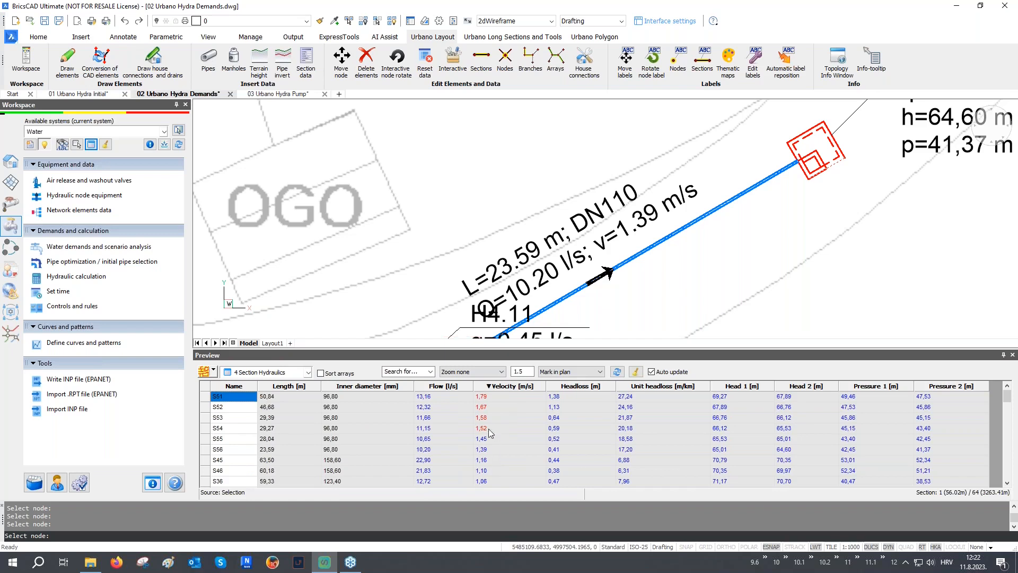
# - Locate the highest-velocity sections in plan, first S51 to S54 and the eight fastest sections, and clear the marking
pyautogui.moveTo(488, 429); pyautogui.dragTo(489, 396)
pyautogui.scroll(-7, 610, 159)
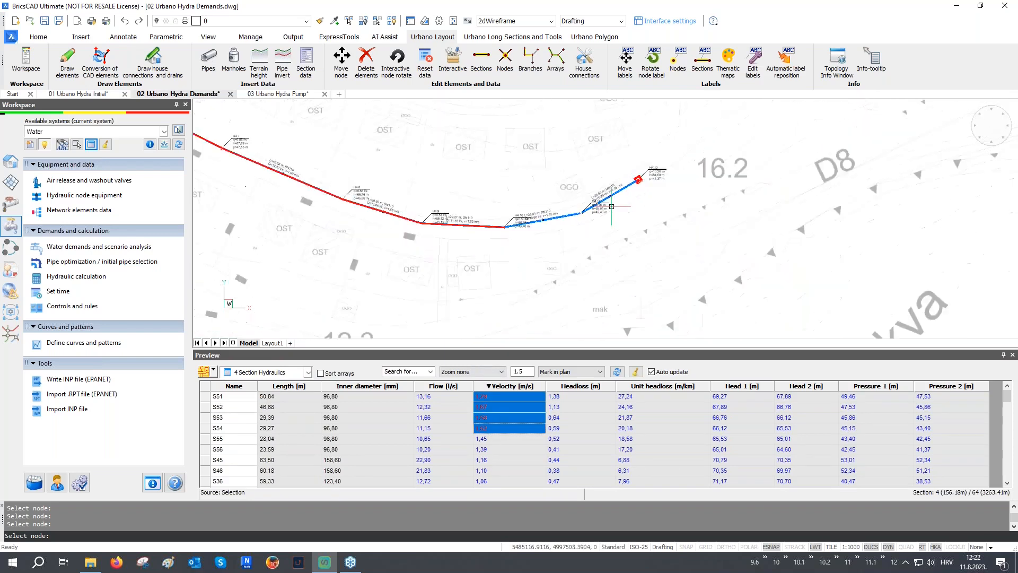
pyautogui.moveTo(453, 207); pyautogui.dragTo(486, 269, button='middle')
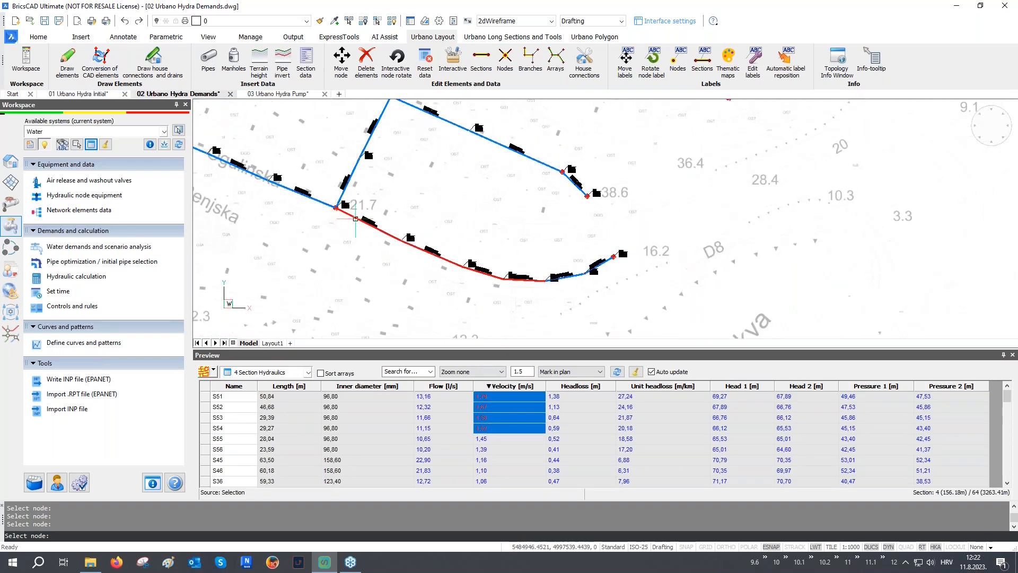
pyautogui.moveTo(492, 474); pyautogui.dragTo(500, 385)
pyautogui.click(636, 373)
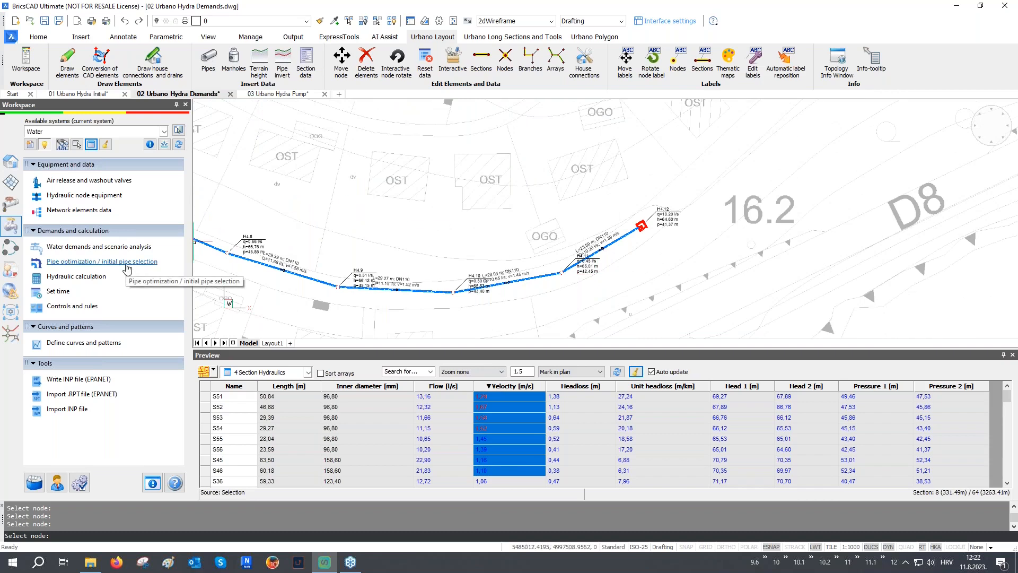
pyautogui.moveTo(345, 459); pyautogui.dragTo(349, 397)
pyautogui.rightClick(350, 404)
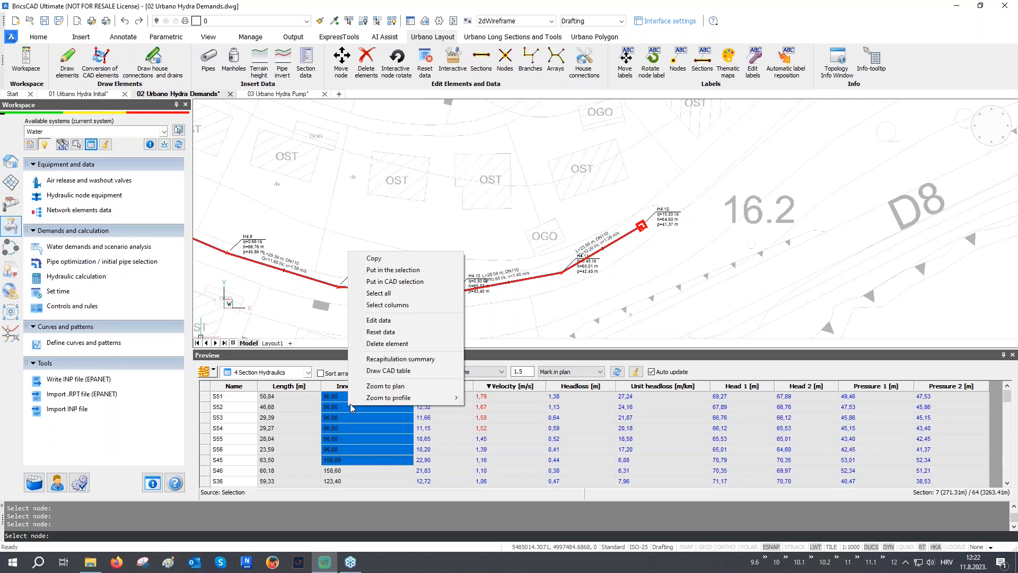
pyautogui.click(378, 320)
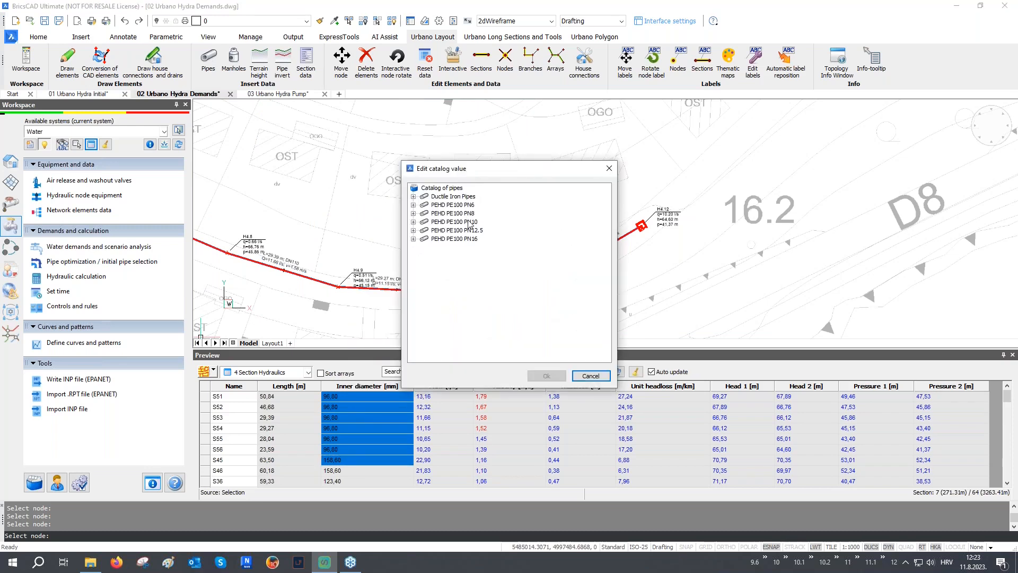
pyautogui.click(609, 168)
# - Examine the overlapping section and node labels around H4.10 and H4.11, and close the data preview table
pyautogui.scroll(3, 642, 330)
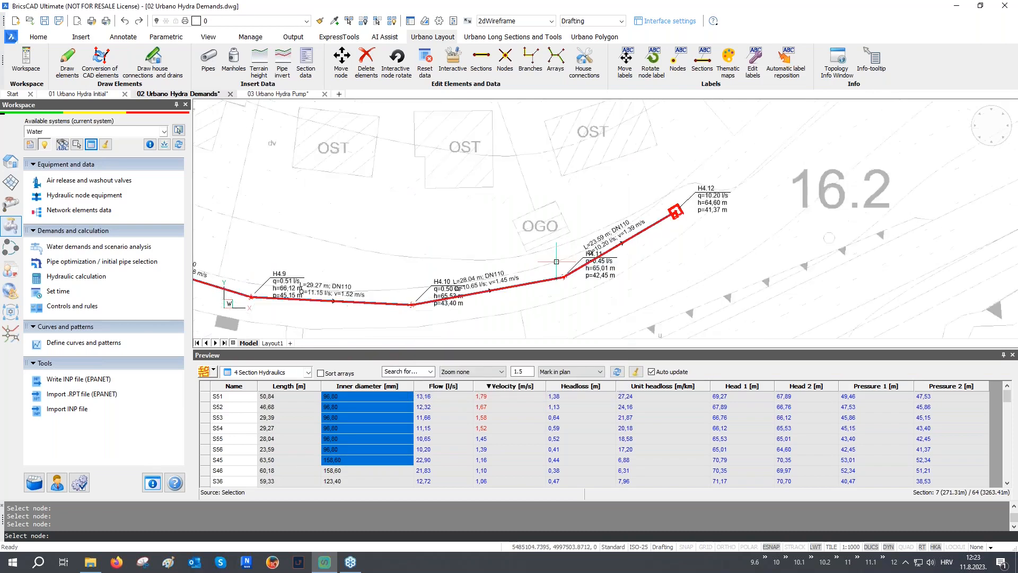
pyautogui.scroll(3, 632, 282)
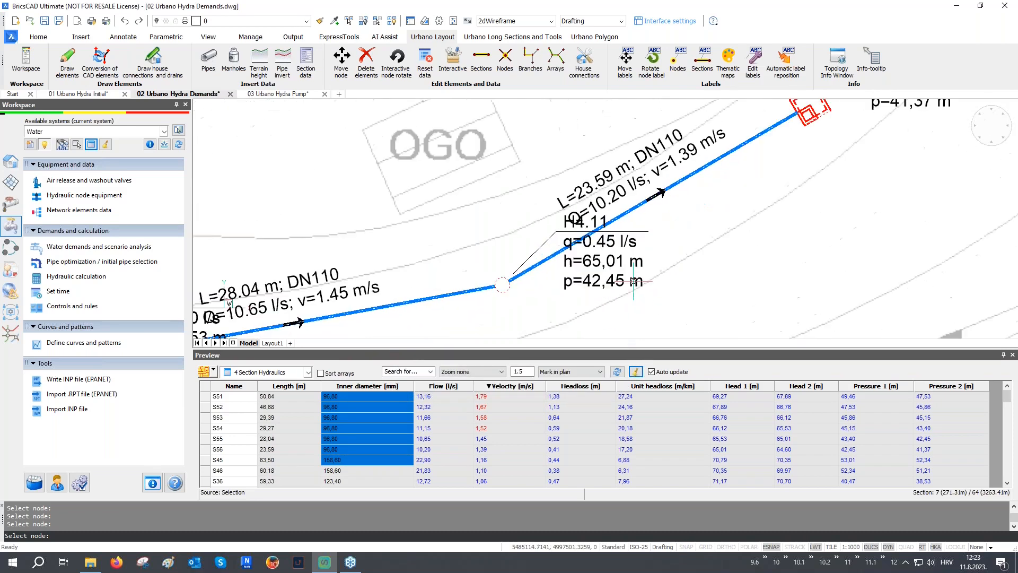
pyautogui.scroll(-2, 590, 267)
pyautogui.moveTo(398, 300); pyautogui.dragTo(474, 257, button='middle')
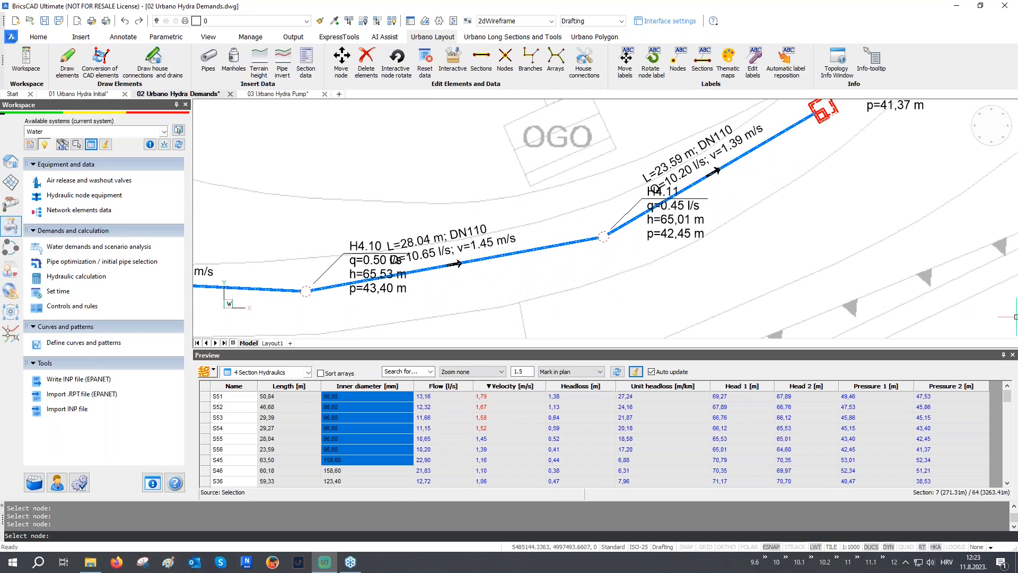
pyautogui.click(1013, 354)
# - Run Automatic label reposition for all label types on the selected topology and inspect the labels from H4.9 to H4.12
pyautogui.scroll(-5, 853, 387)
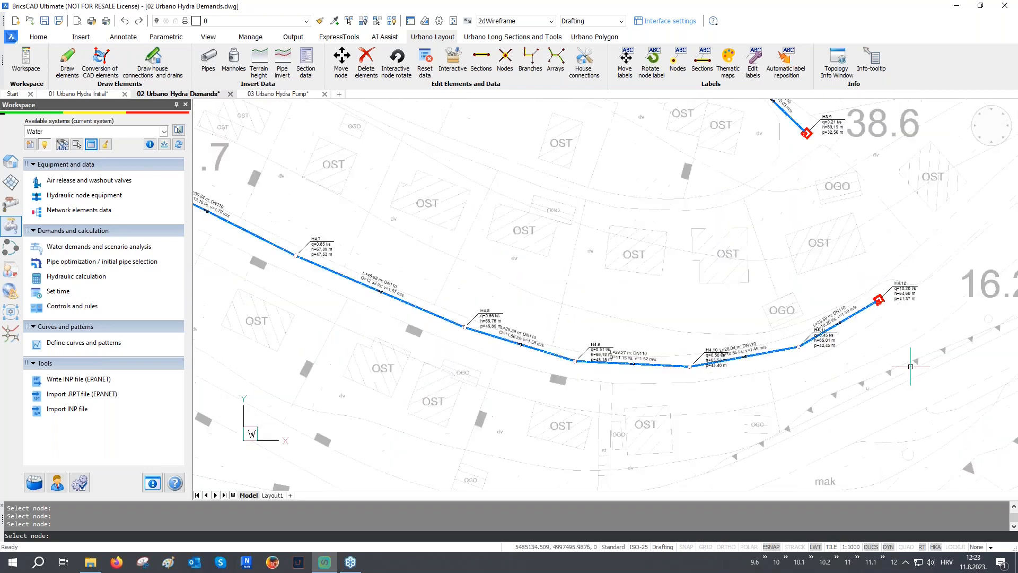
pyautogui.moveTo(853, 386); pyautogui.dragTo(779, 439, button='middle')
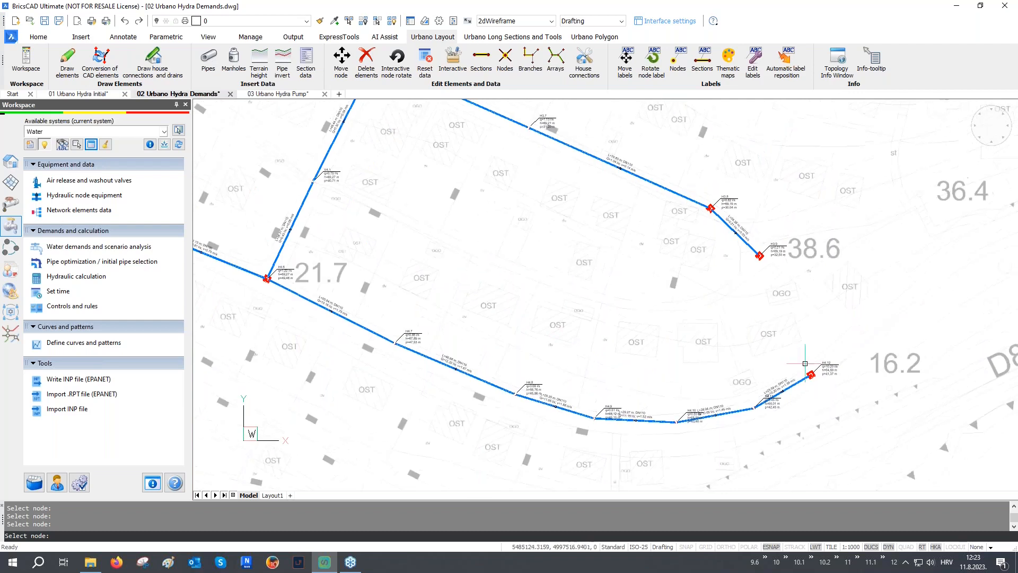
pyautogui.click(791, 79)
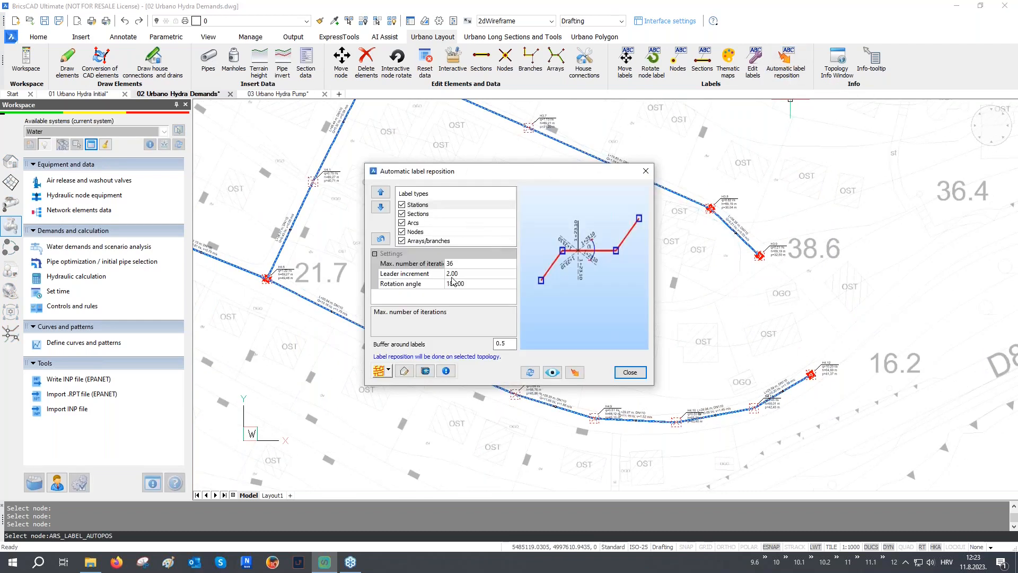
pyautogui.click(574, 372)
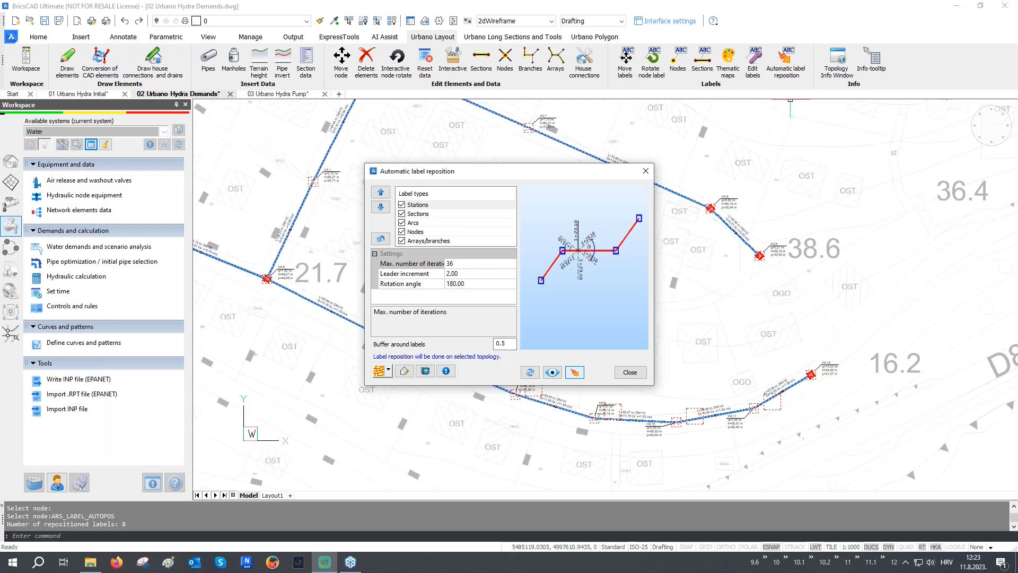
pyautogui.click(630, 373)
pyautogui.scroll(3, 833, 376)
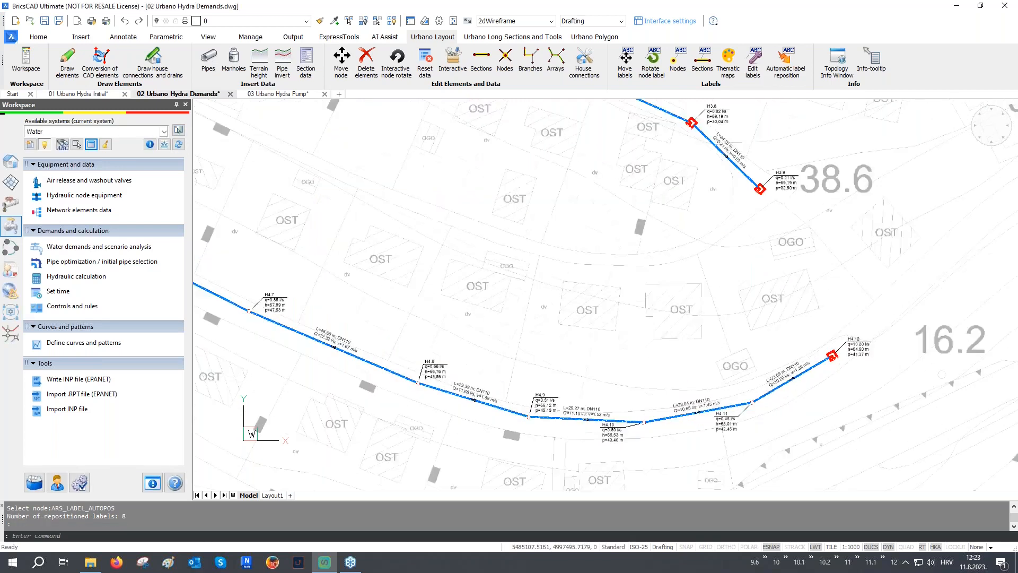
pyautogui.scroll(2, 802, 375)
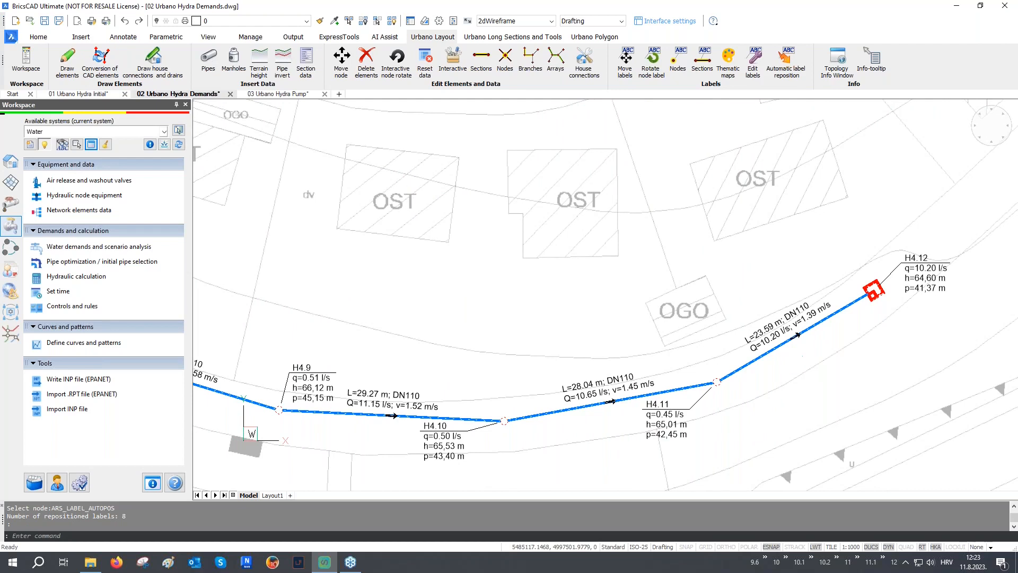
# - Look over the whole network in plan and switch to the 03 Urbano Hydra Pump drawing
pyautogui.scroll(-6, 804, 392)
pyautogui.moveTo(656, 289)
pyautogui.mouseDown(button='middle')
pyautogui.moveTo(629, 339)
pyautogui.moveTo(637, 380)
pyautogui.mouseUp(button='middle')
pyautogui.scroll(-2, 624, 382)
pyautogui.moveTo(588, 256); pyautogui.dragTo(526, 300, button='middle')
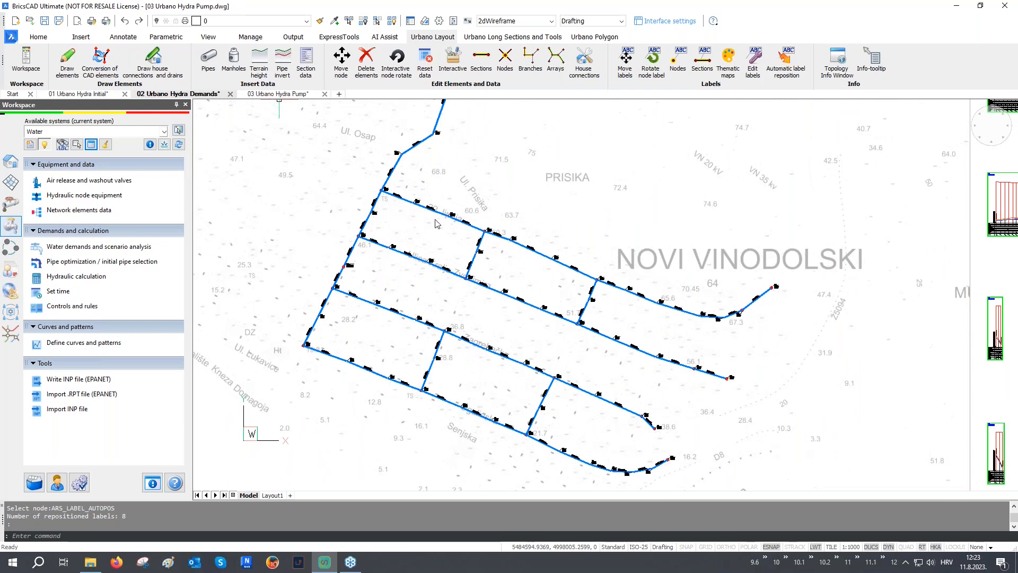
pyautogui.hotkey('ctrl', 'Tab')
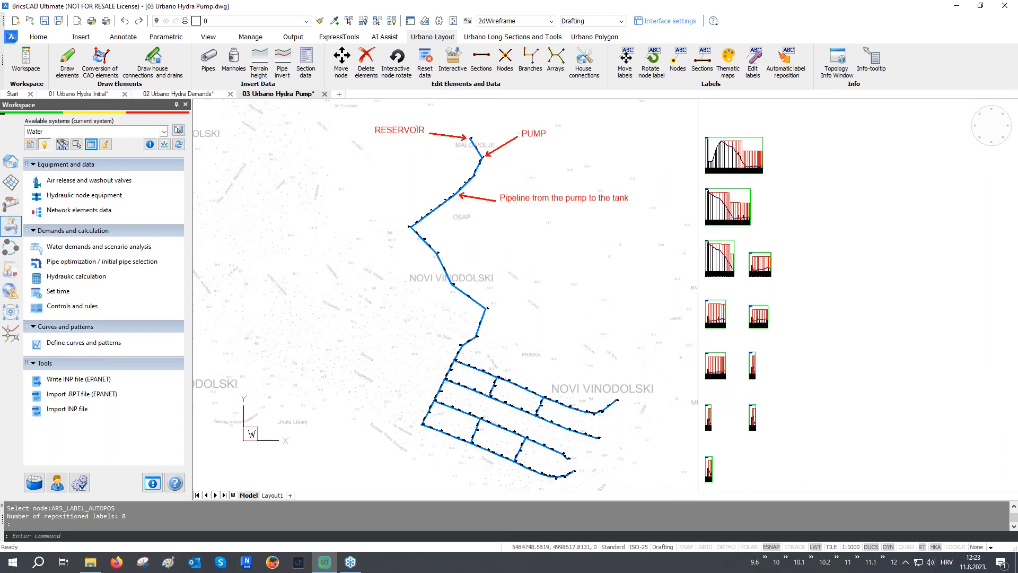
# - Examine reservoir node P1.1, pump node P1.2 and the pipeline from the pump to the tank in plan
pyautogui.scroll(4, 470, 139)
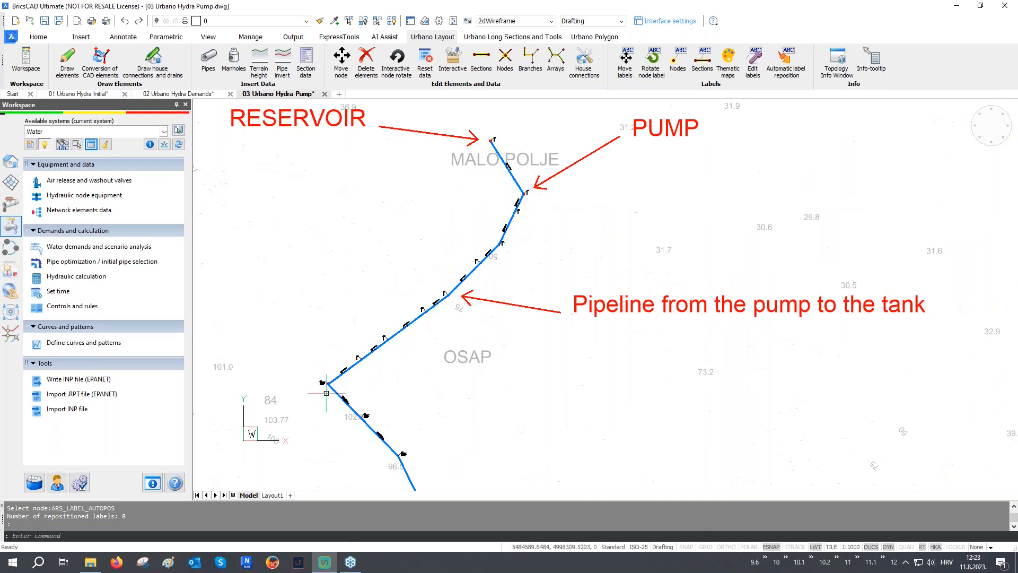
pyautogui.scroll(8, 496, 159)
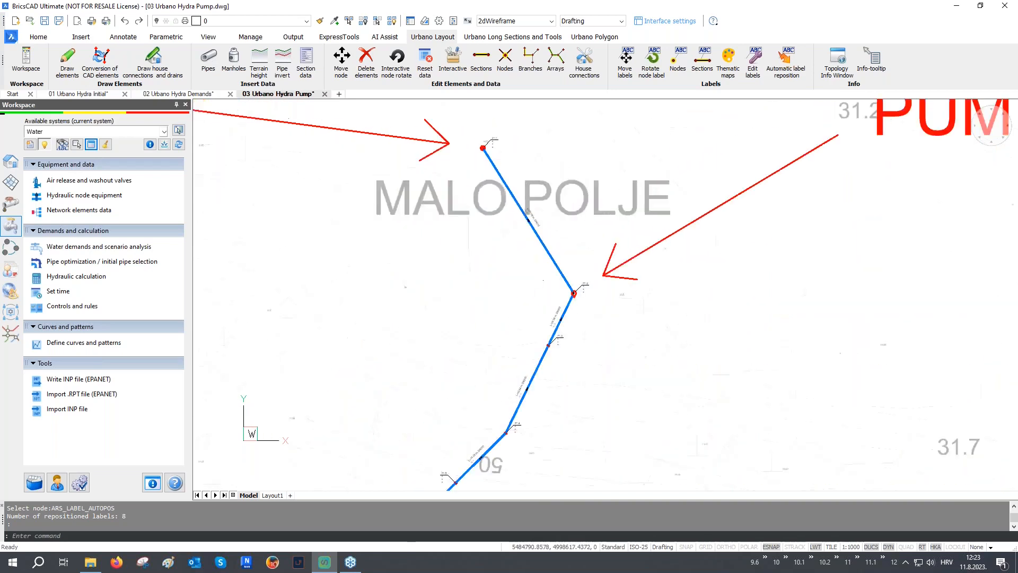
pyautogui.moveTo(476, 148); pyautogui.dragTo(459, 197, button='middle')
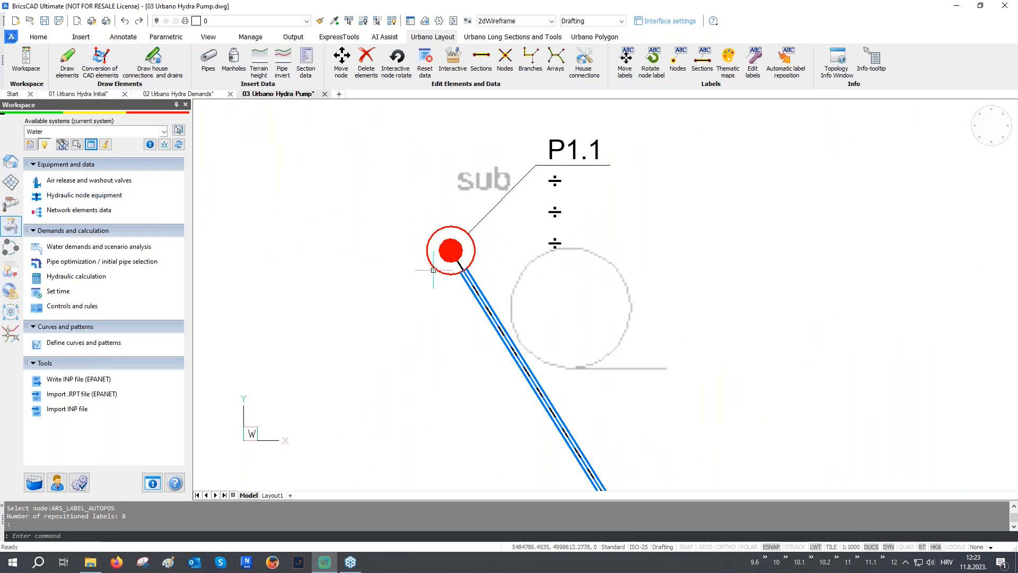
pyautogui.scroll(-5, 460, 227)
pyautogui.moveTo(670, 403); pyautogui.dragTo(621, 231, button='middle')
pyautogui.scroll(5, 592, 356)
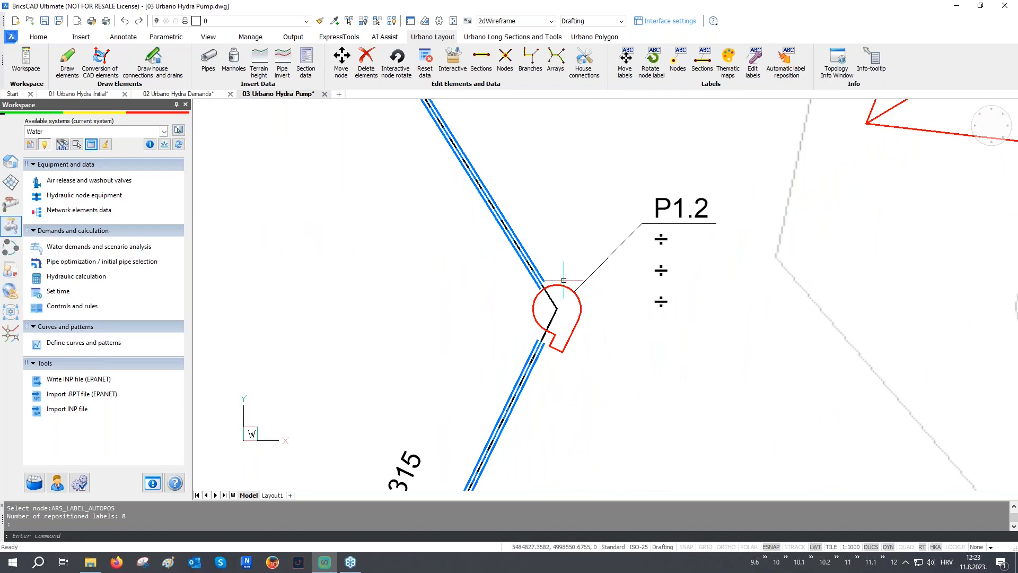
pyautogui.scroll(-6, 454, 262)
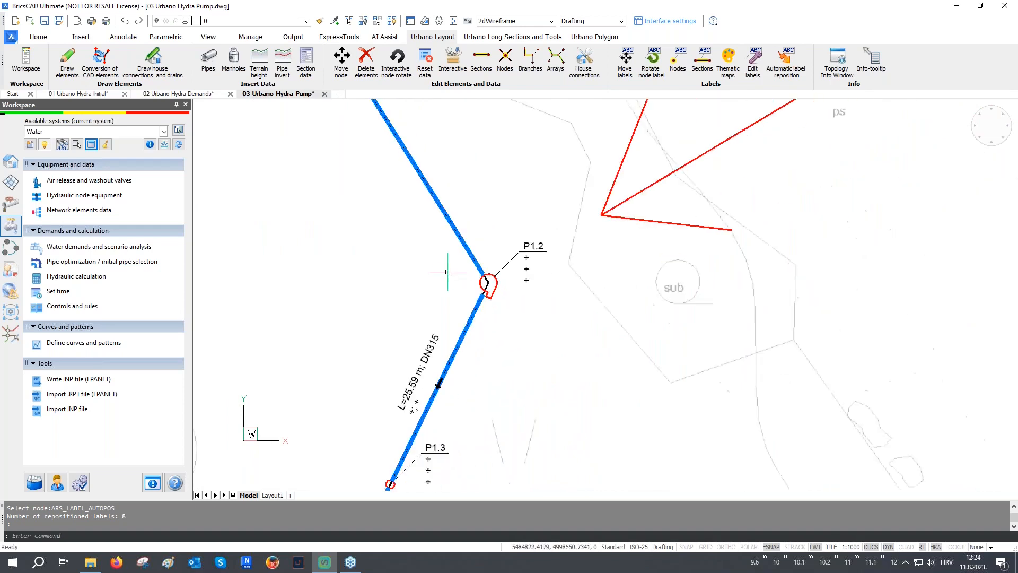
pyautogui.scroll(-6, 411, 288)
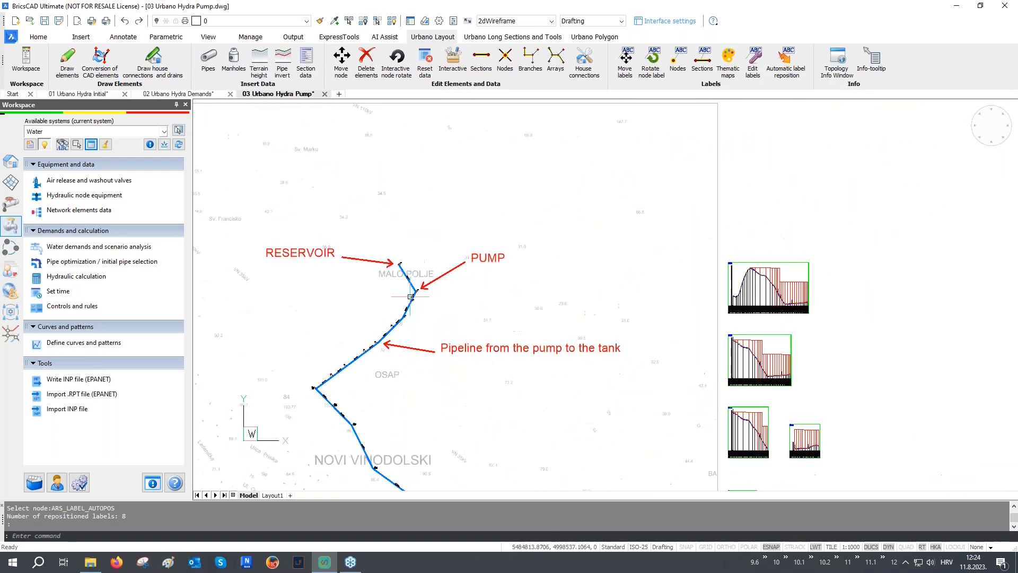
pyautogui.moveTo(426, 325); pyautogui.dragTo(407, 246, button='middle')
pyautogui.scroll(-2, 403, 249)
pyautogui.moveTo(428, 345)
pyautogui.mouseDown(button='middle')
pyautogui.moveTo(416, 316)
pyautogui.moveTo(396, 305)
pyautogui.mouseUp(button='middle')
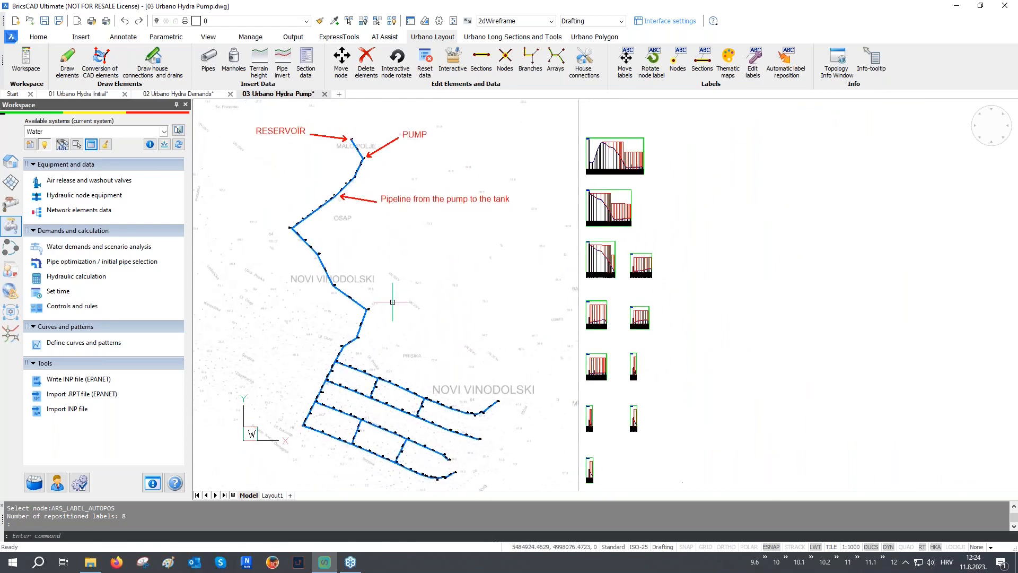
# - Check the patterns assigned to the Inhabitants and Fire demands in Water demands and scenario analysis, and close the window
pyautogui.click(103, 251)
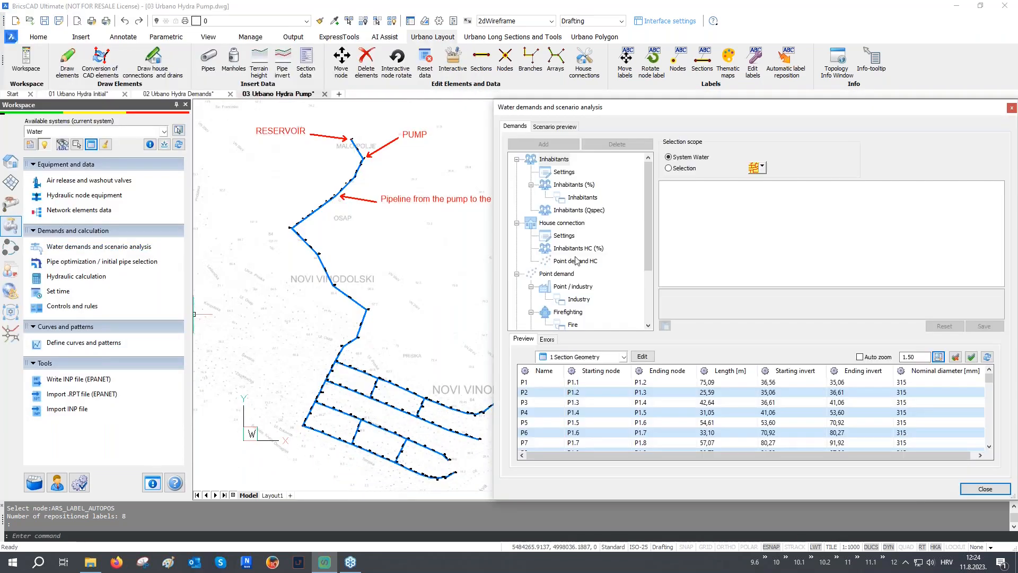
pyautogui.click(580, 199)
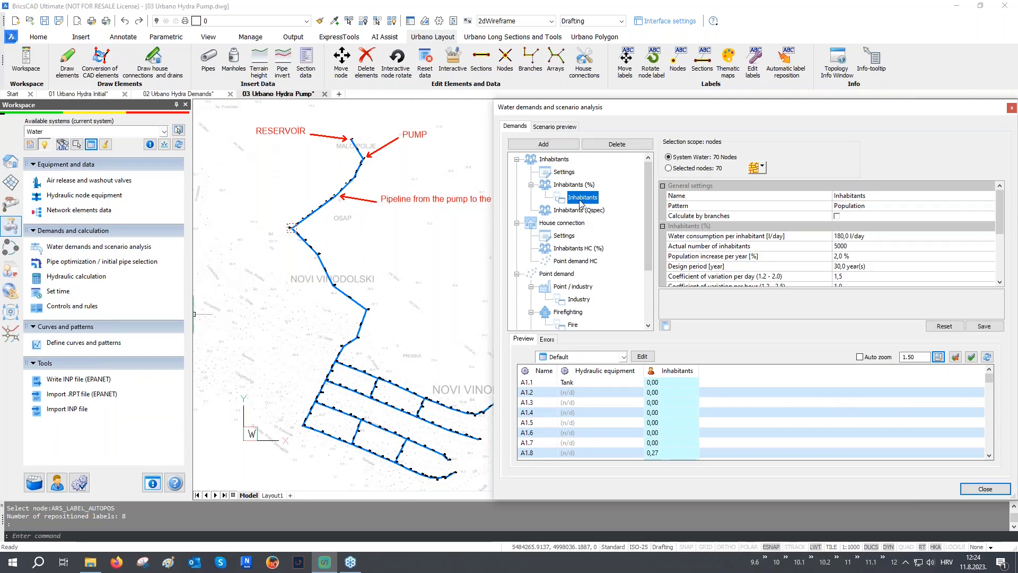
pyautogui.click(687, 207)
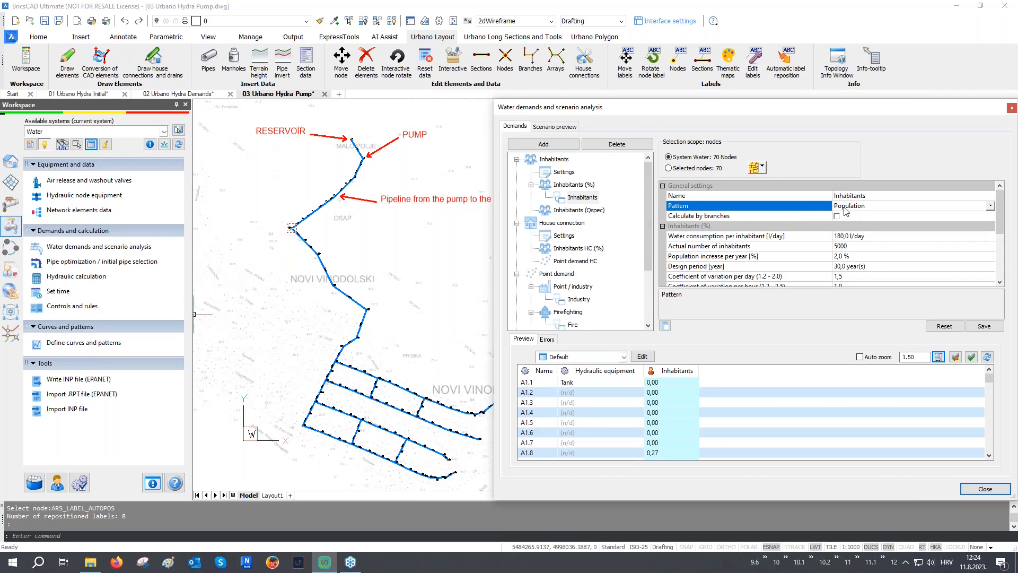
pyautogui.scroll(-1, 600, 298)
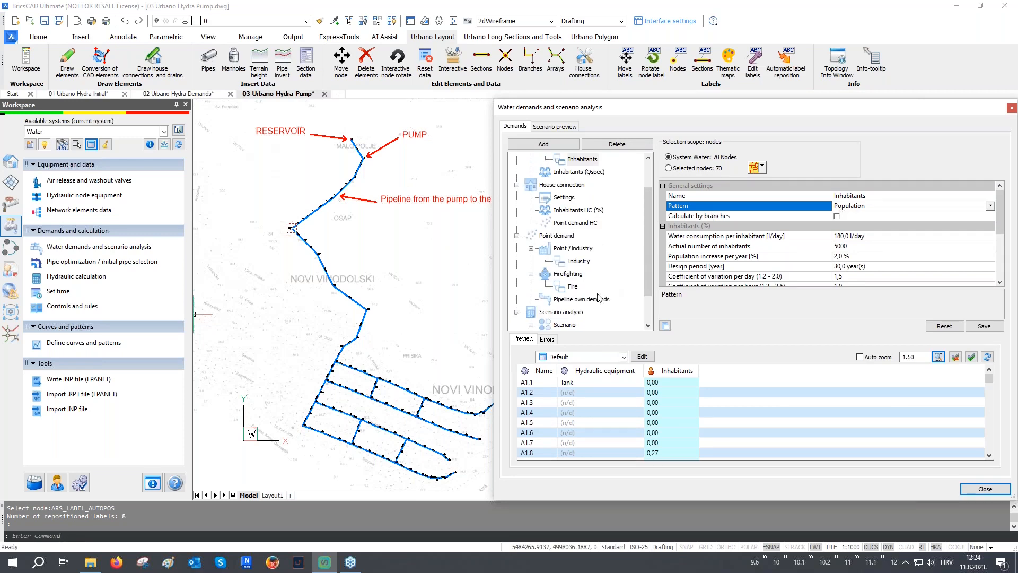
pyautogui.click(573, 288)
pyautogui.click(712, 207)
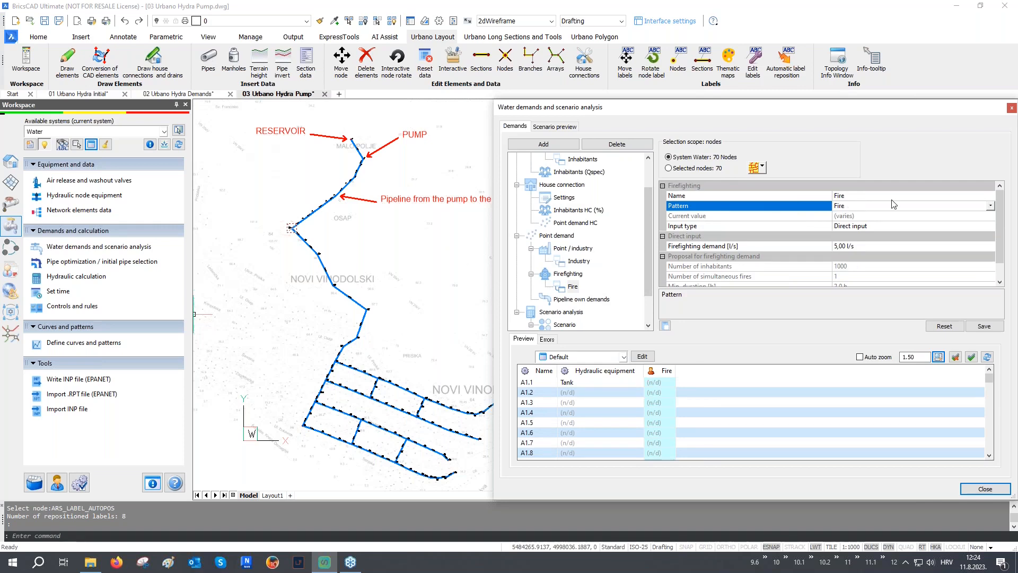
pyautogui.click(1011, 108)
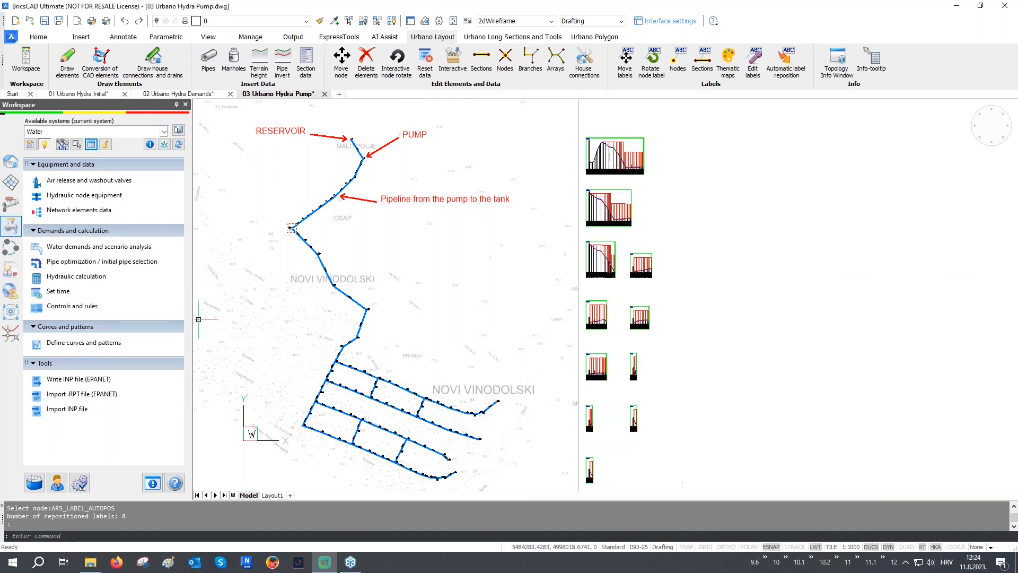
# - Open the catalog of curves and patterns and display the flow and head data of the Pump1 curve
pyautogui.click(75, 344)
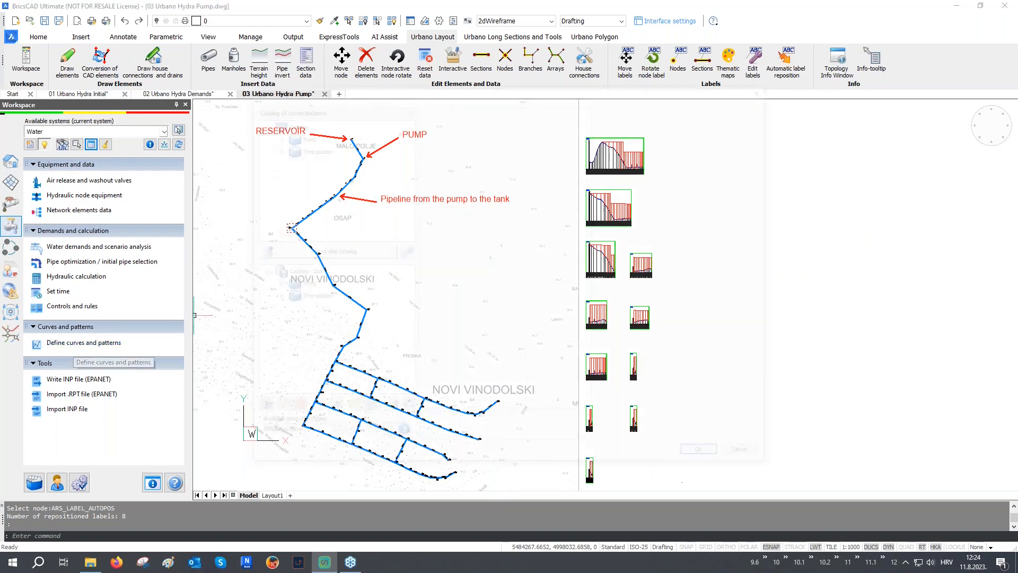
pyautogui.click(272, 134)
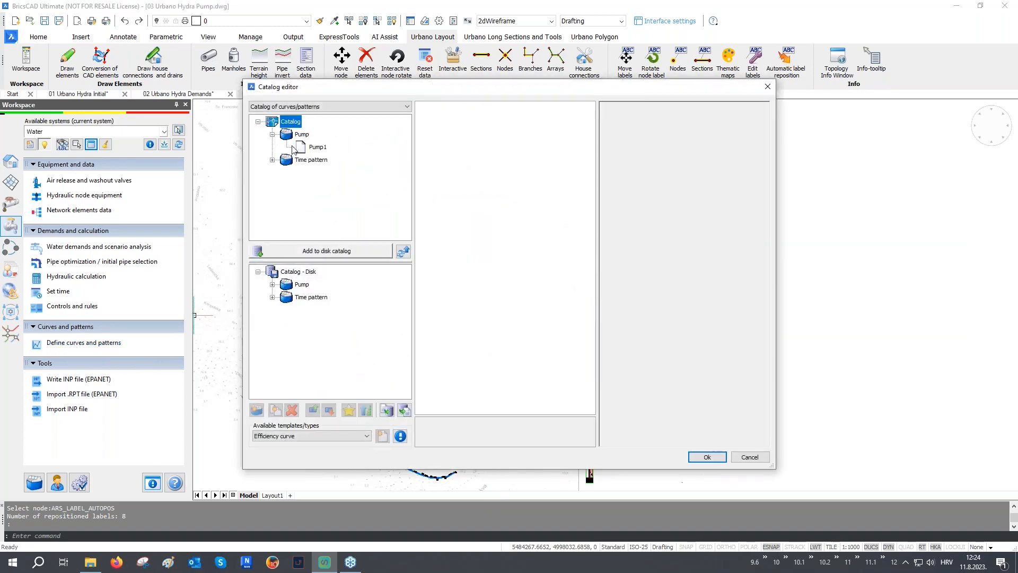
pyautogui.click(317, 147)
pyautogui.click(582, 158)
pyautogui.click(590, 157)
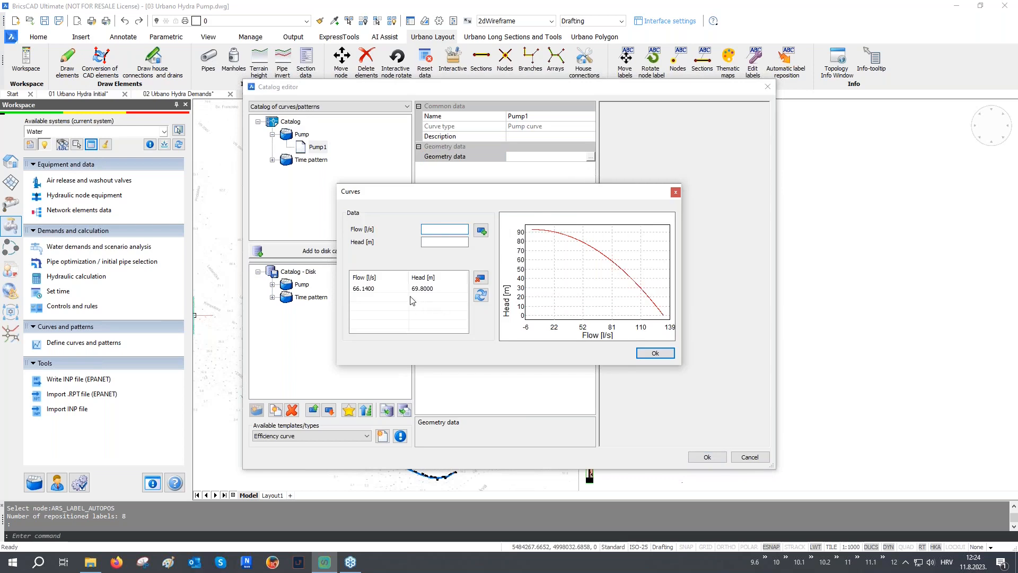
# - Close the Pump1 curve and view the 24-period values of the Population time pattern in the catalog
pyautogui.click(653, 354)
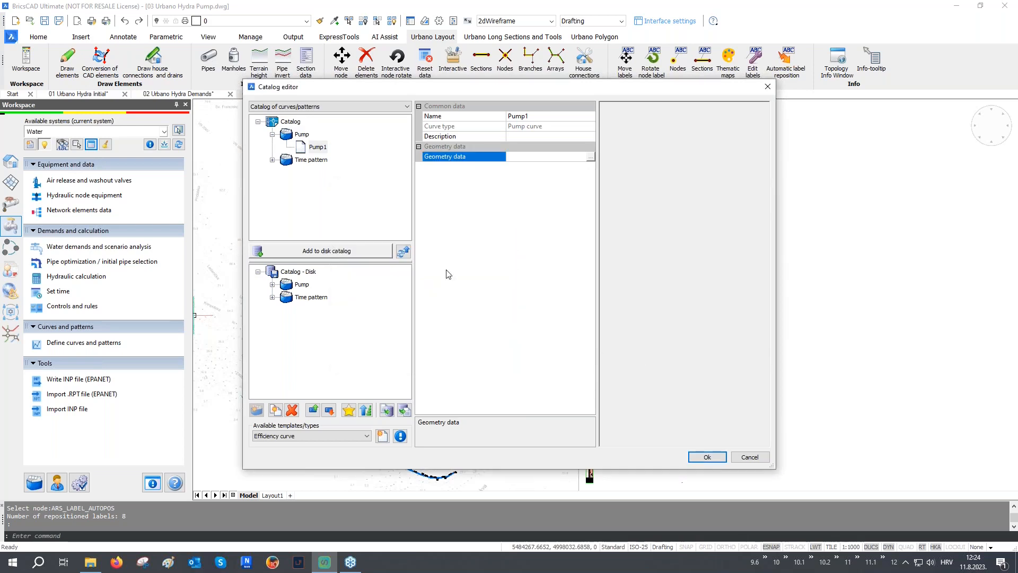
pyautogui.click(272, 160)
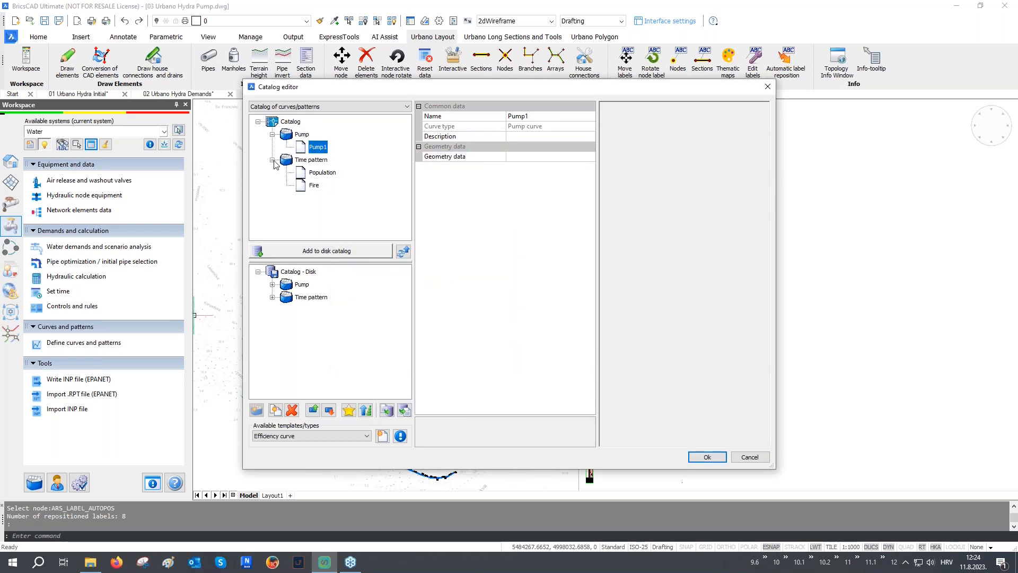
pyautogui.click(318, 173)
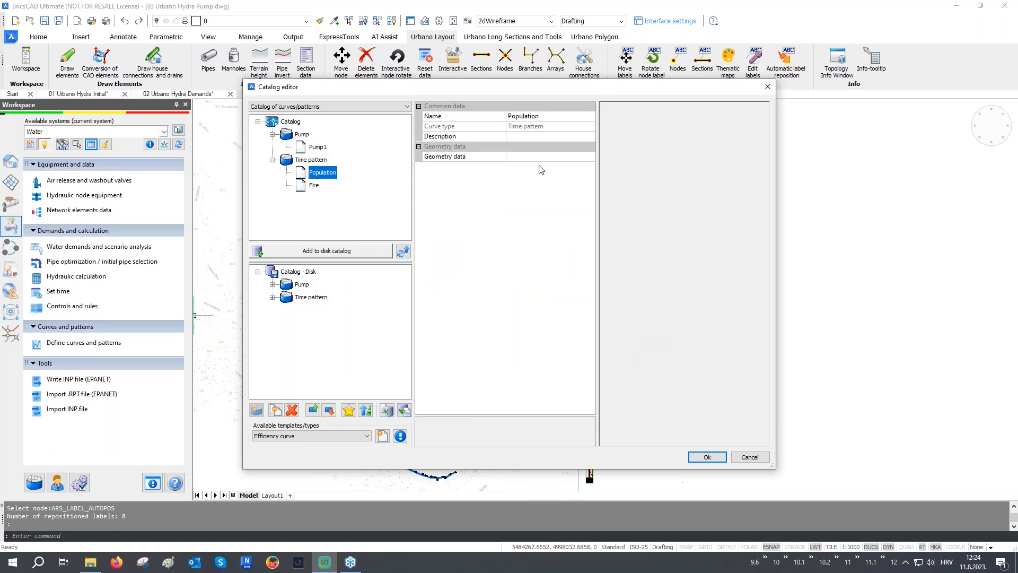
pyautogui.click(554, 158)
pyautogui.click(590, 158)
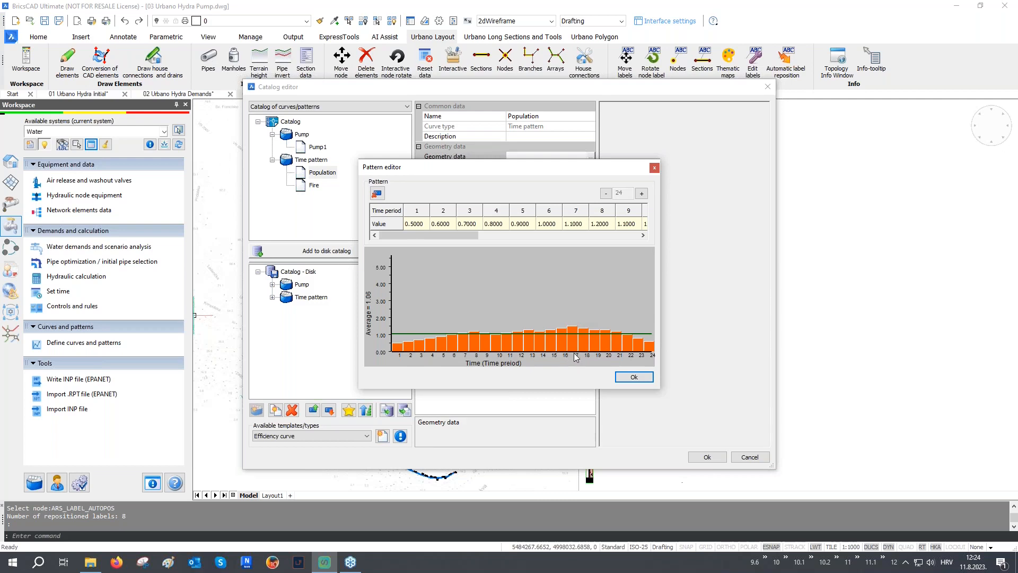
pyautogui.click(633, 376)
# - View the Fire time pattern's values and graph, and close the catalog of curves and patterns
pyautogui.click(312, 187)
pyautogui.click(586, 157)
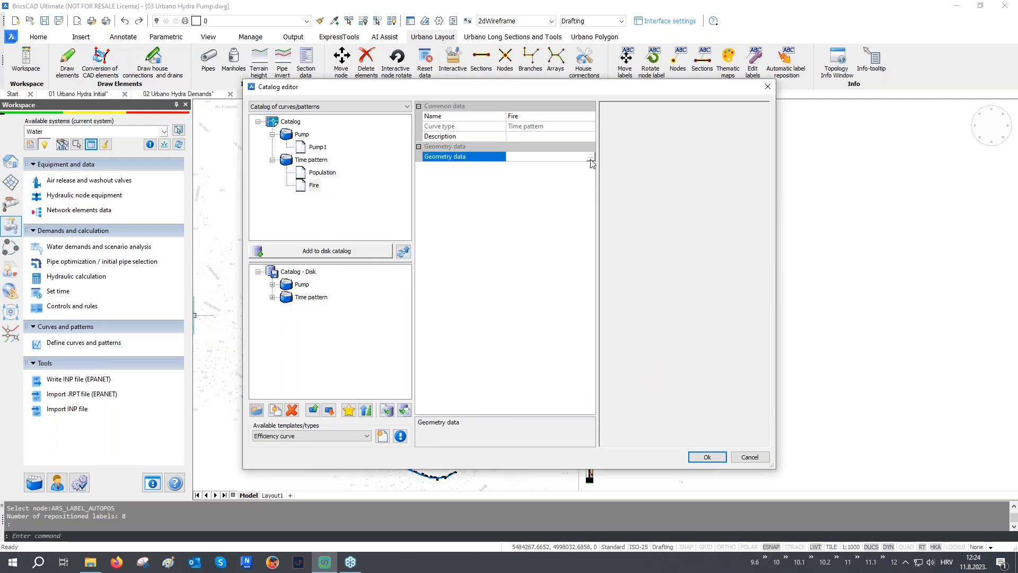
pyautogui.click(591, 157)
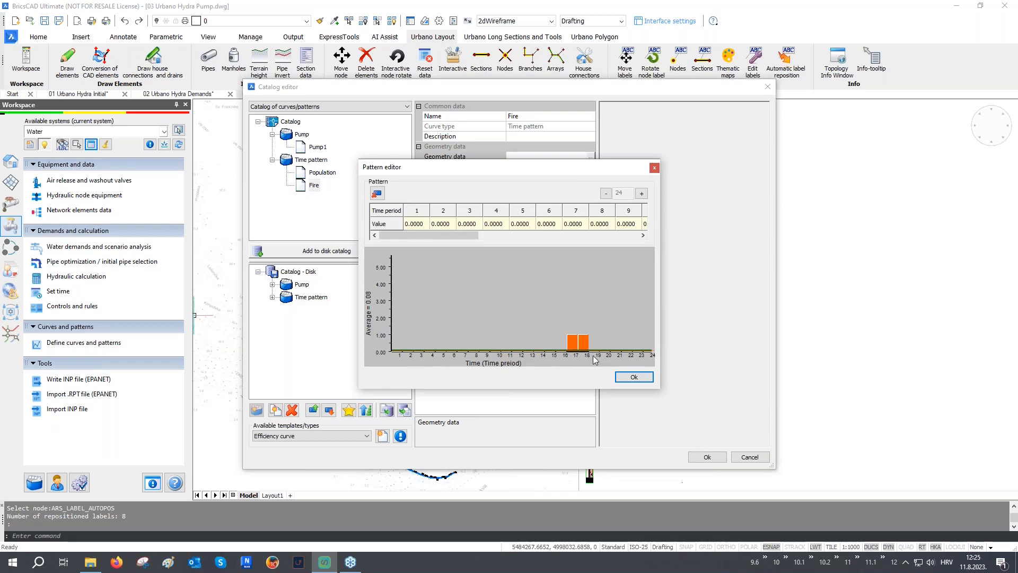
pyautogui.click(635, 377)
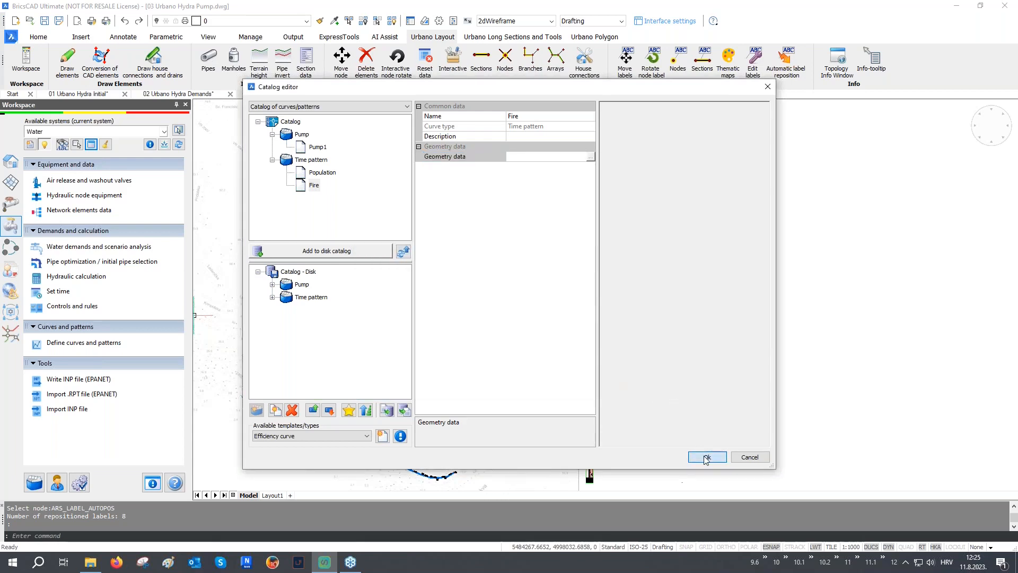
pyautogui.click(707, 457)
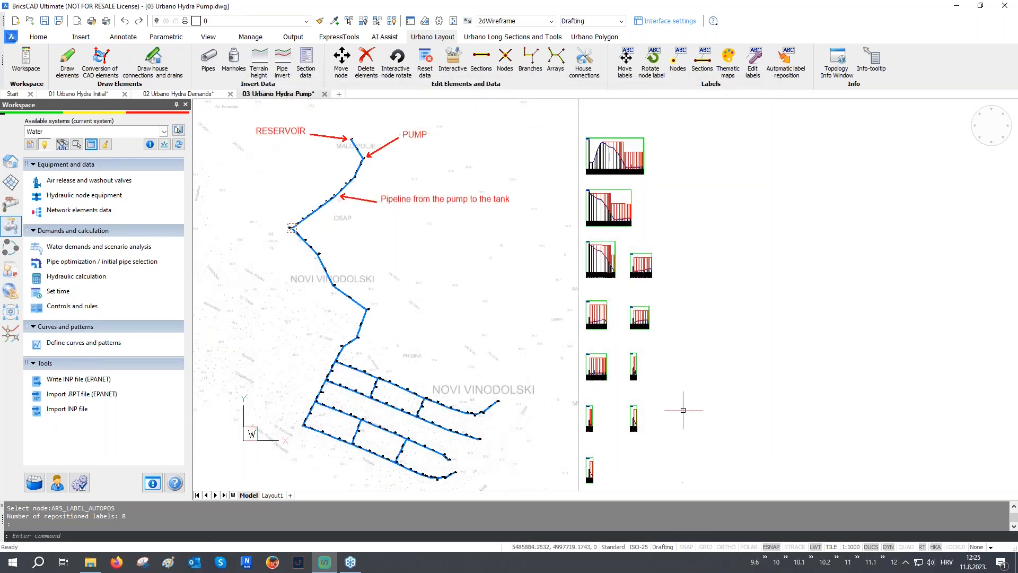
# - Run the hydraulic calculation with a total duration of 24:00 and save the results
pyautogui.moveTo(361, 325); pyautogui.dragTo(697, 332, button='middle')
pyautogui.click(74, 277)
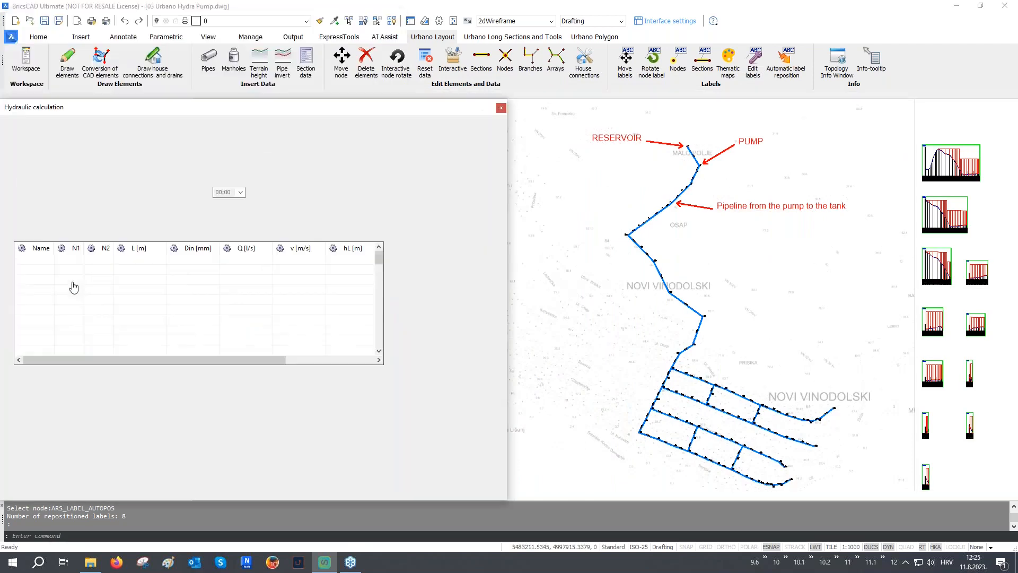
pyautogui.click(212, 132)
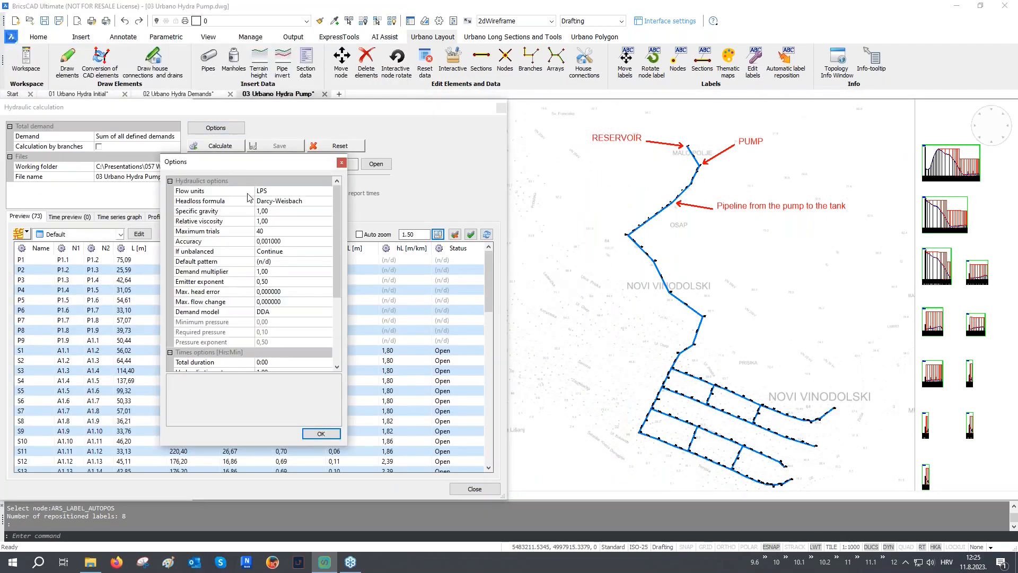
pyautogui.scroll(-1, 248, 245)
pyautogui.click(203, 334)
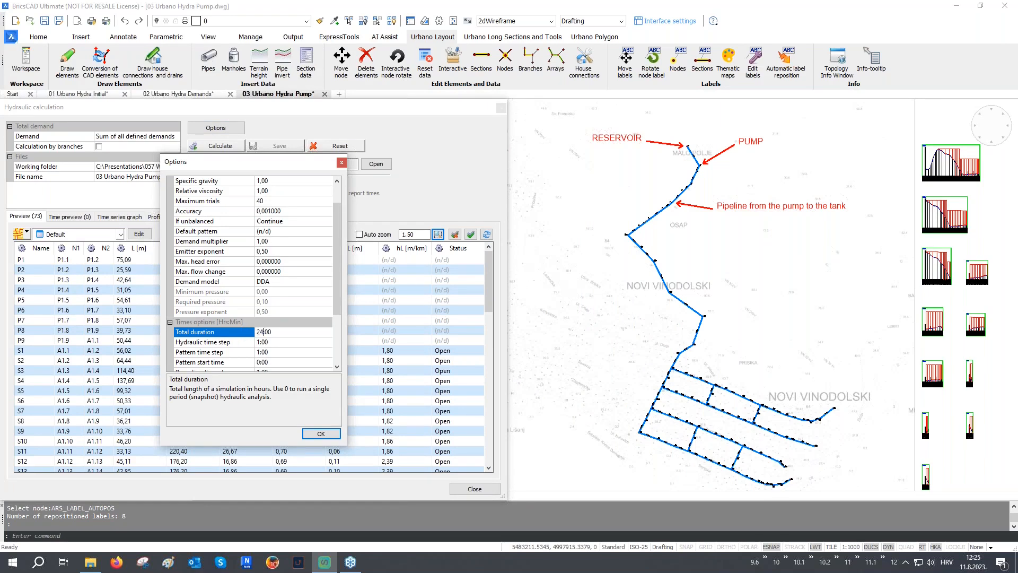
pyautogui.click(321, 434)
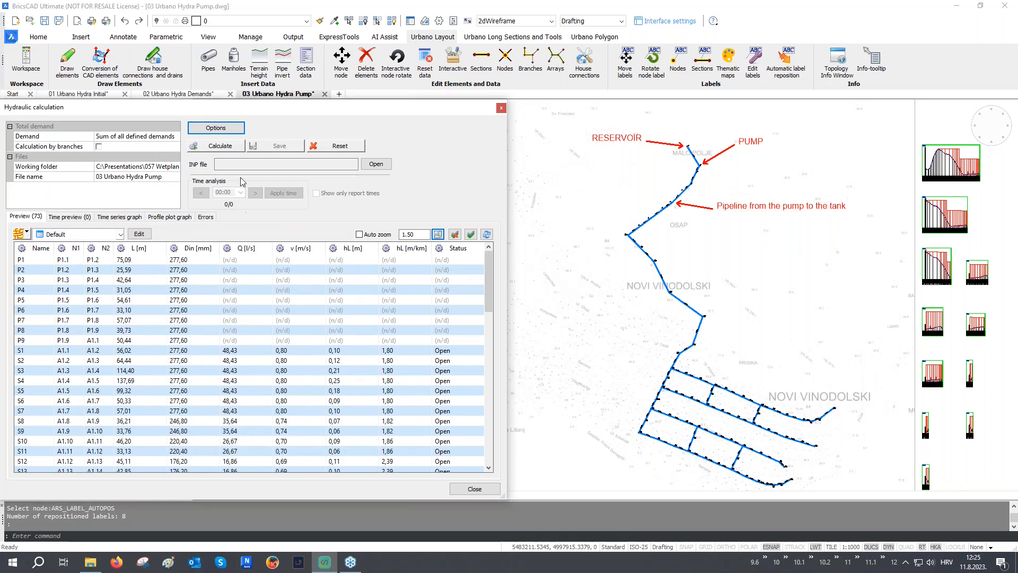
pyautogui.click(236, 150)
pyautogui.click(275, 147)
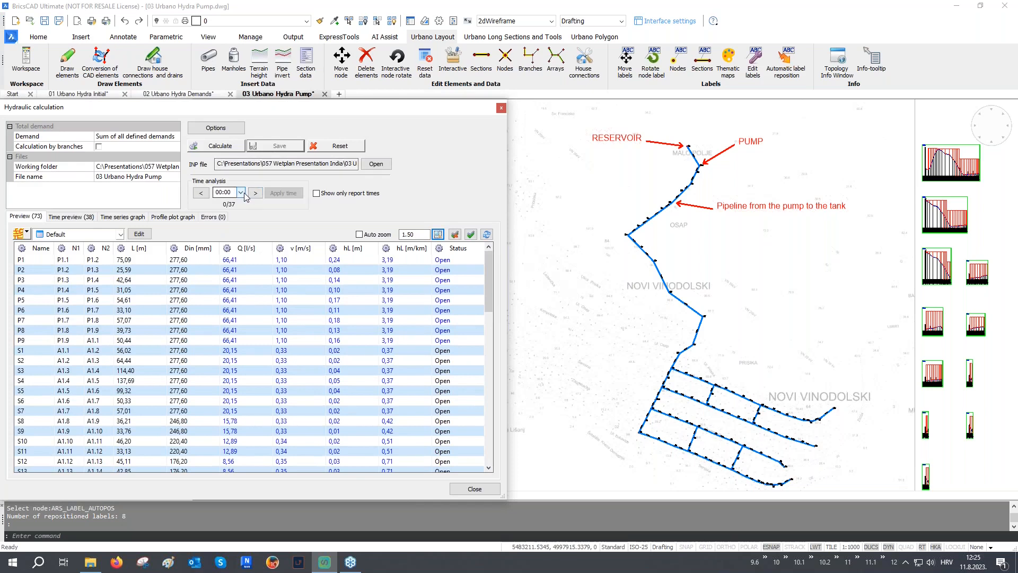
# - Check the list of calculated times and examine the pipe flows and velocities step by step up to 03:36
pyautogui.click(242, 193)
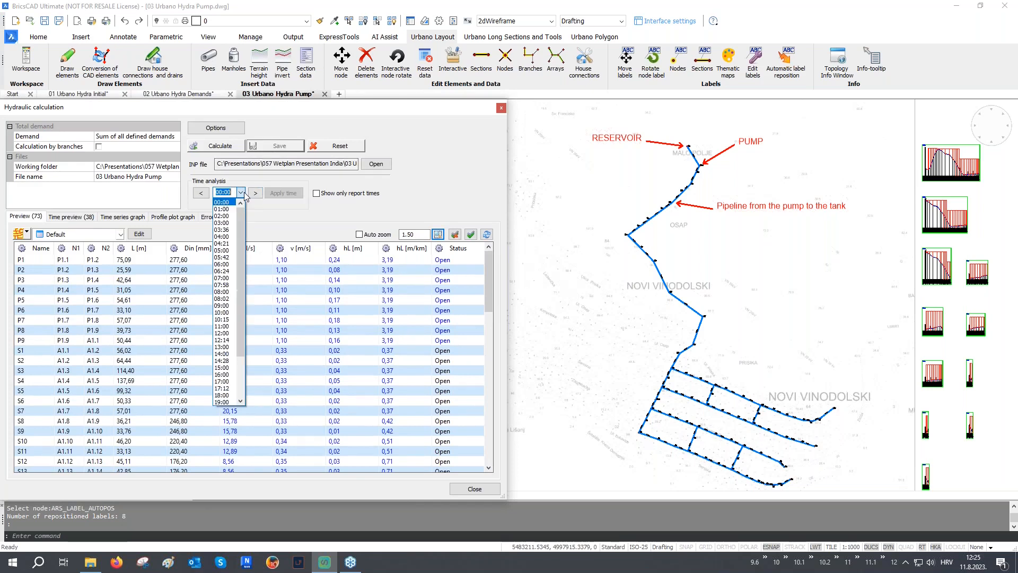
pyautogui.click(243, 193)
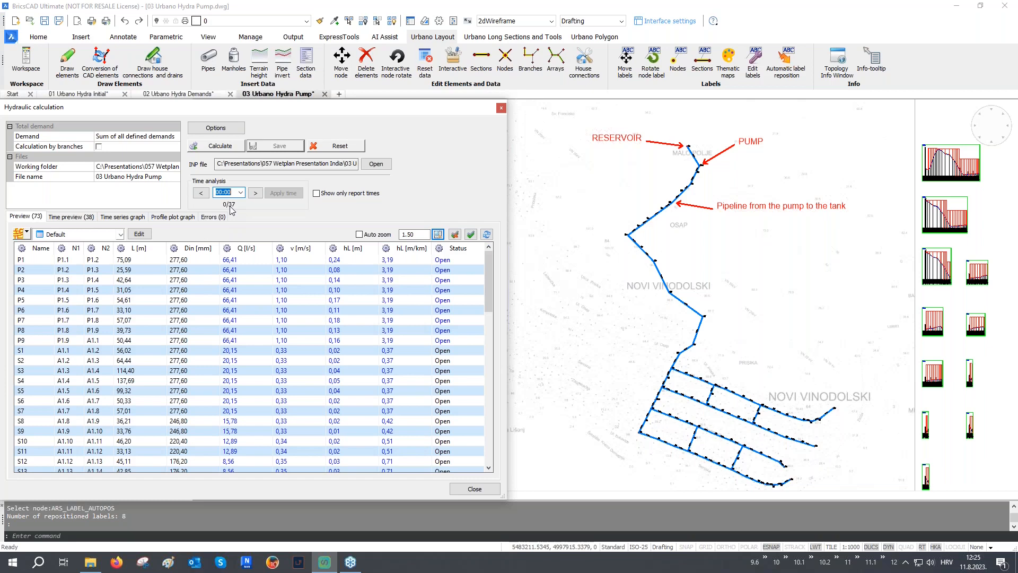
pyautogui.click(255, 193)
pyautogui.click(254, 193)
pyautogui.click(257, 194)
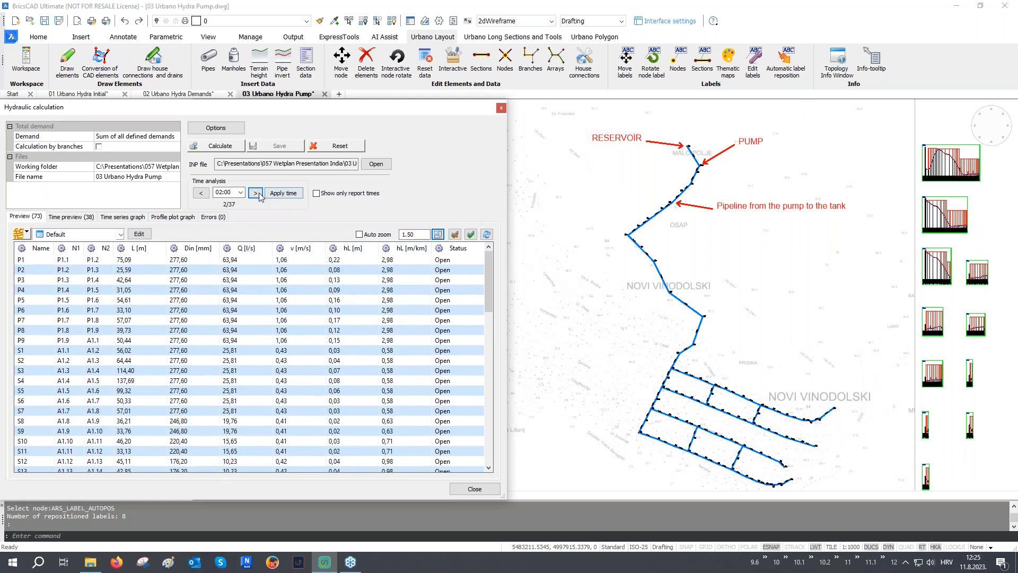
pyautogui.click(257, 194)
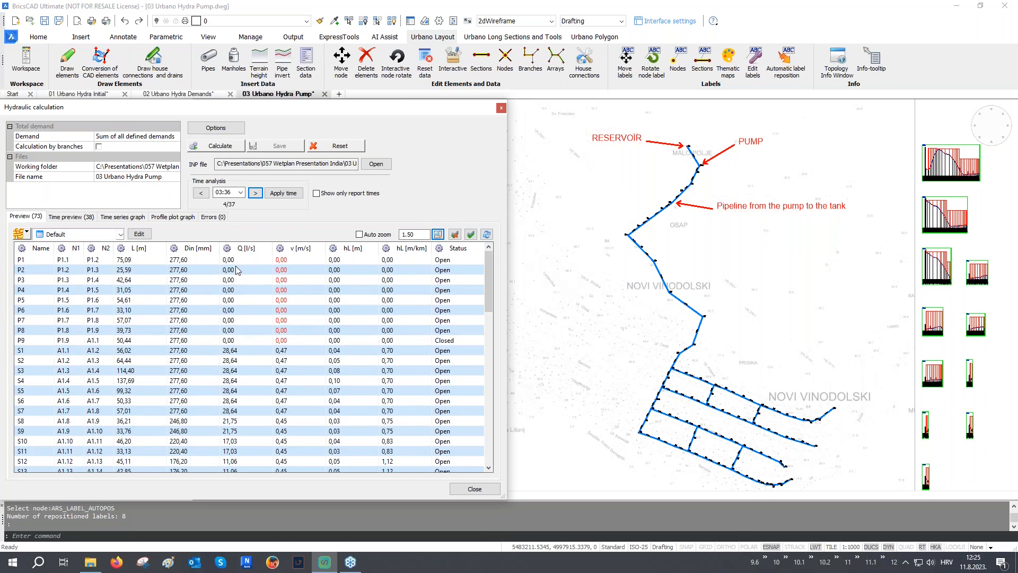
pyautogui.moveTo(237, 270)
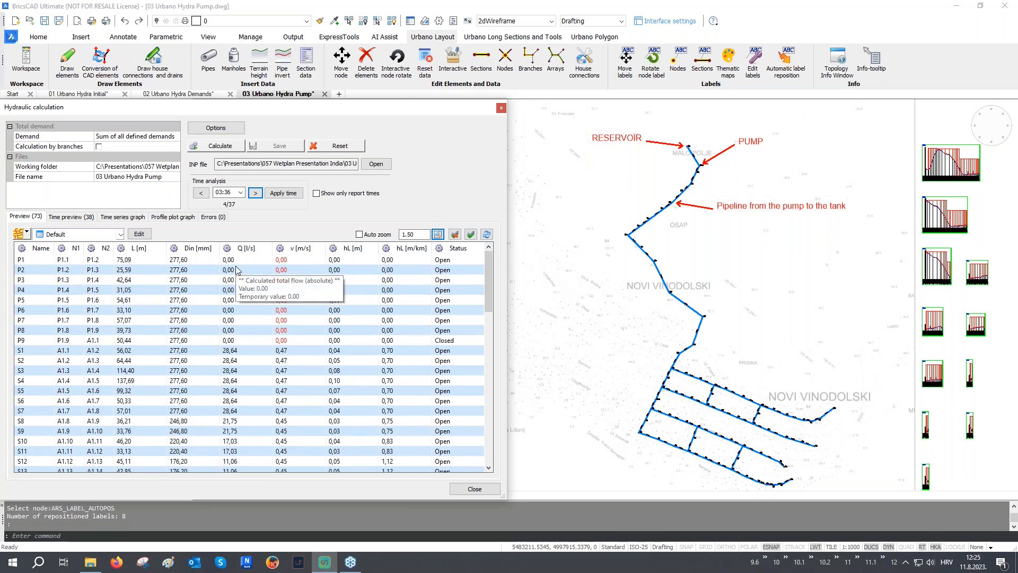
# - Plot the ending pressure of tank node A1.1 in the time series graph
pyautogui.click(132, 219)
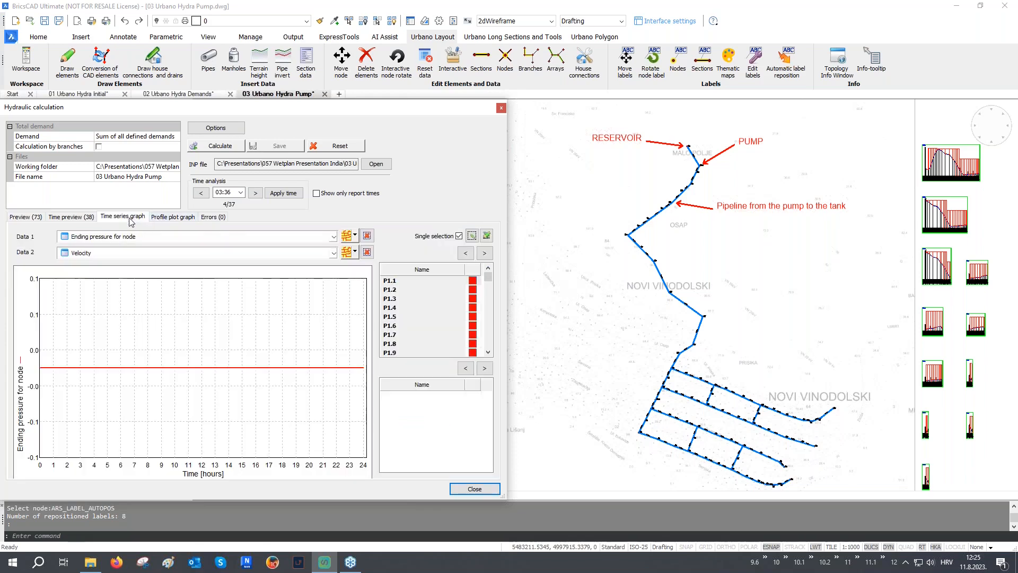
pyautogui.click(355, 236)
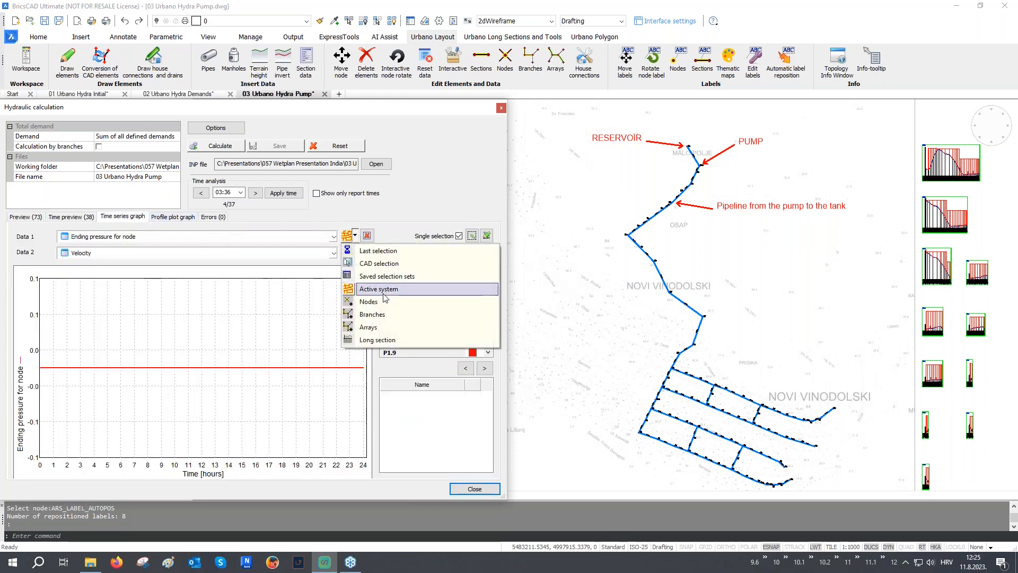
pyautogui.click(369, 301)
pyautogui.scroll(8, 626, 234)
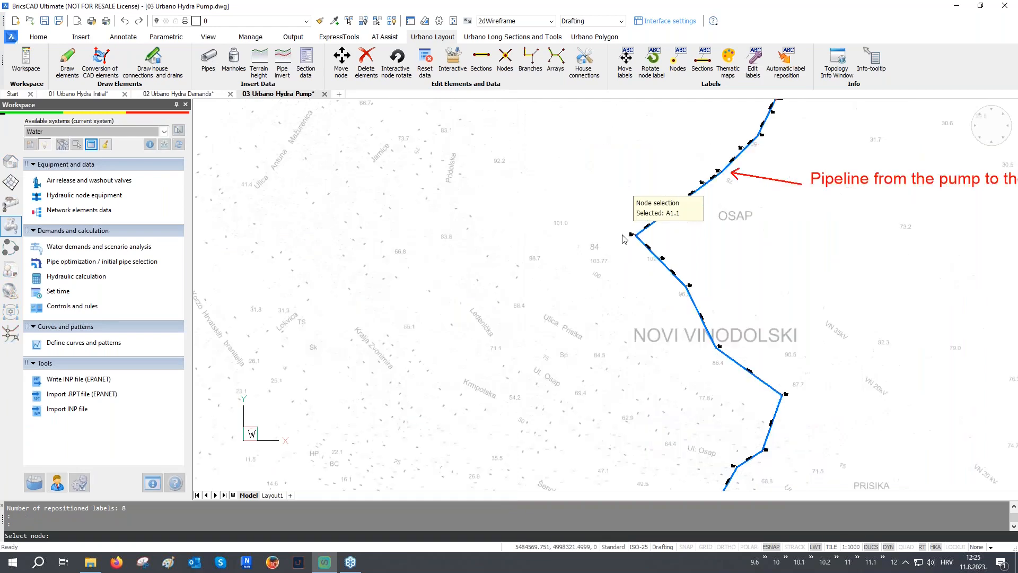
pyautogui.click(647, 234)
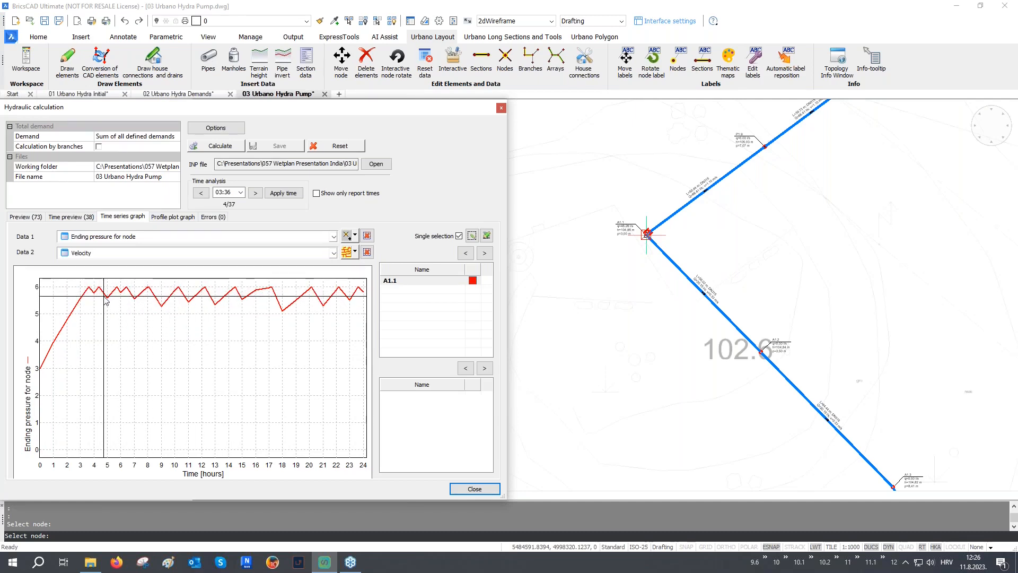
# - Add the velocity of section P2 beside the pump to the time series graph, and close the hydraulic calculation
pyautogui.click(354, 252)
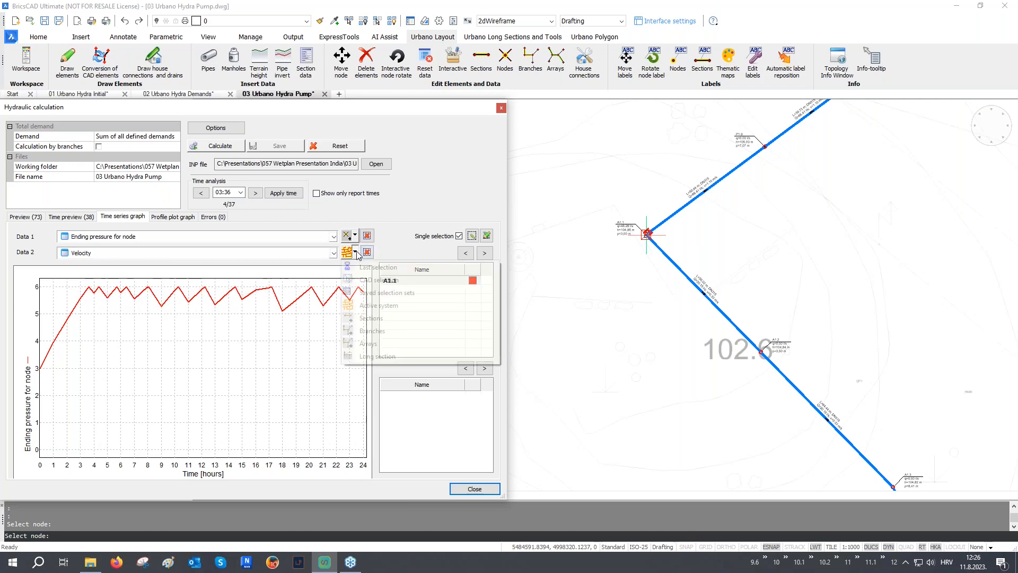
pyautogui.click(371, 319)
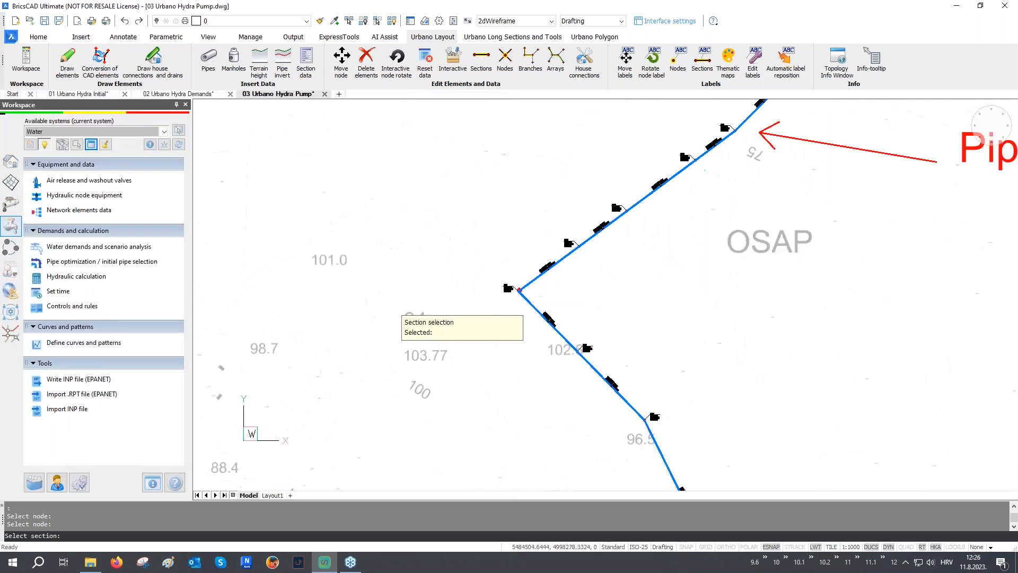
pyautogui.moveTo(668, 188); pyautogui.dragTo(544, 389, button='middle')
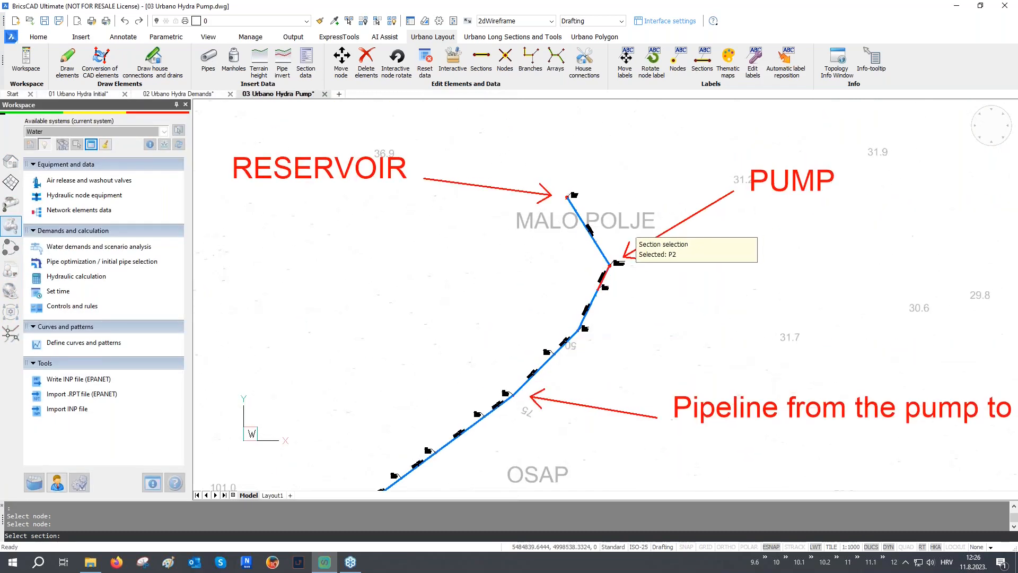
pyautogui.click(610, 264)
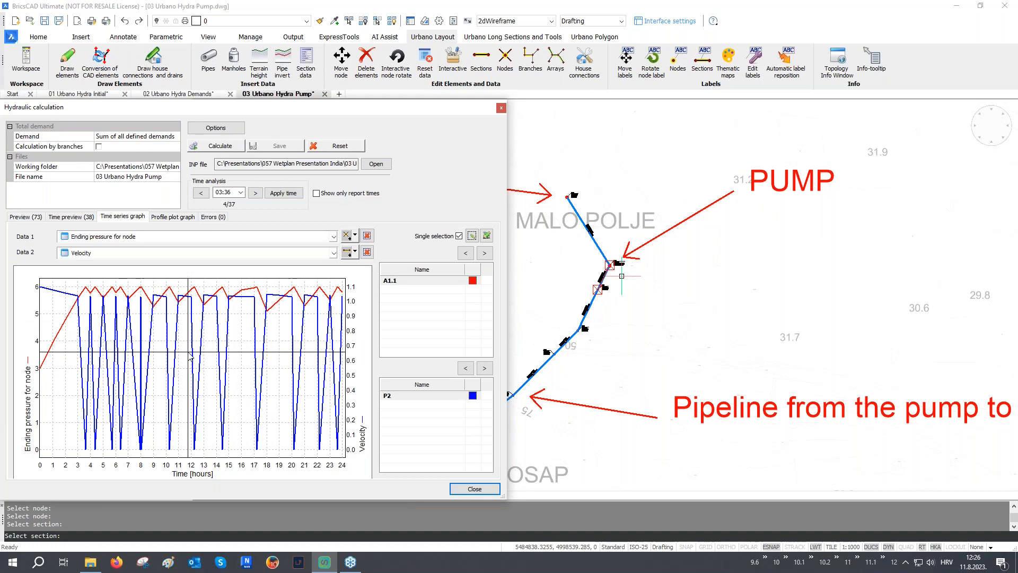
pyautogui.click(473, 484)
# - Add a new rule named PMP_OFF in Controls and rules
pyautogui.scroll(-3, 450, 310)
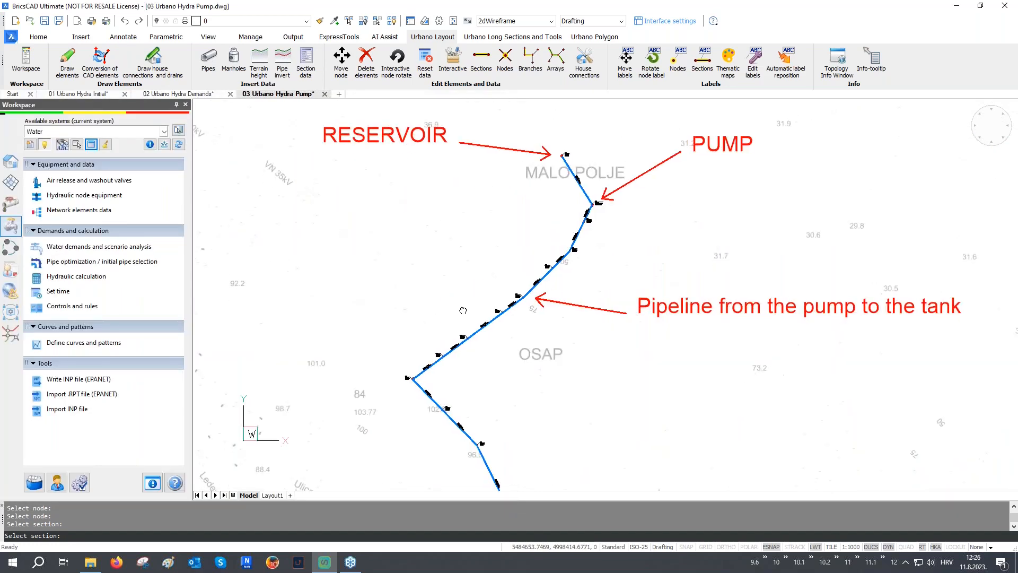
pyautogui.moveTo(255, 364); pyautogui.dragTo(472, 362, button='middle')
pyautogui.click(65, 307)
pyautogui.moveTo(465, 112); pyautogui.dragTo(368, 122)
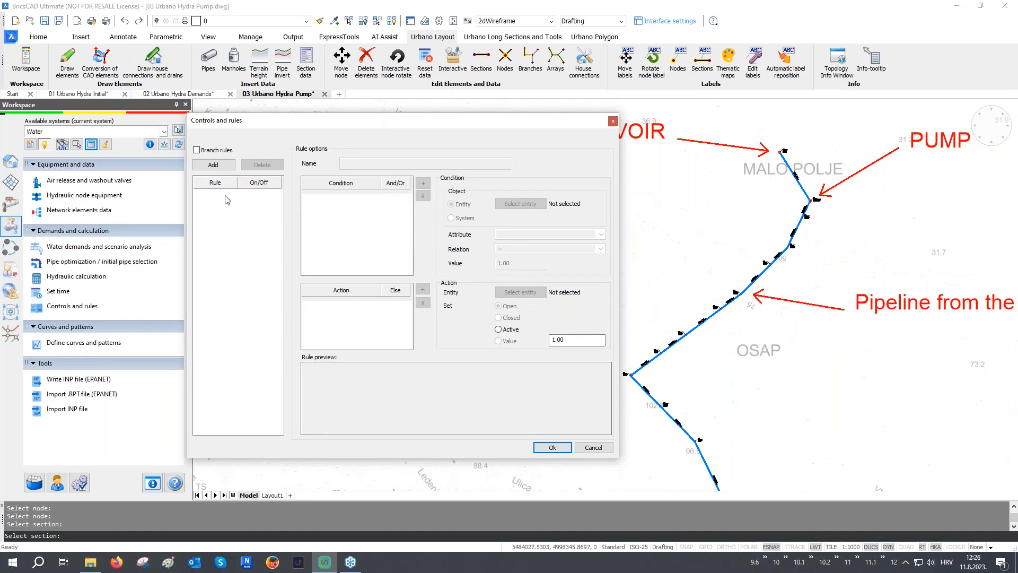
pyautogui.click(213, 164)
pyautogui.write('PMP_OFF')
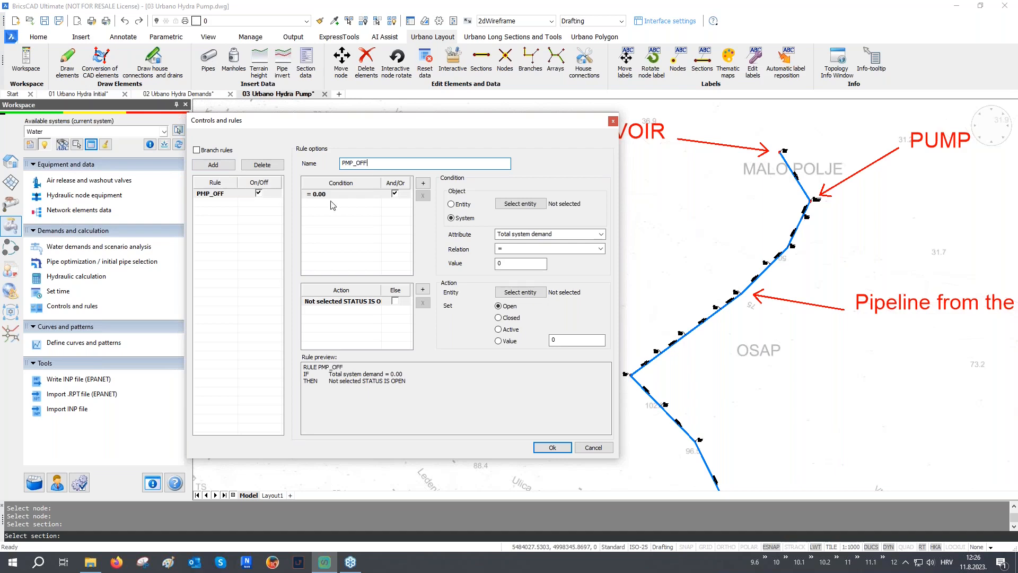
# - Define the PMP_OFF rule's condition as tank node A1.1 Level >= 5
pyautogui.click(519, 205)
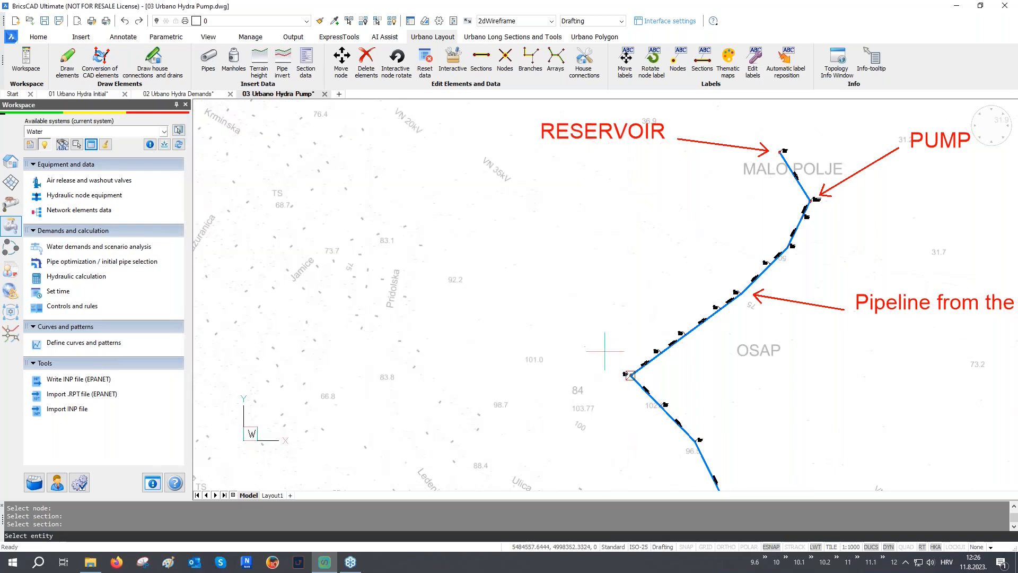
pyautogui.click(628, 375)
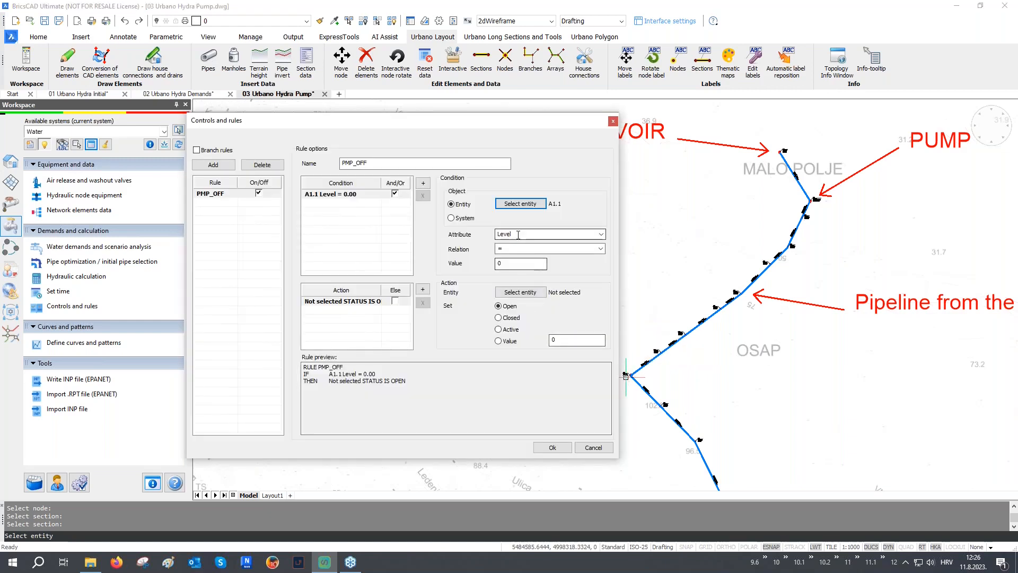
pyautogui.click(601, 249)
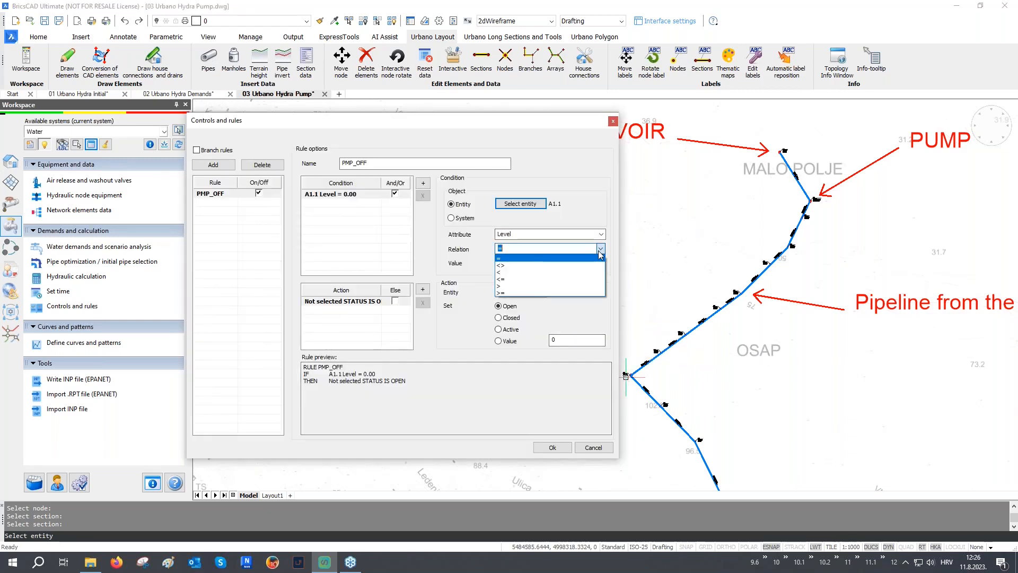
pyautogui.click(511, 292)
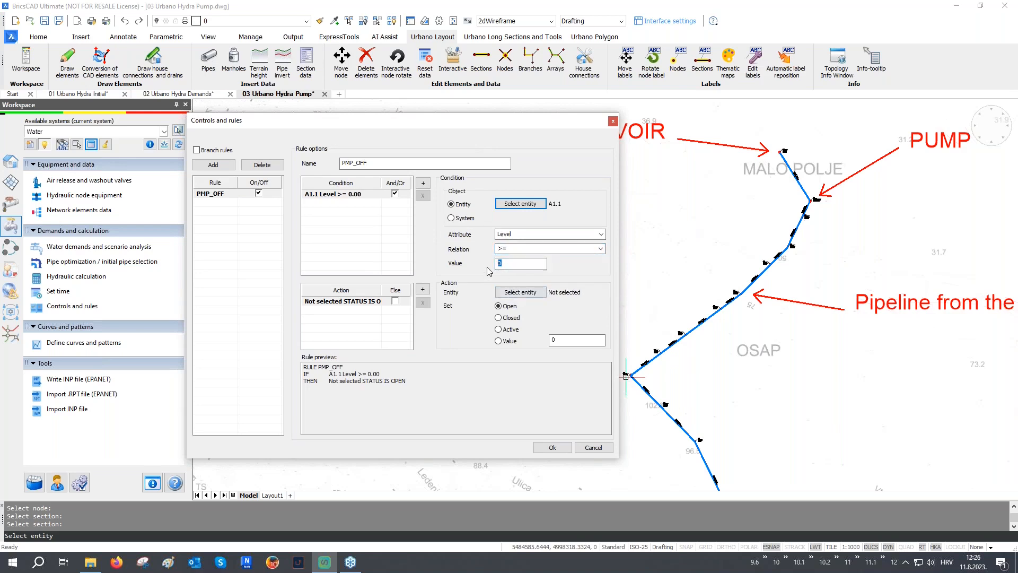
# - Set the PMP_OFF rule's action to switch pump node P1.2 to Closed, and check the rule preview
pyautogui.click(520, 292)
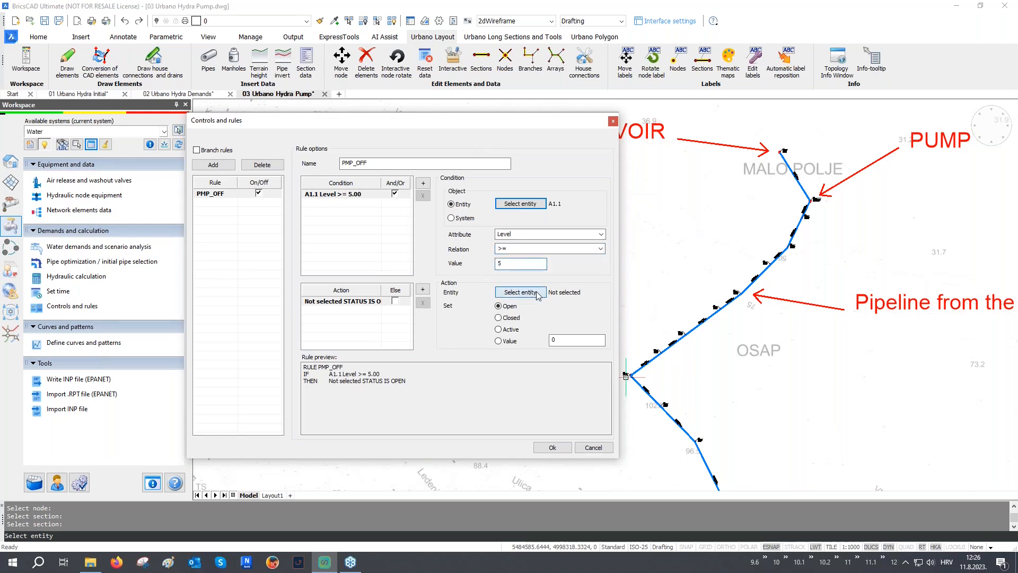
pyautogui.click(810, 201)
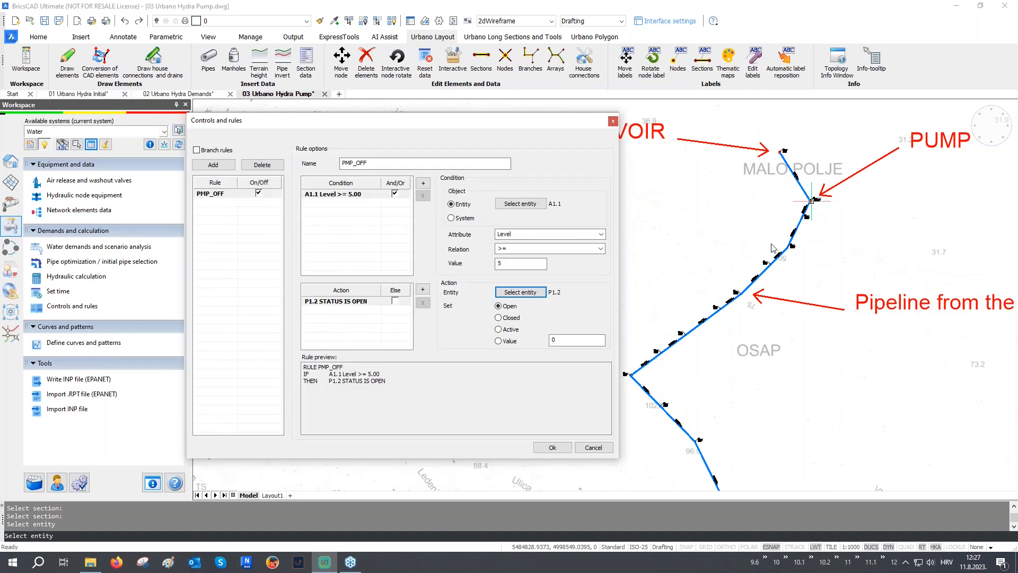
pyautogui.click(509, 319)
pyautogui.moveTo(305, 367); pyautogui.dragTo(398, 377)
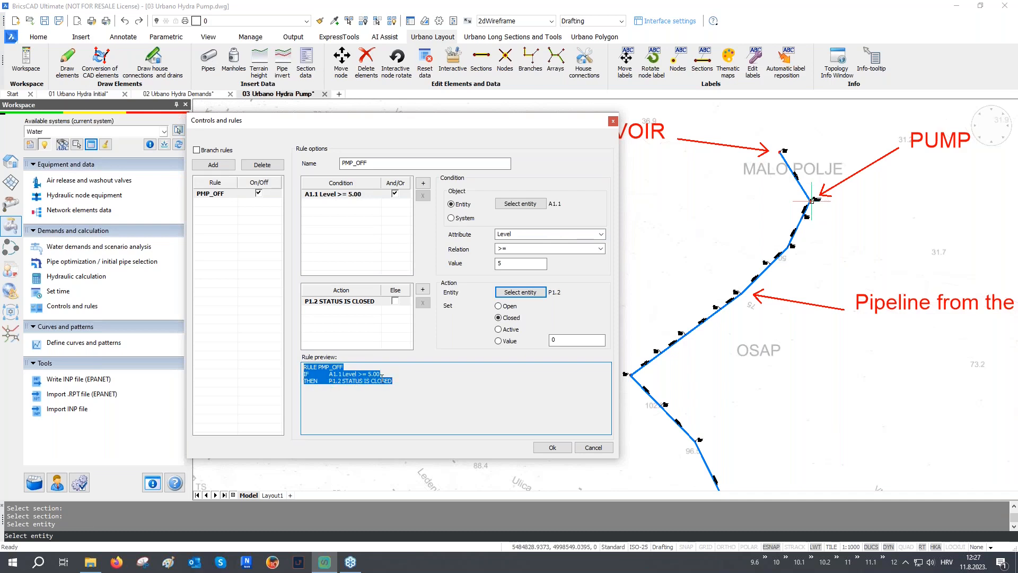
# - Add a second rule named PMP_ON
pyautogui.click(217, 166)
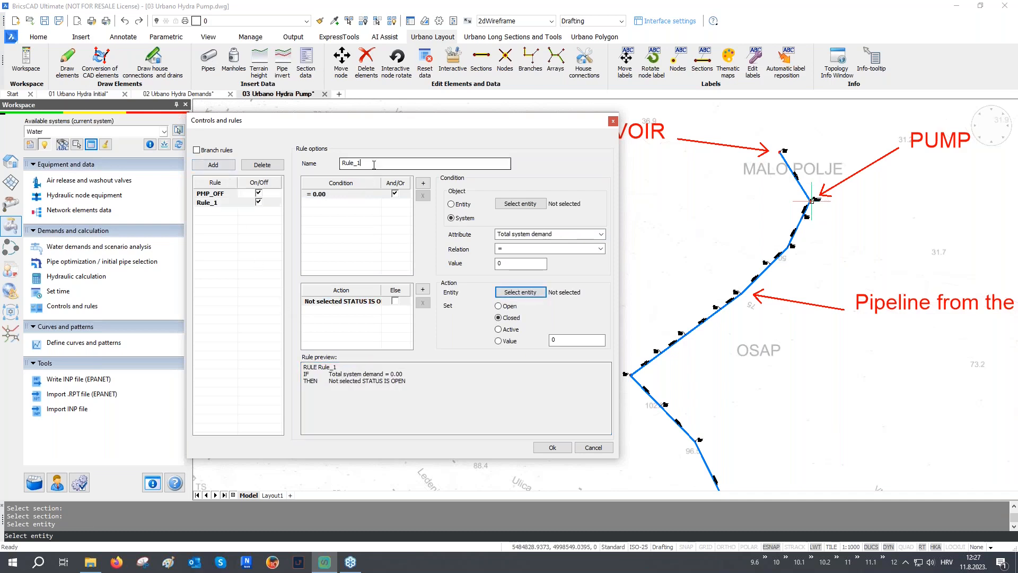
pyautogui.write('PMP')
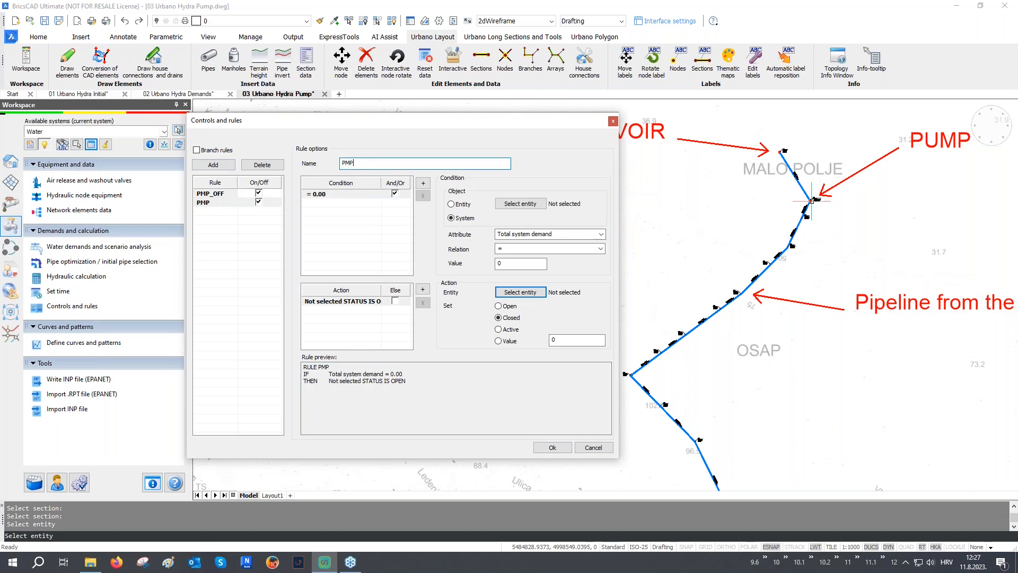
pyautogui.write('_ON')
# - Define the PMP_ON rule's condition as tank node A1.1 Level <= 1
pyautogui.click(533, 205)
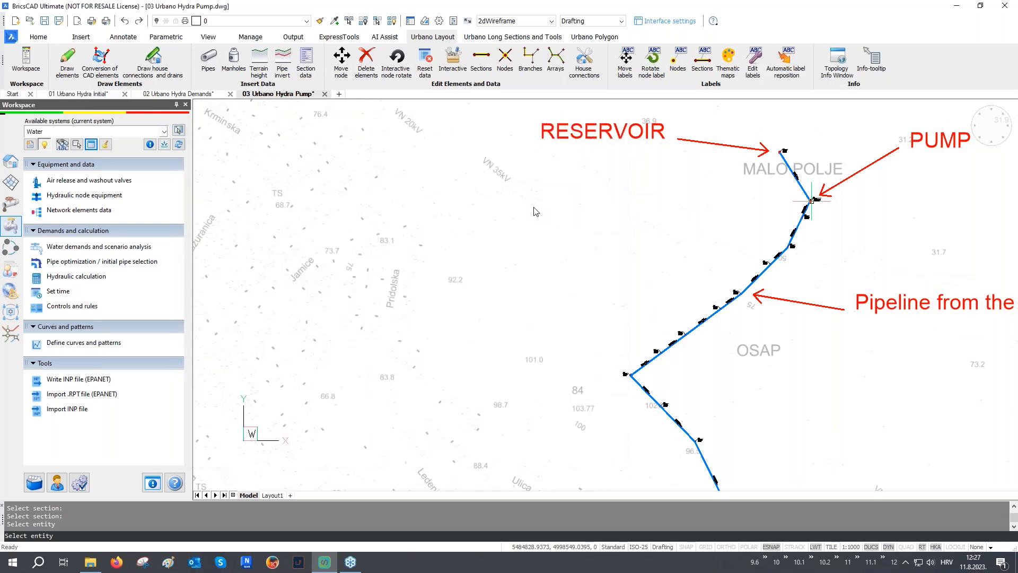
pyautogui.click(626, 374)
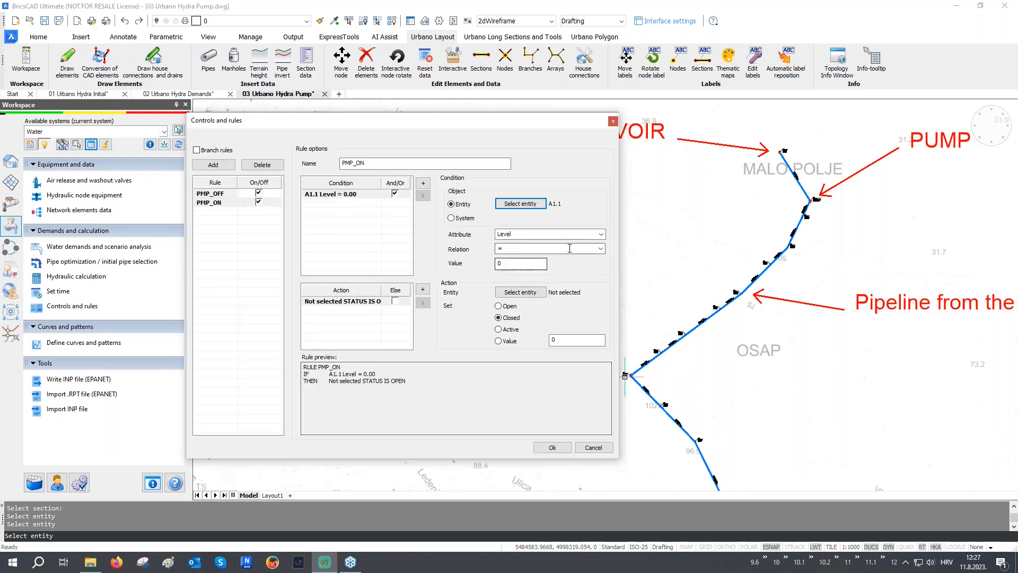
pyautogui.click(600, 248)
pyautogui.click(529, 279)
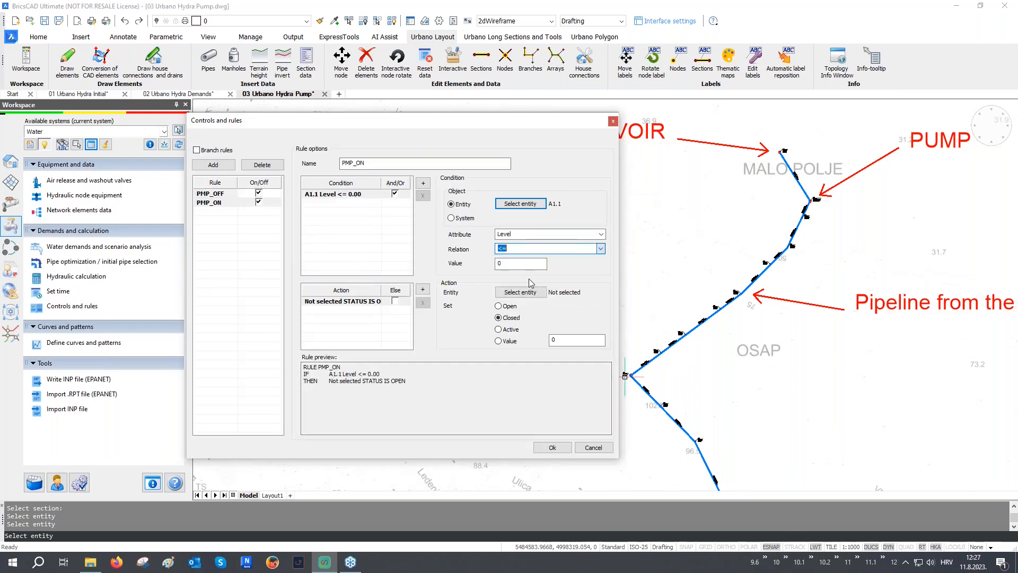
pyautogui.press('Tab')
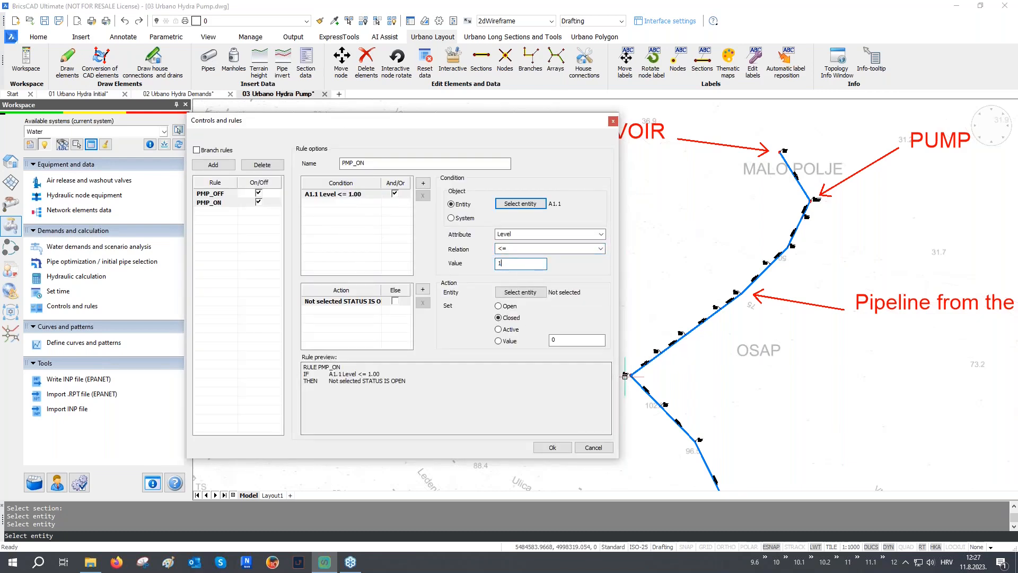
pyautogui.write('1')
# - Set the PMP_ON rule's action to switch pump node P1.2 to Open, and accept the controls and rules
pyautogui.click(520, 292)
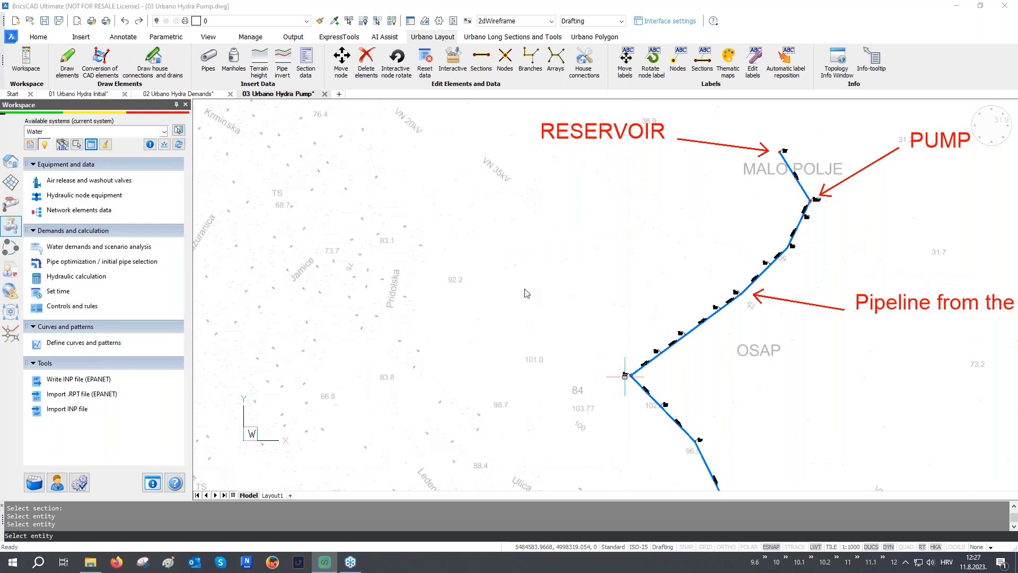
pyautogui.click(810, 200)
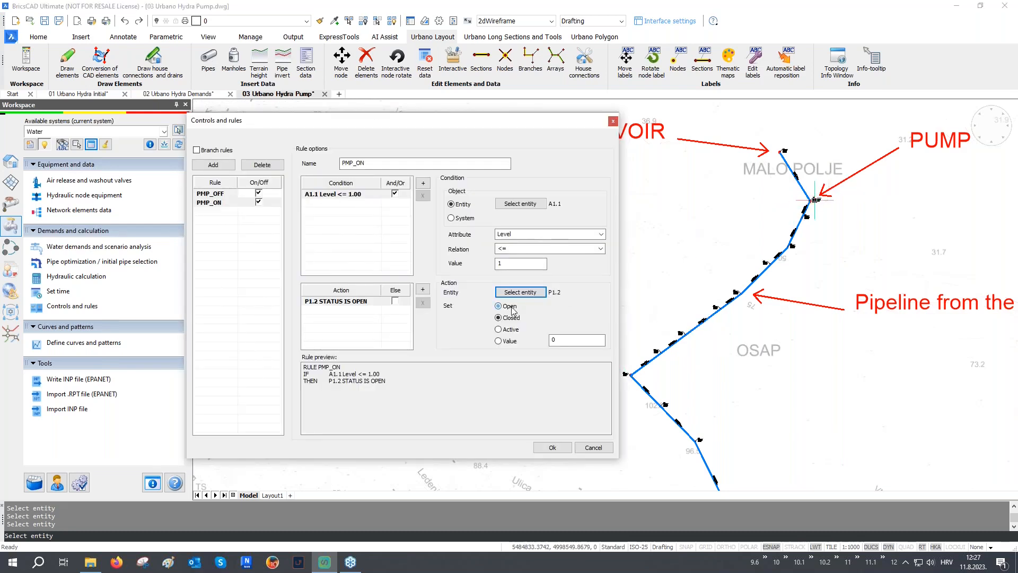
pyautogui.moveTo(303, 374); pyautogui.dragTo(388, 380)
pyautogui.click(552, 447)
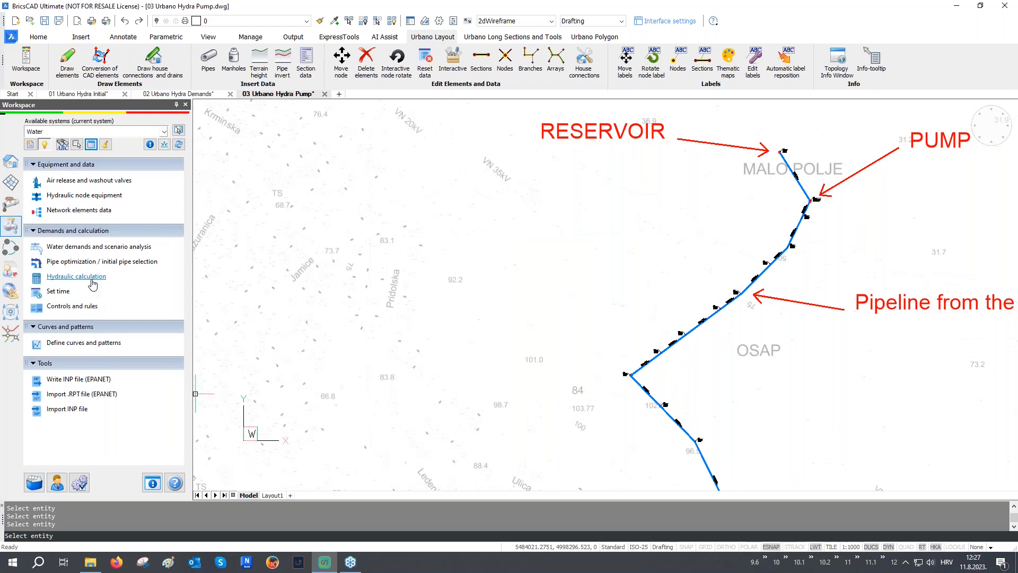
# - Rerun the hydraulic calculation and show the time preview for section P2 just downstream of the pump
pyautogui.click(92, 281)
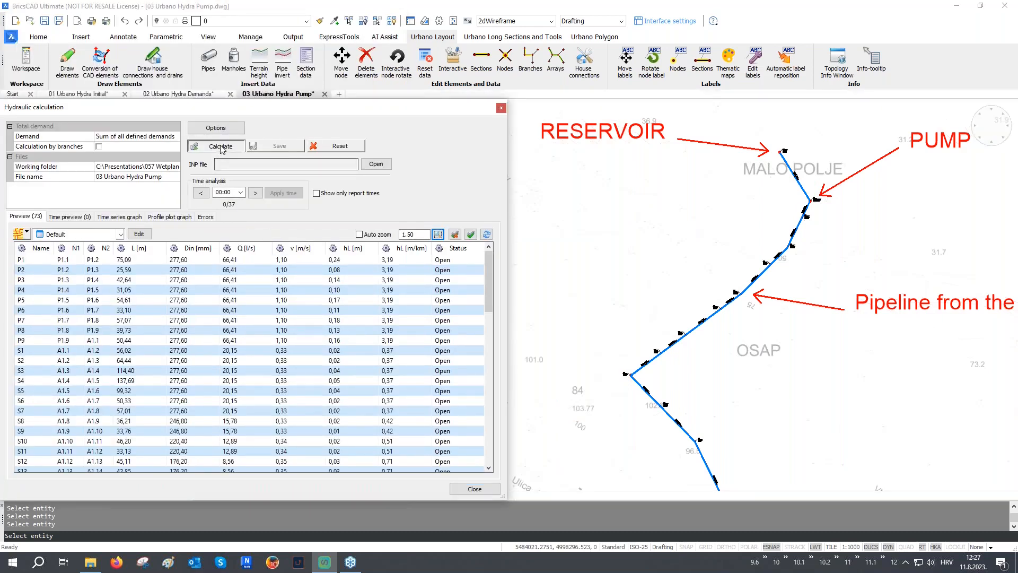
pyautogui.click(221, 146)
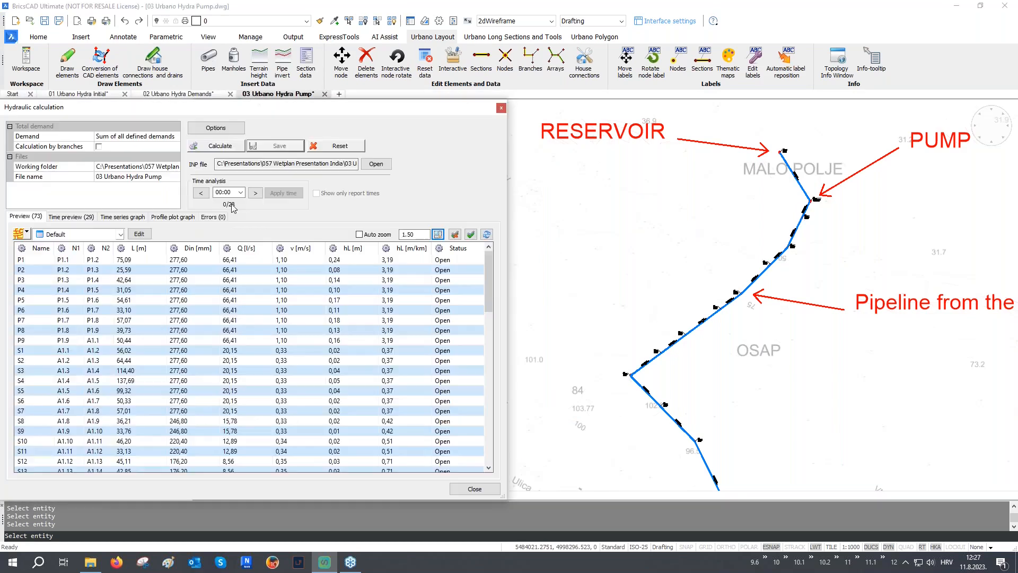
pyautogui.click(28, 236)
pyautogui.click(51, 298)
pyautogui.click(810, 211)
pyautogui.rightClick(811, 210)
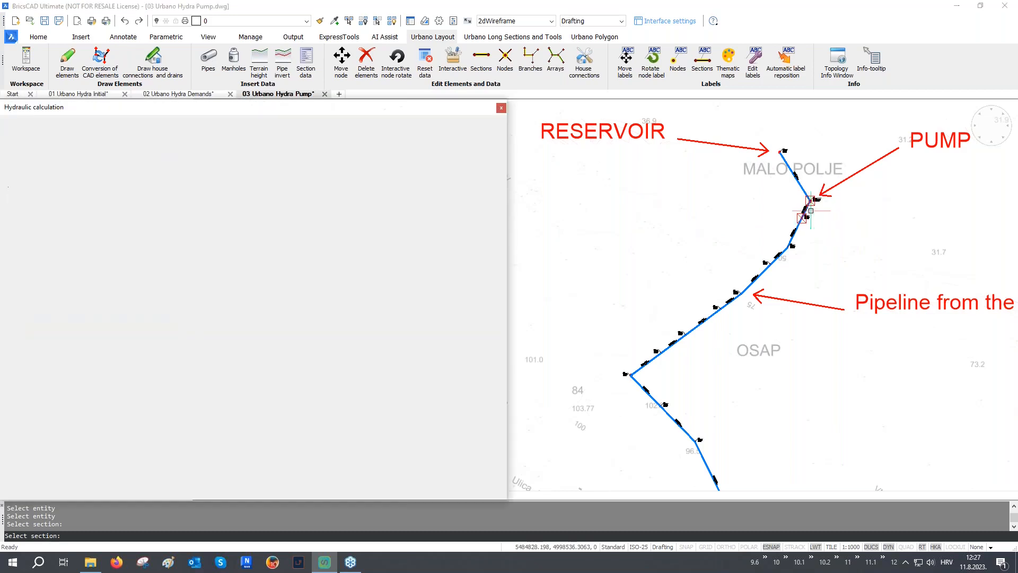
pyautogui.click(74, 217)
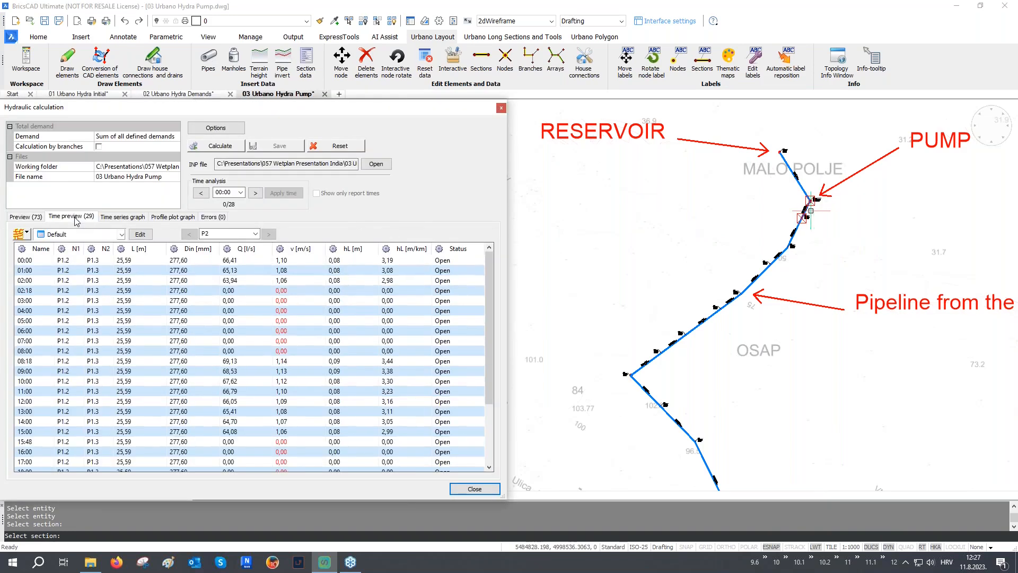
# - Examine the 02:18 to 08:00 rows of section P2 and of pump node P1.2 in the time preview
pyautogui.click(243, 293)
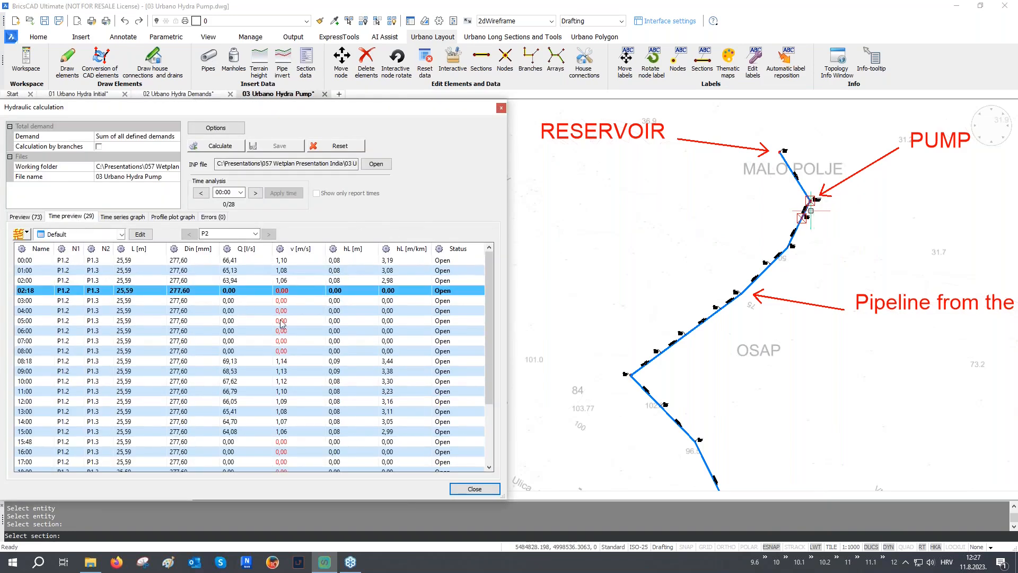
pyautogui.keyDown('shift'); pyautogui.click(285, 351); pyautogui.keyUp('shift')
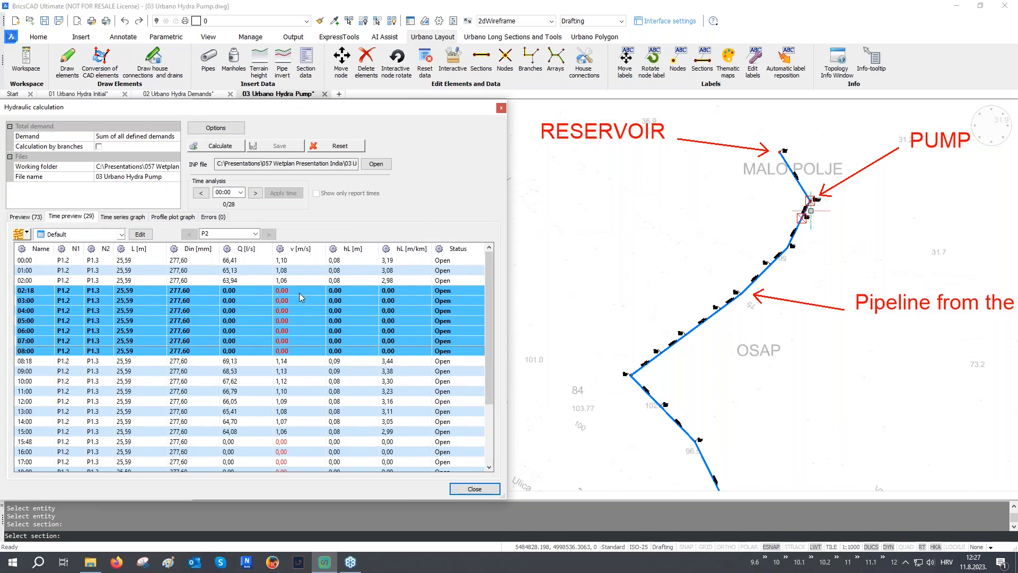
pyautogui.click(109, 234)
pyautogui.click(79, 342)
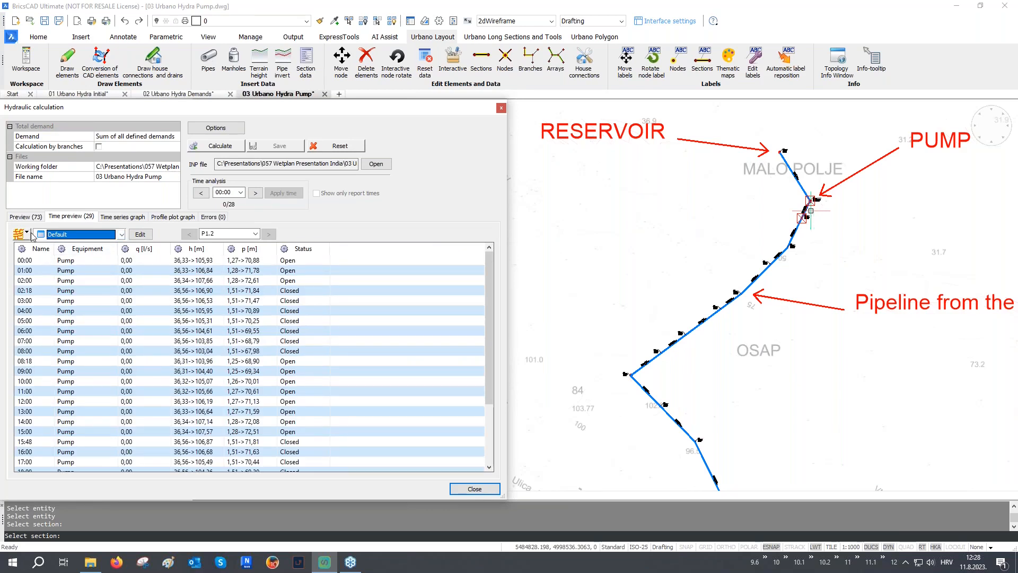
pyautogui.click(287, 292)
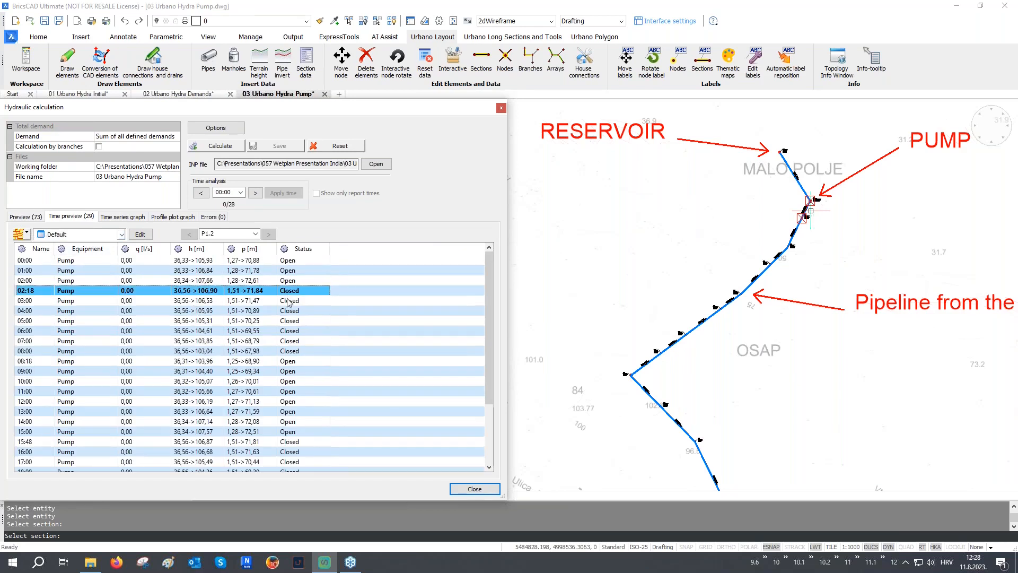
pyautogui.keyDown('shift'); pyautogui.click(293, 351); pyautogui.keyUp('shift')
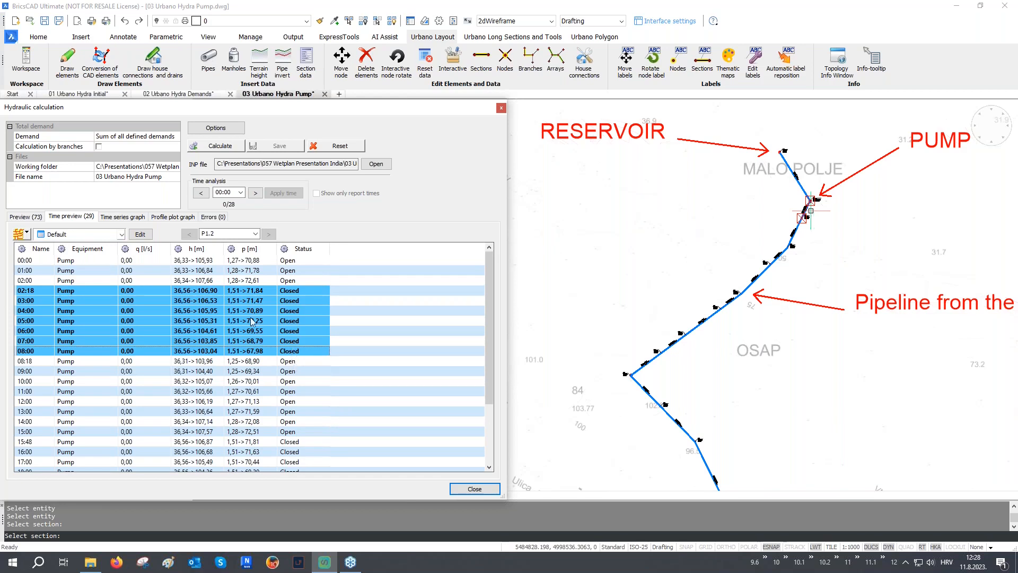
# - Plot the ending pressure of tank node A1.1 in the time series graph using the recalculated results
pyautogui.click(135, 218)
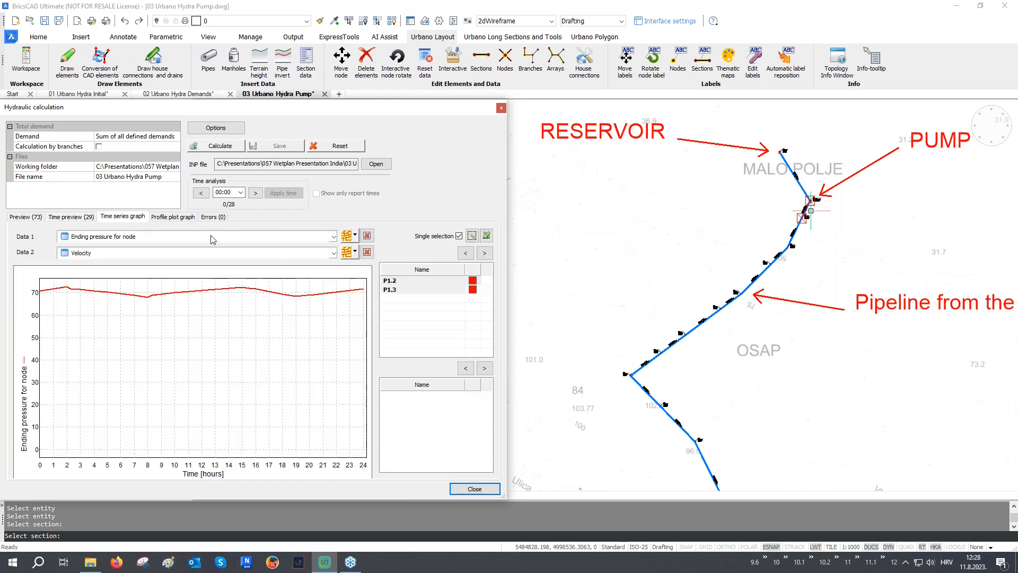
pyautogui.click(355, 235)
pyautogui.click(378, 301)
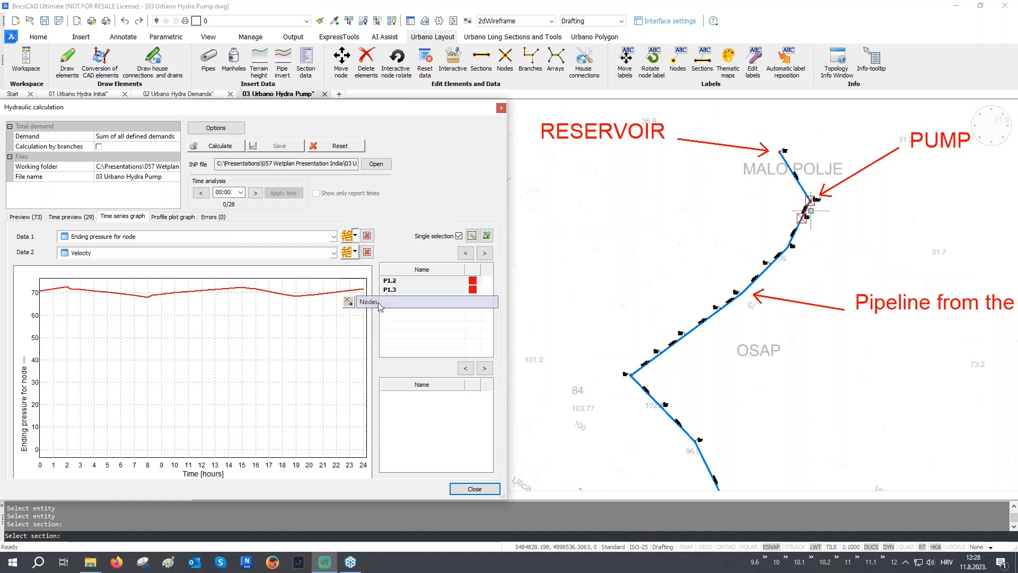
pyautogui.click(630, 376)
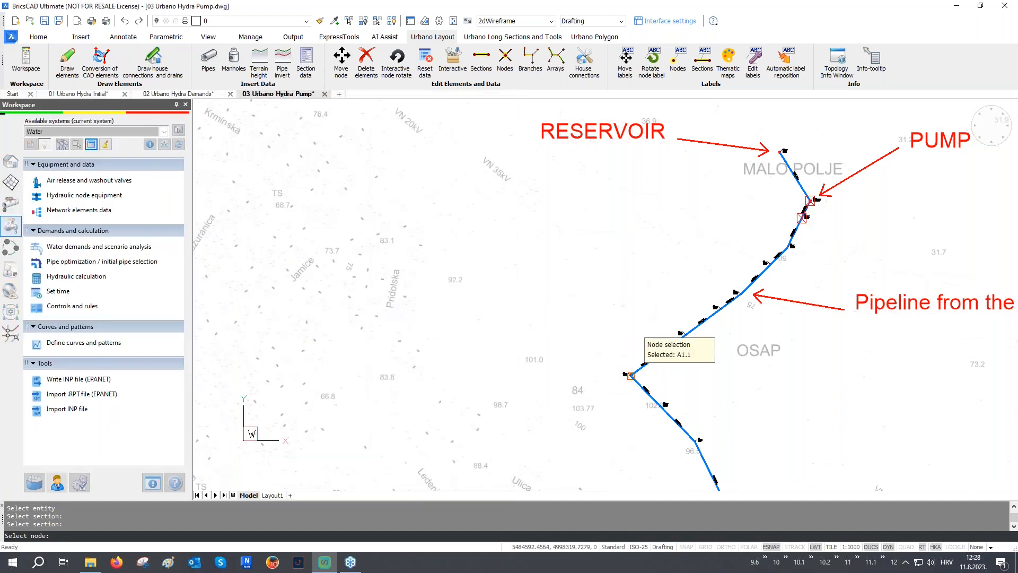
pyautogui.press('Return')
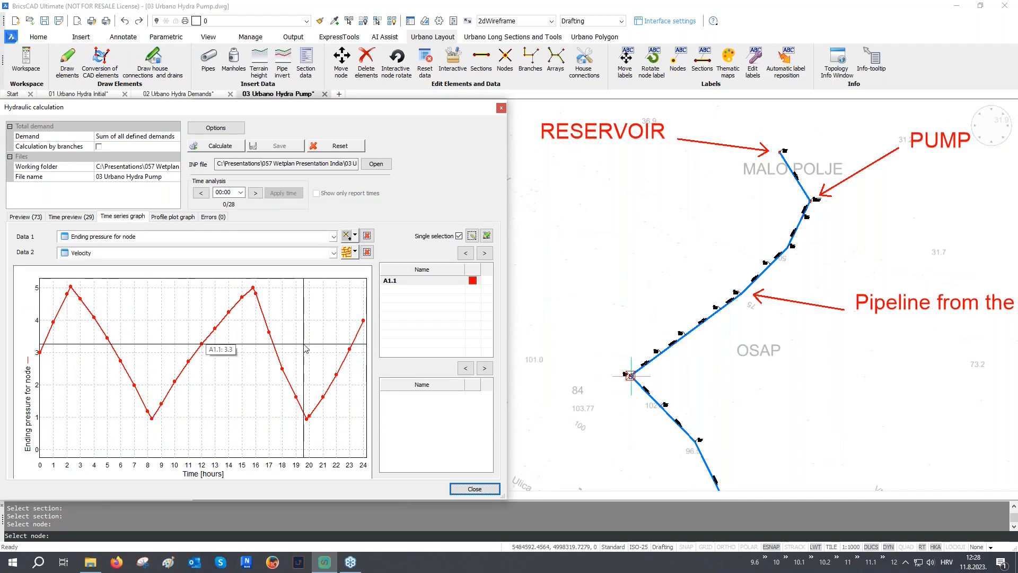
# - Add the velocity of section P2 as the second data series of the time series graph
pyautogui.click(354, 252)
pyautogui.click(373, 318)
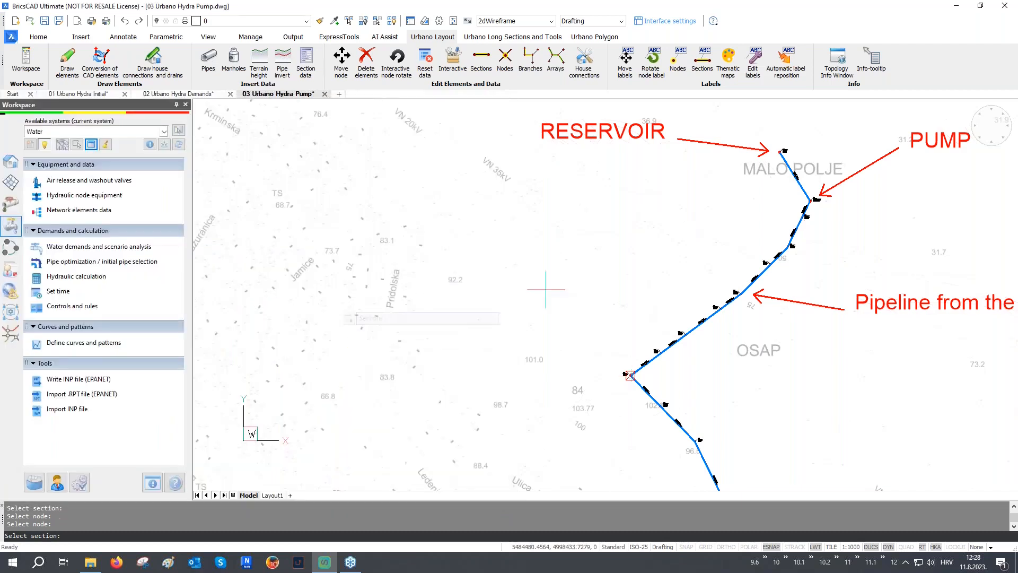
pyautogui.click(817, 211)
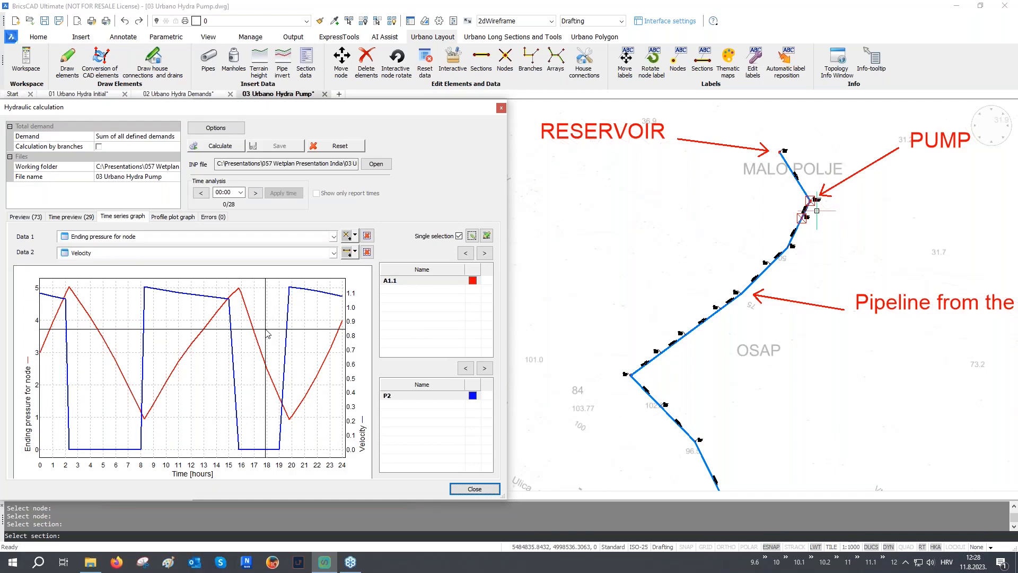
# - Insert the combined pressure and velocity graph into the drawing, below the column of longitudinal sections
pyautogui.click(471, 235)
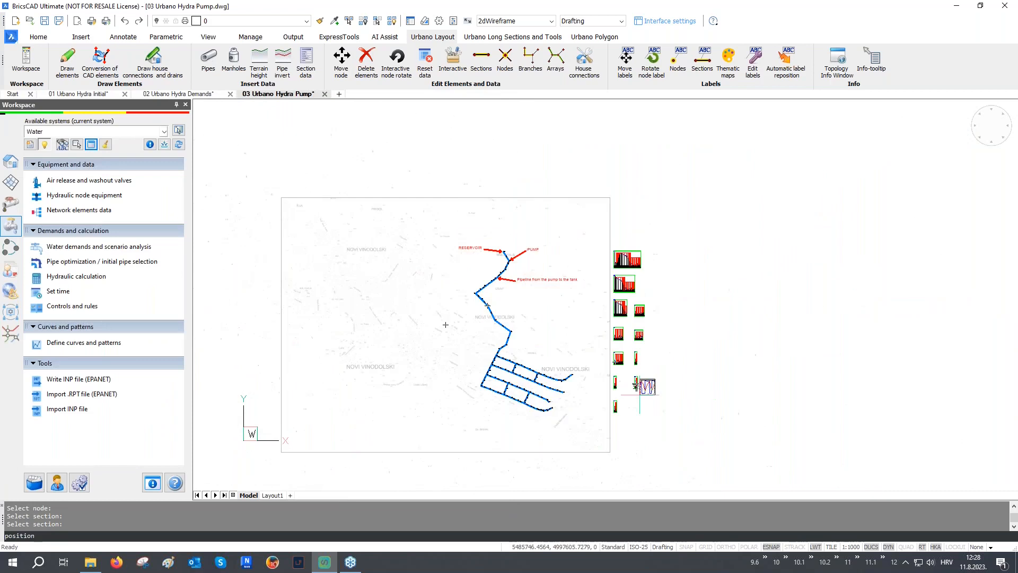
pyautogui.scroll(5, 625, 442)
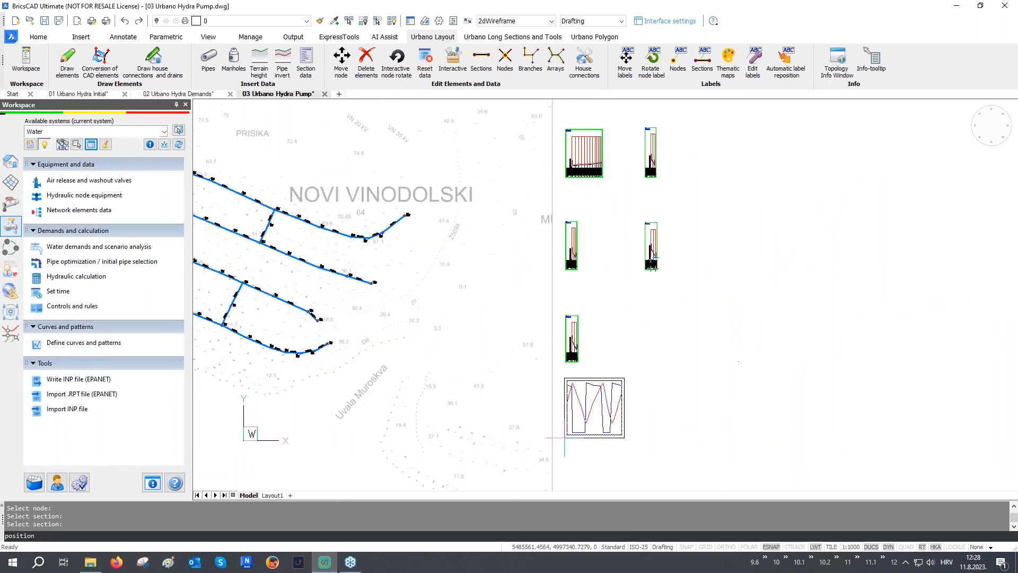
pyautogui.click(564, 437)
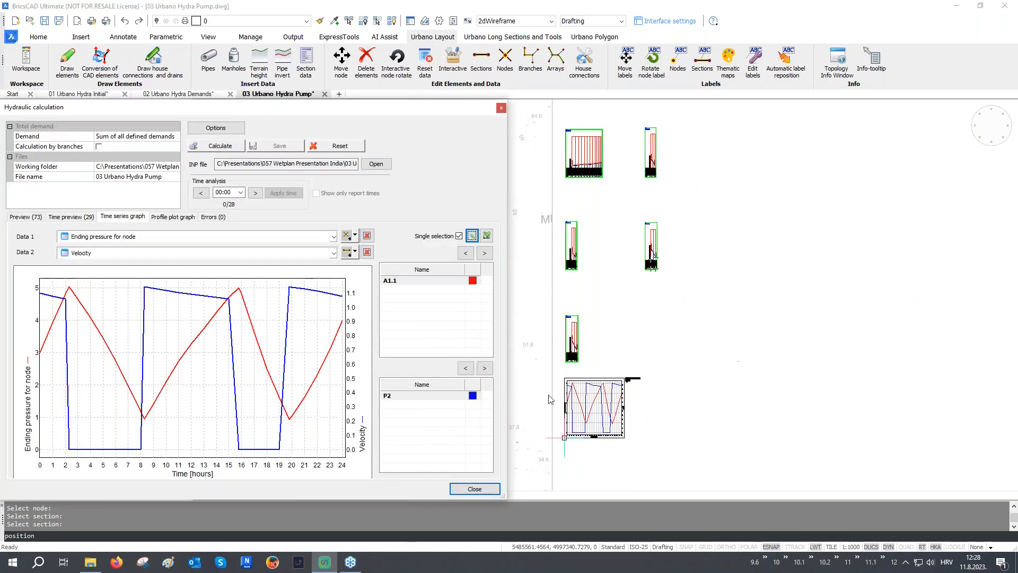
# - Insert the A1.1 and P2 series as separate graphs beside the combined graph, and close the hydraulic calculation
pyautogui.click(487, 236)
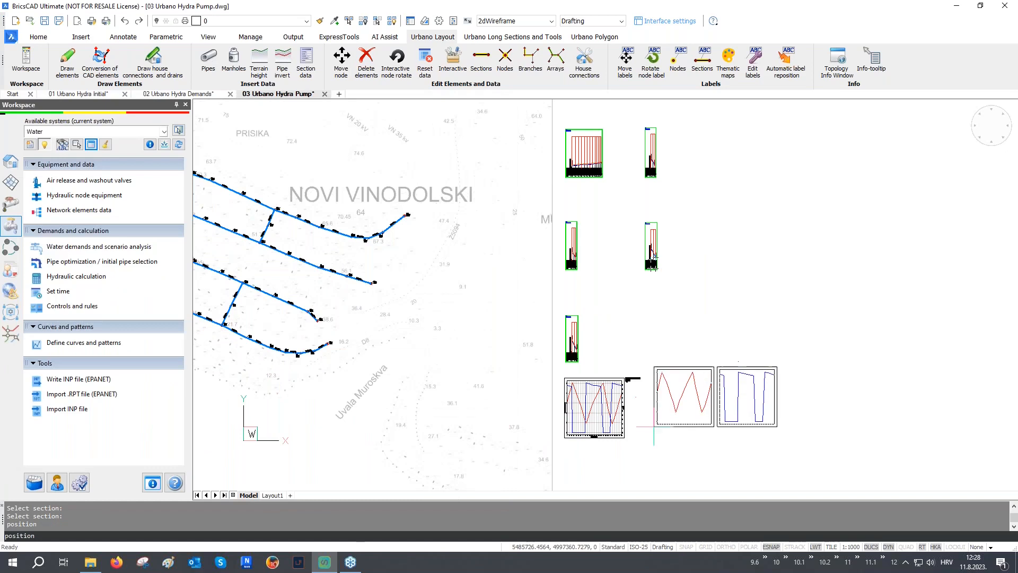
pyautogui.click(654, 440)
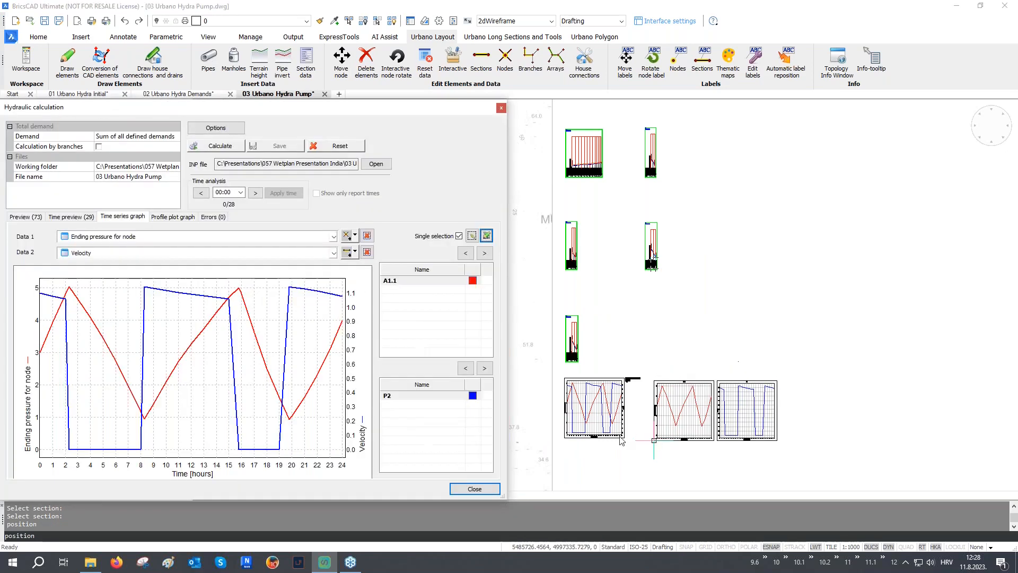
pyautogui.click(476, 489)
# - Examine the combined graph and the separate A1.1 pressure and P2 velocity graphs placed in the drawing
pyautogui.scroll(2, 600, 419)
pyautogui.scroll(3, 600, 419)
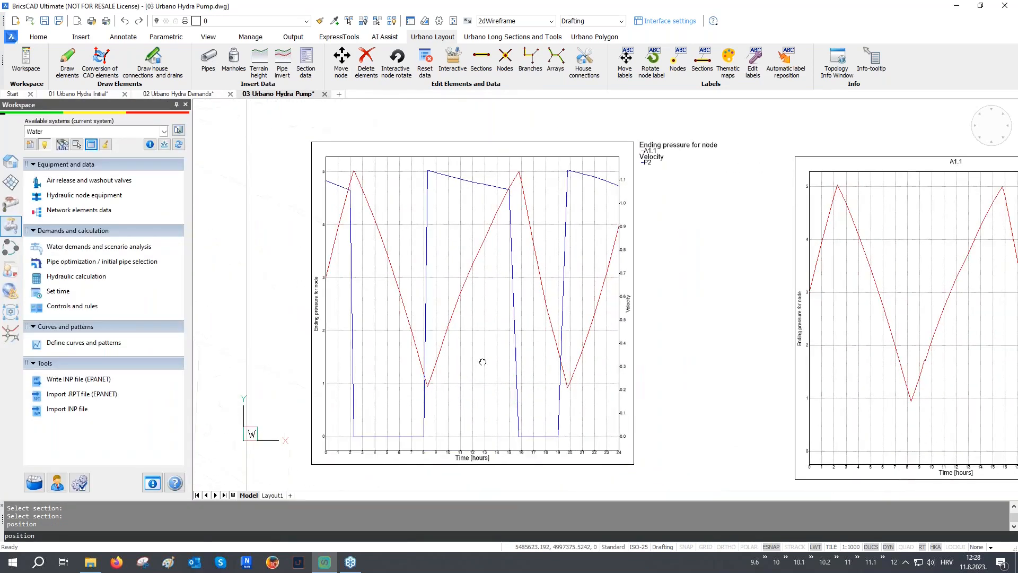
pyautogui.scroll(-1, 612, 349)
pyautogui.moveTo(671, 350); pyautogui.dragTo(405, 350, button='middle')
pyautogui.scroll(1, 805, 364)
pyautogui.moveTo(801, 369); pyautogui.dragTo(783, 369, button='middle')
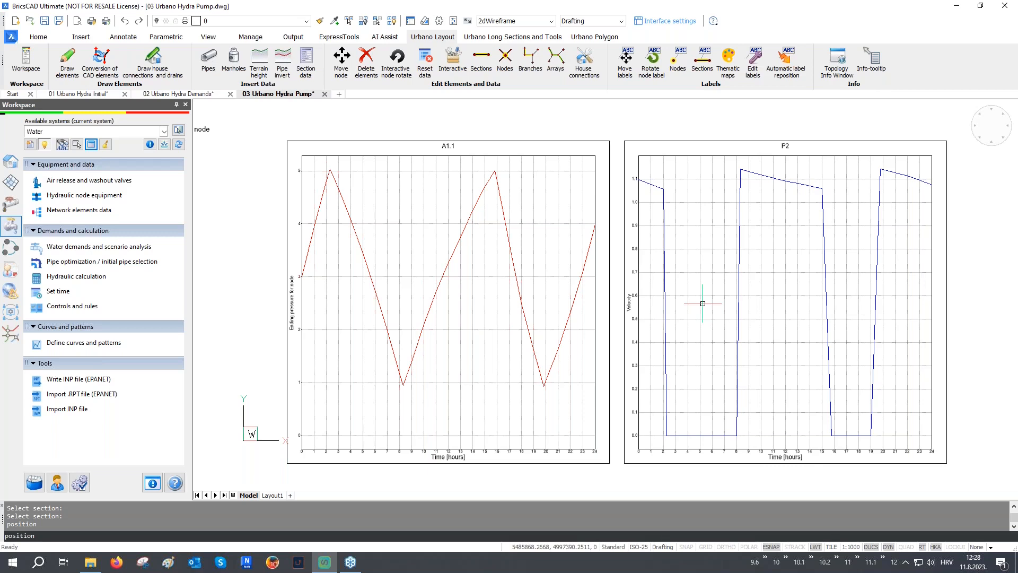
pyautogui.press('Escape')
pyautogui.scroll(-7, 704, 304)
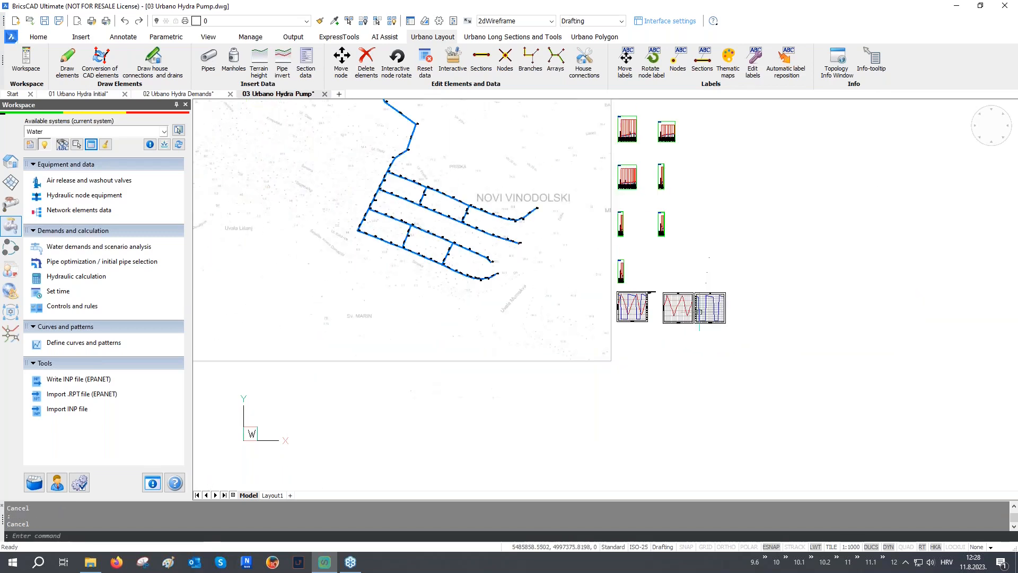
# - Assign the trench group "Single trench - sand bed - B=calculated" with trench Alfa=90 to the whole water network
pyautogui.scroll(1, 465, 153)
pyautogui.moveTo(464, 154); pyautogui.dragTo(464, 282, button='middle')
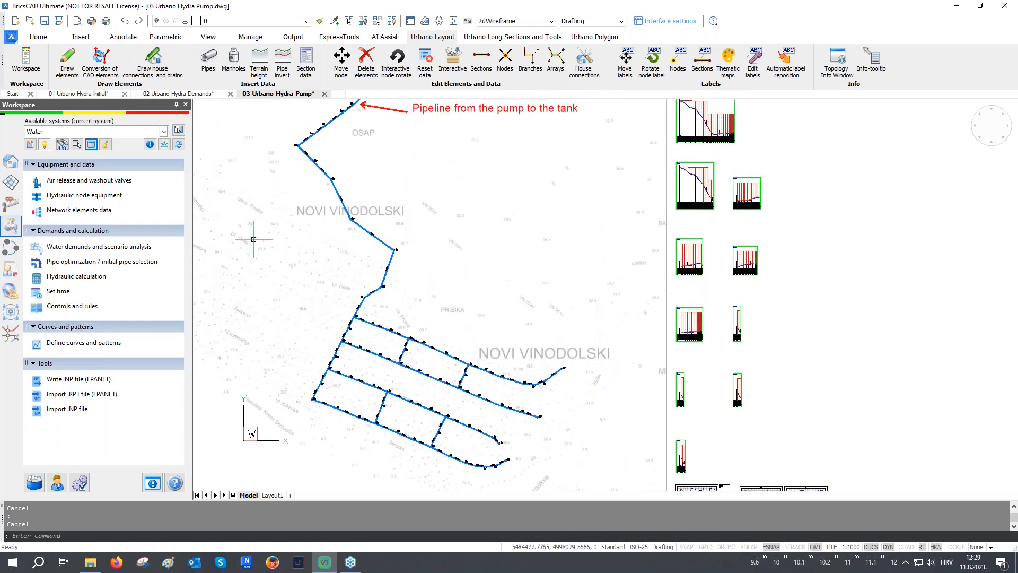
pyautogui.click(10, 161)
pyautogui.click(74, 182)
pyautogui.rightClick(78, 184)
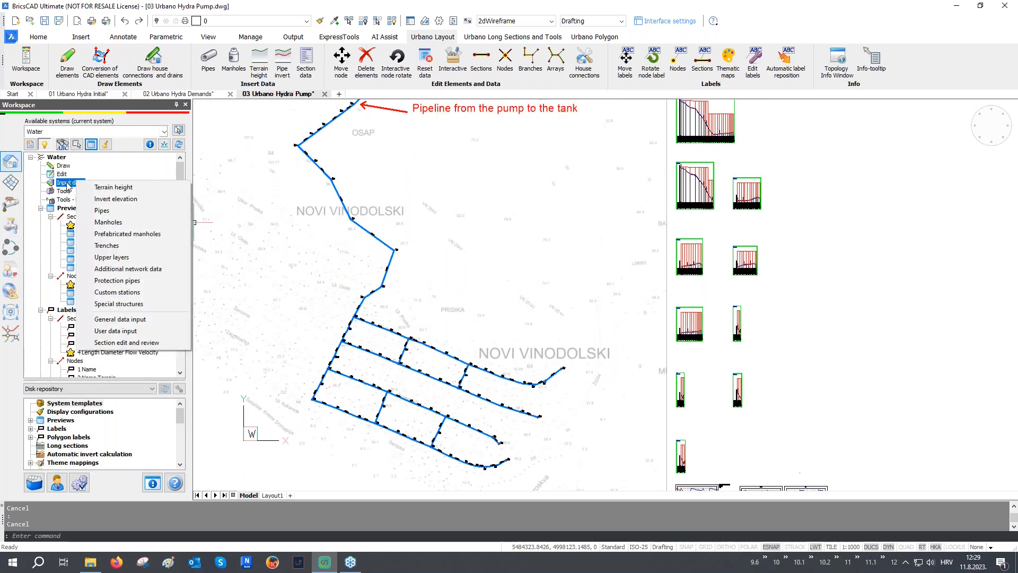
pyautogui.click(115, 248)
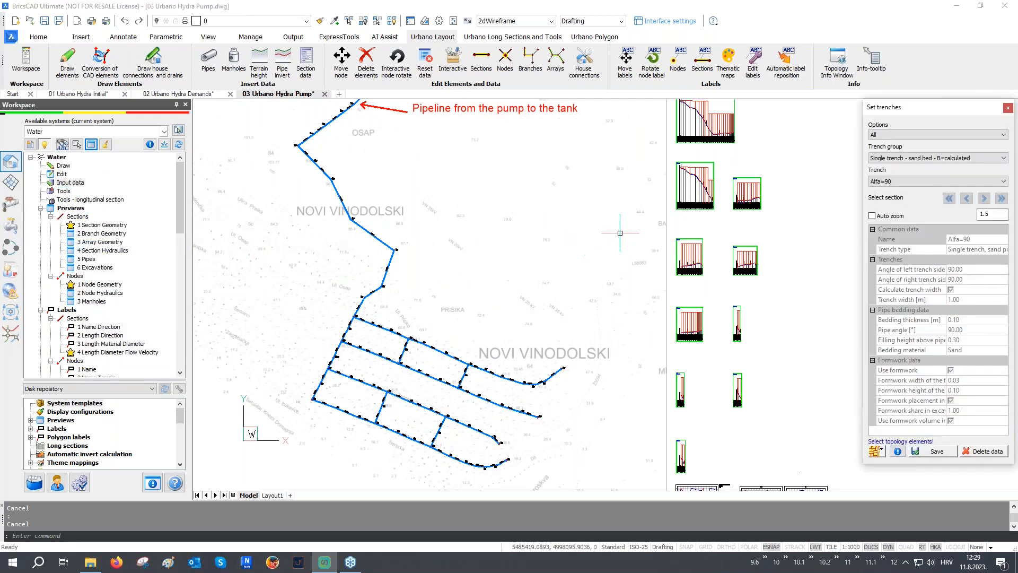
pyautogui.click(962, 158)
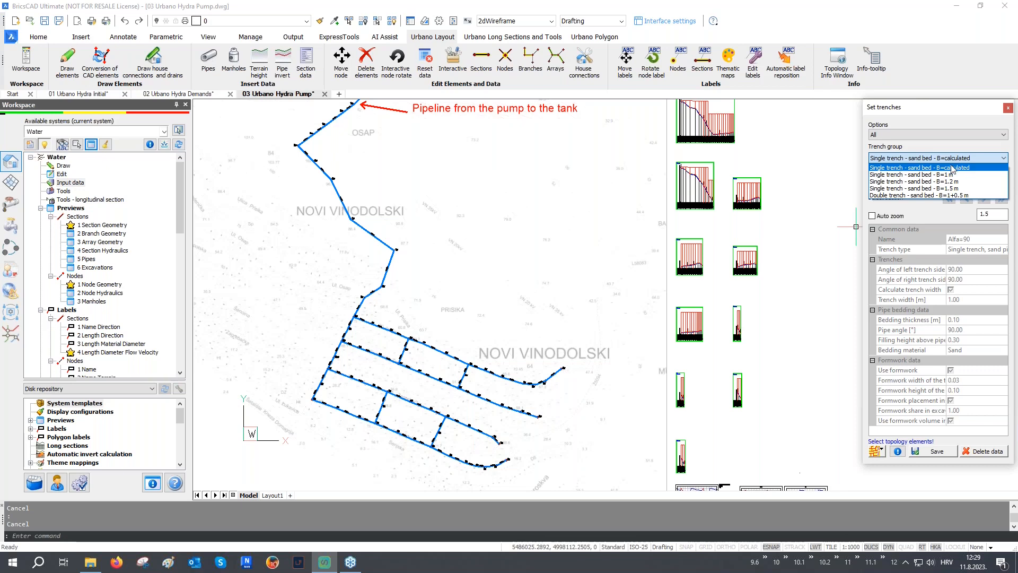
pyautogui.click(950, 167)
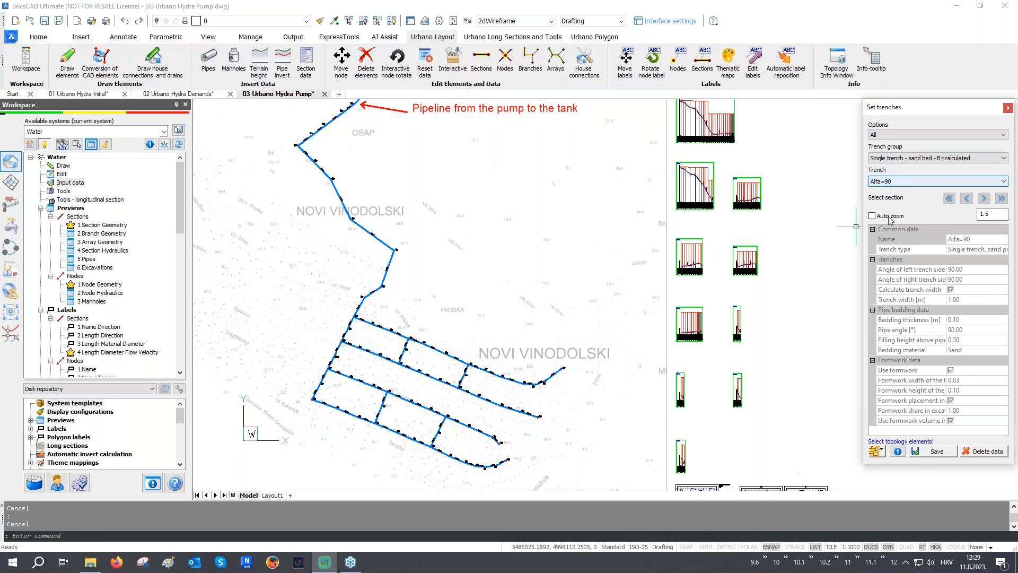
pyautogui.click(873, 452)
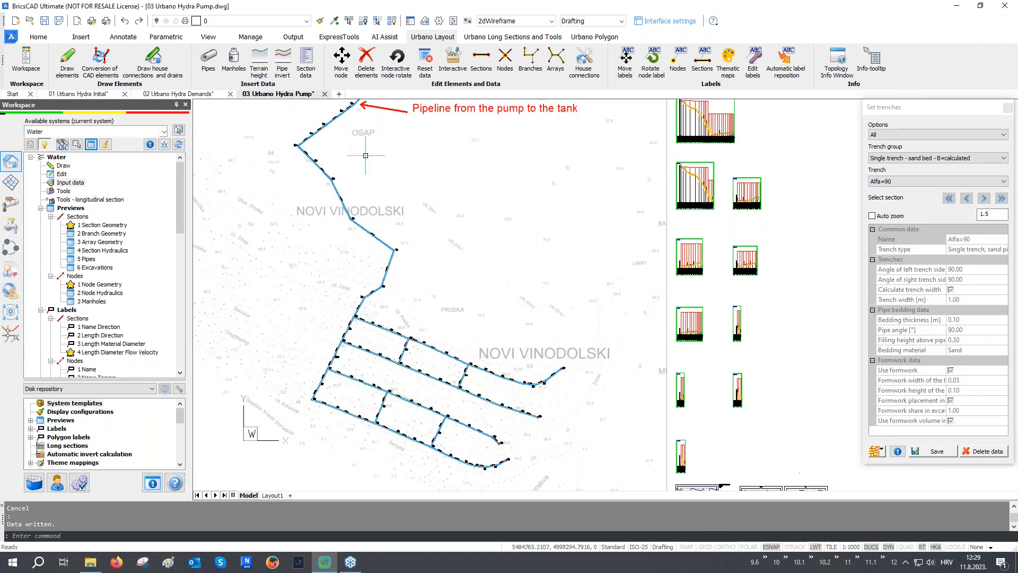
pyautogui.click(1007, 108)
# - Assign the Asphalt 15 cm upper layer to all sections of the water network and save it
pyautogui.rightClick(70, 182)
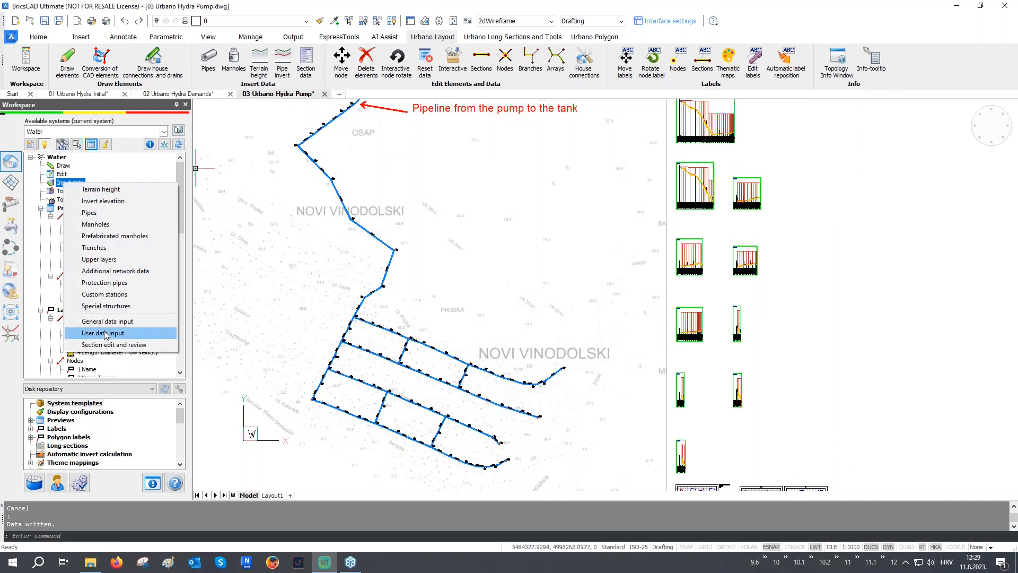
pyautogui.click(114, 262)
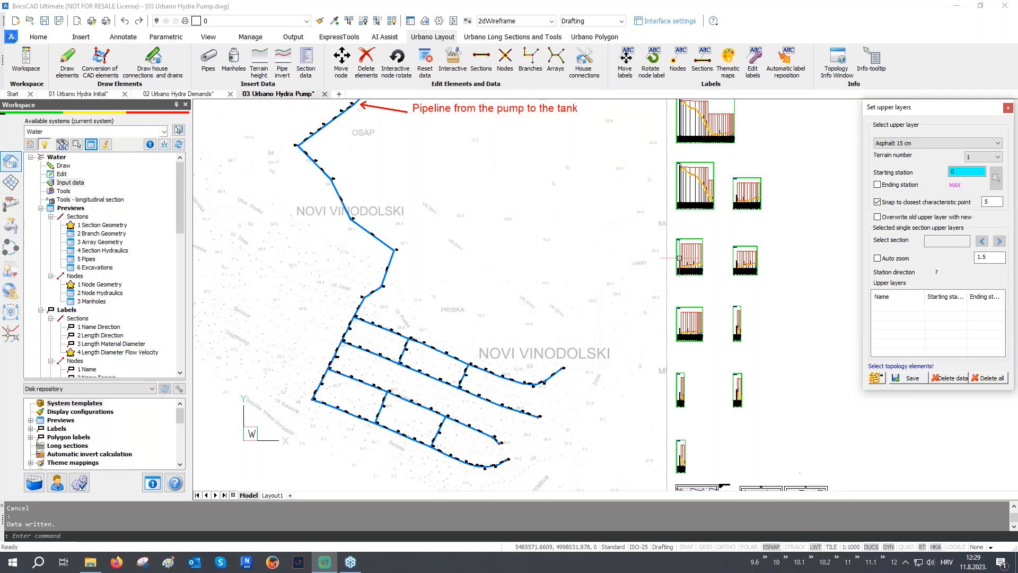
pyautogui.click(874, 379)
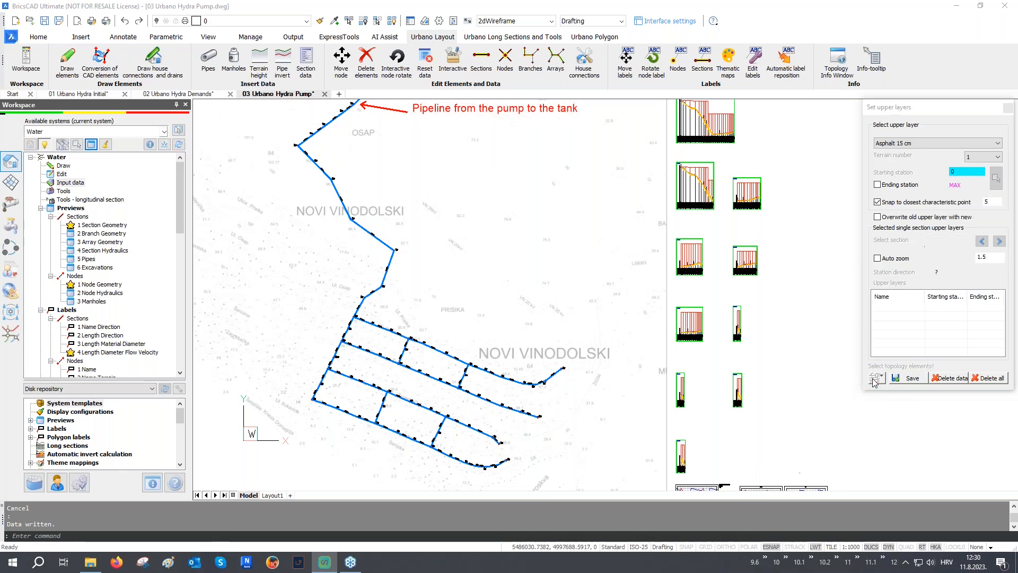
pyautogui.click(538, 415)
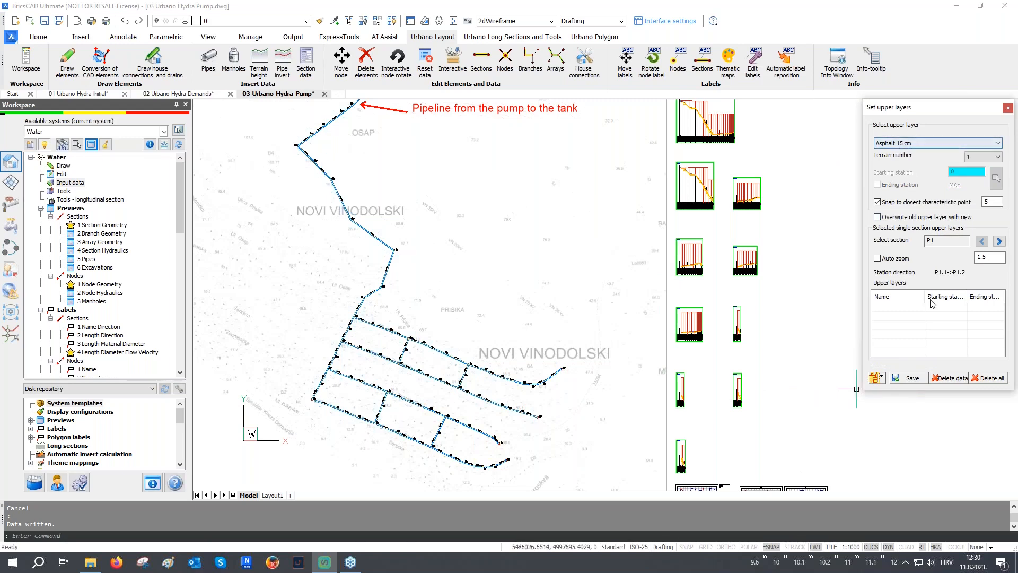
pyautogui.click(910, 378)
pyautogui.click(858, 160)
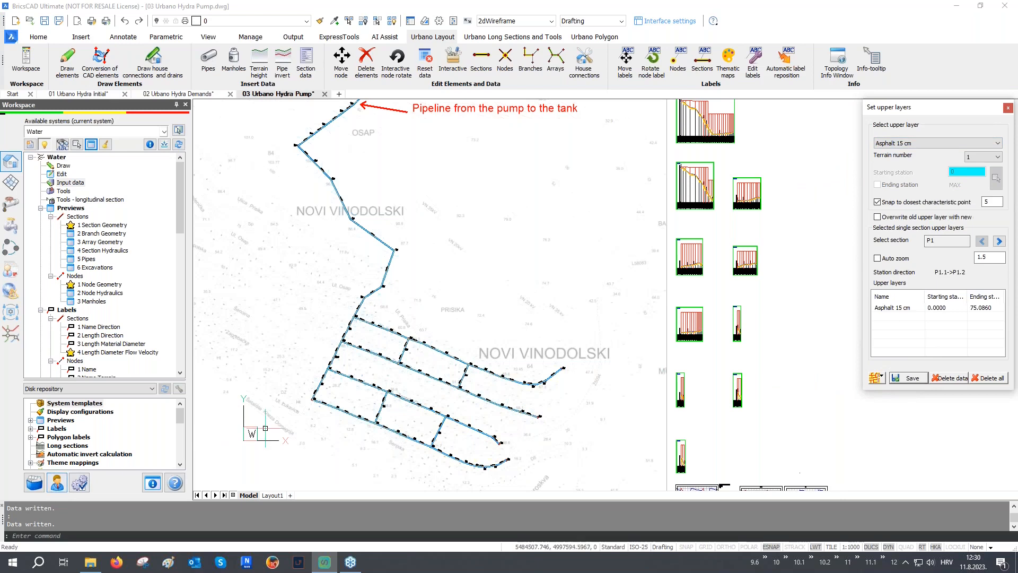
# - Choose the Humus 20 cm upper layer and start a station-to-station selection at the reservoir
pyautogui.moveTo(323, 234)
pyautogui.mouseDown(button='middle')
pyautogui.moveTo(364, 277)
pyautogui.moveTo(382, 333)
pyautogui.mouseUp(button='middle')
pyautogui.scroll(1, 377, 137)
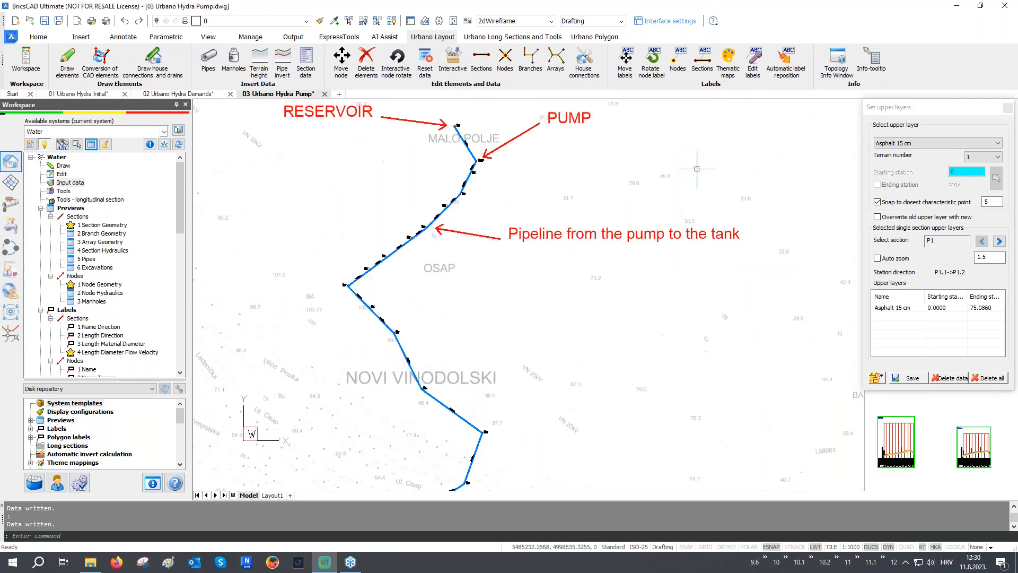
pyautogui.click(936, 143)
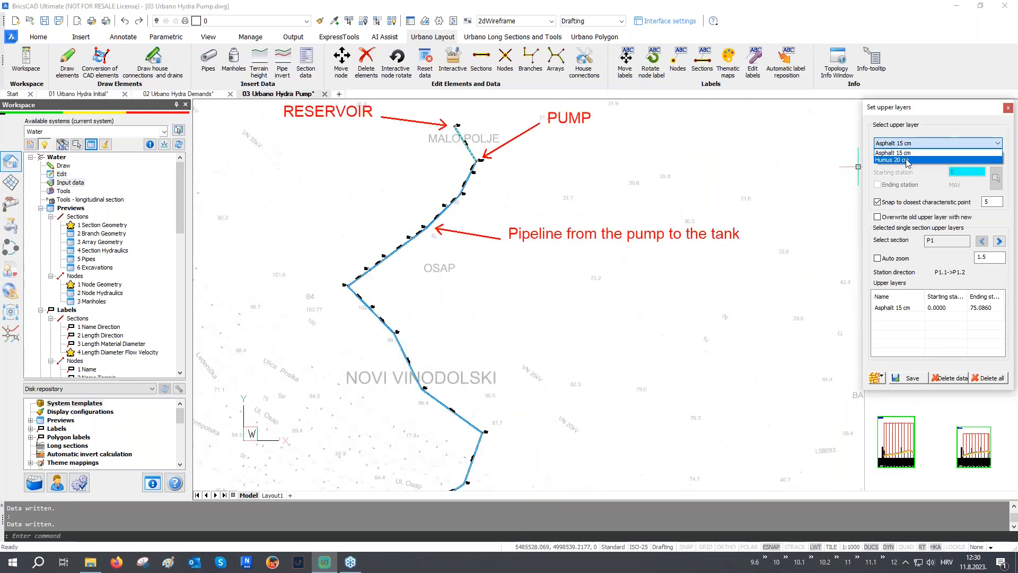
pyautogui.click(908, 160)
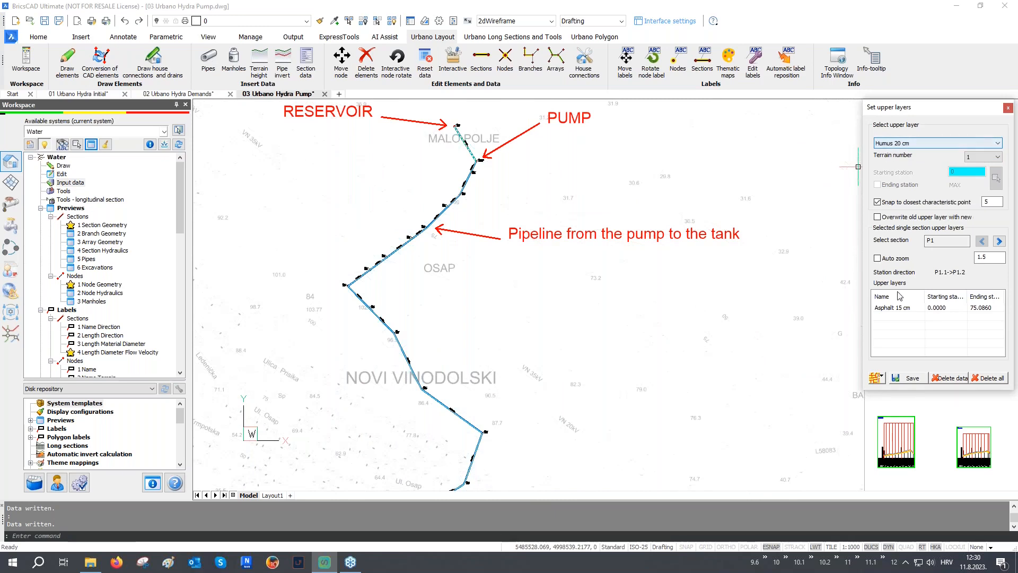
pyautogui.click(879, 378)
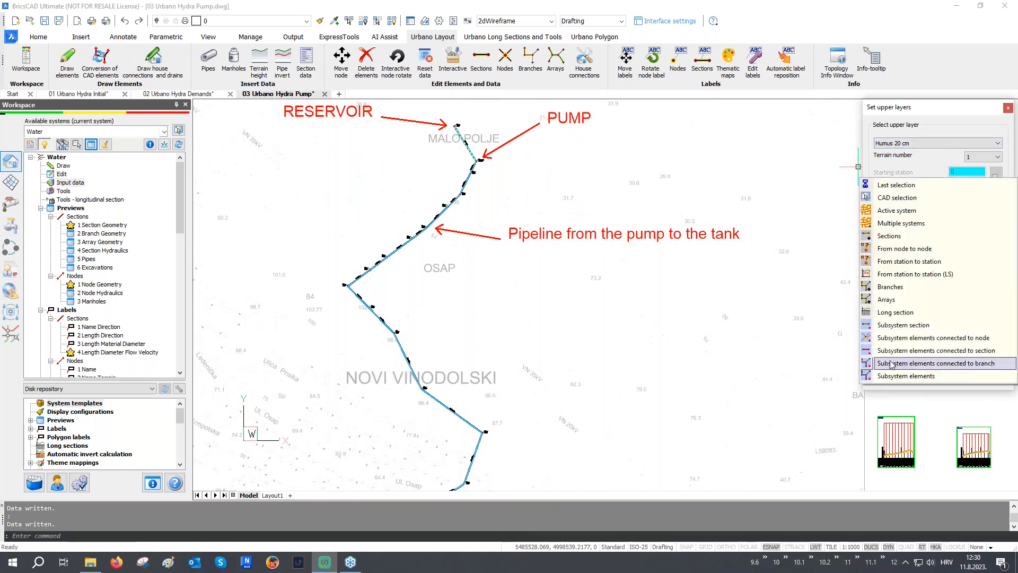
pyautogui.click(909, 261)
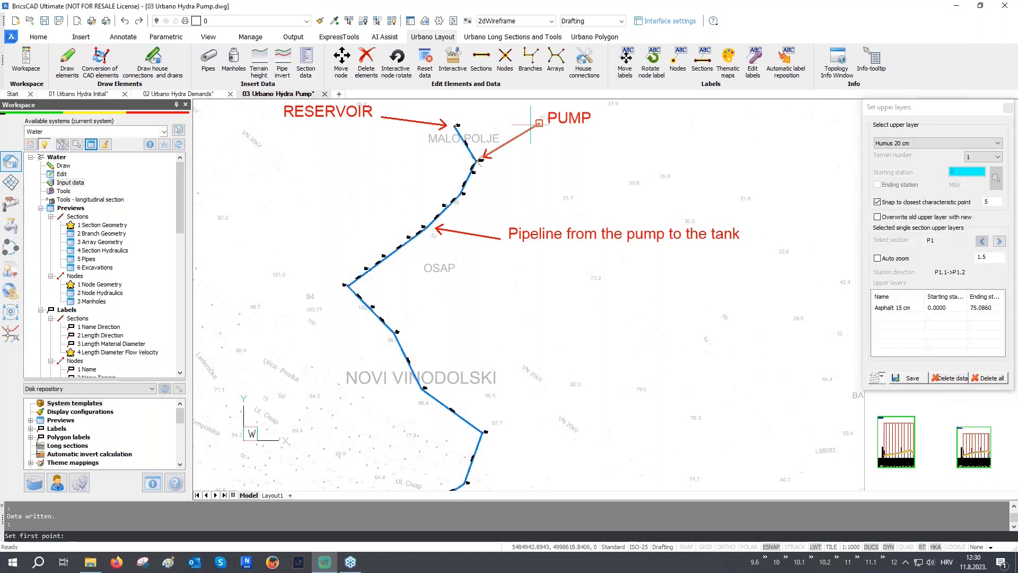
pyautogui.click(490, 126)
# - Turn entity snaps off and end the station range just before node A1.6, at about station 877
pyautogui.moveTo(545, 327); pyautogui.dragTo(543, 187, button='middle')
pyautogui.scroll(6, 482, 340)
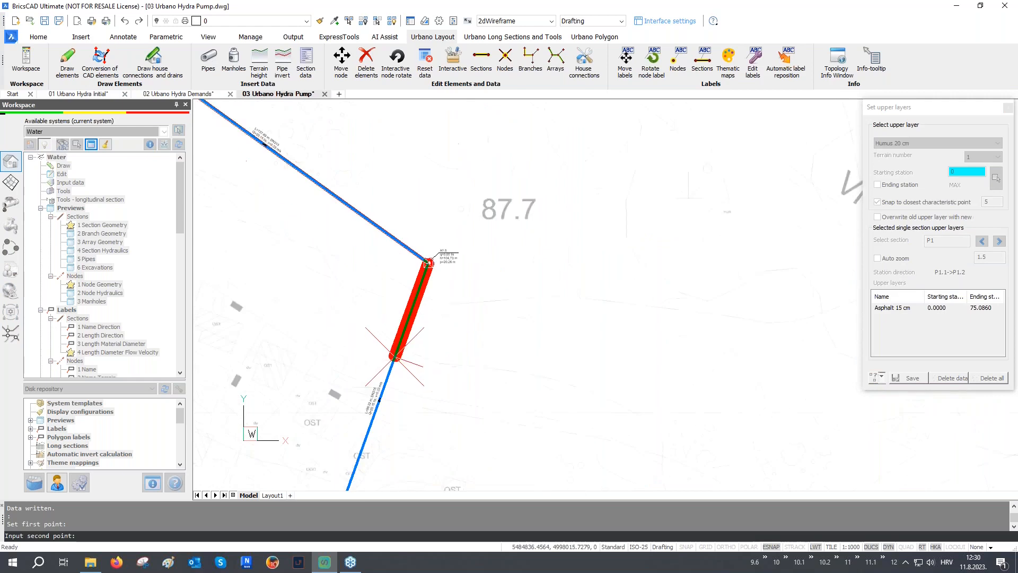
pyautogui.scroll(-1, 499, 227)
pyautogui.moveTo(470, 386); pyautogui.dragTo(591, 166, button='middle')
pyautogui.scroll(10, 490, 276)
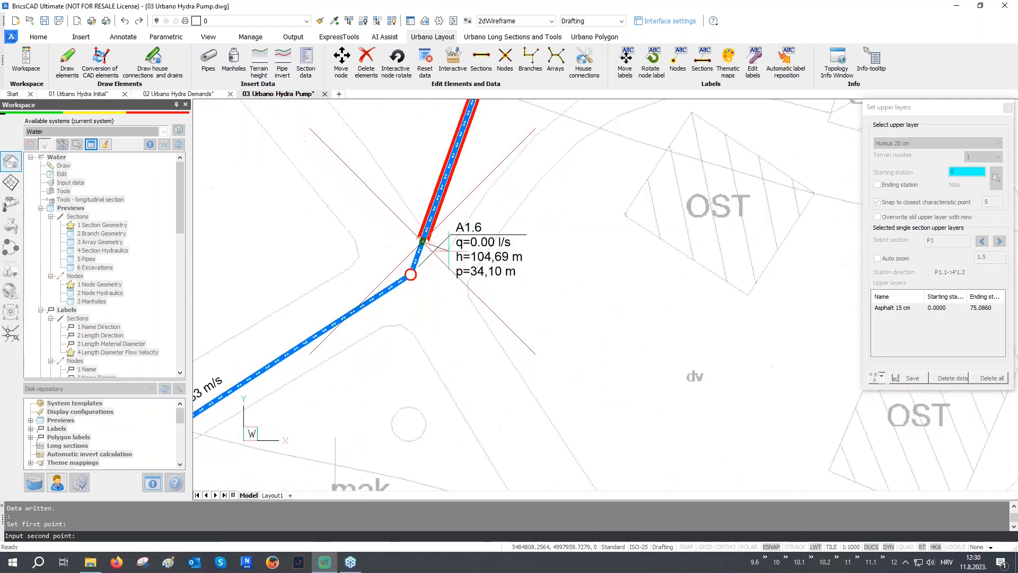
pyautogui.press('F3')
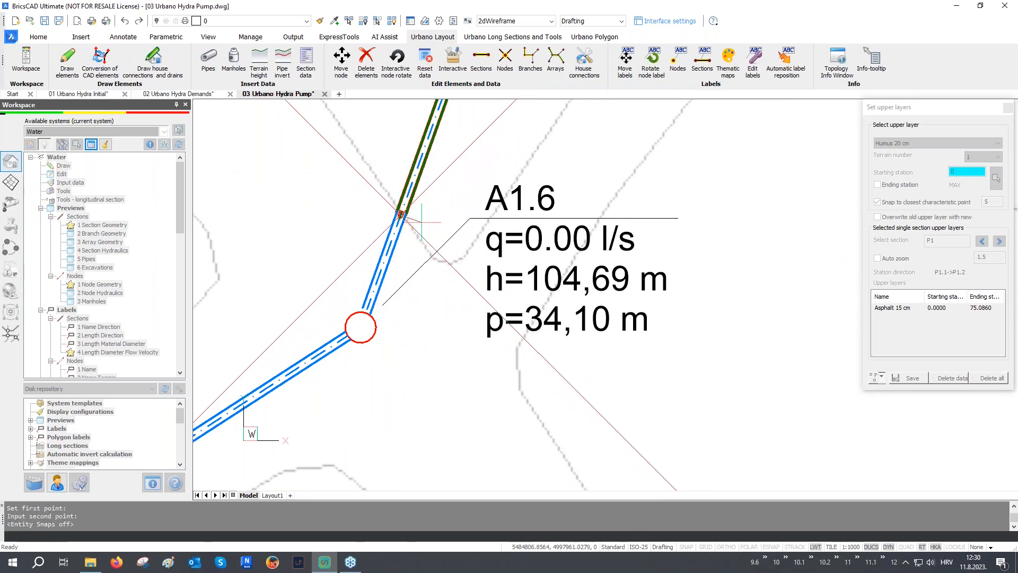
pyautogui.click(422, 221)
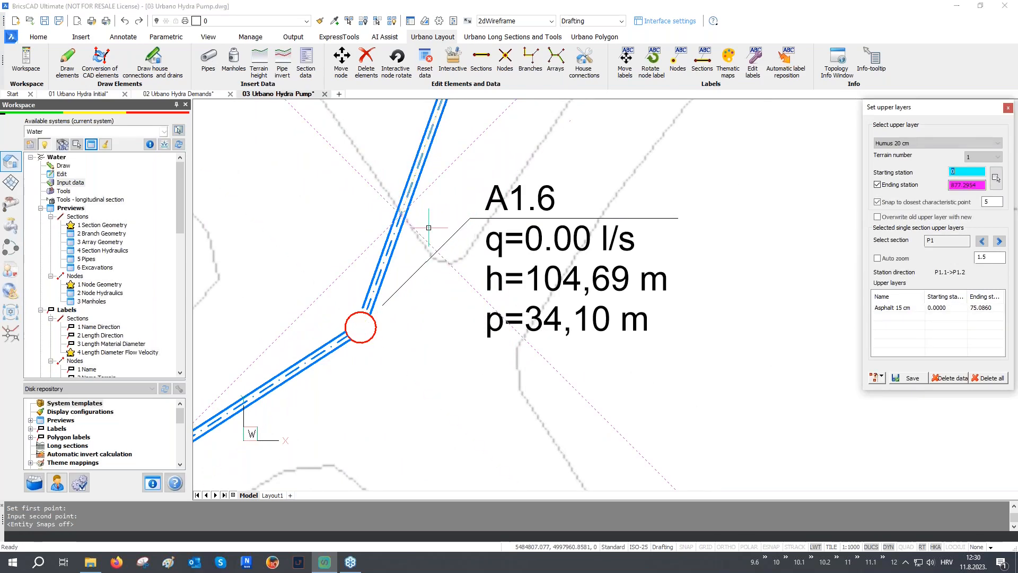
# - Save the humus layer for the selected stations, overwriting the old upper layer, and close the upper layer settings
pyautogui.click(922, 217)
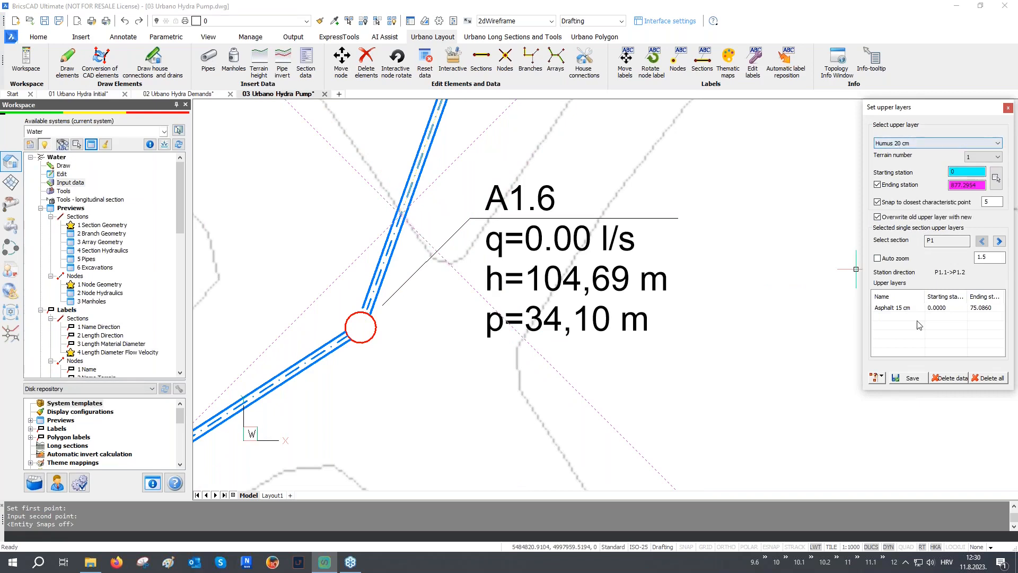
pyautogui.click(909, 377)
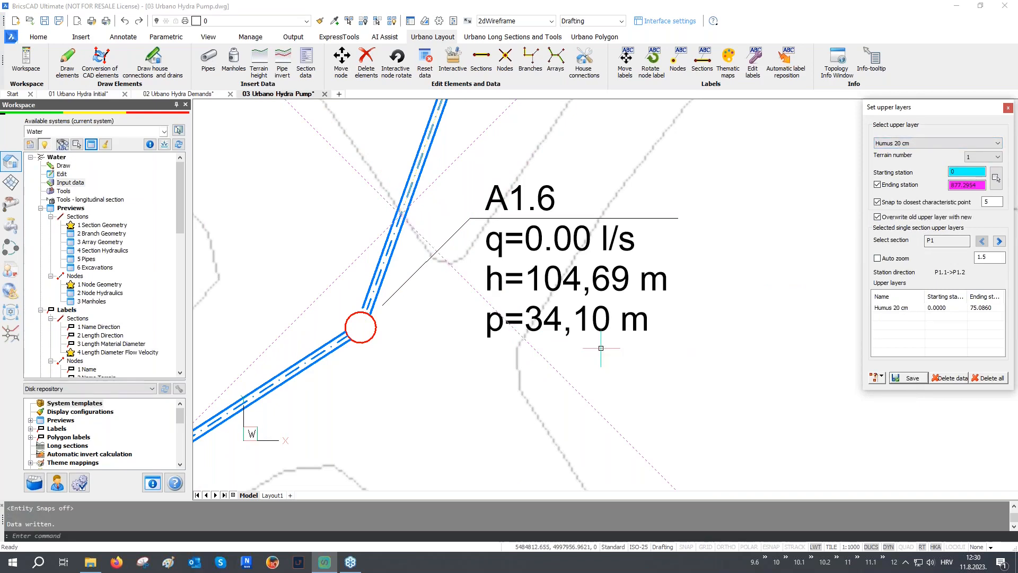
pyautogui.click(1008, 108)
# - Examine the trench line and the transition between the humus and asphalt upper layers in the longitudinal section
pyautogui.scroll(-5, 368, 273)
pyautogui.scroll(-5, 367, 283)
pyautogui.moveTo(382, 295); pyautogui.dragTo(326, 427, button='middle')
pyautogui.scroll(10, 650, 179)
pyautogui.scroll(8, 660, 262)
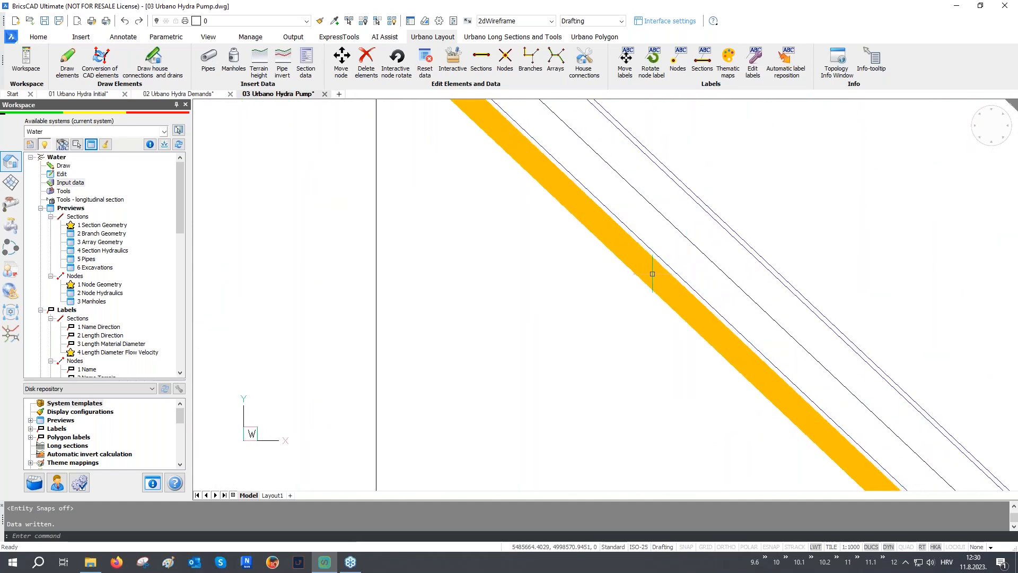
pyautogui.scroll(-3, 650, 277)
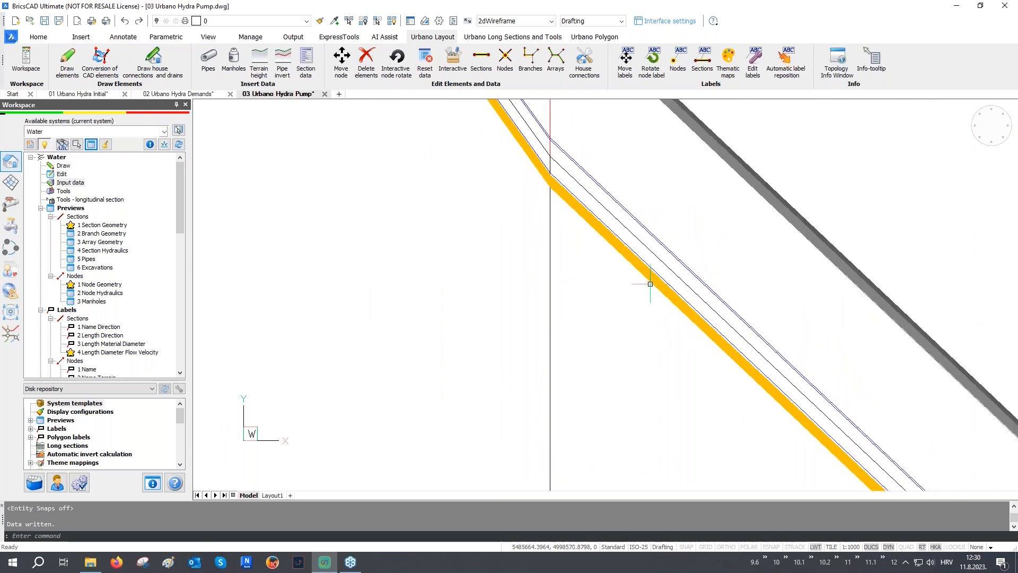
pyautogui.scroll(-4, 641, 268)
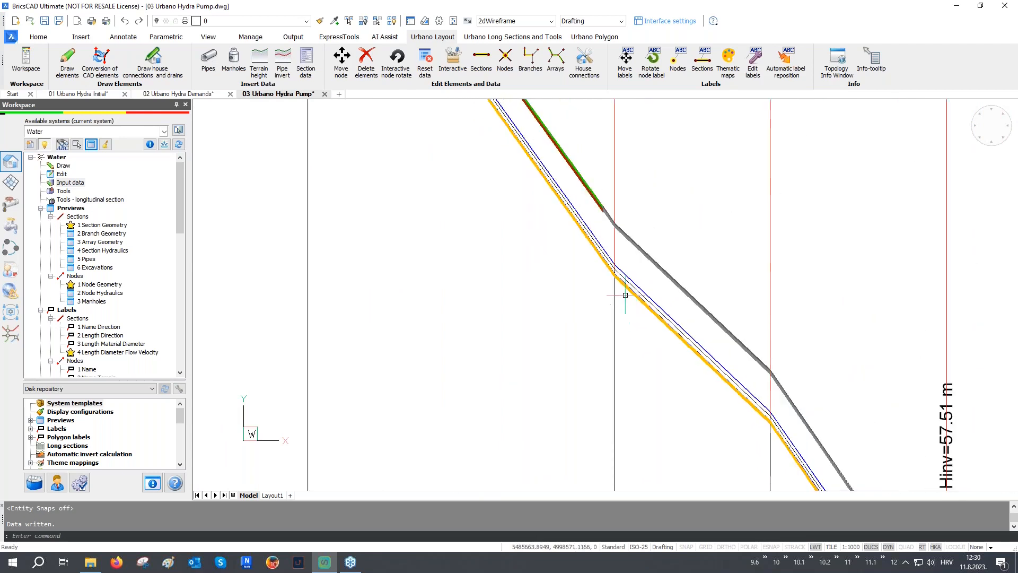
pyautogui.scroll(5, 590, 192)
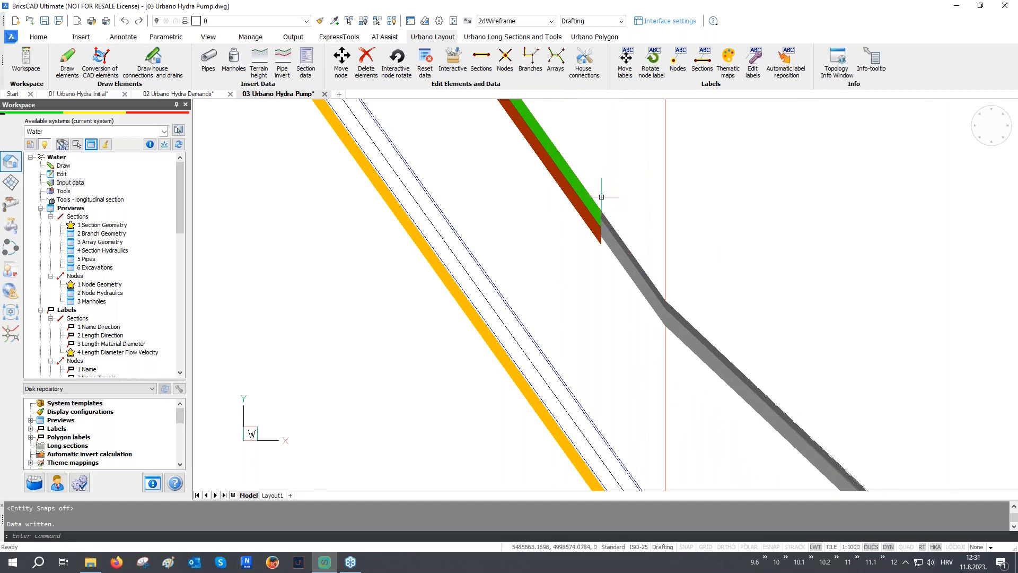
pyautogui.scroll(2, 594, 207)
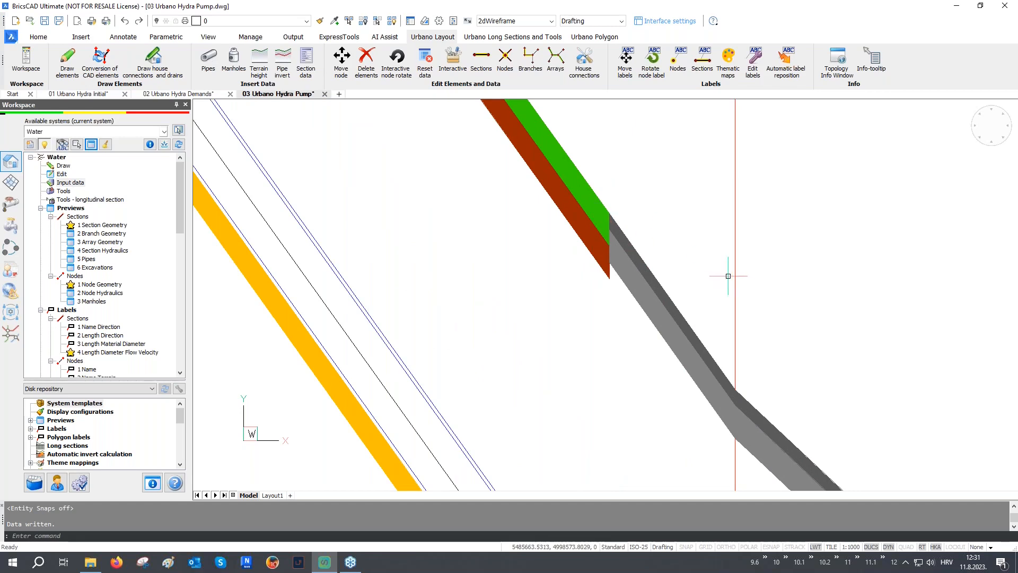
pyautogui.scroll(-3, 580, 215)
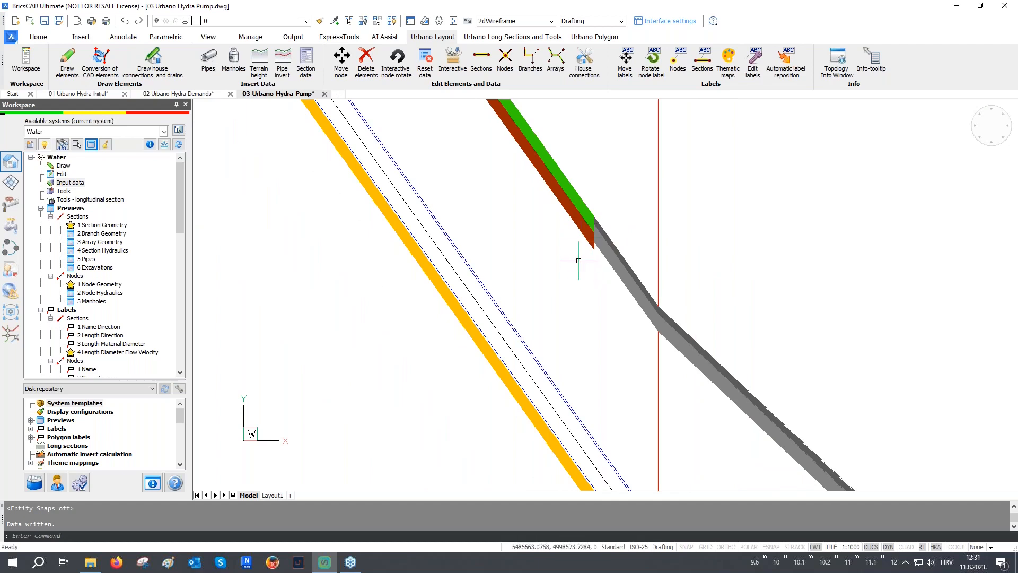
pyautogui.scroll(-10, 579, 271)
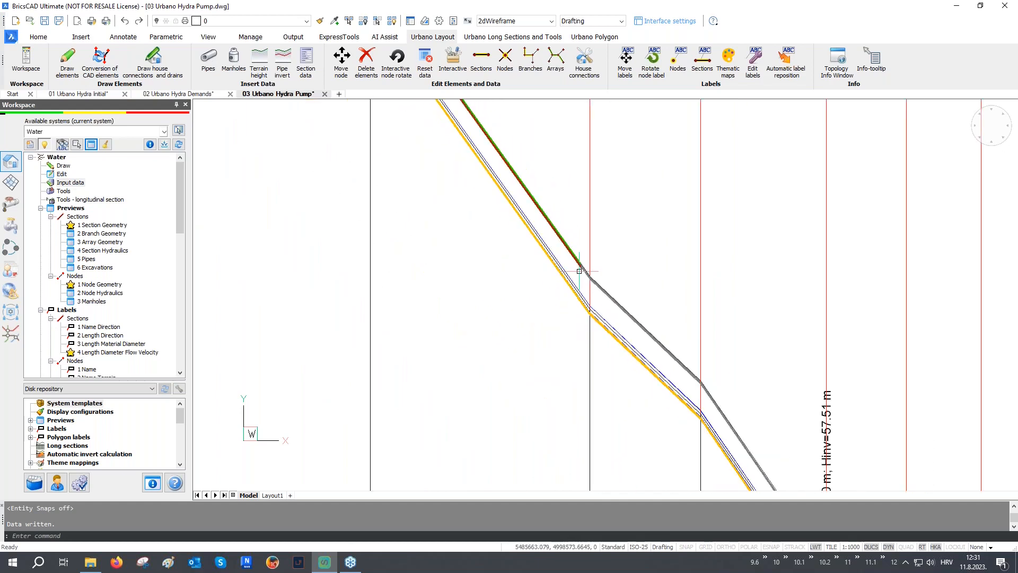
pyautogui.scroll(-7, 545, 276)
pyautogui.scroll(-2, 471, 348)
pyautogui.moveTo(472, 348); pyautogui.dragTo(502, 222, button='middle')
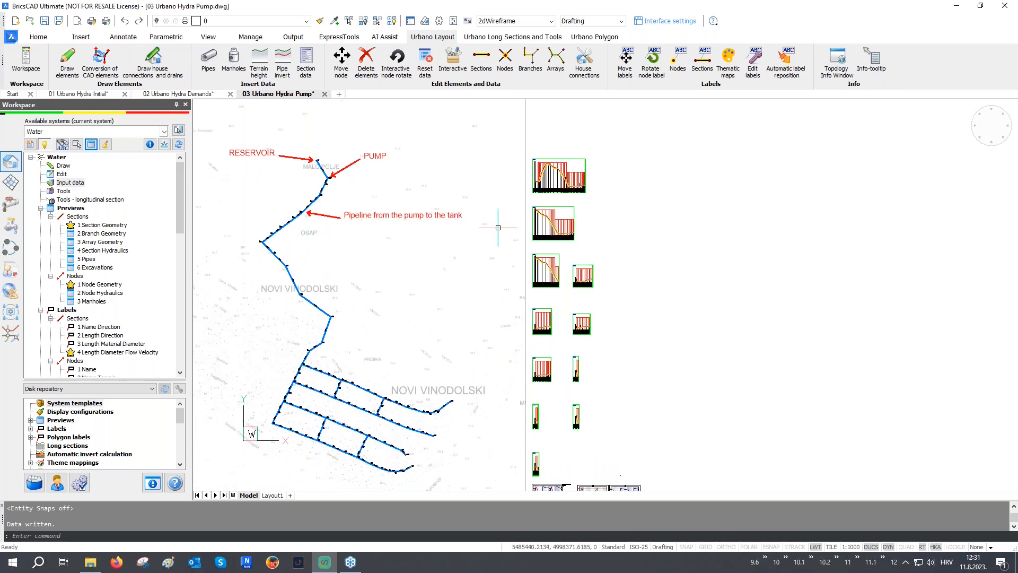
# - Start drawing cross sections with the "3 Cross sections 40:1 Sand" definition and select array A1 and the lowest array of the network
pyautogui.scroll(-7, 118, 253)
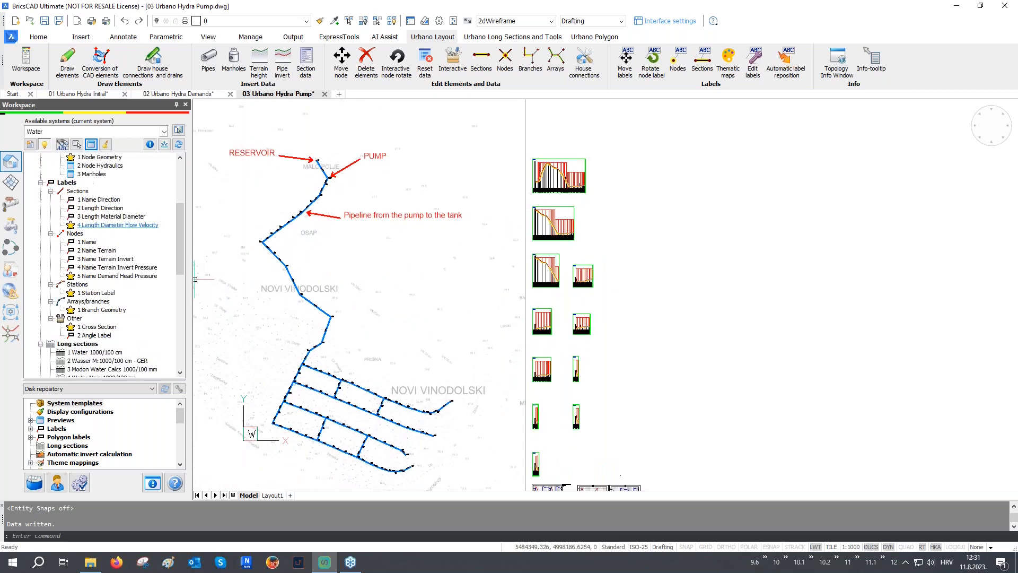
pyautogui.scroll(-1, 117, 256)
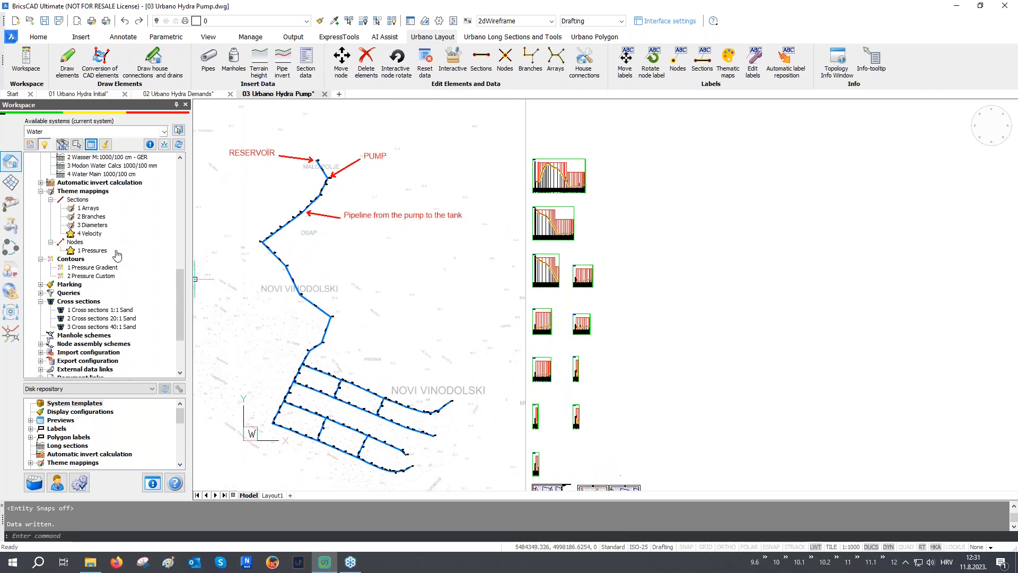
pyautogui.doubleClick(101, 328)
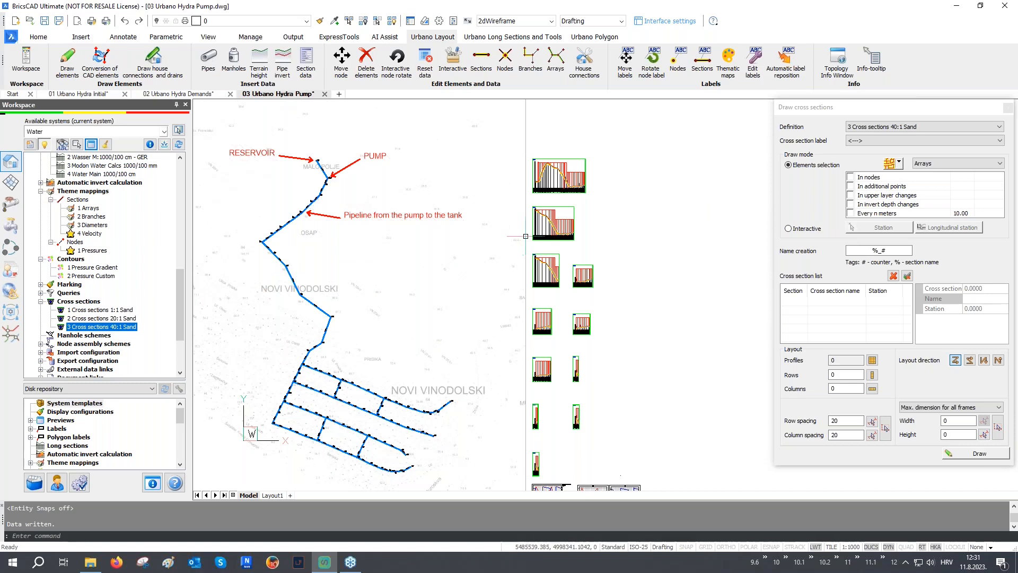
pyautogui.click(899, 164)
pyautogui.click(889, 217)
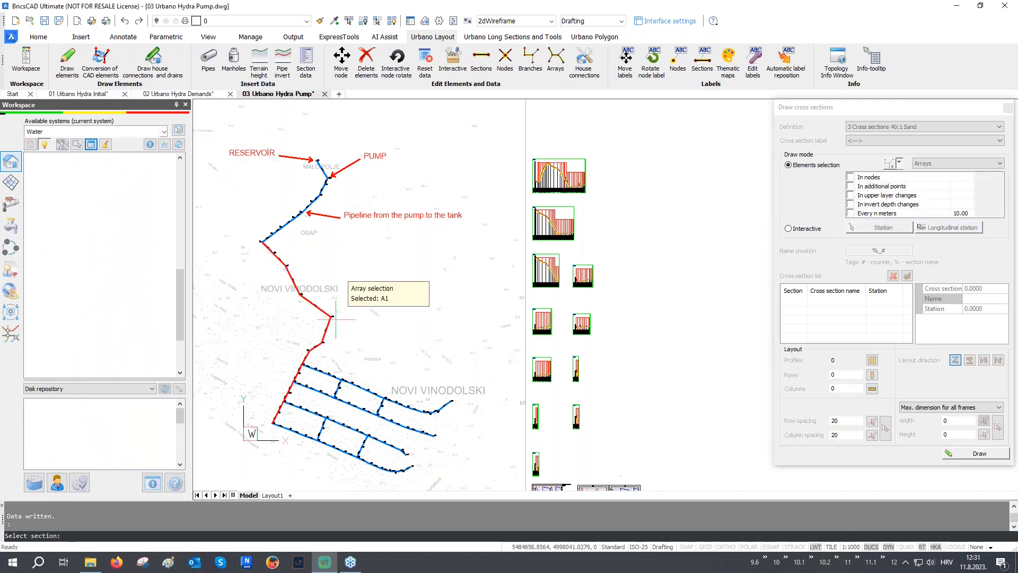
pyautogui.click(331, 316)
pyautogui.click(301, 424)
pyautogui.rightClick(302, 421)
# - Generate cross sections along the selected arrays at every 25 m
pyautogui.click(850, 213)
pyautogui.doubleClick(960, 212)
pyautogui.write('25')
pyautogui.press('Tab')
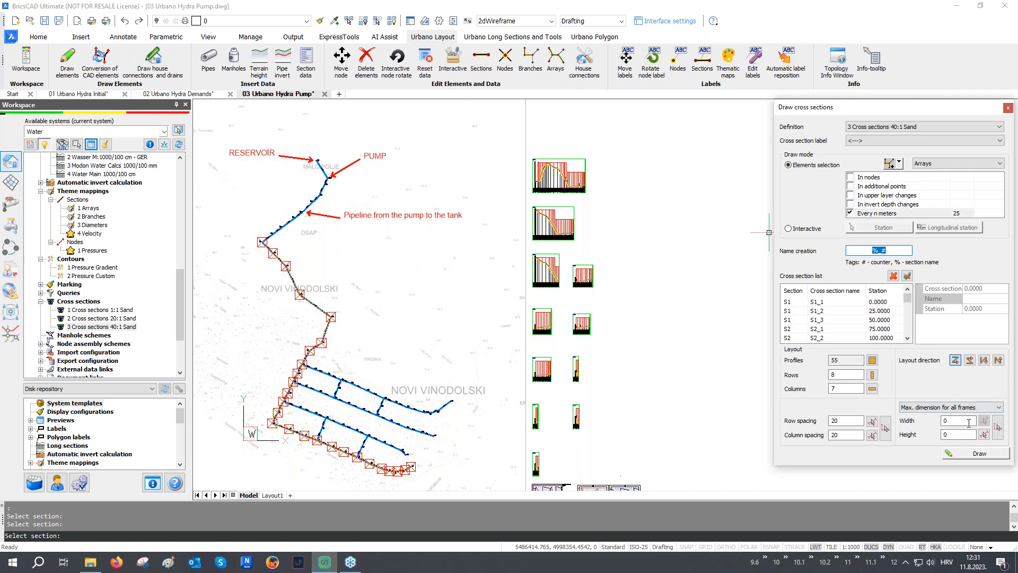
# - Draw the generated cross sections in a grid beside the longitudinal sections and close the cross section settings
pyautogui.click(976, 452)
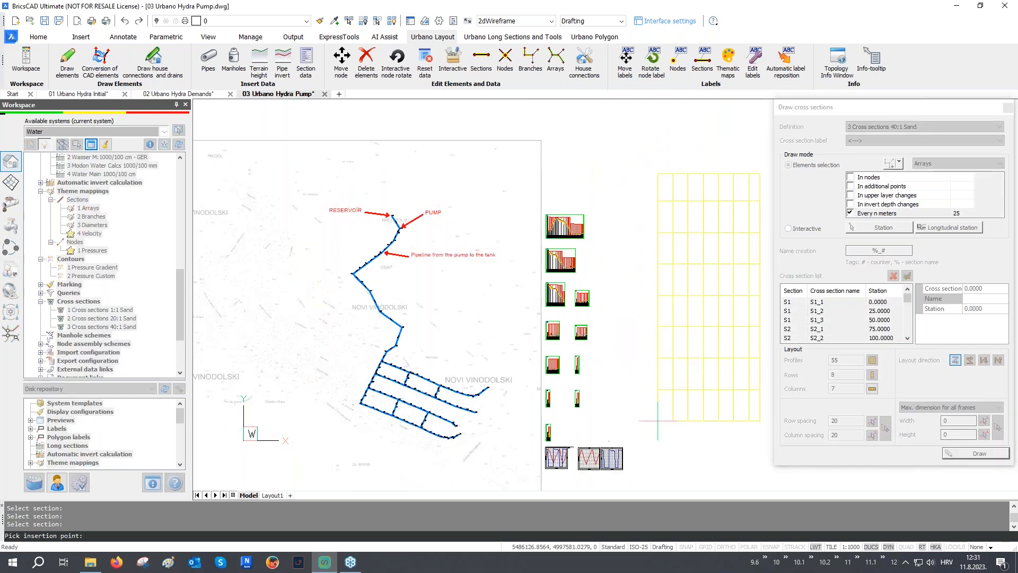
pyautogui.click(644, 464)
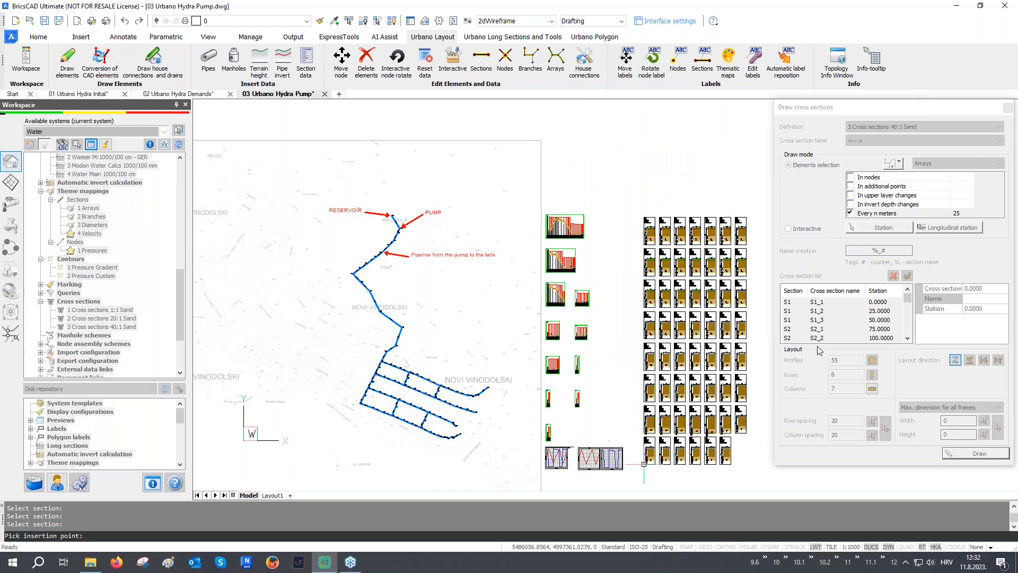
pyautogui.scroll(10, 751, 232)
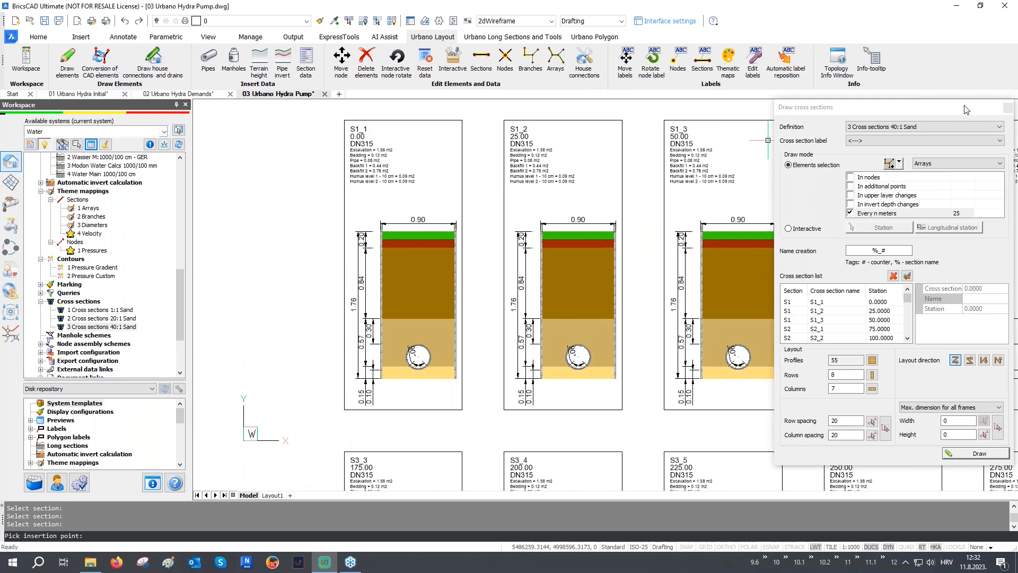
pyautogui.click(1006, 107)
# - Examine the area labels, trench layers and dimensions of the first cross sections, starting with S1_1
pyautogui.scroll(5, 378, 122)
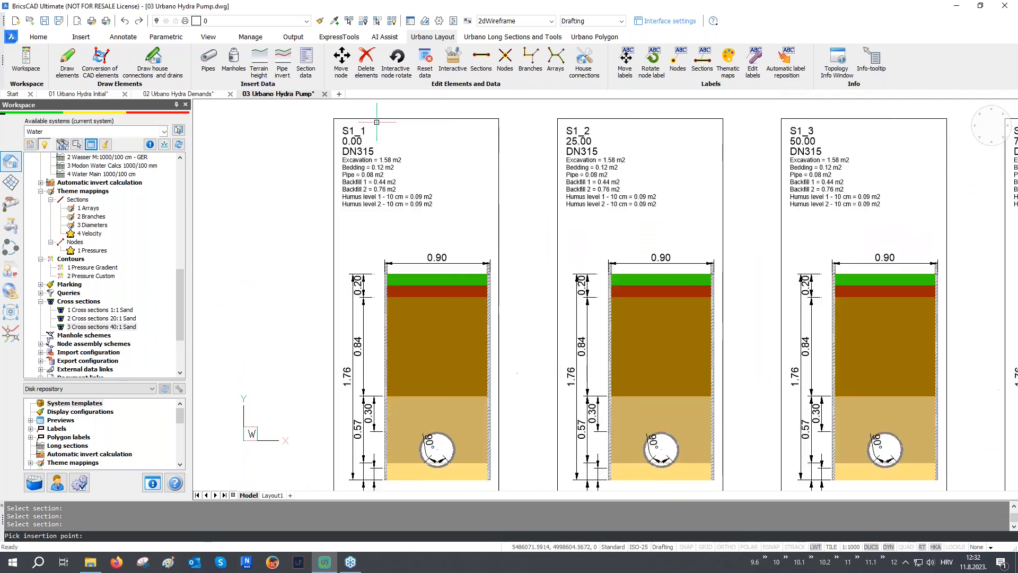
pyautogui.scroll(2, 374, 142)
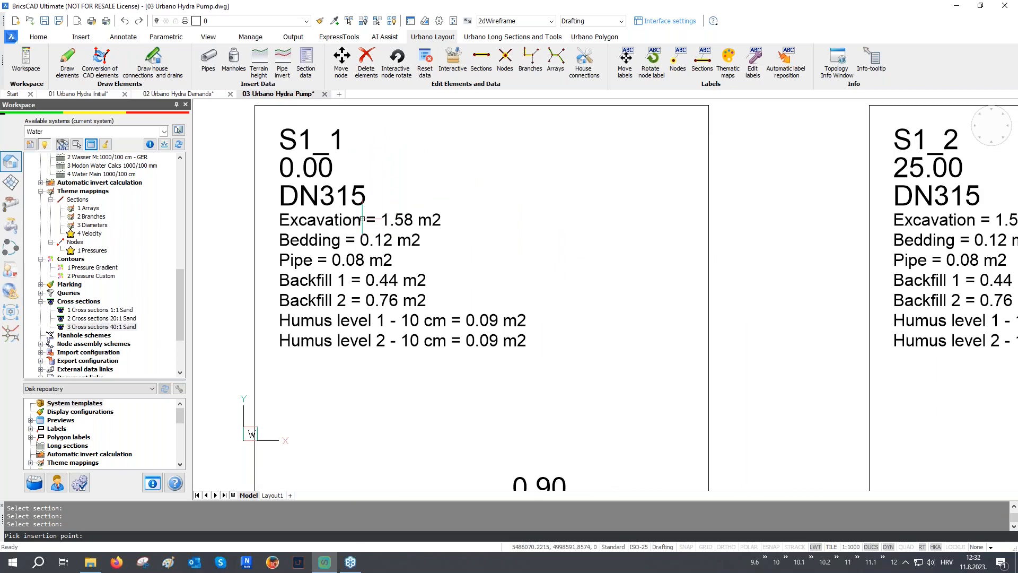
pyautogui.scroll(-3, 384, 339)
pyautogui.moveTo(440, 344); pyautogui.dragTo(412, 263, button='middle')
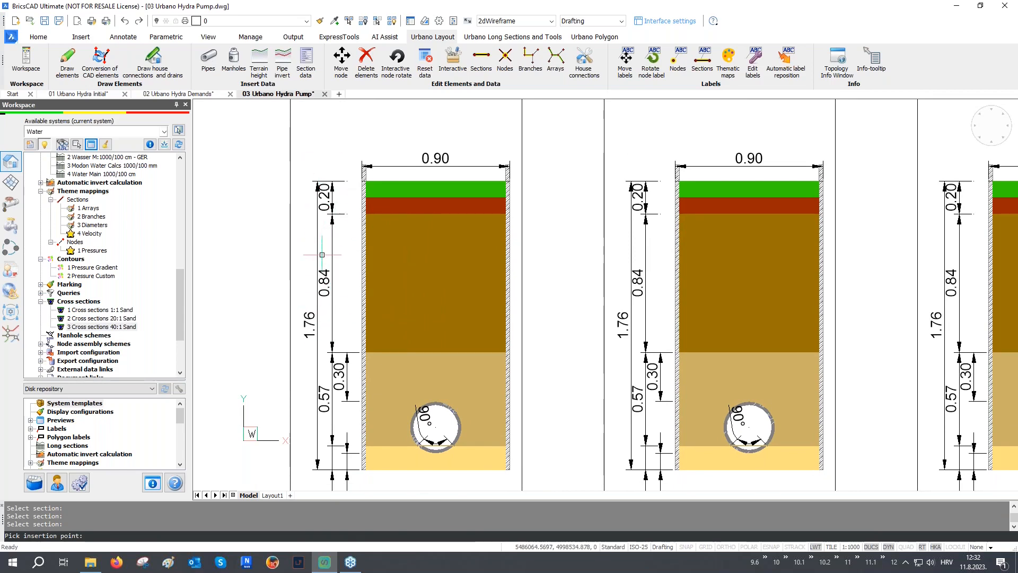
pyautogui.scroll(-1, 322, 254)
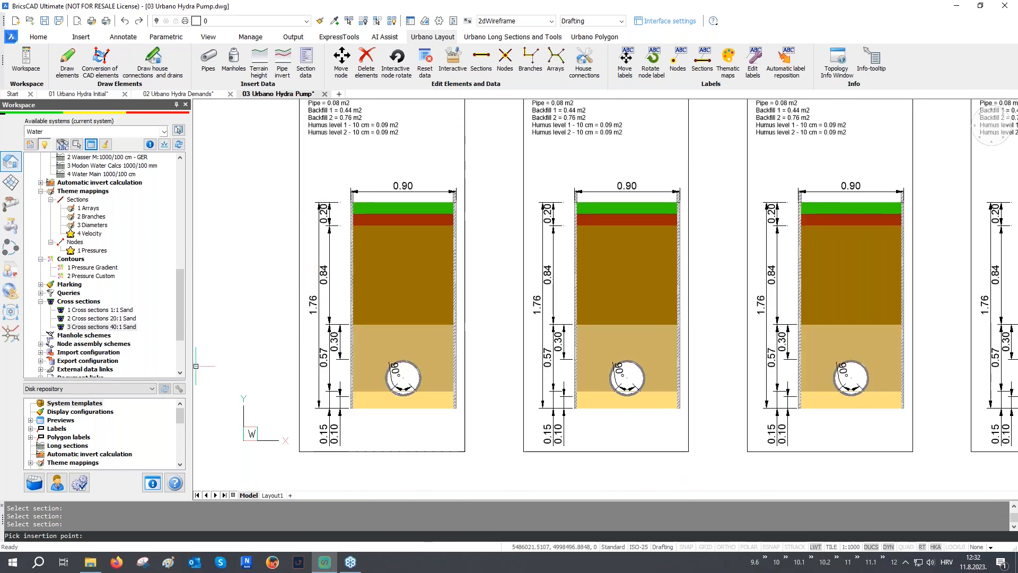
pyautogui.moveTo(508, 319); pyautogui.dragTo(379, 320, button='middle')
pyautogui.scroll(-1, 499, 306)
pyautogui.moveTo(601, 385); pyautogui.dragTo(556, 265, button='middle')
# - Examine the asphalt cross sections and compare them with the humus ones across the grid
pyautogui.scroll(-3, 555, 265)
pyautogui.moveTo(573, 322); pyautogui.dragTo(572, 213, button='middle')
pyautogui.moveTo(599, 335); pyautogui.dragTo(582, 203, button='middle')
pyautogui.moveTo(612, 332); pyautogui.dragTo(615, 318, button='middle')
pyautogui.scroll(9, 615, 318)
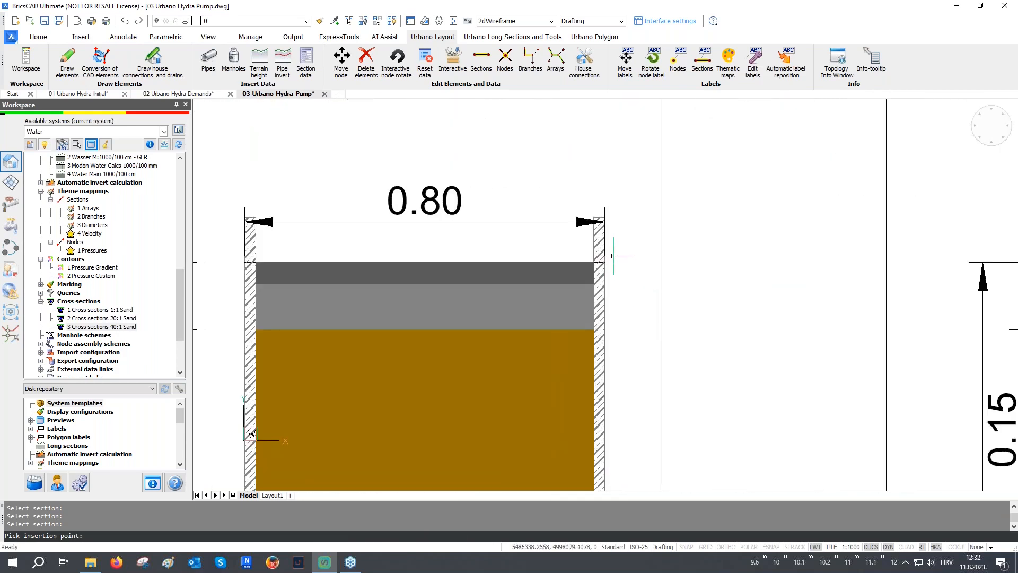
pyautogui.scroll(-1, 598, 228)
pyautogui.scroll(-1, 524, 345)
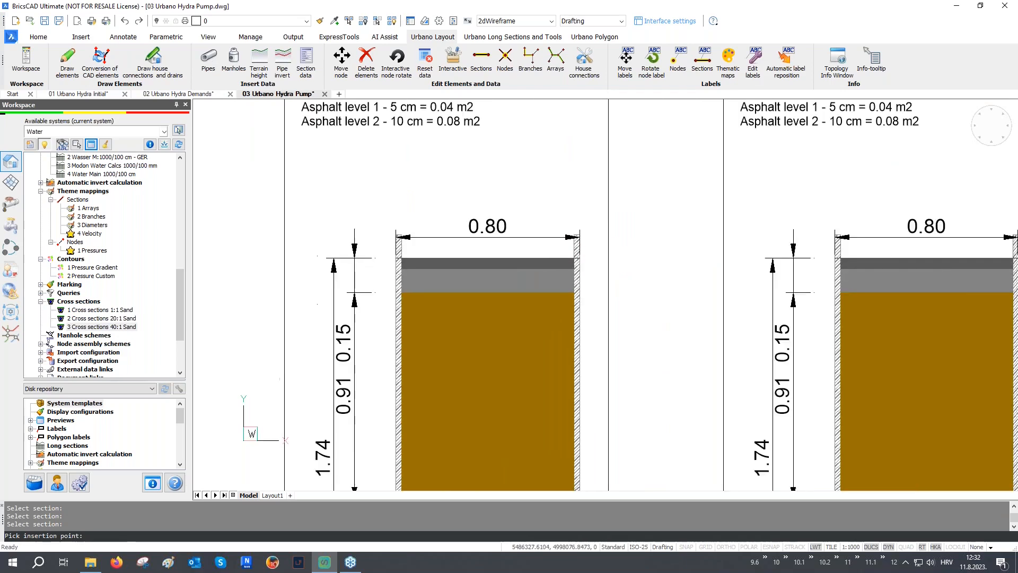
pyautogui.scroll(-4, 552, 294)
pyautogui.moveTo(456, 251); pyautogui.dragTo(535, 347, button='middle')
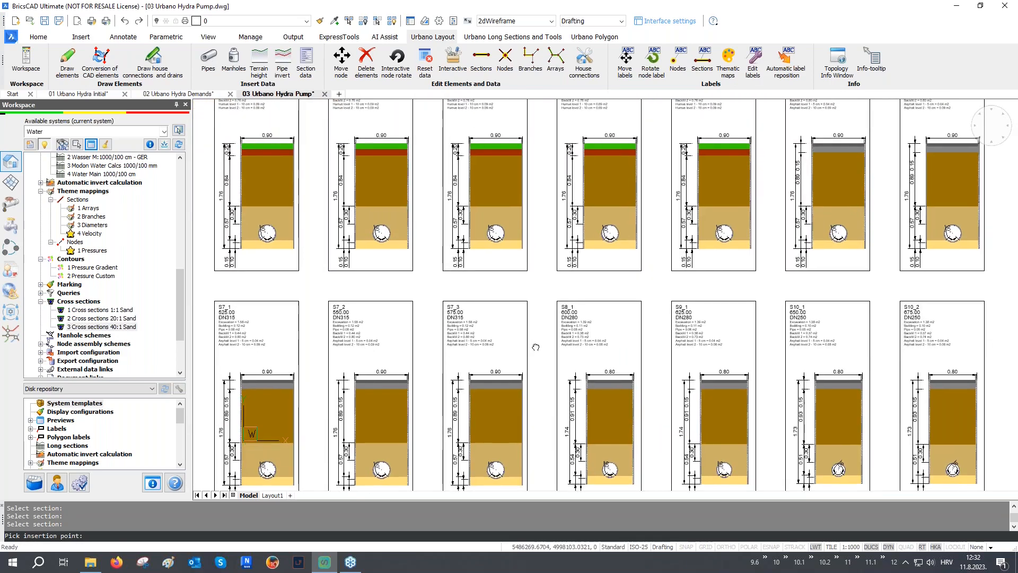
pyautogui.scroll(-6, 593, 290)
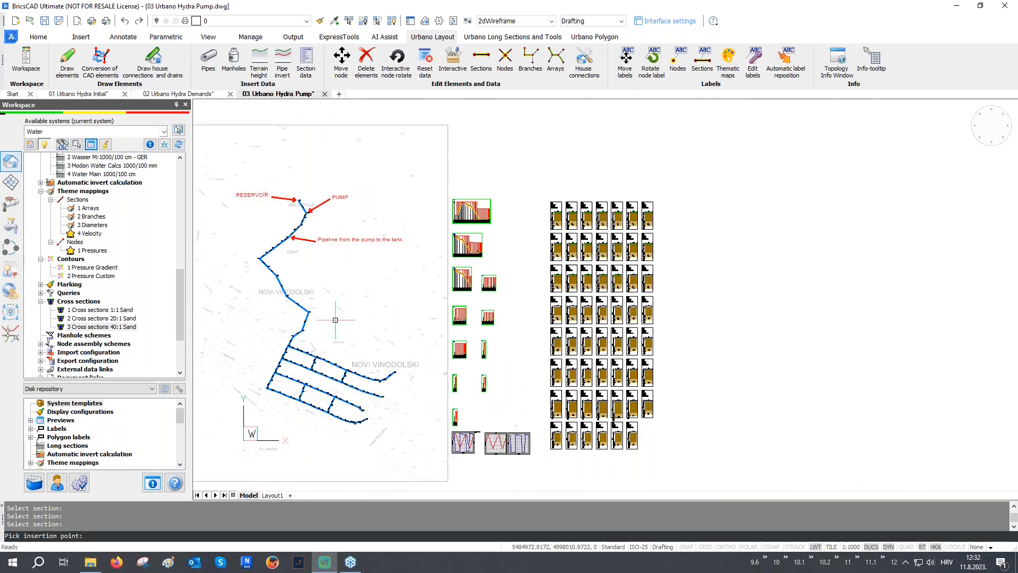
# - Save the "1 Excavation report" for the whole network, grouped by array, and open the resulting spreadsheet
pyautogui.scroll(1, 297, 334)
pyautogui.moveTo(317, 329); pyautogui.dragTo(386, 311, button='middle')
pyautogui.scroll(-3, 85, 306)
pyautogui.doubleClick(87, 319)
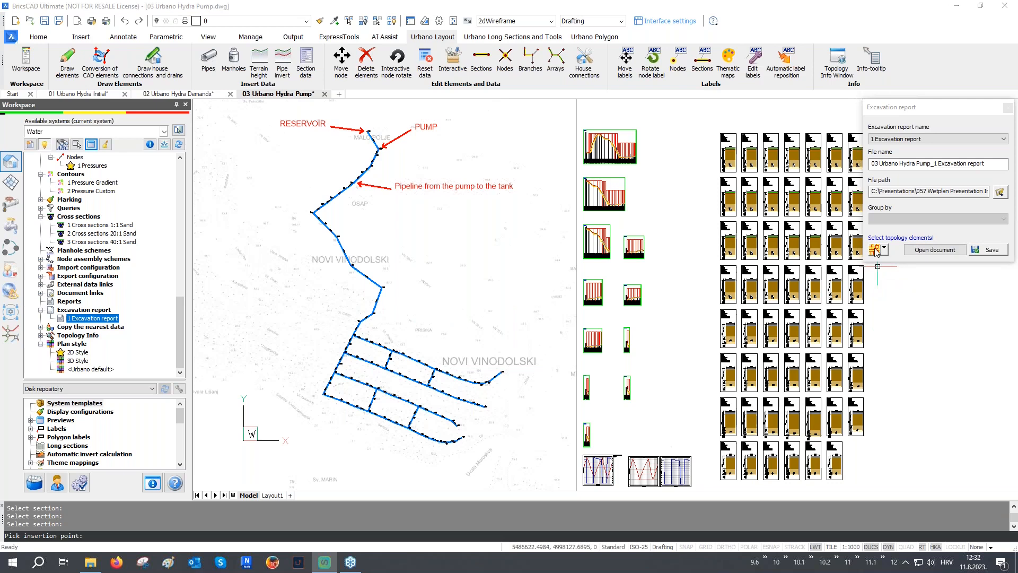
pyautogui.click(875, 250)
pyautogui.click(988, 251)
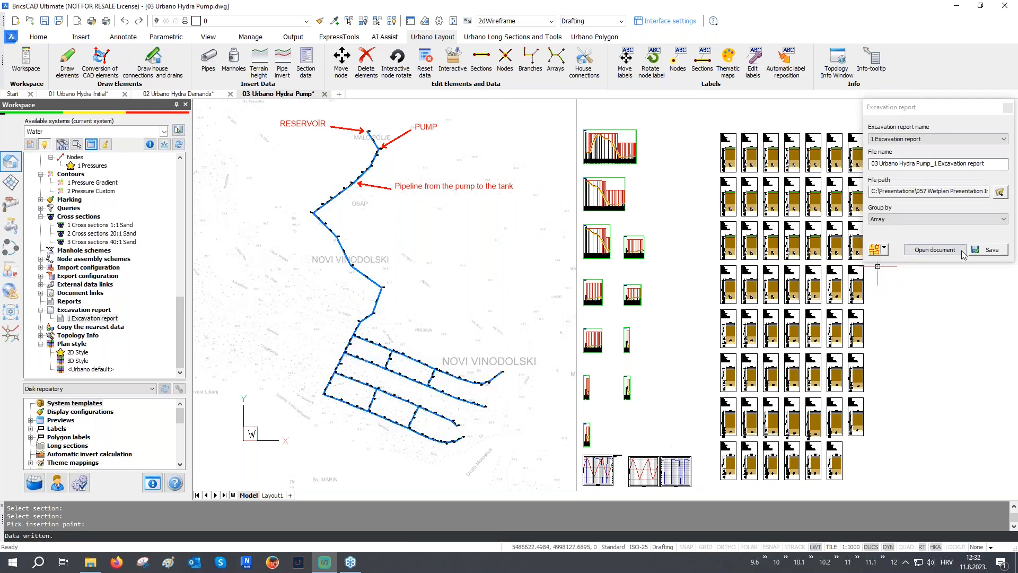
pyautogui.click(935, 249)
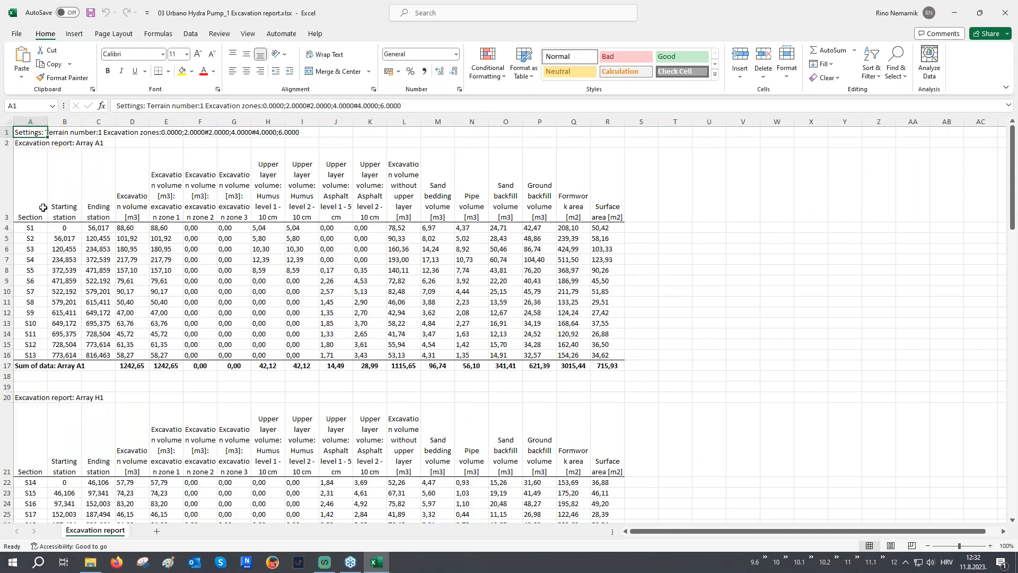
# - Examine the array A1 sum row and the station, excavation, upper layer, bedding, pipe, backfill and area columns of the excavation report
pyautogui.click(8, 366)
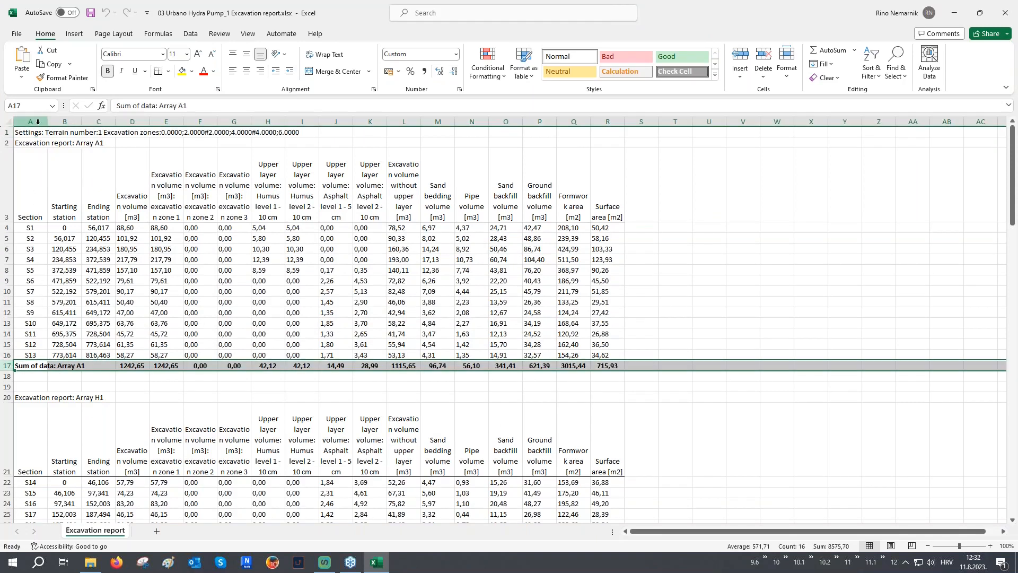
pyautogui.moveTo(63, 122); pyautogui.dragTo(86, 128)
pyautogui.click(133, 122)
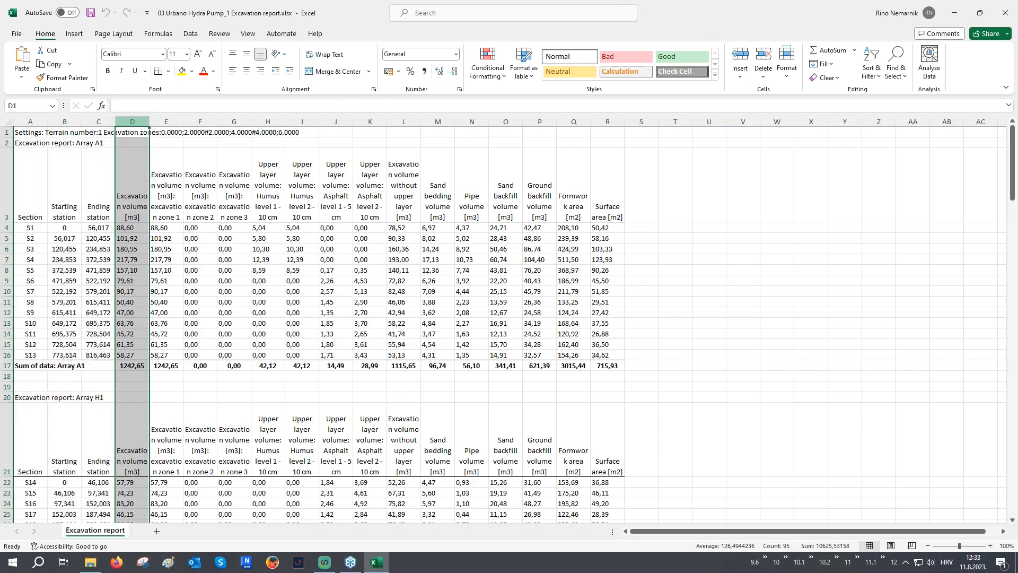
pyautogui.moveTo(159, 122); pyautogui.dragTo(239, 175)
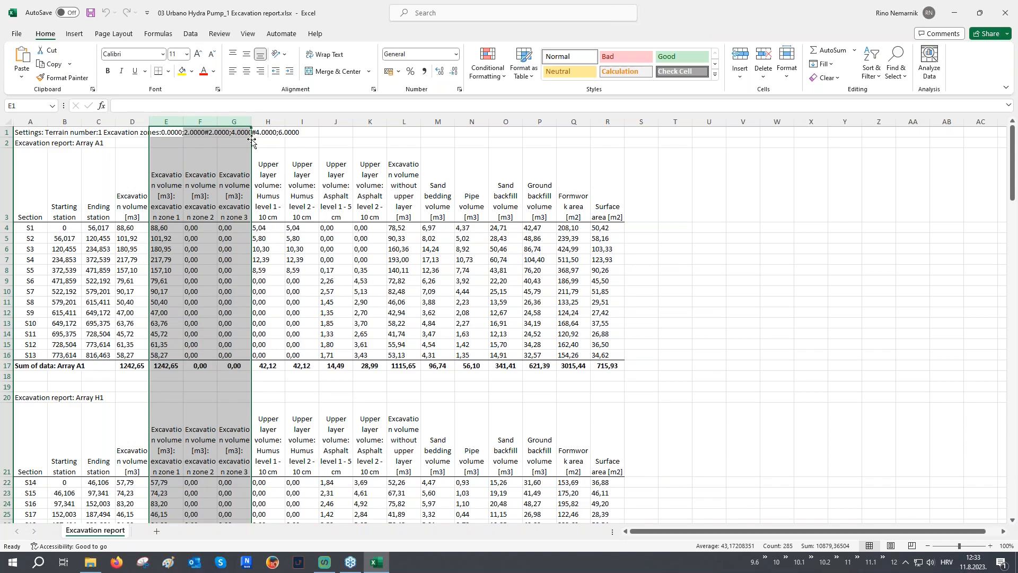
pyautogui.moveTo(268, 121); pyautogui.dragTo(412, 241)
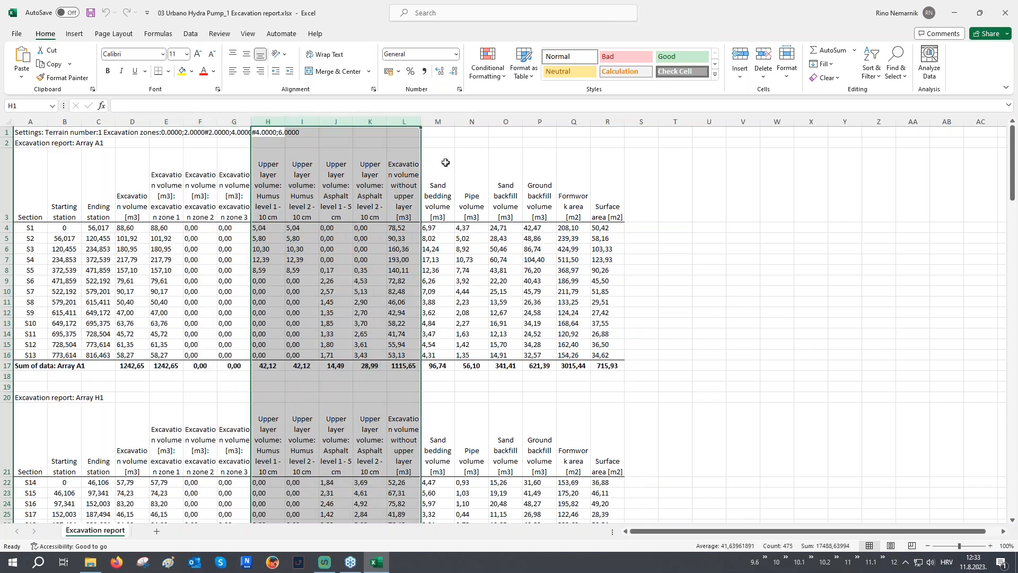
pyautogui.moveTo(437, 123); pyautogui.dragTo(461, 159)
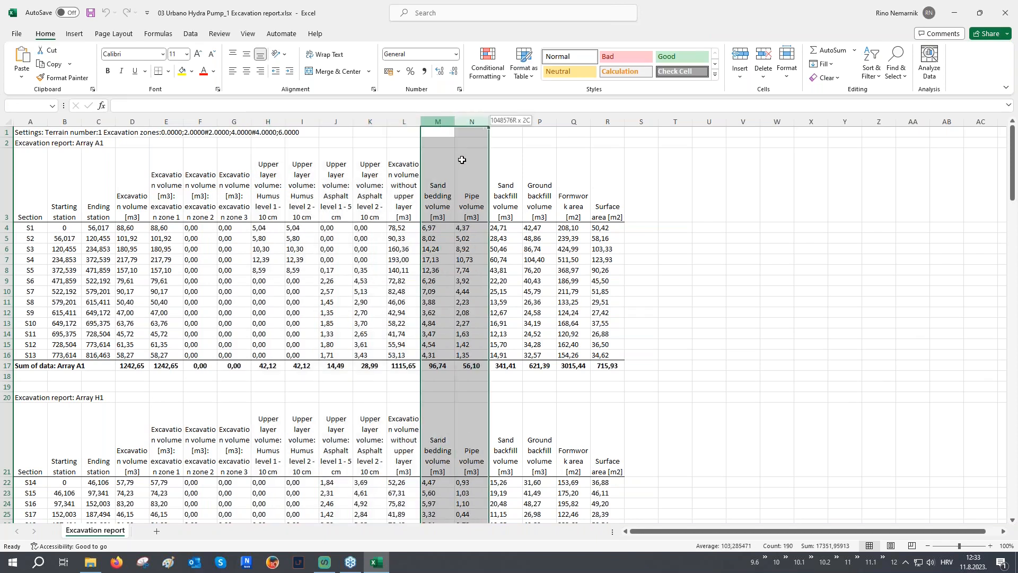
pyautogui.click(517, 126)
pyautogui.moveTo(517, 126)
pyautogui.mouseDown()
pyautogui.moveTo(562, 128)
pyautogui.moveTo(533, 130)
pyautogui.mouseUp()
pyautogui.click(572, 122)
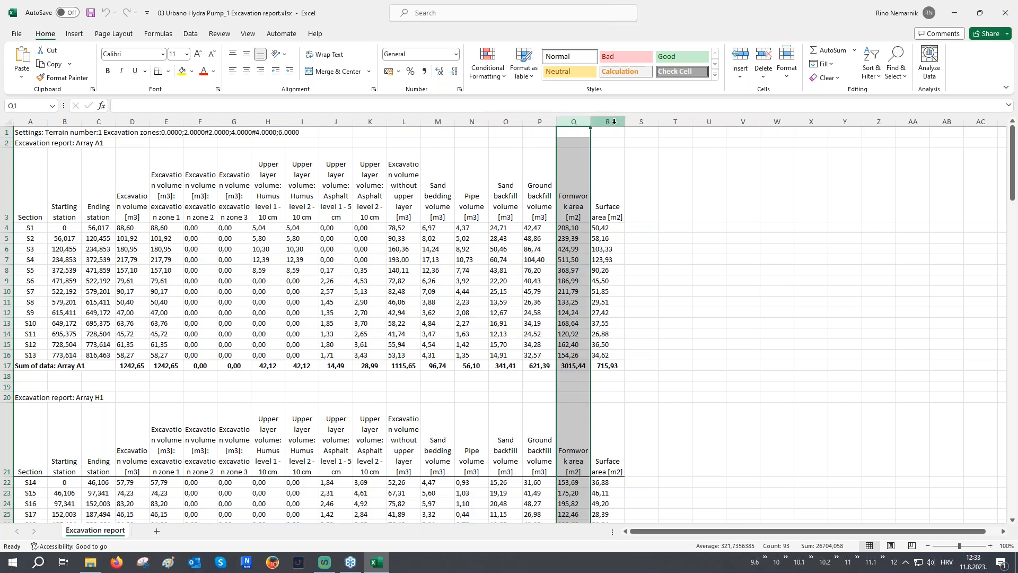
pyautogui.click(614, 121)
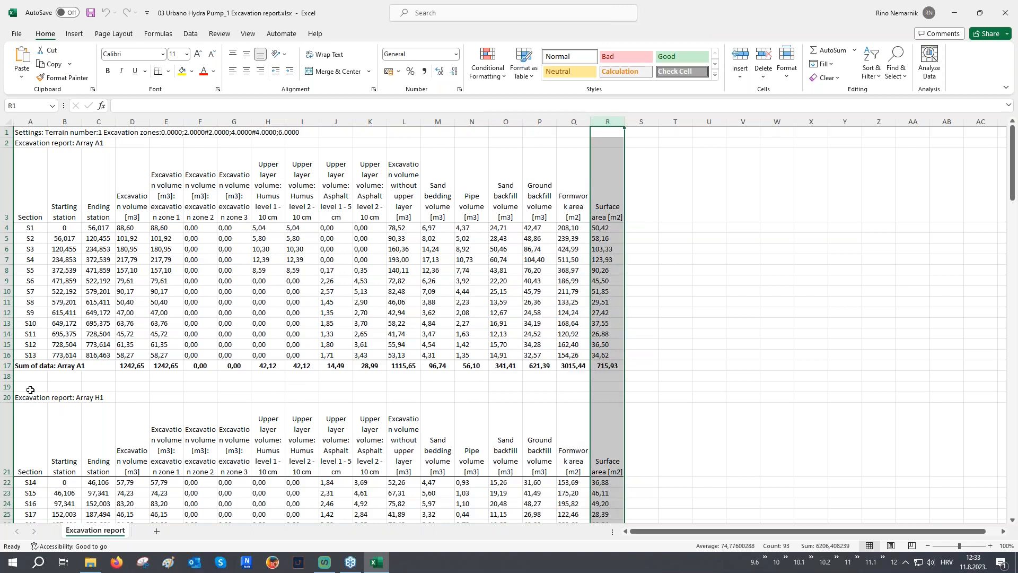
# - Review the sums of each array and the totals for the active system, and close the spreadsheet and excavation report settings
pyautogui.click(8, 365)
pyautogui.scroll(-3, 98, 376)
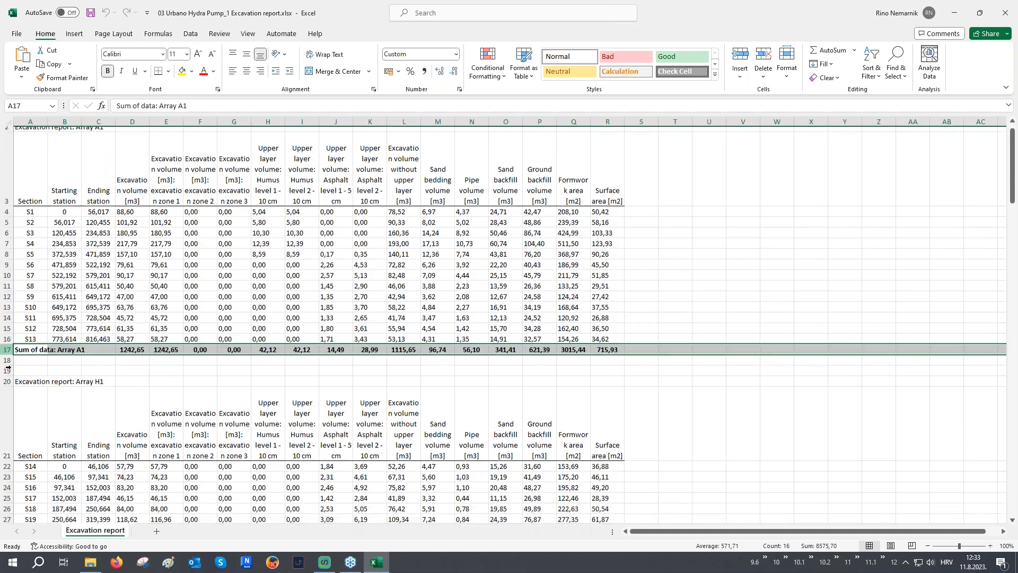
pyautogui.scroll(-20, 98, 376)
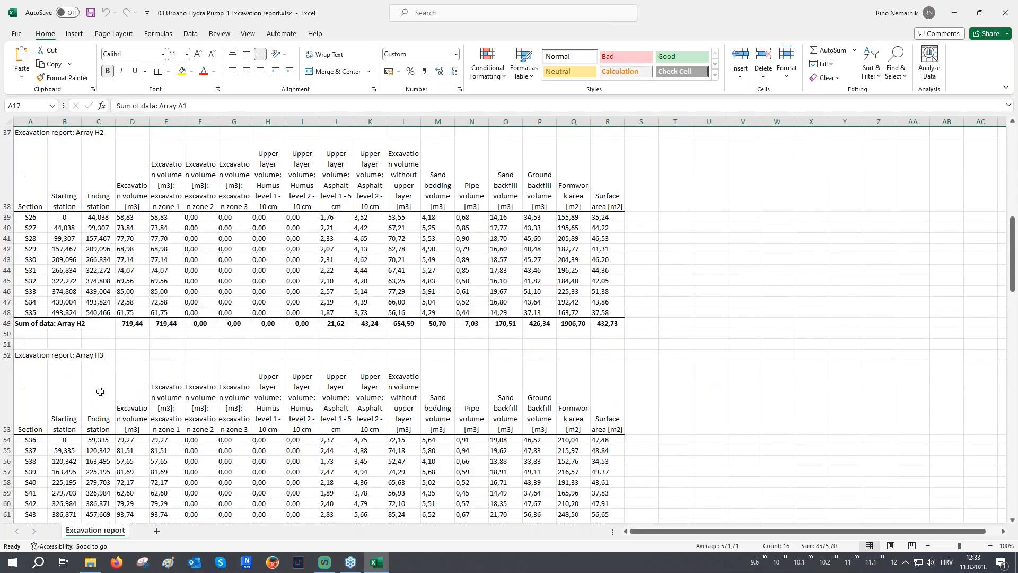
pyautogui.scroll(-14, 100, 395)
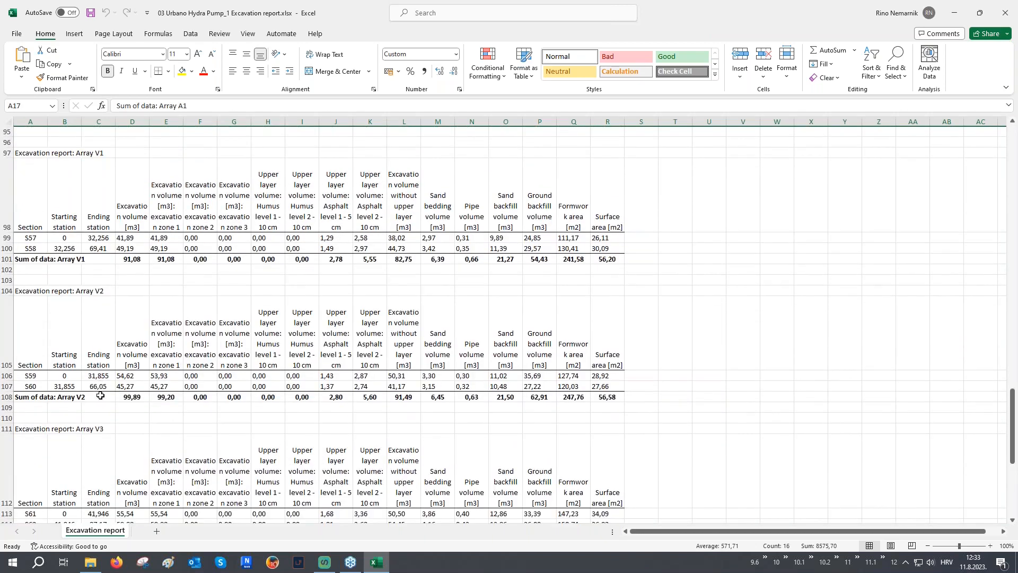
pyautogui.moveTo(24, 271); pyautogui.dragTo(509, 378)
pyautogui.keyDown('ctrl'); pyautogui.scroll(4, 137, 363); pyautogui.keyUp('ctrl')
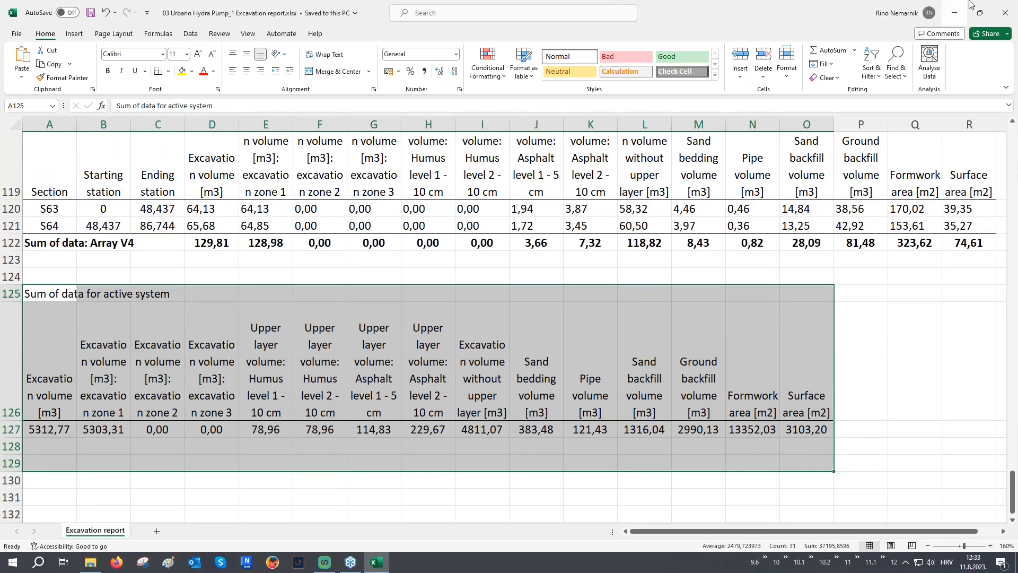
pyautogui.click(1006, 13)
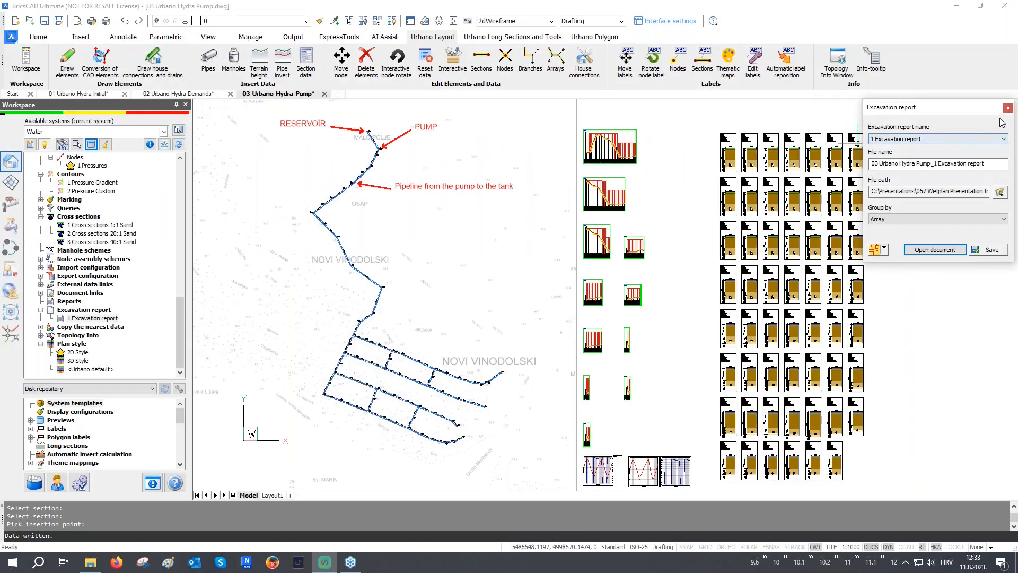
pyautogui.moveTo(567, 258); pyautogui.dragTo(567, 262, button='middle')
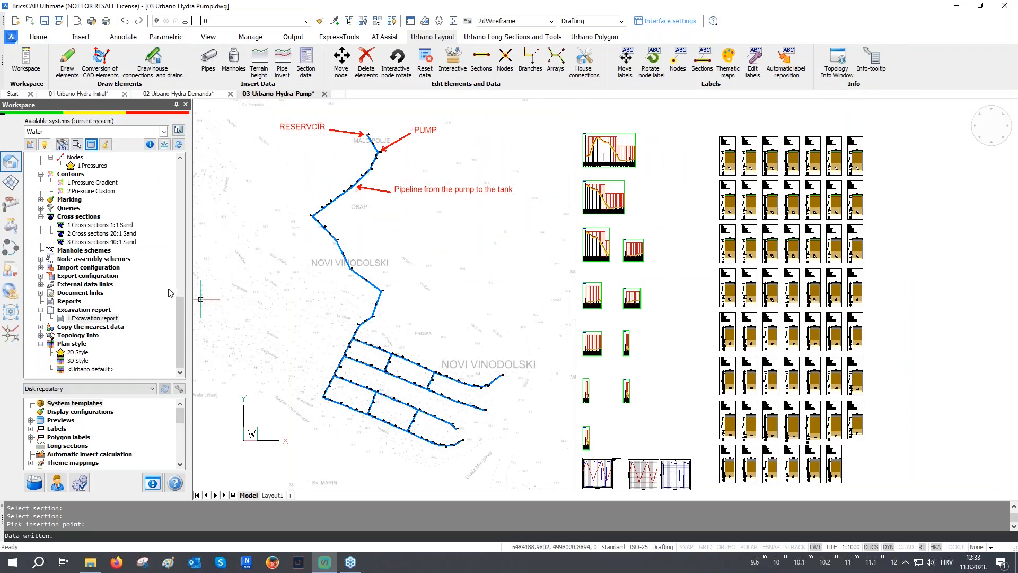
# - Apply the 3D Style plan style to the entire water network and close the style settings
pyautogui.click(77, 361)
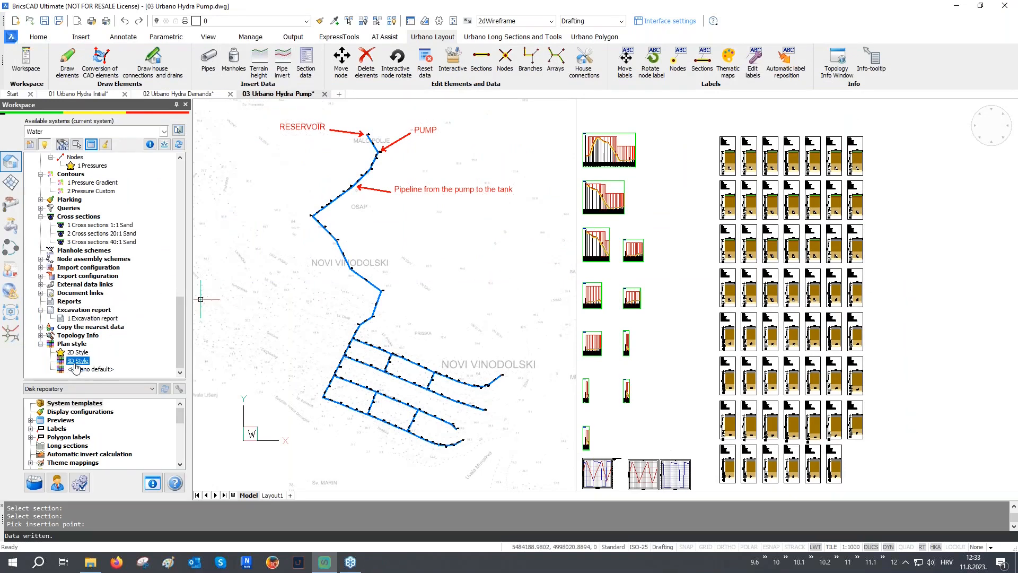
pyautogui.doubleClick(77, 363)
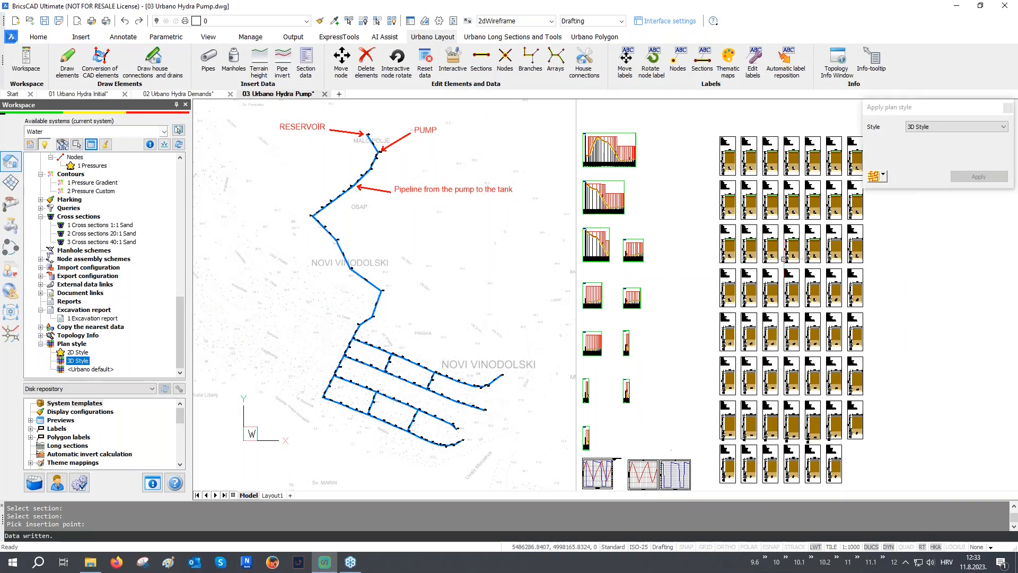
pyautogui.click(873, 179)
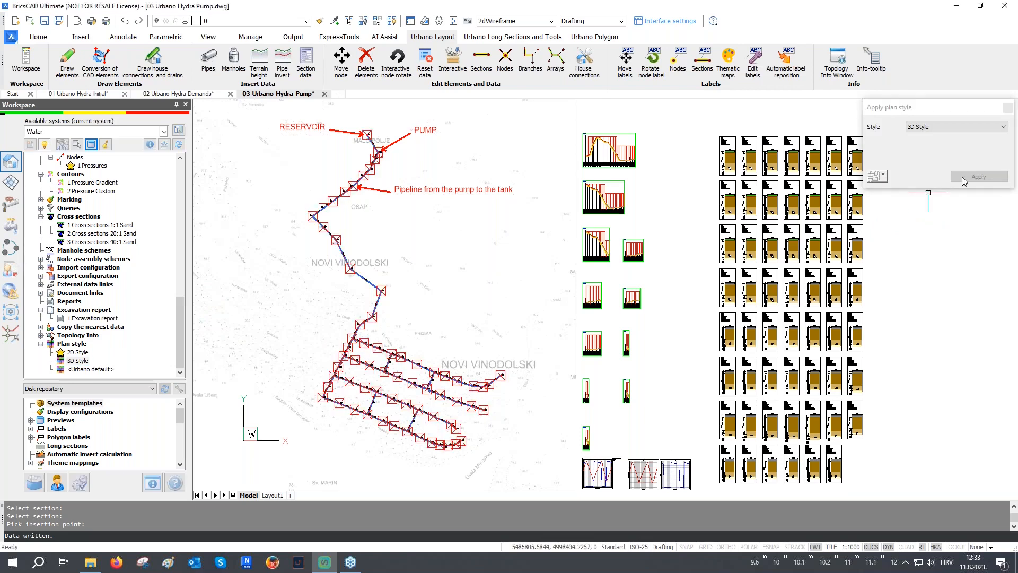
pyautogui.click(973, 181)
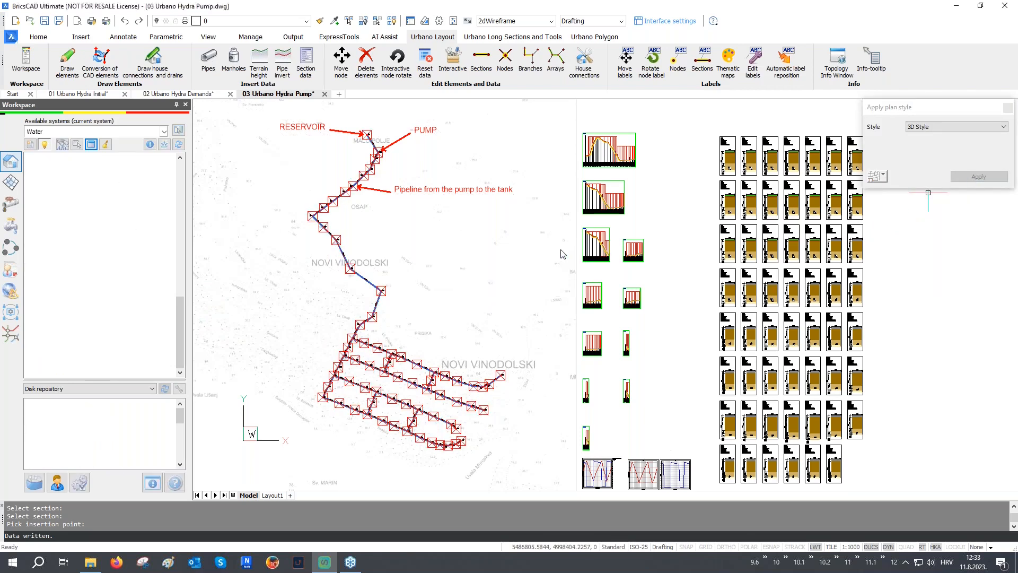
pyautogui.click(1007, 108)
# - Examine the 3D pipes and manholes at the network's corner and branch junctions in a perspective-like 3D view
pyautogui.moveTo(534, 345)
pyautogui.mouseDown(button='middle')
pyautogui.moveTo(515, 321)
pyautogui.moveTo(435, 342)
pyautogui.moveTo(345, 336)
pyautogui.moveTo(327, 264)
pyautogui.mouseUp(button='middle')
pyautogui.scroll(9, 336, 297)
pyautogui.scroll(8, 342, 314)
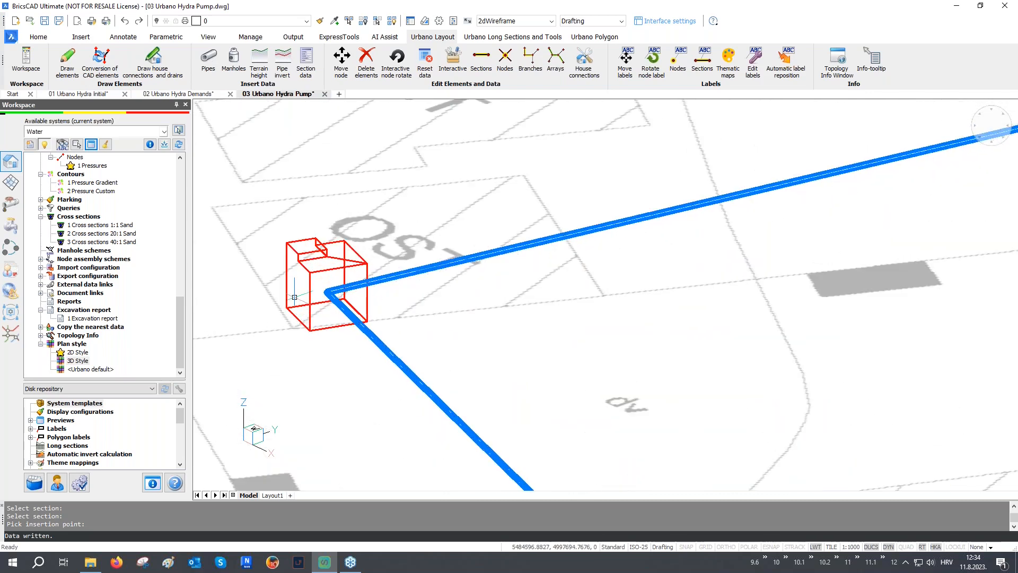
pyautogui.scroll(-8, 299, 307)
pyautogui.scroll(-3, 299, 310)
pyautogui.scroll(10, 660, 227)
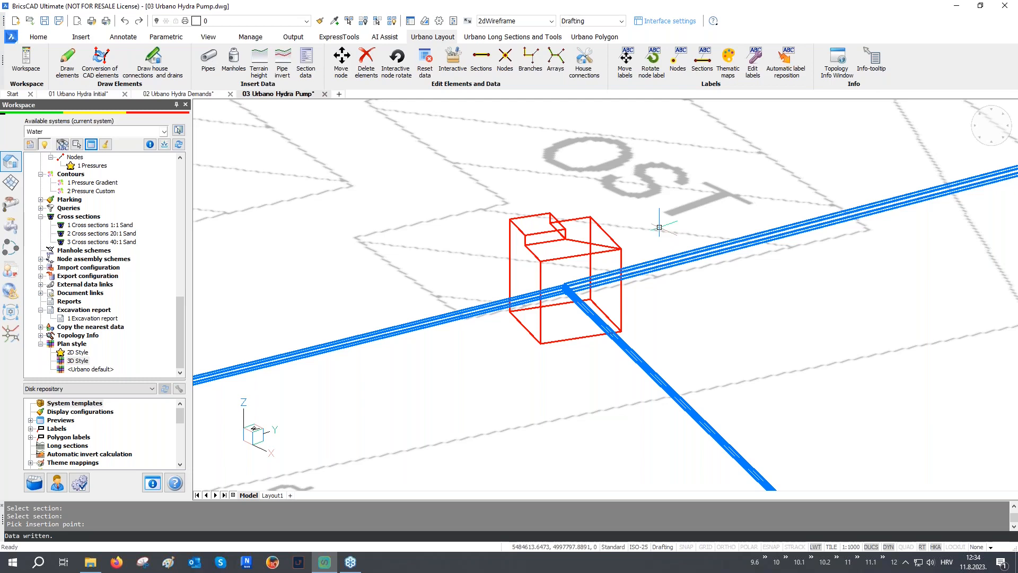
pyautogui.scroll(-8, 396, 246)
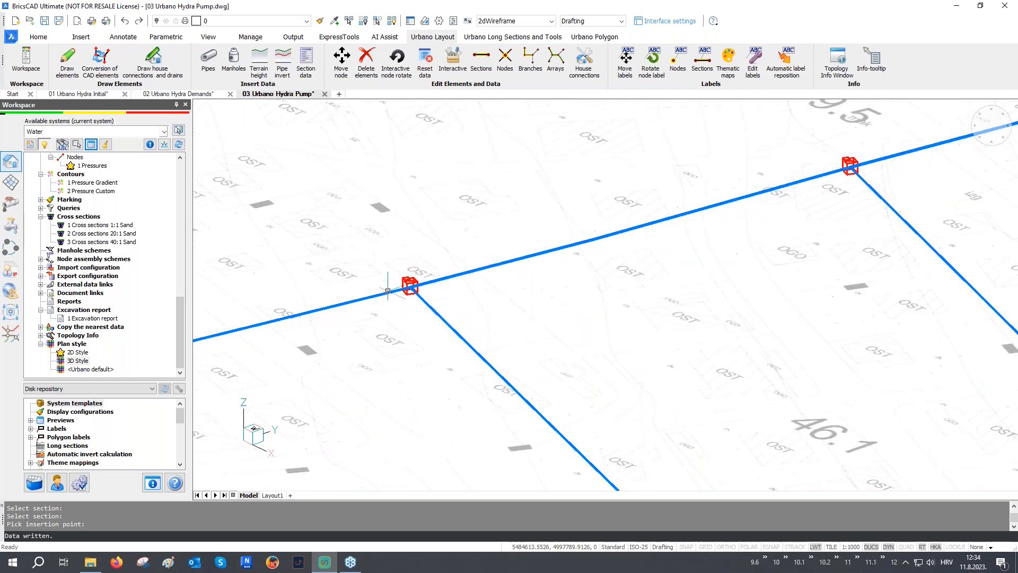
pyautogui.scroll(5, 860, 165)
pyautogui.moveTo(861, 165); pyautogui.dragTo(665, 235, button='middle')
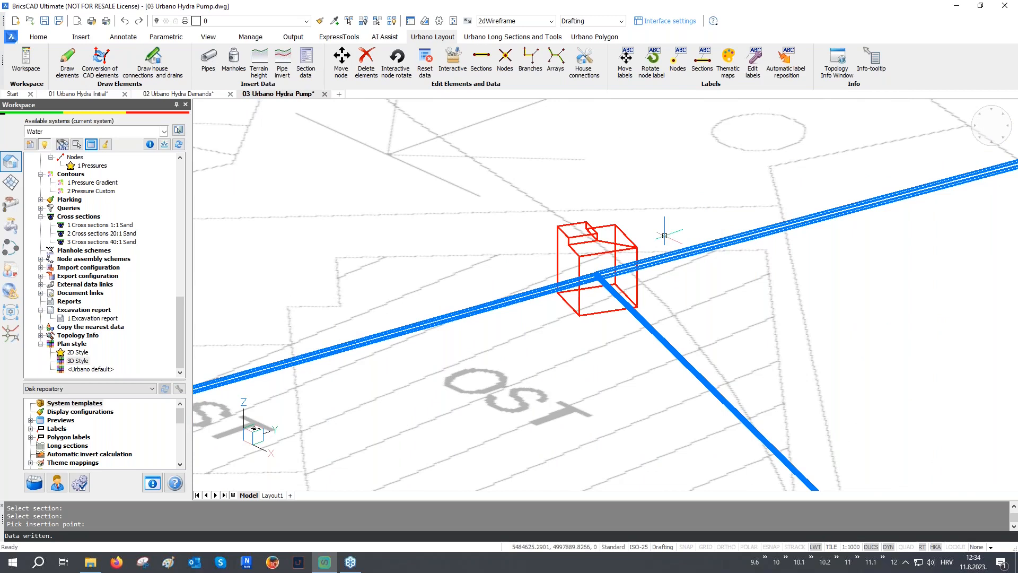
# - Examine the 3D manholes and connecting pipes at several network junctions and the overall network layout up to the reservoir pipeline
pyautogui.scroll(-8, 664, 235)
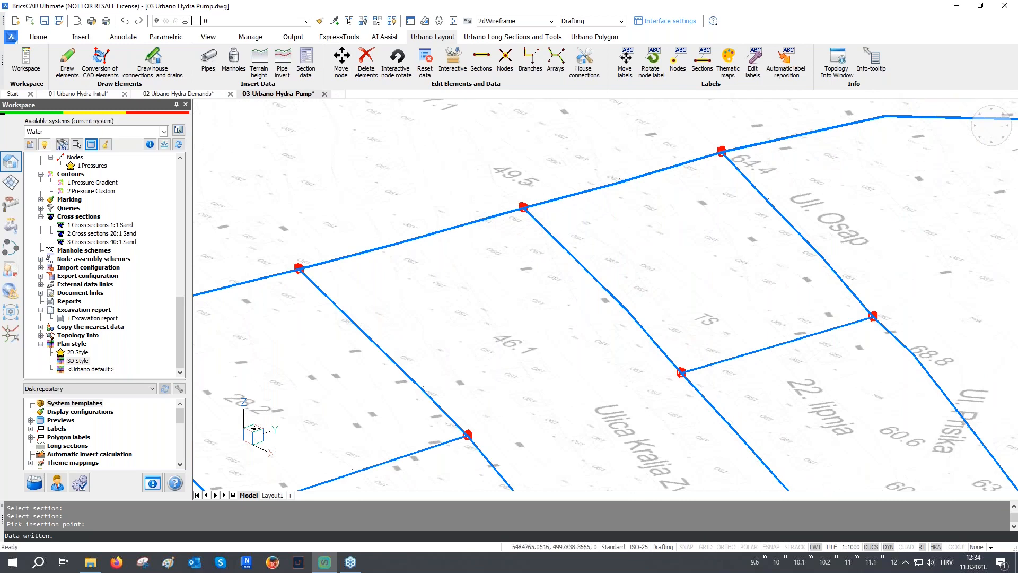
pyautogui.scroll(6, 689, 347)
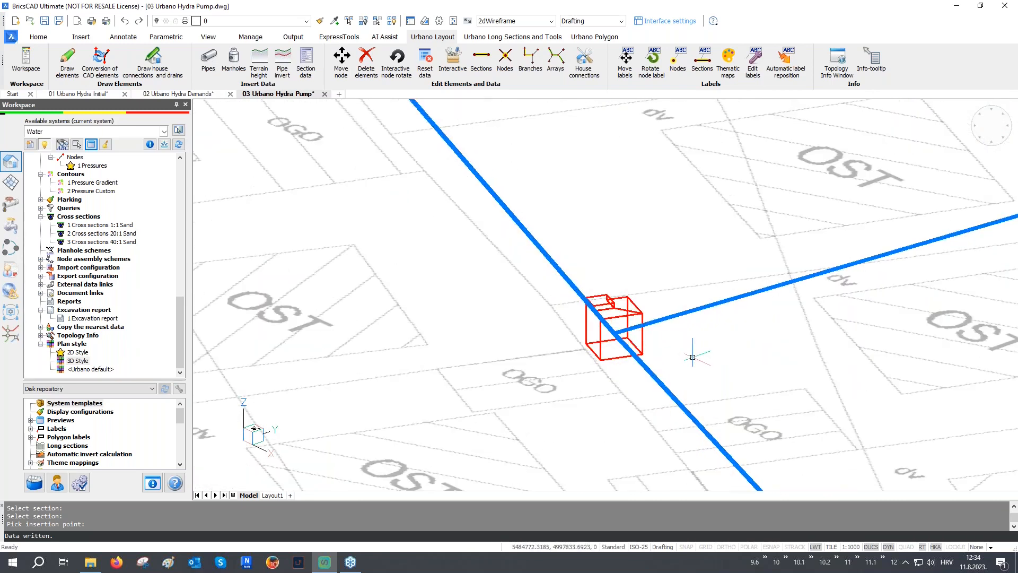
pyautogui.scroll(-3, 518, 322)
pyautogui.scroll(-5, 518, 322)
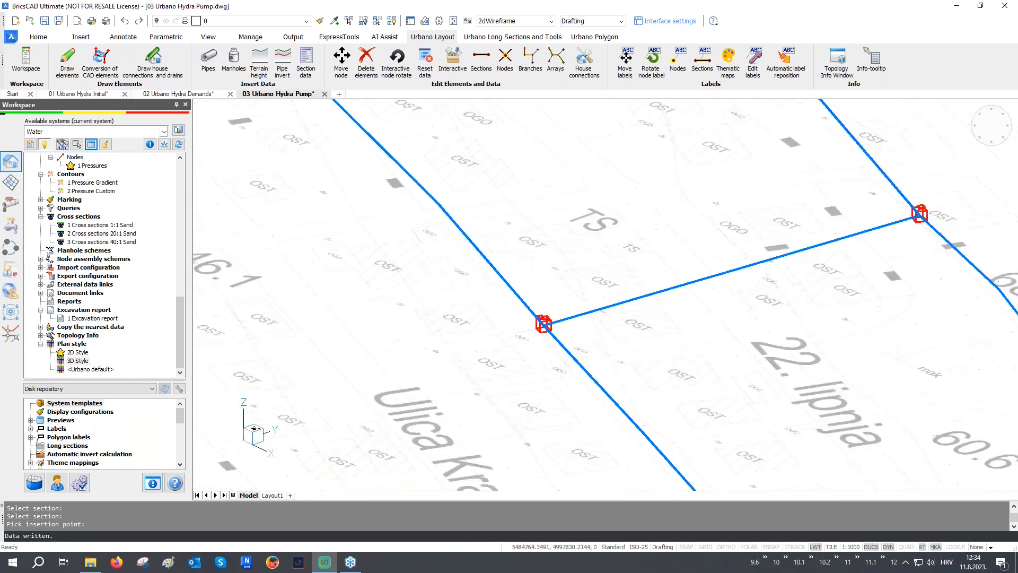
pyautogui.scroll(-1, 523, 299)
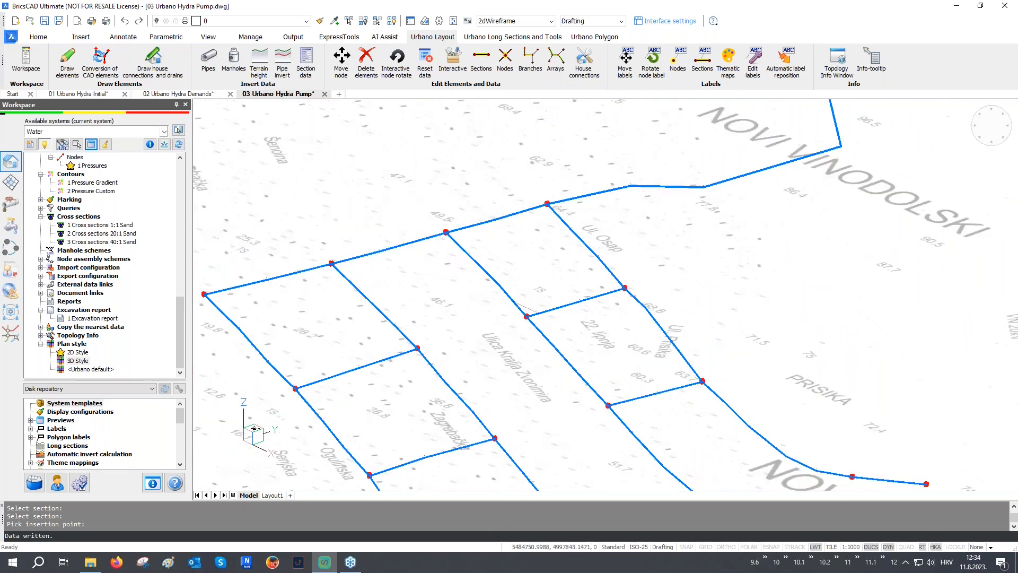
pyautogui.scroll(-2, 519, 307)
pyautogui.moveTo(519, 311); pyautogui.dragTo(461, 322, button='middle')
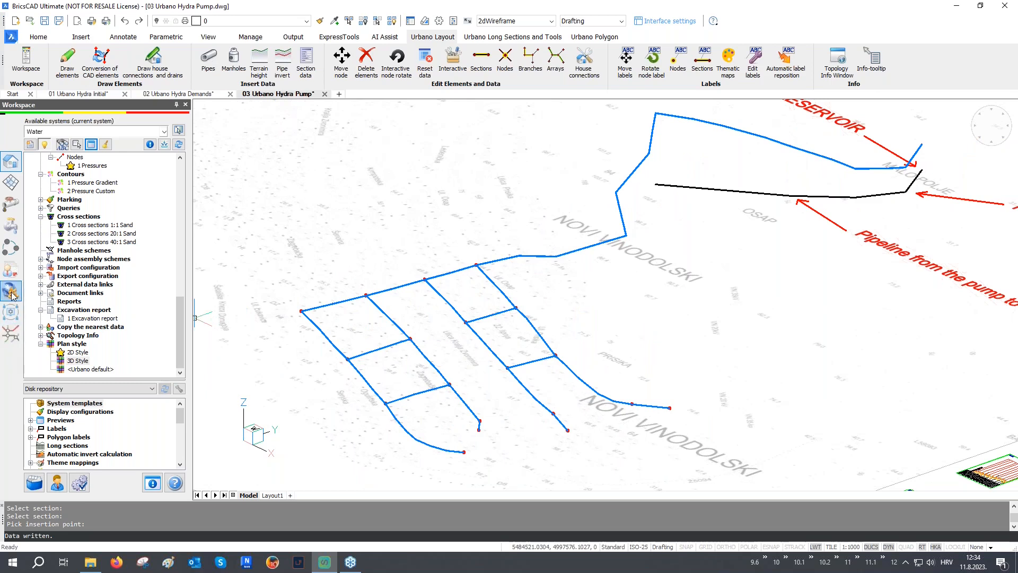
# - Open the IFC export and include the Water system's pipes and manholes together with the 1 Terraform terrain
pyautogui.click(11, 248)
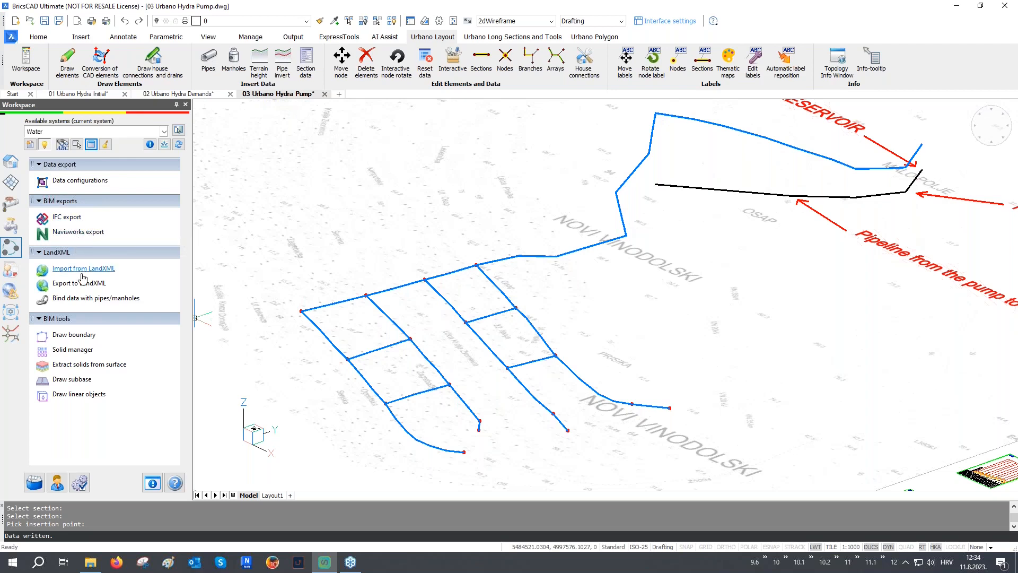
pyautogui.click(67, 217)
pyautogui.click(369, 190)
pyautogui.click(369, 224)
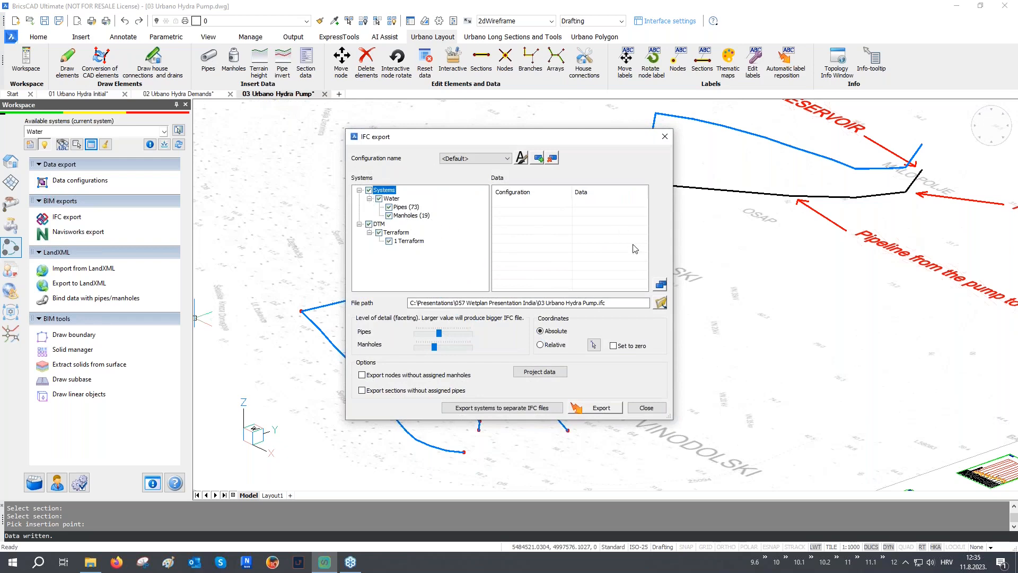
# - Add the Geometry, Excavation and Water hydraulic data configurations, and export the model to 03 Urbano Hydra Pump.ifc
pyautogui.click(660, 285)
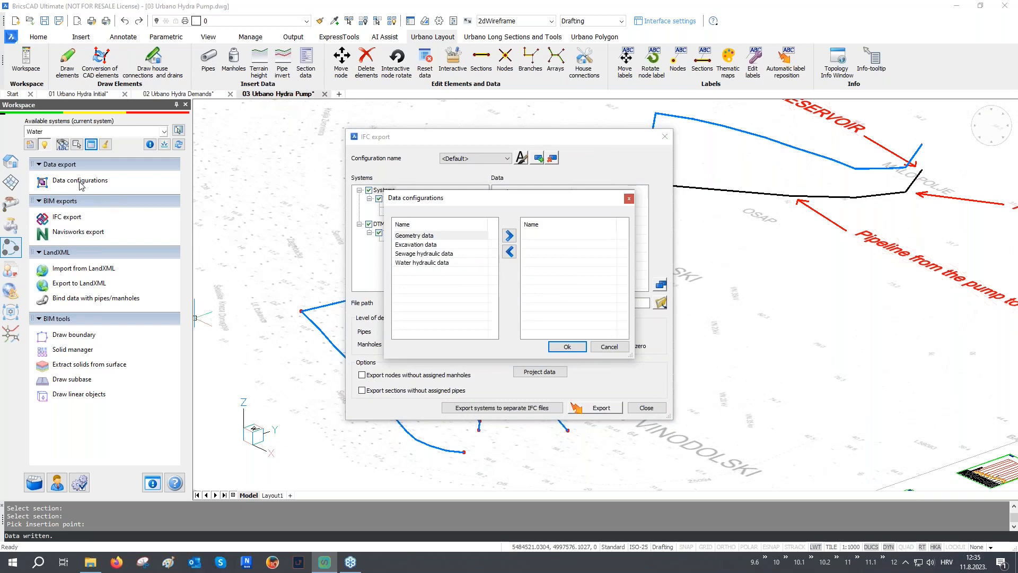
pyautogui.doubleClick(408, 238)
pyautogui.doubleClick(409, 238)
pyautogui.doubleClick(410, 244)
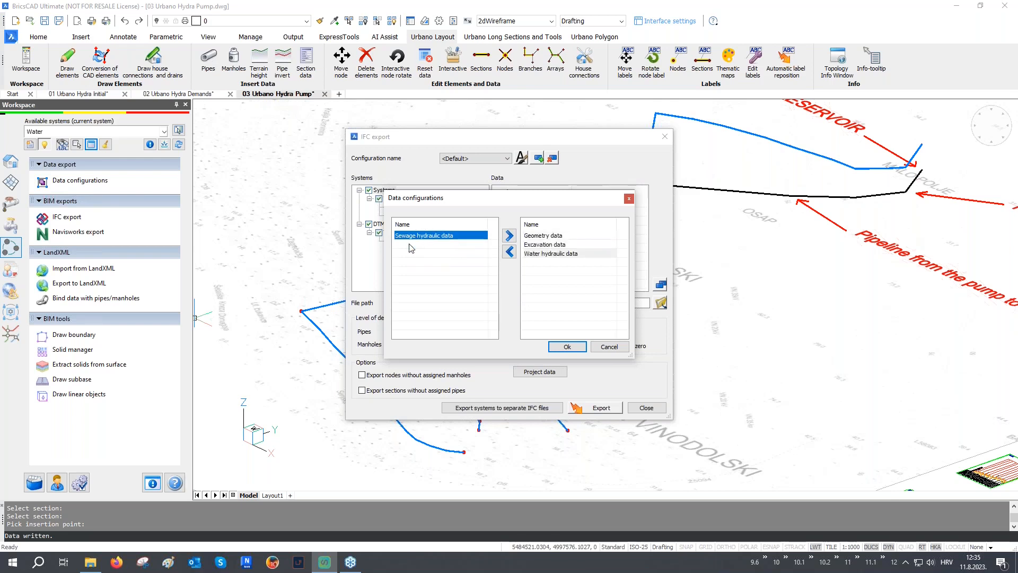
pyautogui.click(578, 348)
pyautogui.click(594, 408)
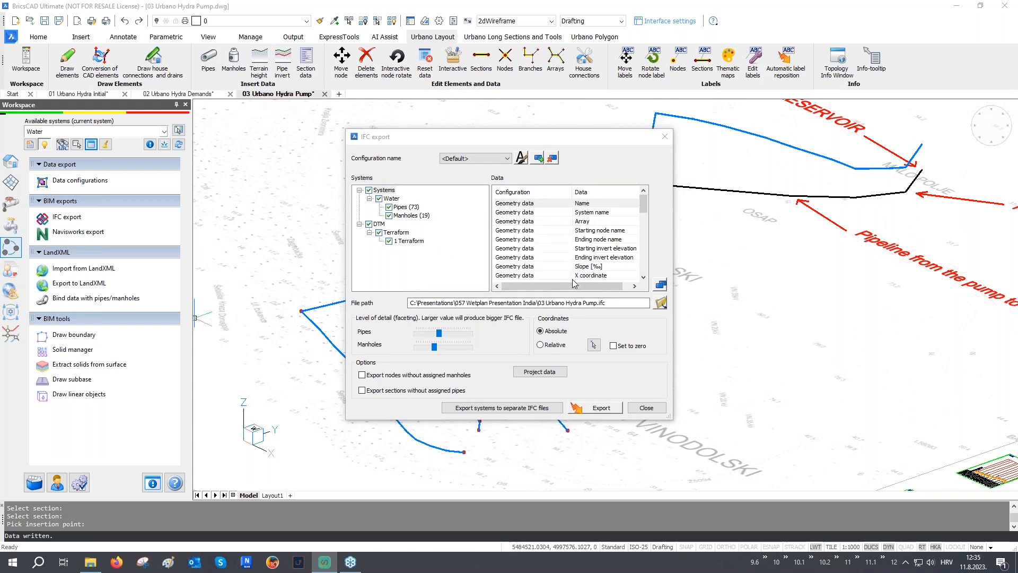
pyautogui.click(646, 408)
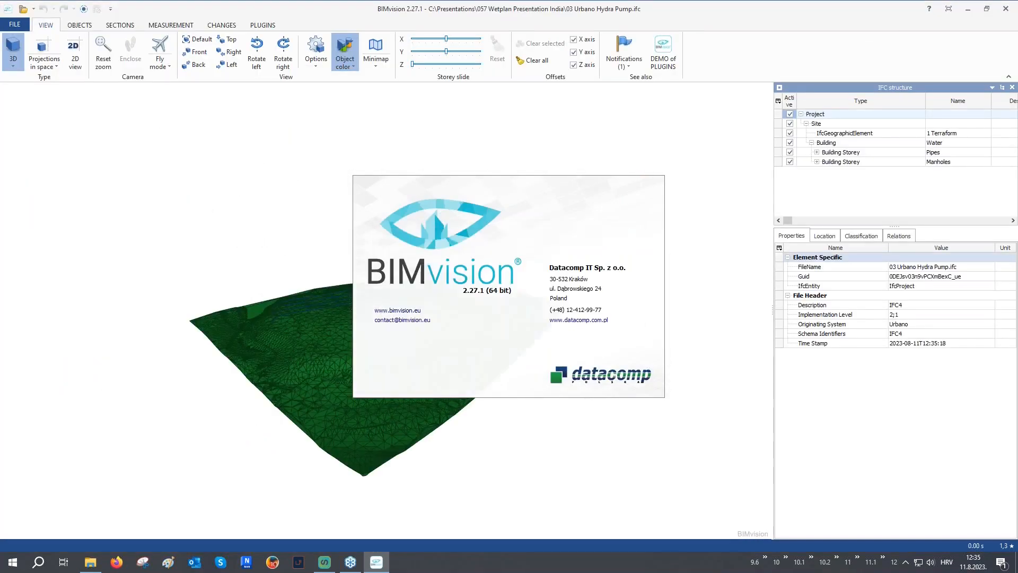
# - Switch to BIMvision and hide the 1 Terraform terrain surface in the exported model
pyautogui.moveTo(364, 321)
pyautogui.mouseDown()
pyautogui.moveTo(420, 341)
pyautogui.moveTo(352, 391)
pyautogui.moveTo(379, 326)
pyautogui.mouseUp()
pyautogui.scroll(3, 332, 322)
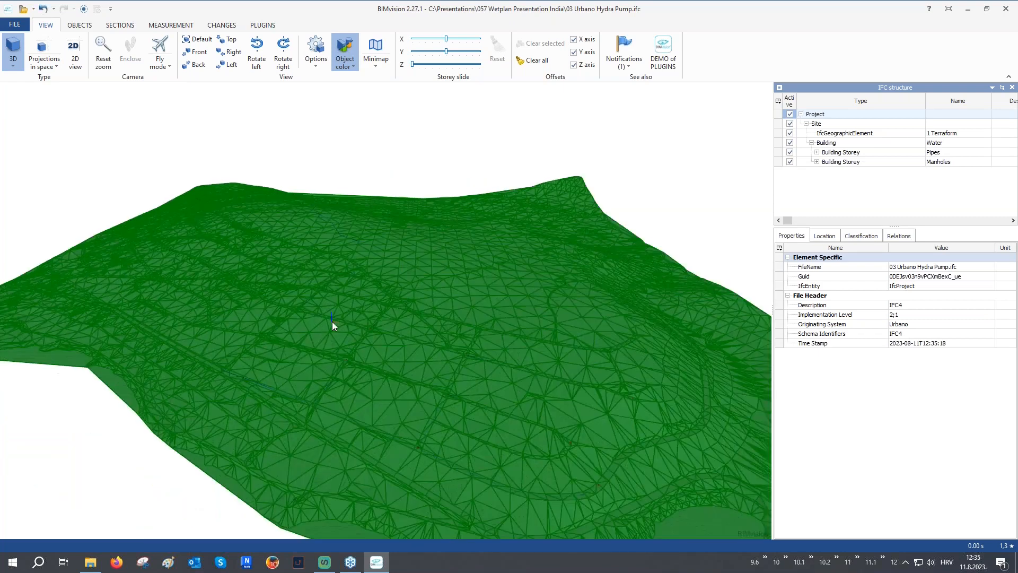
pyautogui.click(317, 326)
pyautogui.rightClick(311, 327)
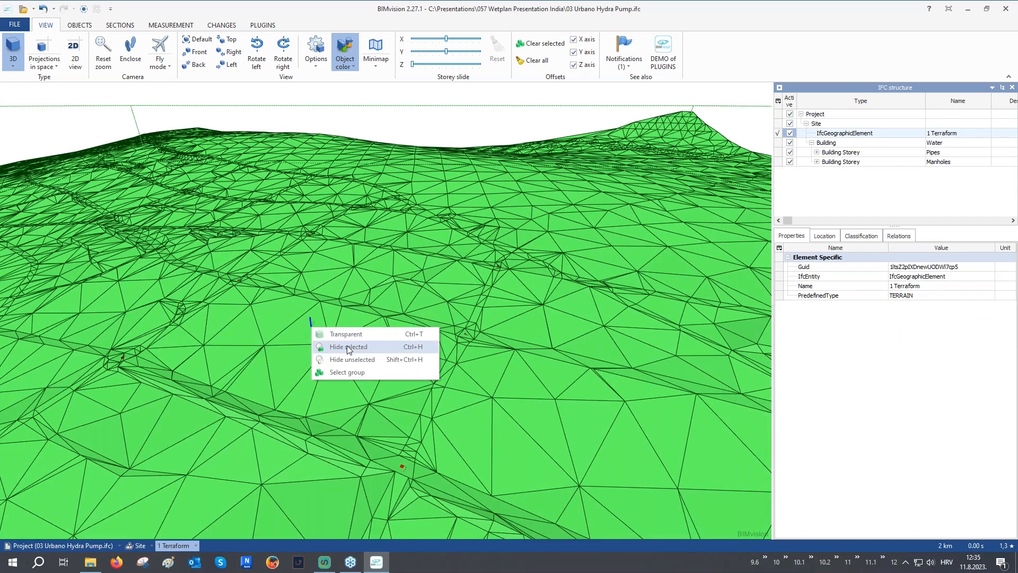
pyautogui.click(334, 346)
# - Select pipe S10 at manhole A1.10 and examine its excavation volumes, material and diameters
pyautogui.scroll(8, 240, 282)
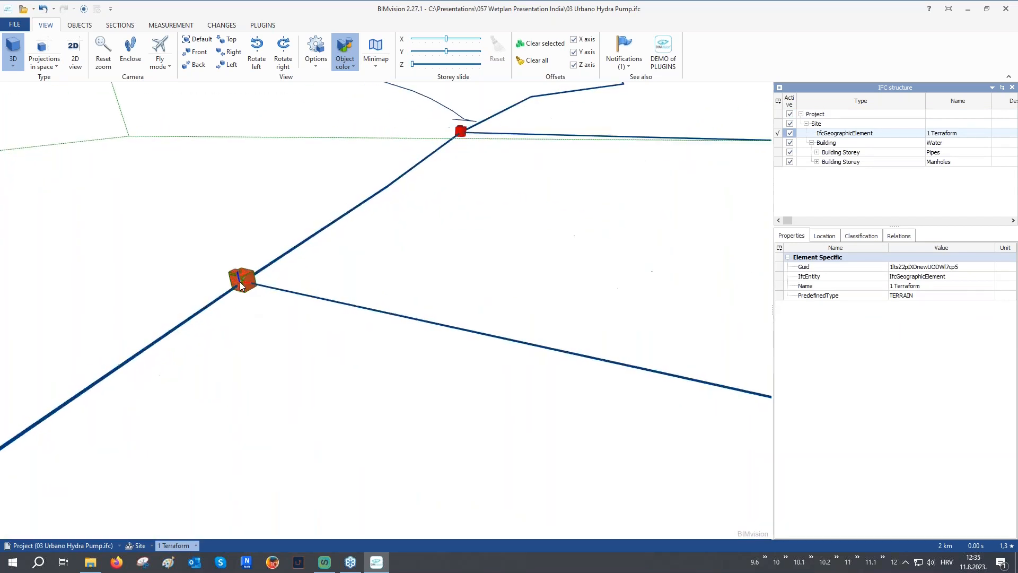
pyautogui.moveTo(241, 282); pyautogui.dragTo(323, 275)
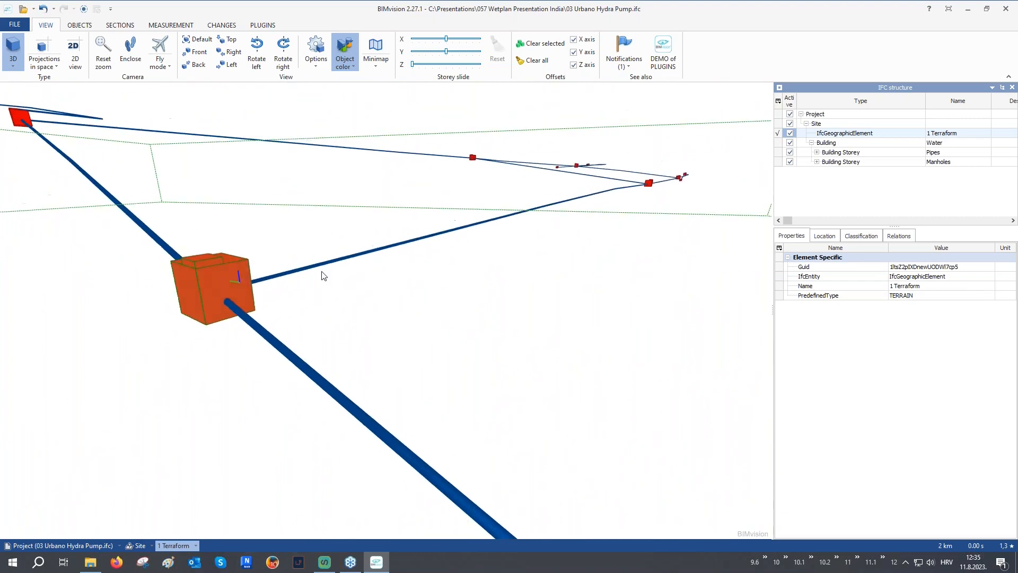
pyautogui.click(252, 319)
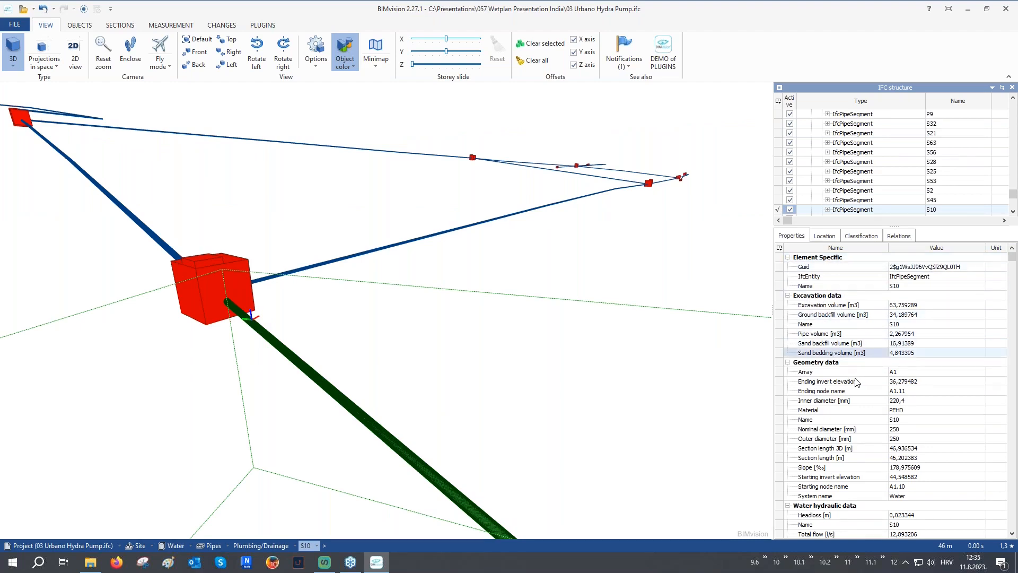
pyautogui.press('Down')
pyautogui.press('Down')
pyautogui.press('Down')
pyautogui.press('Down')
pyautogui.press('Down')
pyautogui.press('Down')
pyautogui.press('Down')
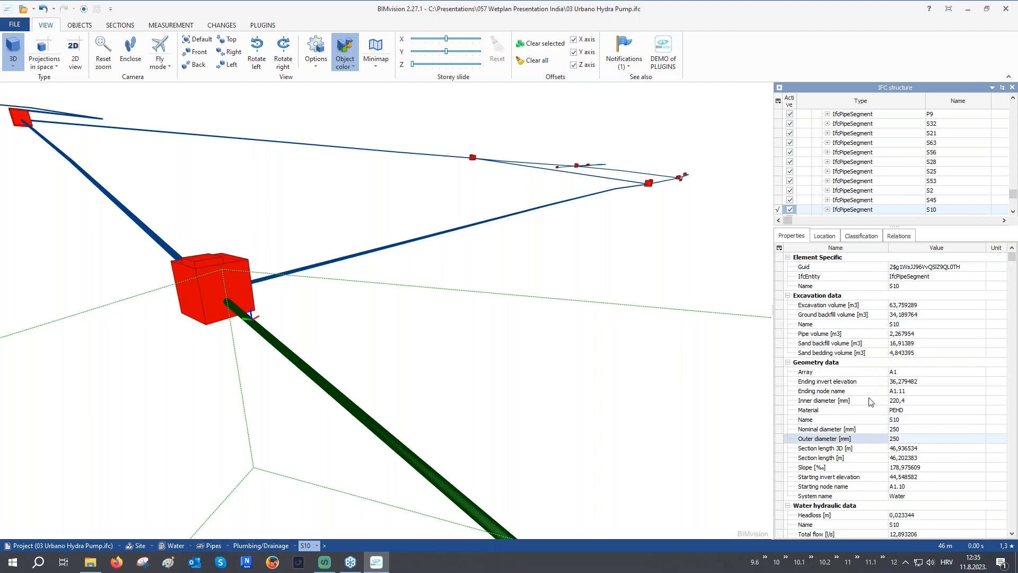
# - Review pipe S10's section length, slope and invert data, and its water hydraulic data down to velocity
pyautogui.press('Down')
pyautogui.press('Down')
pyautogui.press('Down')
pyautogui.press('Down')
pyautogui.press('Down')
pyautogui.press('Down')
pyautogui.press('Down')
pyautogui.press('Down')
pyautogui.press('Down')
pyautogui.press('Down')
pyautogui.press('Down')
pyautogui.press('Down')
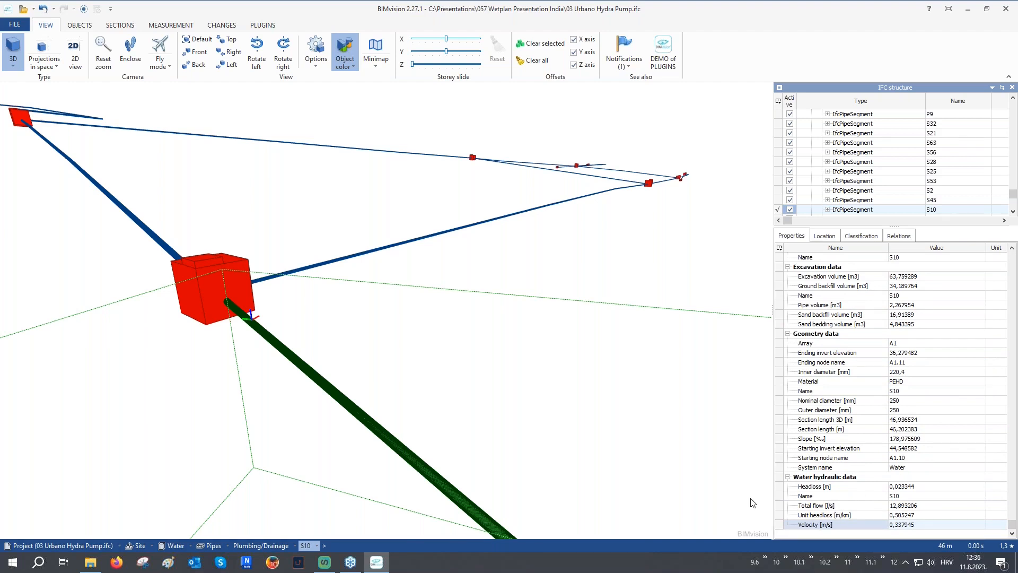
# - Select manhole A1.10, review its excavation, geometry and hydraulic data, and close the IFC viewer
pyautogui.scroll(-3, 264, 321)
pyautogui.moveTo(306, 376); pyautogui.dragTo(259, 297, button='middle')
pyautogui.click(190, 231)
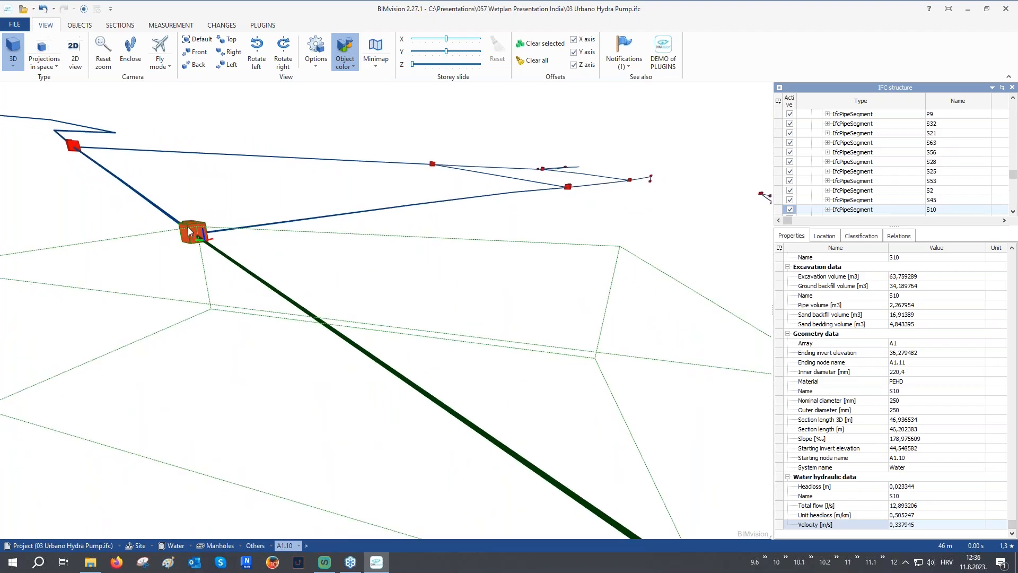
pyautogui.scroll(5, 190, 226)
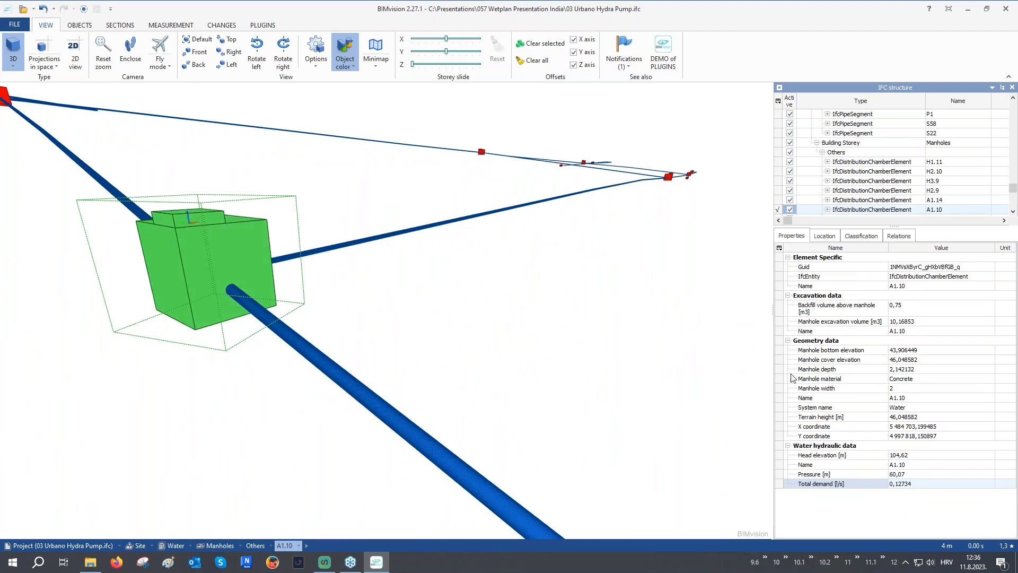
pyautogui.click(1006, 9)
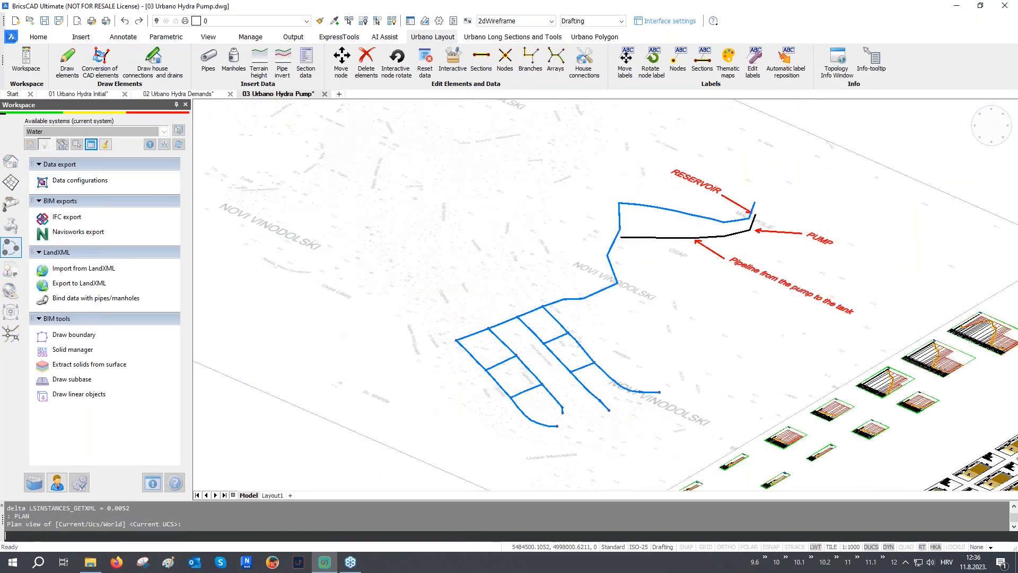
# - Return the drawing to plan view and create a new system from the Sewage (Line-net topology) template
pyautogui.press('Return')
pyautogui.scroll(4, 637, 398)
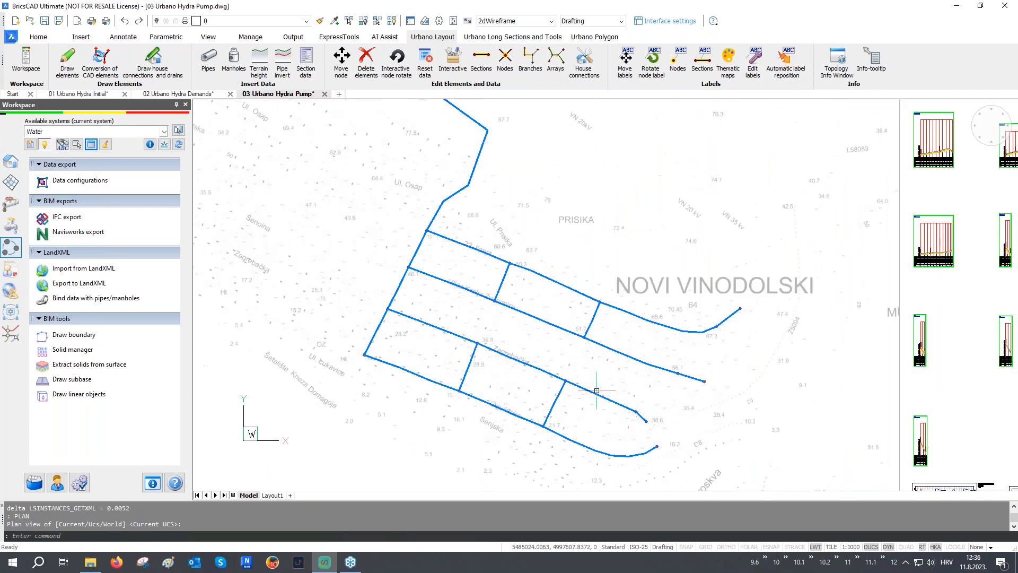
pyautogui.click(19, 162)
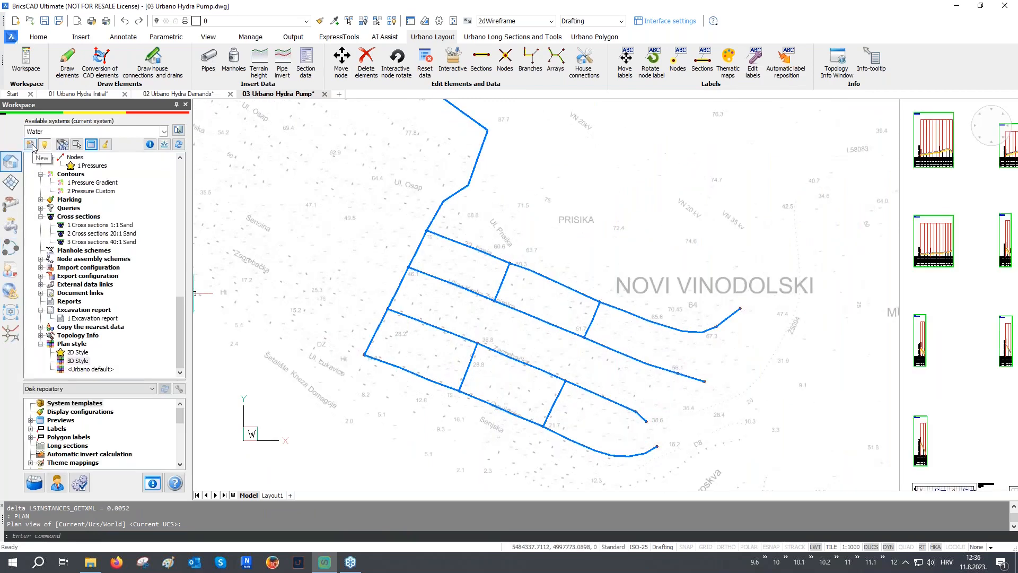
pyautogui.click(31, 145)
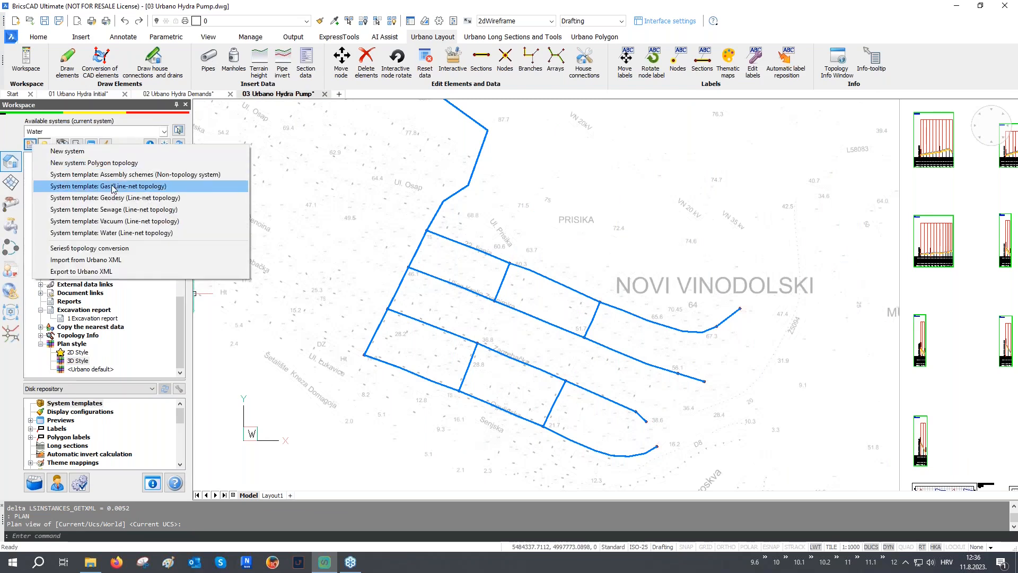
pyautogui.click(113, 211)
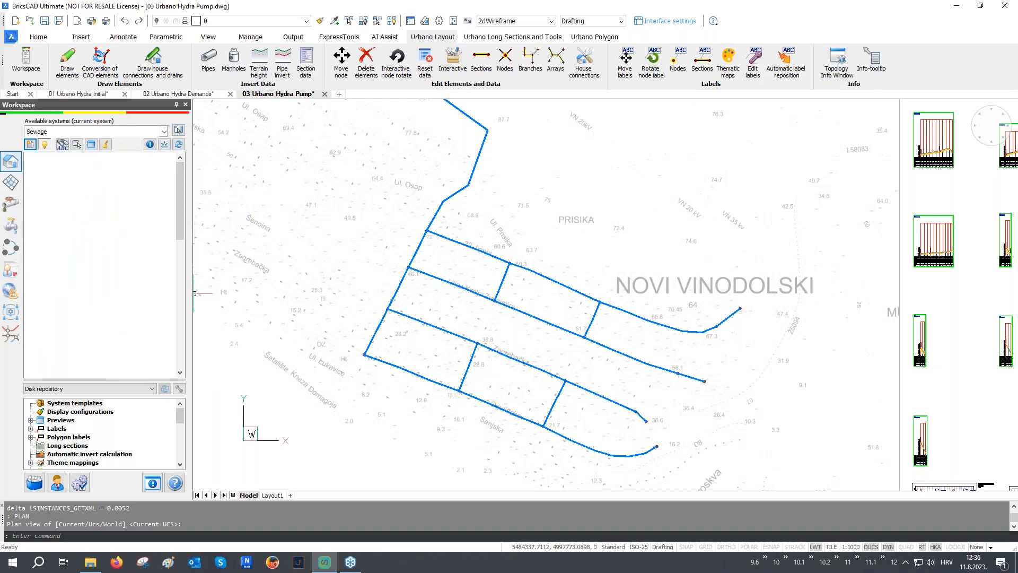
# - Open the Sewage system's drawing settings and choose the NO 400 - 400 mm PEHD pipe from the PEHD Pipes SN 8 group
pyautogui.click(59, 167)
pyautogui.click(84, 171)
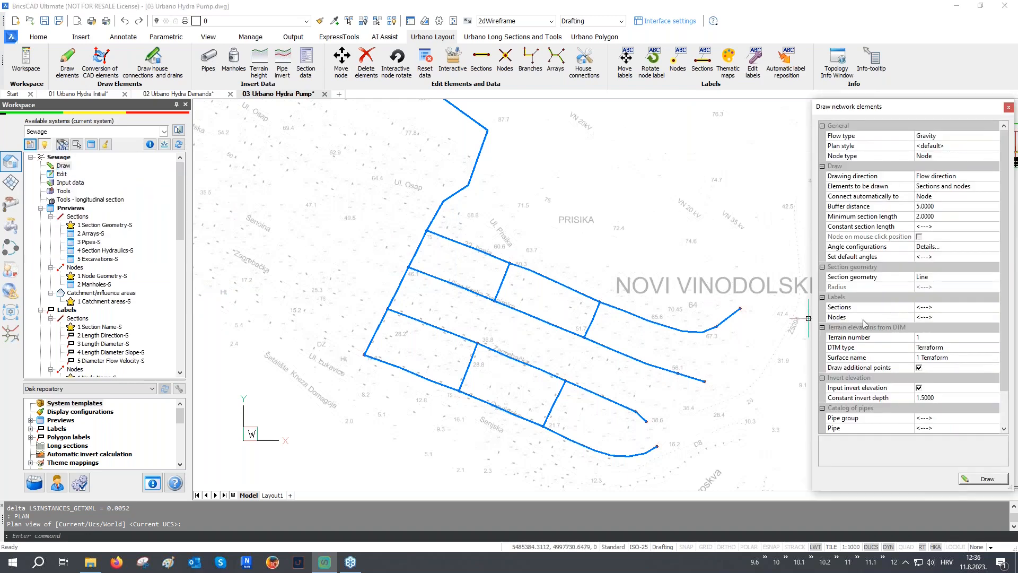
pyautogui.scroll(-2, 864, 322)
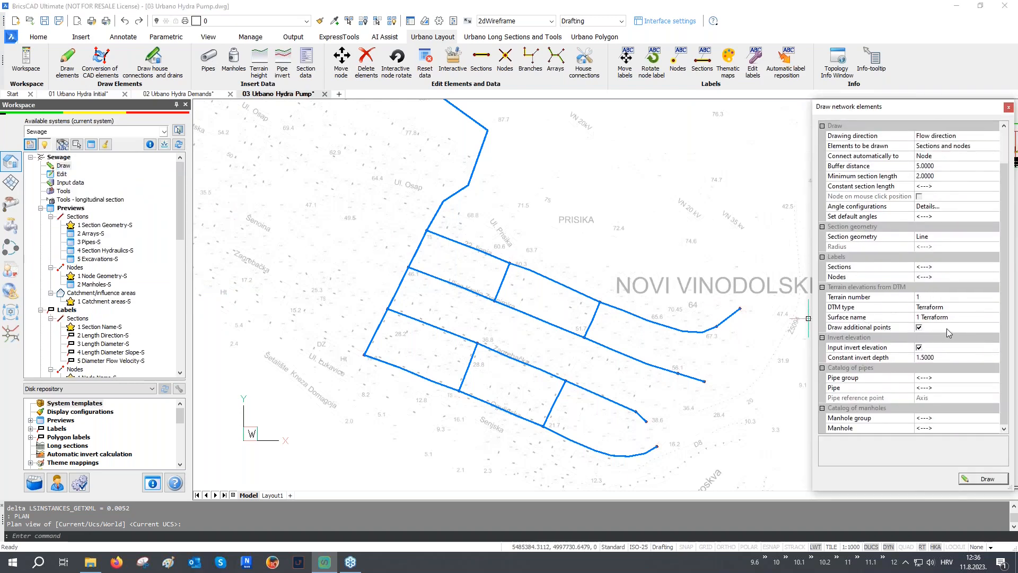
pyautogui.click(883, 350)
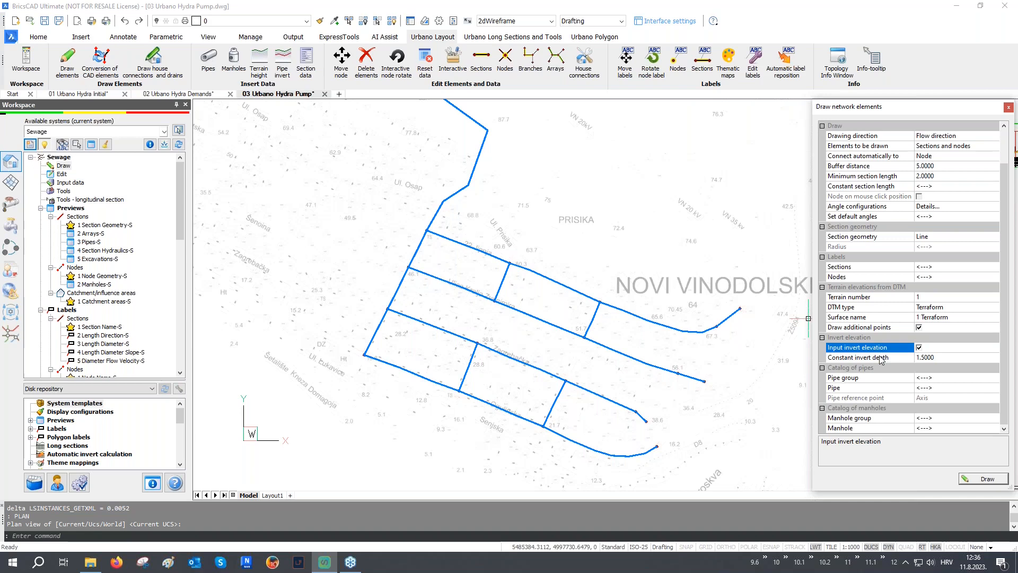
pyautogui.click(882, 360)
pyautogui.click(924, 377)
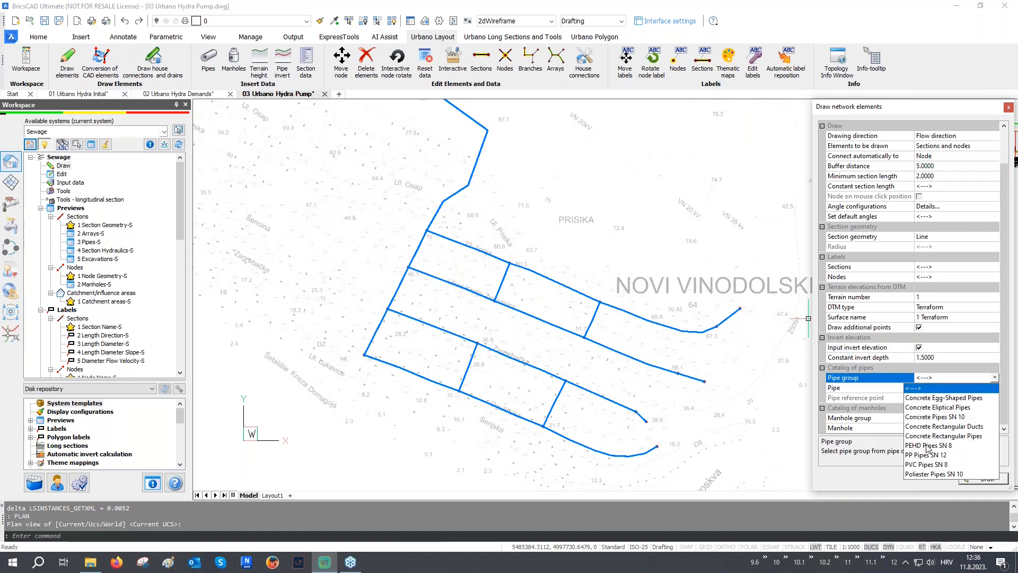
pyautogui.click(927, 446)
pyautogui.click(935, 388)
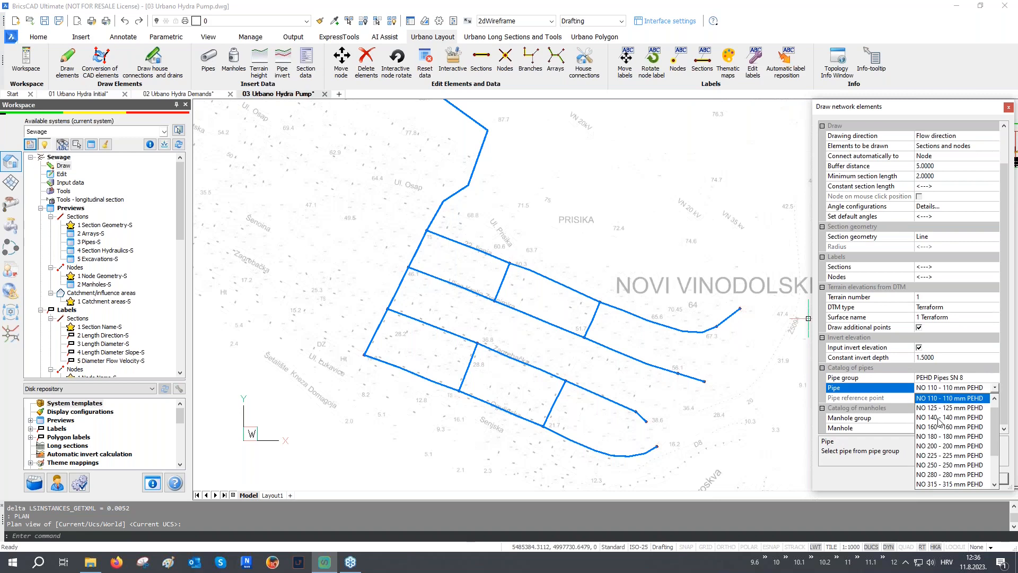
pyautogui.scroll(-1, 938, 430)
pyautogui.click(938, 474)
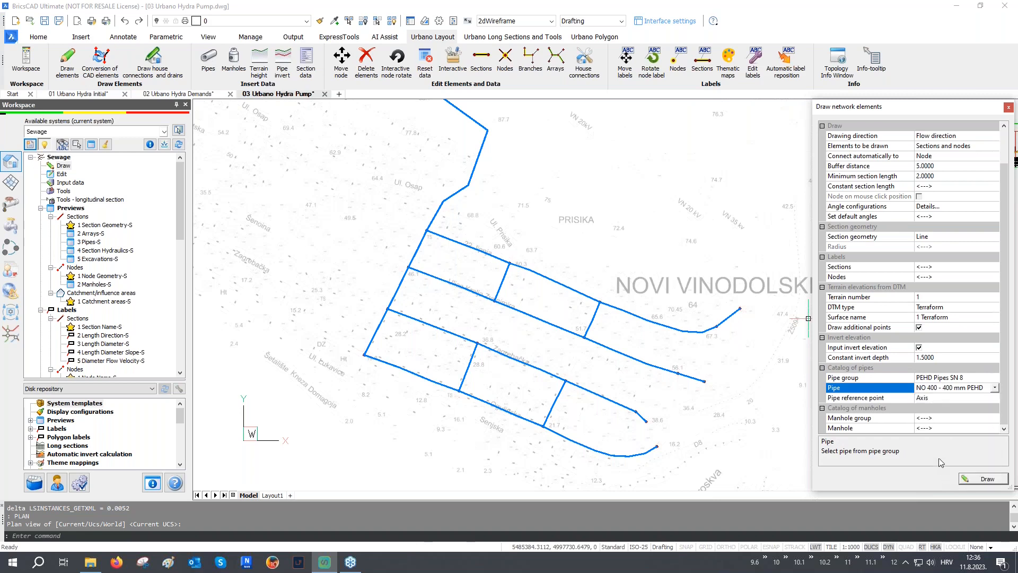
# - Set the pipe reference point to Bottom inner and assign the C, D=1200 manhole from the Circular Simple manhole group
pyautogui.click(868, 399)
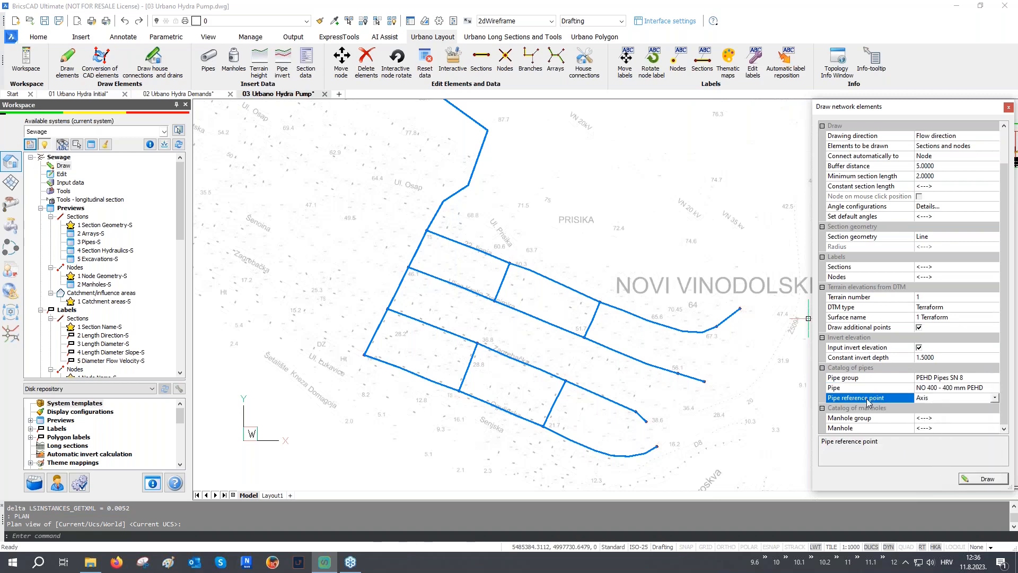
pyautogui.click(929, 402)
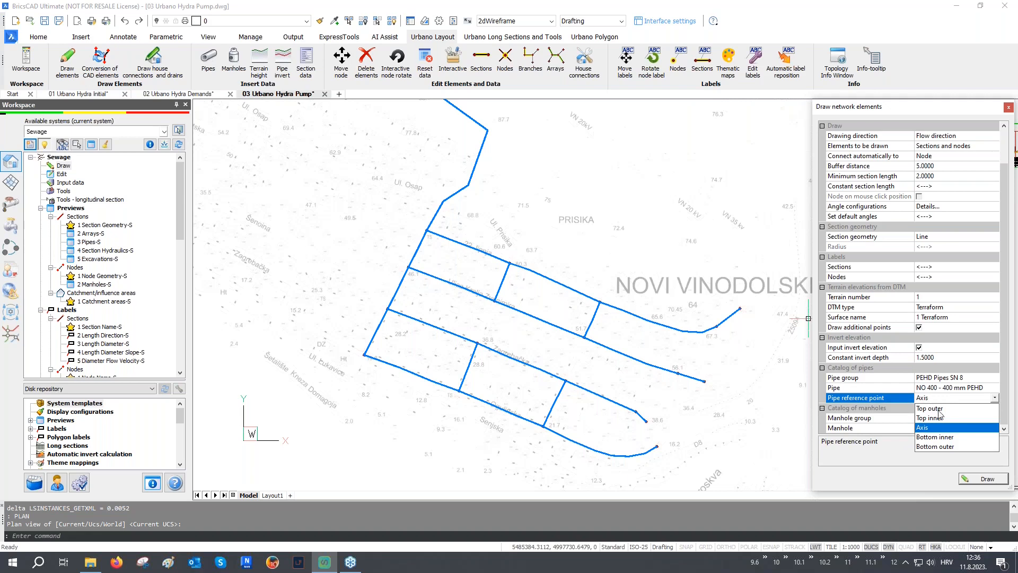
pyautogui.click(941, 436)
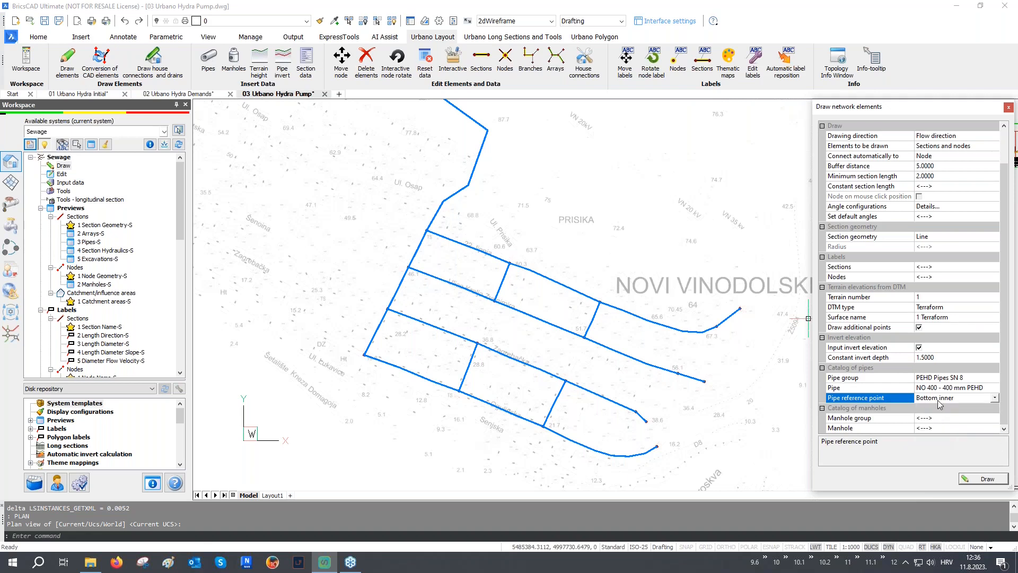
pyautogui.click(928, 419)
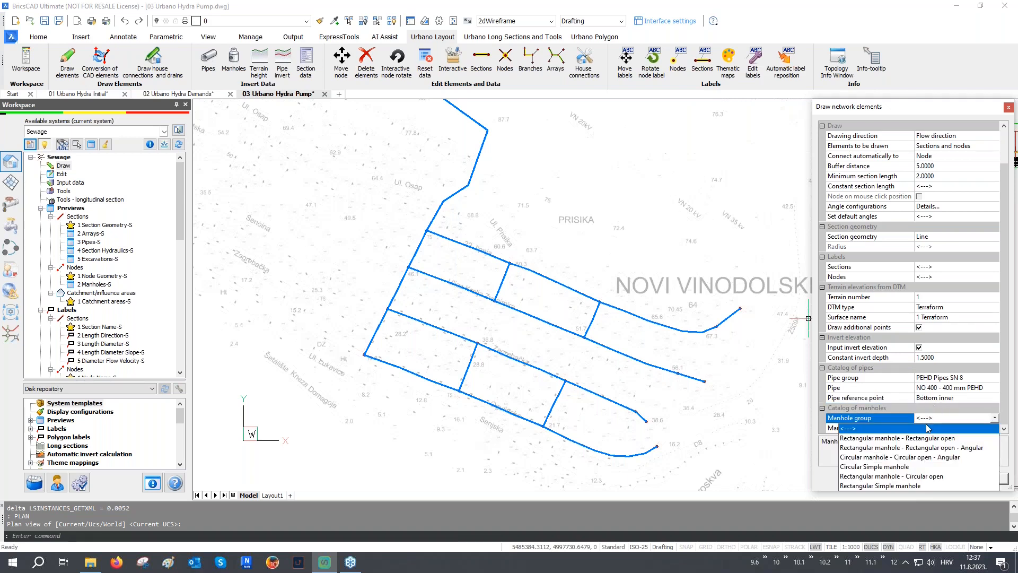
pyautogui.click(867, 467)
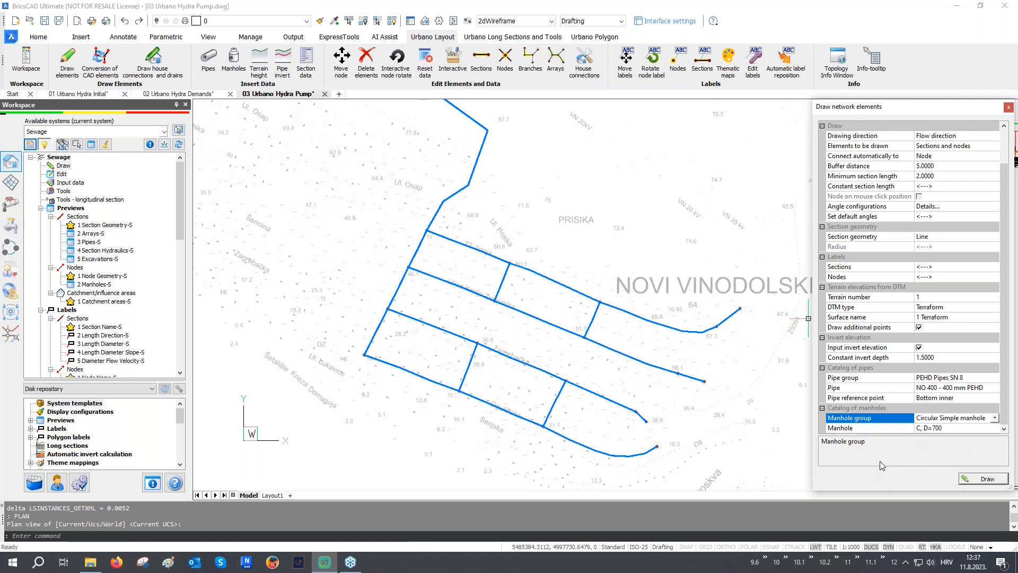
pyautogui.click(930, 428)
pyautogui.click(927, 457)
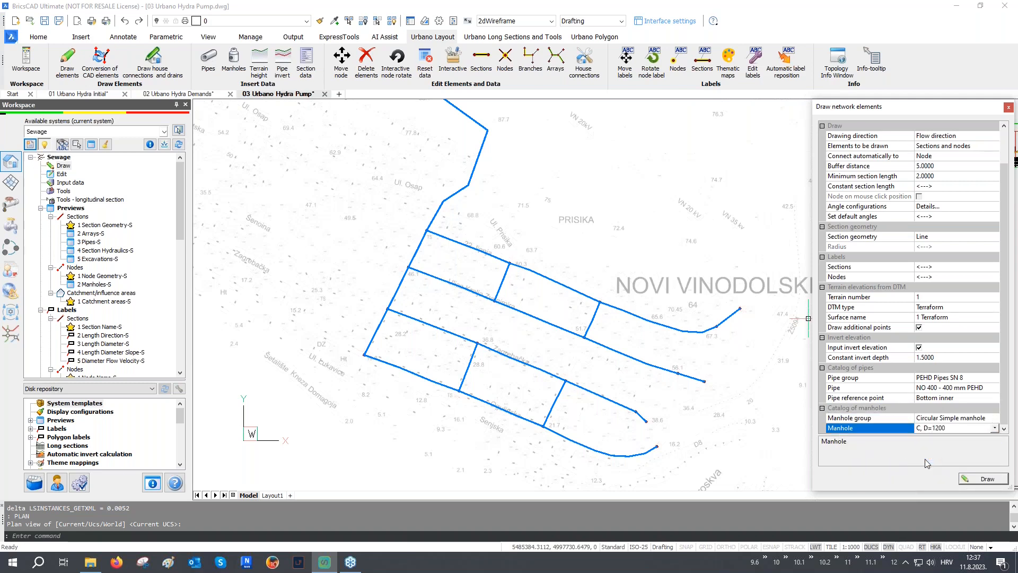
# - Start drawing the sewage line at the eastern end of the lowest water branch and place its first nodes along the curve
pyautogui.click(978, 479)
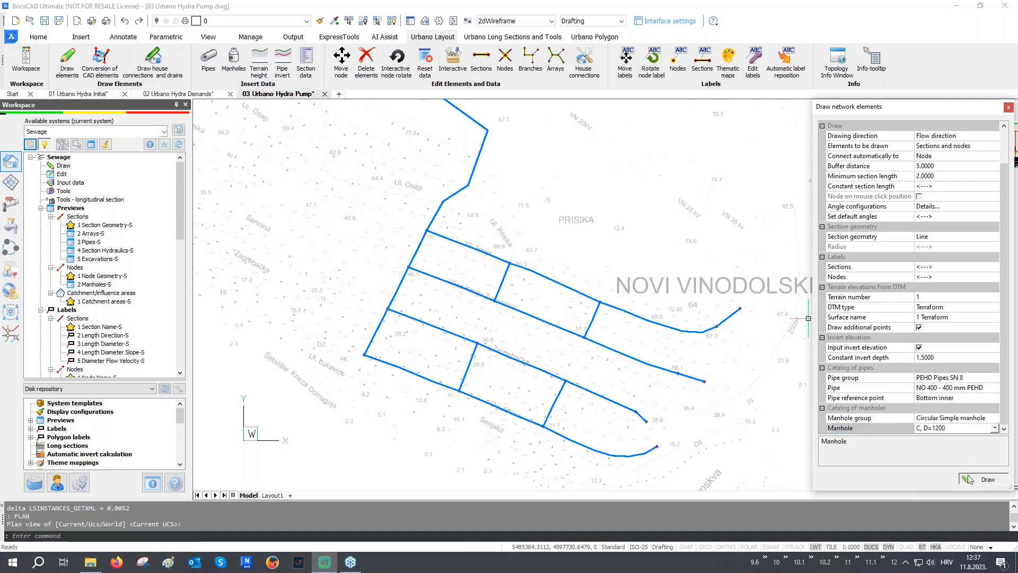
pyautogui.scroll(5, 691, 387)
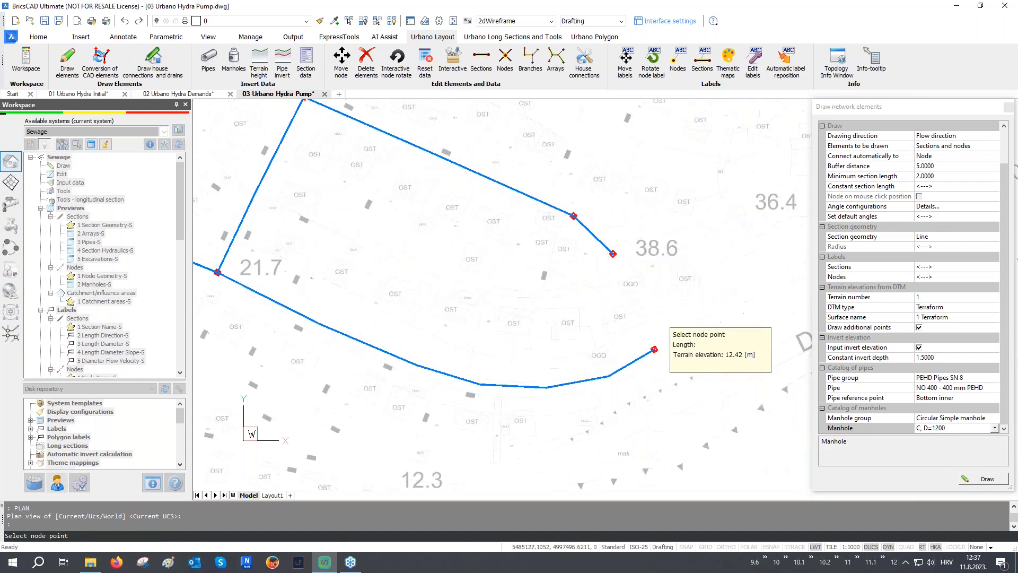
pyautogui.click(462, 409)
pyautogui.moveTo(318, 405); pyautogui.dragTo(736, 359, button='middle')
pyautogui.click(618, 377)
pyautogui.click(563, 410)
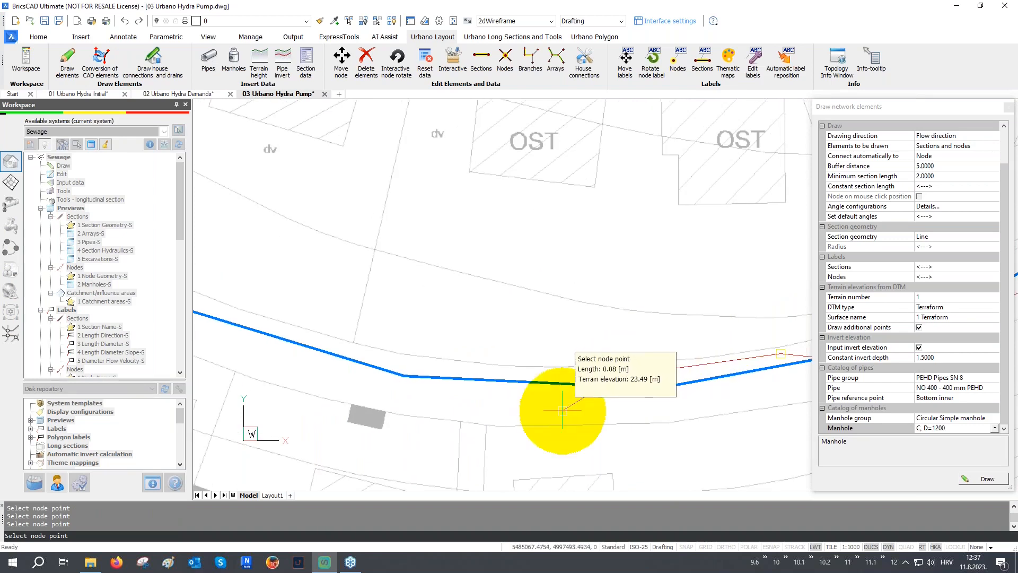
pyautogui.click(358, 387)
# - Continue the sewage line northwest, placing nodes on both sides of the water pipe up to the stretch before the 21.7 junction
pyautogui.moveTo(365, 350); pyautogui.dragTo(551, 360, button='middle')
pyautogui.click(549, 352)
pyautogui.click(486, 297)
pyautogui.moveTo(375, 229); pyautogui.dragTo(789, 388, button='middle')
pyautogui.click(615, 333)
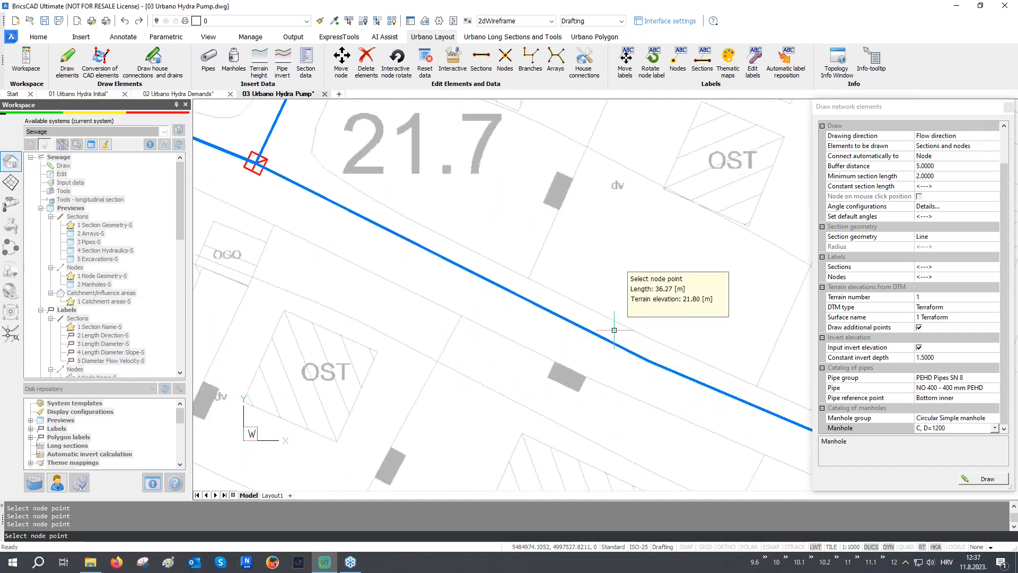
pyautogui.click(534, 327)
# - Extend the sewage line past the water junction at 21.7, end it across the water pipe near Ogulinska, and finish drawing
pyautogui.moveTo(320, 202); pyautogui.dragTo(392, 278, button='middle')
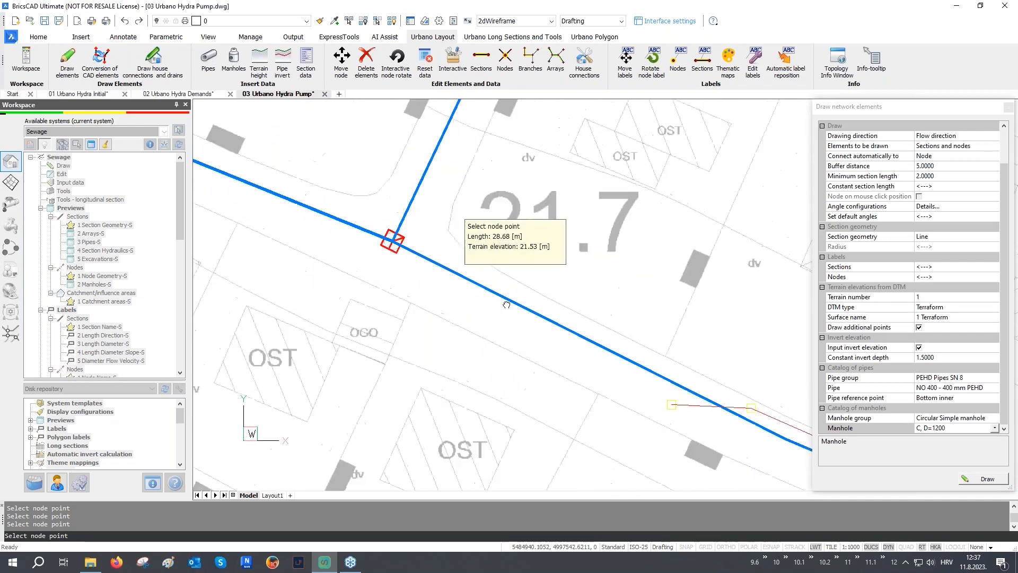
pyautogui.scroll(4, 512, 302)
pyautogui.scroll(2, 511, 297)
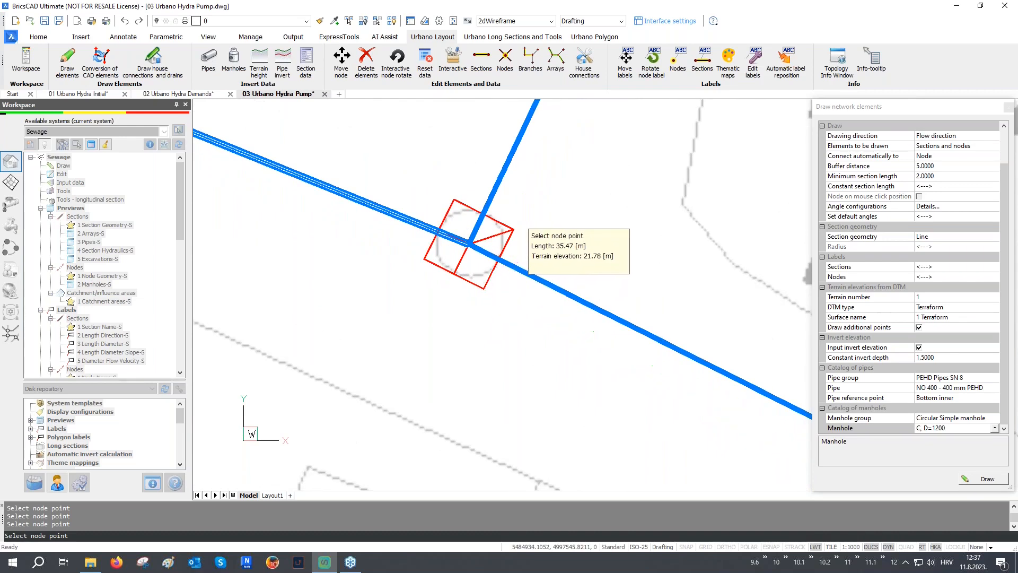
pyautogui.scroll(-4, 362, 268)
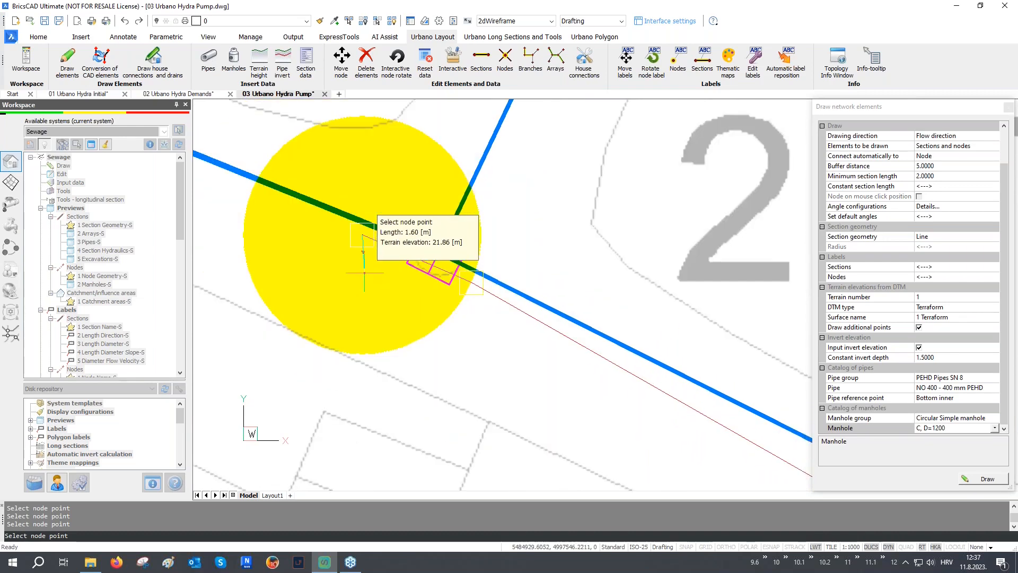
pyautogui.moveTo(271, 234); pyautogui.dragTo(681, 349, button='middle')
pyautogui.click(450, 255)
pyautogui.click(396, 199)
pyautogui.rightClick(397, 200)
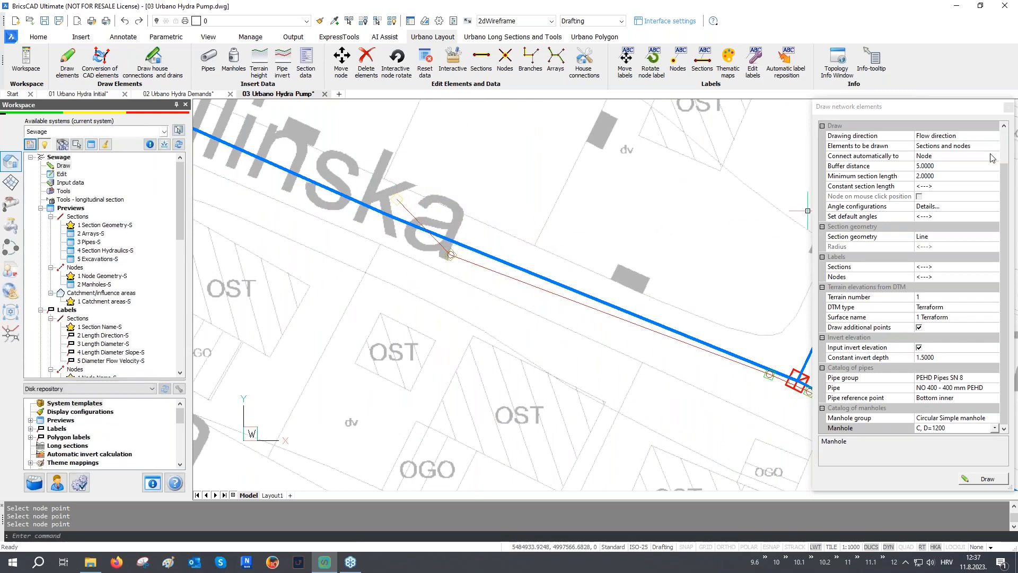
pyautogui.click(1008, 108)
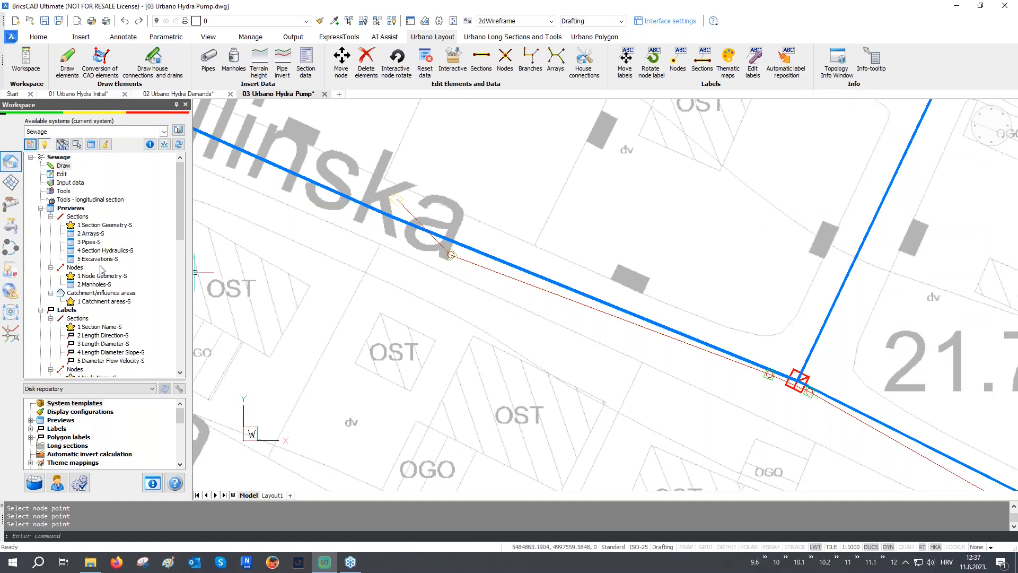
# - Draw the active sewage system's longitudinal section with the 1 Sewage 1000/100 cm definition, placing it south of the line near Senjska
pyautogui.scroll(-4, 105, 294)
pyautogui.doubleClick(97, 319)
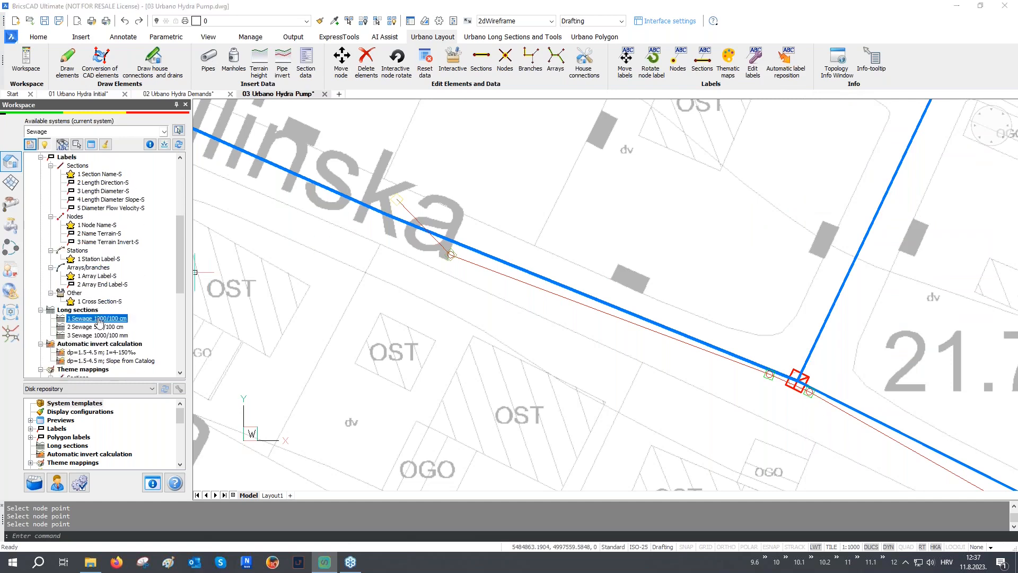
pyautogui.click(883, 142)
pyautogui.click(849, 171)
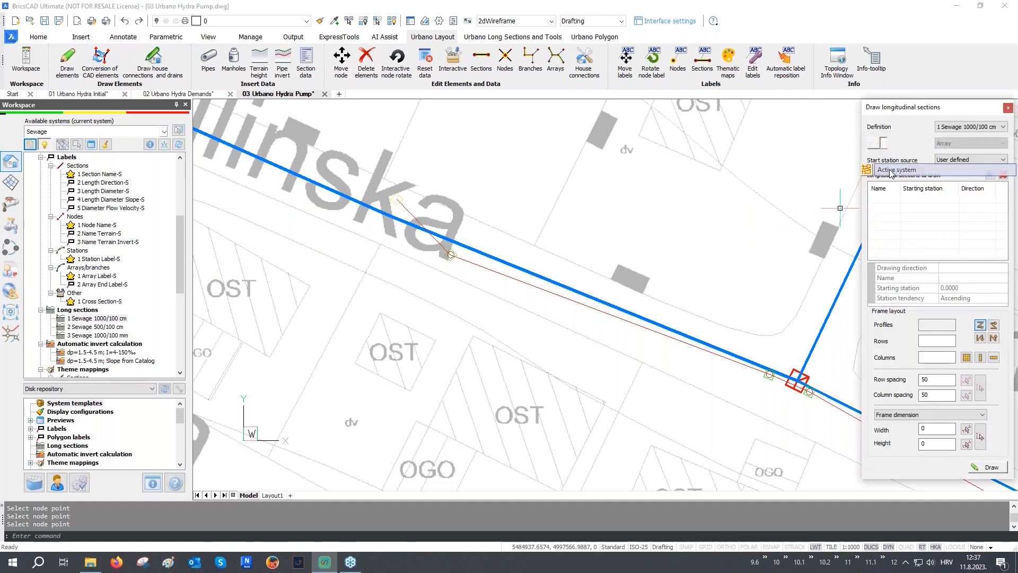
pyautogui.click(987, 468)
pyautogui.scroll(-5, 403, 318)
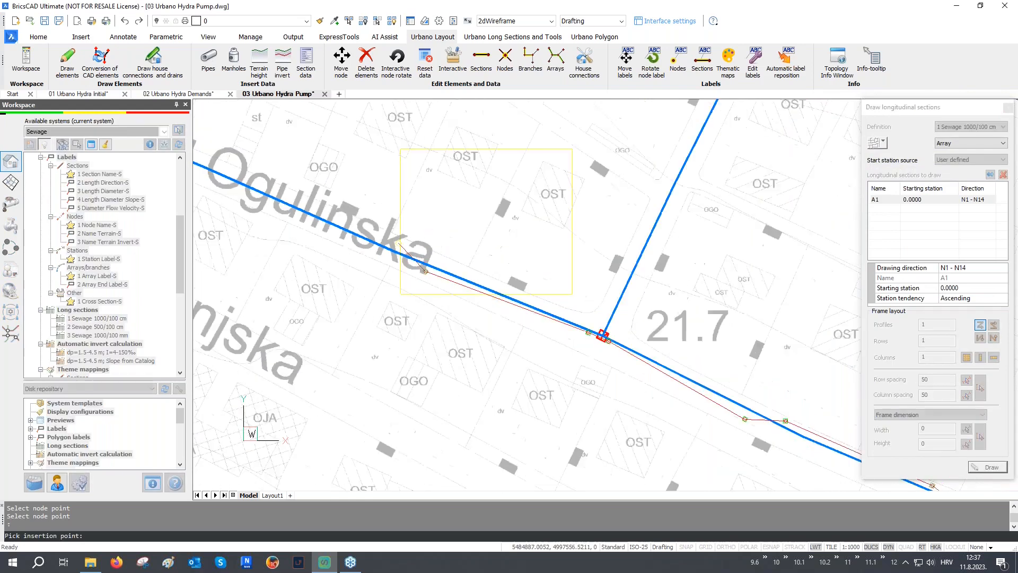
pyautogui.click(387, 393)
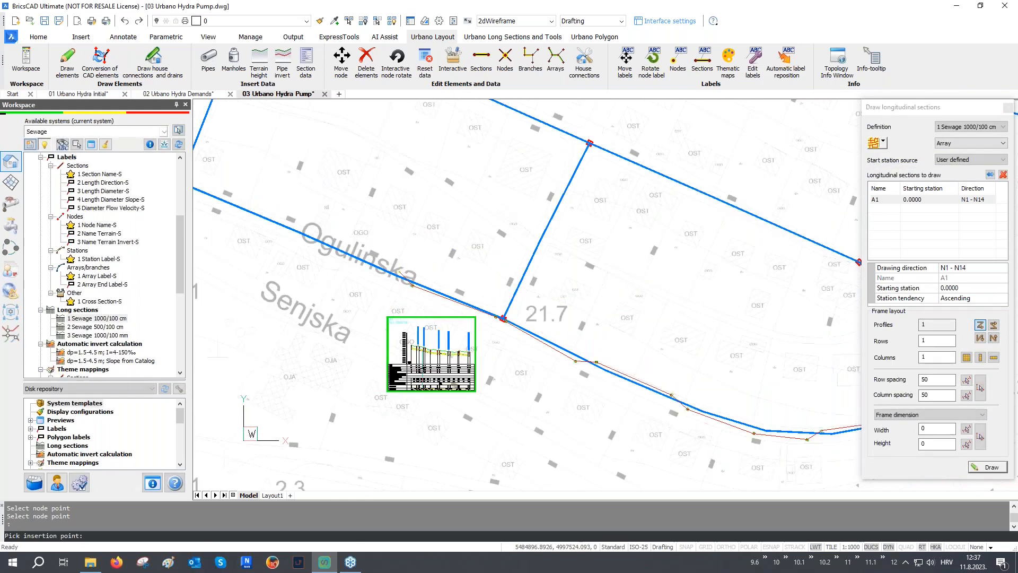
pyautogui.scroll(5, 420, 352)
pyautogui.scroll(1, 386, 312)
pyautogui.scroll(2, 387, 313)
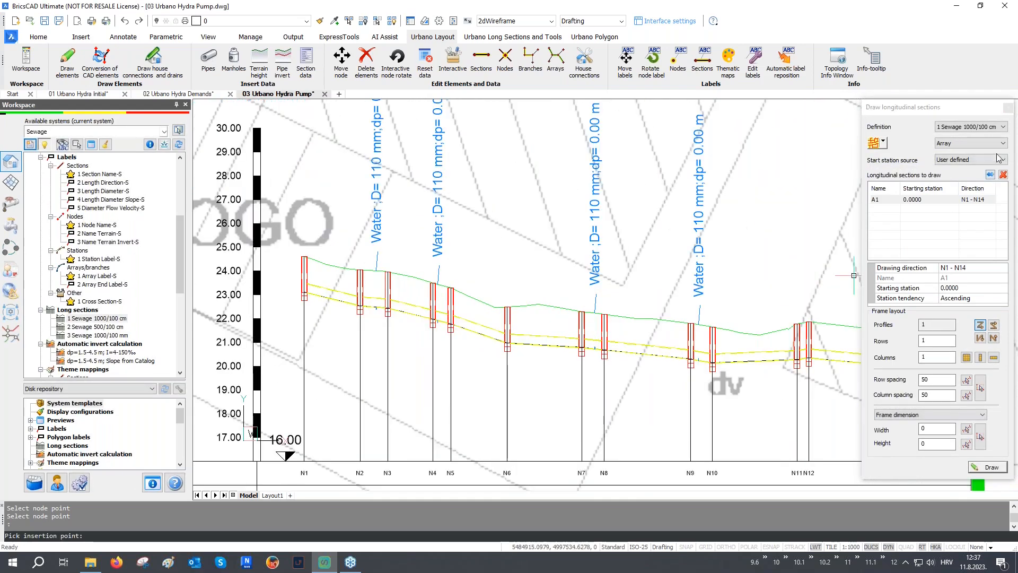
pyautogui.click(1008, 108)
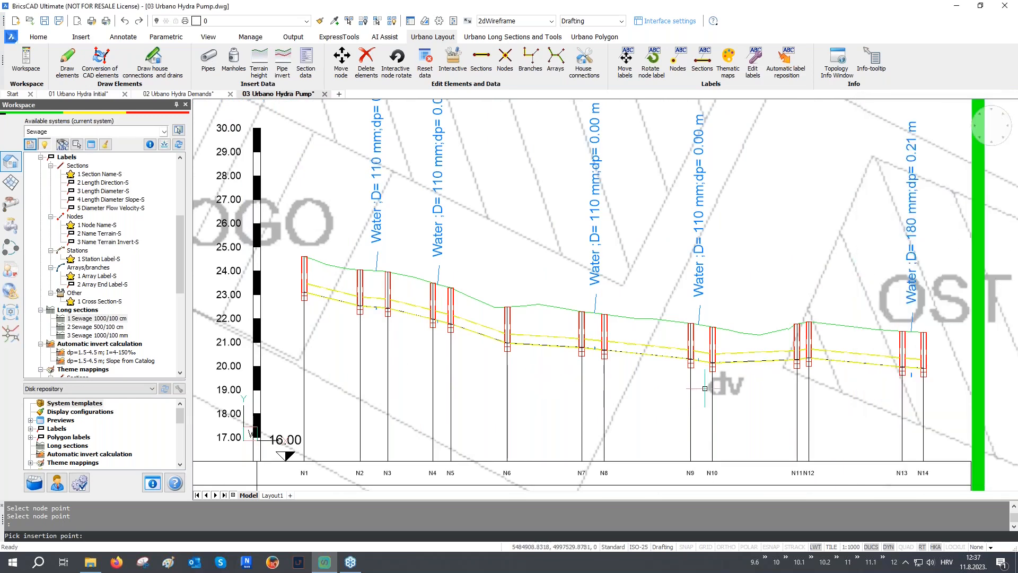
# - Examine the sewage longitudinal section's data rows, including invert elevation, invert depth, section length, slope and pipe material
pyautogui.moveTo(609, 389); pyautogui.dragTo(610, 285, button='middle')
pyautogui.moveTo(620, 359); pyautogui.dragTo(620, 302, button='middle')
pyautogui.moveTo(619, 418); pyautogui.dragTo(630, 288, button='middle')
pyautogui.scroll(5, 767, 426)
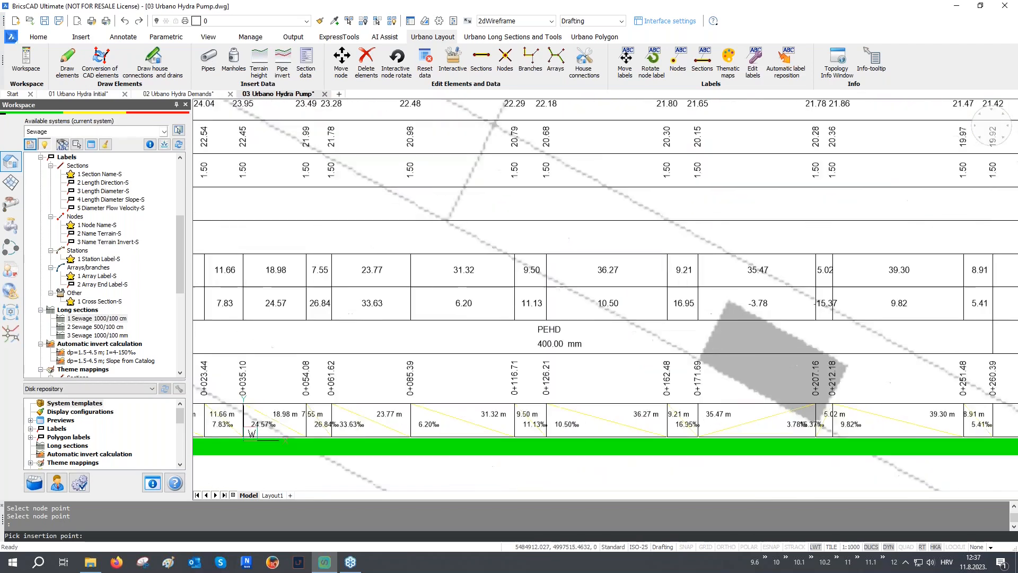
pyautogui.scroll(-2, 744, 437)
pyautogui.scroll(-5, 744, 436)
pyautogui.moveTo(689, 222); pyautogui.dragTo(677, 326, button='middle')
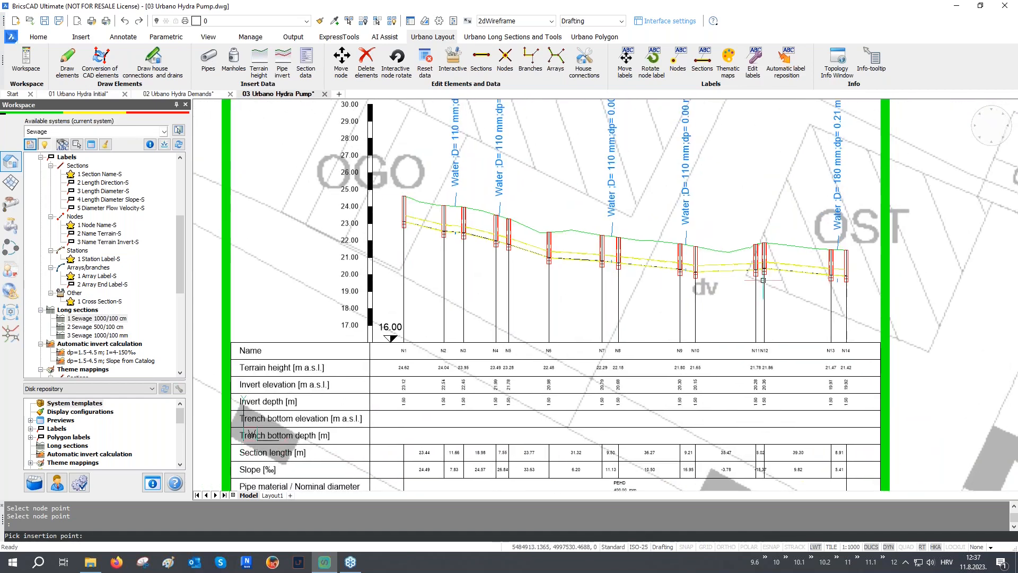
pyautogui.scroll(-2, 91, 271)
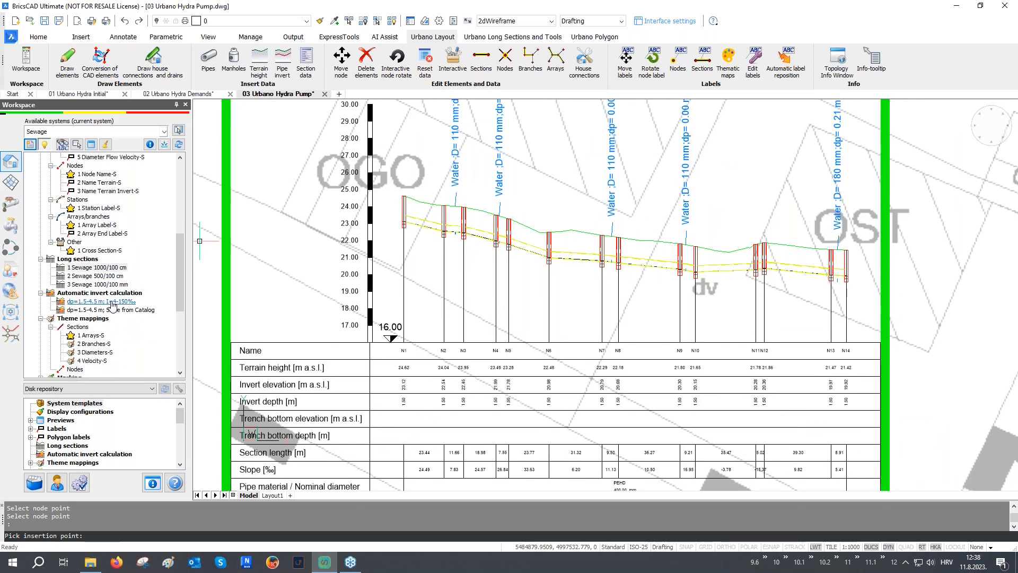
# - Examine the water crossing labels on the sewage profile and the sewage crossing labels on the water network's longitudinal section
pyautogui.scroll(3, 553, 206)
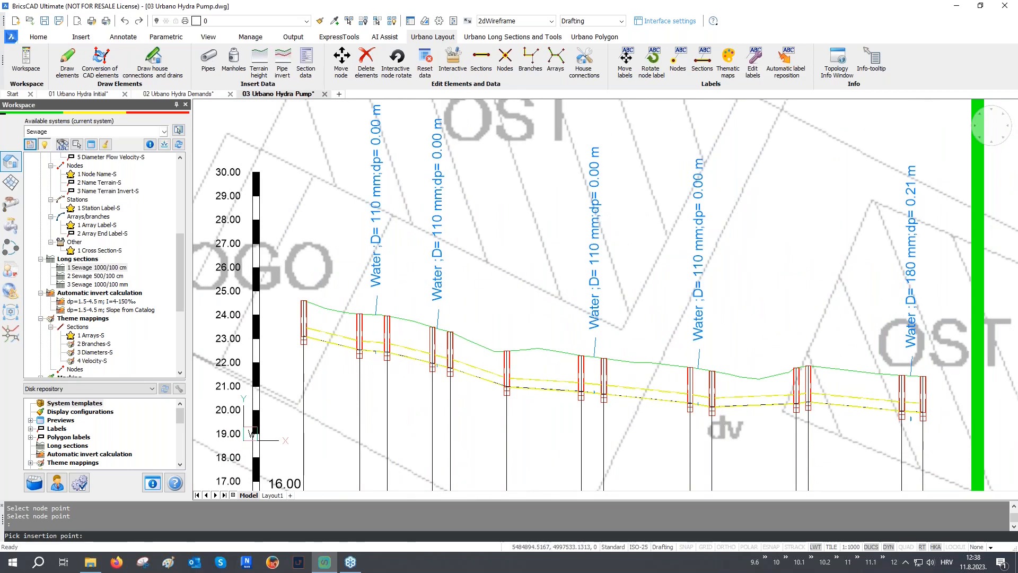
pyautogui.scroll(5, 375, 353)
pyautogui.scroll(-3, 374, 354)
pyautogui.moveTo(729, 406); pyautogui.dragTo(554, 379, button='middle')
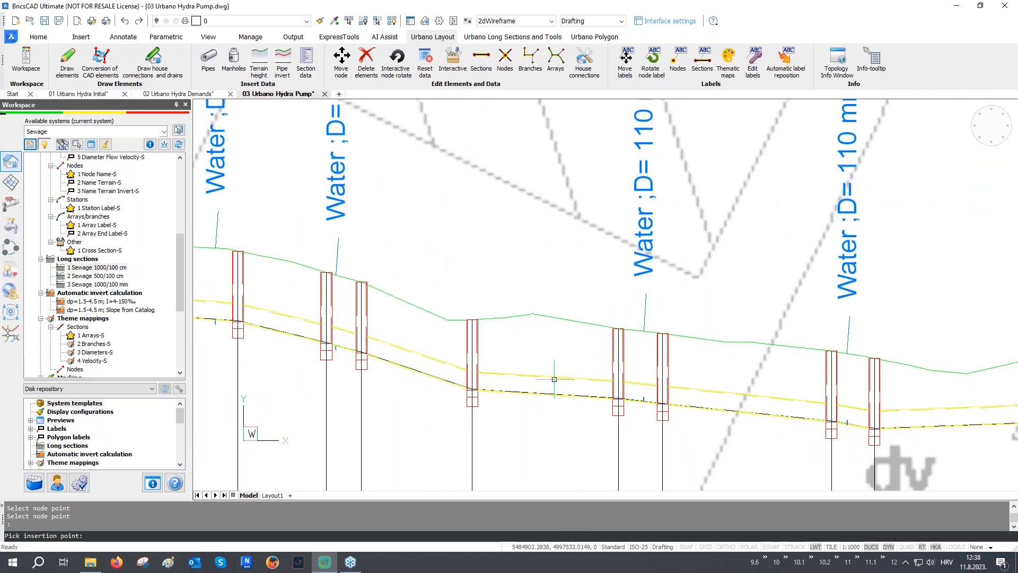
pyautogui.scroll(-4, 499, 366)
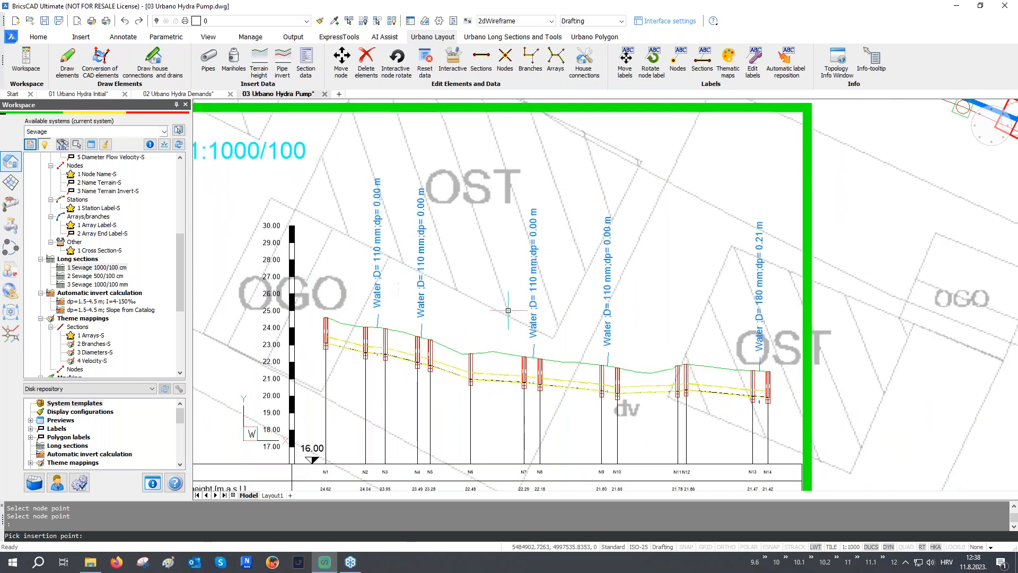
pyautogui.scroll(-10, 410, 327)
pyautogui.moveTo(602, 264); pyautogui.dragTo(397, 391, button='middle')
pyautogui.moveTo(902, 195); pyautogui.dragTo(600, 322, button='middle')
pyautogui.scroll(10, 742, 256)
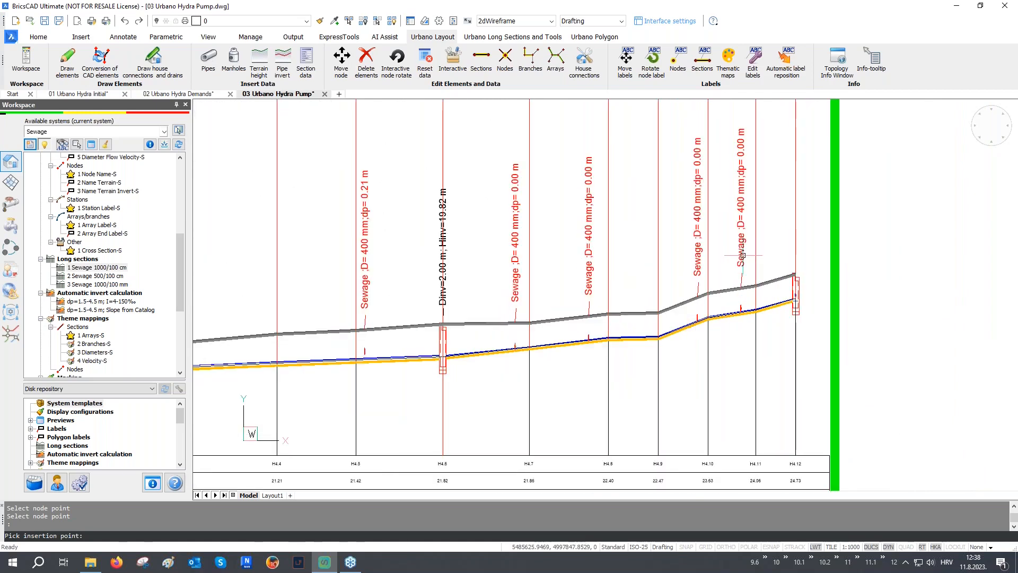
pyautogui.moveTo(743, 255); pyautogui.dragTo(744, 295, button='middle')
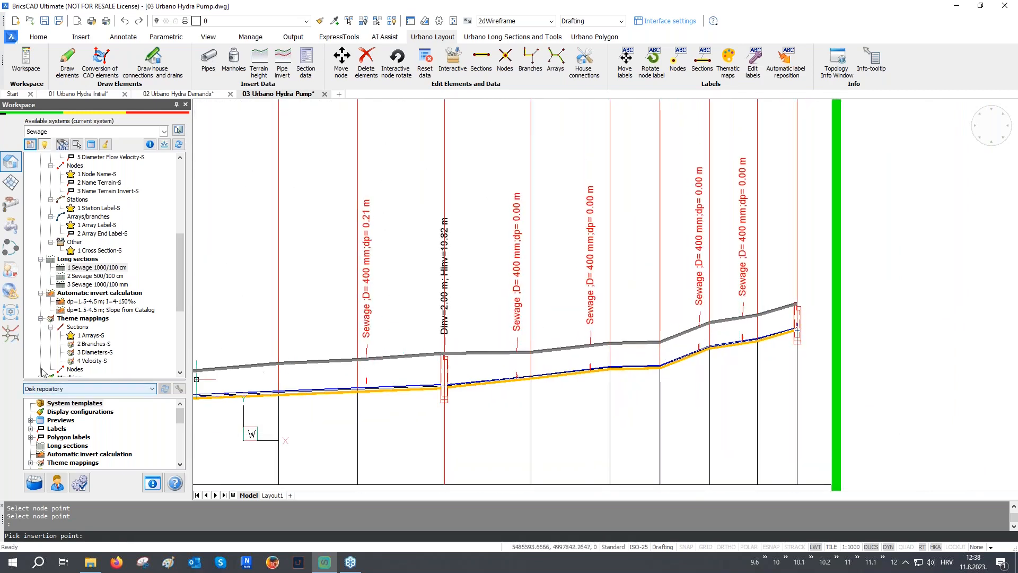
# - Open the intersection preview for the Water and Sewage systems, zoom to the S50 and S13 pipe crossing, and enable Draw 3D
pyautogui.click(14, 342)
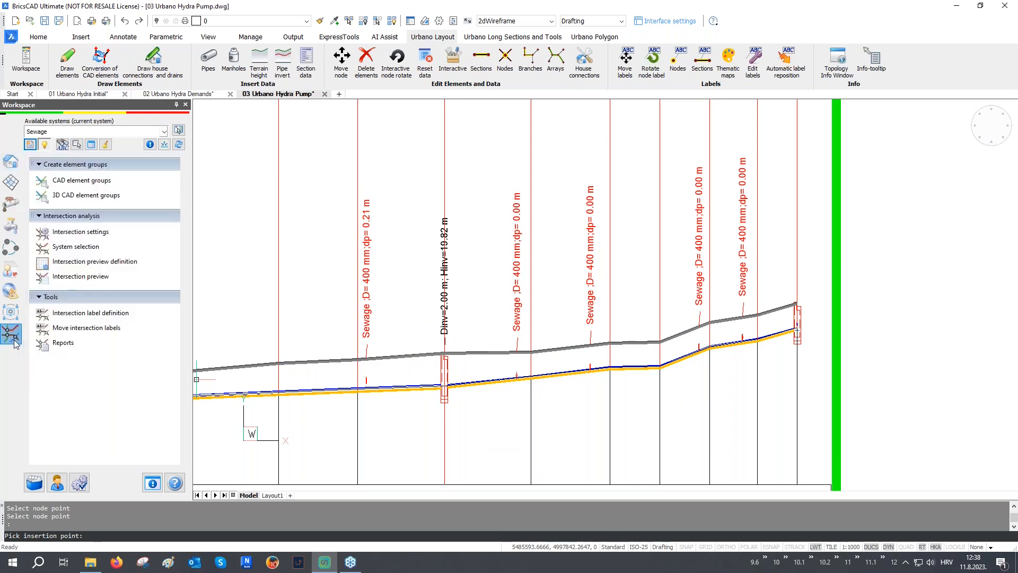
pyautogui.click(75, 279)
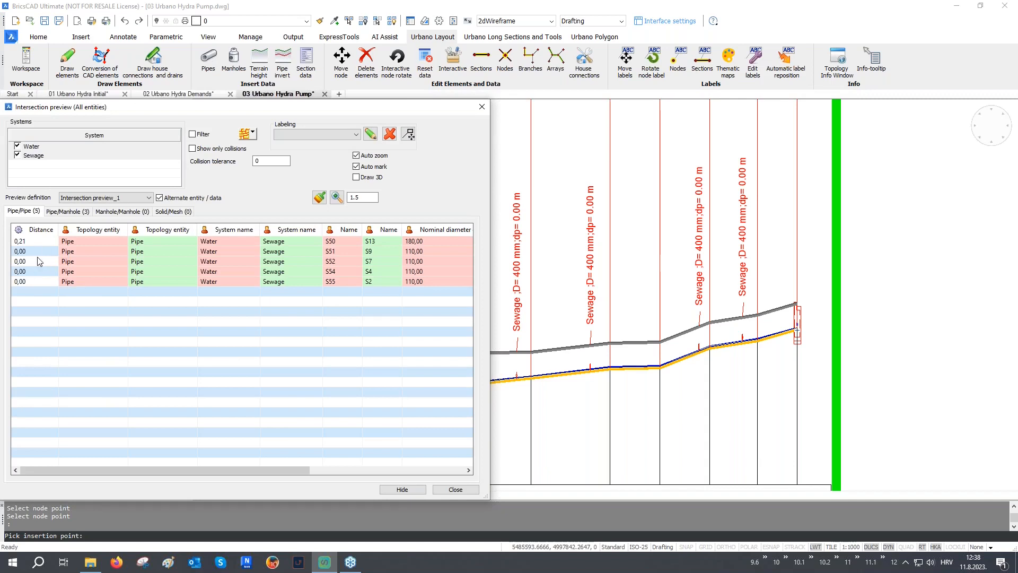
pyautogui.click(37, 240)
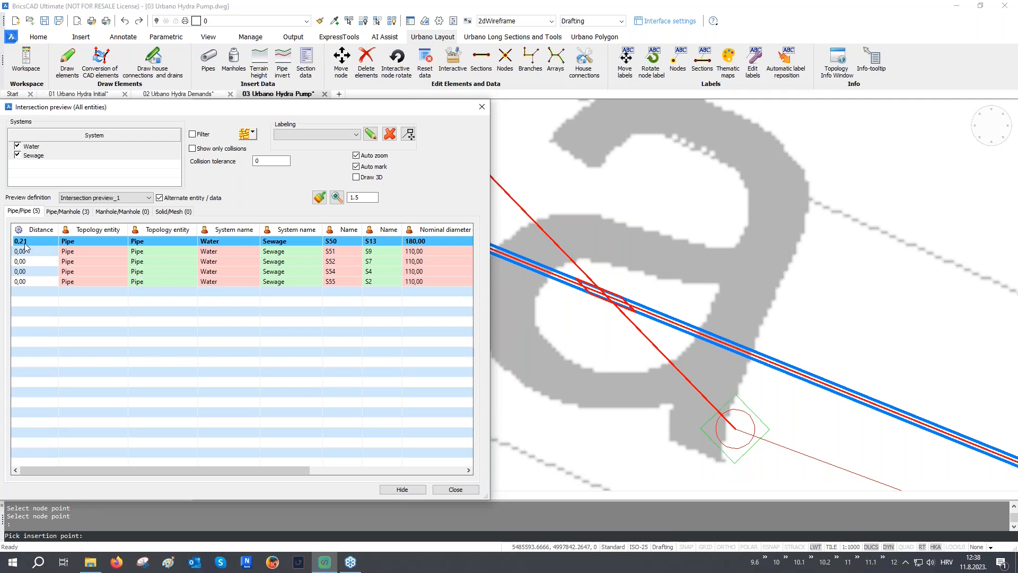
pyautogui.click(372, 178)
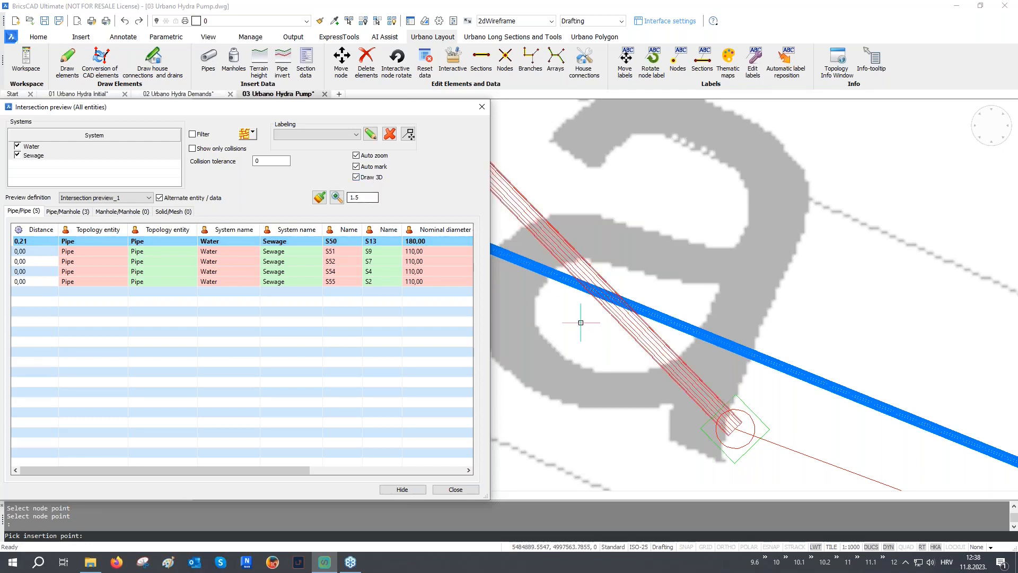
# - Inspect the remaining pipe crossings in turn: S51 with S9, S52 with S7, S54 with S4, and S55 with S2
pyautogui.click(47, 252)
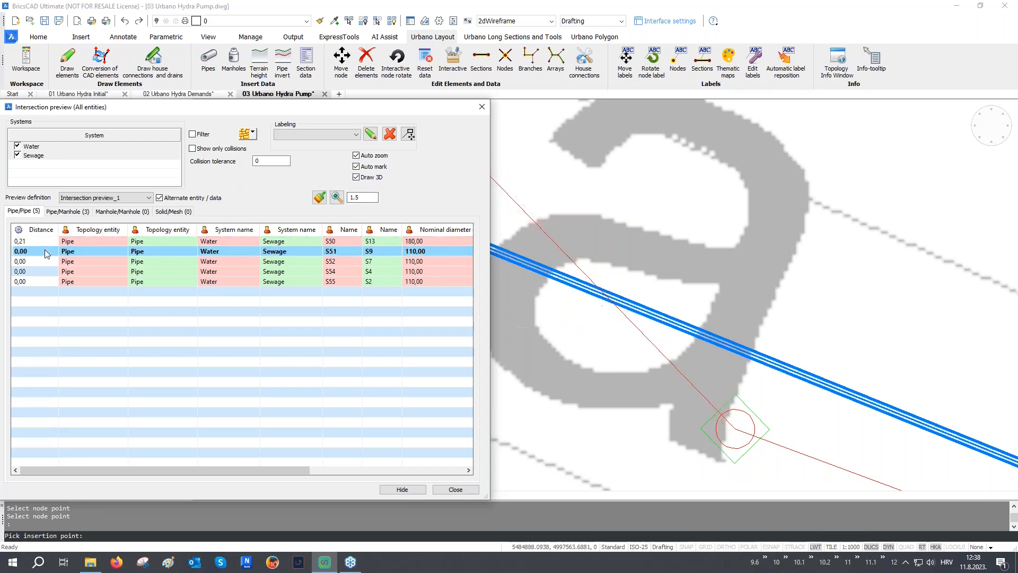
pyautogui.click(44, 262)
pyautogui.click(39, 271)
pyautogui.click(37, 281)
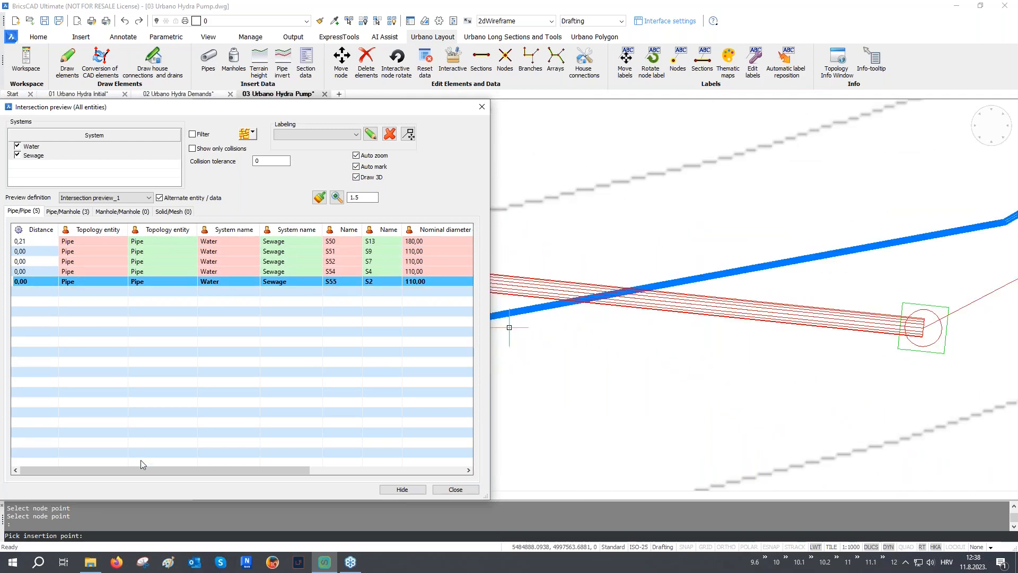
# - Check the relative position and distance of each pipe/pipe crossing, stepping through S51, S52, S54, S55 and S50
pyautogui.moveTo(139, 470); pyautogui.dragTo(294, 470)
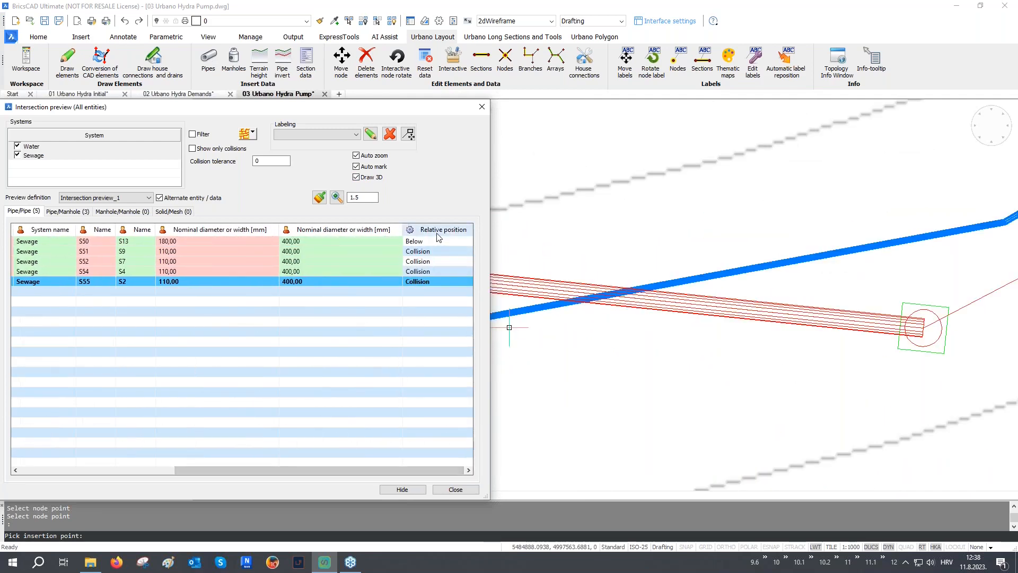
pyautogui.click(430, 254)
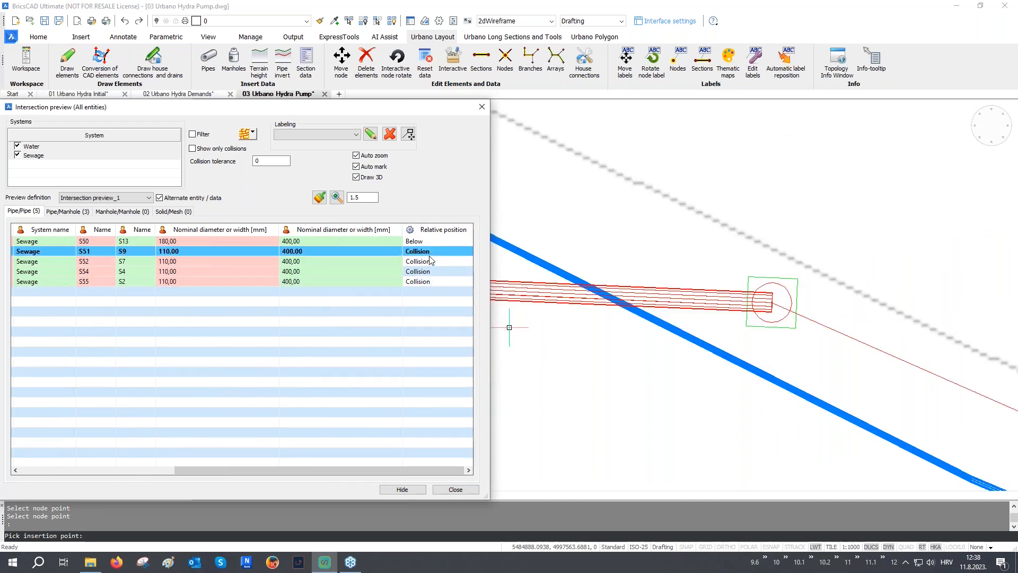
pyautogui.click(429, 262)
pyautogui.click(428, 272)
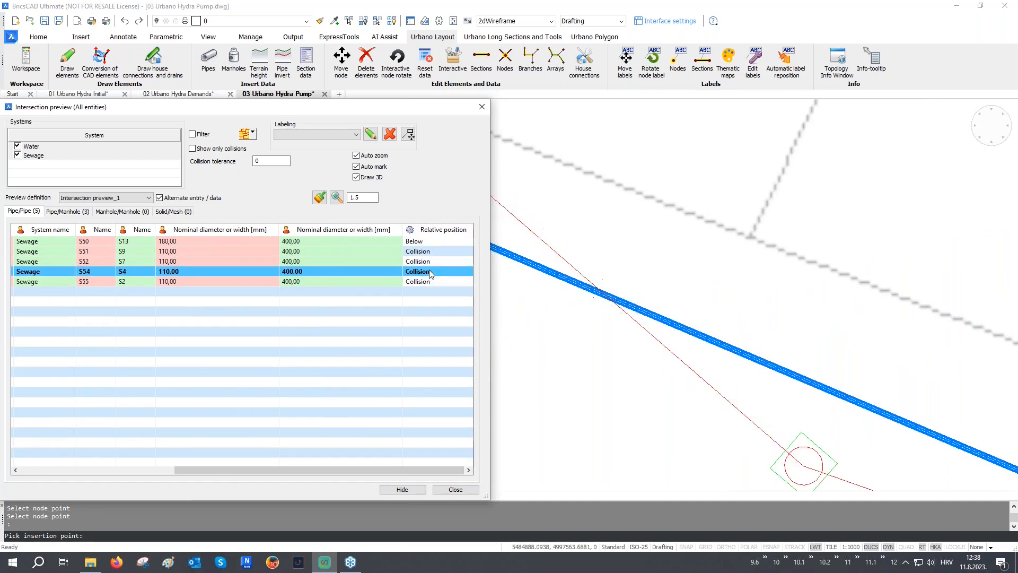
pyautogui.click(429, 283)
pyautogui.click(428, 243)
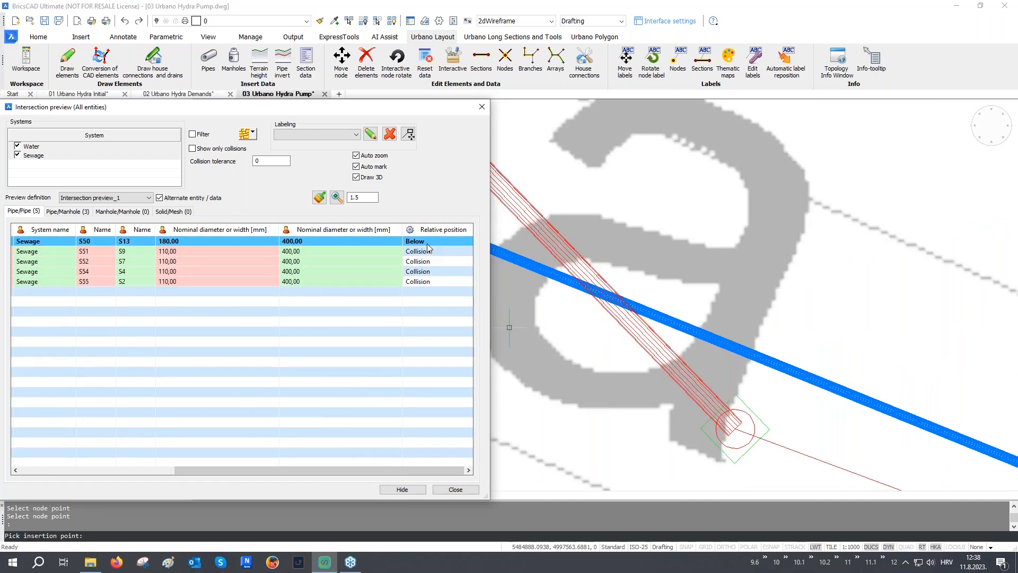
pyautogui.moveTo(339, 470); pyautogui.dragTo(181, 469)
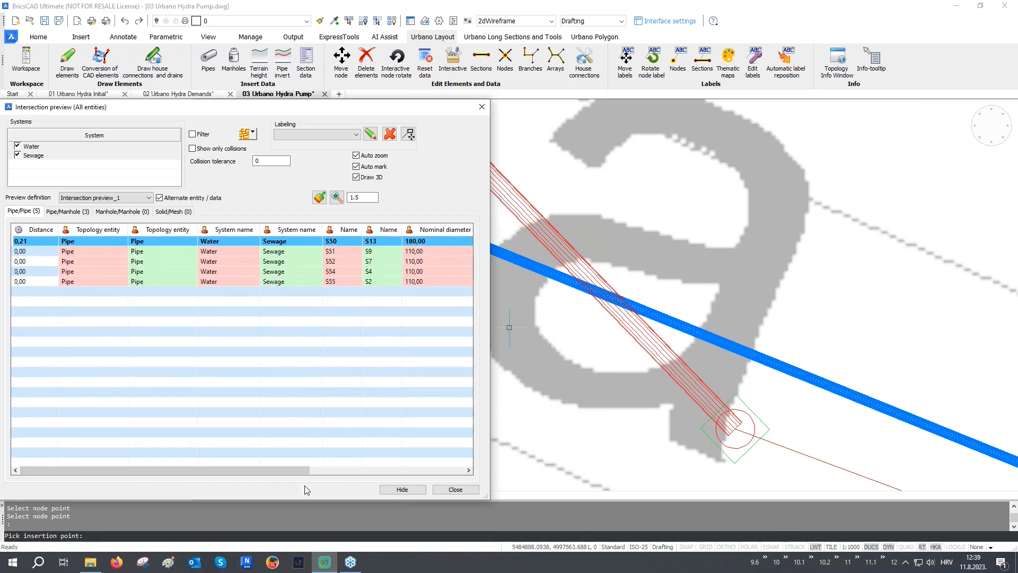
pyautogui.moveTo(300, 468); pyautogui.dragTo(455, 468)
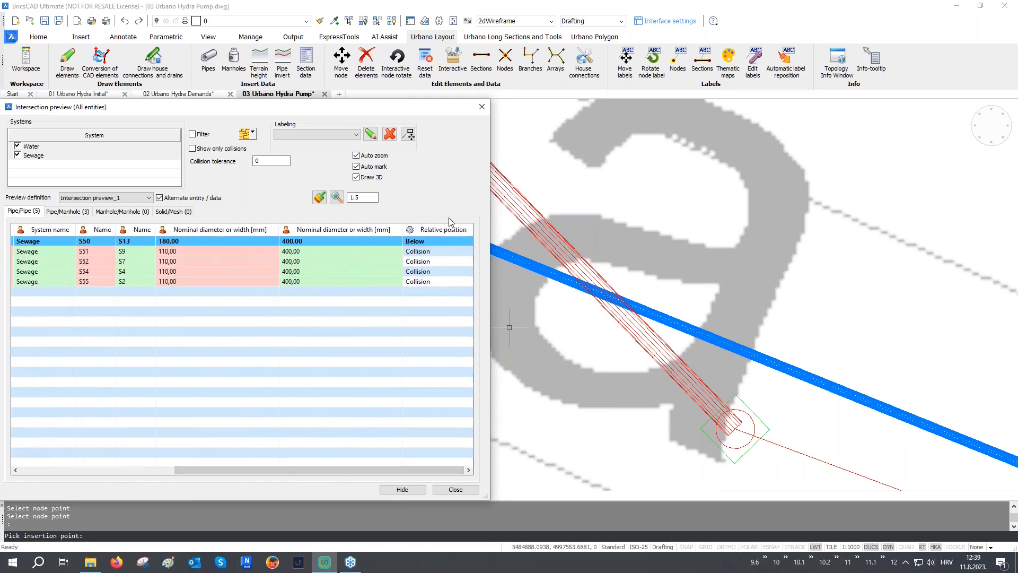
# - Inspect the pipe/manhole intersections S50 with N12 and S11 with H4.6, and check the manhole/manhole list
pyautogui.click(68, 211)
pyautogui.click(73, 241)
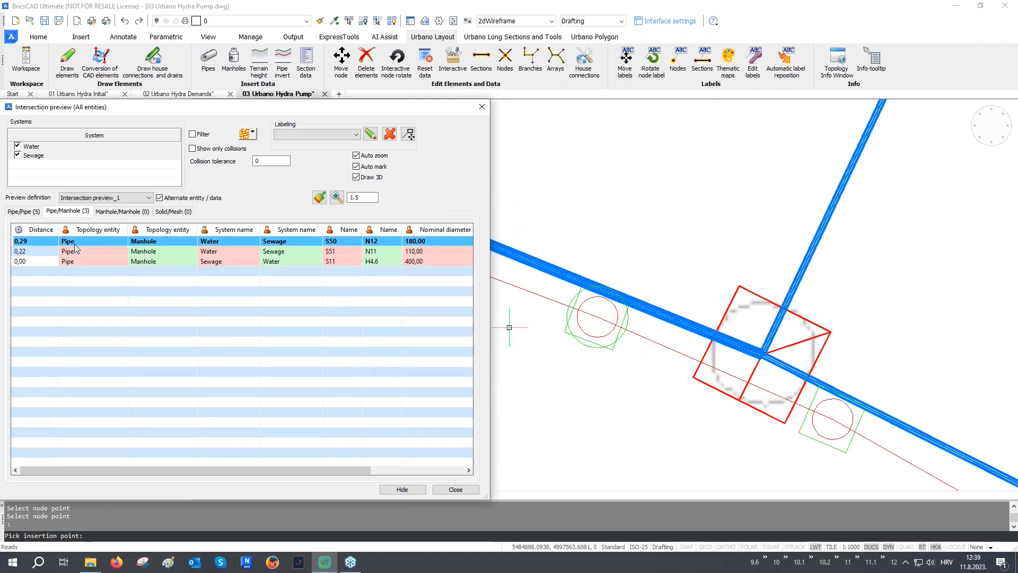
pyautogui.click(74, 260)
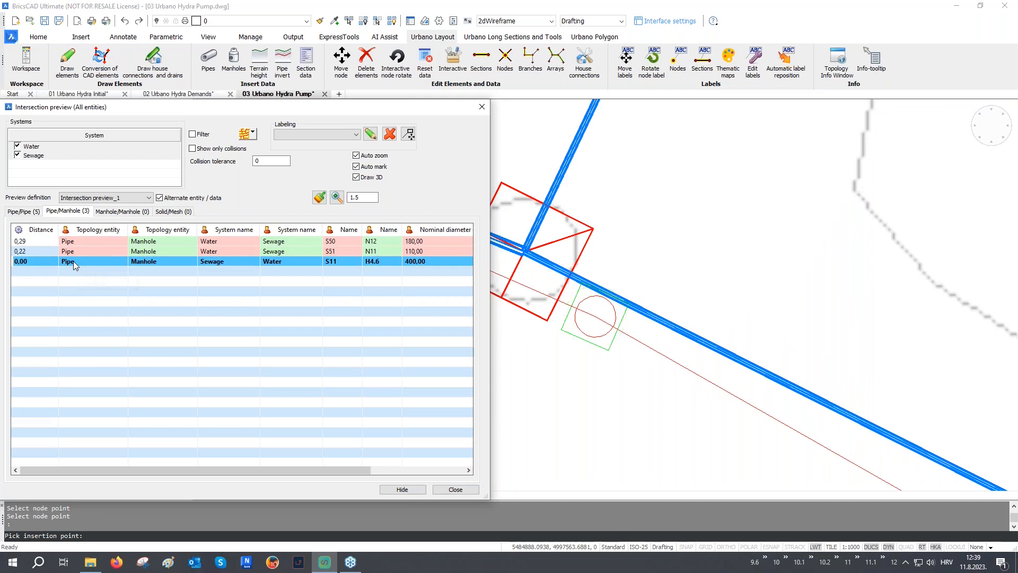
pyautogui.click(132, 212)
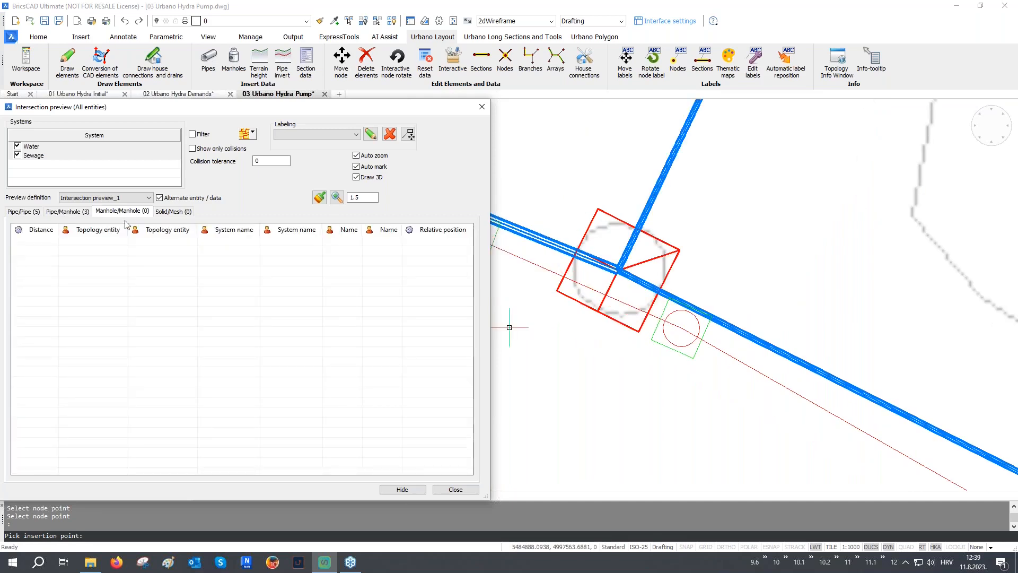